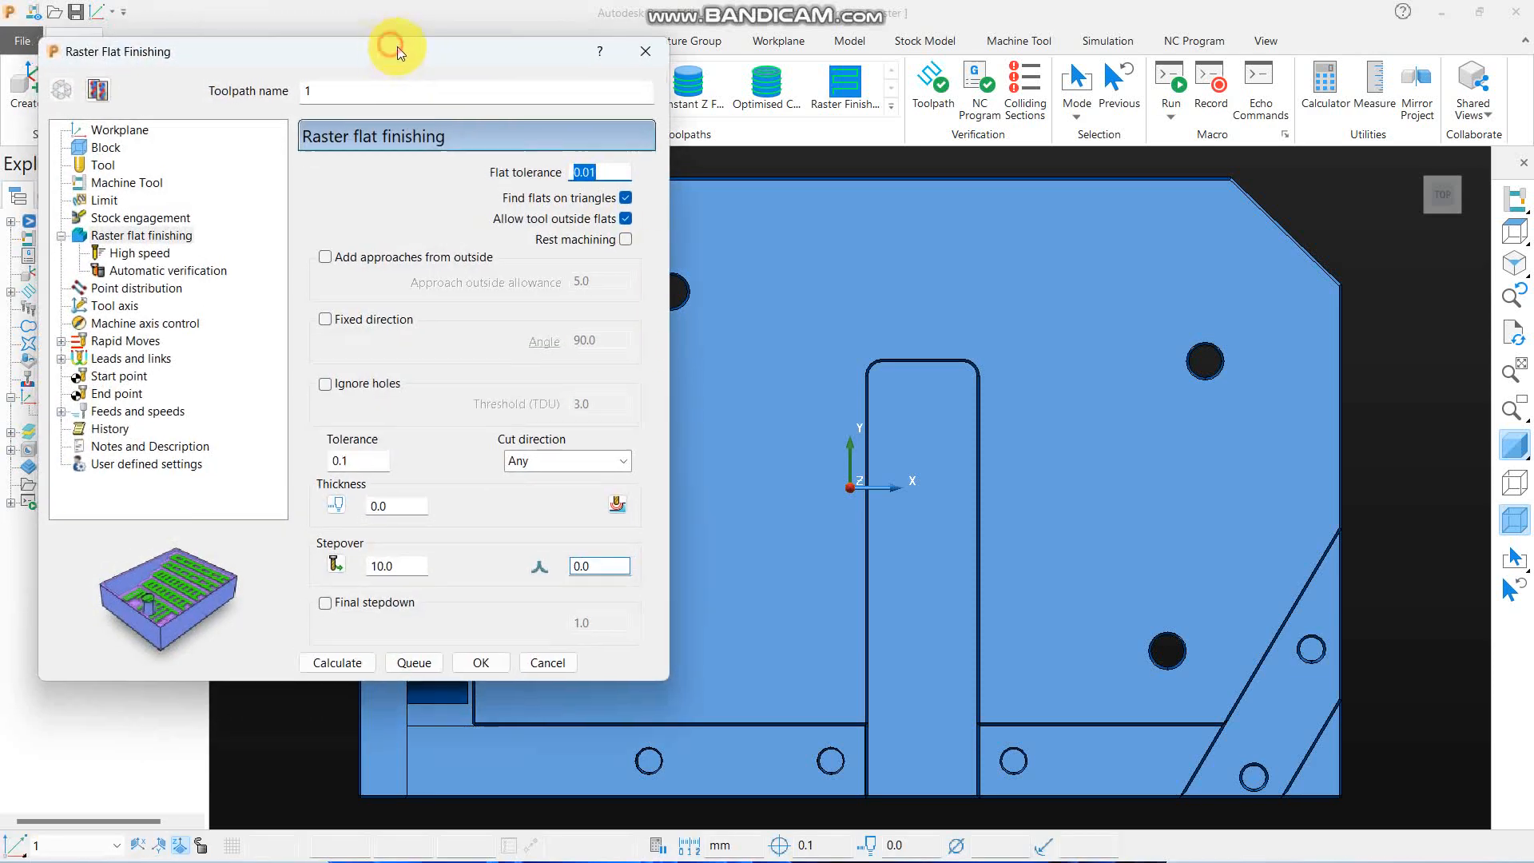
pyautogui.moveTo(386, 47); pyautogui.dragTo(441, 35)
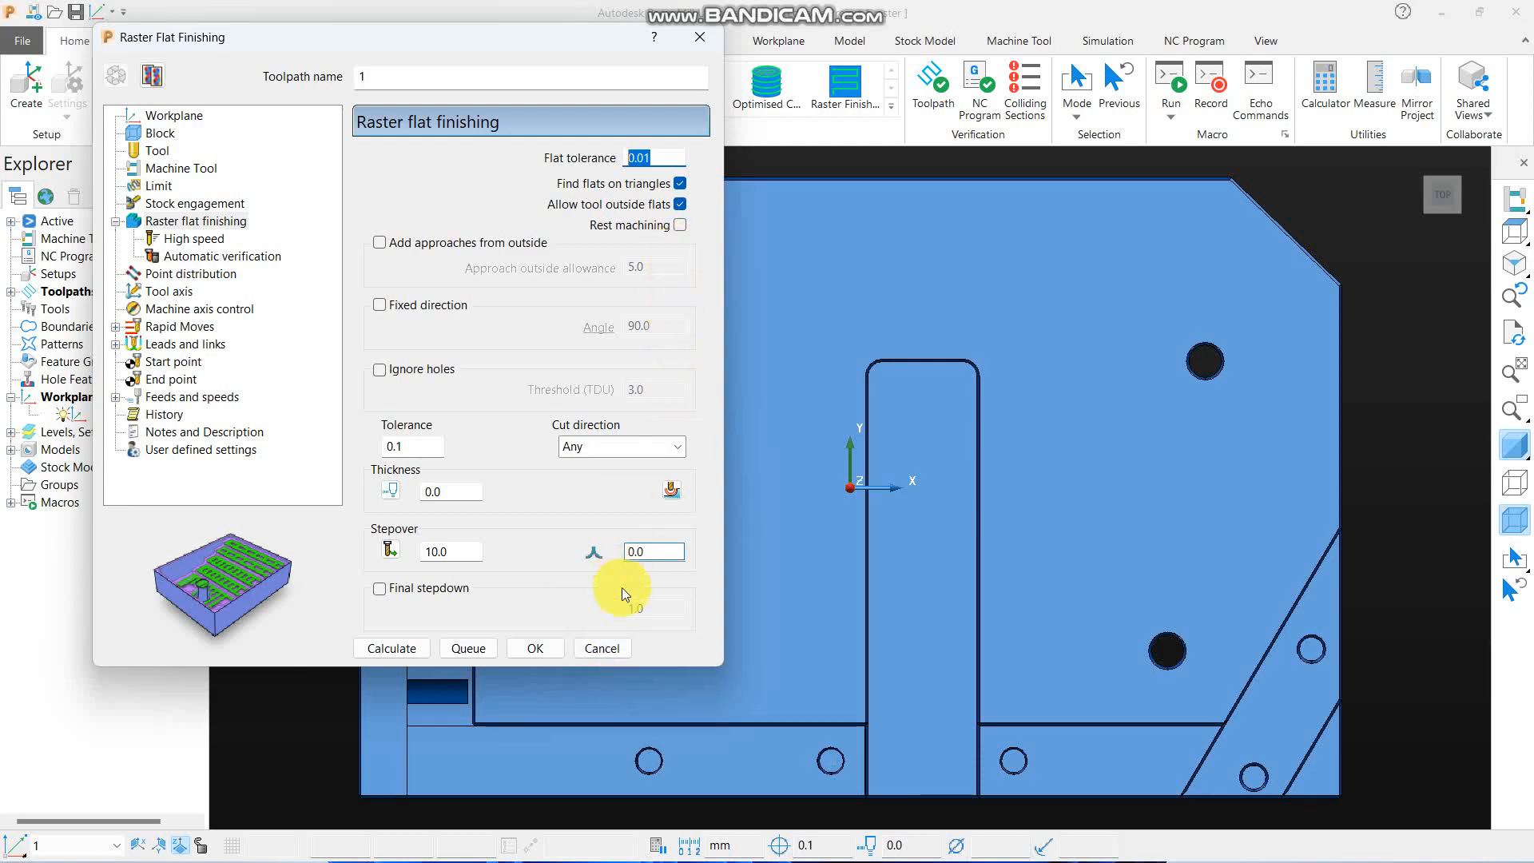
pyautogui.click(600, 648)
pyautogui.scroll(-3, 767, 559)
pyautogui.moveTo(751, 631); pyautogui.dragTo(708, 449, button='middle')
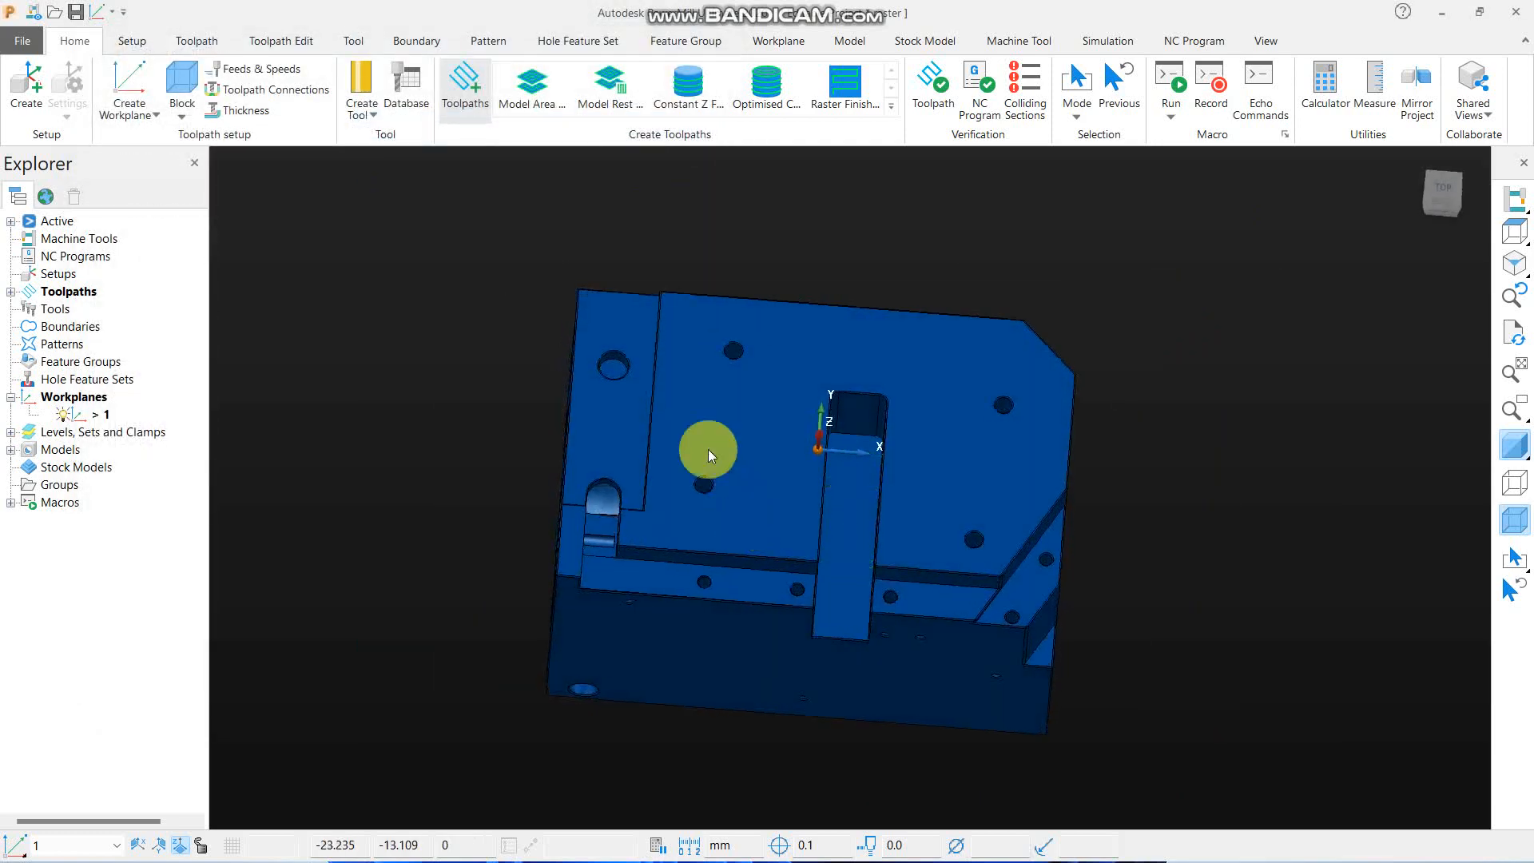
# - Create a new toolpath with the Raster Flat Finishing strategy
pyautogui.click(466, 88)
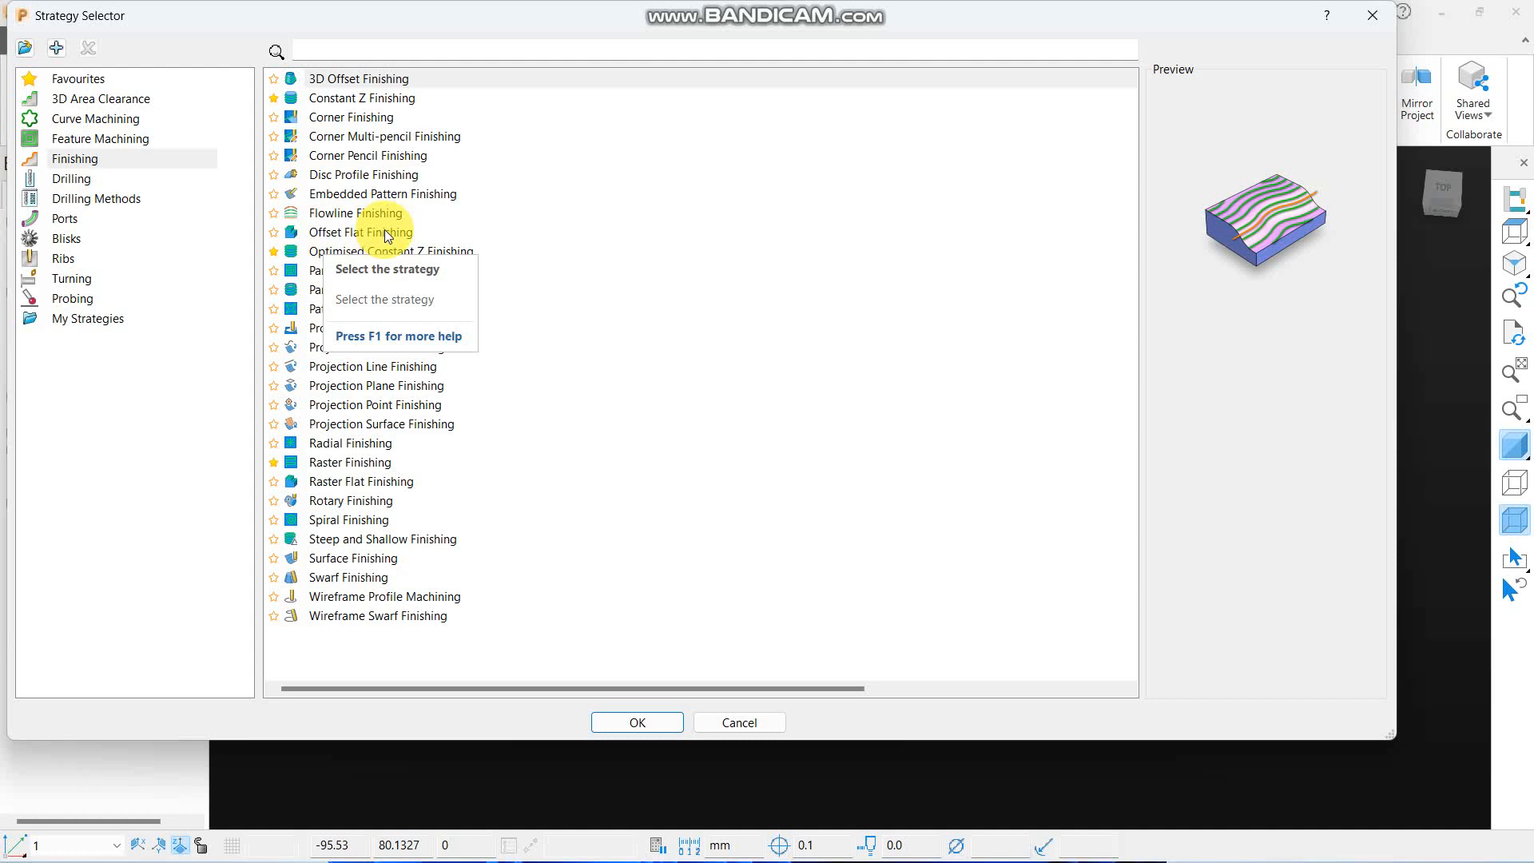
pyautogui.click(358, 480)
pyautogui.click(642, 722)
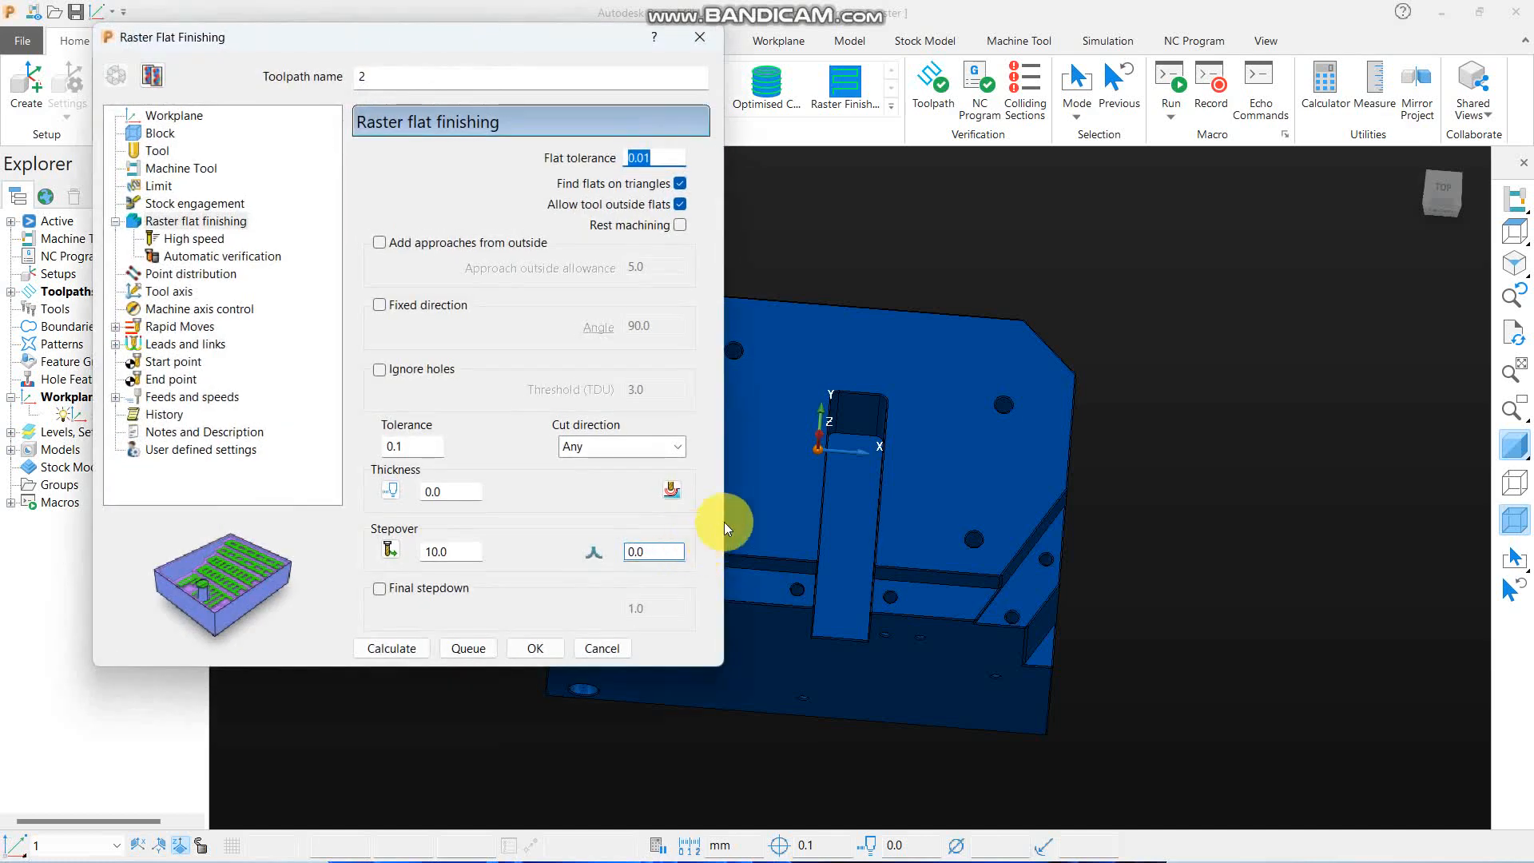
# - Unlock the block's Z limits and calculate a box block around the model with expansion 0
pyautogui.scroll(-3, 1255, 443)
pyautogui.scroll(6, 1215, 339)
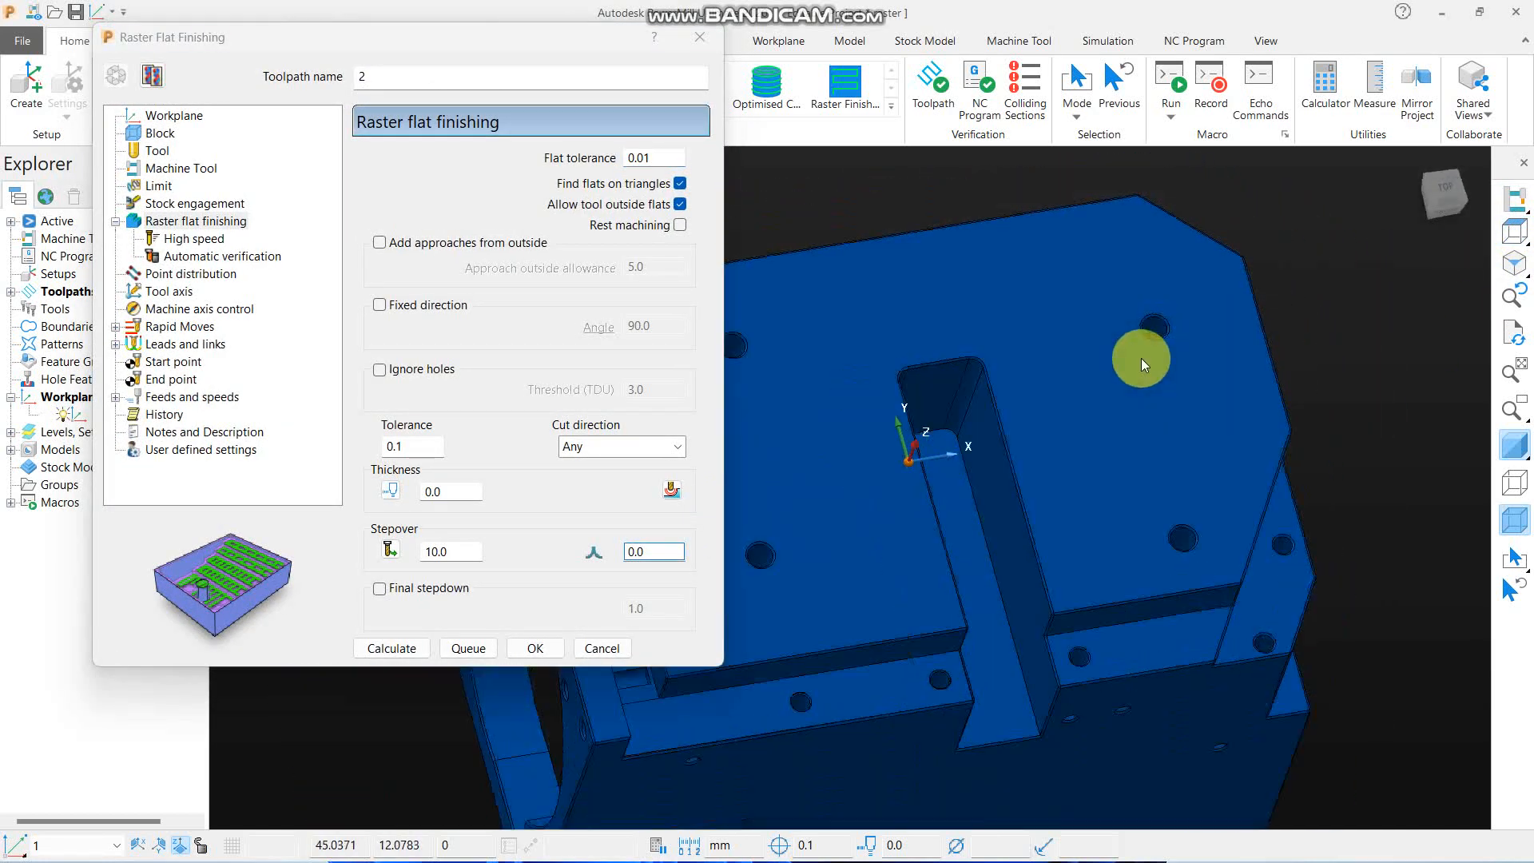
pyautogui.scroll(-3, 1141, 358)
pyautogui.moveTo(1141, 441)
pyautogui.mouseDown(button='middle')
pyautogui.moveTo(1077, 519)
pyautogui.moveTo(1025, 505)
pyautogui.mouseUp(button='middle')
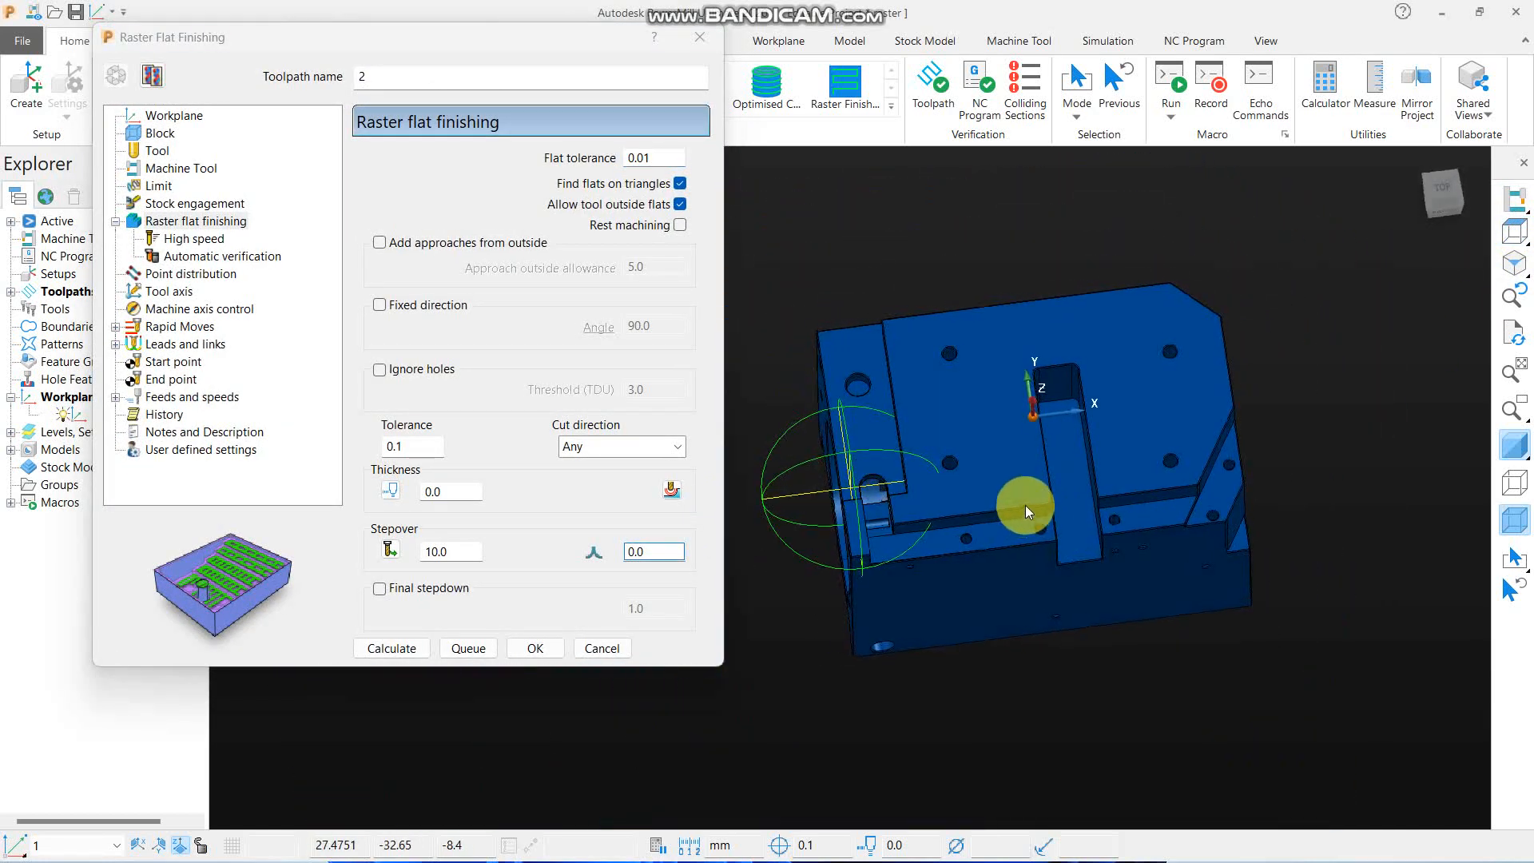
pyautogui.click(165, 120)
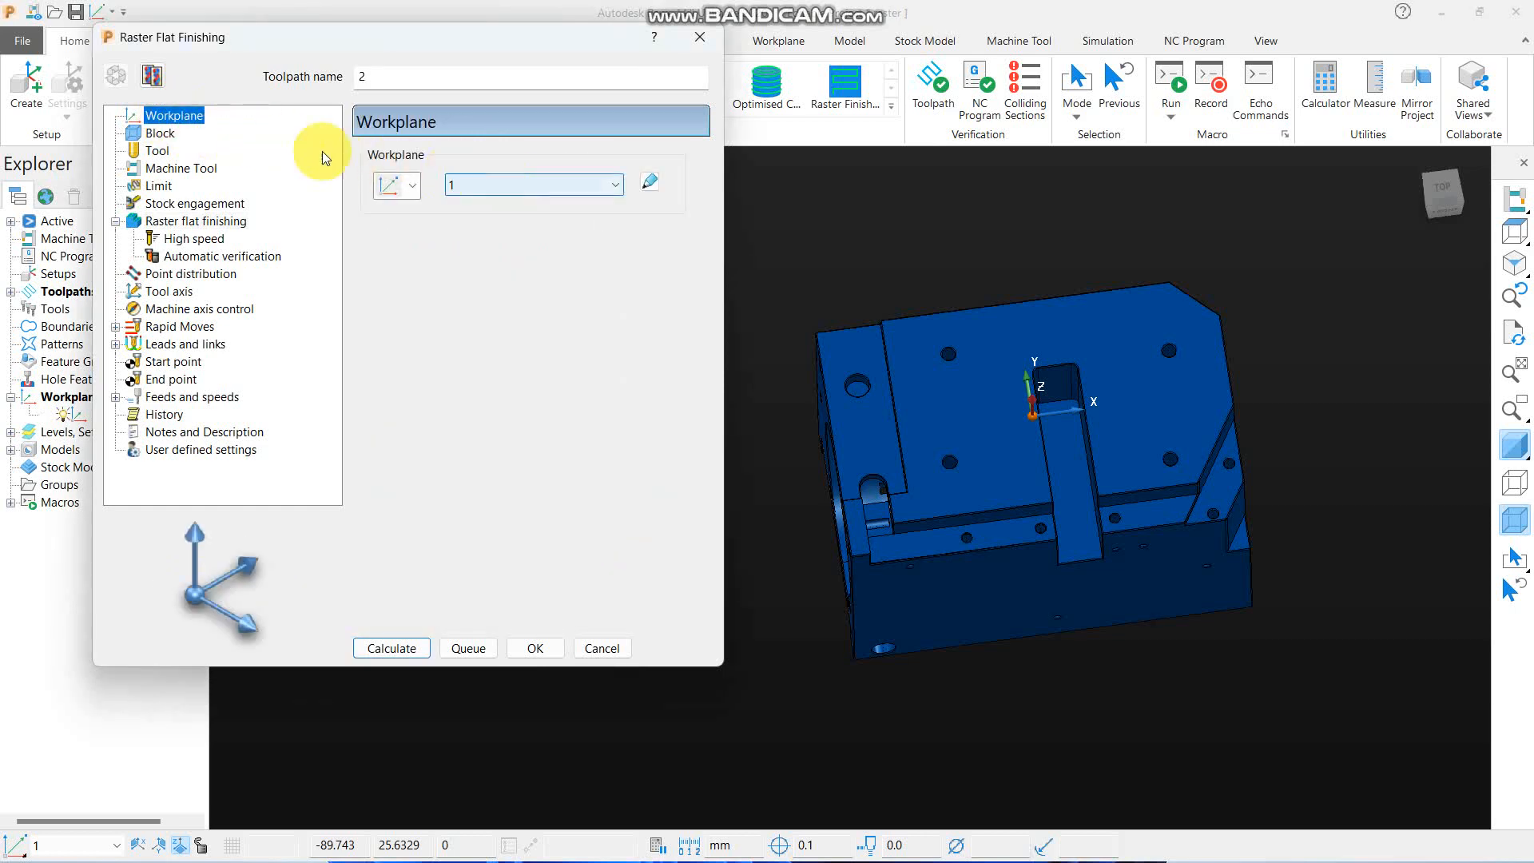
pyautogui.click(156, 134)
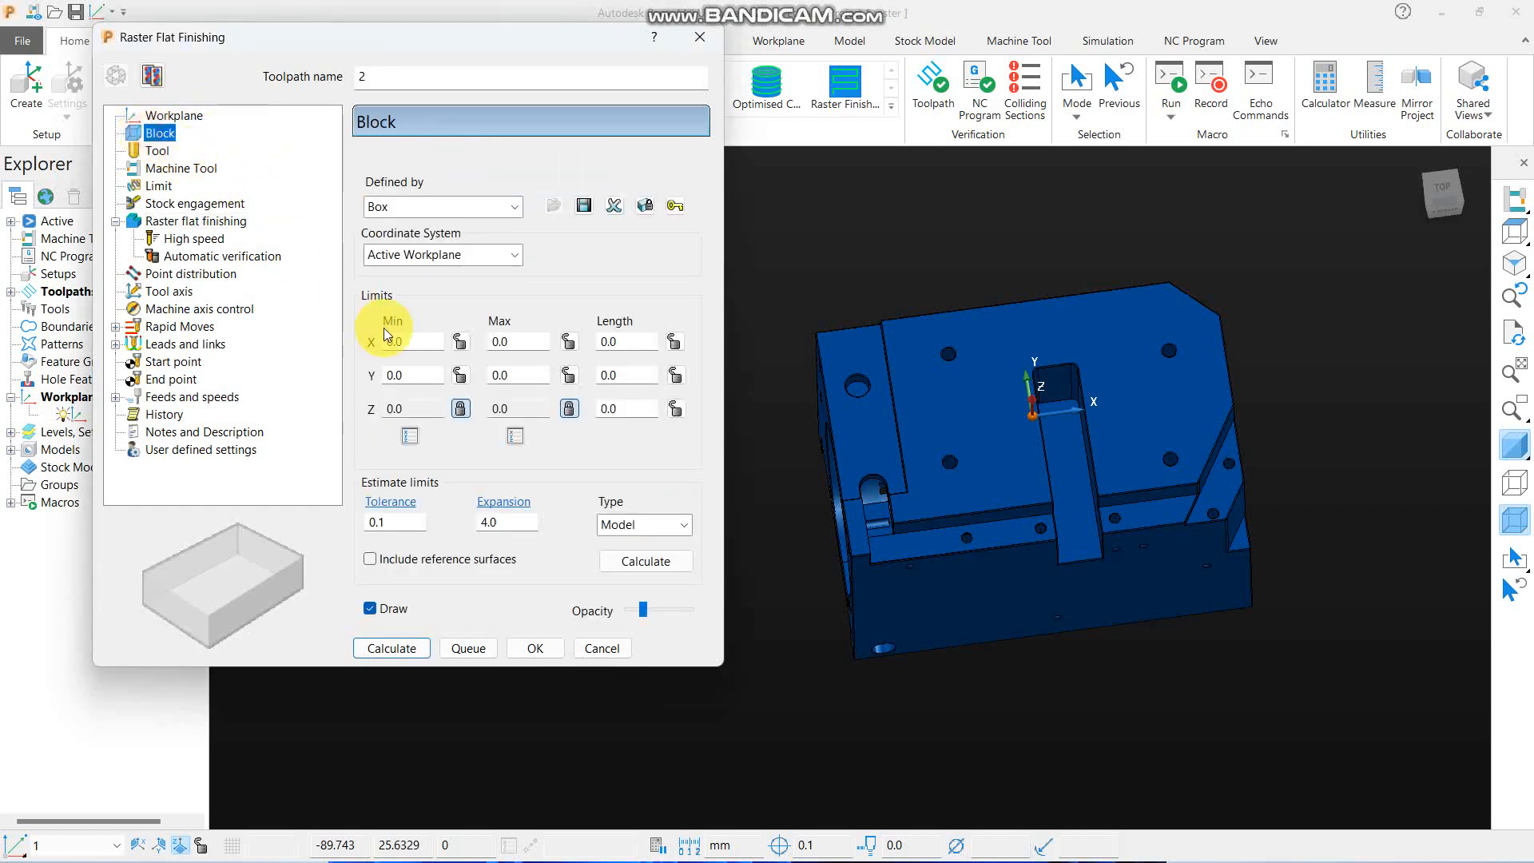
pyautogui.click(569, 409)
pyautogui.click(460, 408)
pyautogui.doubleClick(511, 523)
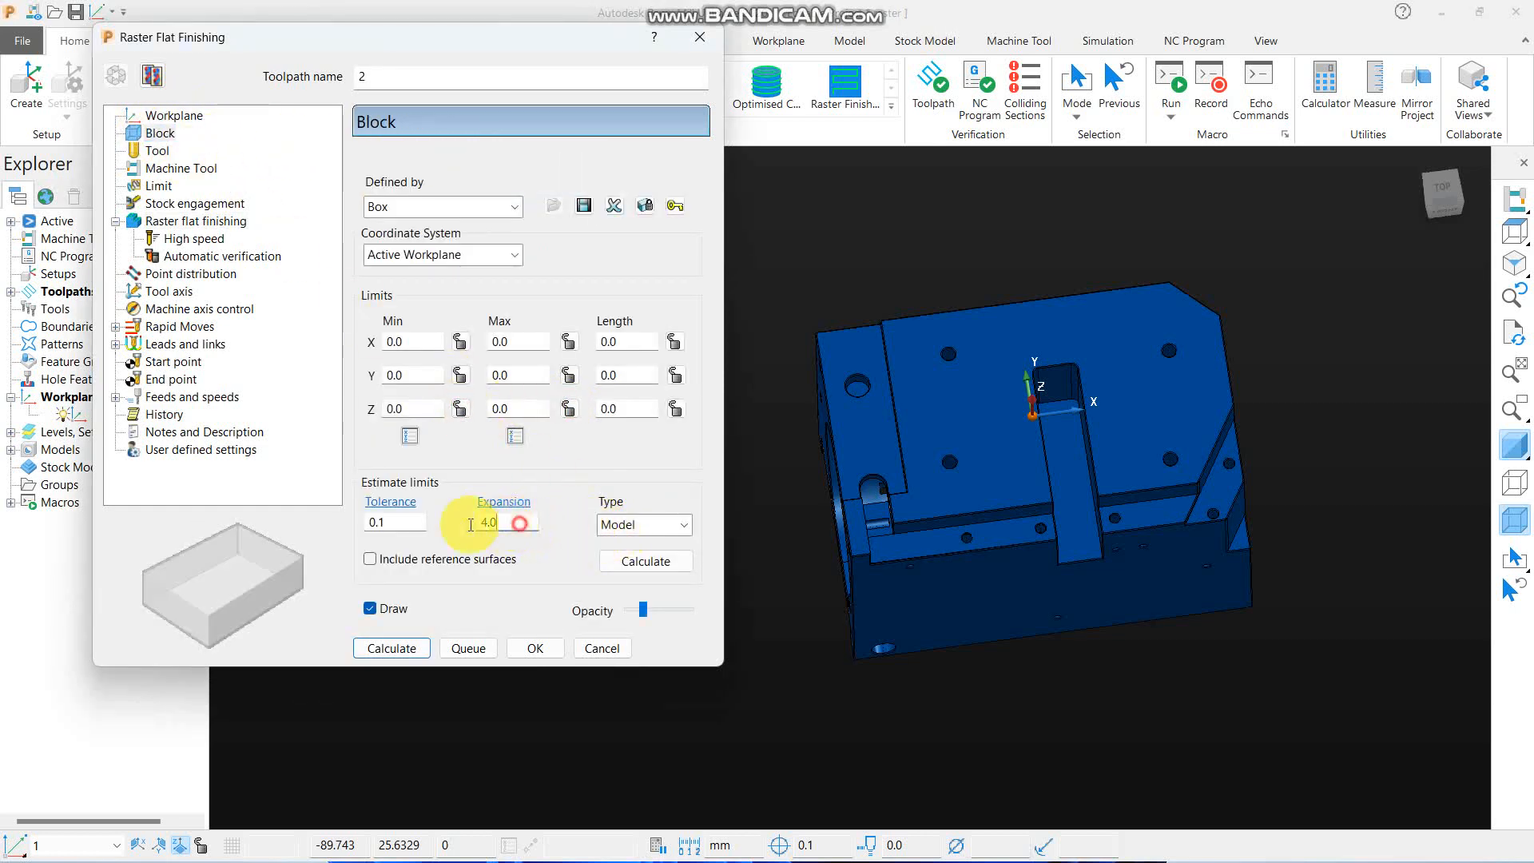
pyautogui.write('0')
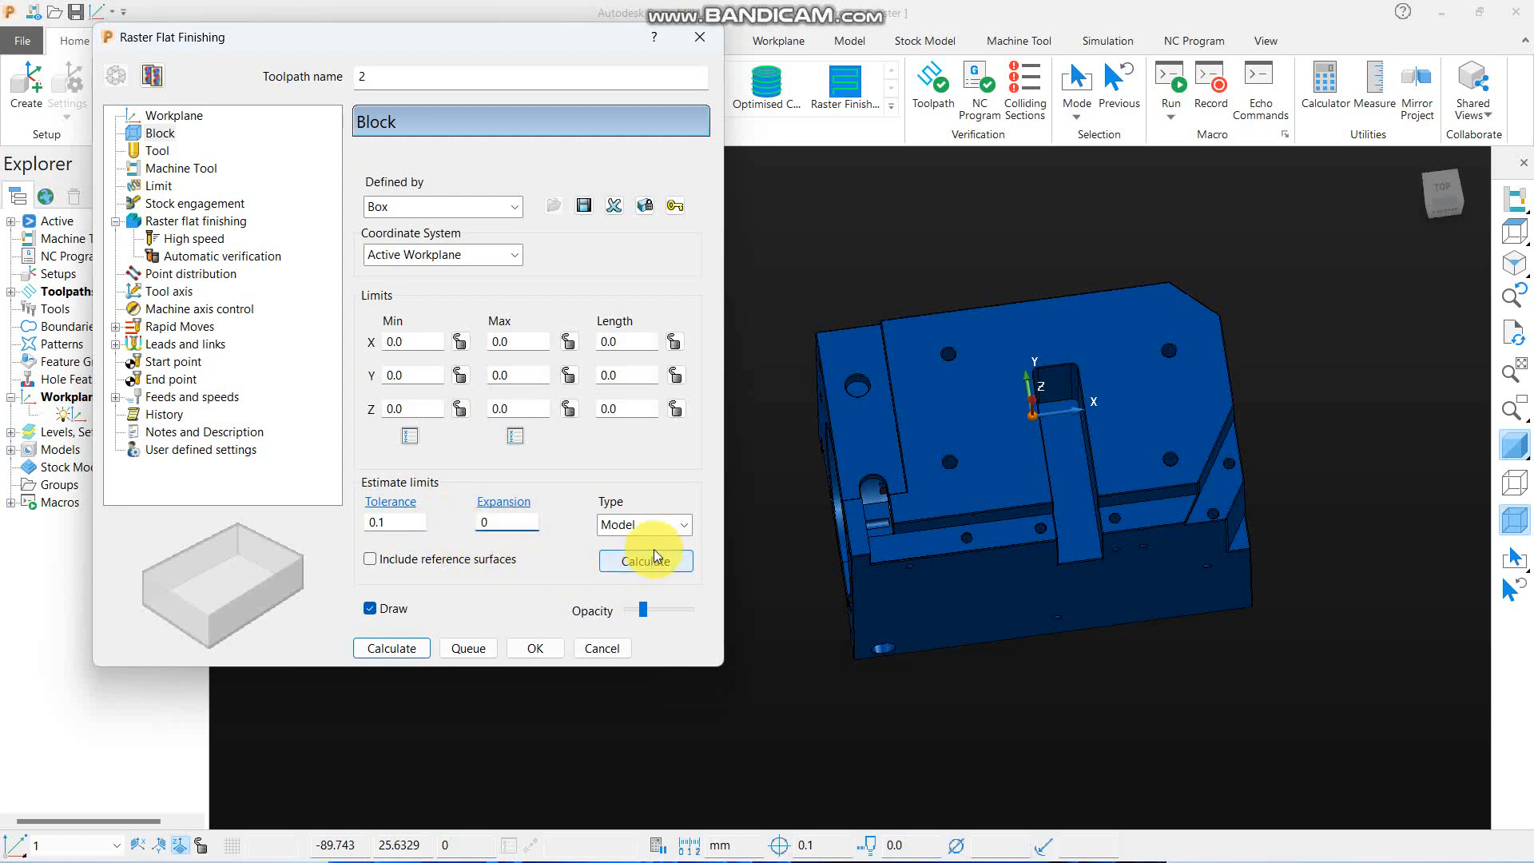
pyautogui.click(646, 561)
# - Lock the block's minimum and maximum Z limits and recalculate the block with an expansion of 5 mm
pyautogui.click(570, 409)
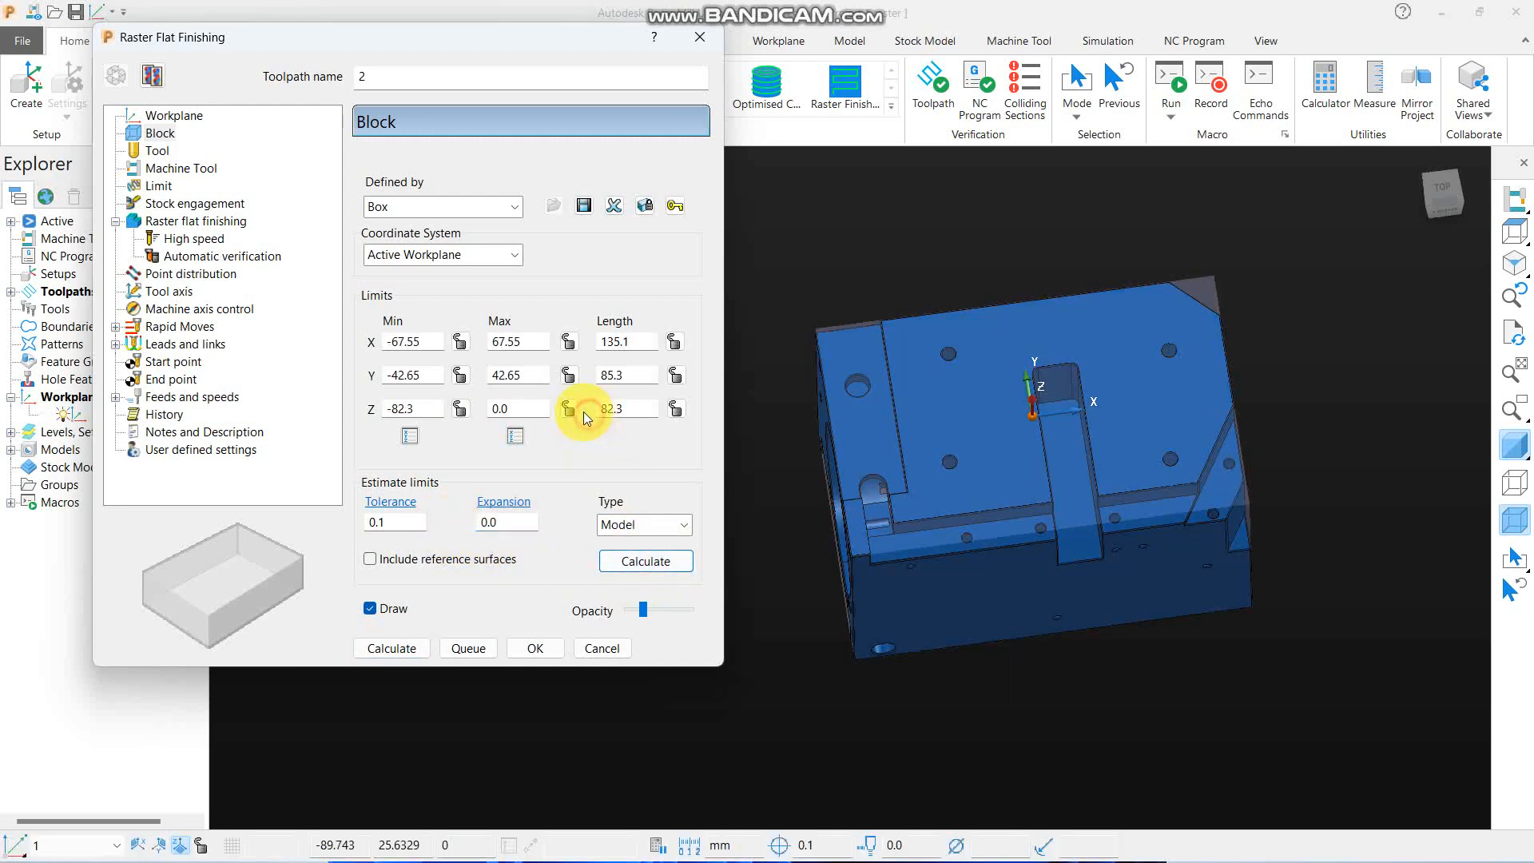
pyautogui.click(459, 408)
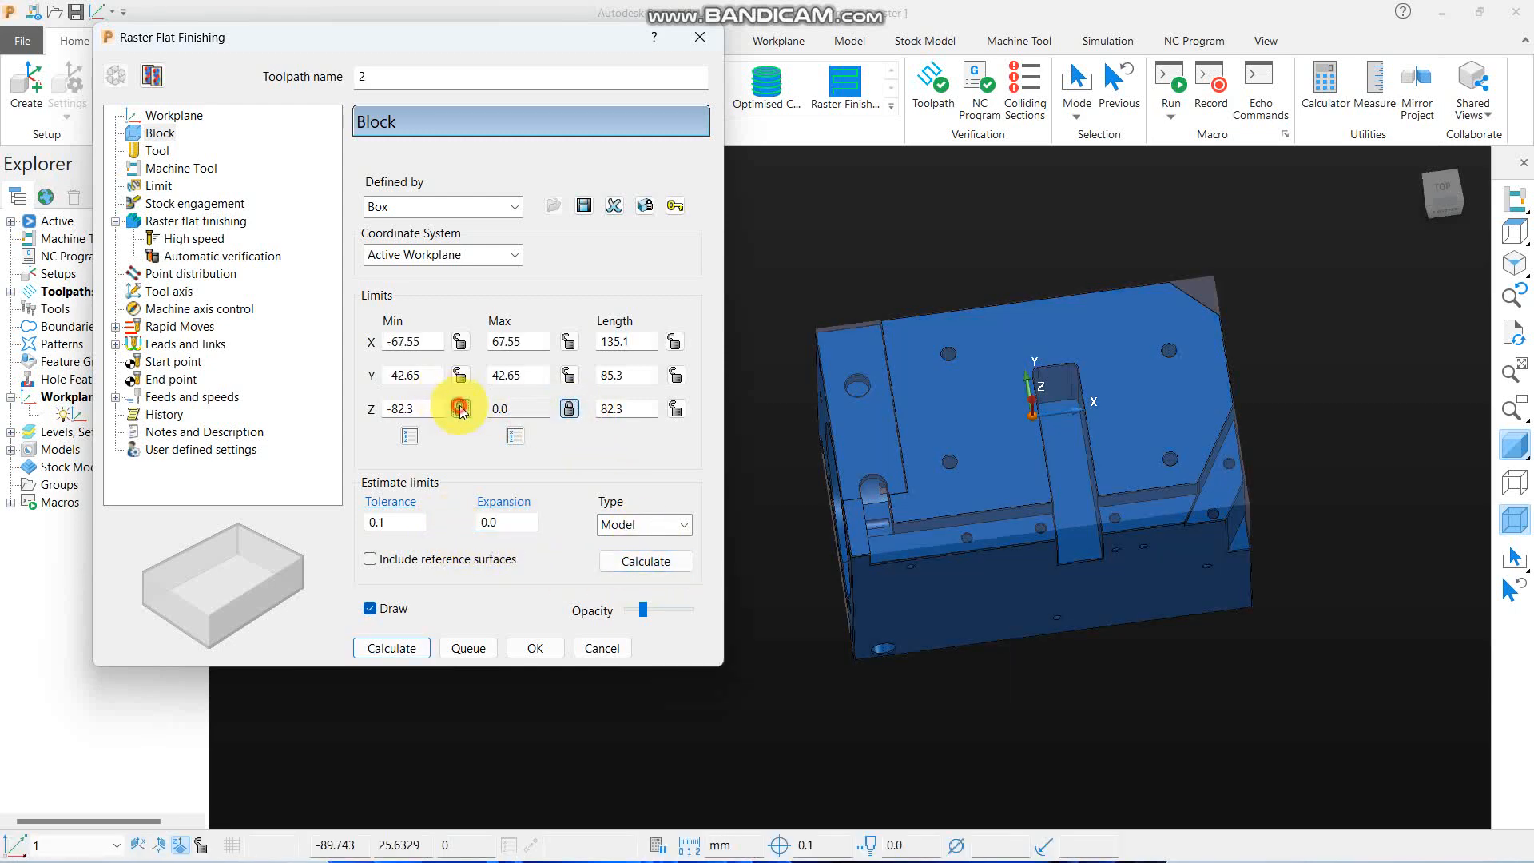
pyautogui.doubleClick(515, 525)
pyautogui.write('5')
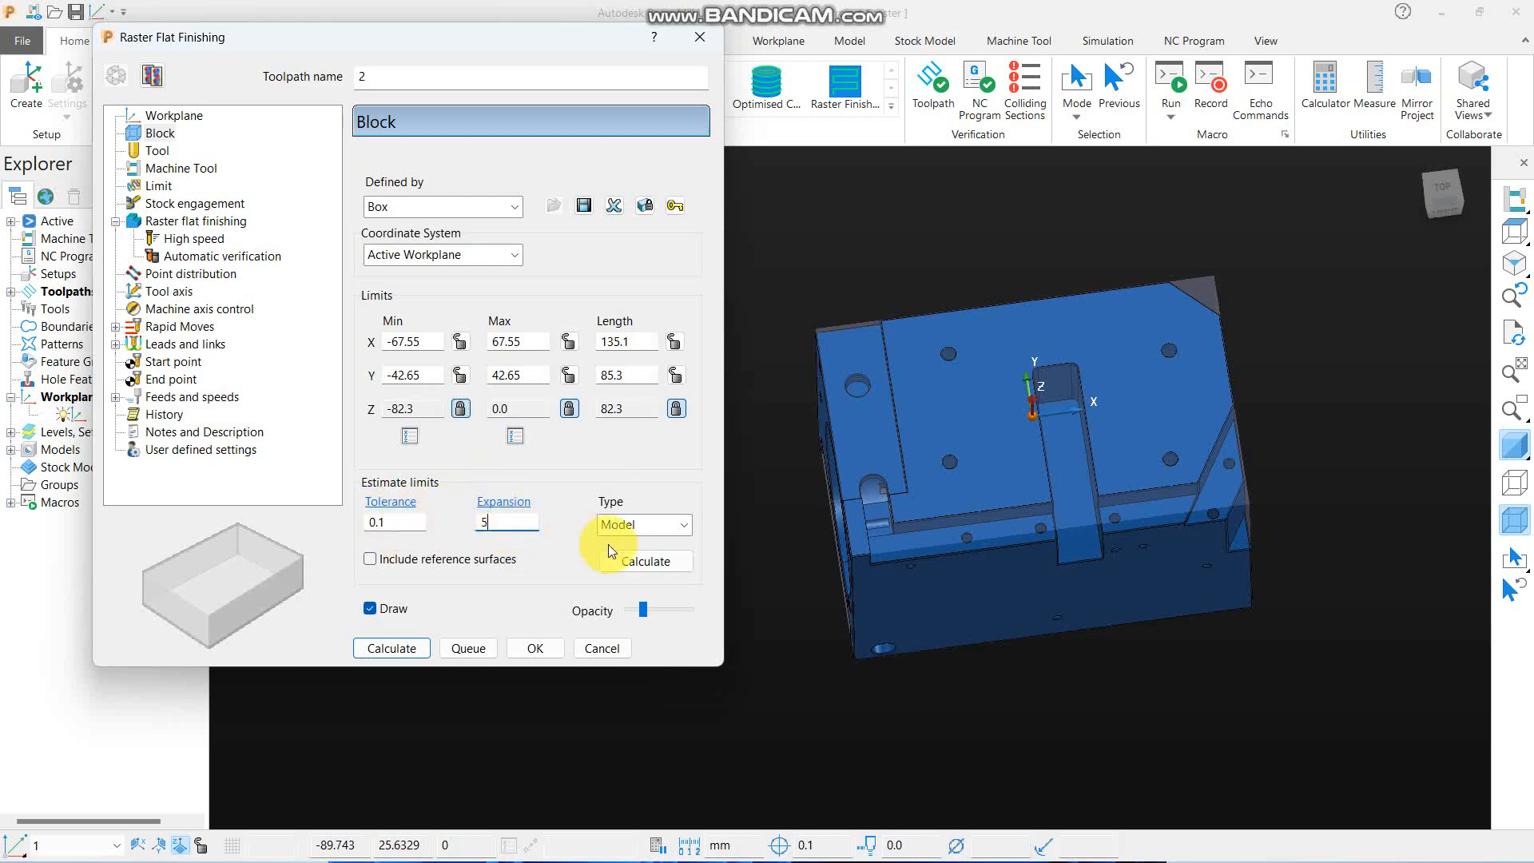
pyautogui.click(644, 560)
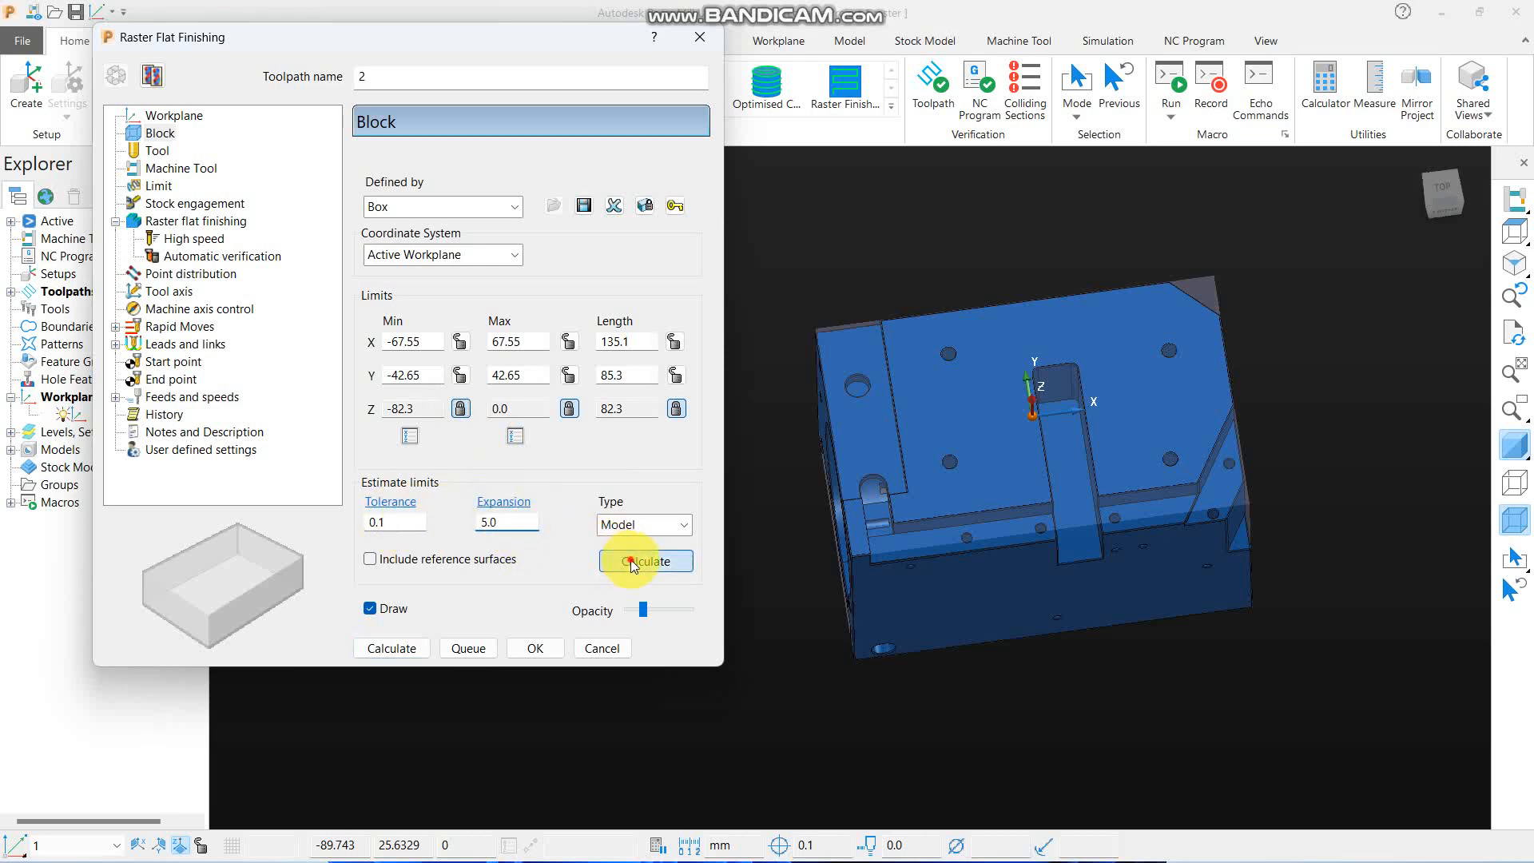
# - Define an end mill with a 10 mm diameter as the toolpath's tool
pyautogui.click(158, 150)
pyautogui.click(426, 163)
pyautogui.click(424, 193)
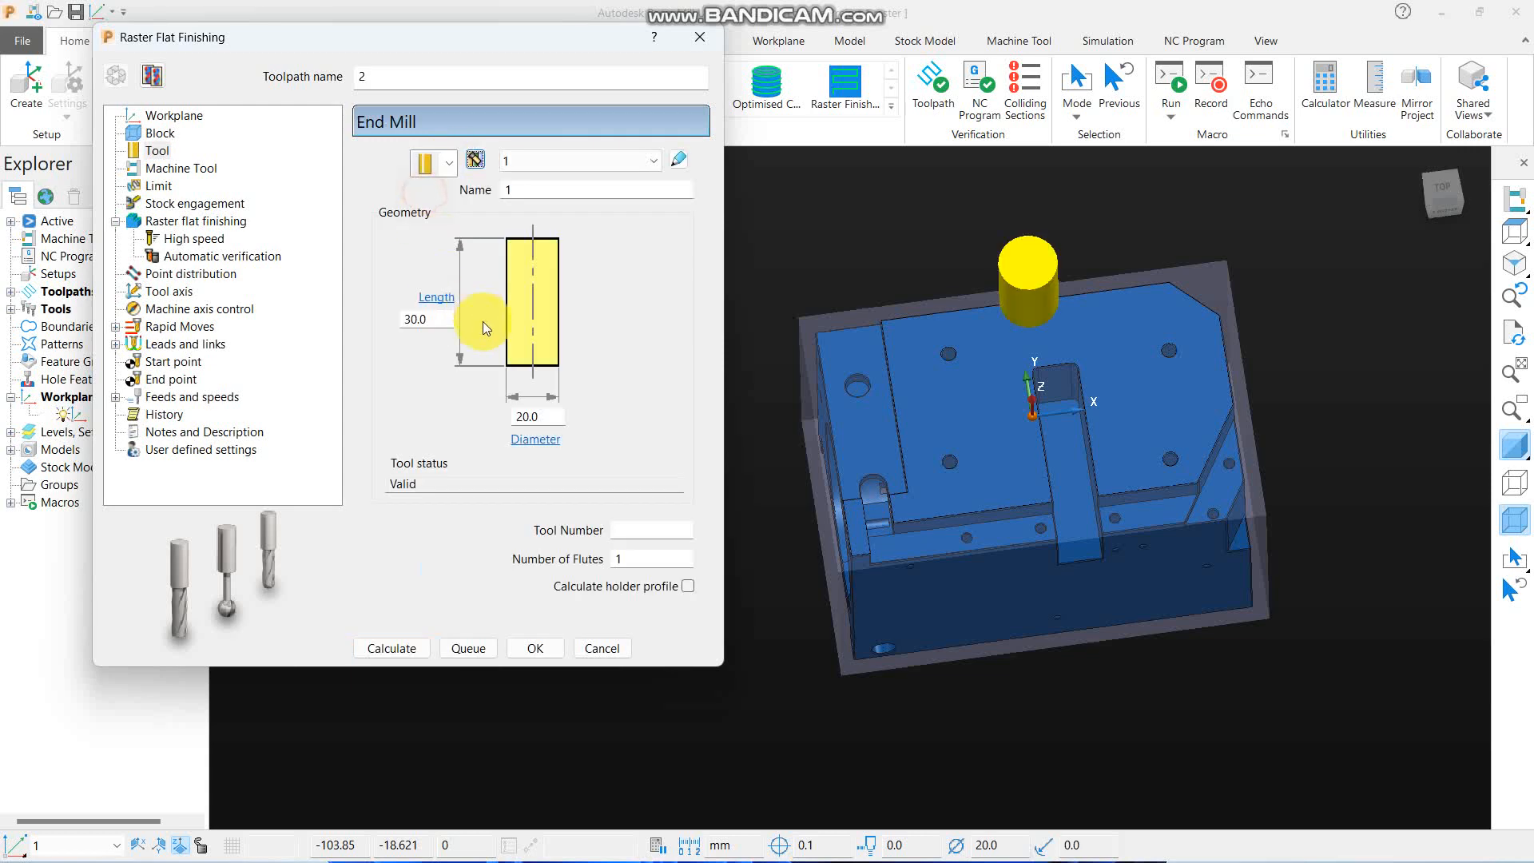
pyautogui.doubleClick(548, 415)
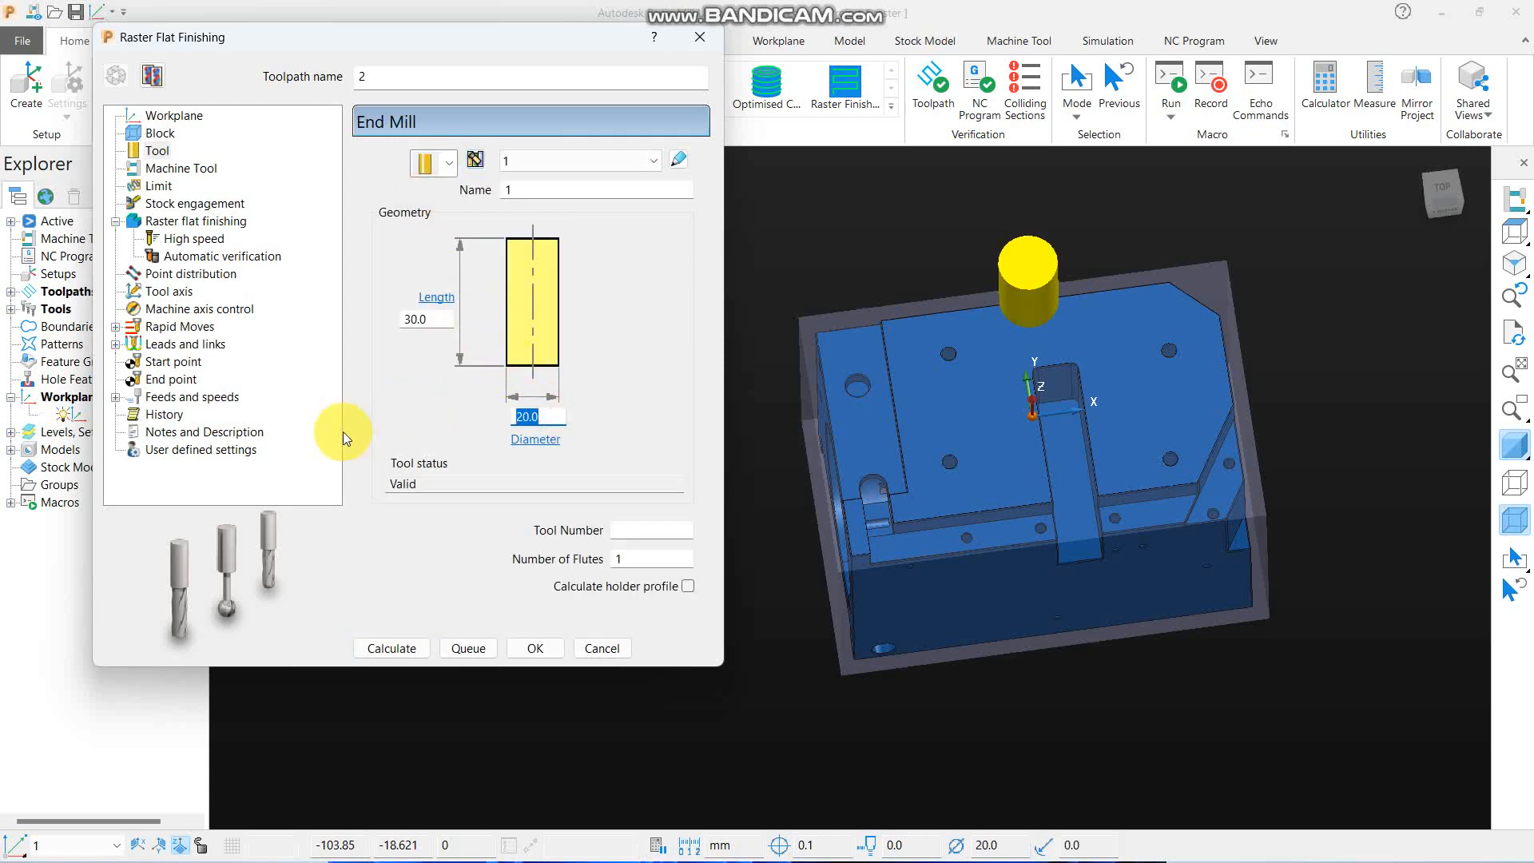
pyautogui.write('10')
pyautogui.click(158, 185)
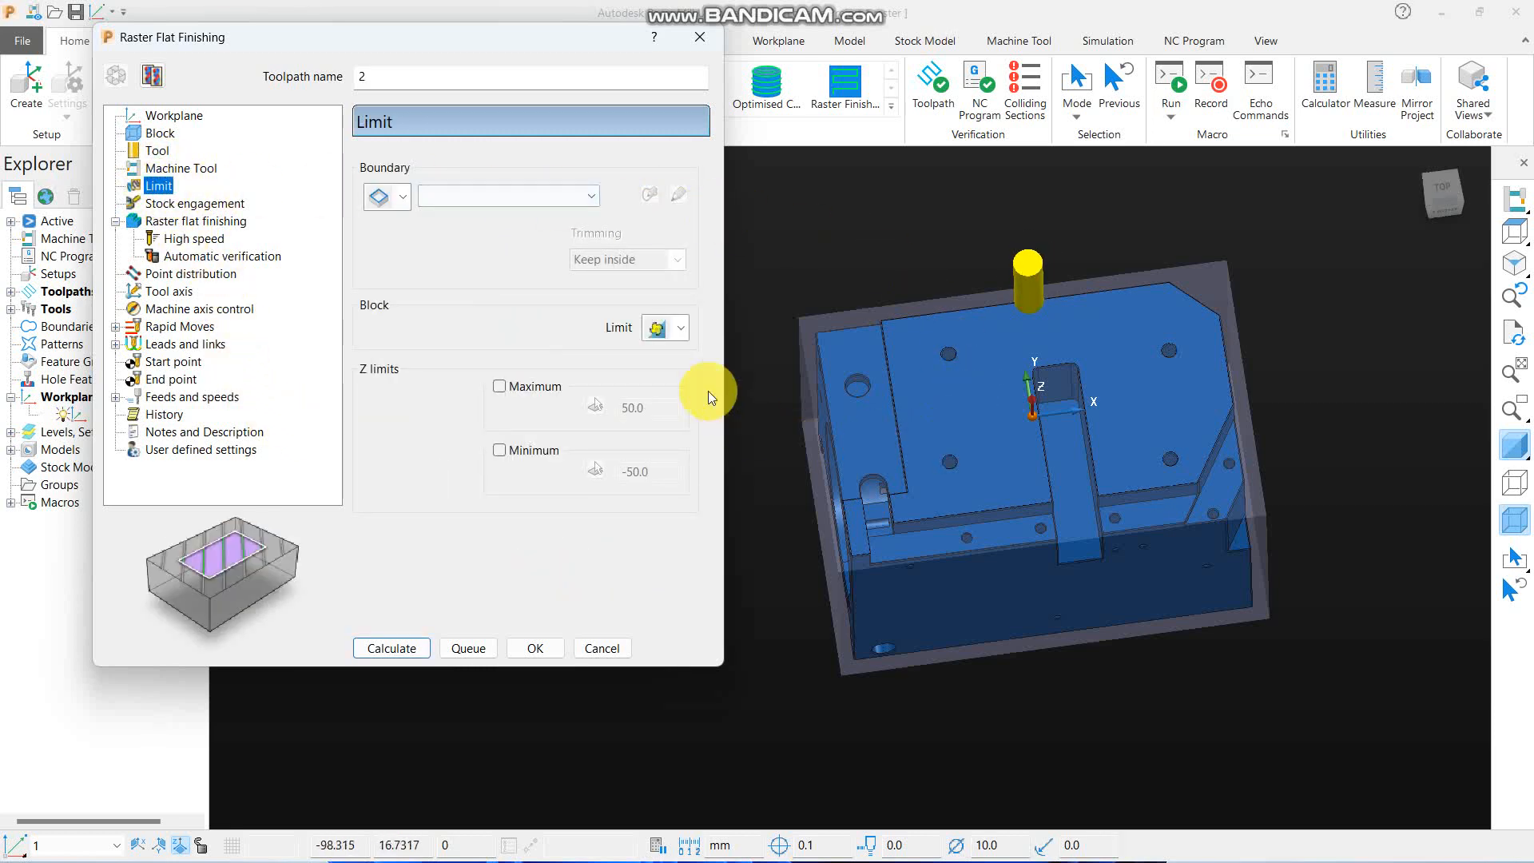
# - Set the rapid moves' safe area to workplane 1 and calculate the rapid and plunge heights
pyautogui.click(200, 221)
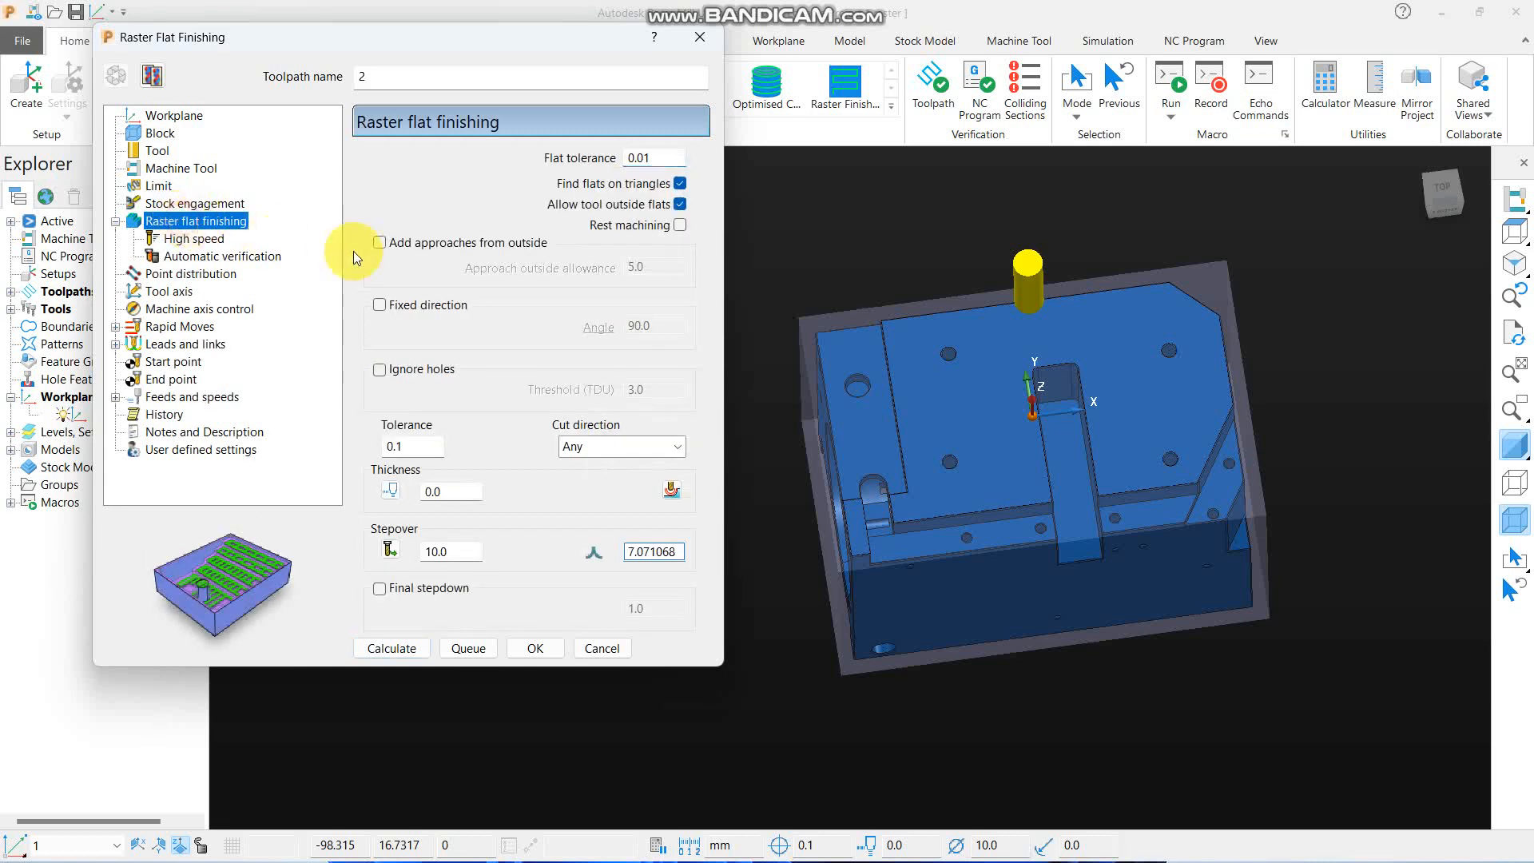
pyautogui.moveTo(947, 331); pyautogui.dragTo(788, 175, button='middle')
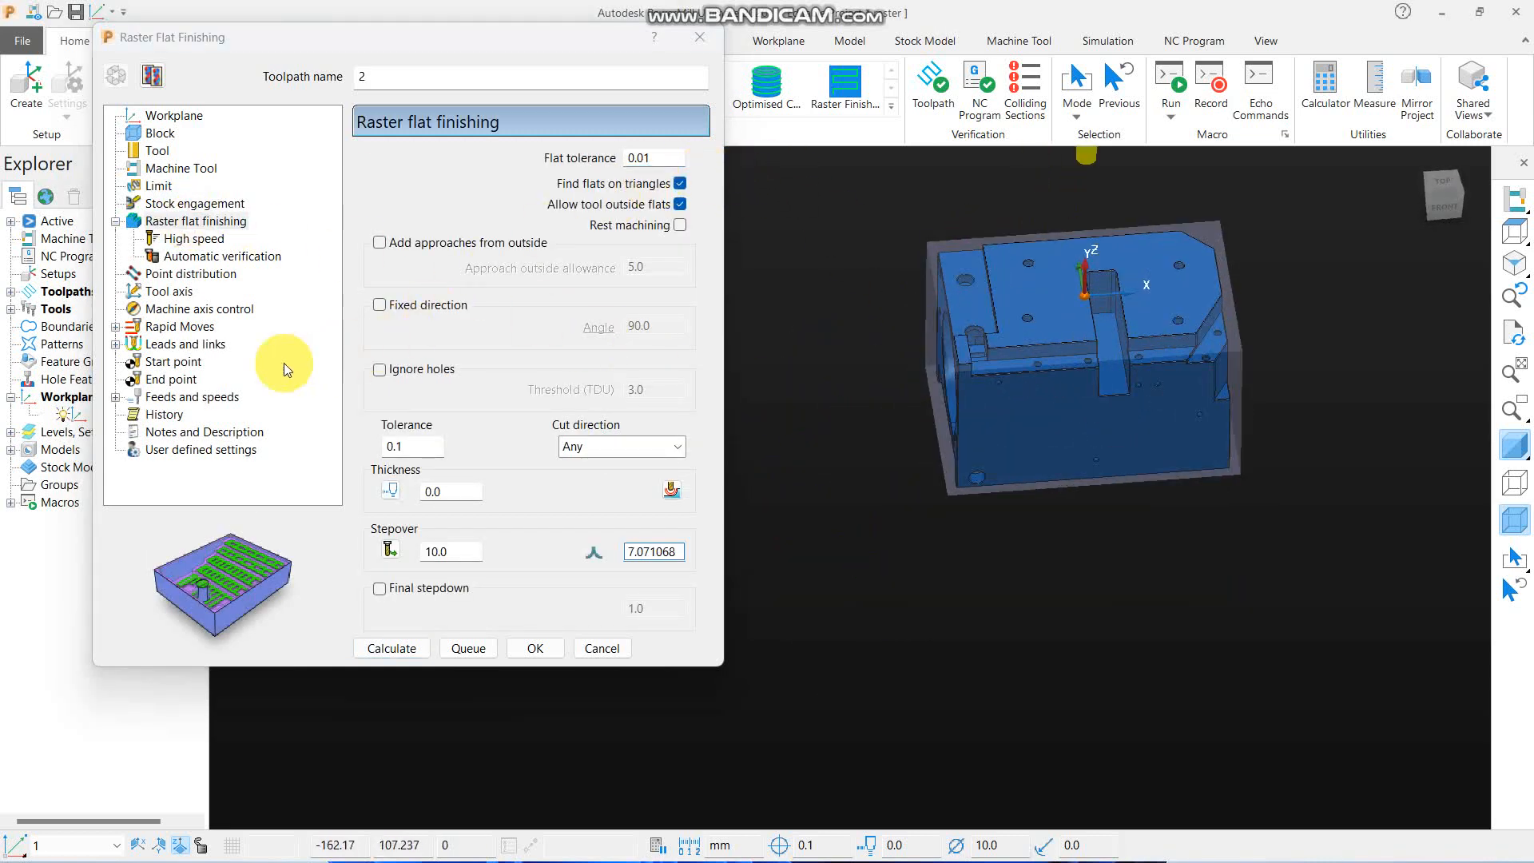
pyautogui.click(200, 326)
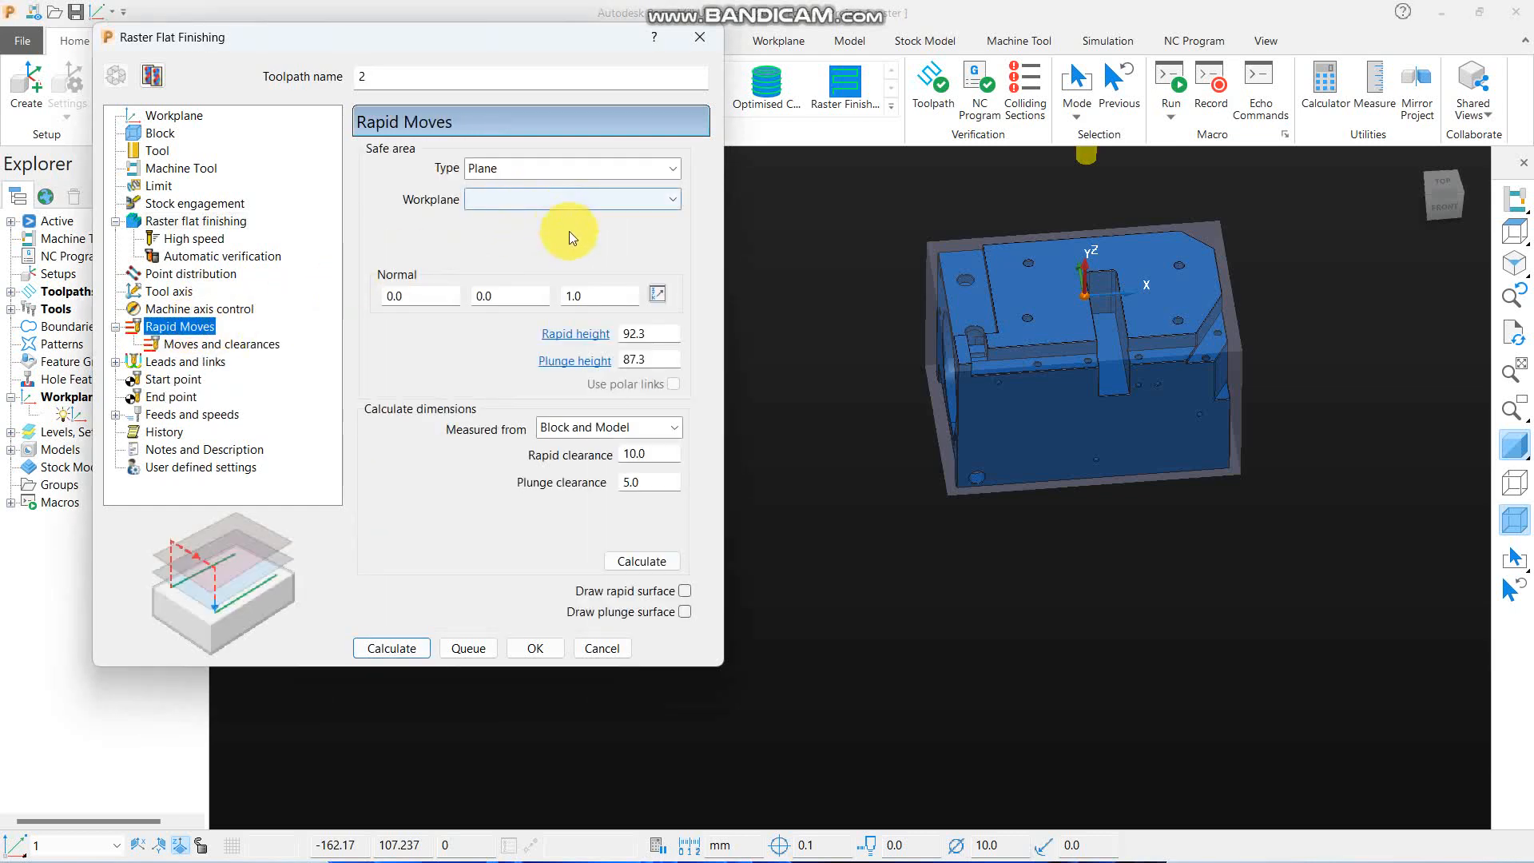
pyautogui.click(548, 199)
pyautogui.click(497, 258)
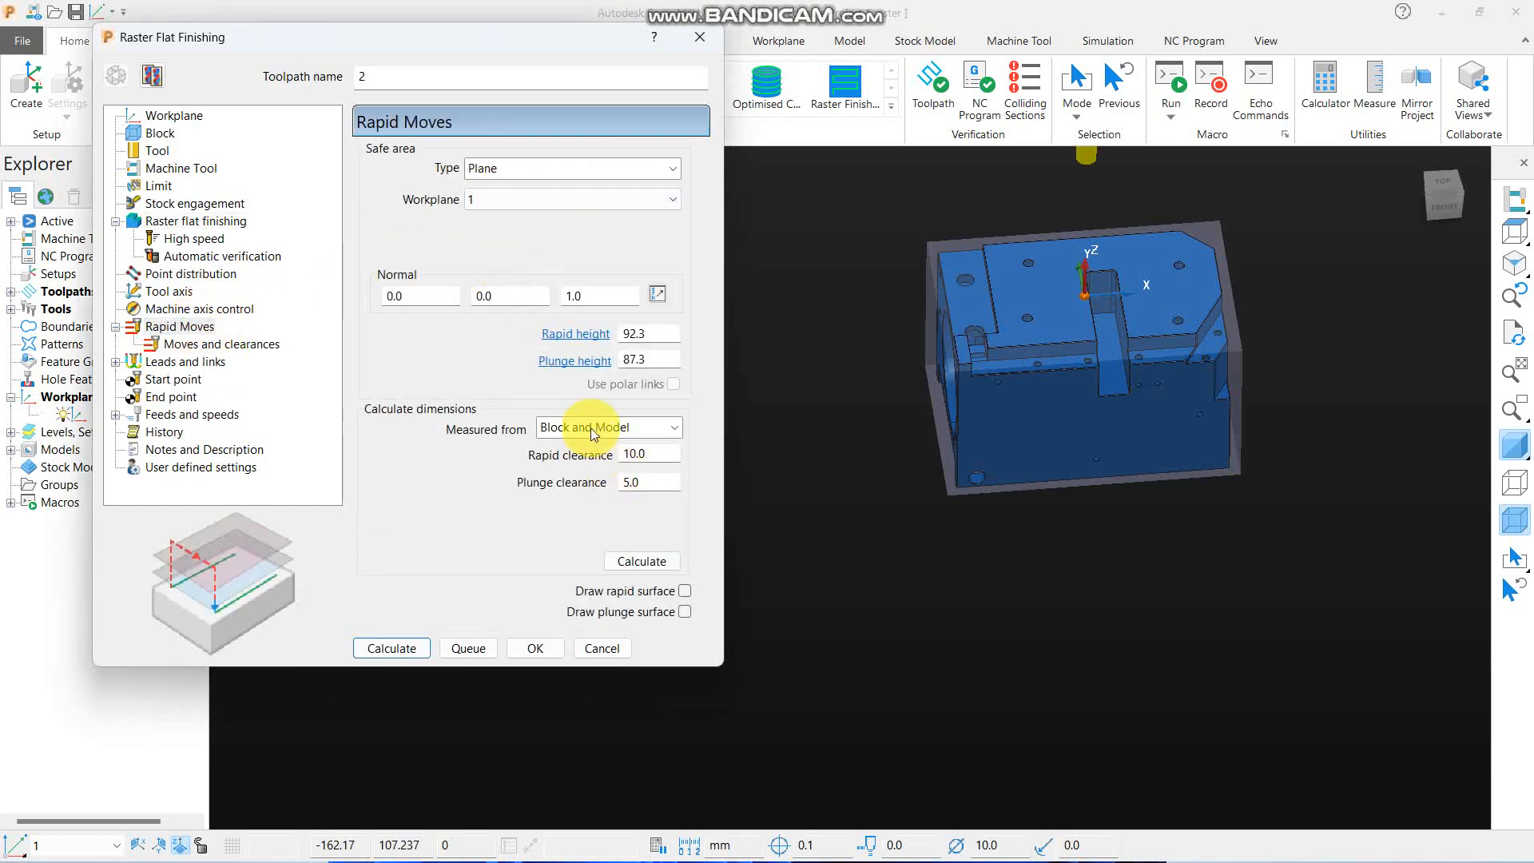
pyautogui.click(642, 561)
# - Set the raster flat finishing stepover to 5 mm and calculate the toolpath
pyautogui.click(185, 361)
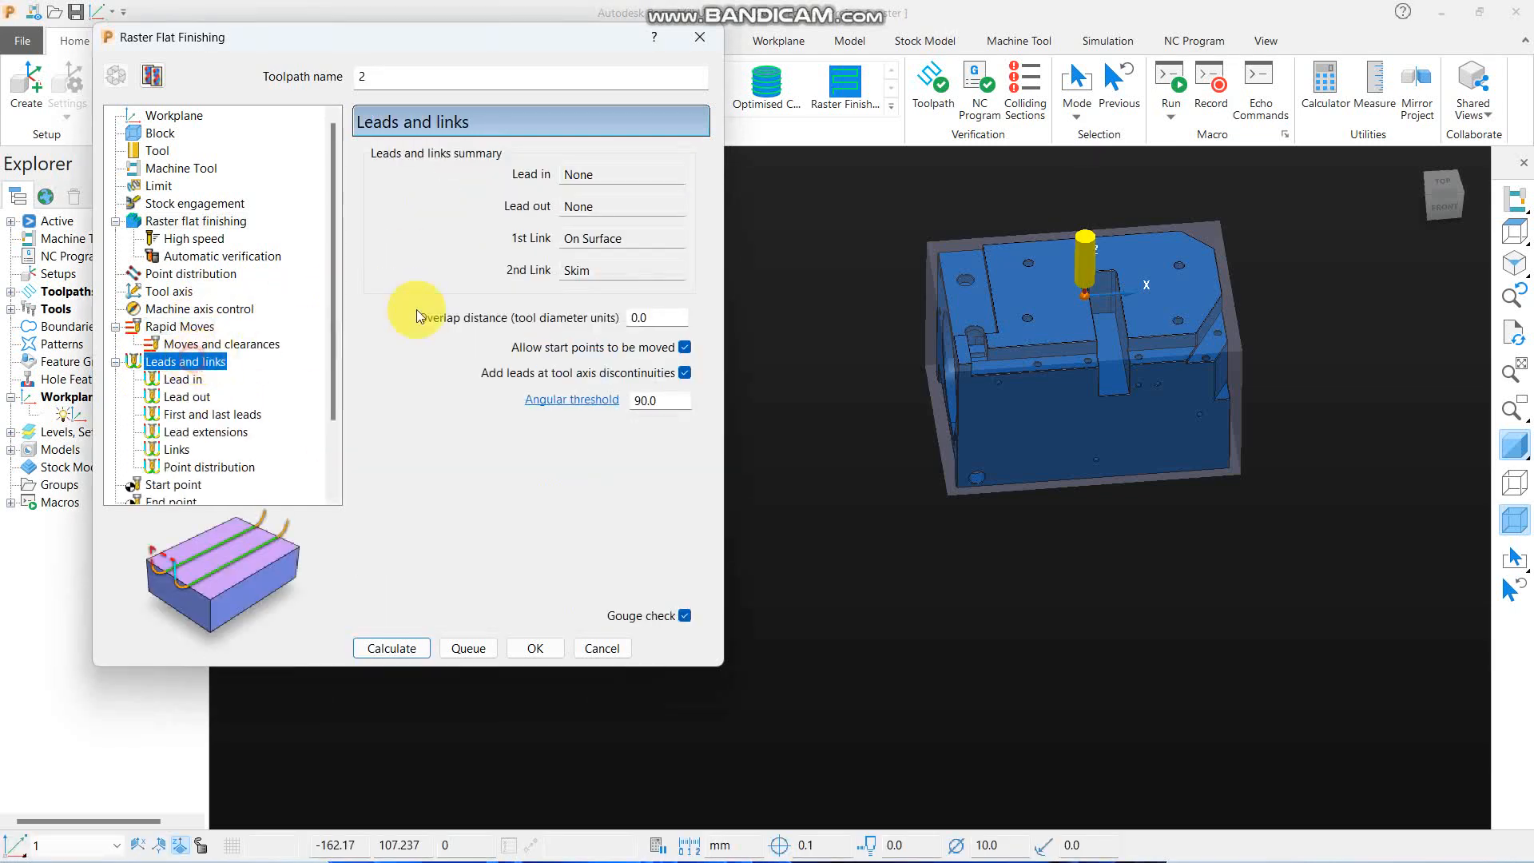
pyautogui.click(184, 379)
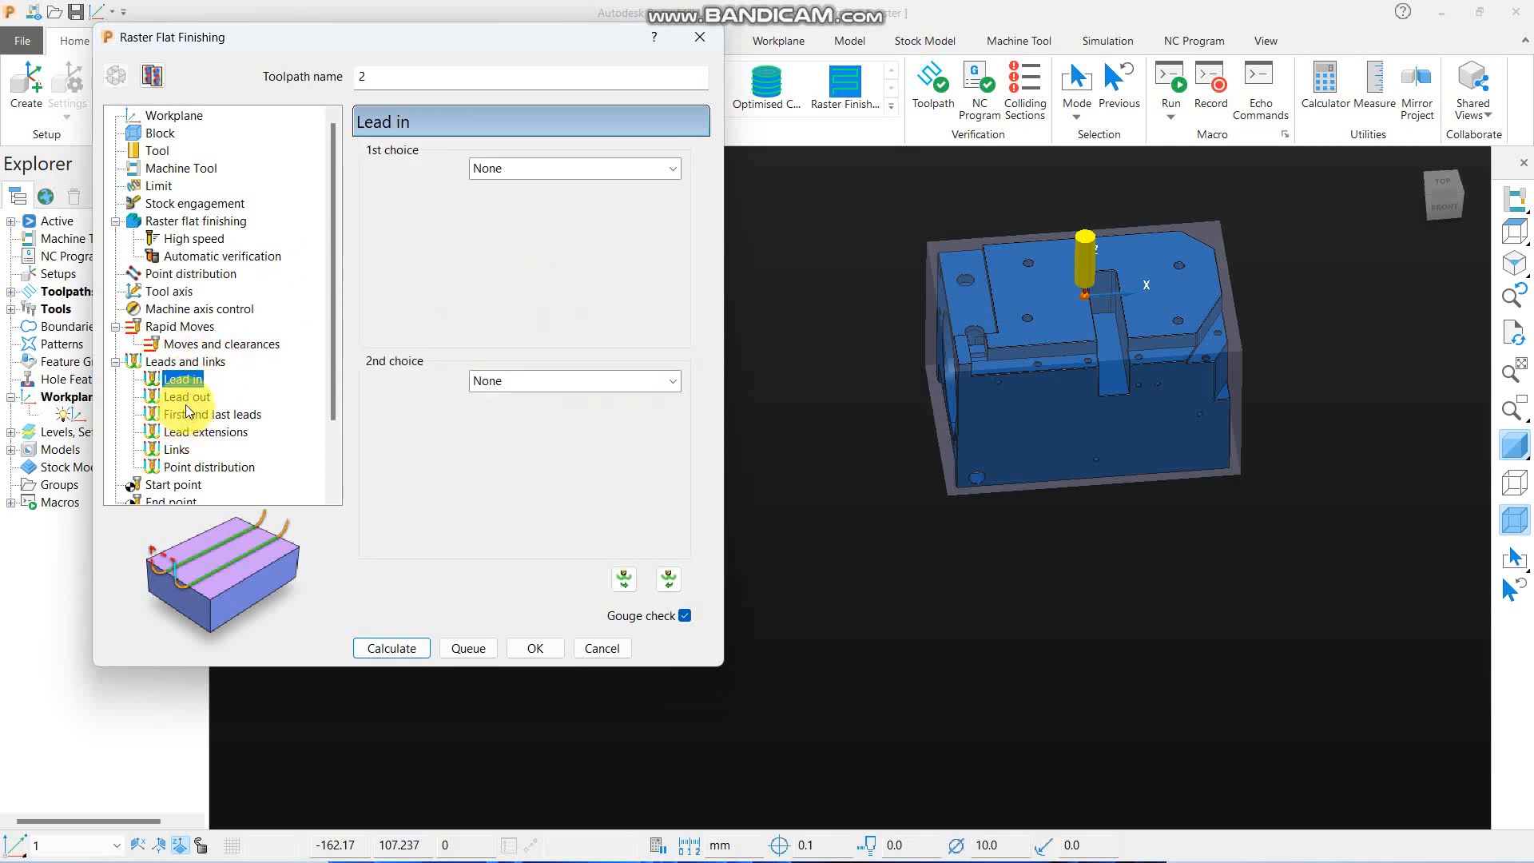
pyautogui.click(177, 449)
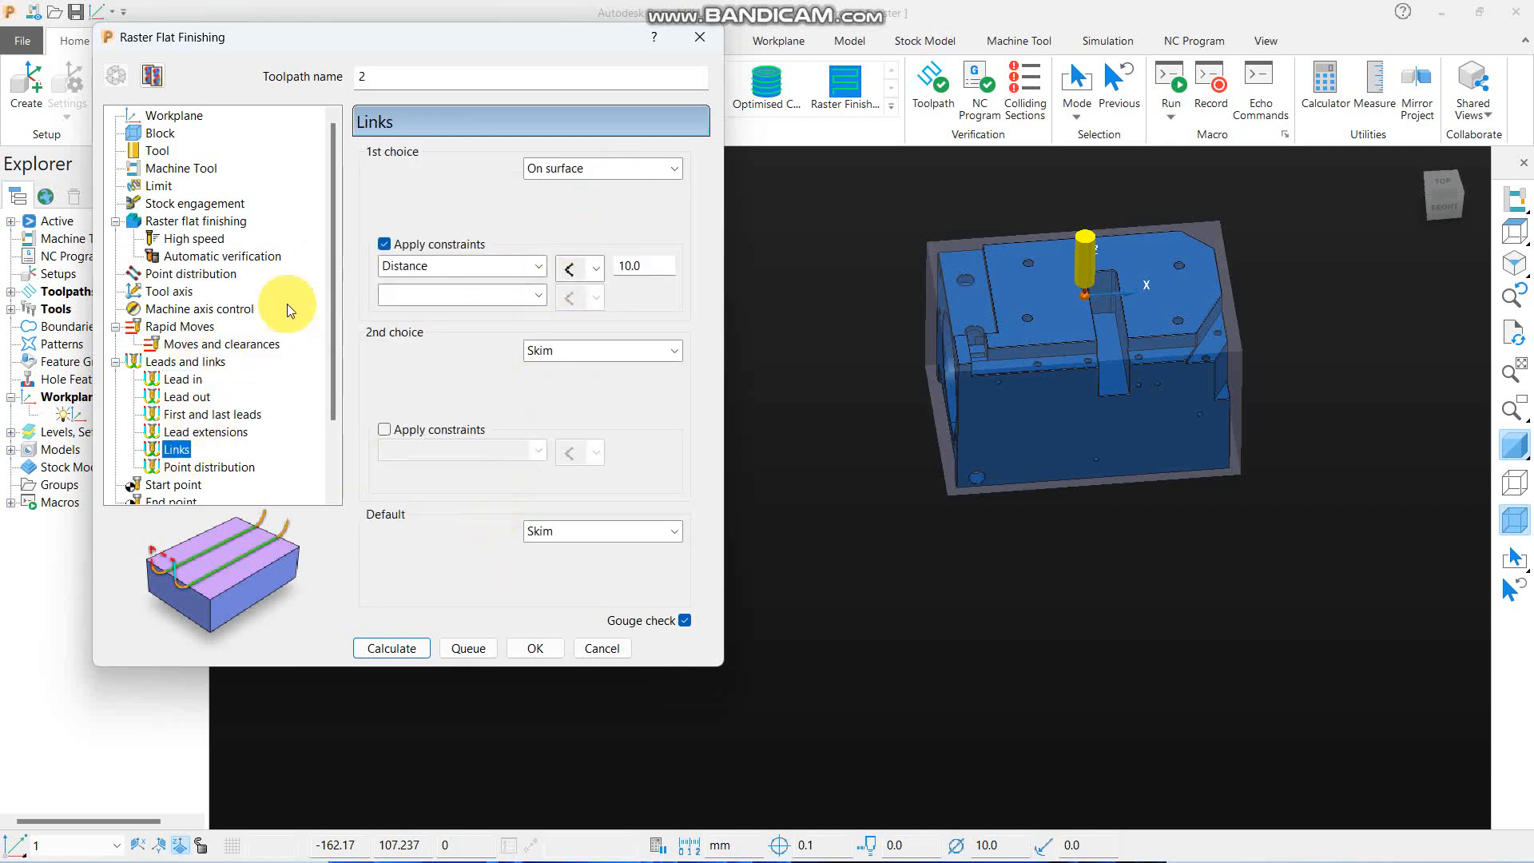
pyautogui.click(210, 220)
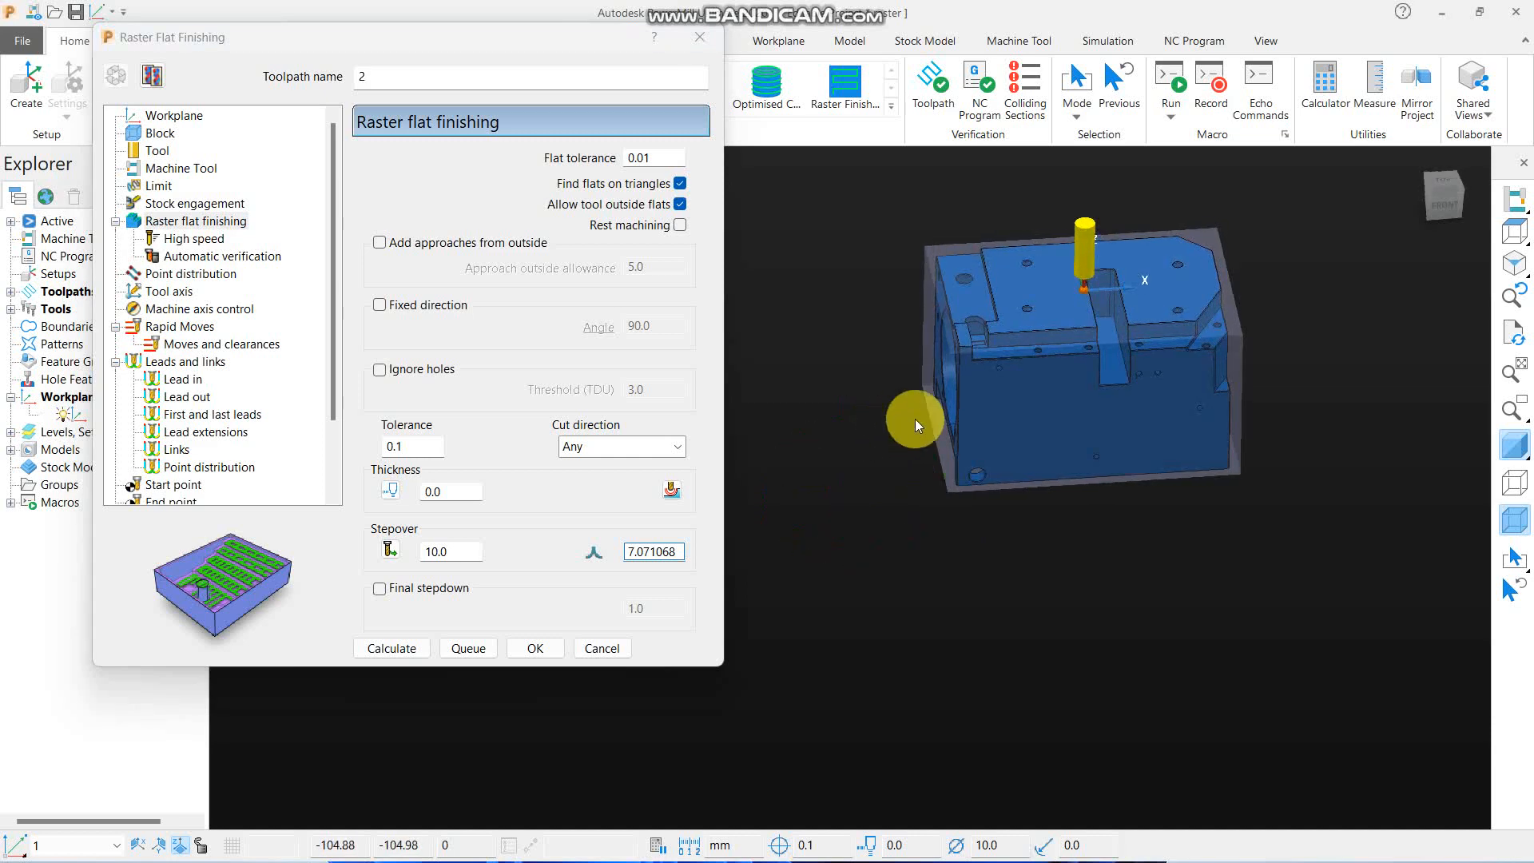
pyautogui.scroll(4, 997, 404)
pyautogui.scroll(-6, 841, 417)
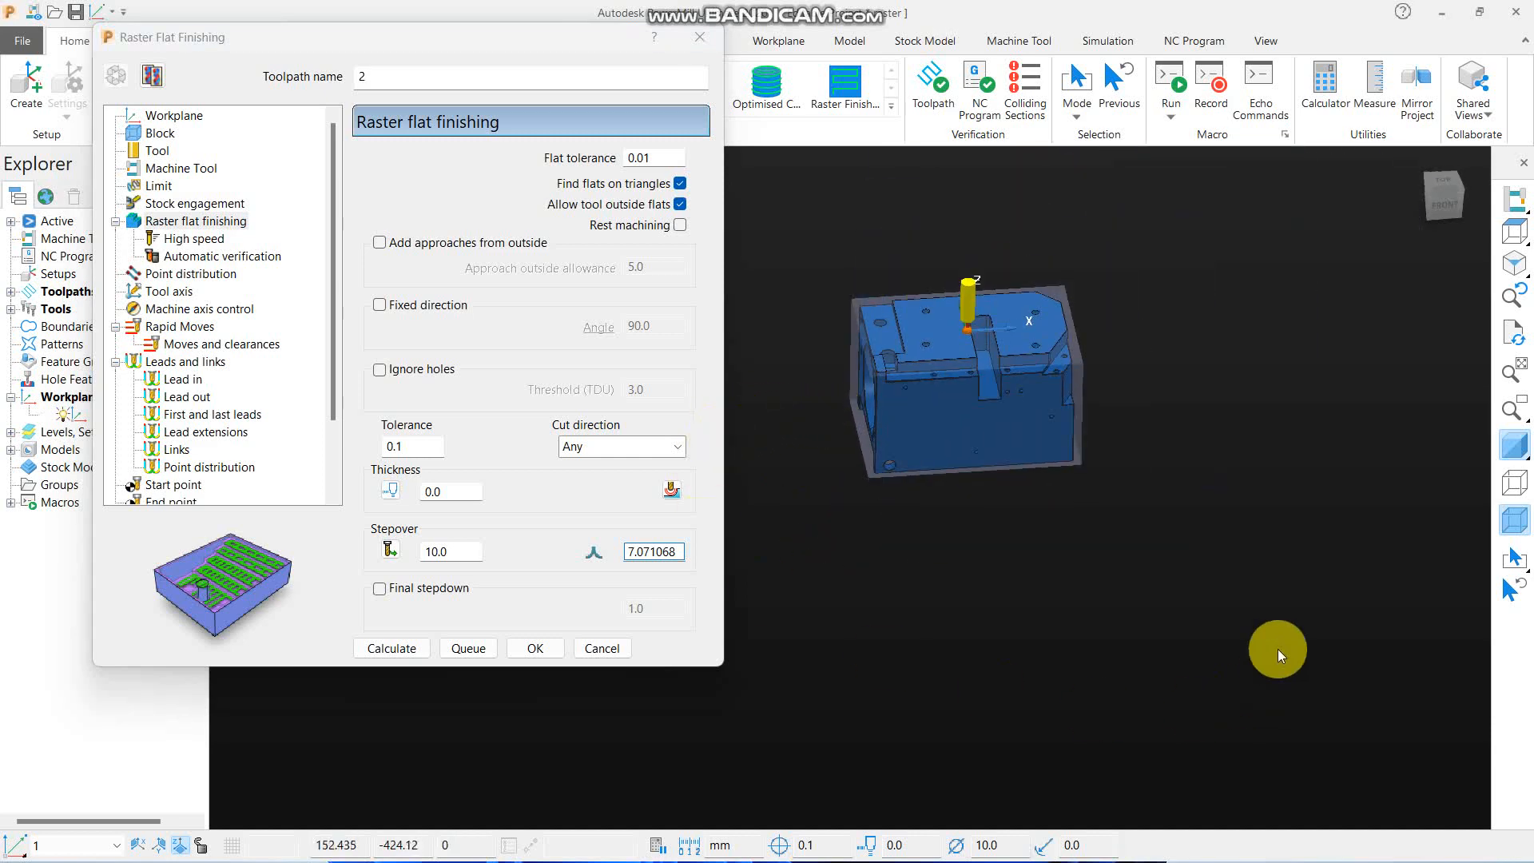
pyautogui.moveTo(479, 555); pyautogui.dragTo(353, 556)
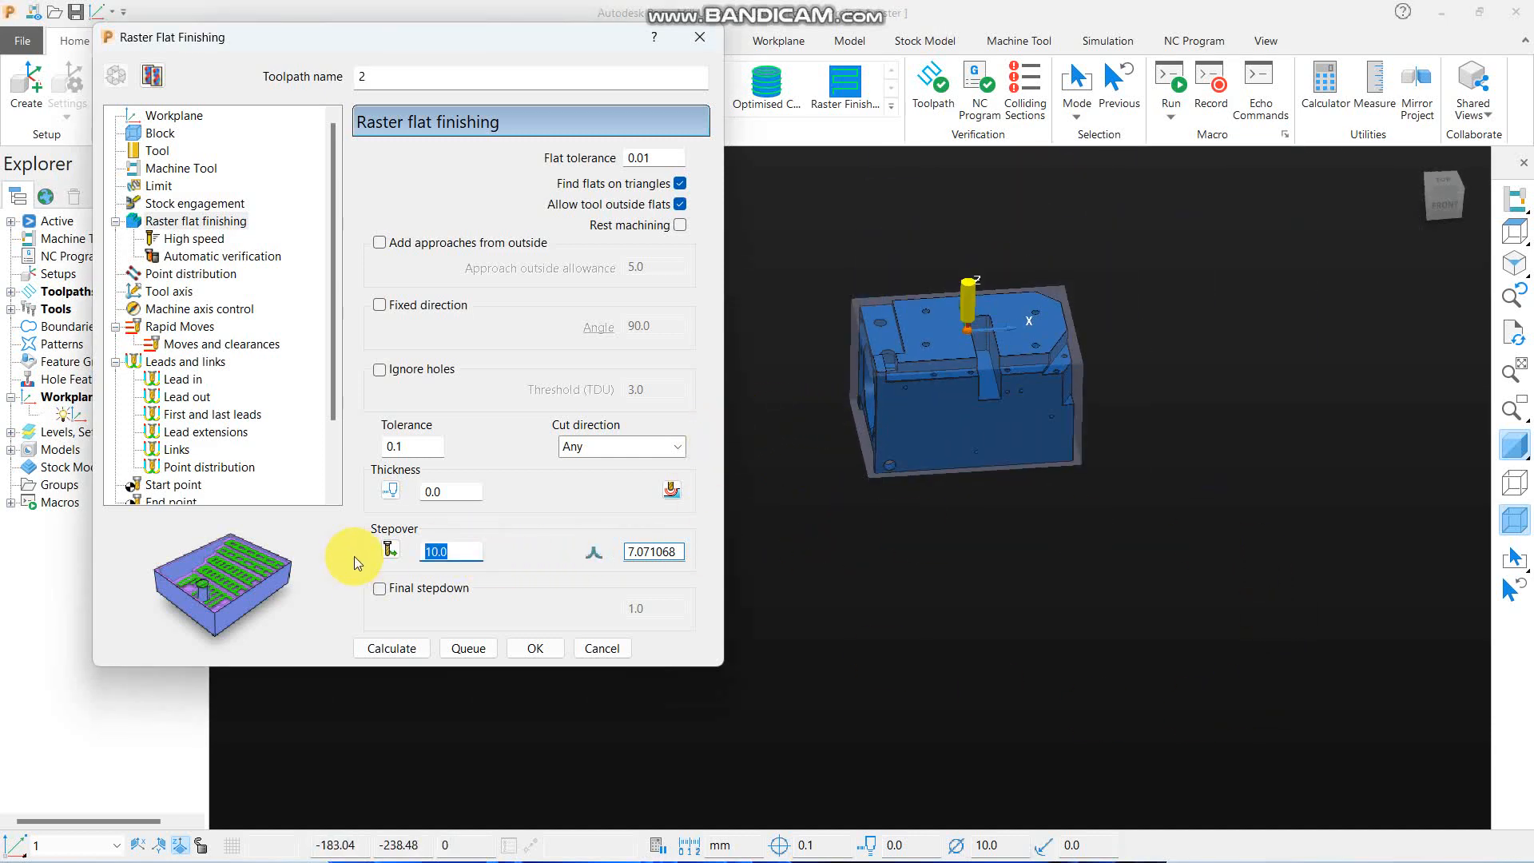
pyautogui.write('5')
pyautogui.click(941, 603)
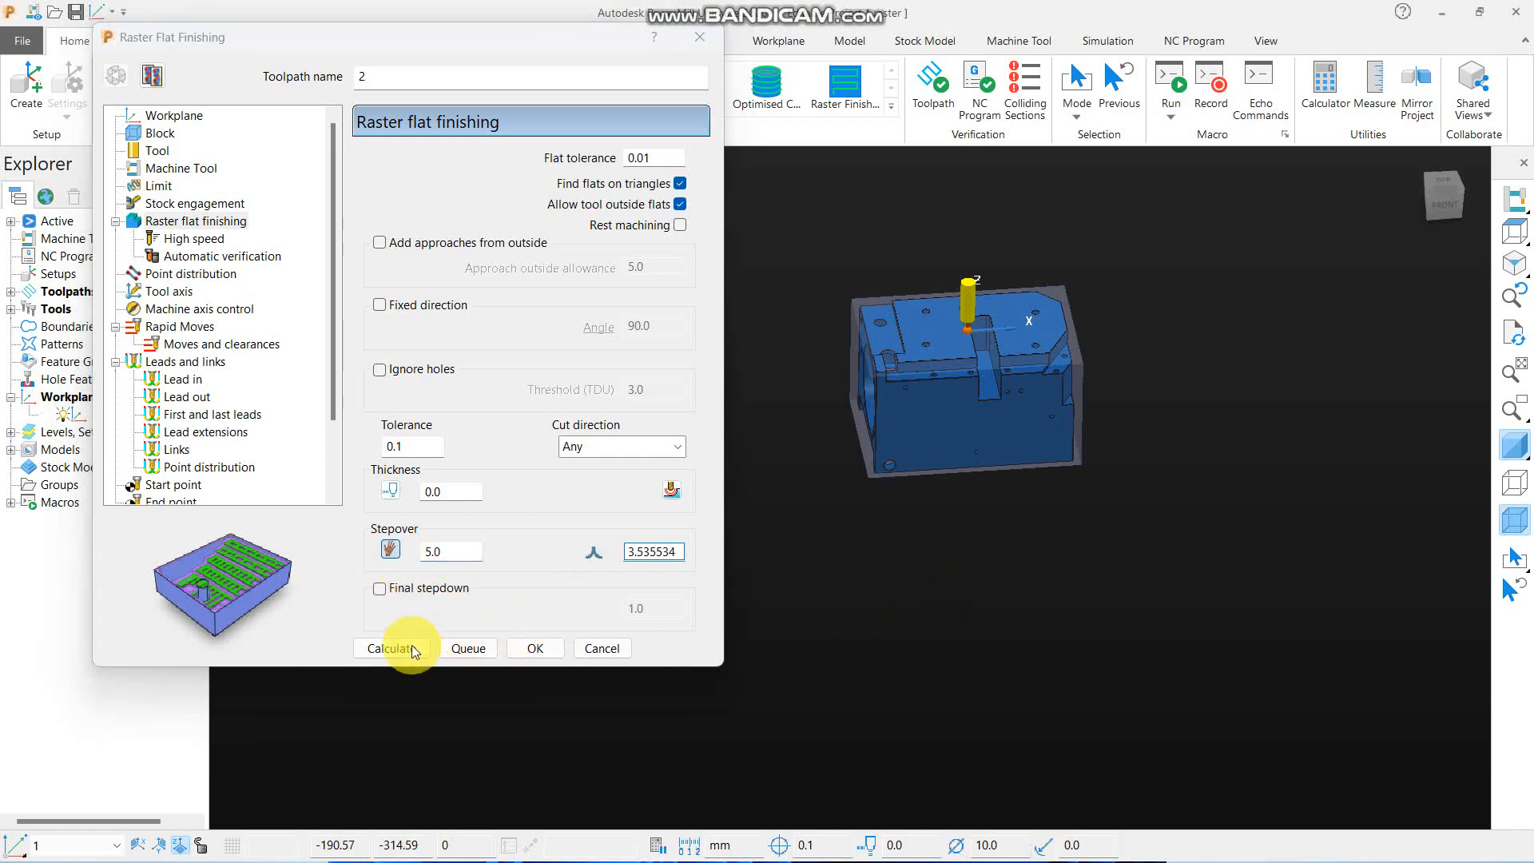
pyautogui.click(391, 648)
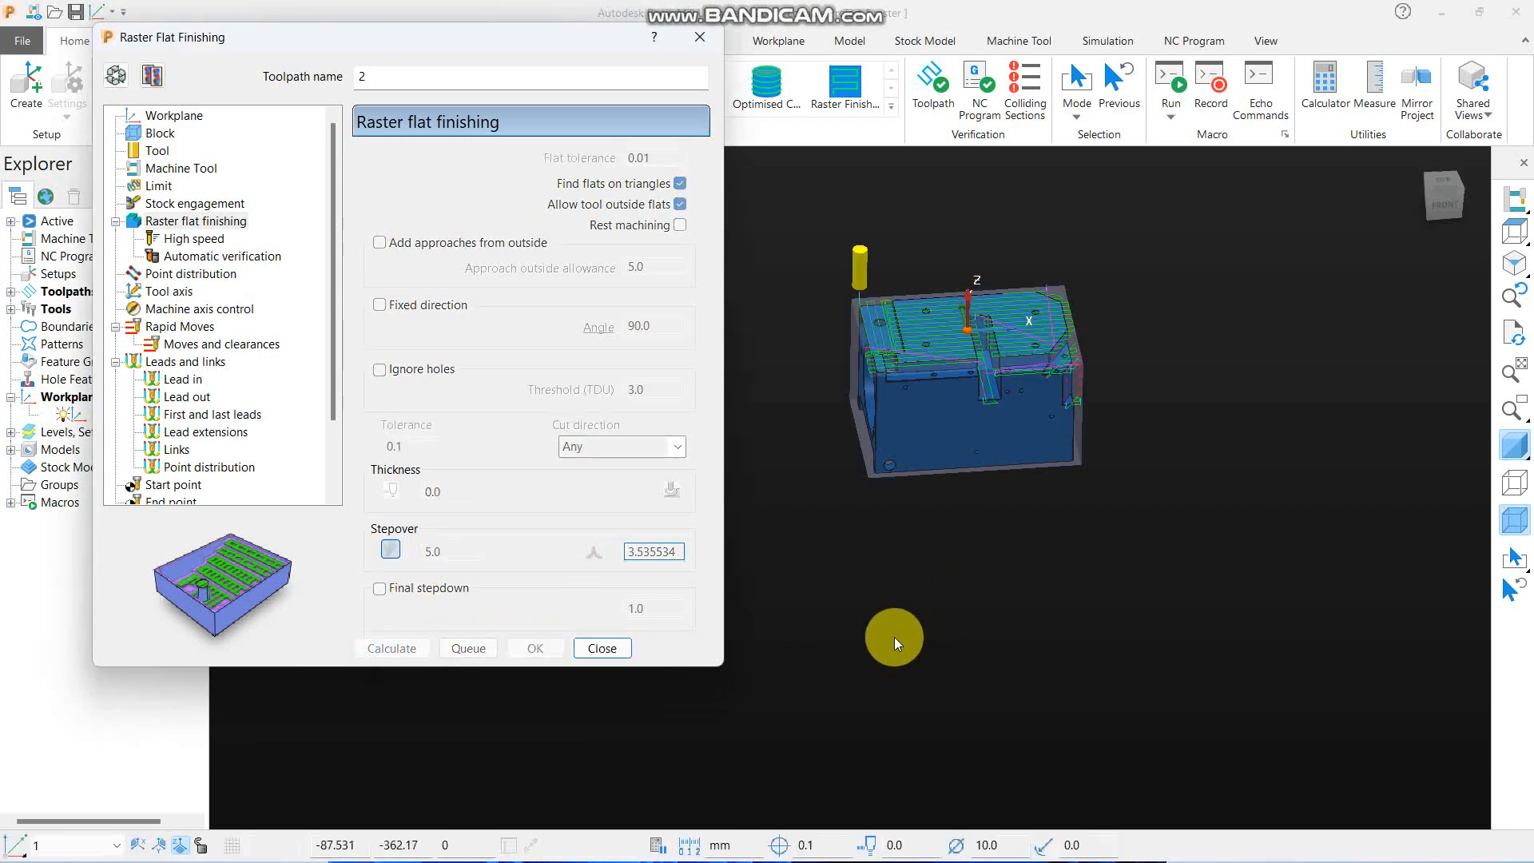
pyautogui.click(619, 649)
# - Examine the calculated raster flat finishing toolpath over the model's flat faces from above and at an angle
pyautogui.click(1514, 232)
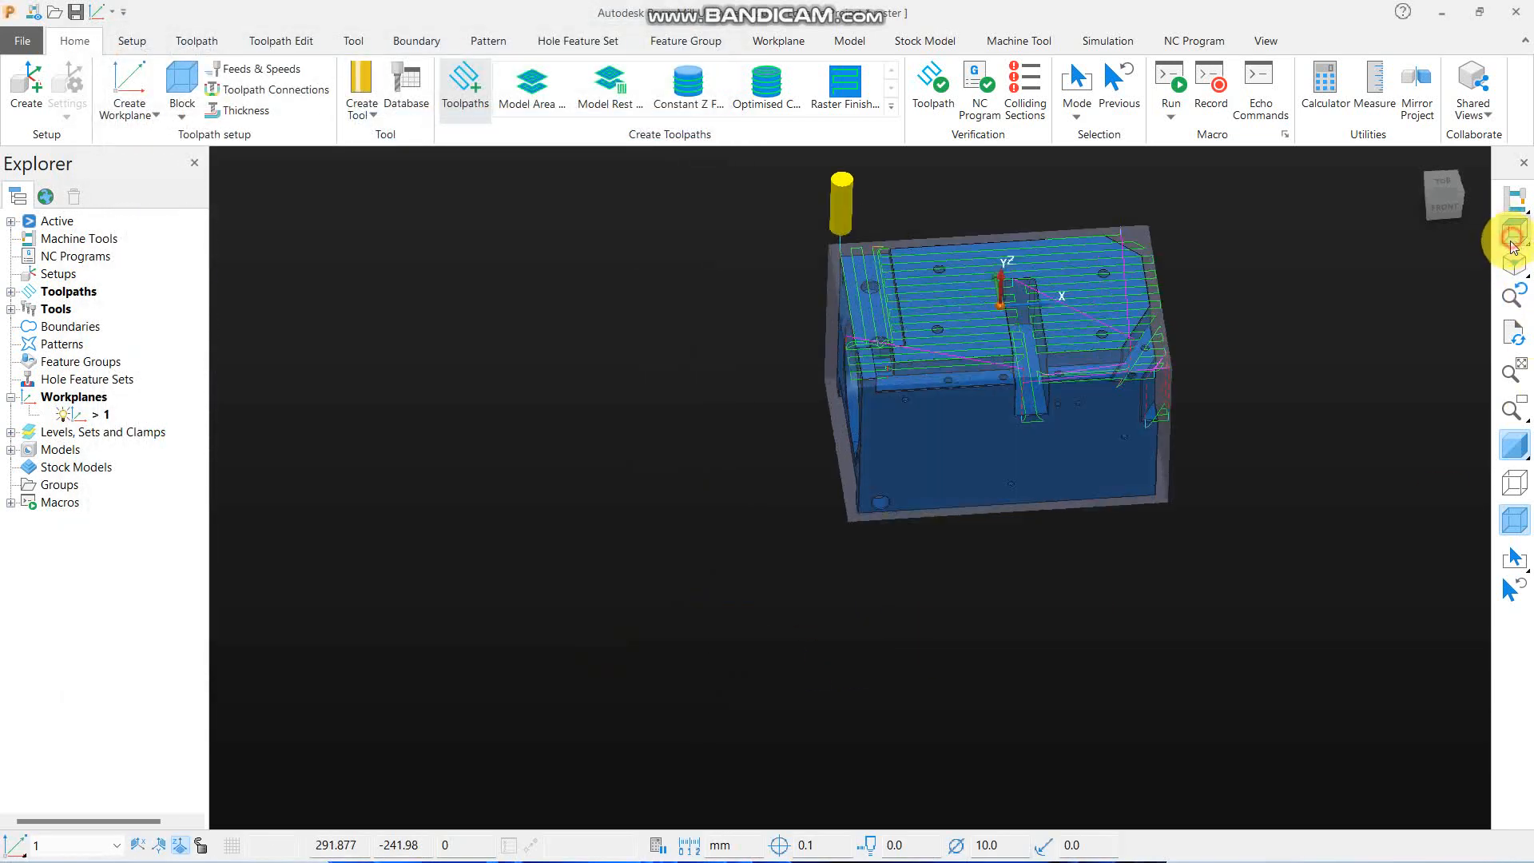
pyautogui.moveTo(974, 544); pyautogui.dragTo(804, 385, button='middle')
pyautogui.scroll(-4, 804, 385)
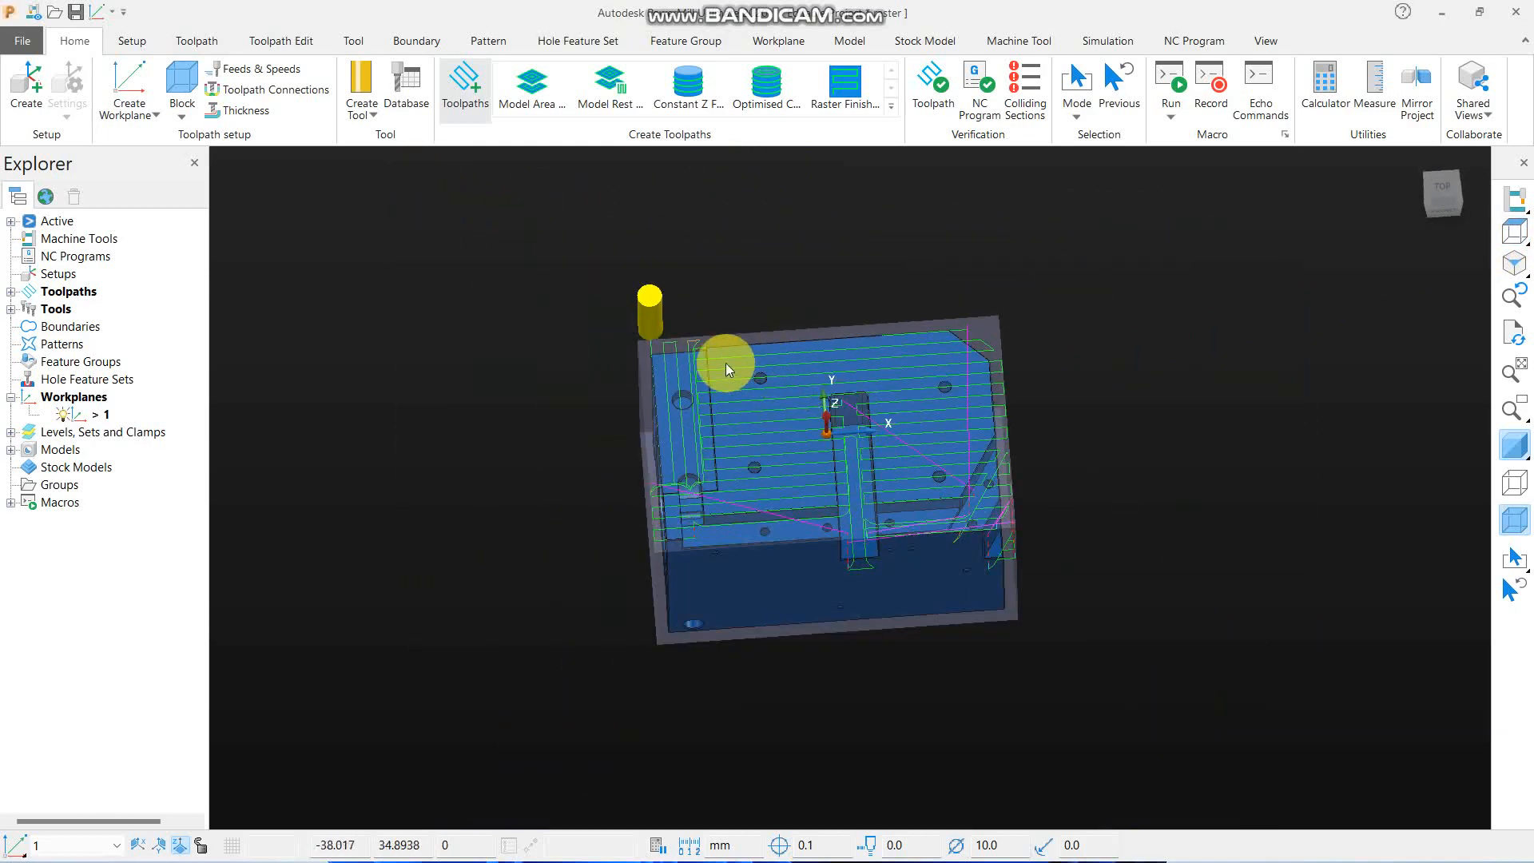
pyautogui.scroll(3, 723, 362)
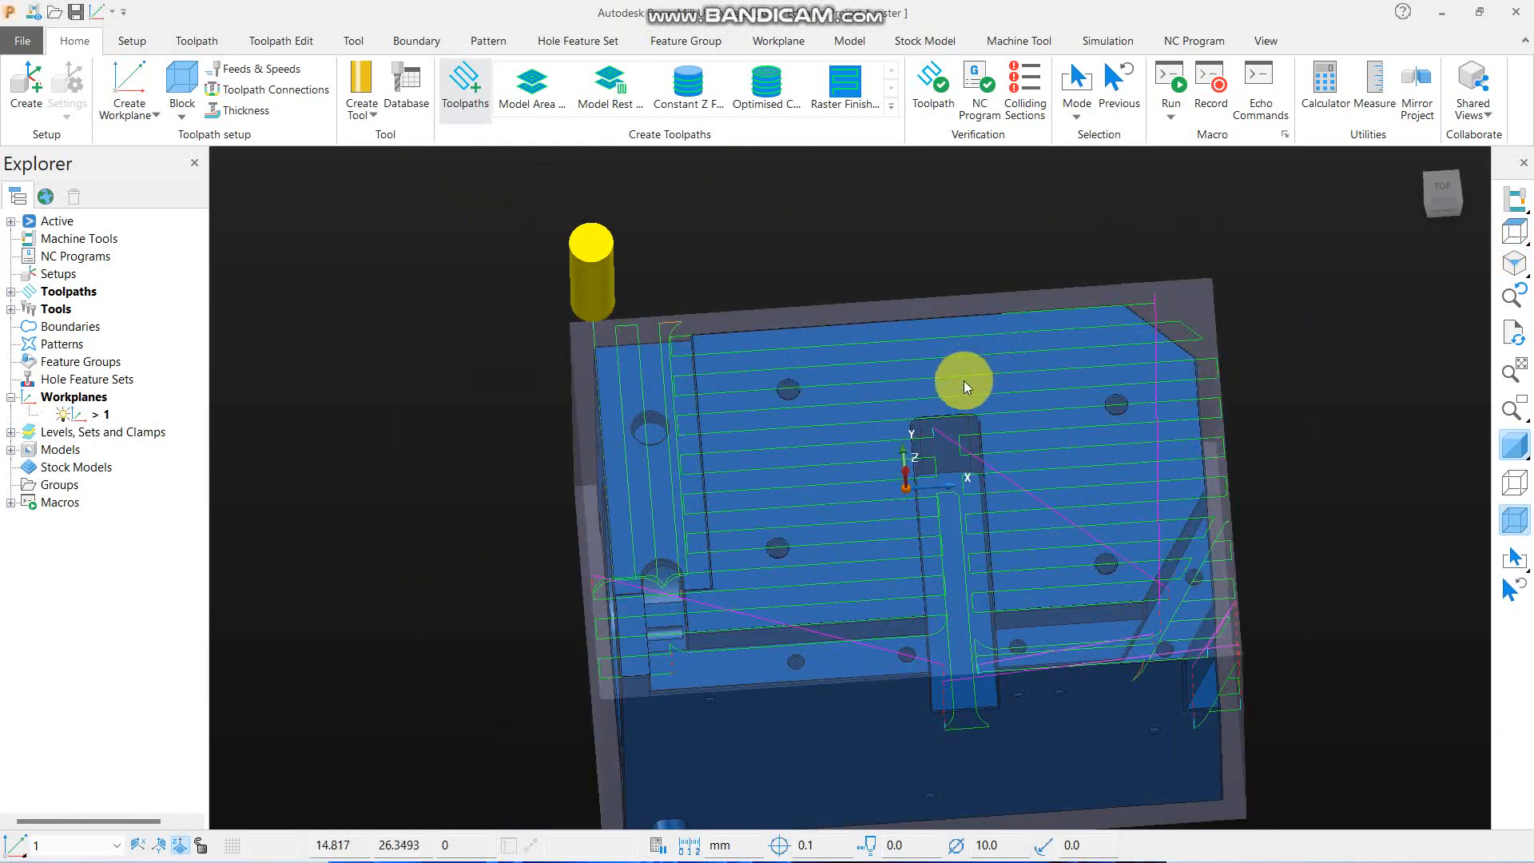
pyautogui.click(1514, 232)
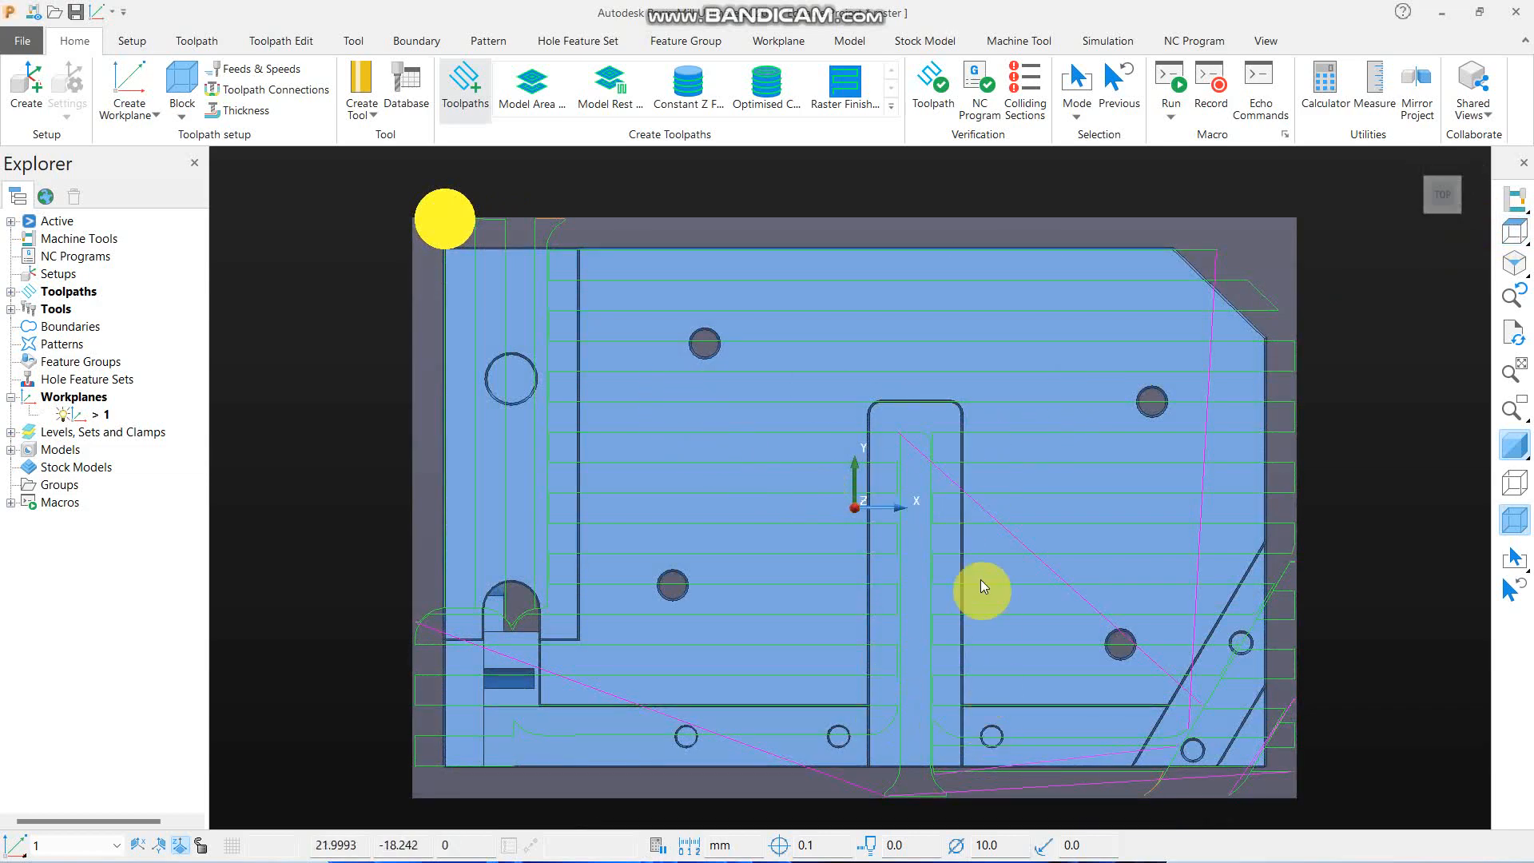
pyautogui.moveTo(951, 569); pyautogui.dragTo(794, 364, button='middle')
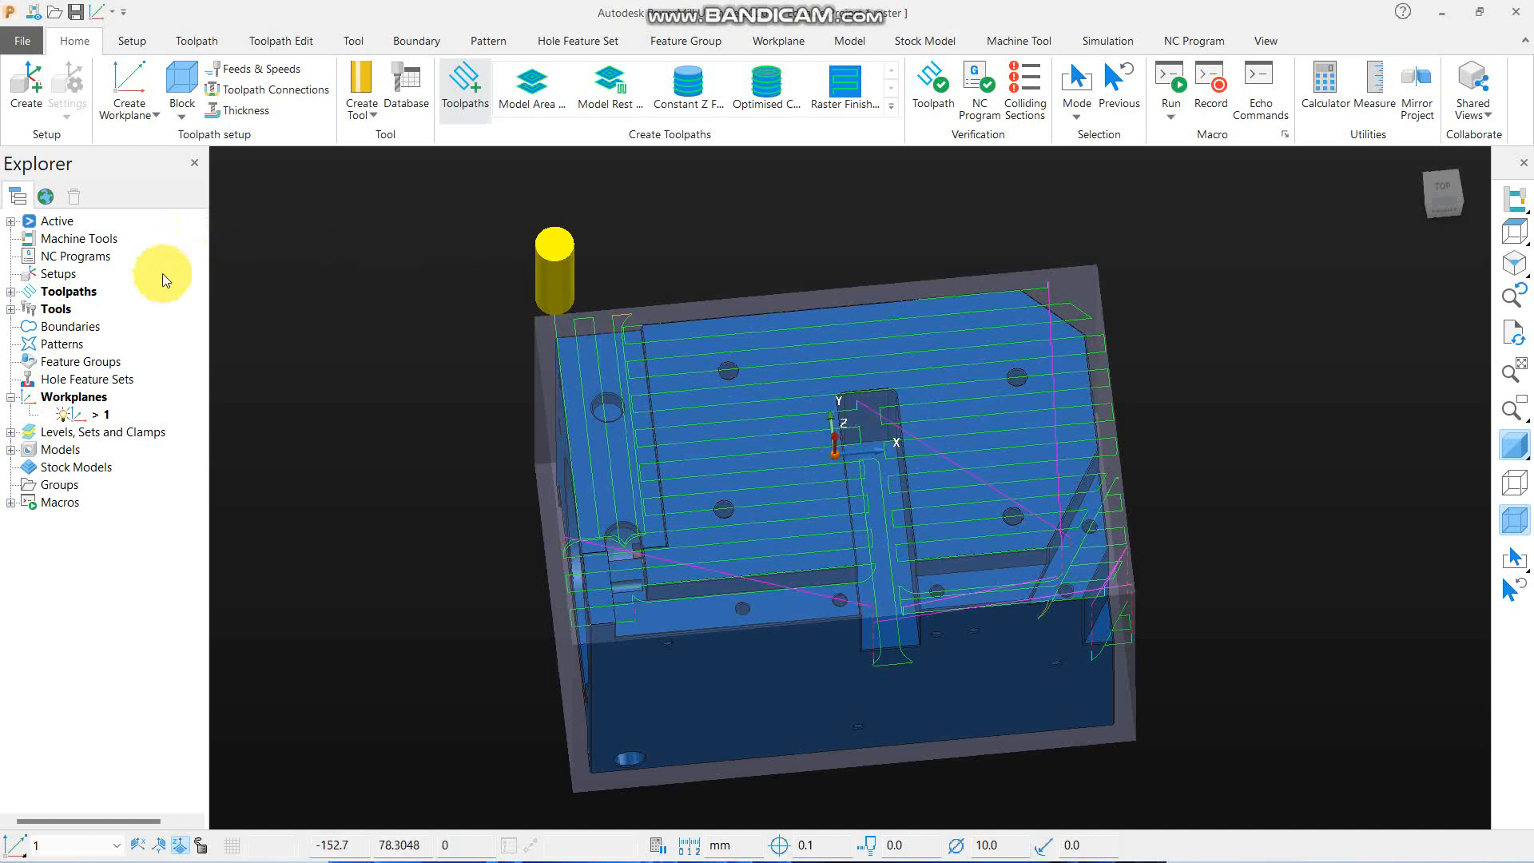
# - Activate raster flat finishing toolpath 2, create an editable copy of it, and close the copy's settings without calculating
pyautogui.click(10, 291)
pyautogui.rightClick(94, 331)
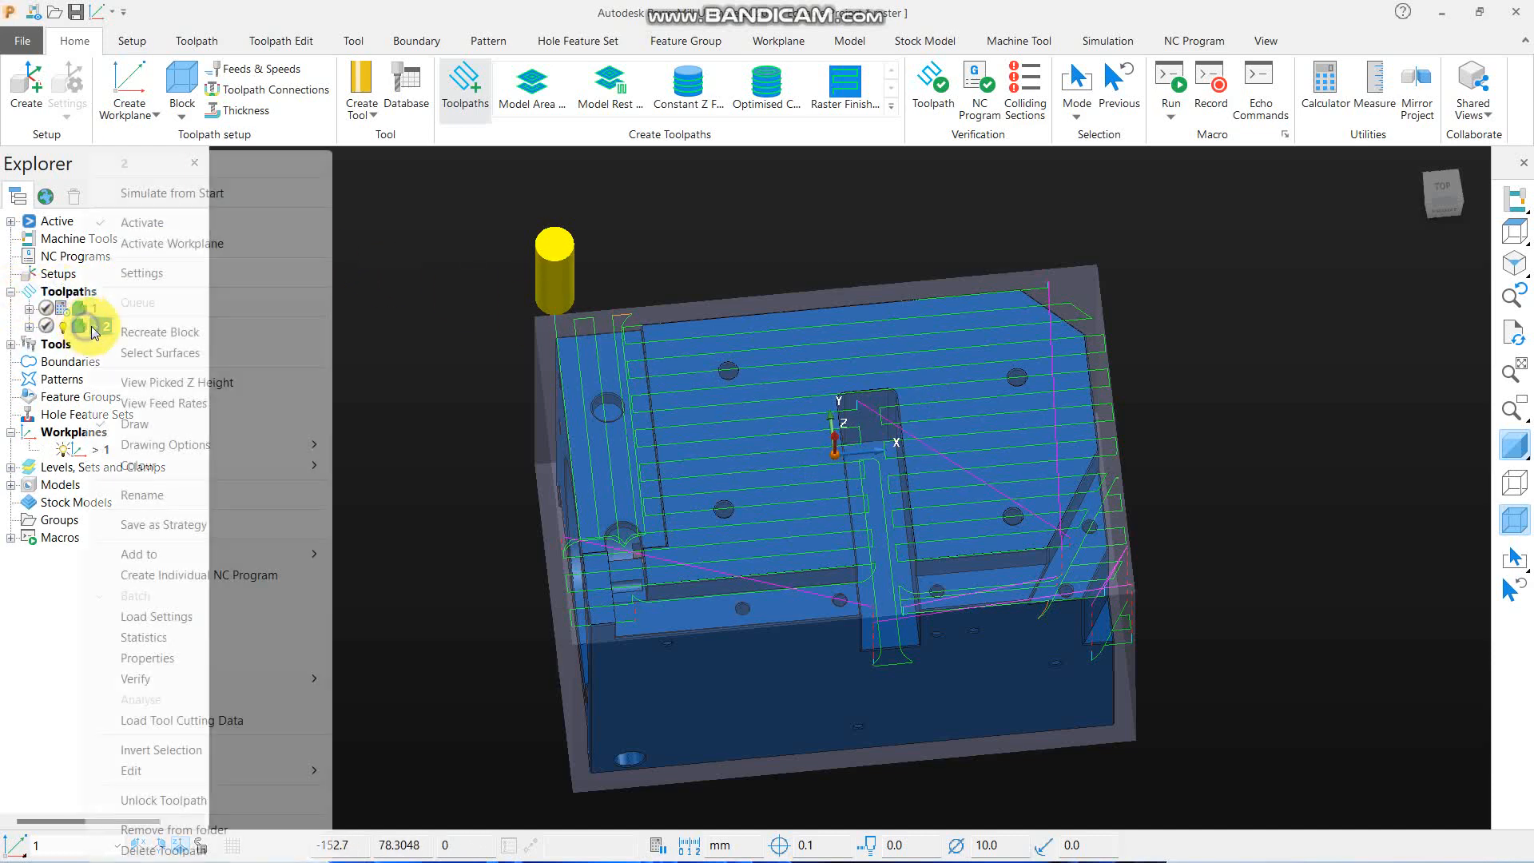
pyautogui.click(142, 223)
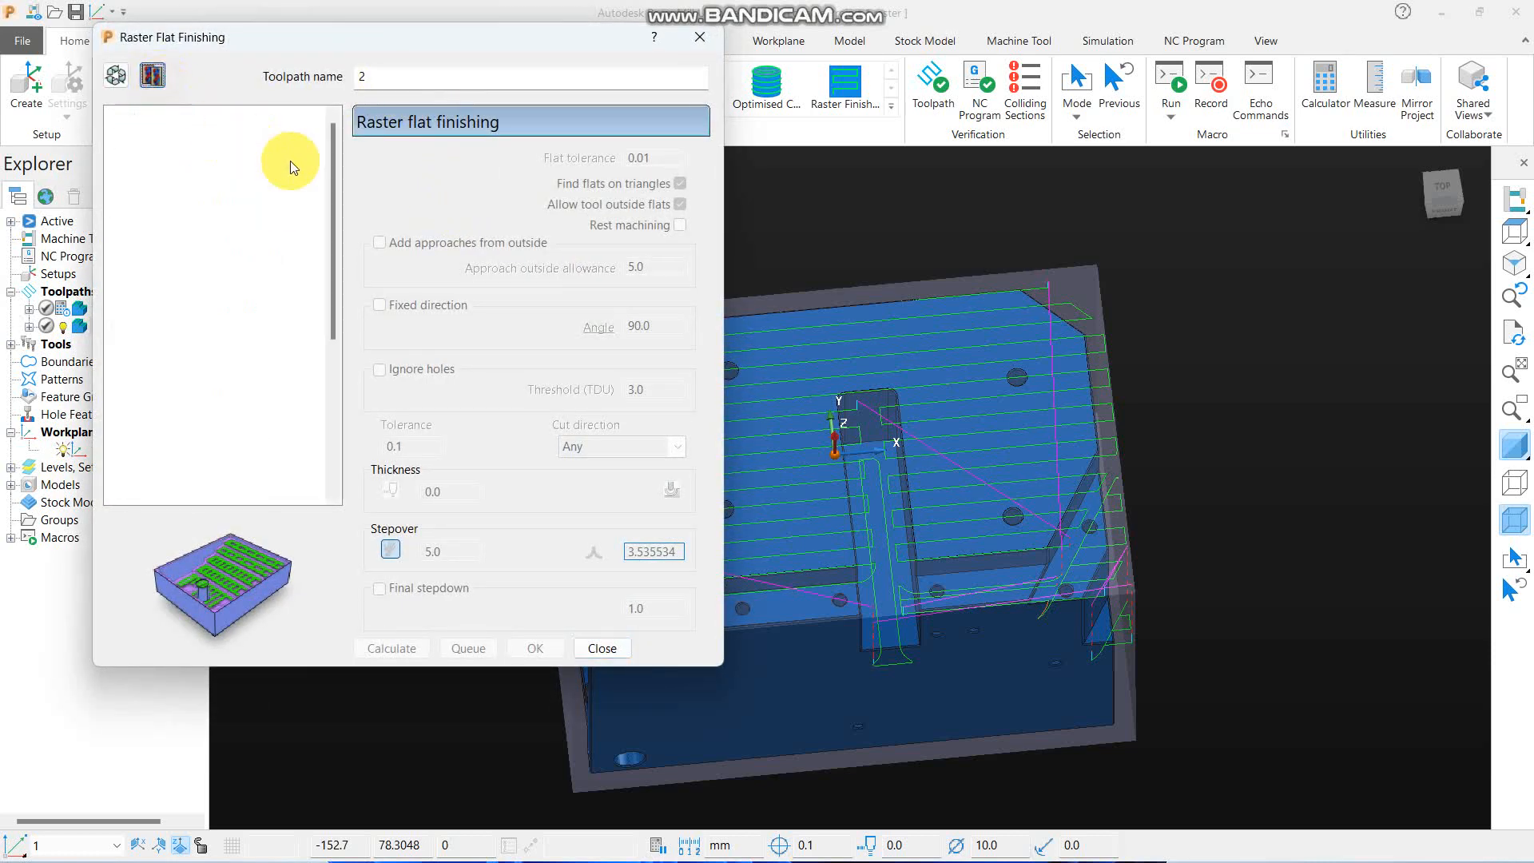
pyautogui.scroll(-4, 1157, 368)
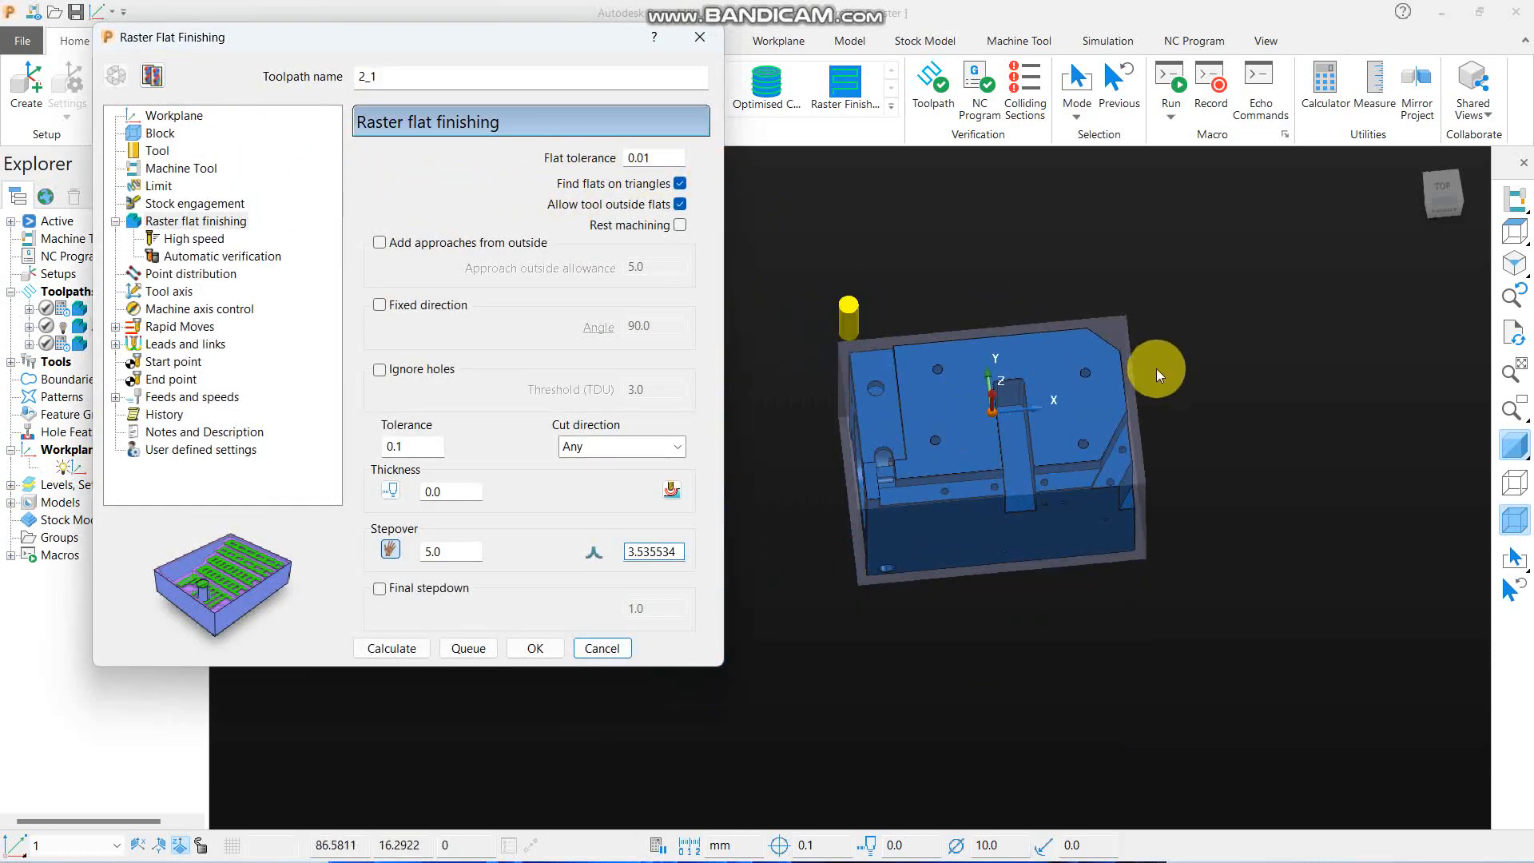
pyautogui.scroll(5, 959, 475)
pyautogui.scroll(-3, 876, 471)
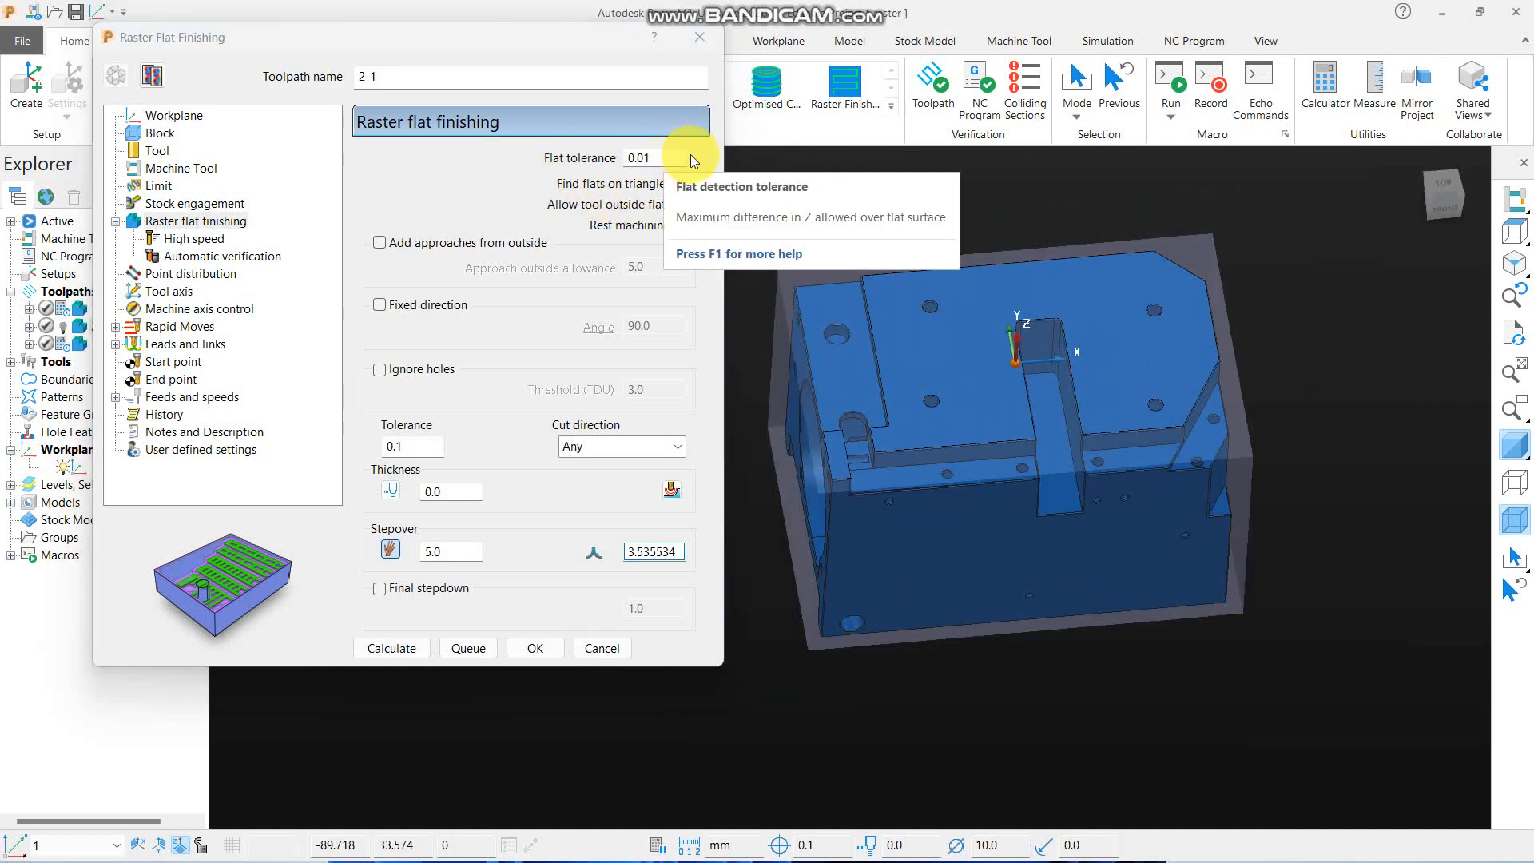
pyautogui.click(605, 649)
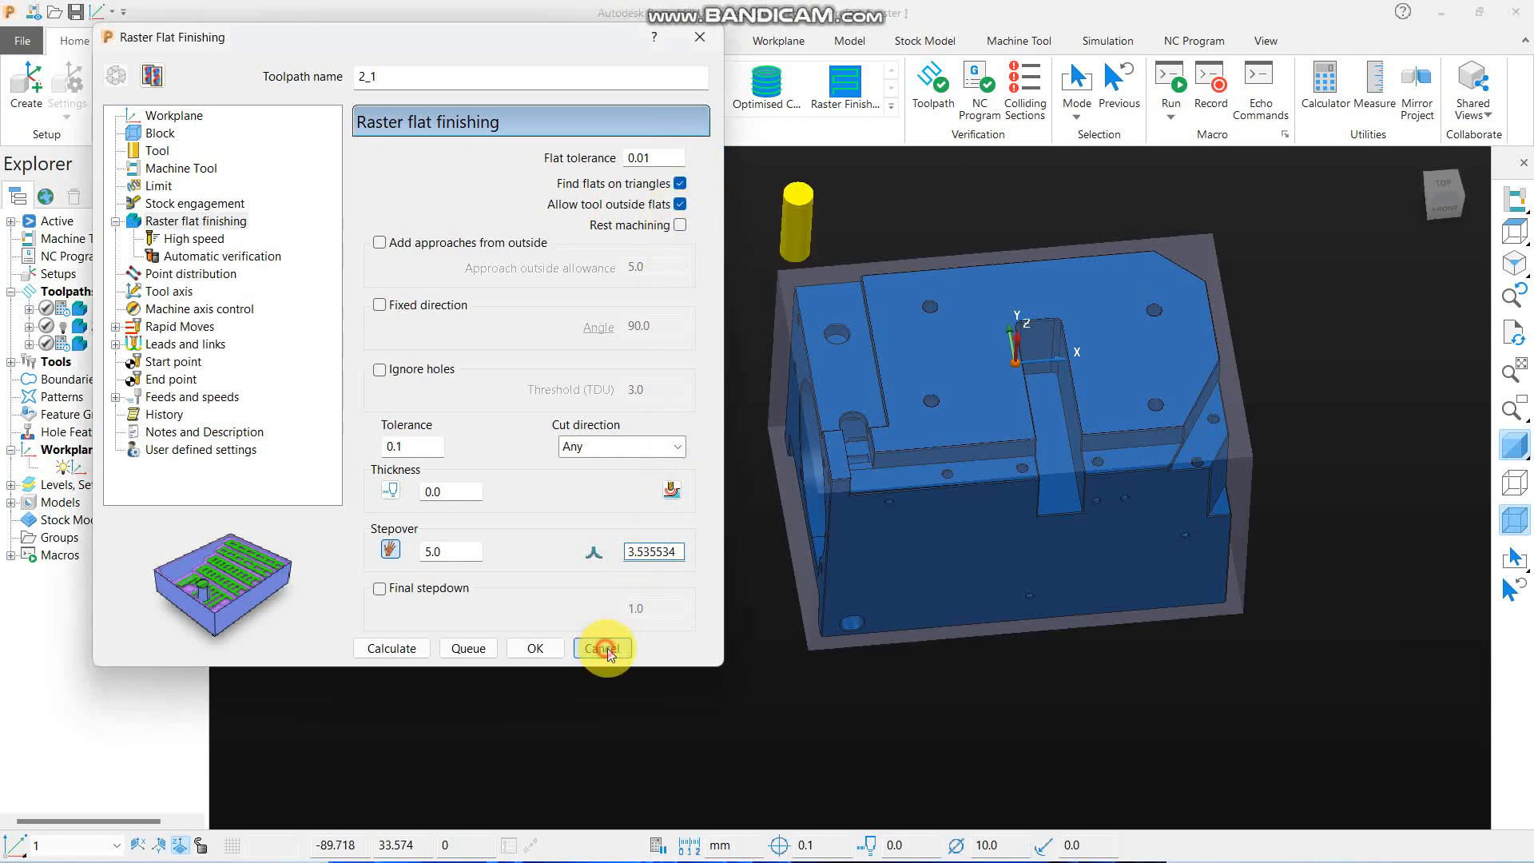
# - Examine the narrow sloped ledge along the part's front edge from above and from the front, with wireframe temporarily shown
pyautogui.click(1516, 206)
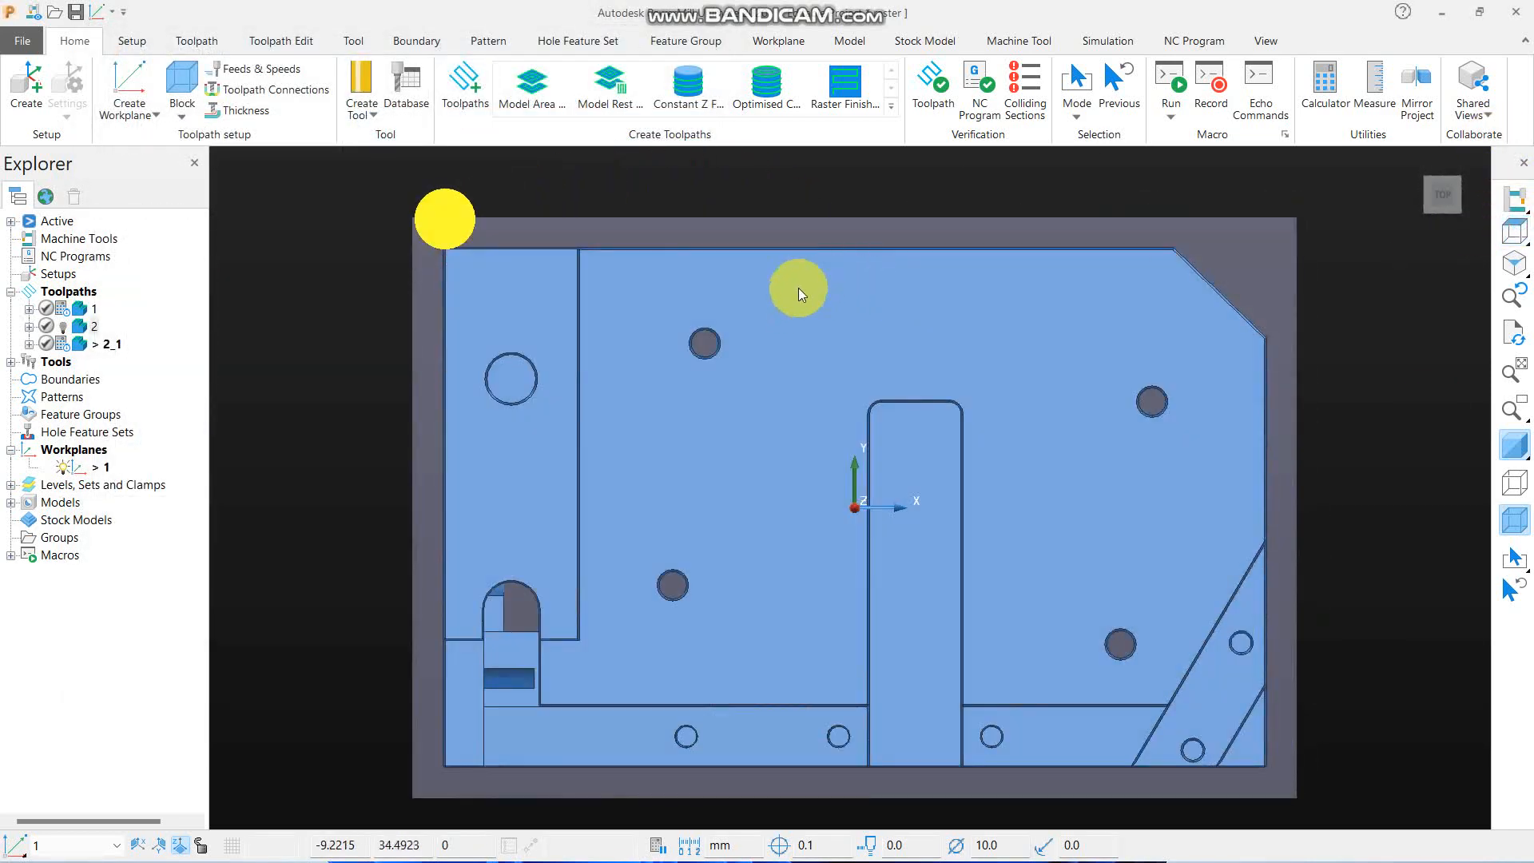
pyautogui.scroll(-2, 740, 431)
pyautogui.scroll(5, 577, 400)
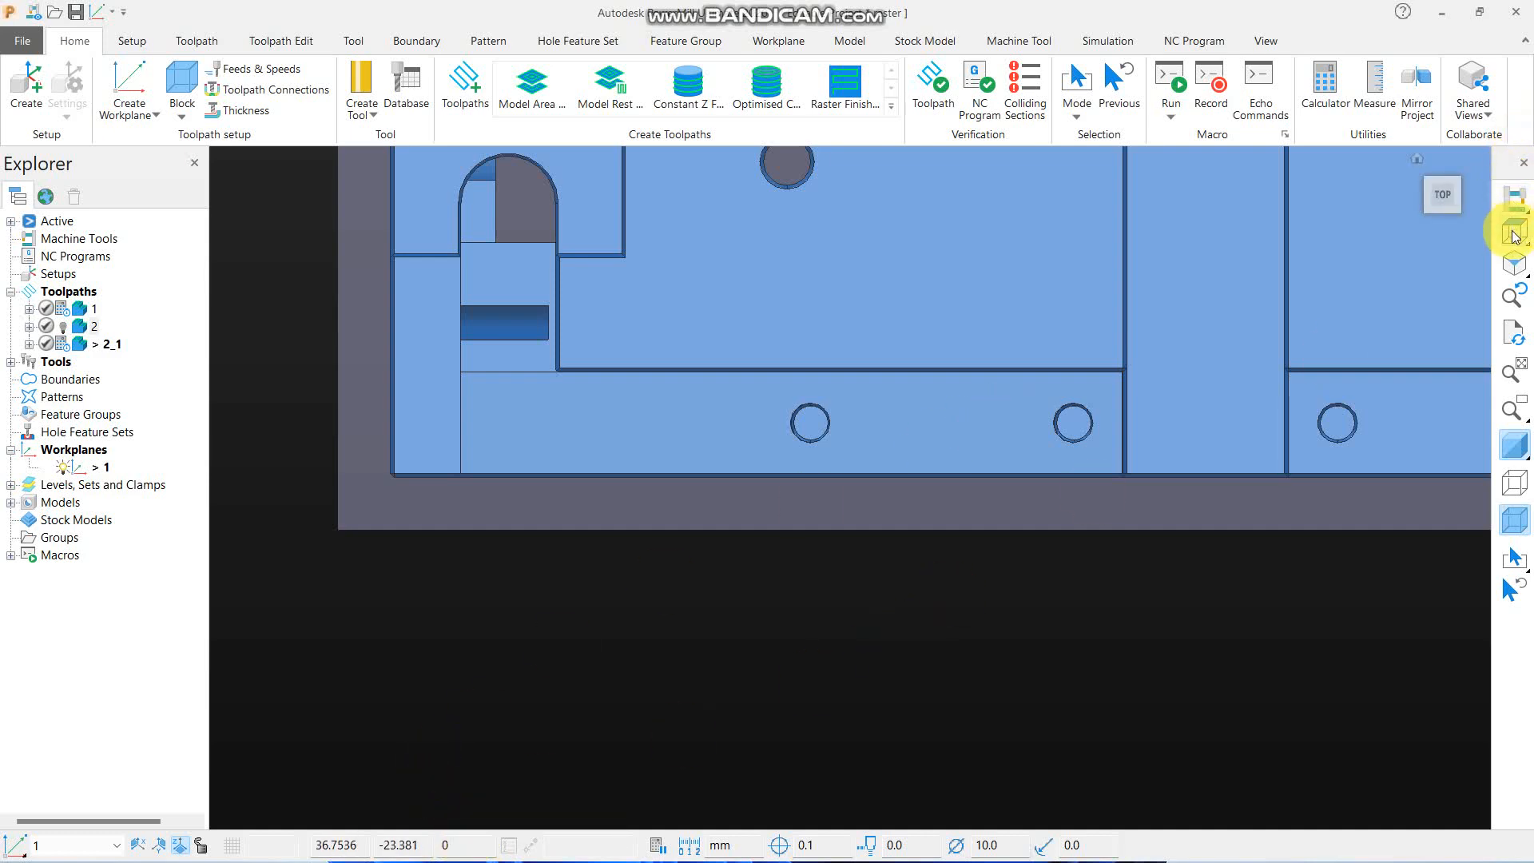
pyautogui.moveTo(1514, 236)
pyautogui.click(1341, 231)
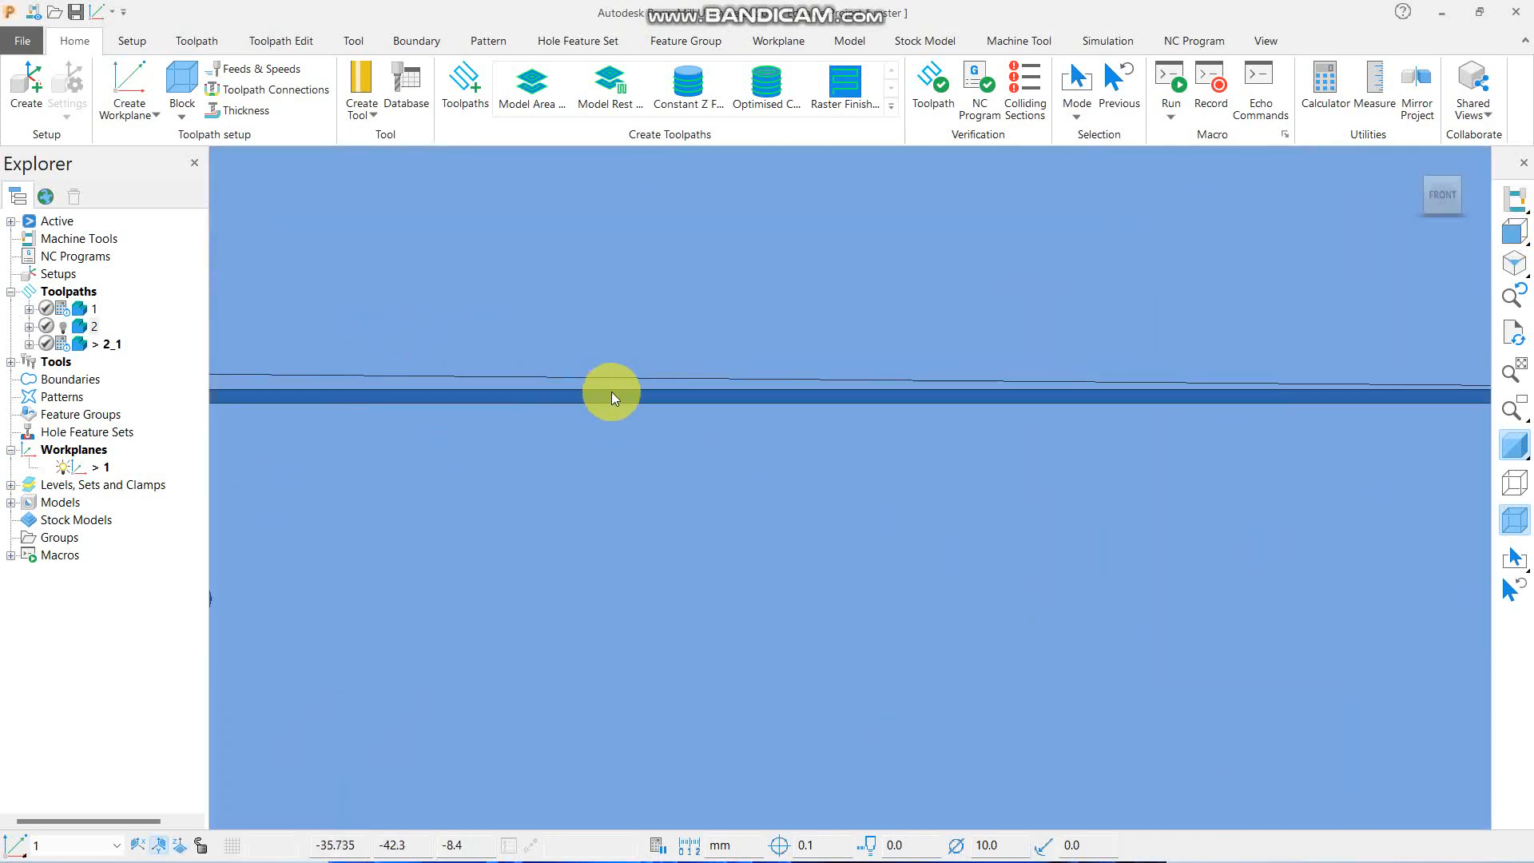
pyautogui.click(1514, 482)
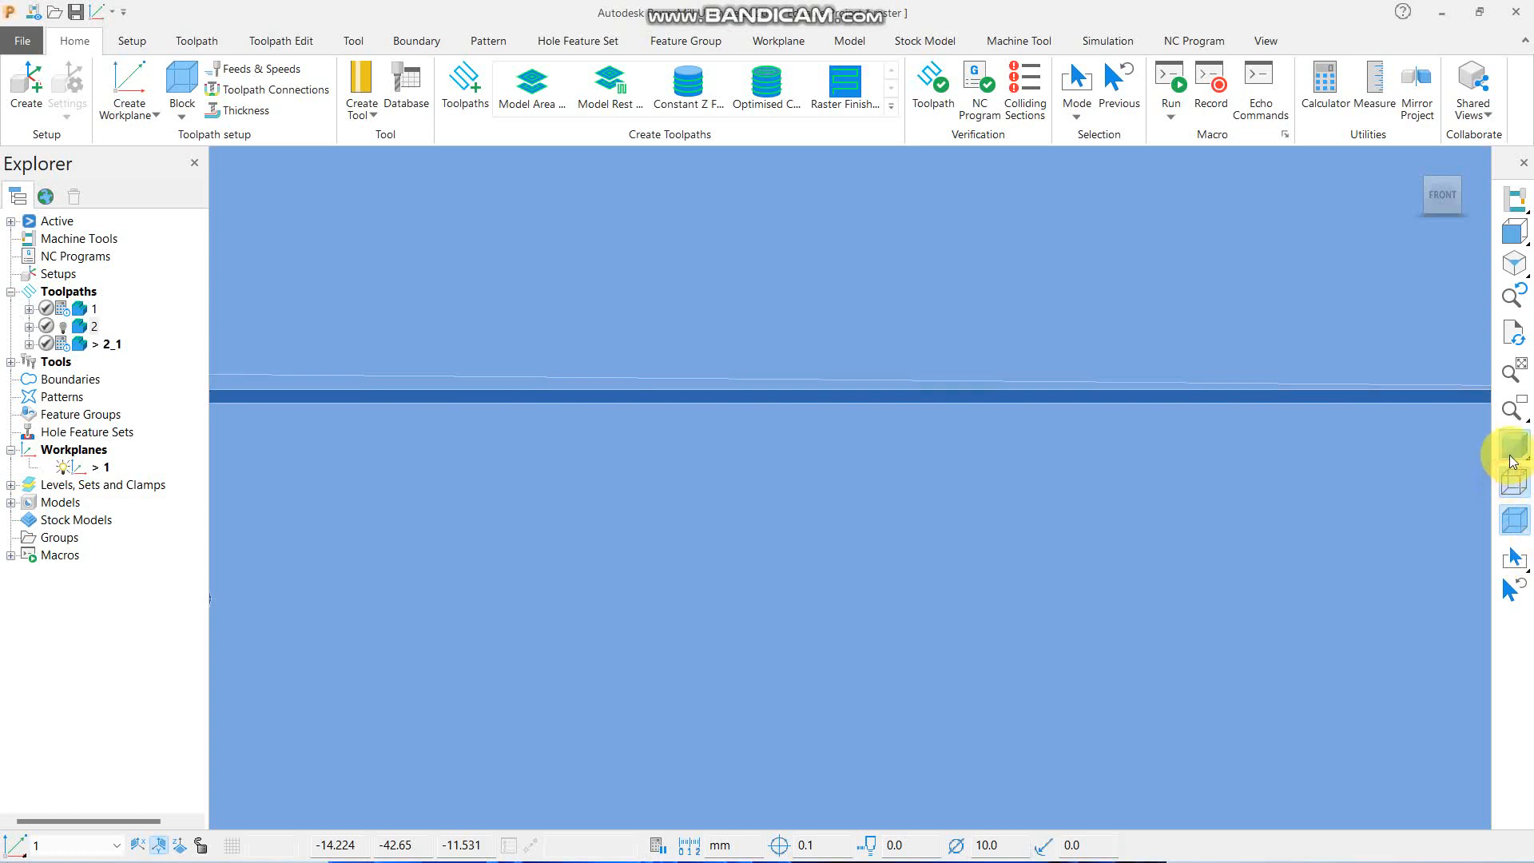
pyautogui.scroll(5, 425, 380)
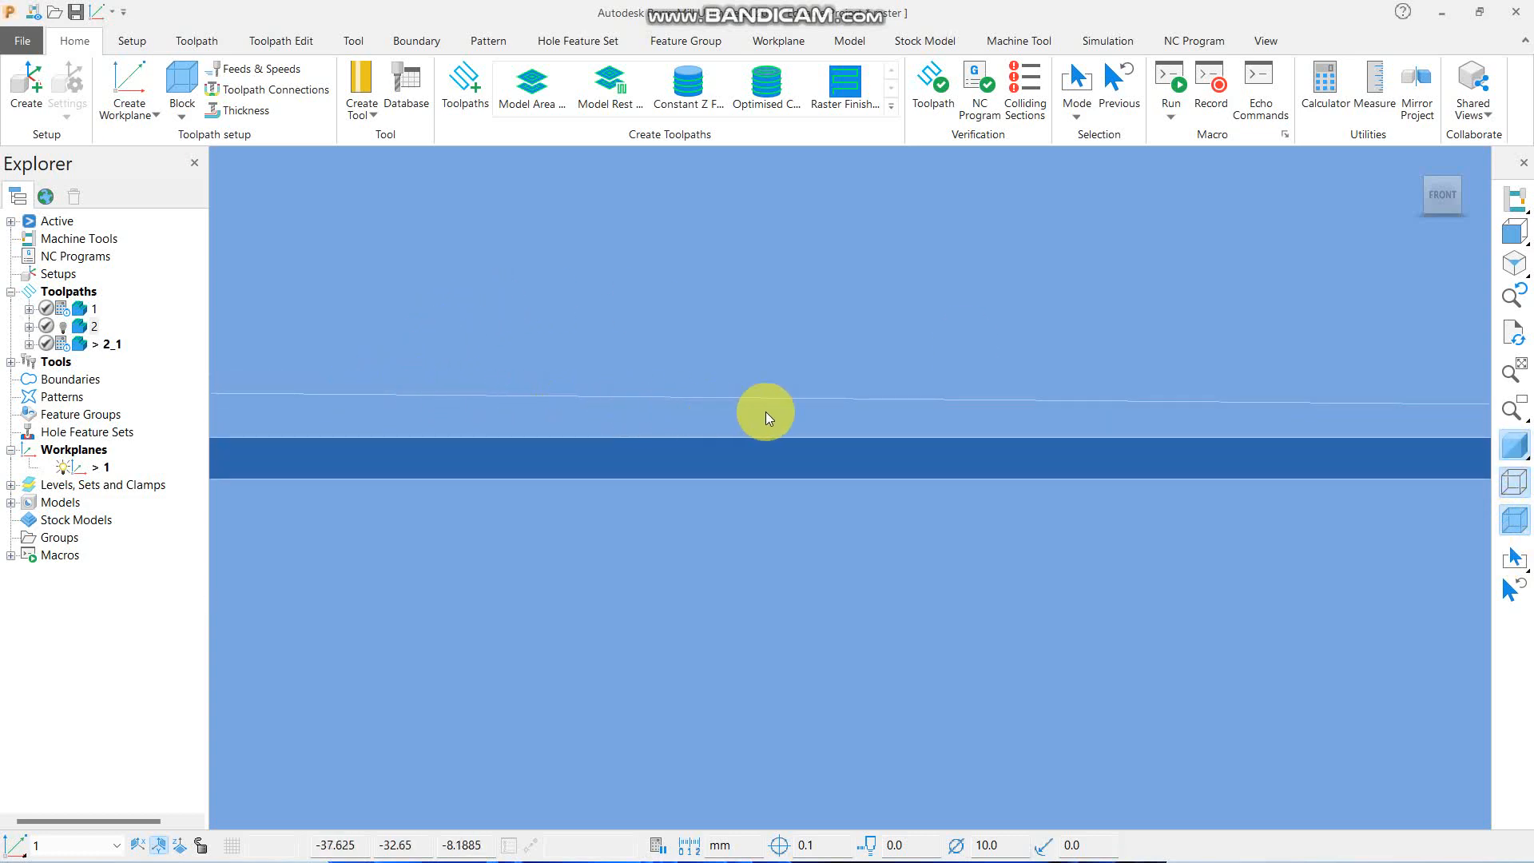
pyautogui.moveTo(1162, 428); pyautogui.dragTo(644, 301, button='middle')
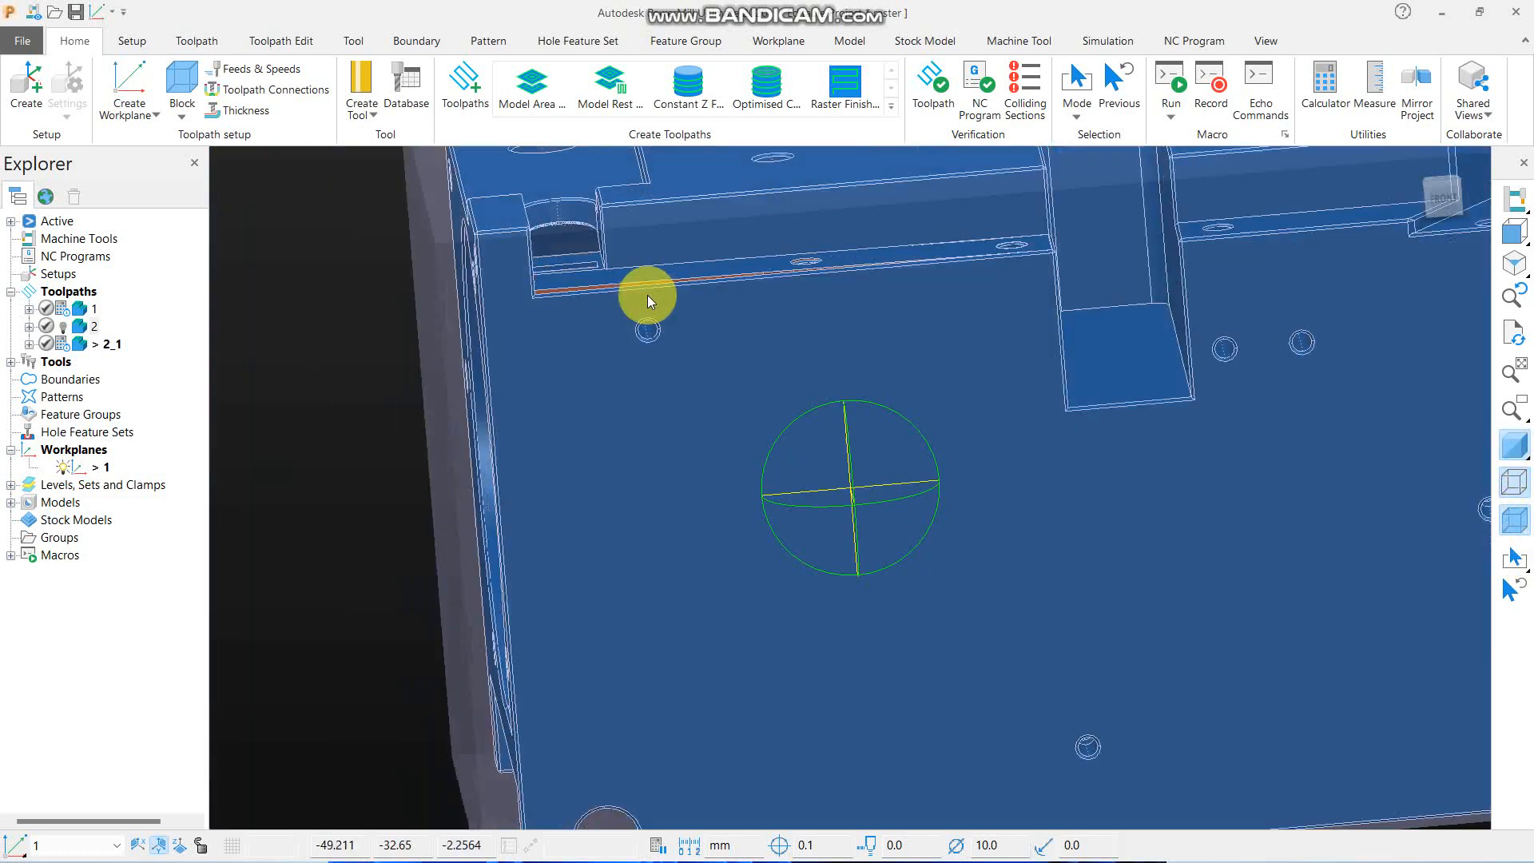
pyautogui.click(1513, 486)
pyautogui.scroll(-2, 682, 468)
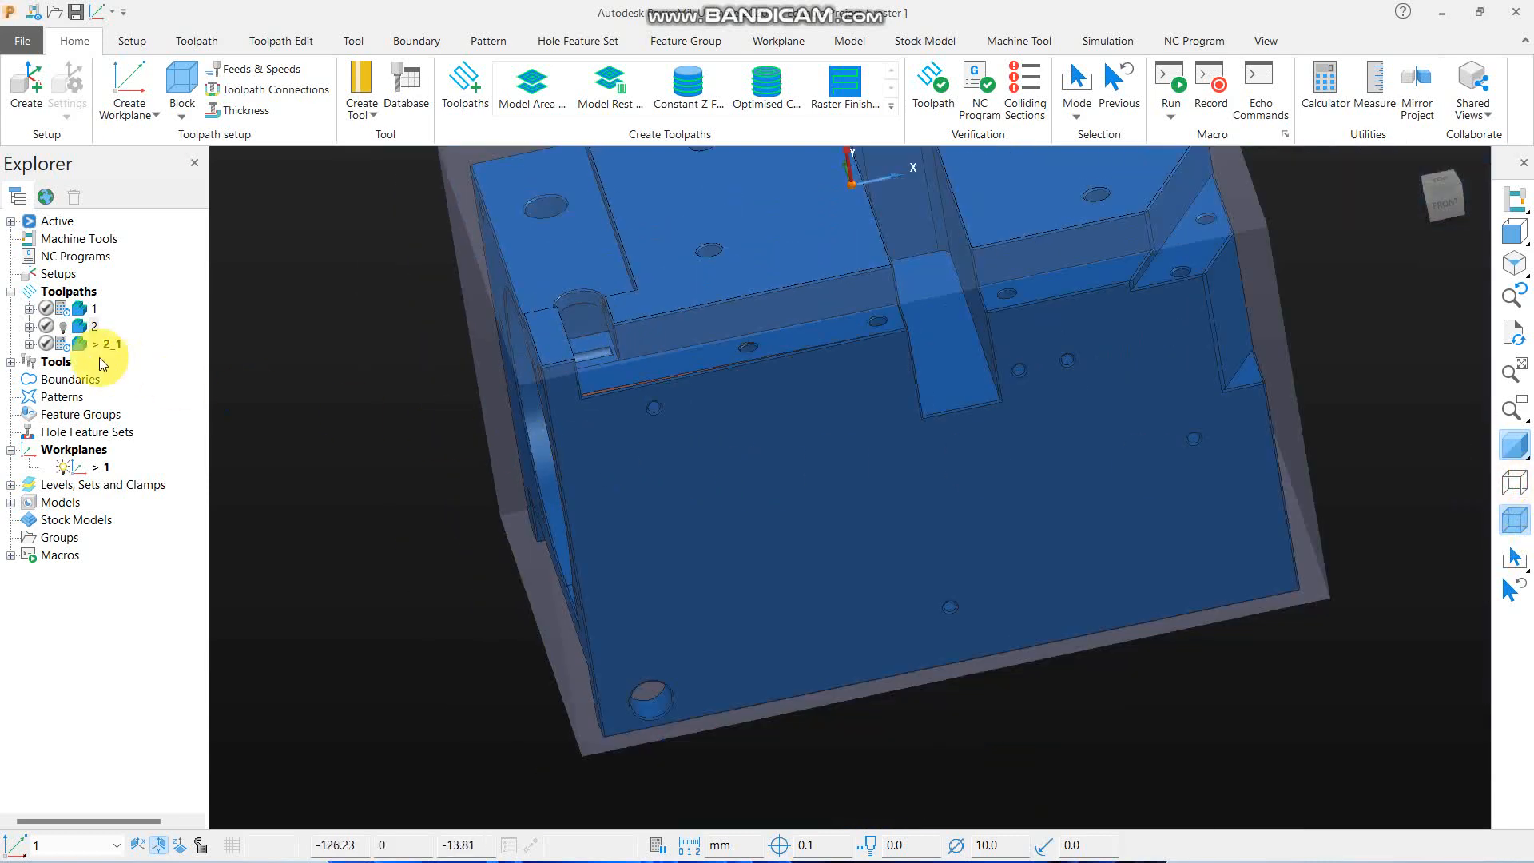
# - Queue toolpath 2_1 for calculation and open its settings
pyautogui.rightClick(85, 347)
pyautogui.click(102, 301)
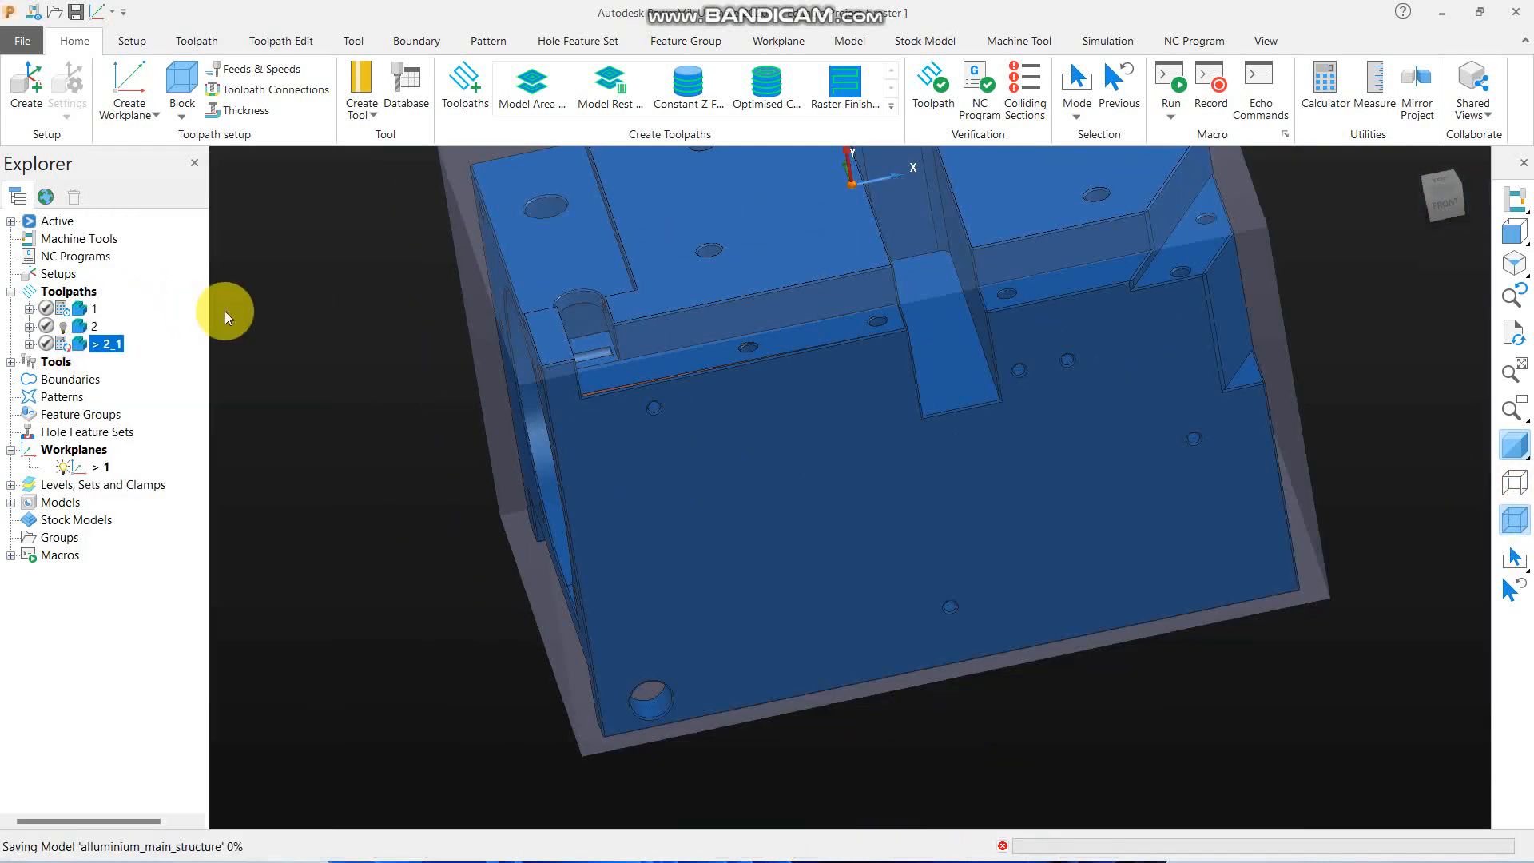
pyautogui.rightClick(93, 346)
pyautogui.click(136, 275)
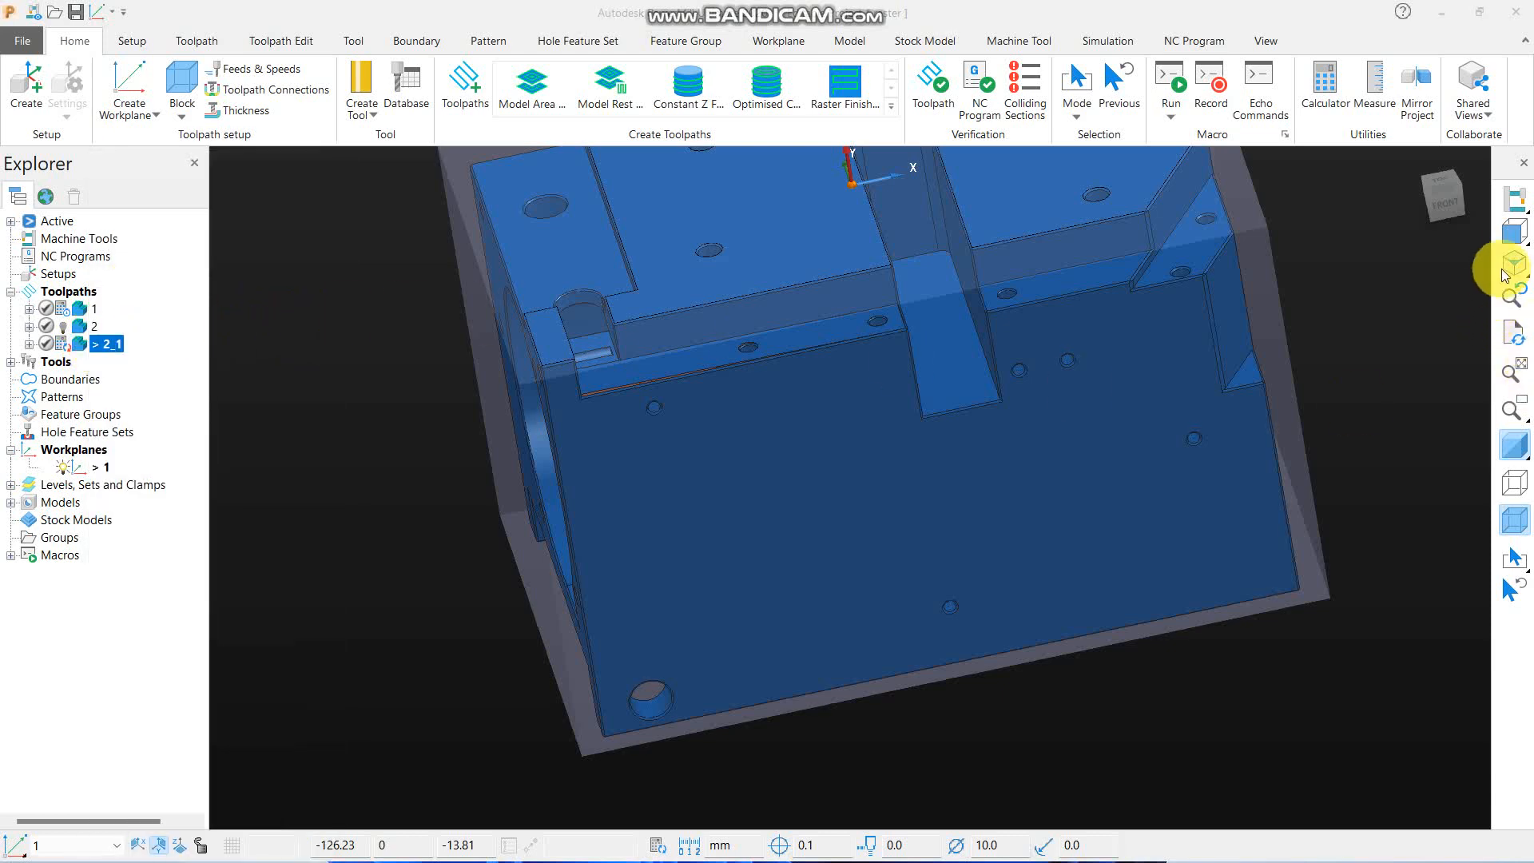
# - Create a copy of toolpath 2_1, calculate it with the 0.01 flat tolerance, and close its settings
pyautogui.click(1518, 236)
pyautogui.click(1466, 230)
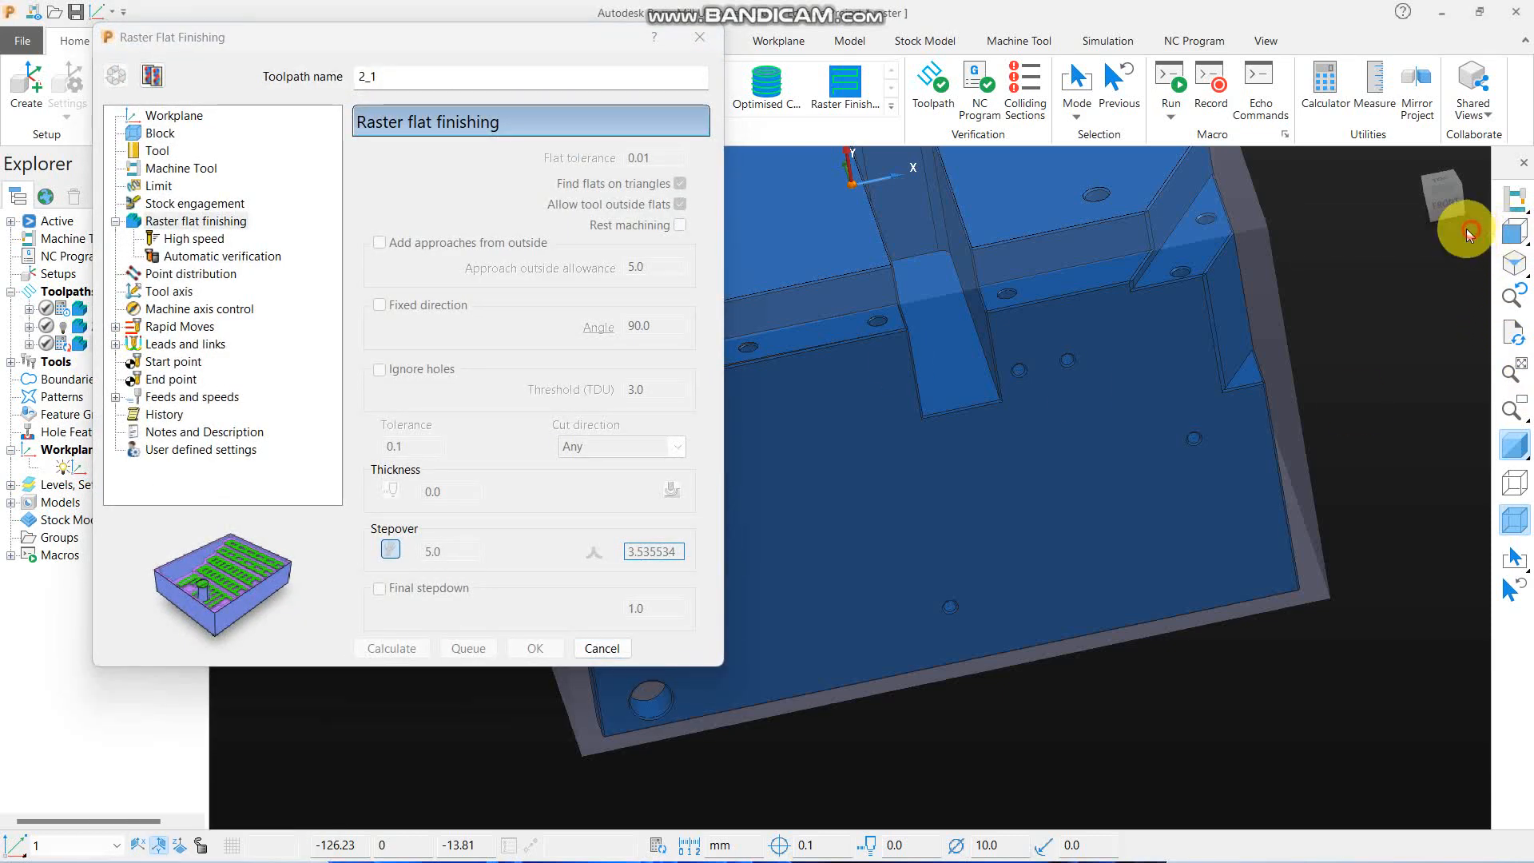
pyautogui.moveTo(1105, 439); pyautogui.dragTo(831, 394, button='middle')
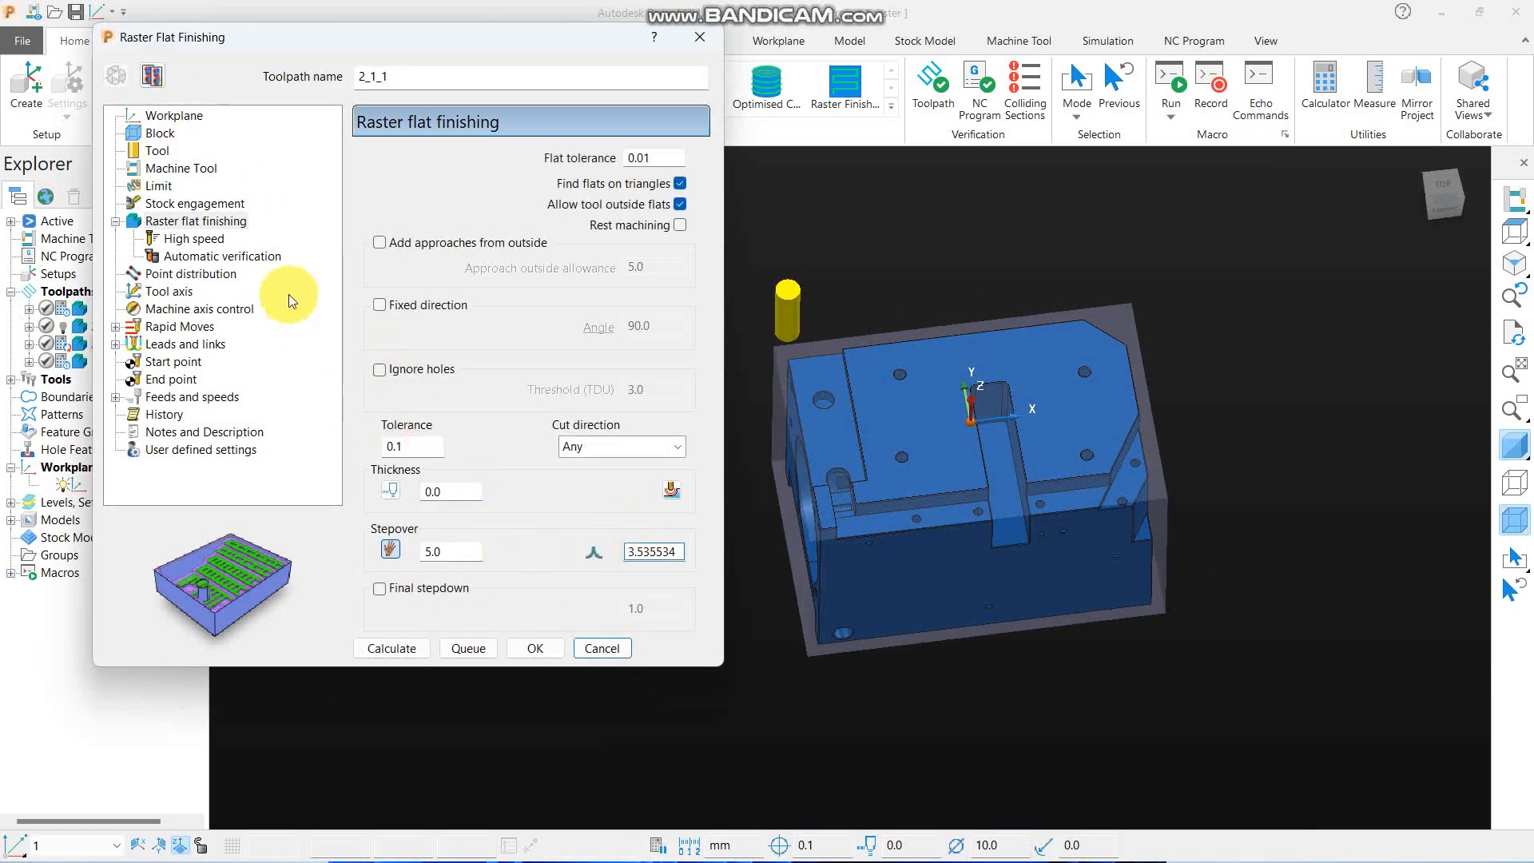
pyautogui.click(393, 650)
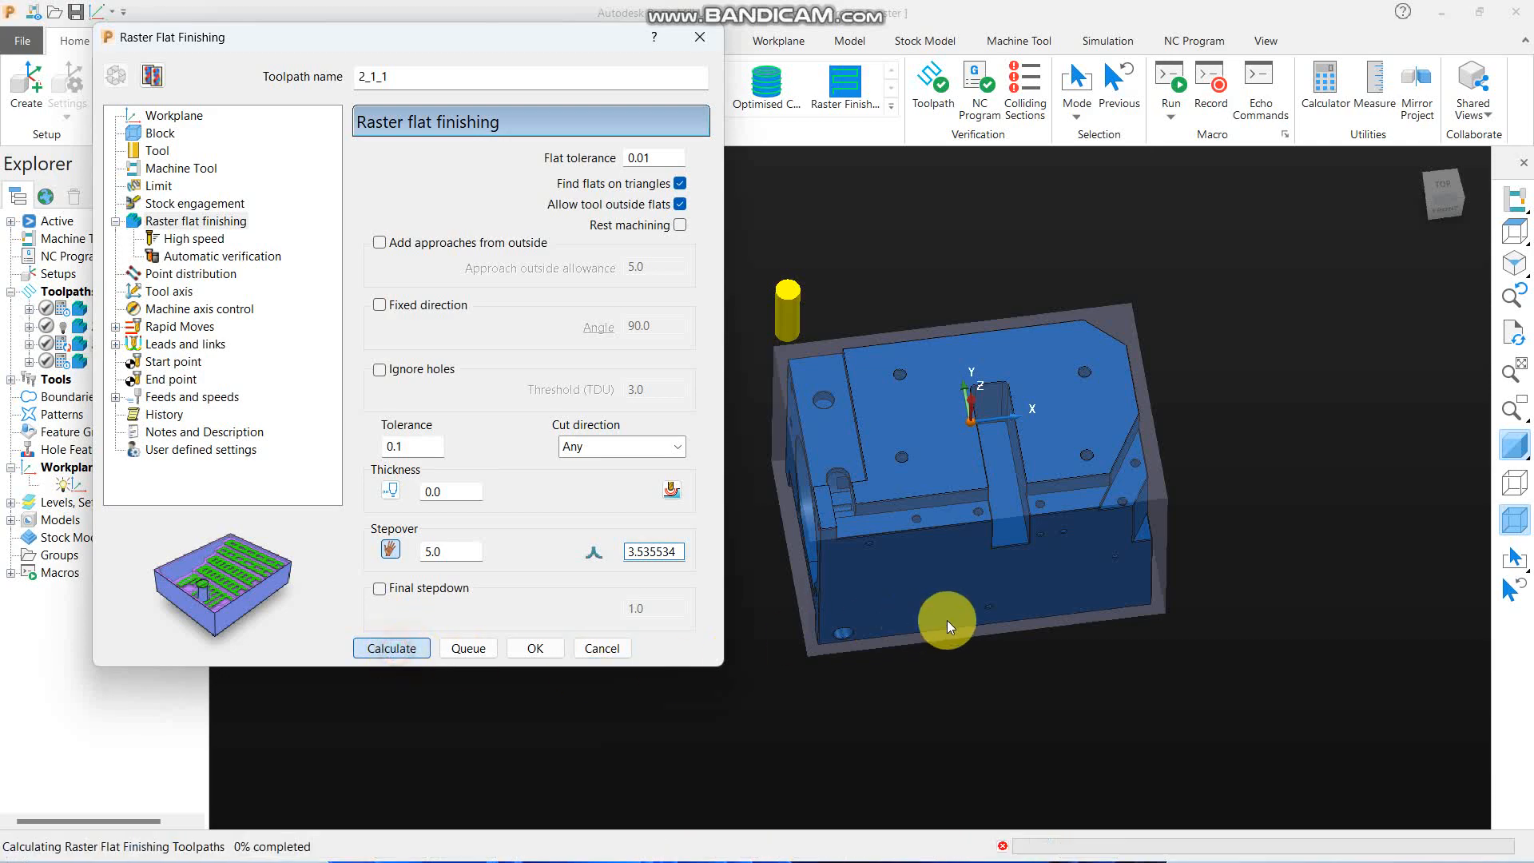
pyautogui.scroll(4, 901, 596)
pyautogui.moveTo(901, 596); pyautogui.dragTo(962, 482, button='middle')
pyautogui.click(611, 652)
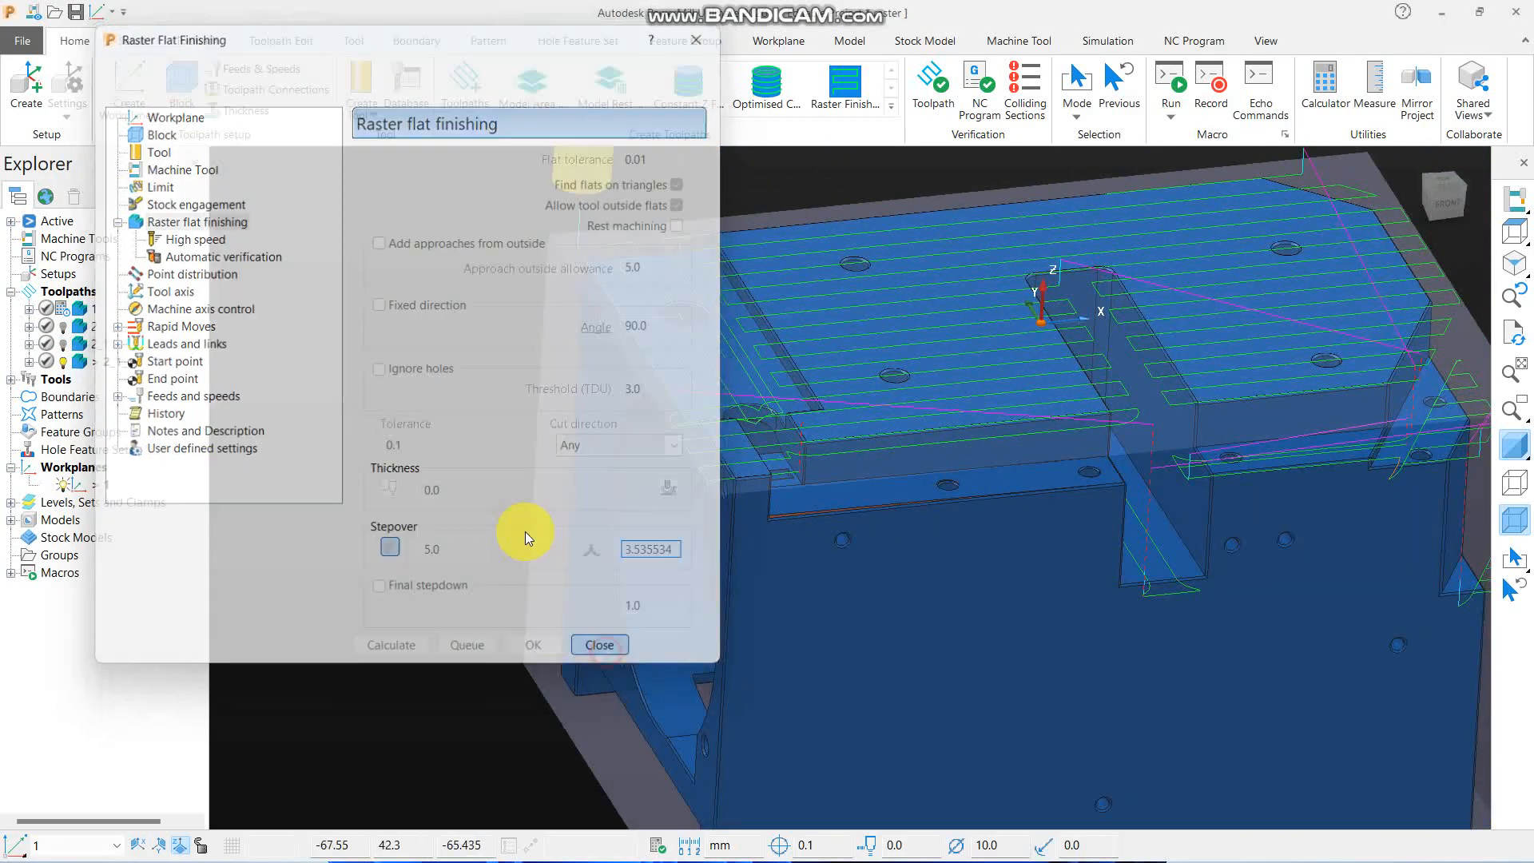
# - Examine whether the calculated toolpath covers the front ledge between the corner pocket and the central slot
pyautogui.scroll(-4, 861, 478)
pyautogui.moveTo(860, 478); pyautogui.dragTo(759, 476, button='middle')
pyautogui.scroll(5, 788, 463)
pyautogui.scroll(-5, 788, 462)
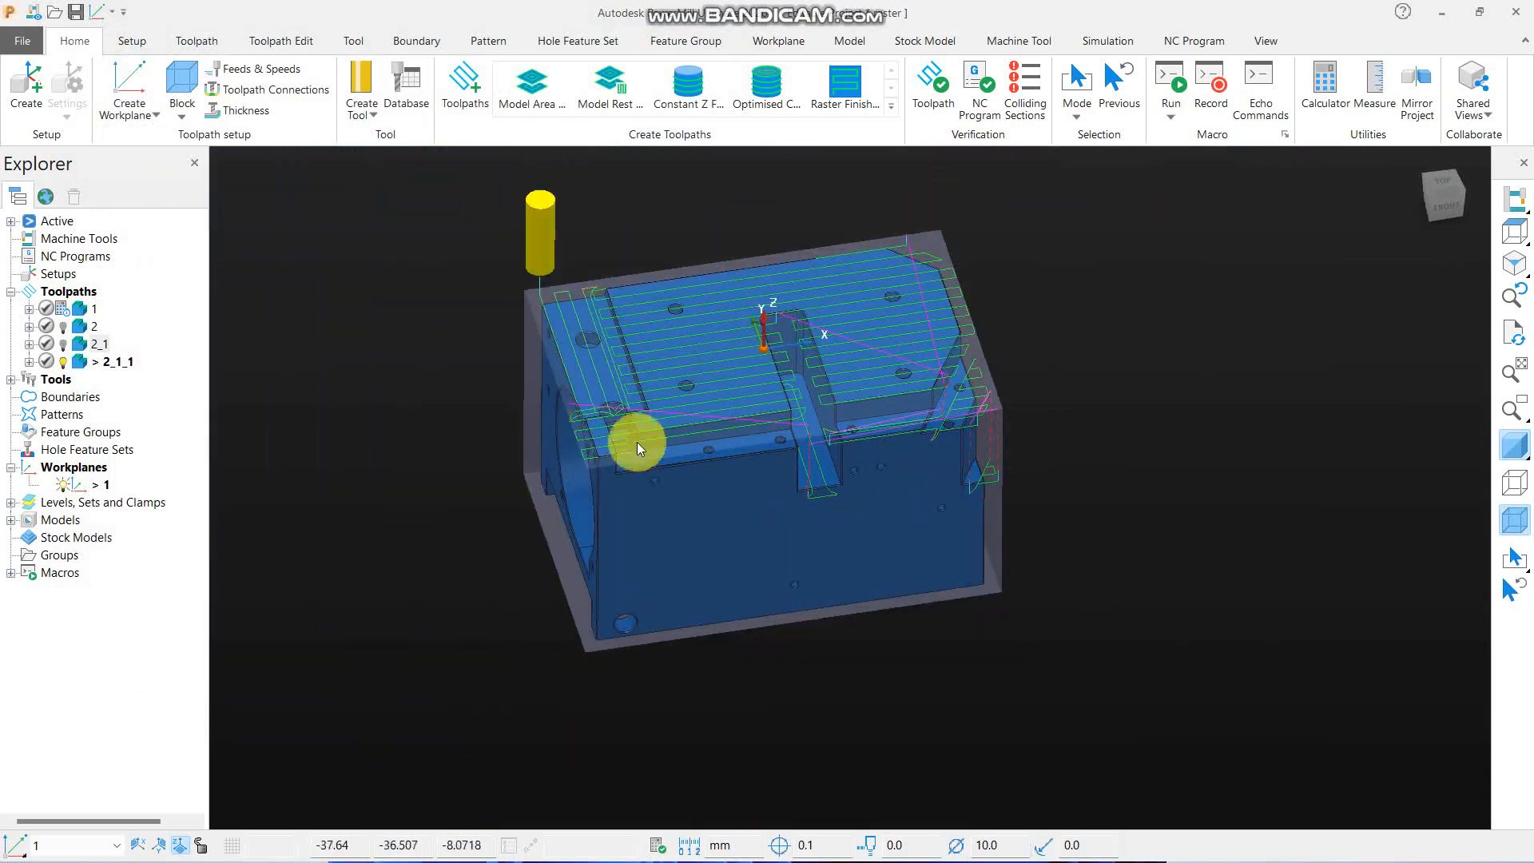
pyautogui.moveTo(636, 442); pyautogui.dragTo(633, 449, button='middle')
pyautogui.scroll(5, 602, 422)
pyautogui.scroll(-5, 908, 502)
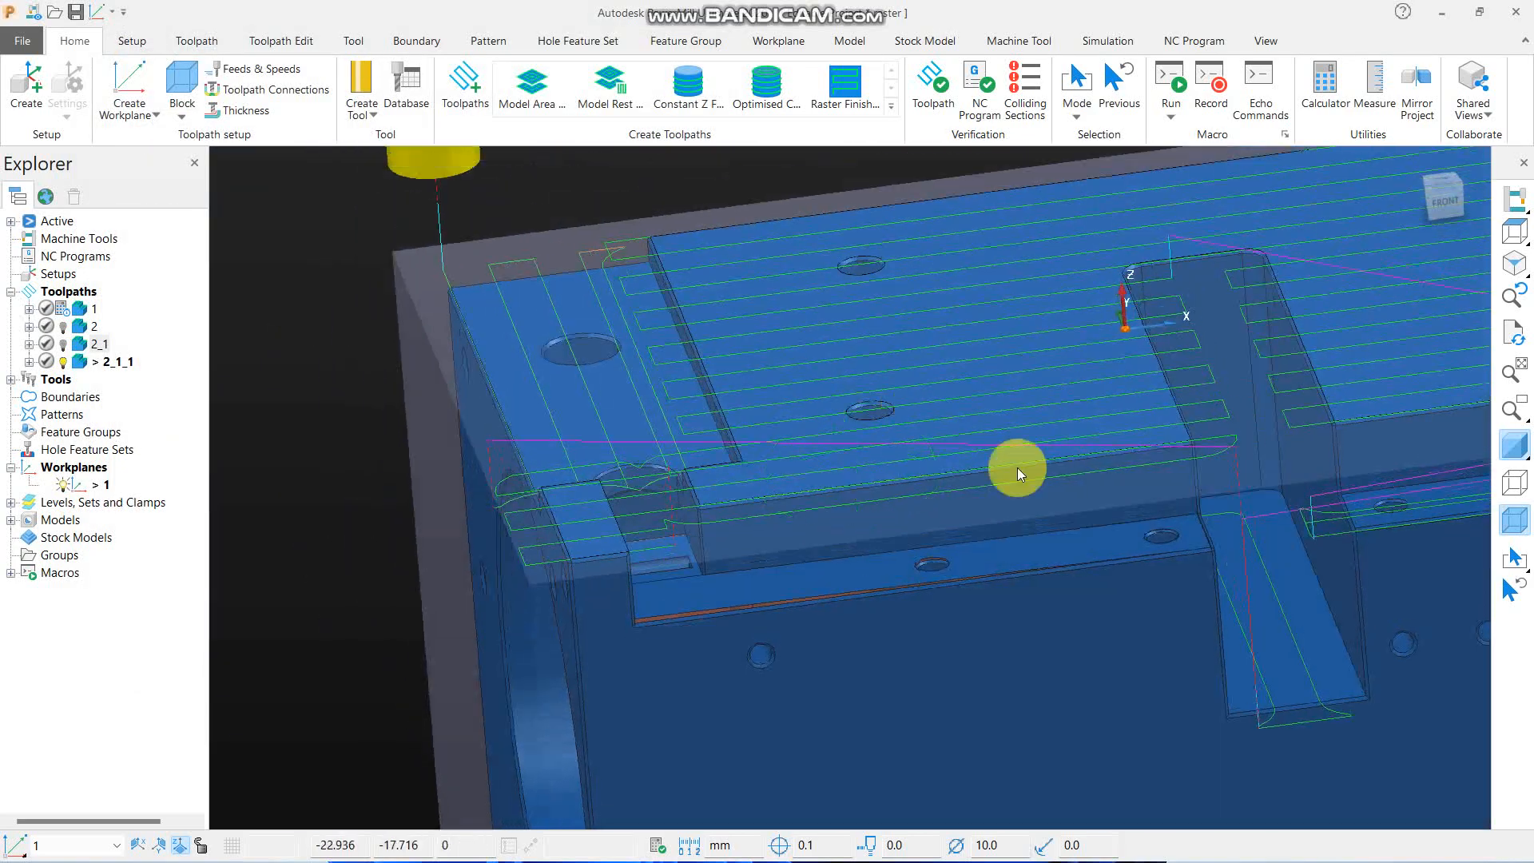
pyautogui.scroll(5, 699, 476)
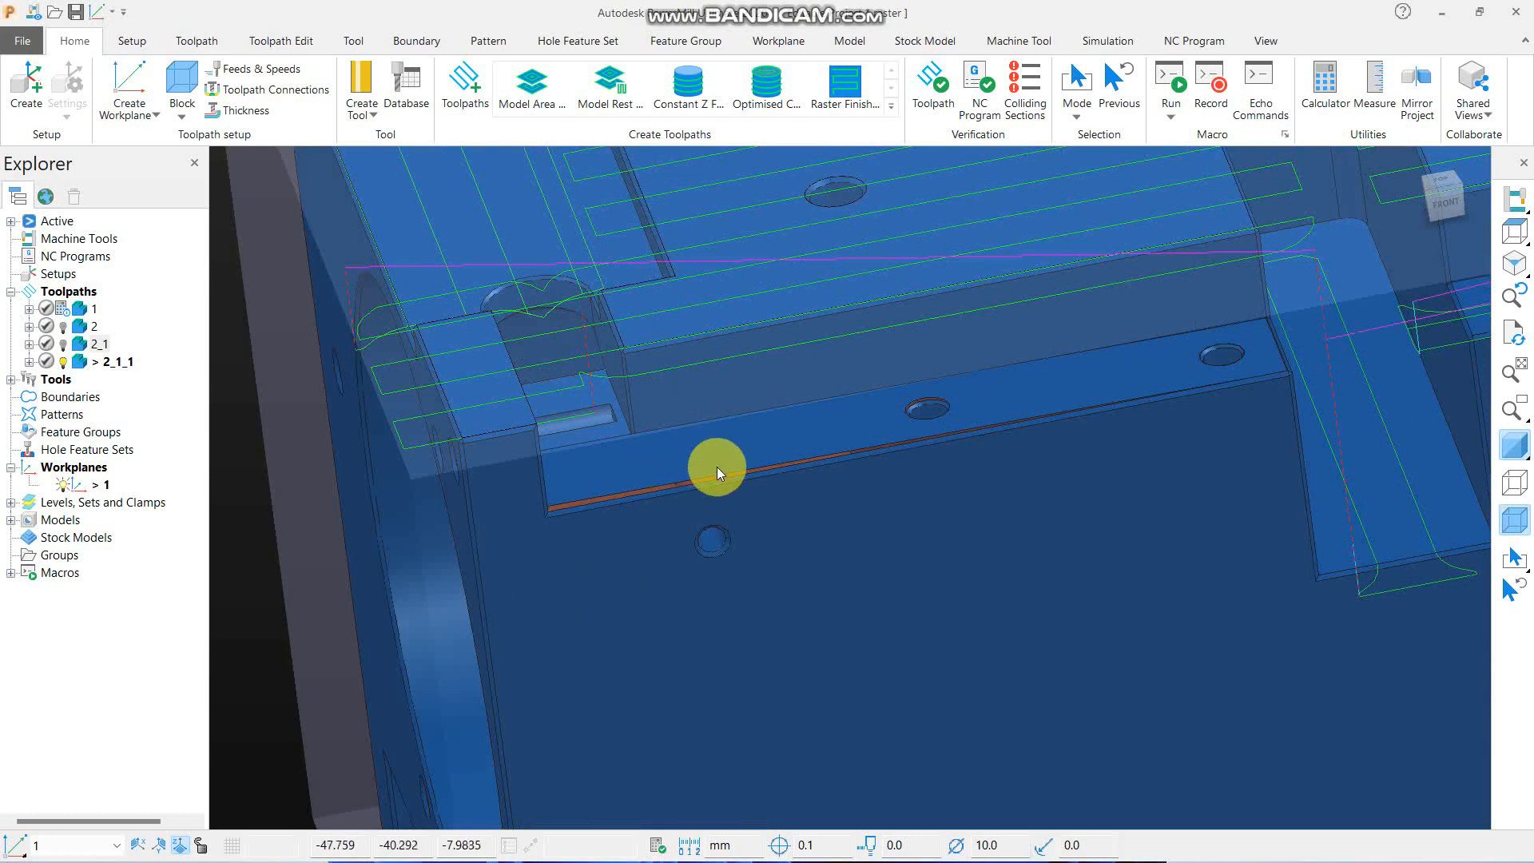
pyautogui.scroll(-4, 670, 421)
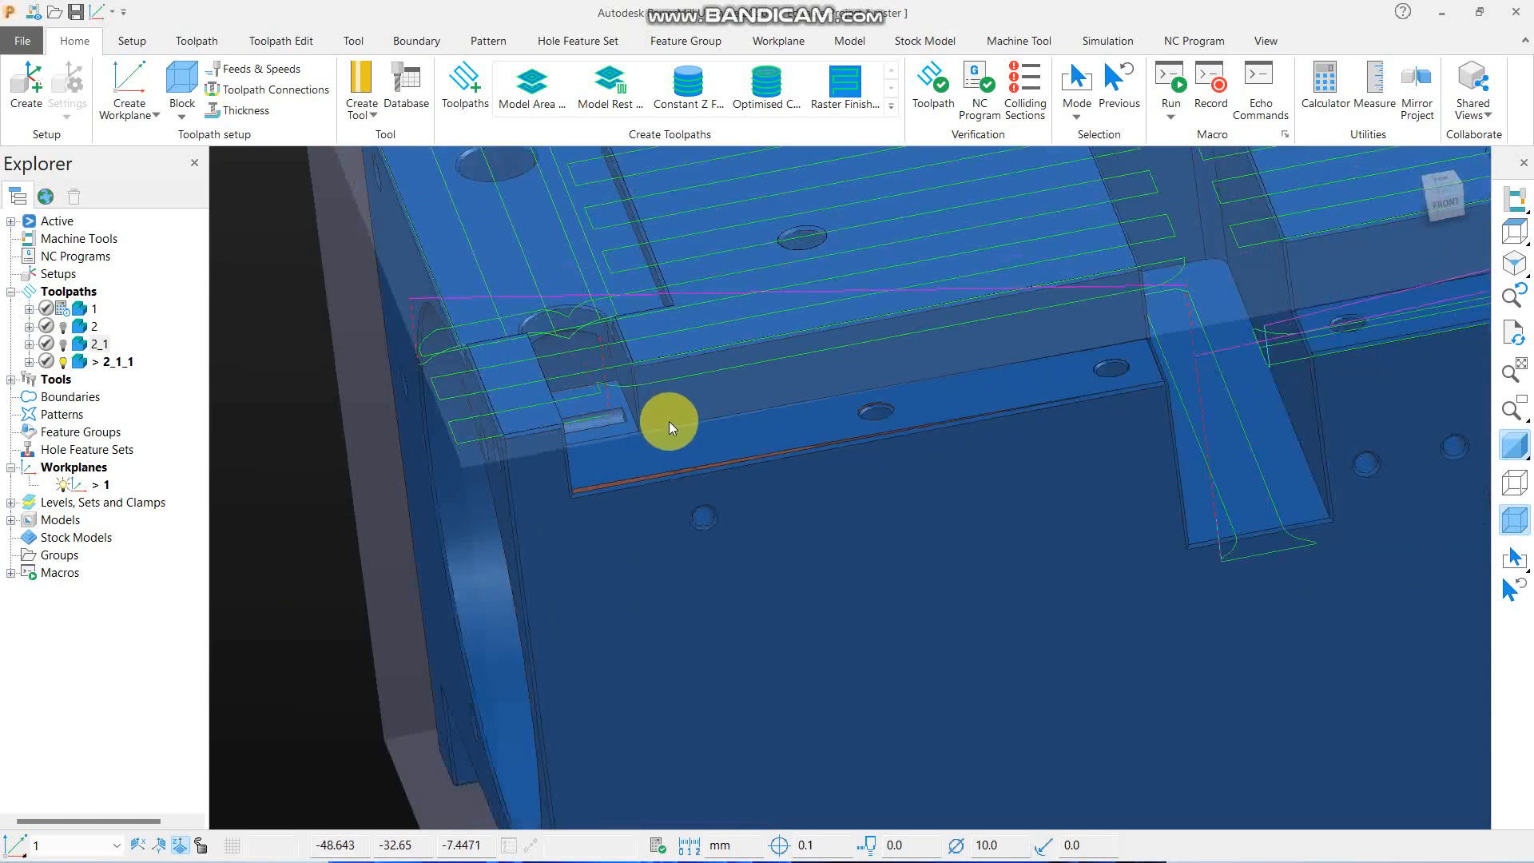
pyautogui.scroll(3, 715, 446)
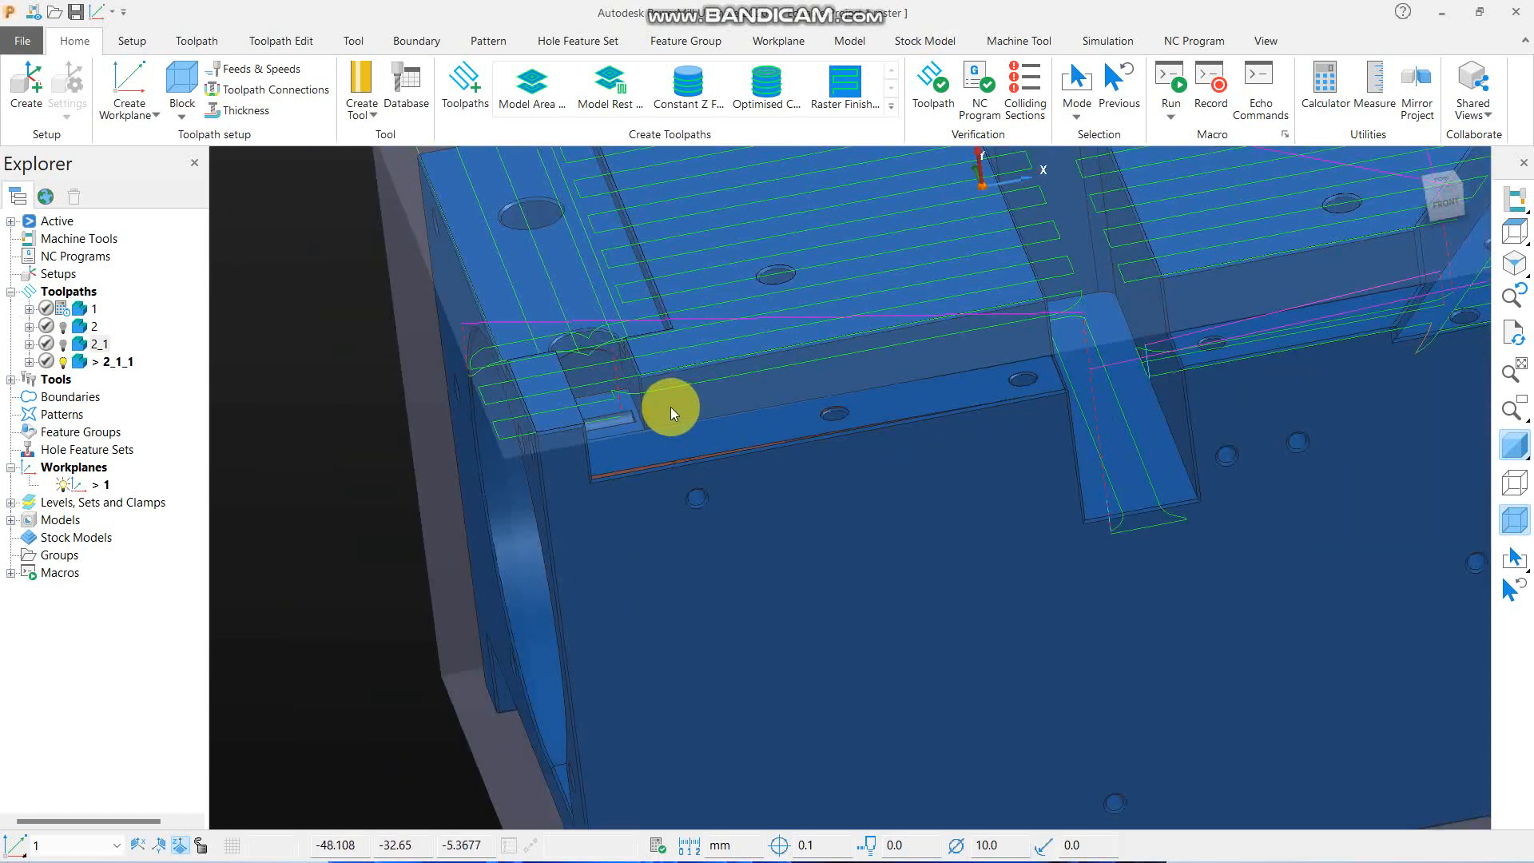
# - Create an editable copy of toolpath 2_1_1 from its settings and close the copy's settings without calculating
pyautogui.rightClick(120, 365)
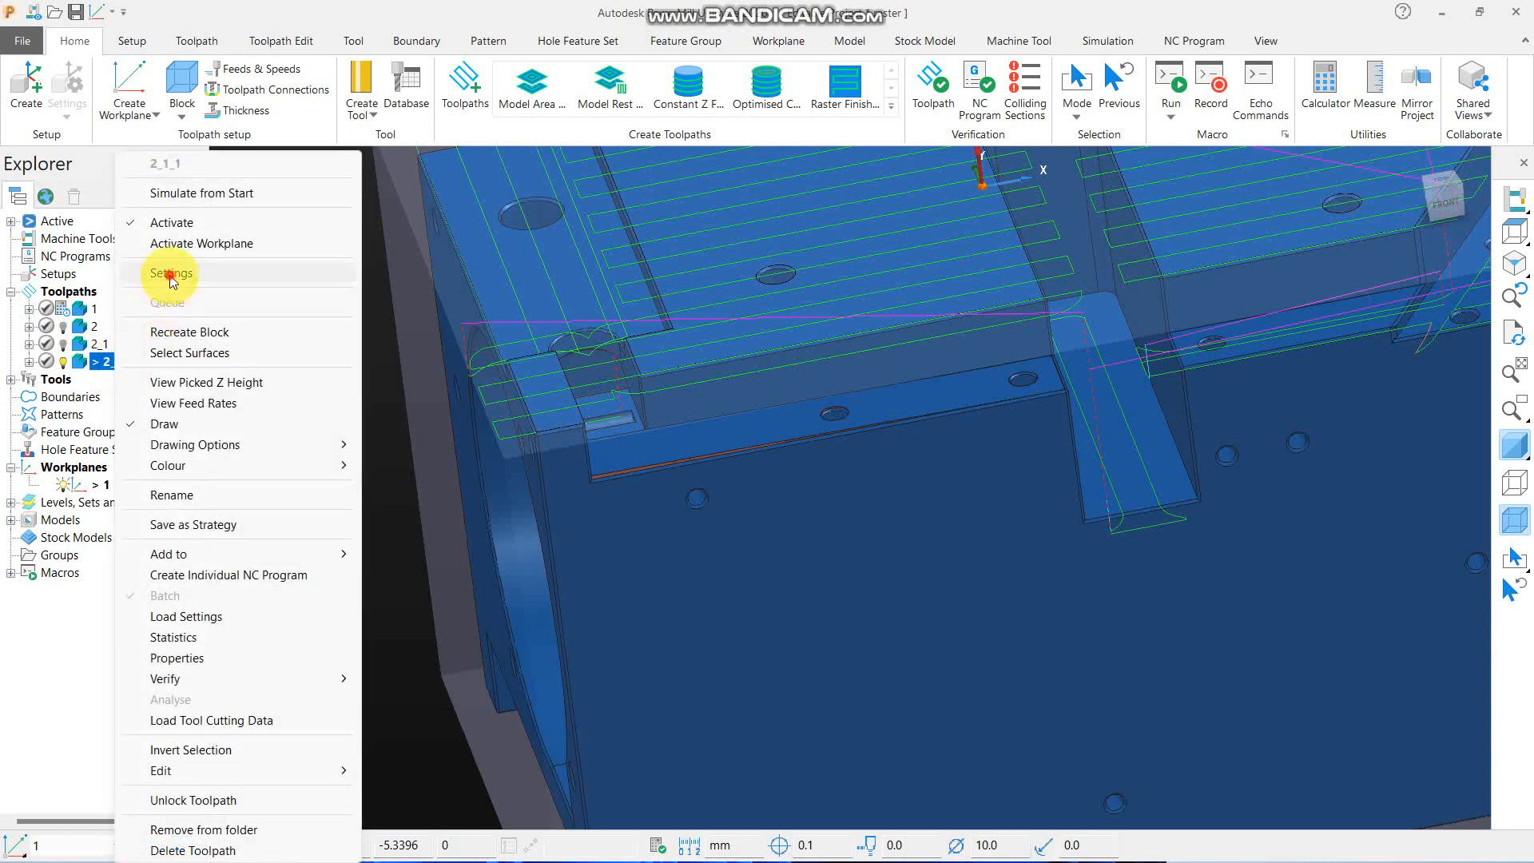
pyautogui.click(168, 274)
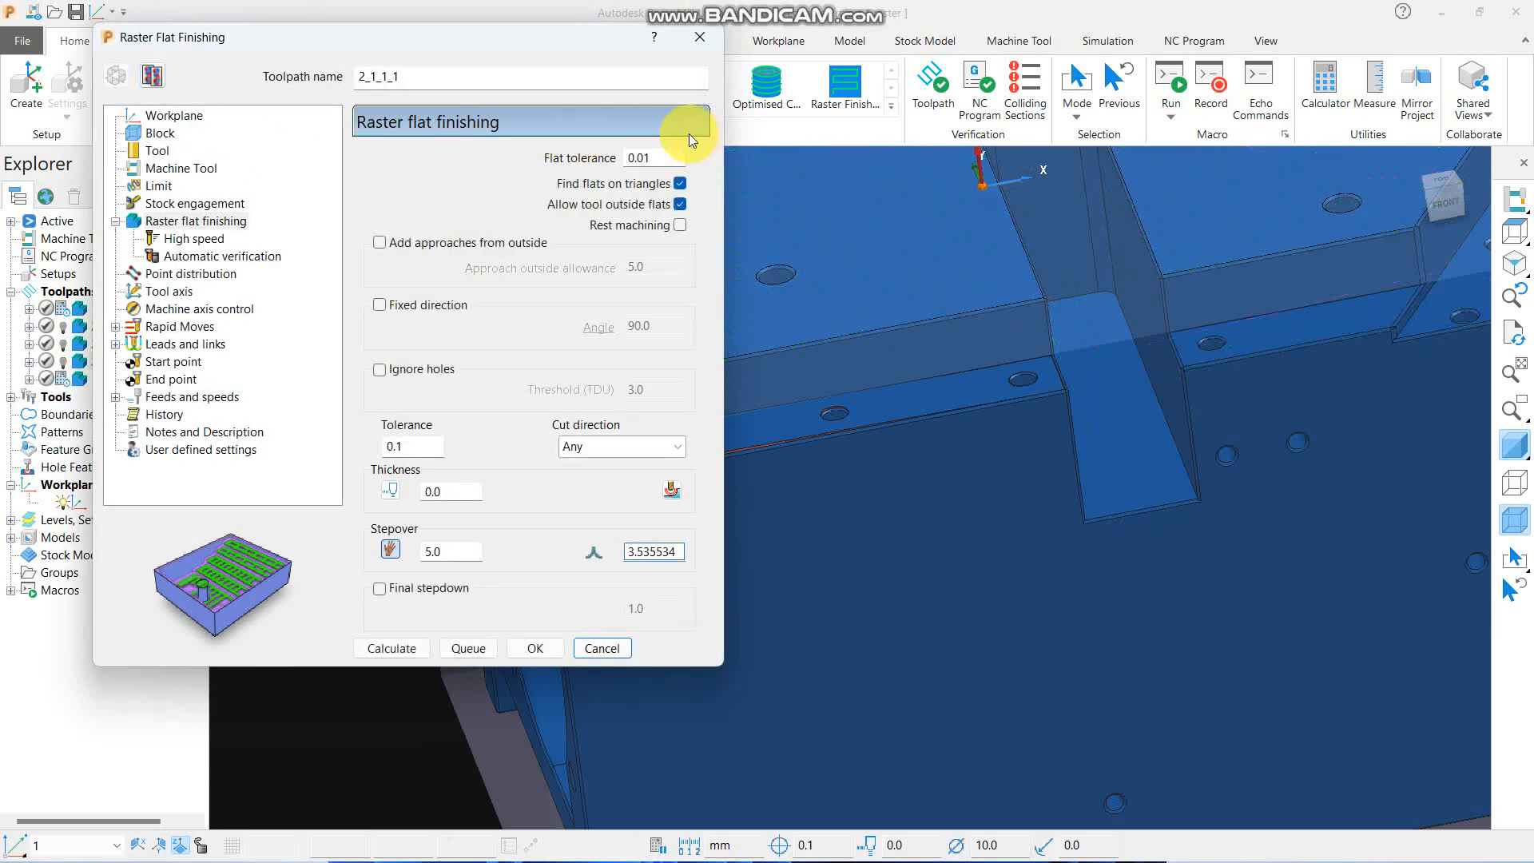
pyautogui.scroll(-5, 1028, 419)
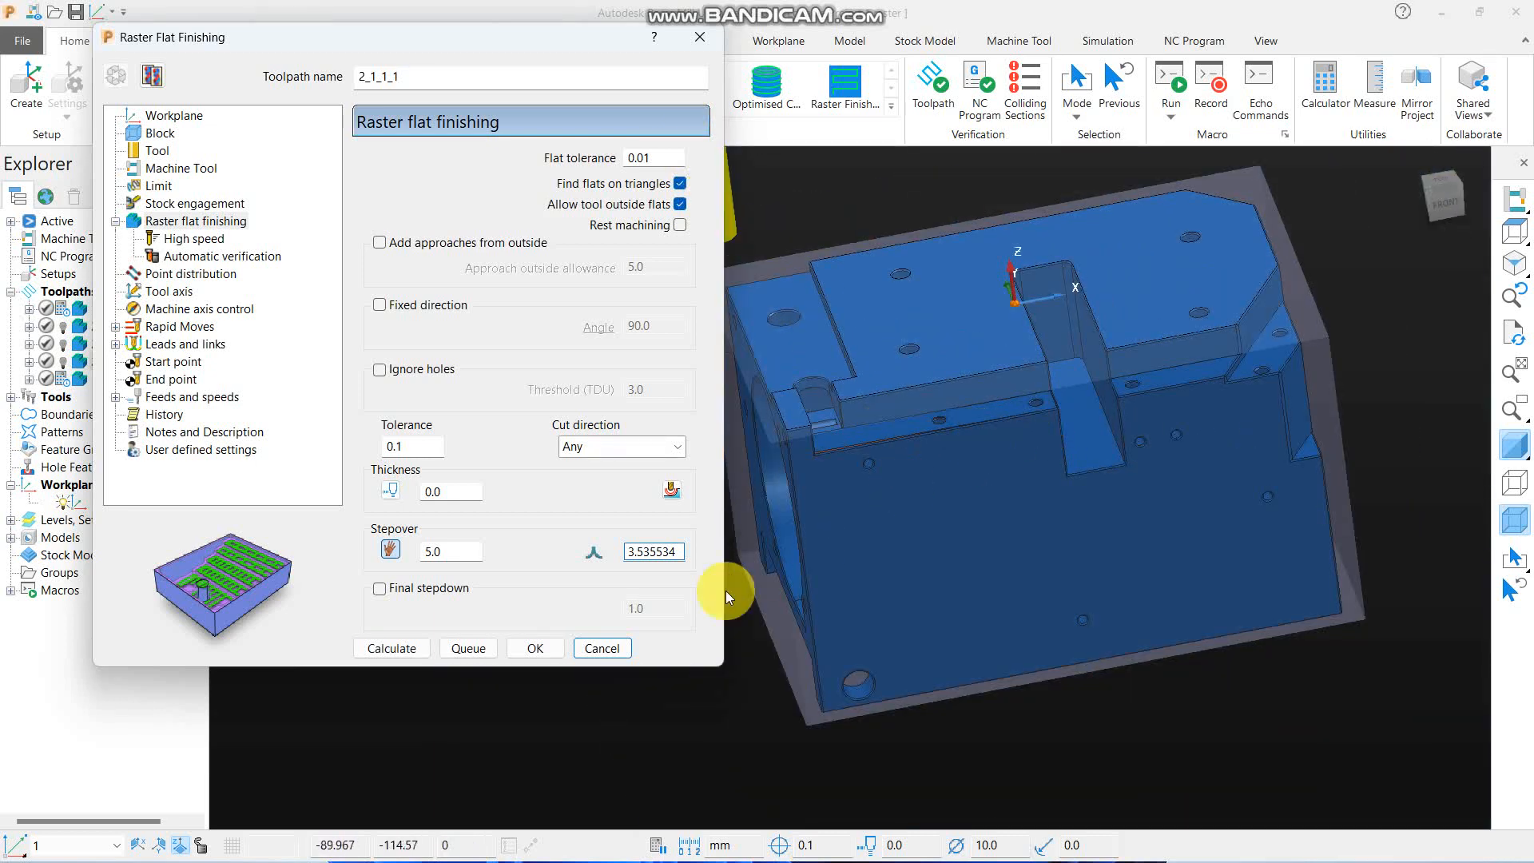
pyautogui.click(602, 648)
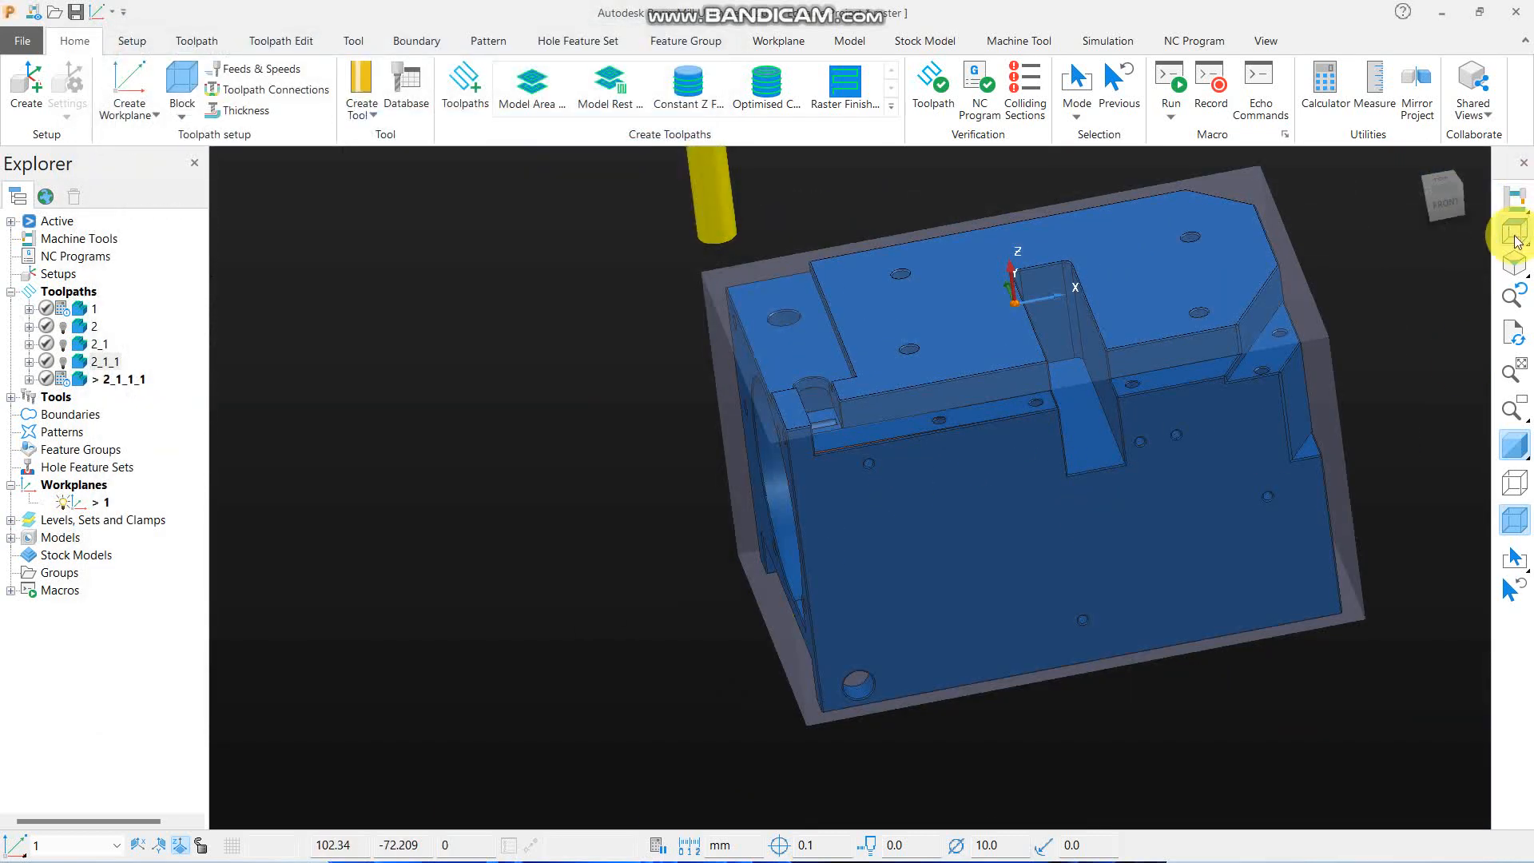
# - Start a minor angle measurement with the part seen from the front in wireframe and its shading turned off
pyautogui.moveTo(1514, 229)
pyautogui.click(1352, 230)
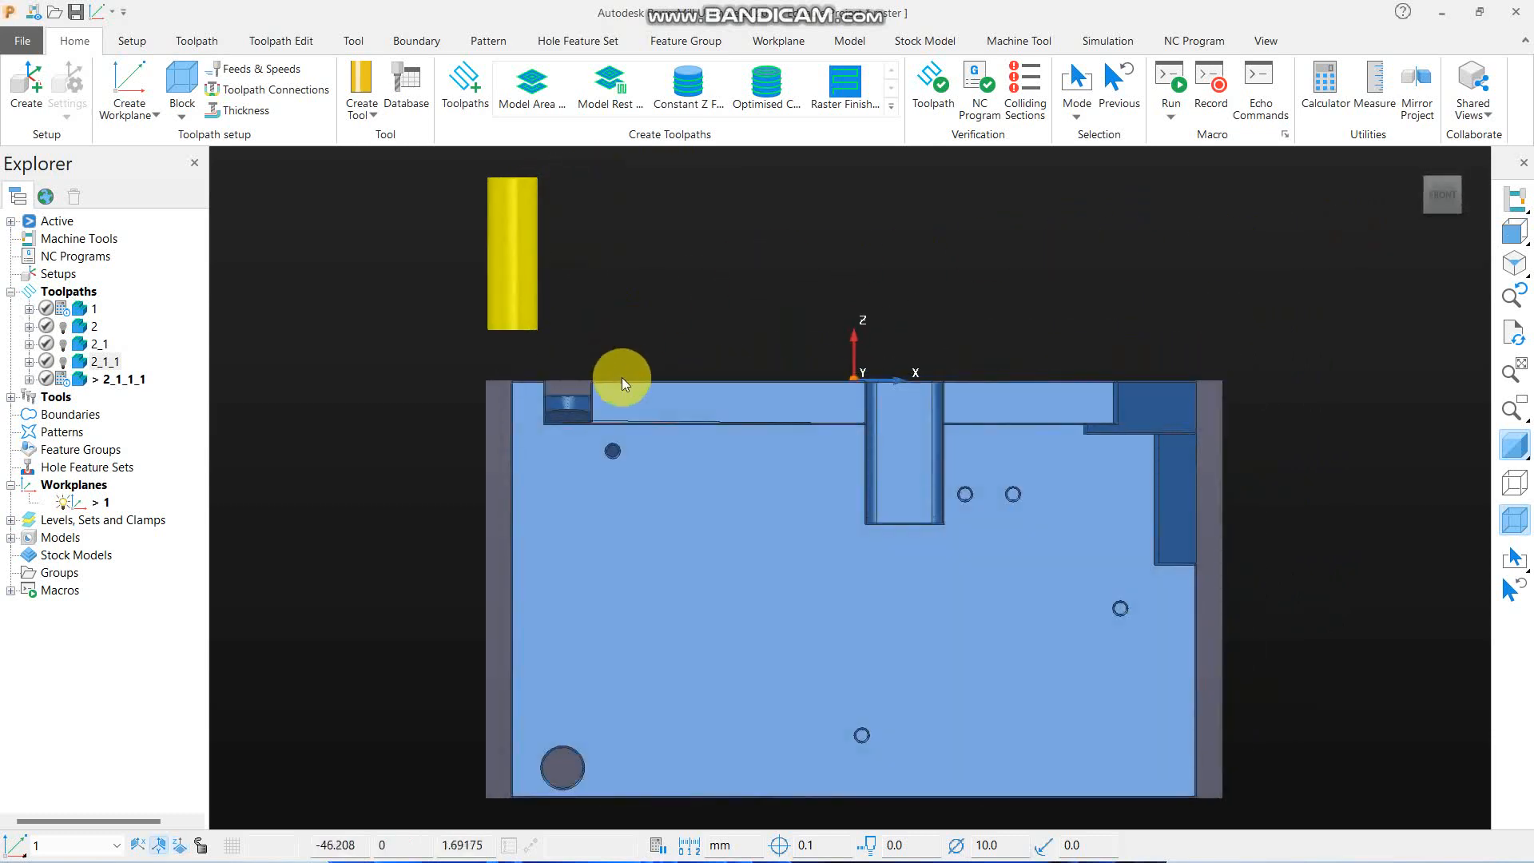
pyautogui.scroll(3, 663, 375)
pyautogui.click(1361, 96)
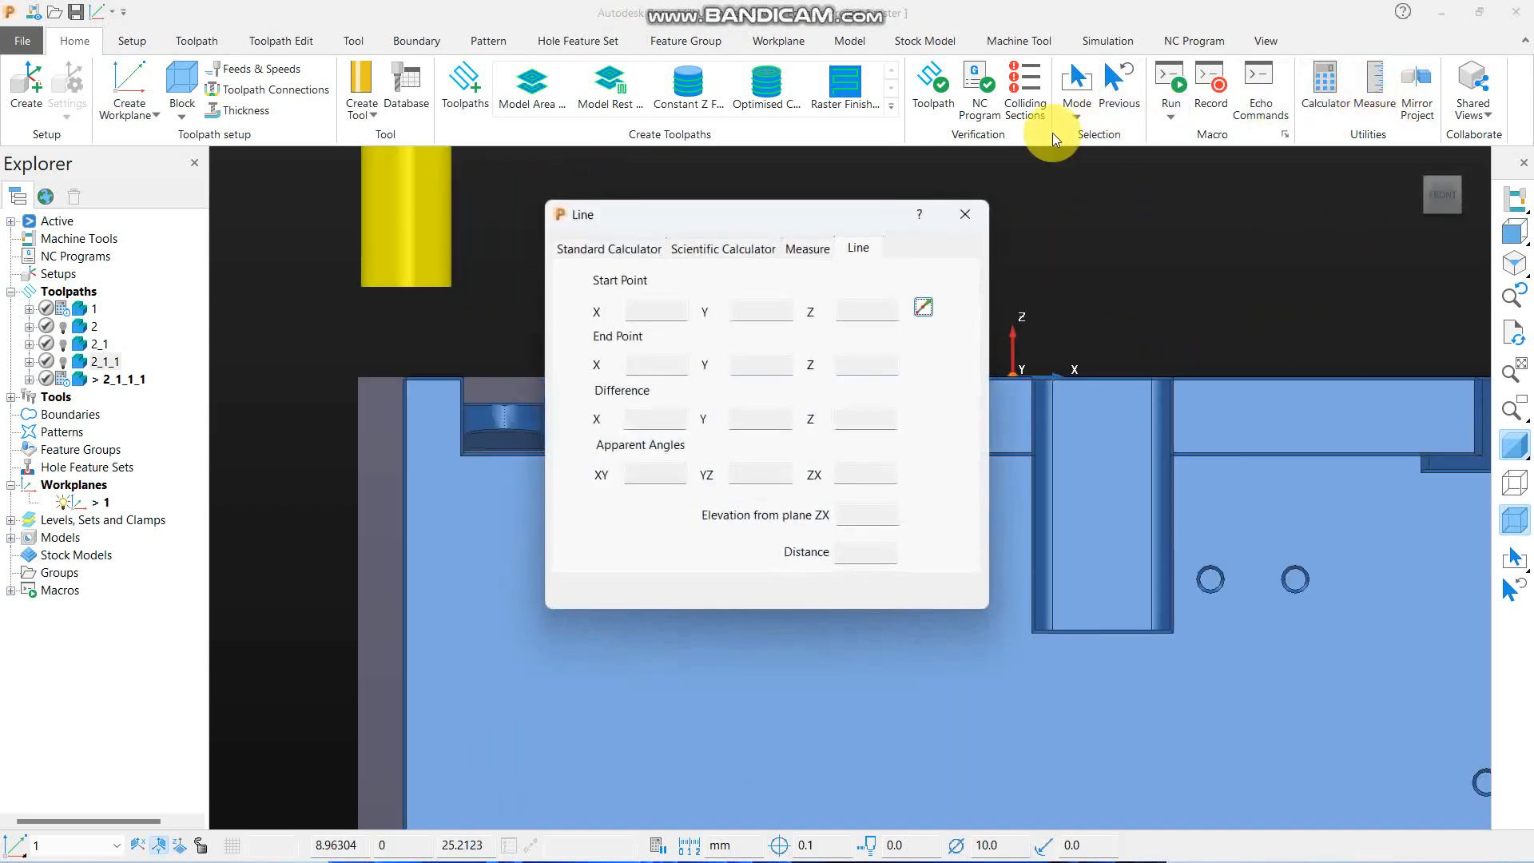
pyautogui.click(807, 249)
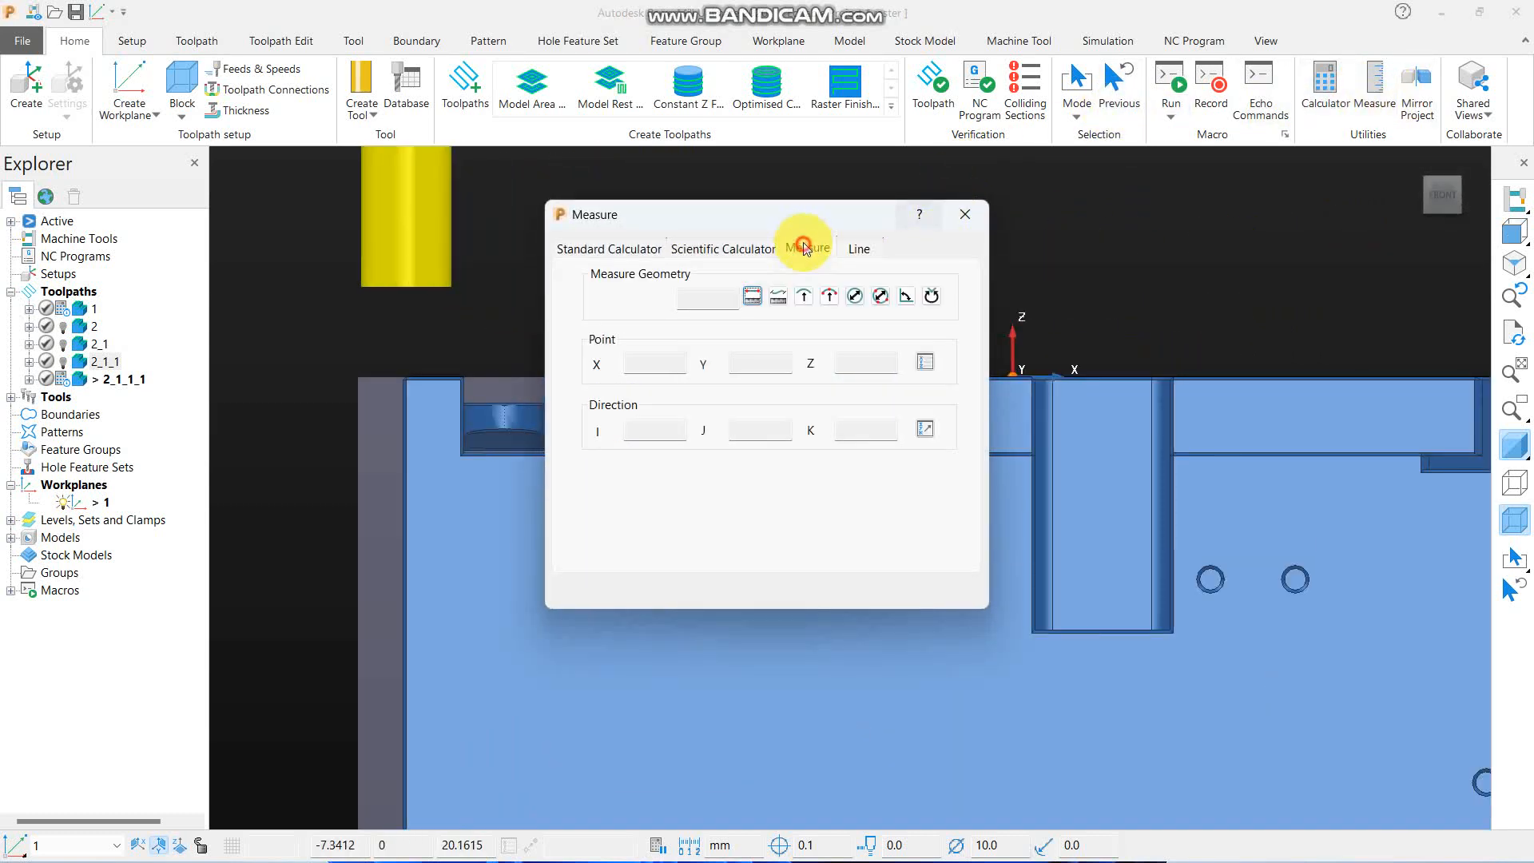
pyautogui.click(909, 295)
pyautogui.scroll(3, 471, 456)
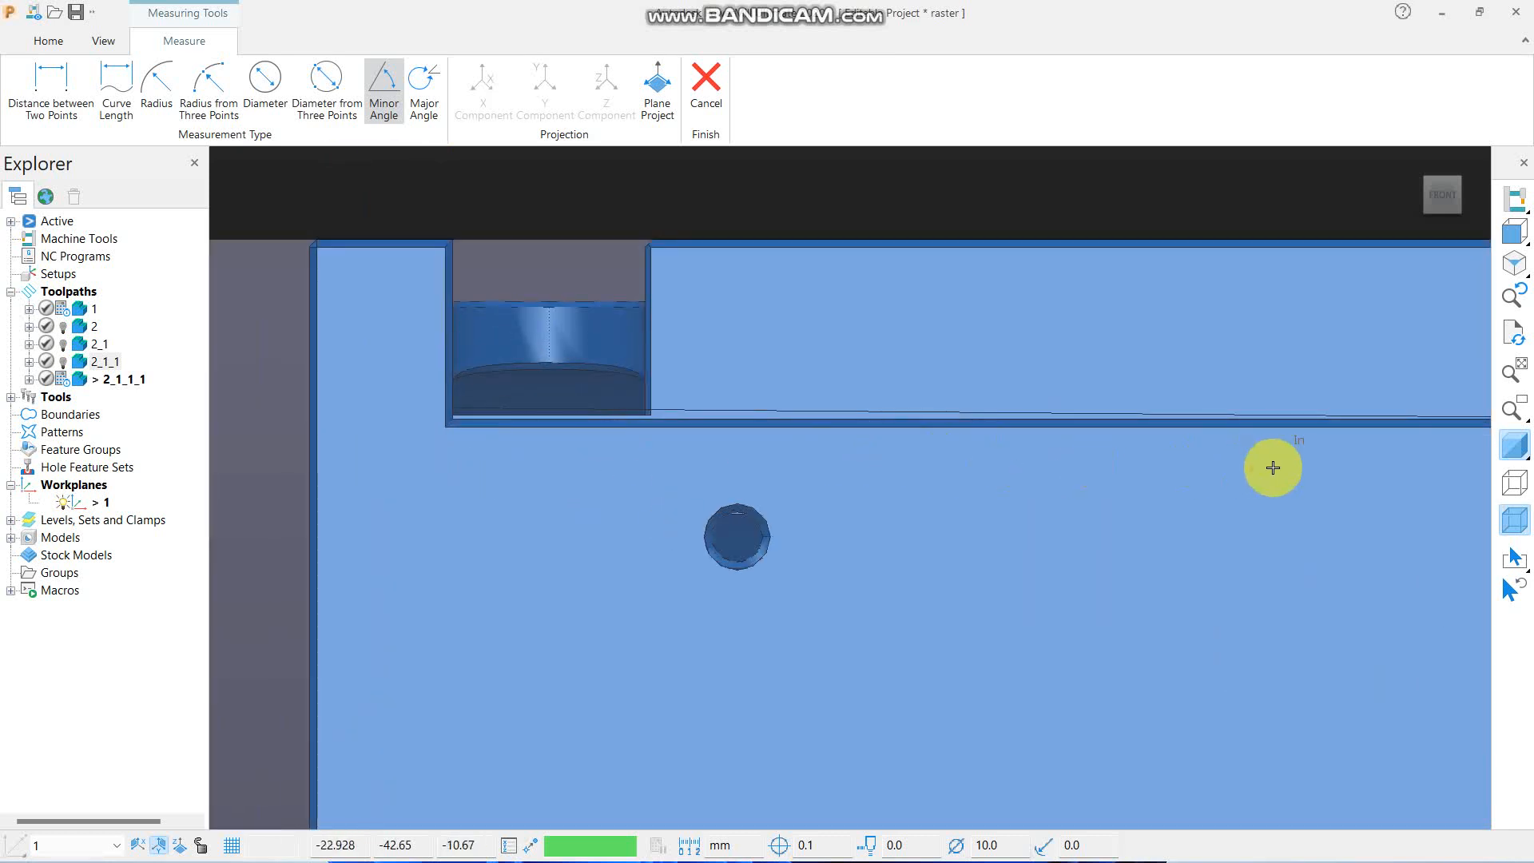
pyautogui.scroll(-2, 624, 328)
pyautogui.scroll(-1, 621, 322)
pyautogui.scroll(4, 1254, 415)
pyautogui.click(1517, 453)
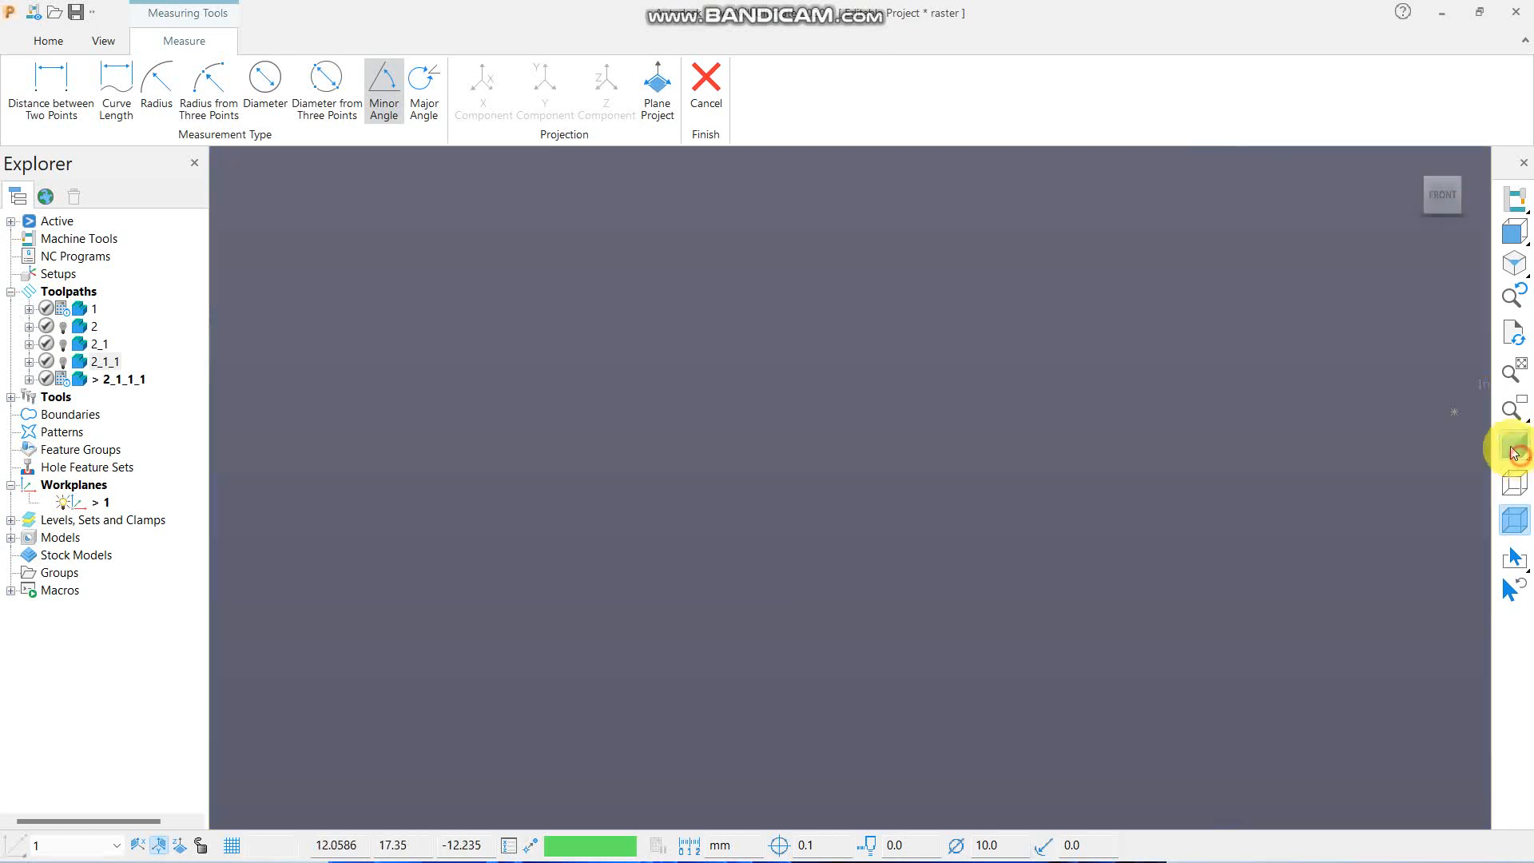
pyautogui.click(1513, 480)
# - Measure the minor angle along the sloped front ledge edge from its end beside the central slot to the corner pocket, and close the results
pyautogui.scroll(2, 1175, 295)
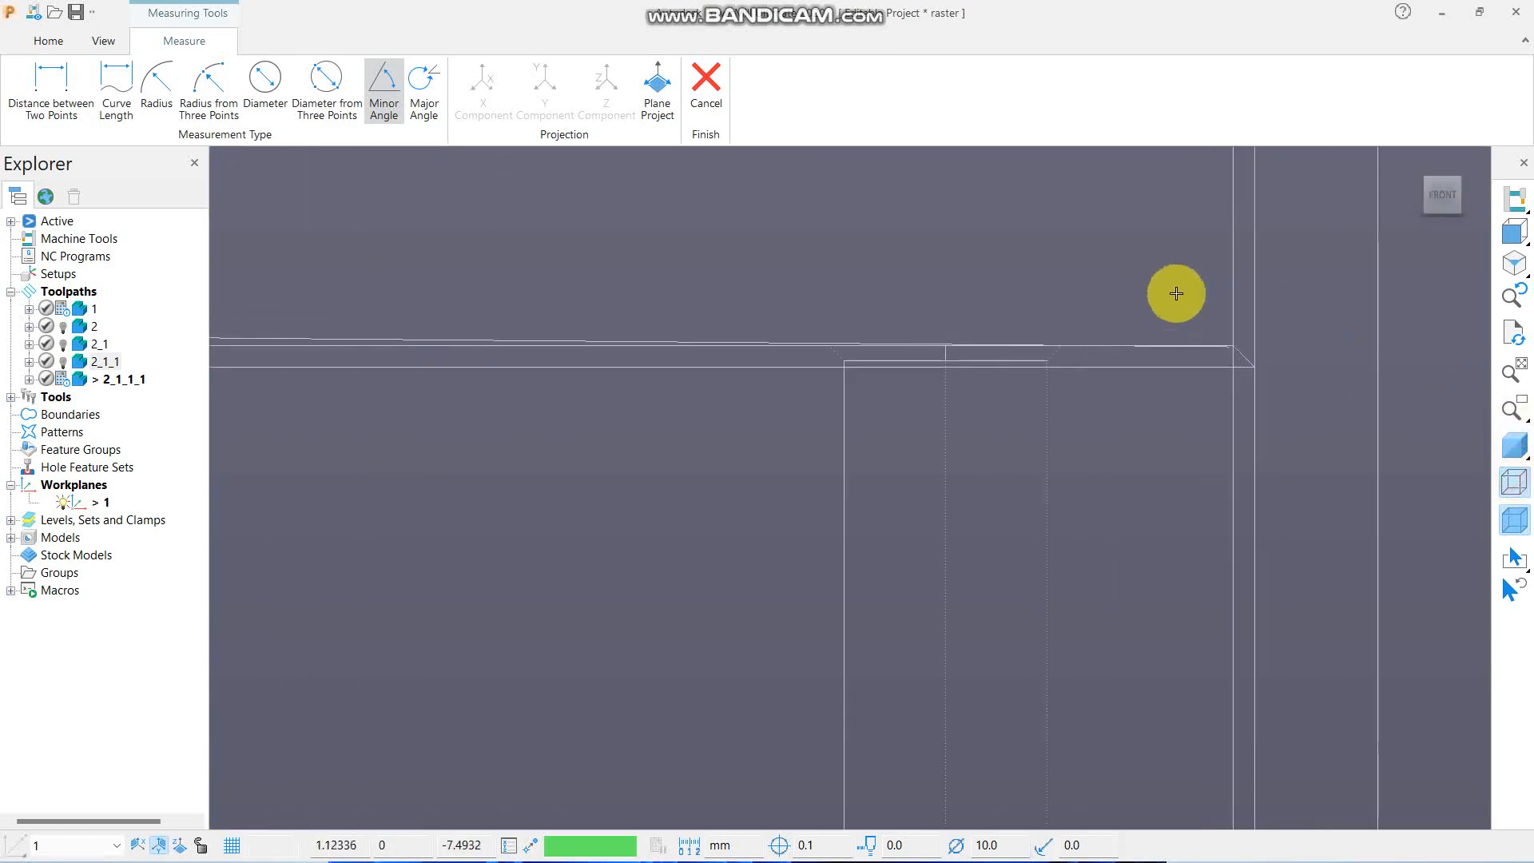
pyautogui.click(1224, 343)
pyautogui.scroll(-3, 933, 340)
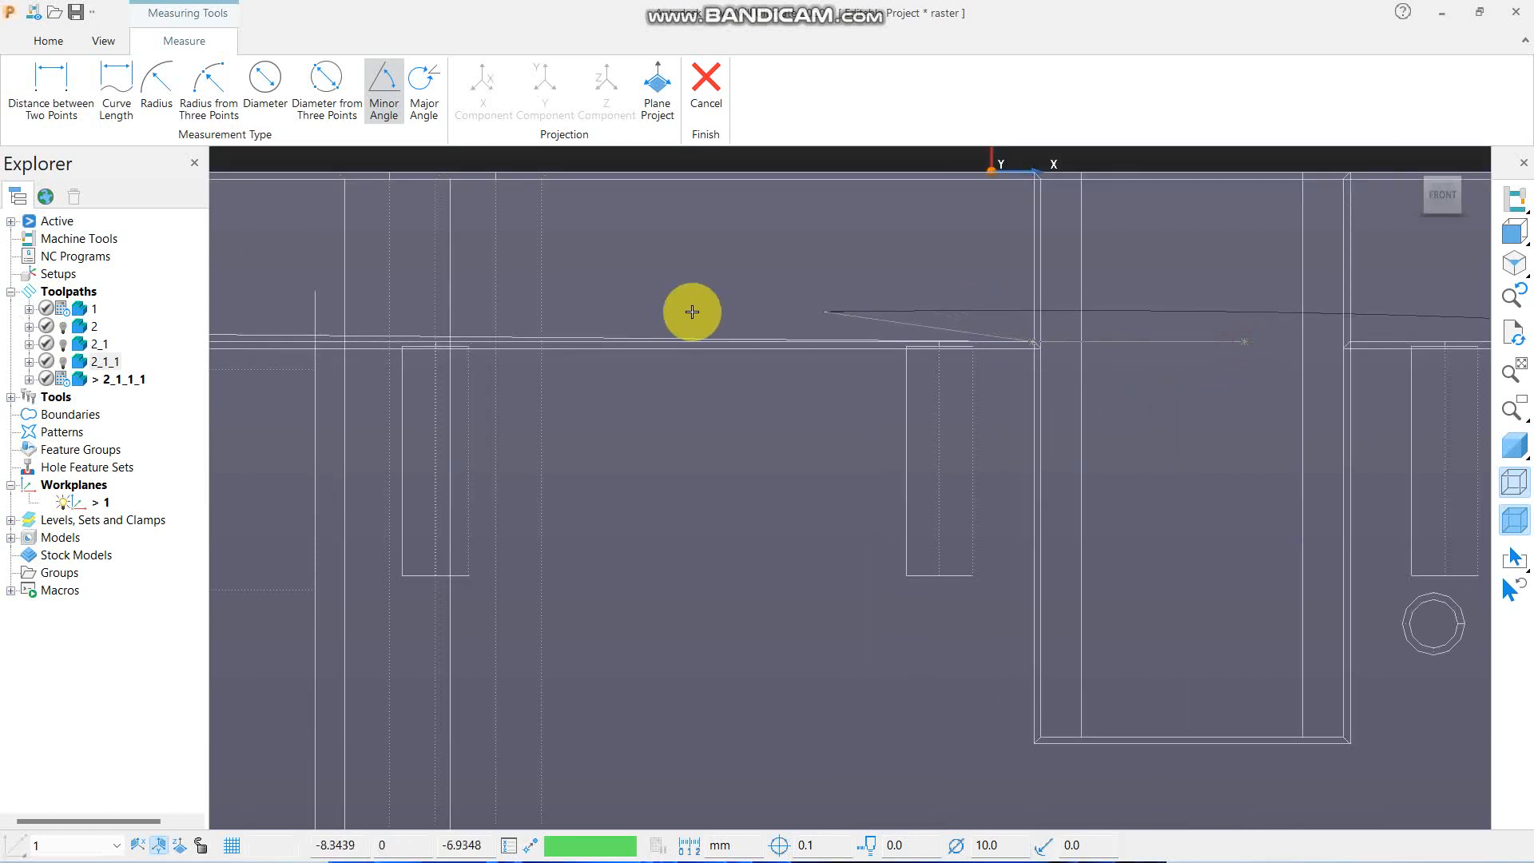
pyautogui.scroll(-1, 1066, 354)
pyautogui.scroll(-1, 1067, 354)
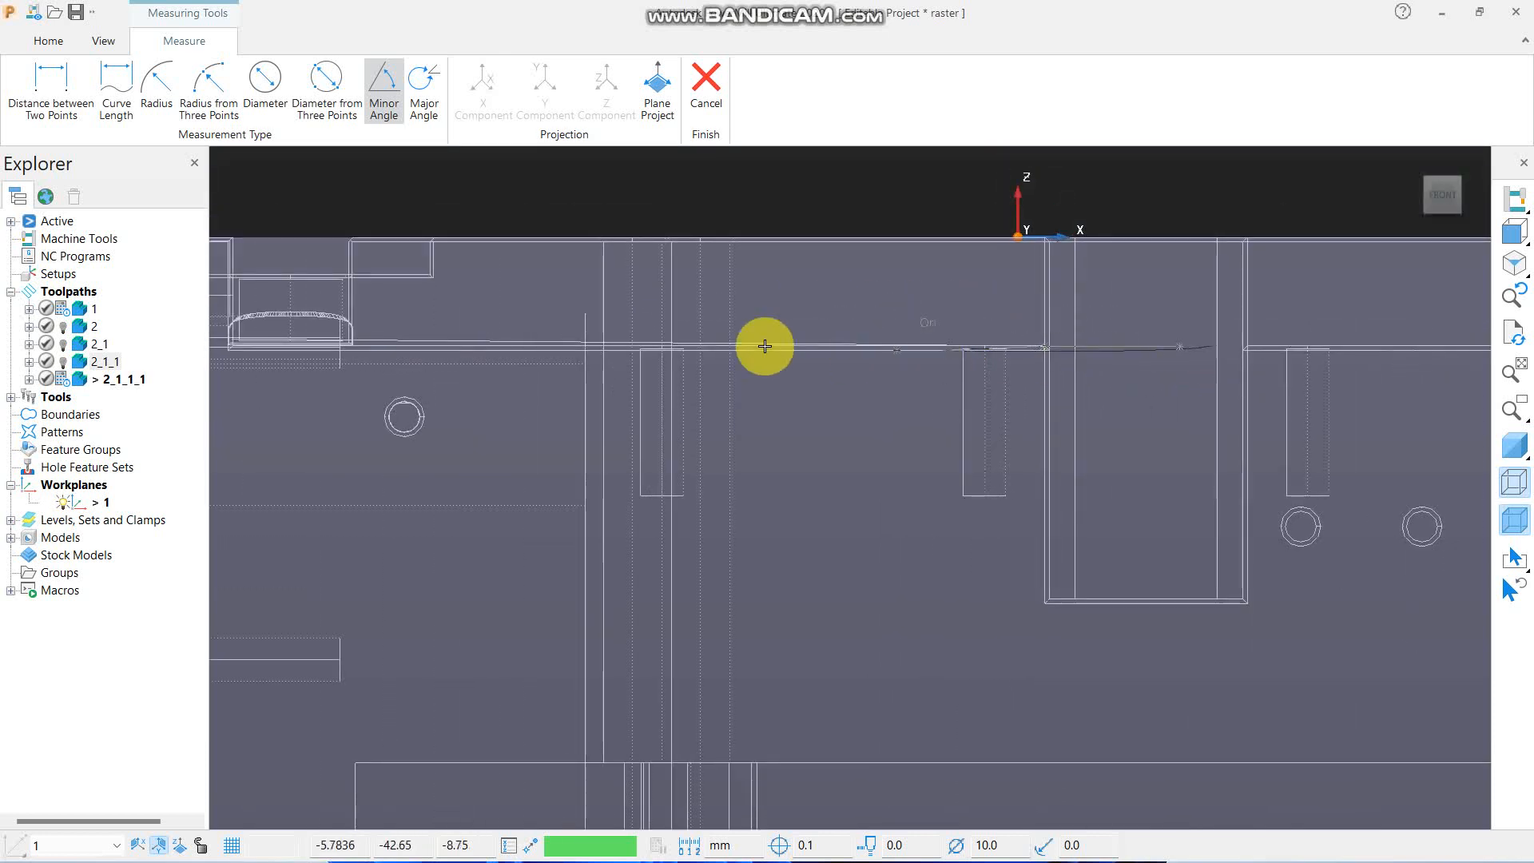
pyautogui.click(374, 339)
pyautogui.click(703, 299)
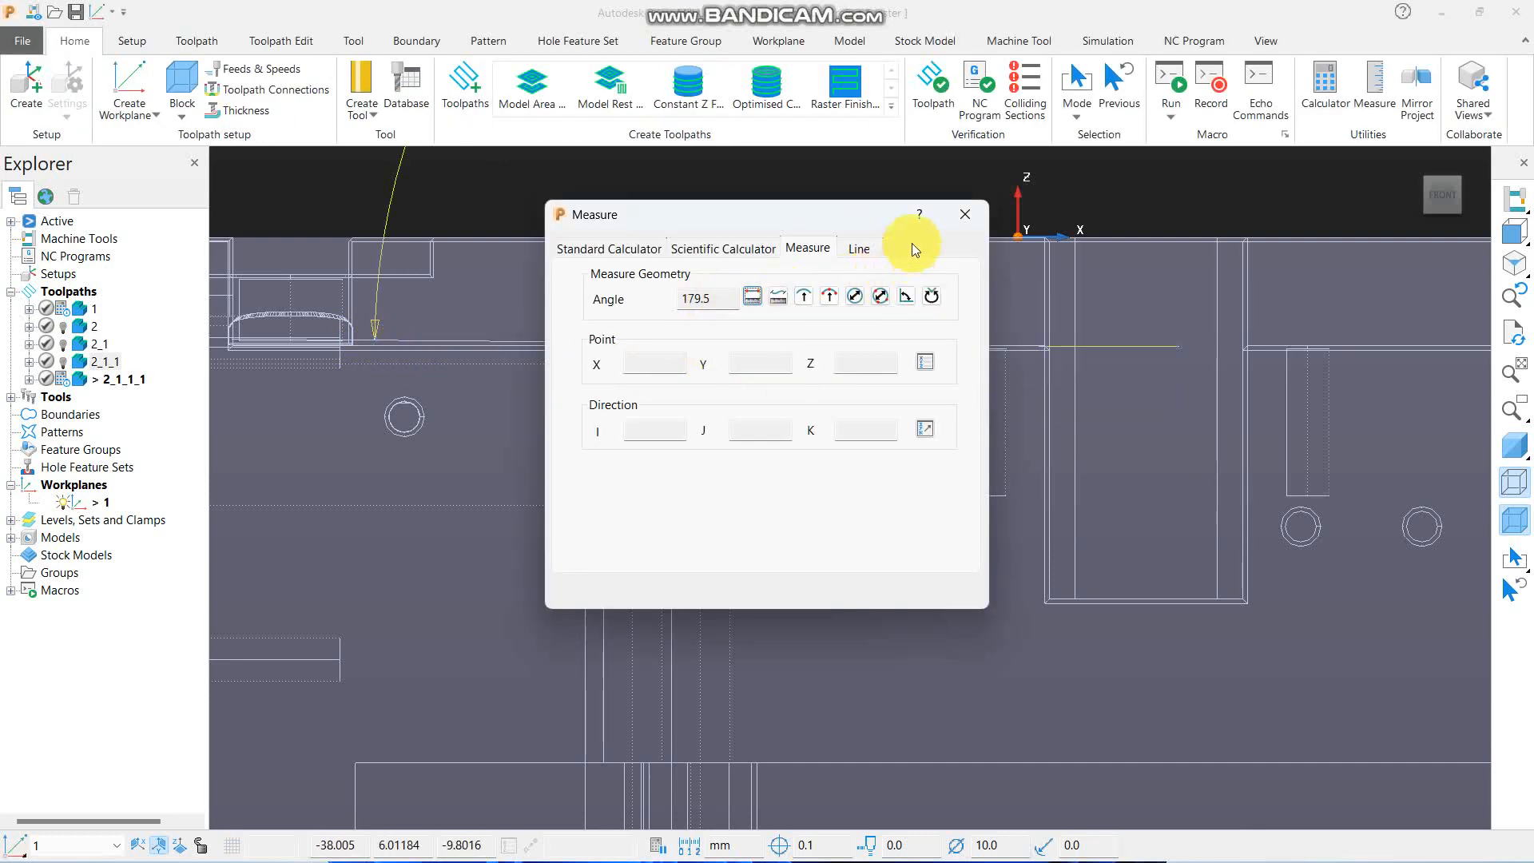
pyautogui.click(958, 216)
# - Open the settings of toolpath 2_1_1_1 and shade the part
pyautogui.scroll(-5, 789, 404)
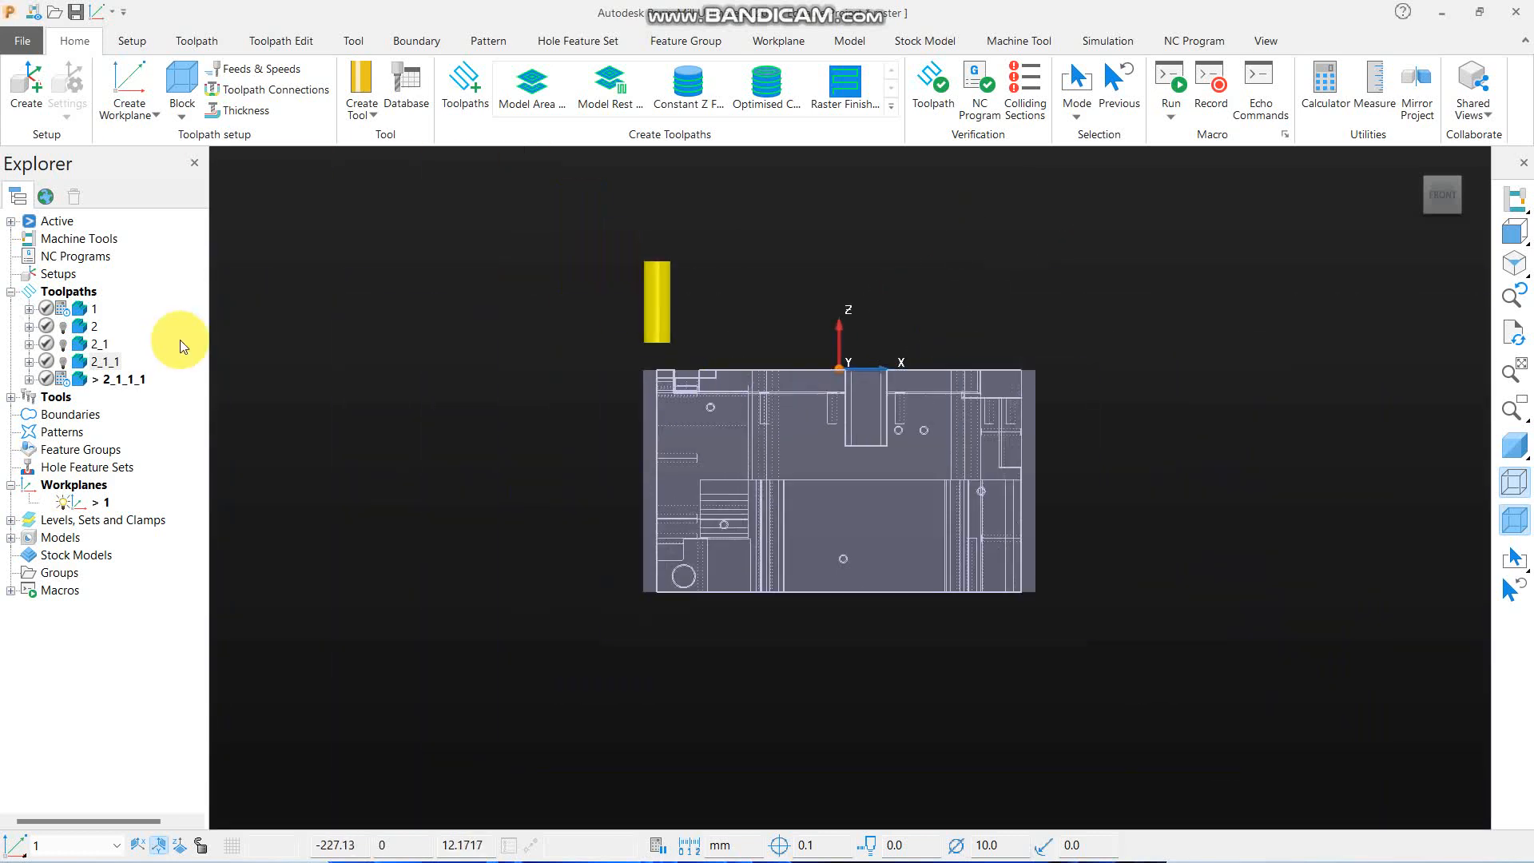
pyautogui.click(109, 381)
pyautogui.rightClick(110, 380)
pyautogui.click(440, 305)
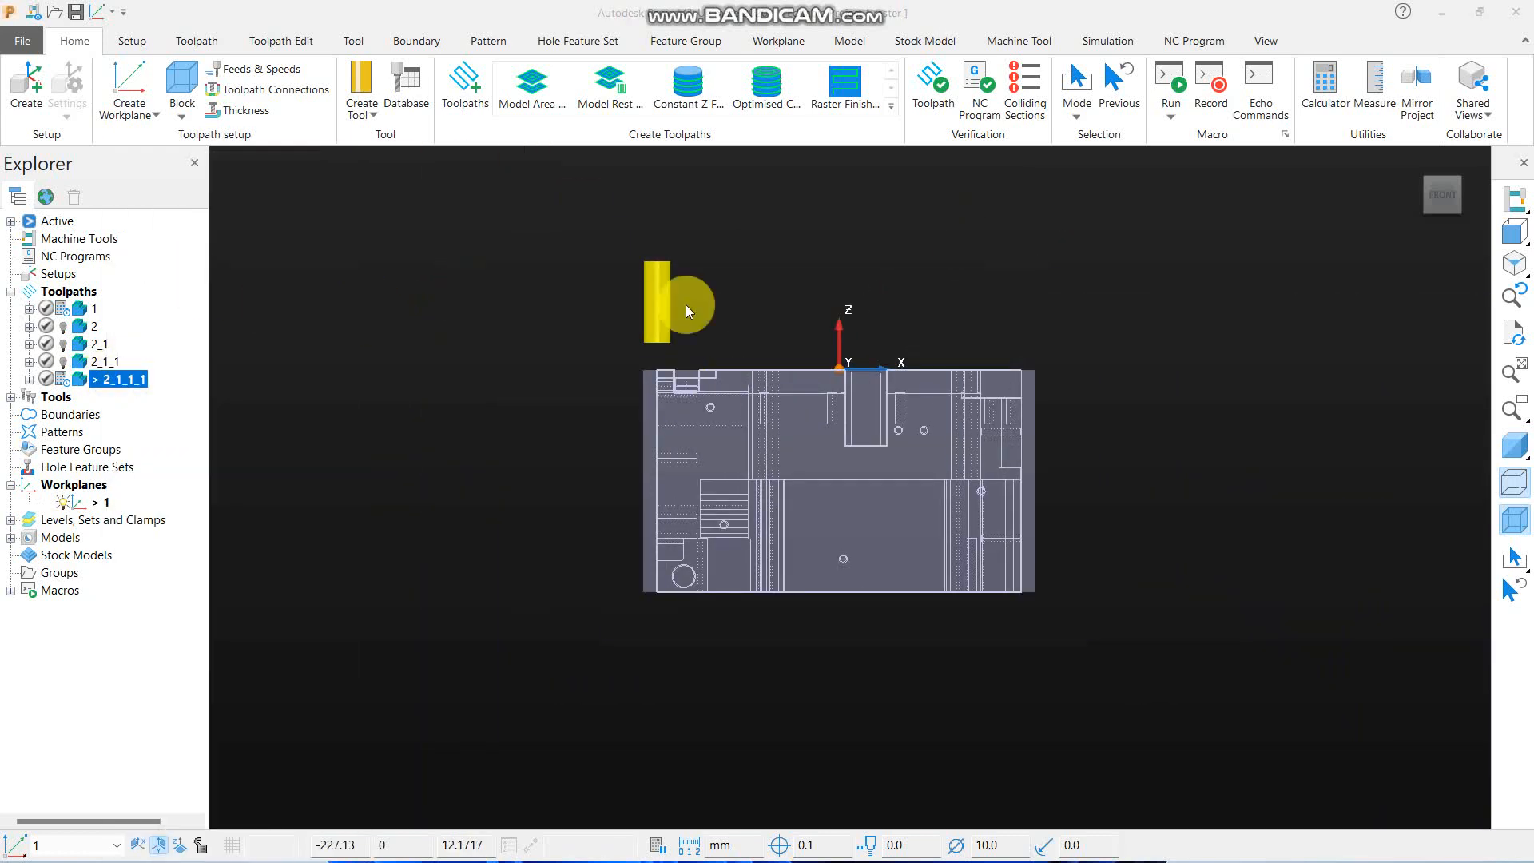
pyautogui.click(1514, 445)
pyautogui.scroll(-2, 1177, 288)
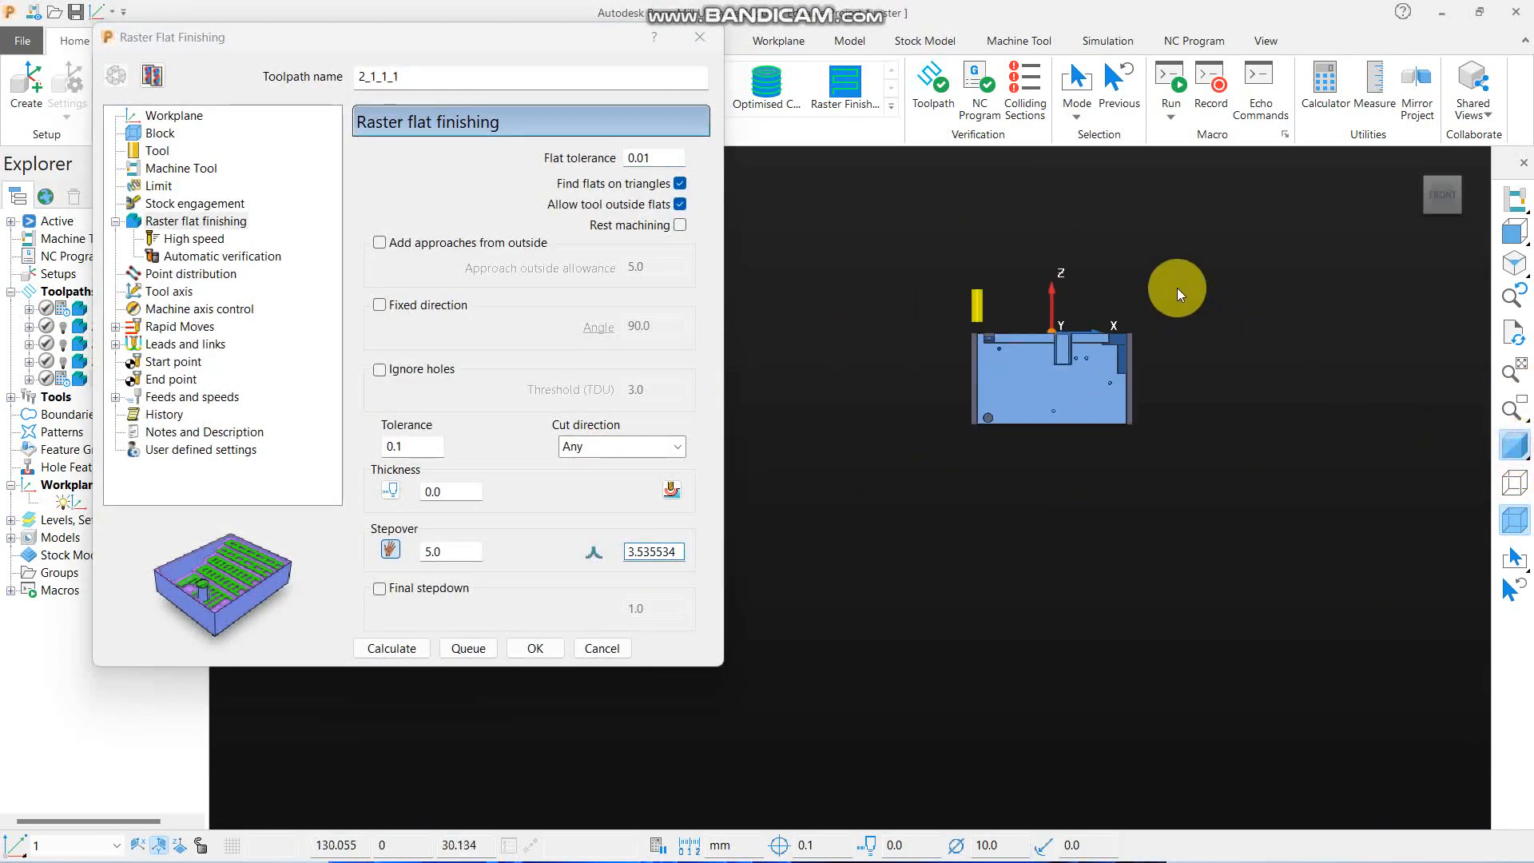
# - Set the flat tolerance of toolpath 2_1_1_1 to 0.5 and calculate it
pyautogui.moveTo(671, 171); pyautogui.dragTo(514, 154)
pyautogui.press('BackSpace')
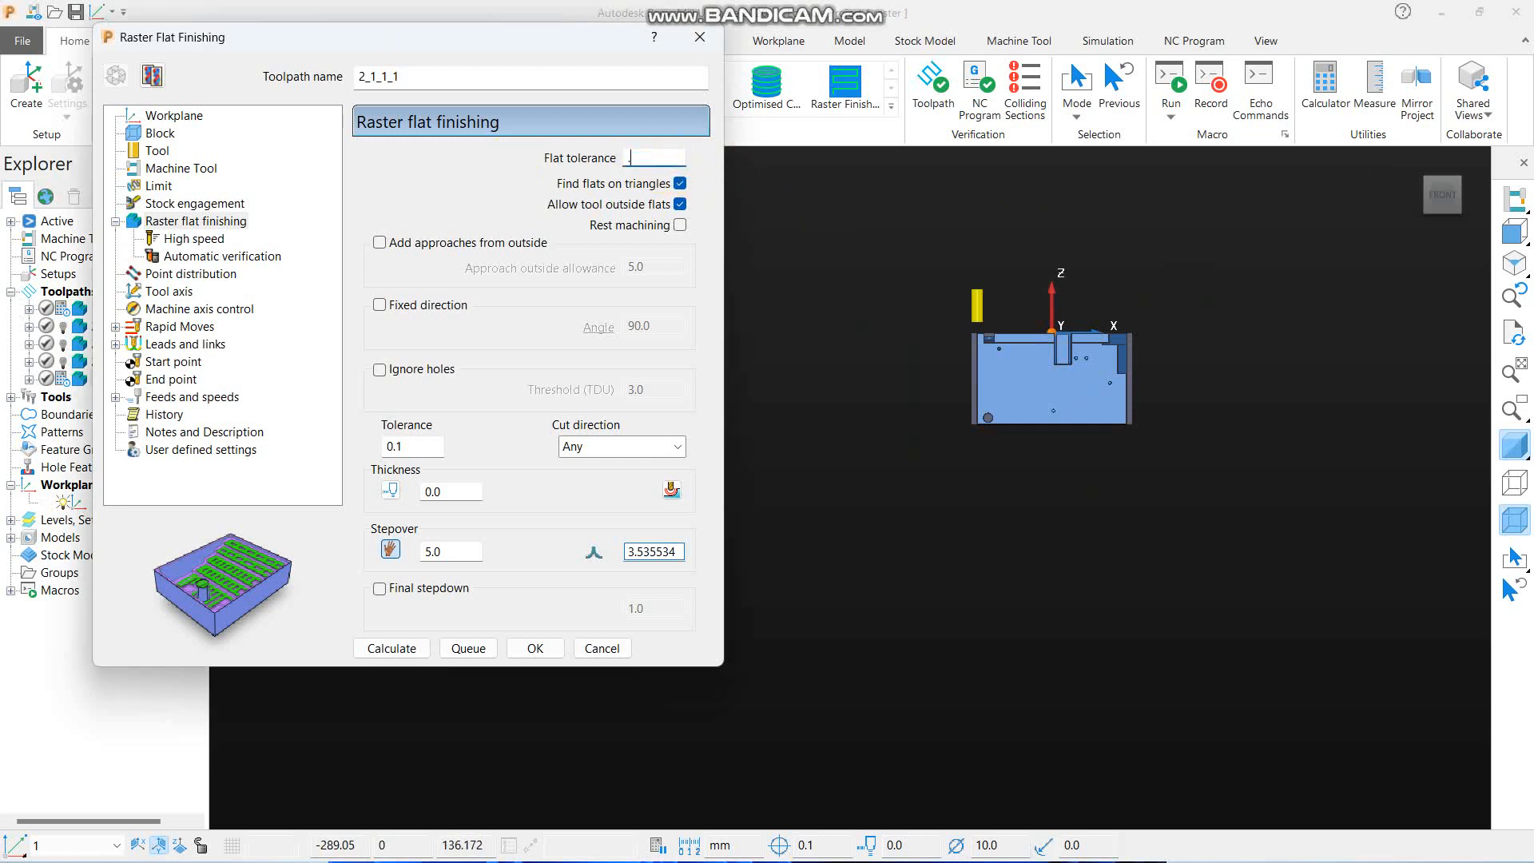
pyautogui.write('.5')
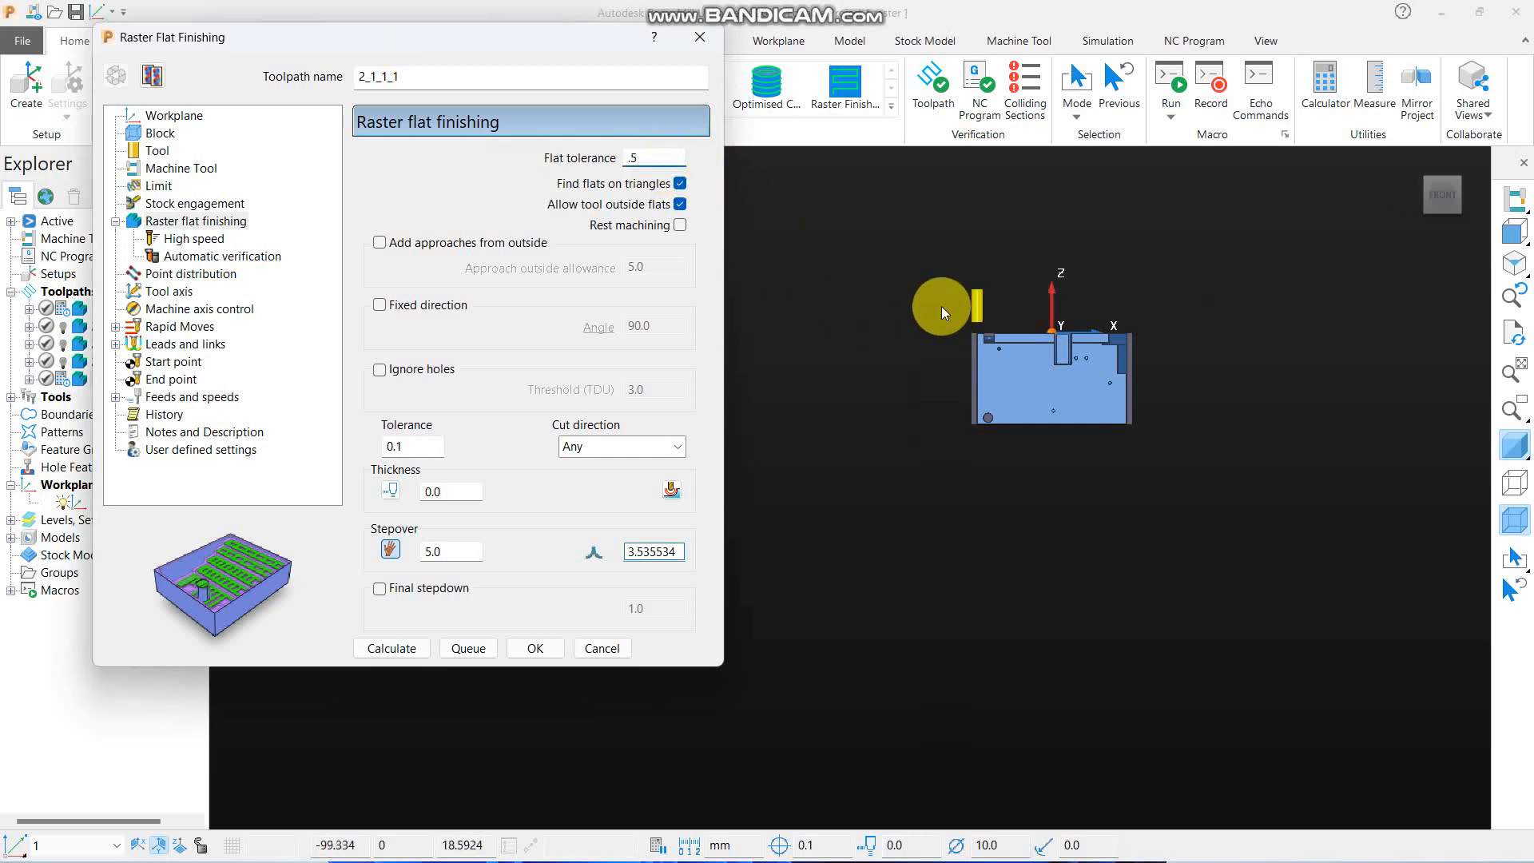
pyautogui.moveTo(941, 305); pyautogui.dragTo(971, 516, button='middle')
pyautogui.scroll(3, 1051, 471)
pyautogui.scroll(3, 1087, 398)
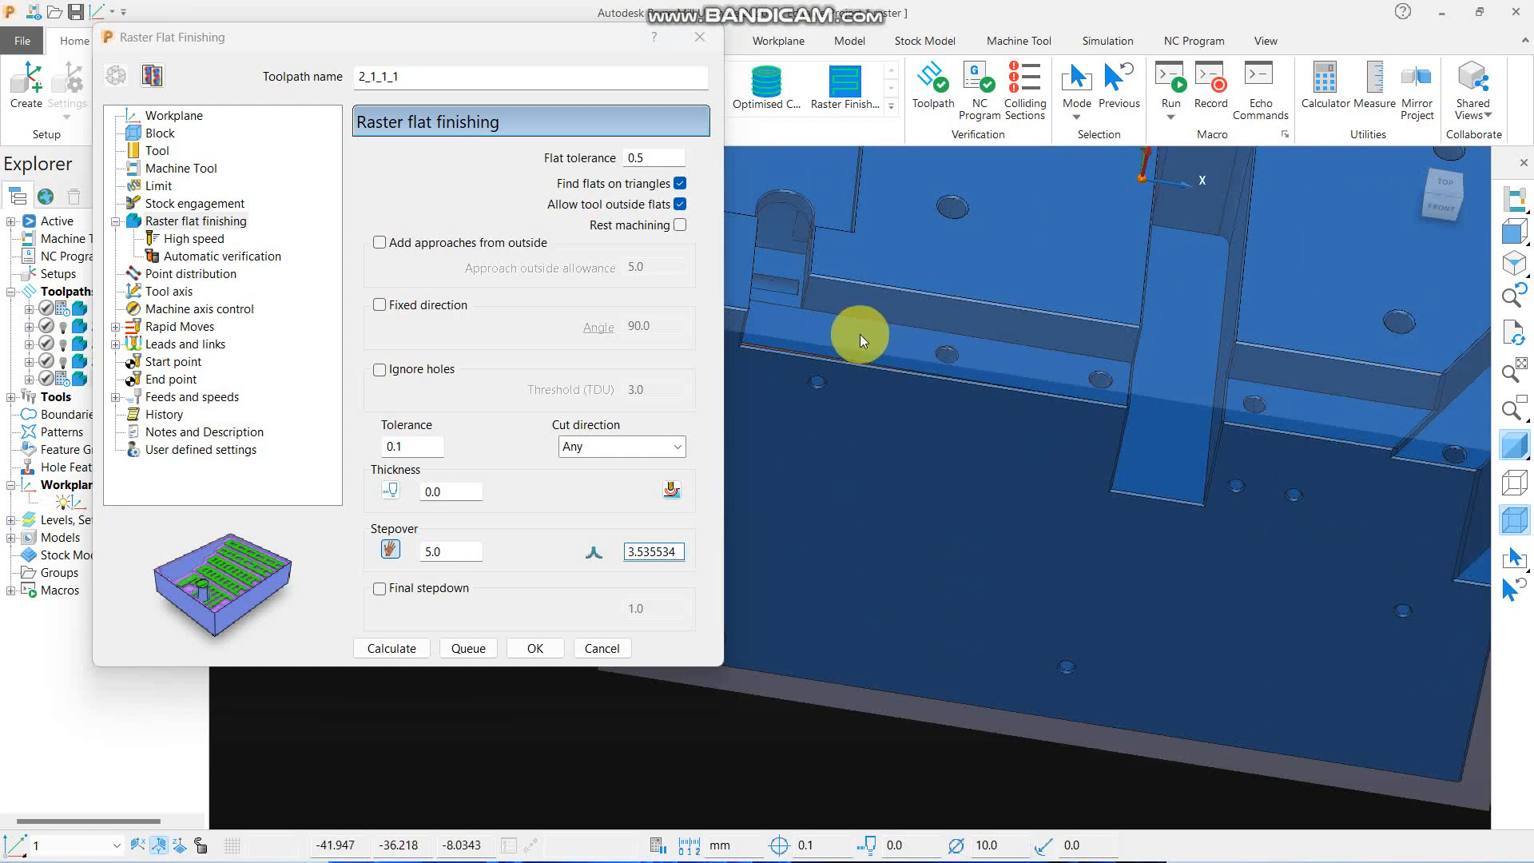
pyautogui.click(406, 649)
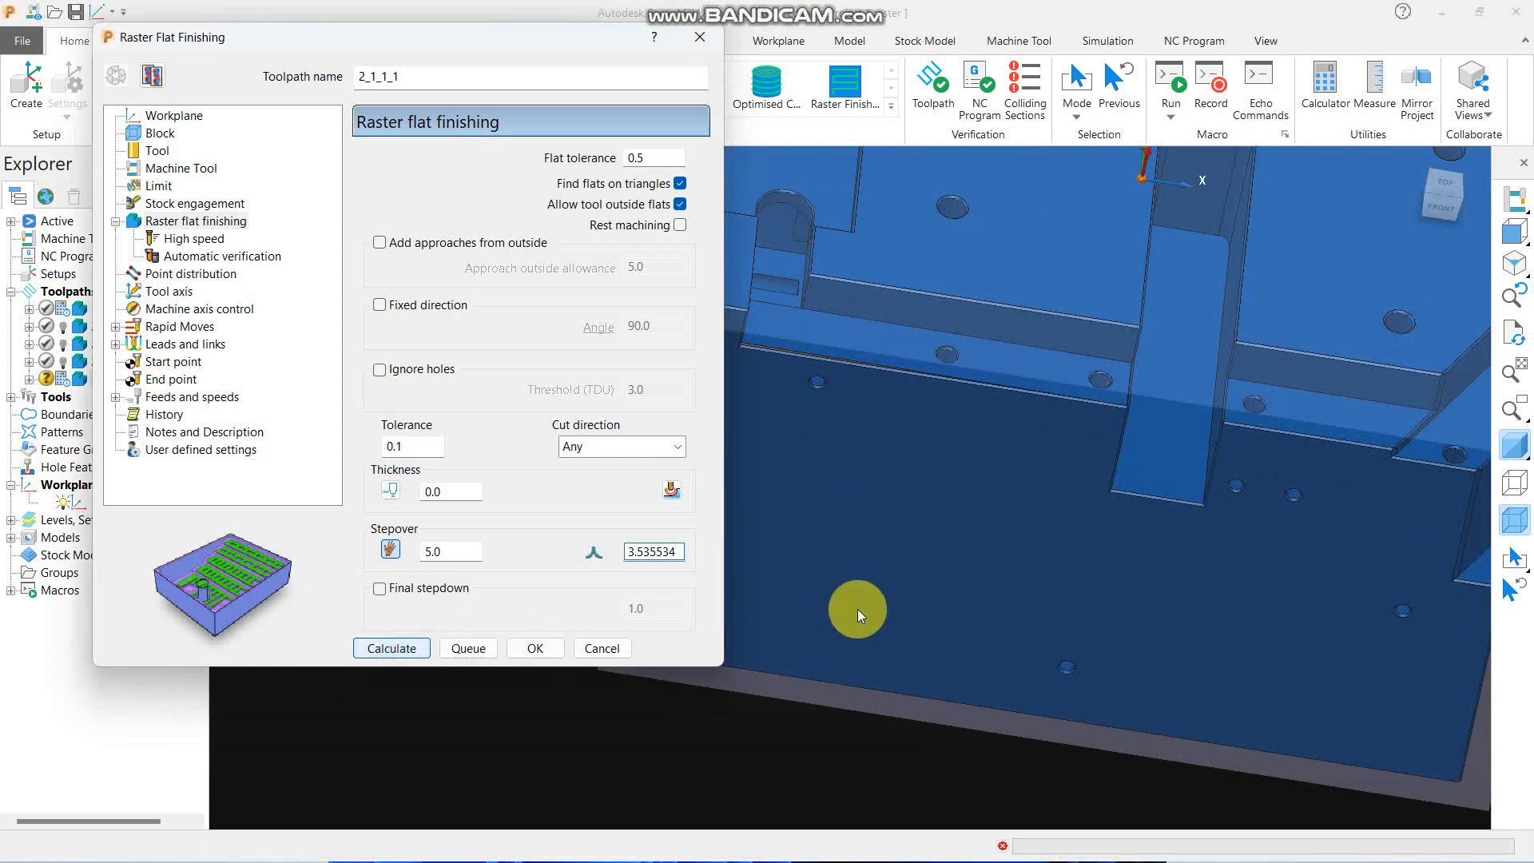
pyautogui.scroll(-3, 952, 516)
pyautogui.moveTo(996, 612); pyautogui.dragTo(767, 344, button='middle')
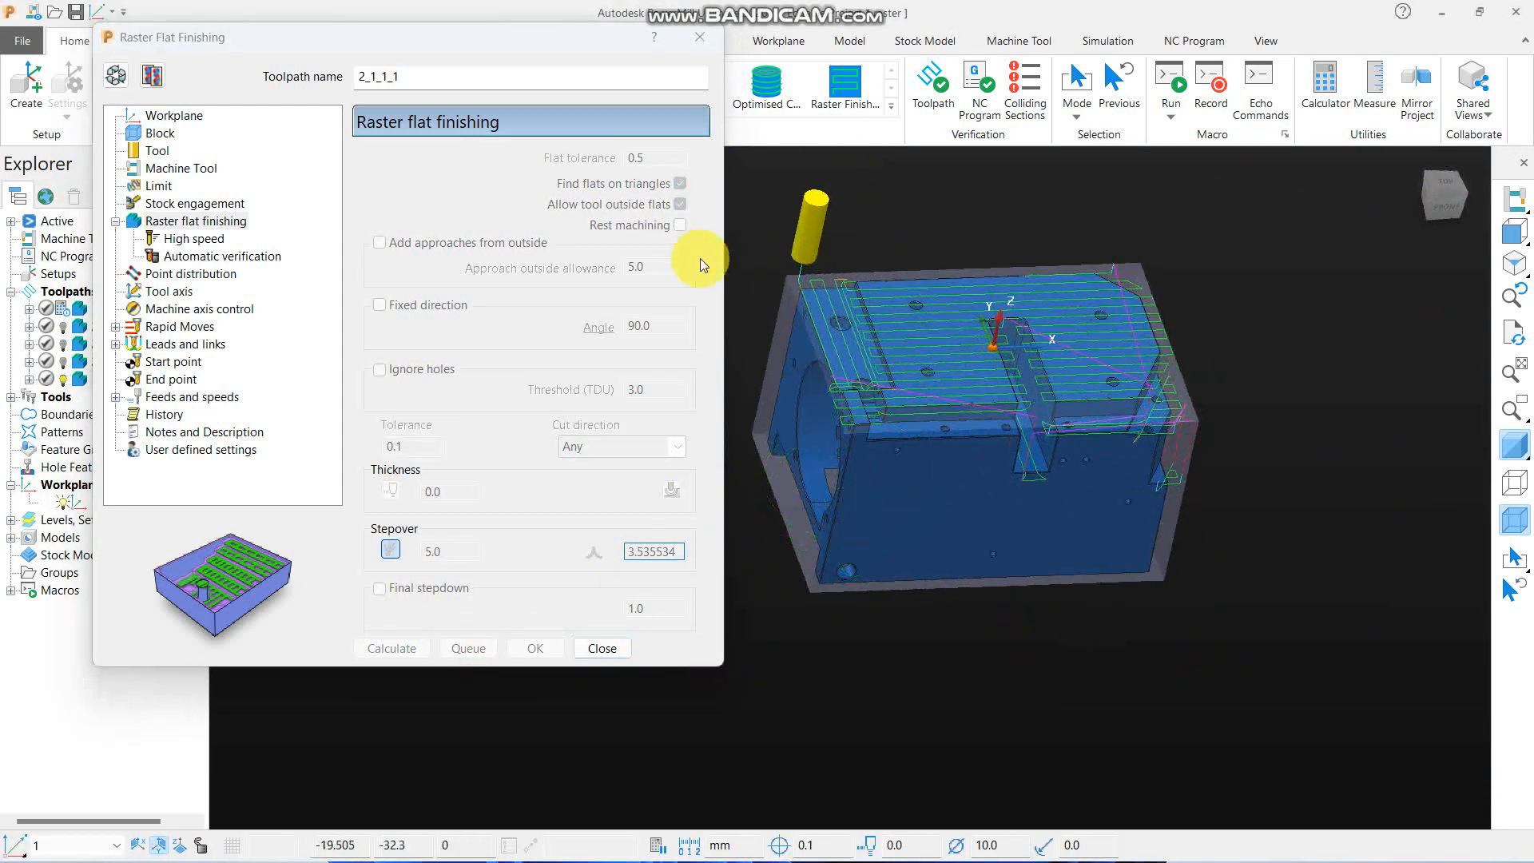
# - Create a copy of toolpath 2_1_1_1 with a flat tolerance of 0.6, calculate it, and close its settings
pyautogui.click(151, 76)
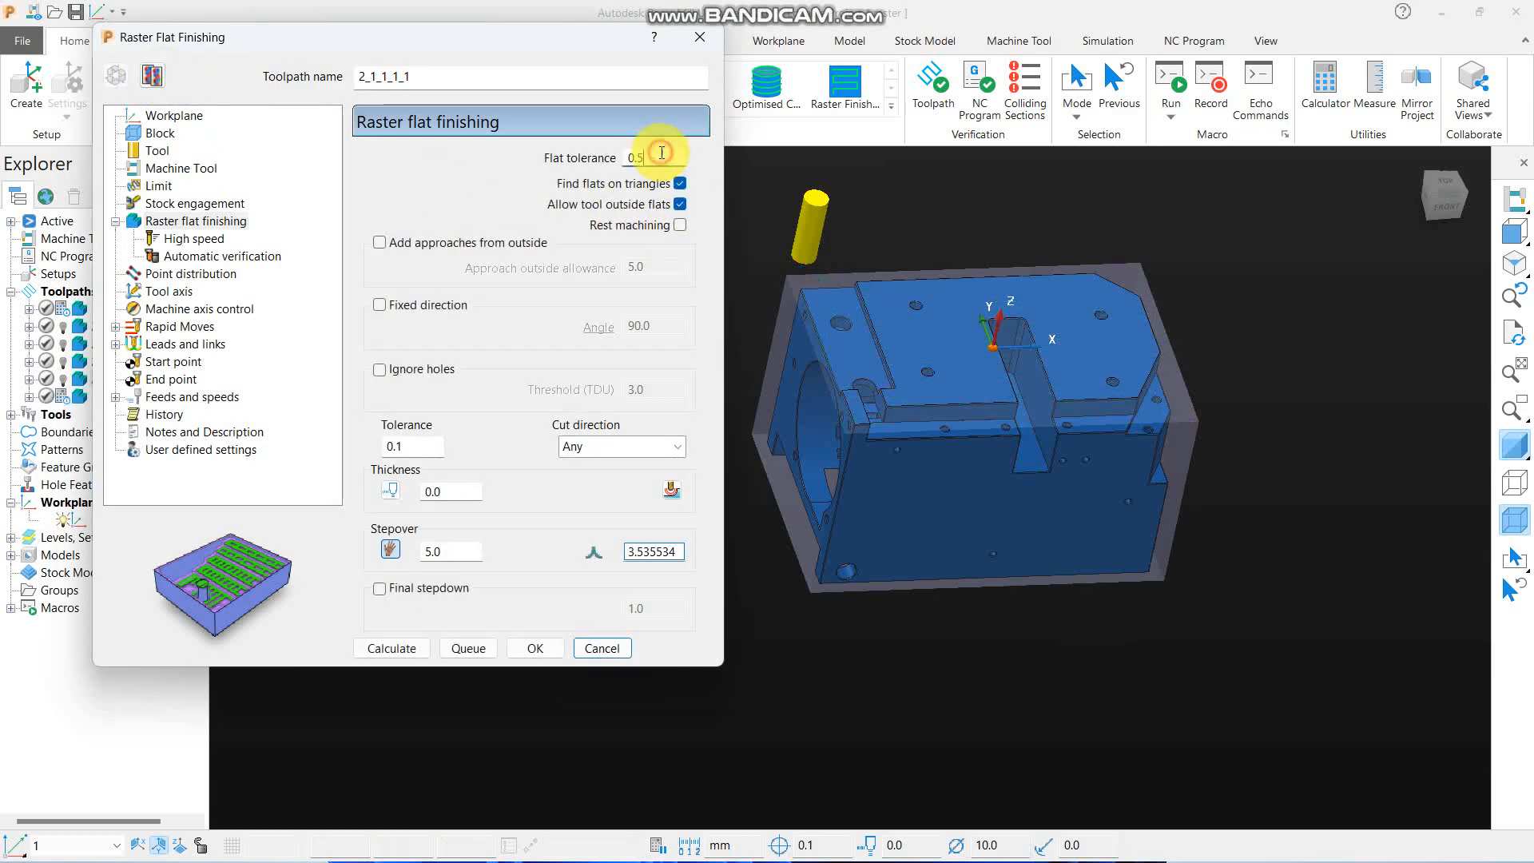
pyautogui.write('.6')
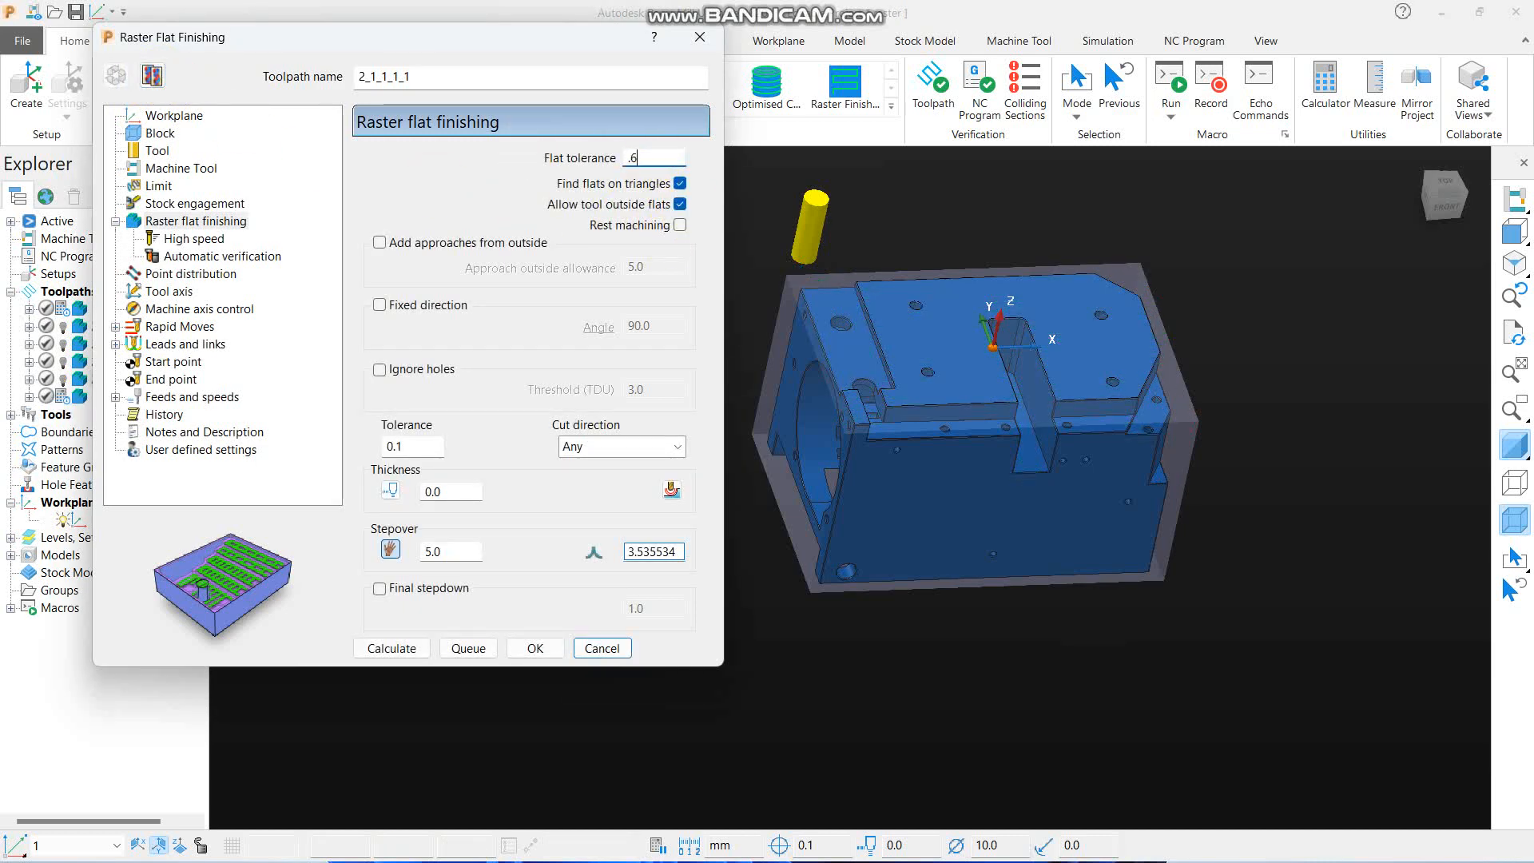
pyautogui.click(391, 648)
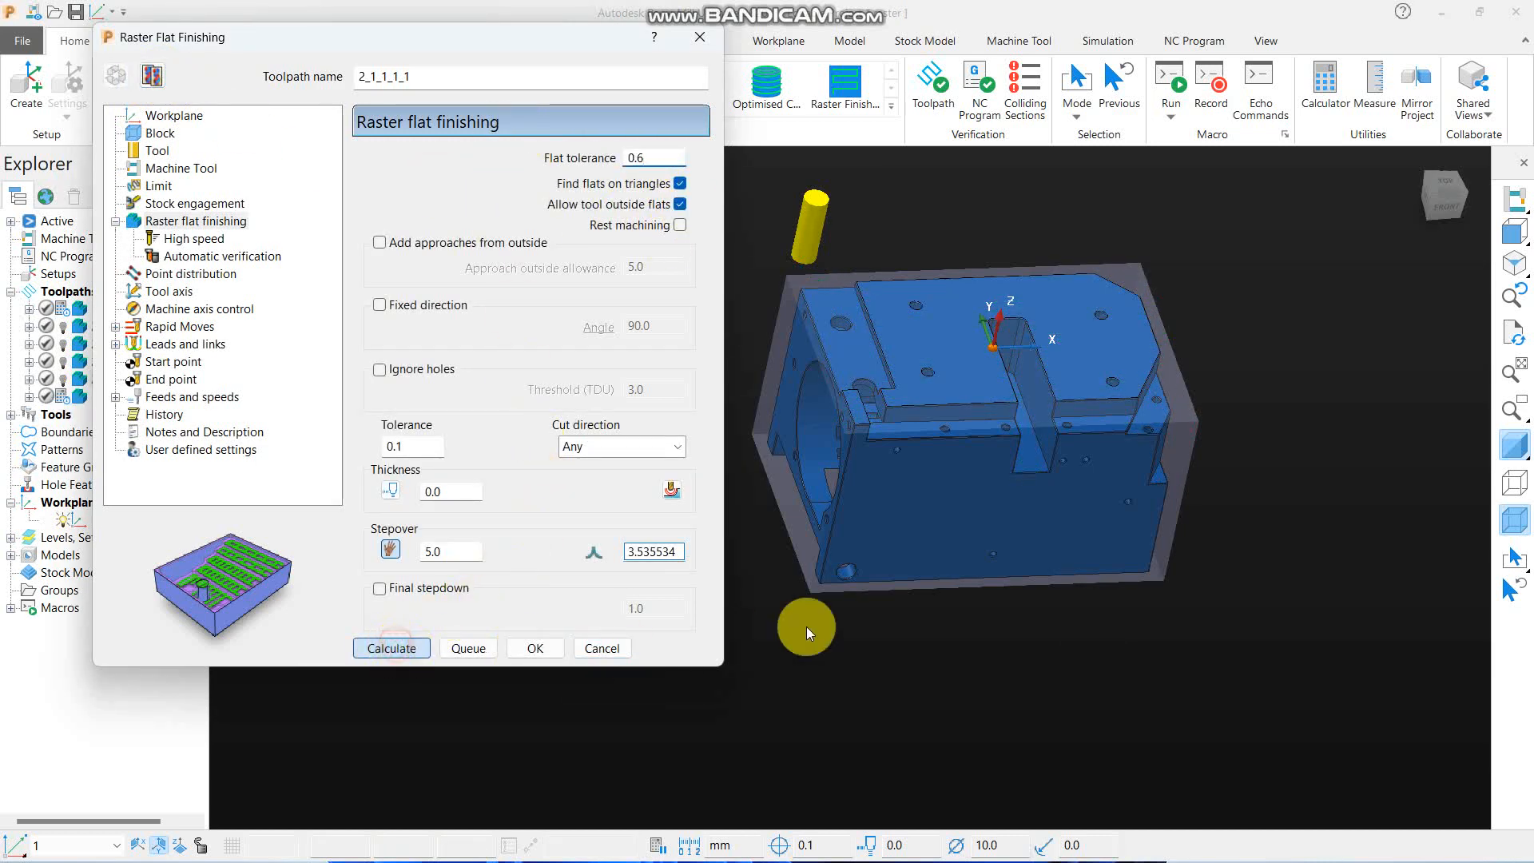
pyautogui.scroll(5, 942, 428)
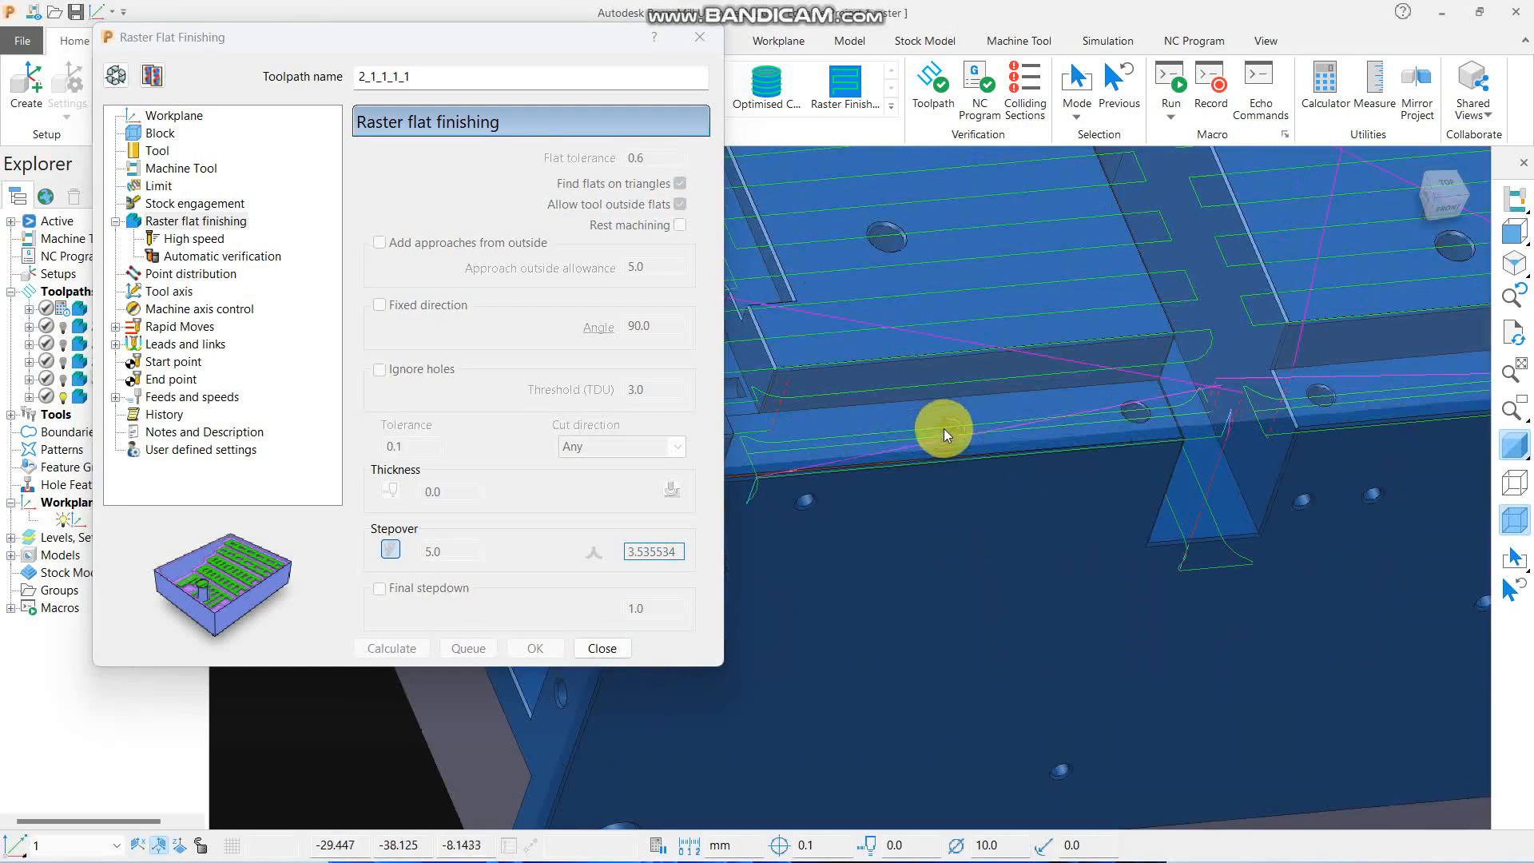
pyautogui.scroll(-5, 976, 425)
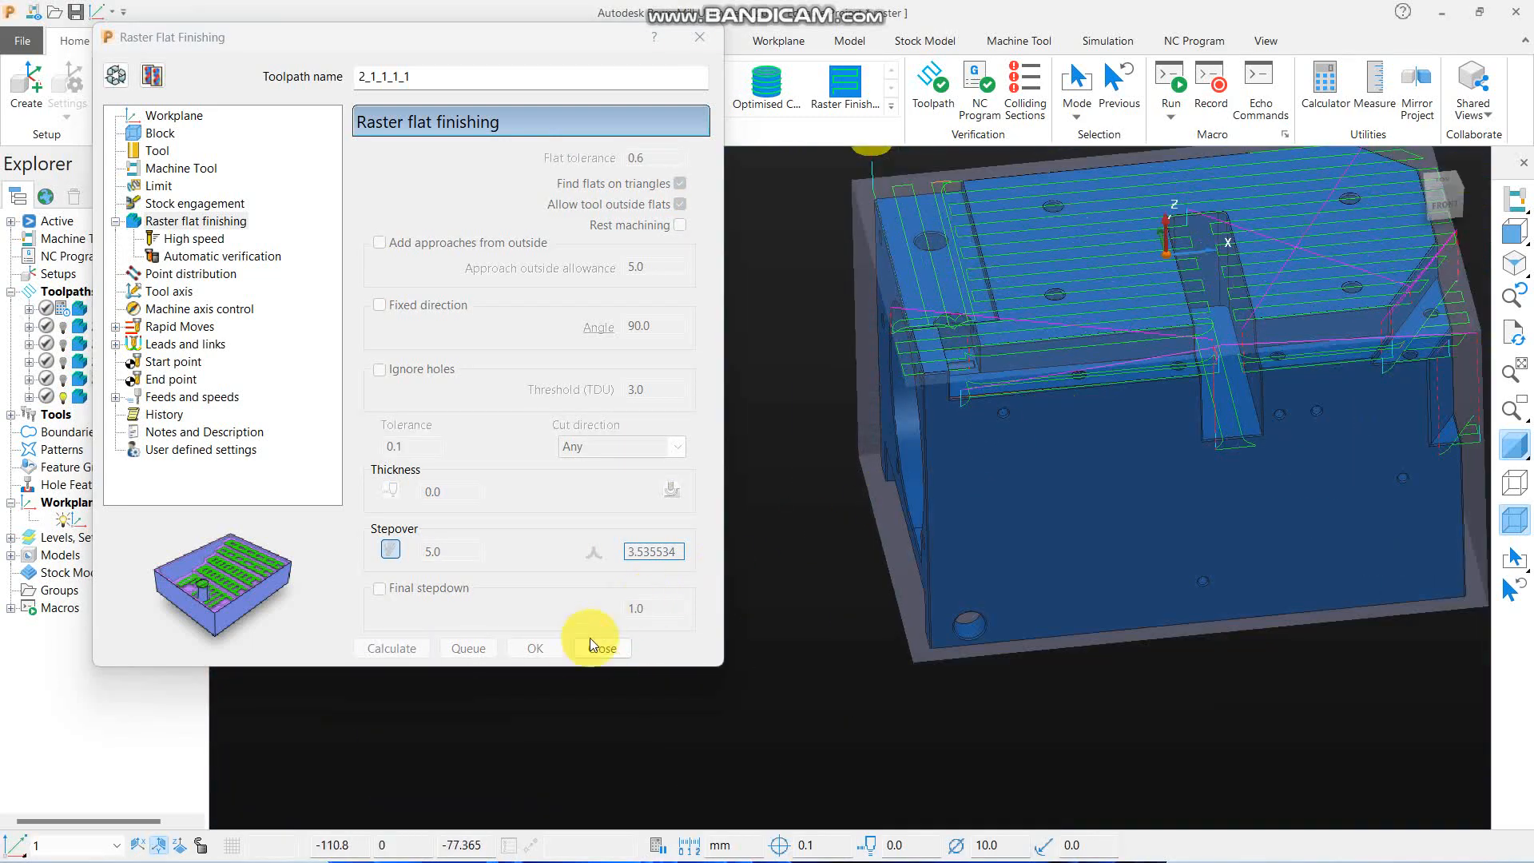
pyautogui.click(602, 648)
# - Activate toolpath 2_1_1_1 and compare its front ledge passes with those of 2_1_1_1_1, with the part's shading turned off
pyautogui.doubleClick(81, 380)
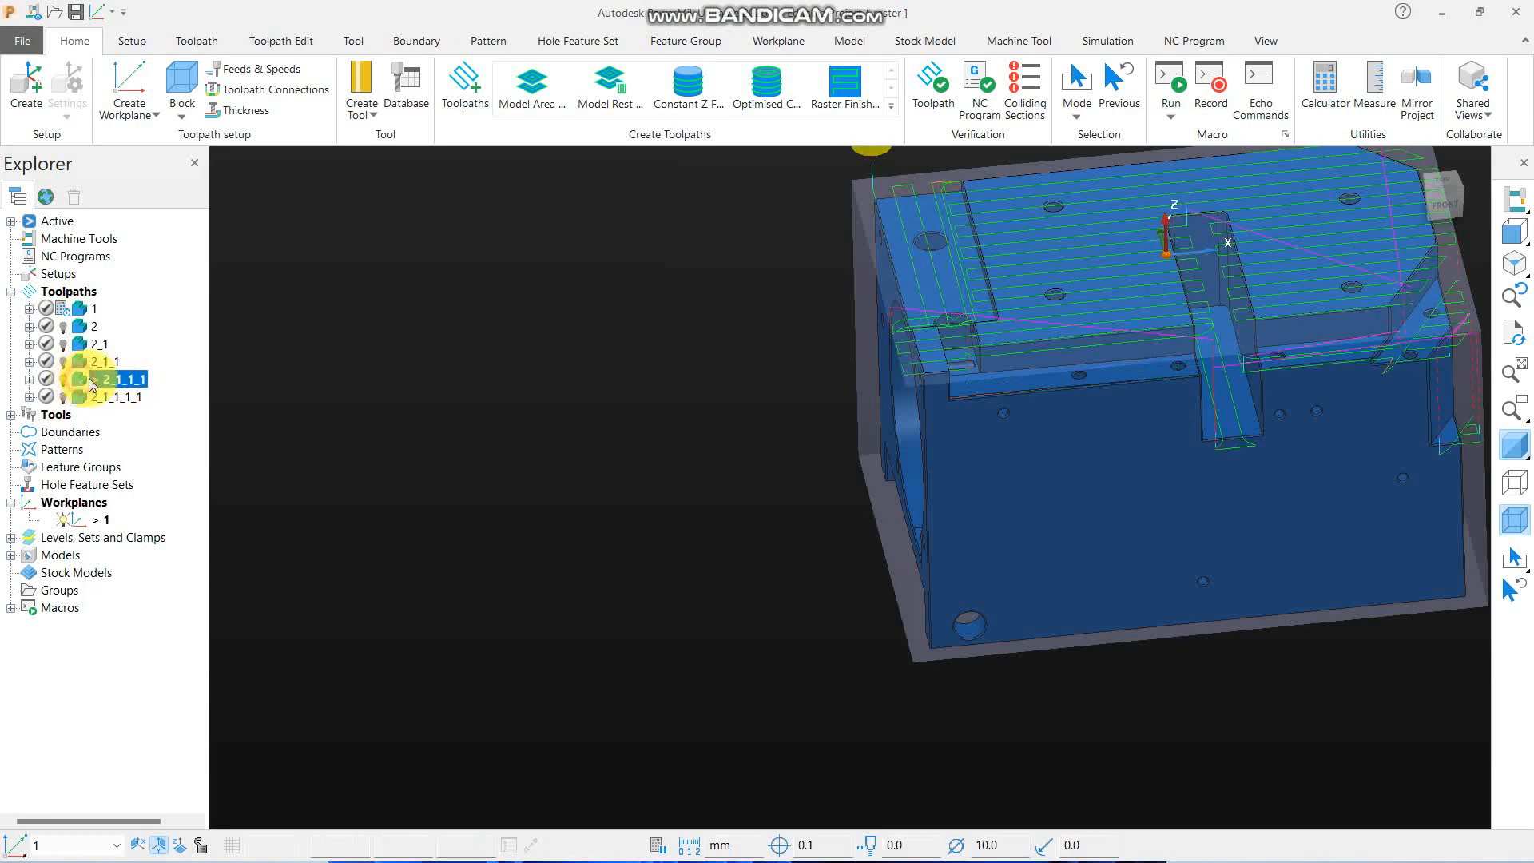
pyautogui.scroll(5, 1177, 416)
pyautogui.scroll(-5, 696, 393)
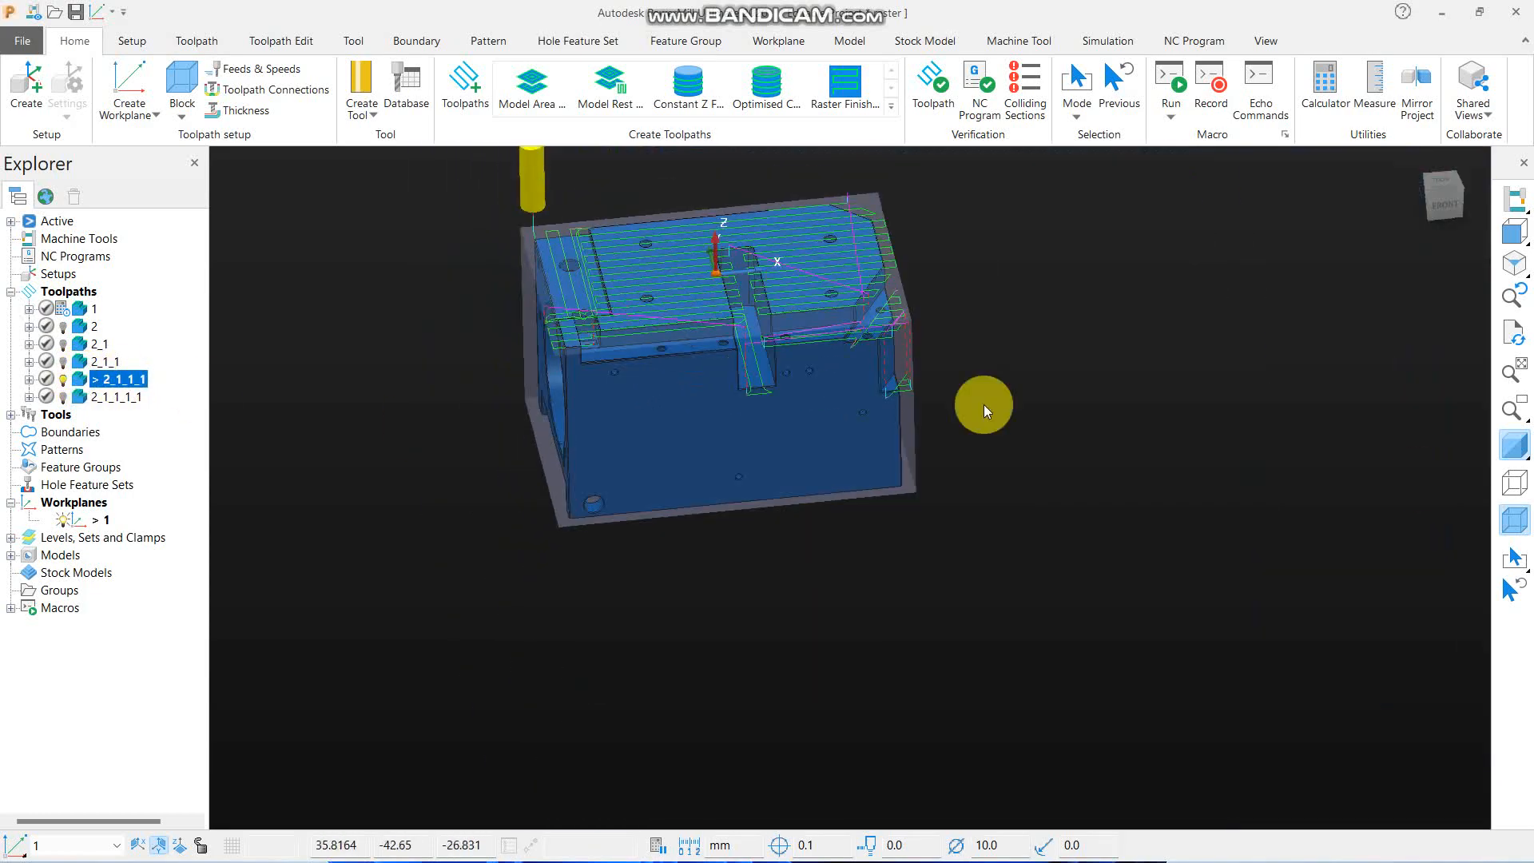
pyautogui.click(1514, 445)
pyautogui.scroll(5, 684, 330)
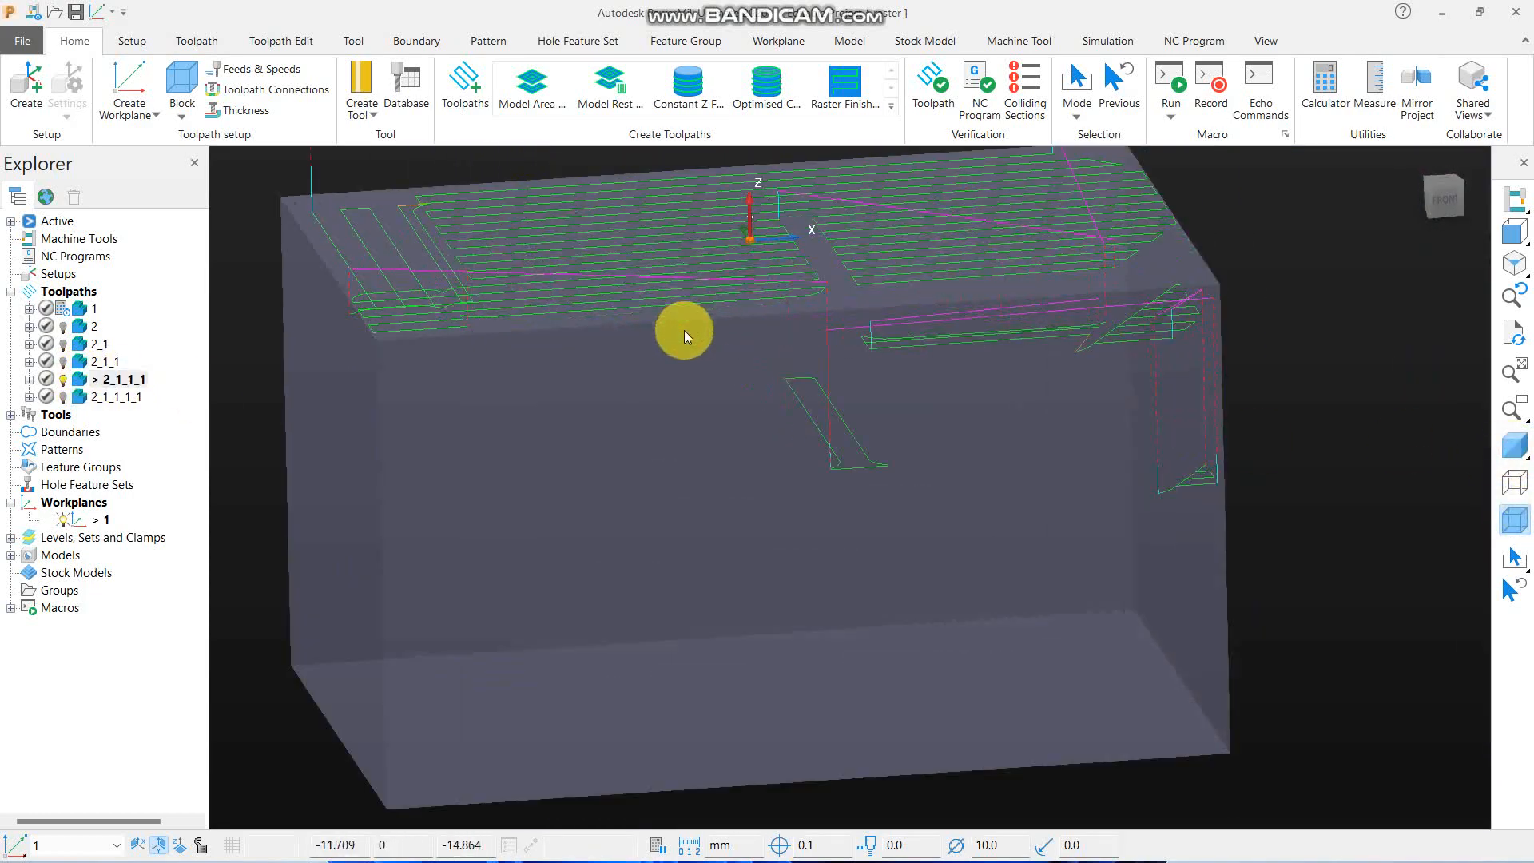
pyautogui.doubleClick(83, 398)
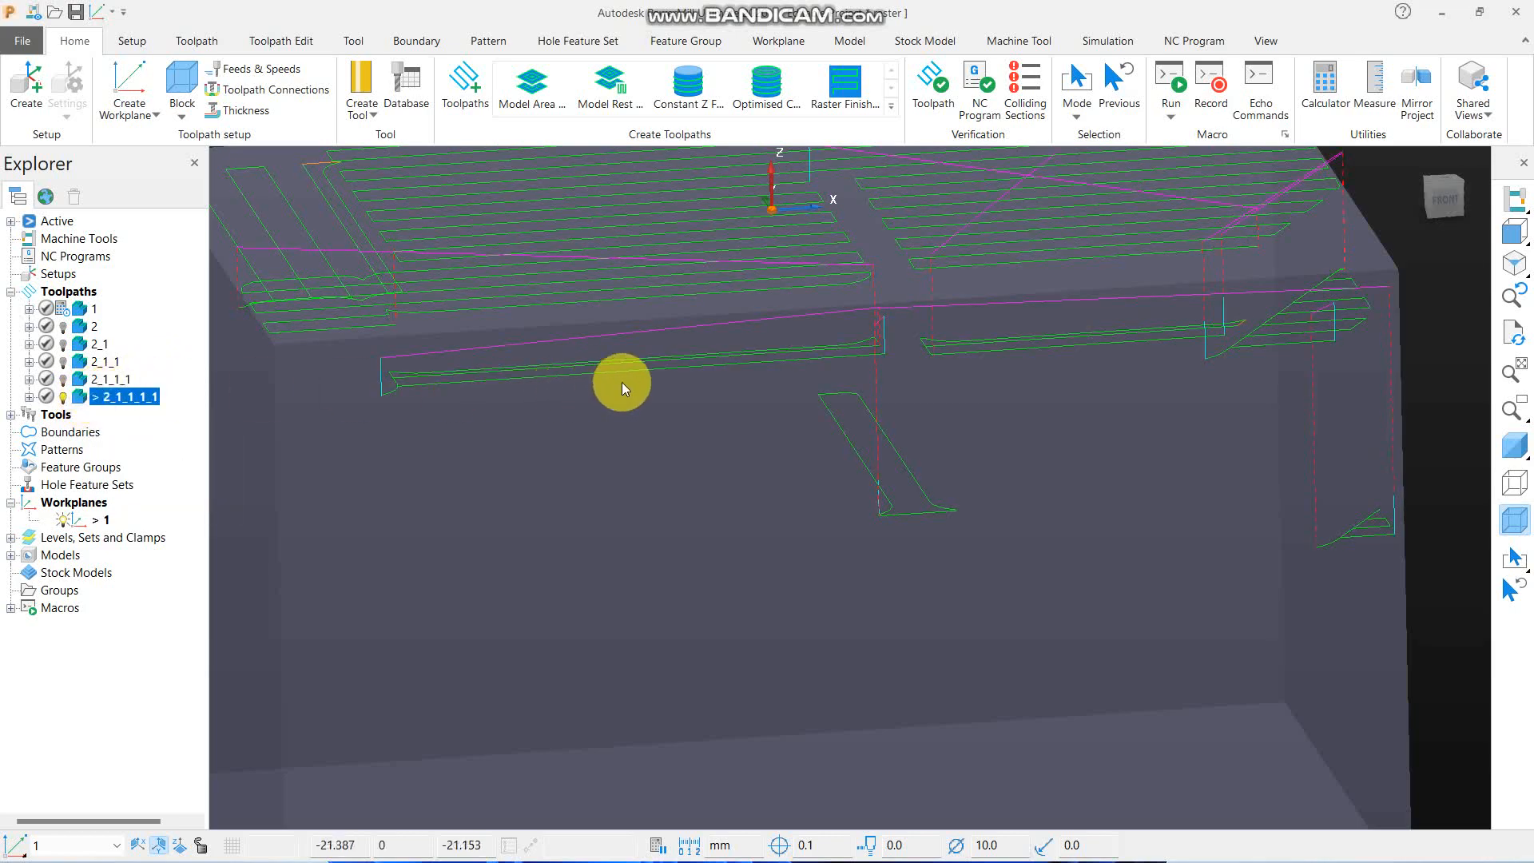
pyautogui.moveTo(622, 382); pyautogui.dragTo(649, 295, button='middle')
pyautogui.scroll(-4, 620, 390)
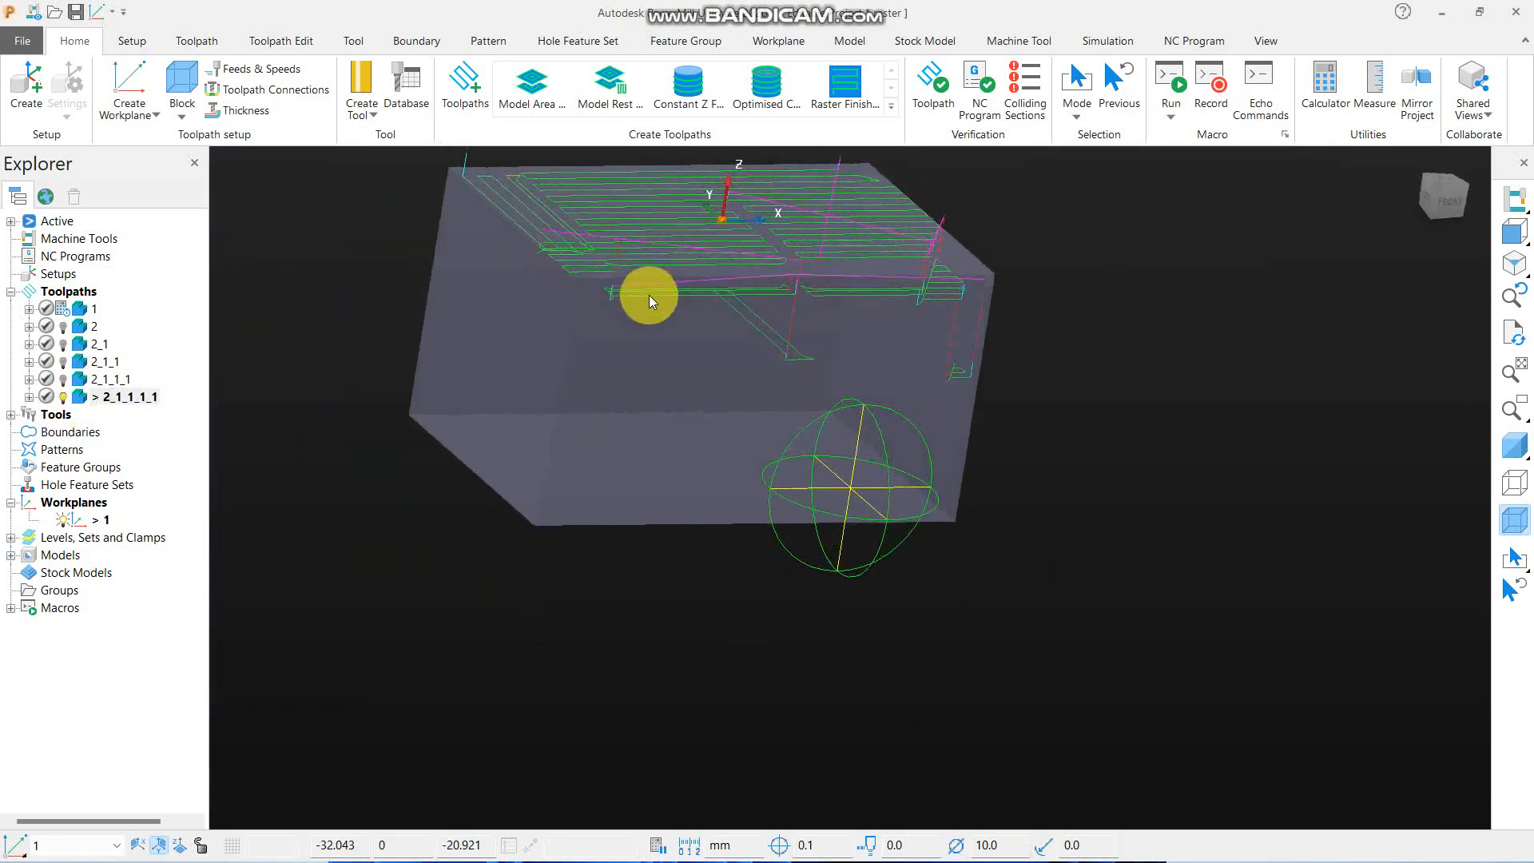
# - Examine the ledge passes of toolpath 2_1_1_1_1 from the front, and reactivate toolpath 2_1_1_1 with the part shaded
pyautogui.click(1514, 232)
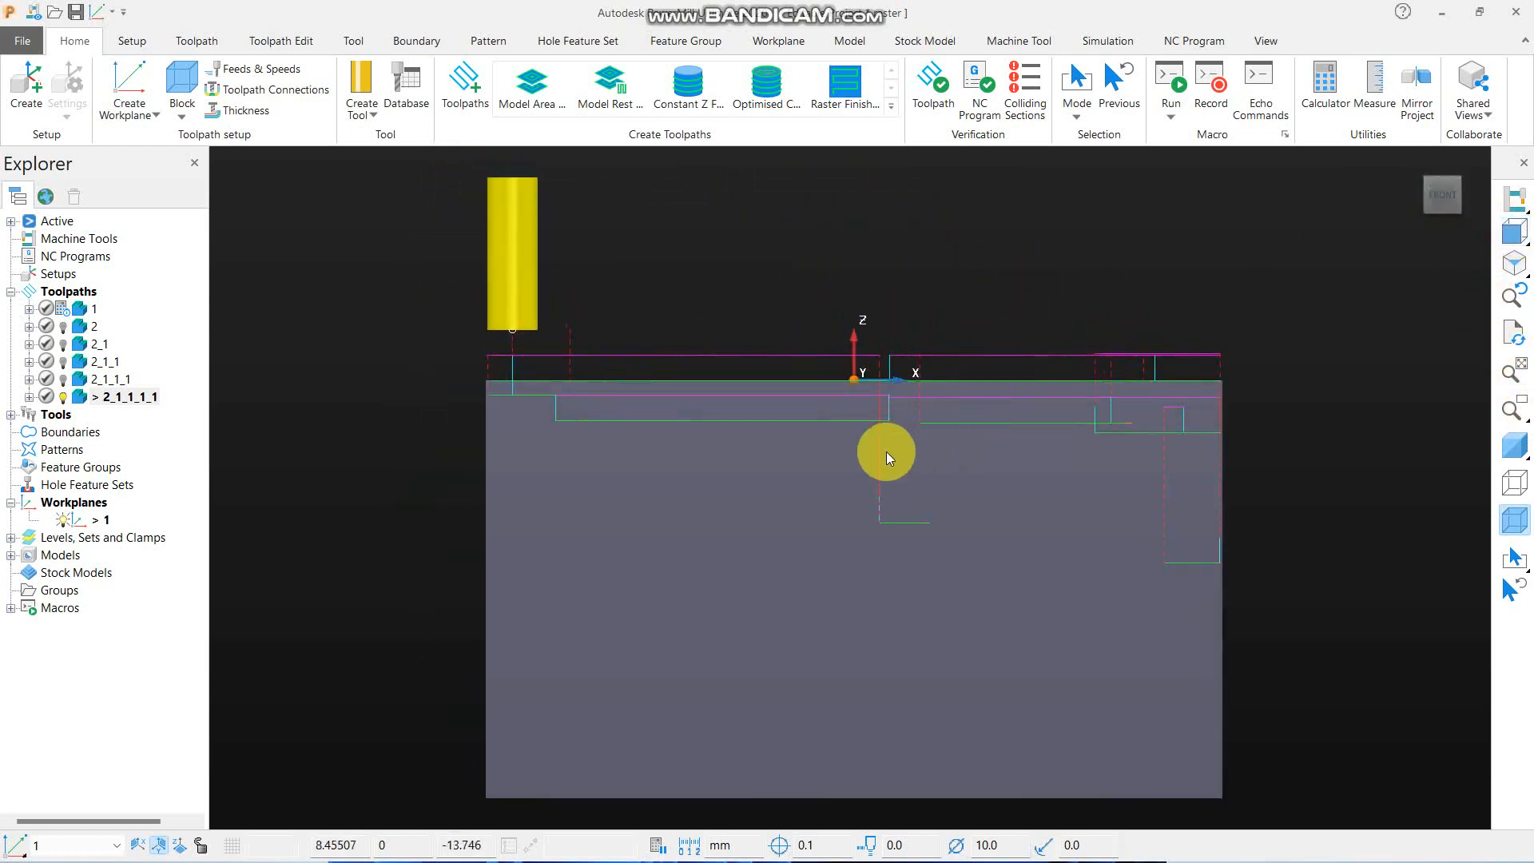
pyautogui.scroll(3, 885, 452)
pyautogui.scroll(-4, 743, 411)
pyautogui.moveTo(686, 404); pyautogui.dragTo(778, 512, button='middle')
pyautogui.doubleClick(116, 378)
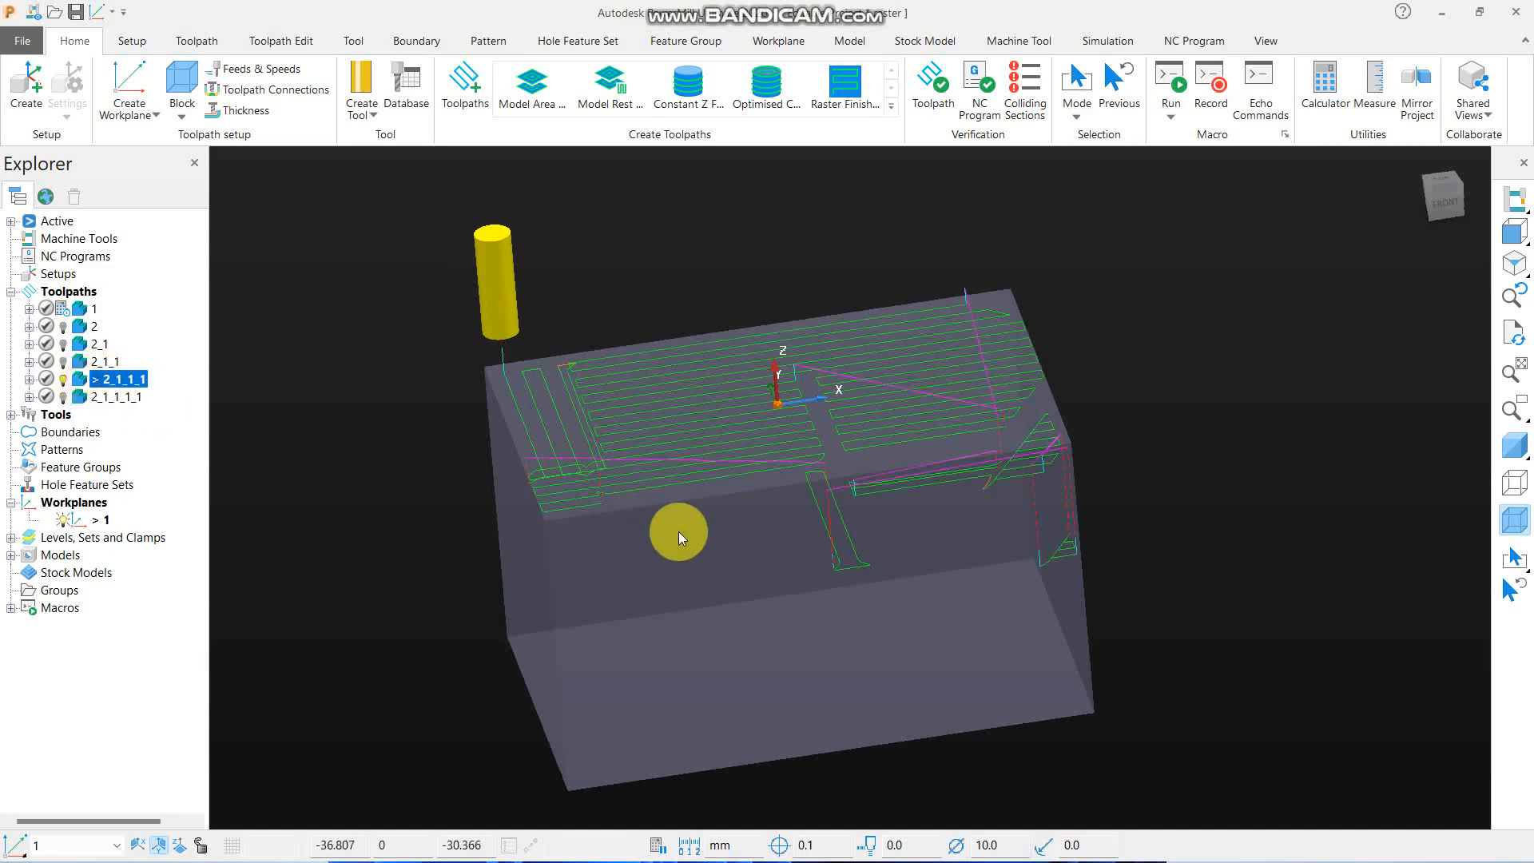
pyautogui.moveTo(678, 530); pyautogui.dragTo(708, 453, button='middle')
pyautogui.click(1514, 445)
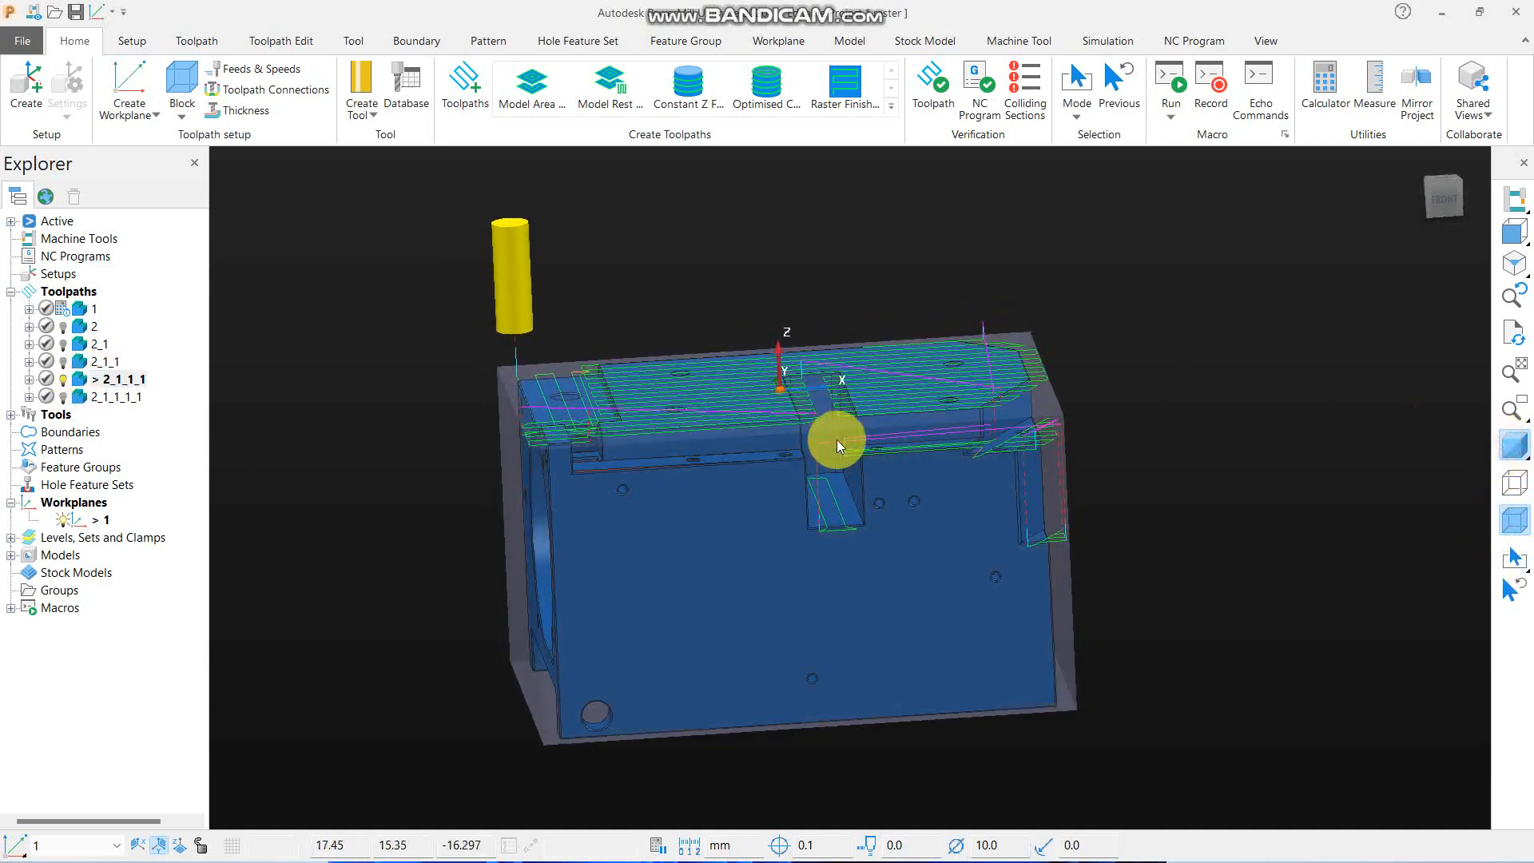
pyautogui.moveTo(837, 441); pyautogui.dragTo(767, 573, button='middle')
pyautogui.scroll(-4, 531, 435)
# - Delete toolpath 1
pyautogui.rightClick(89, 310)
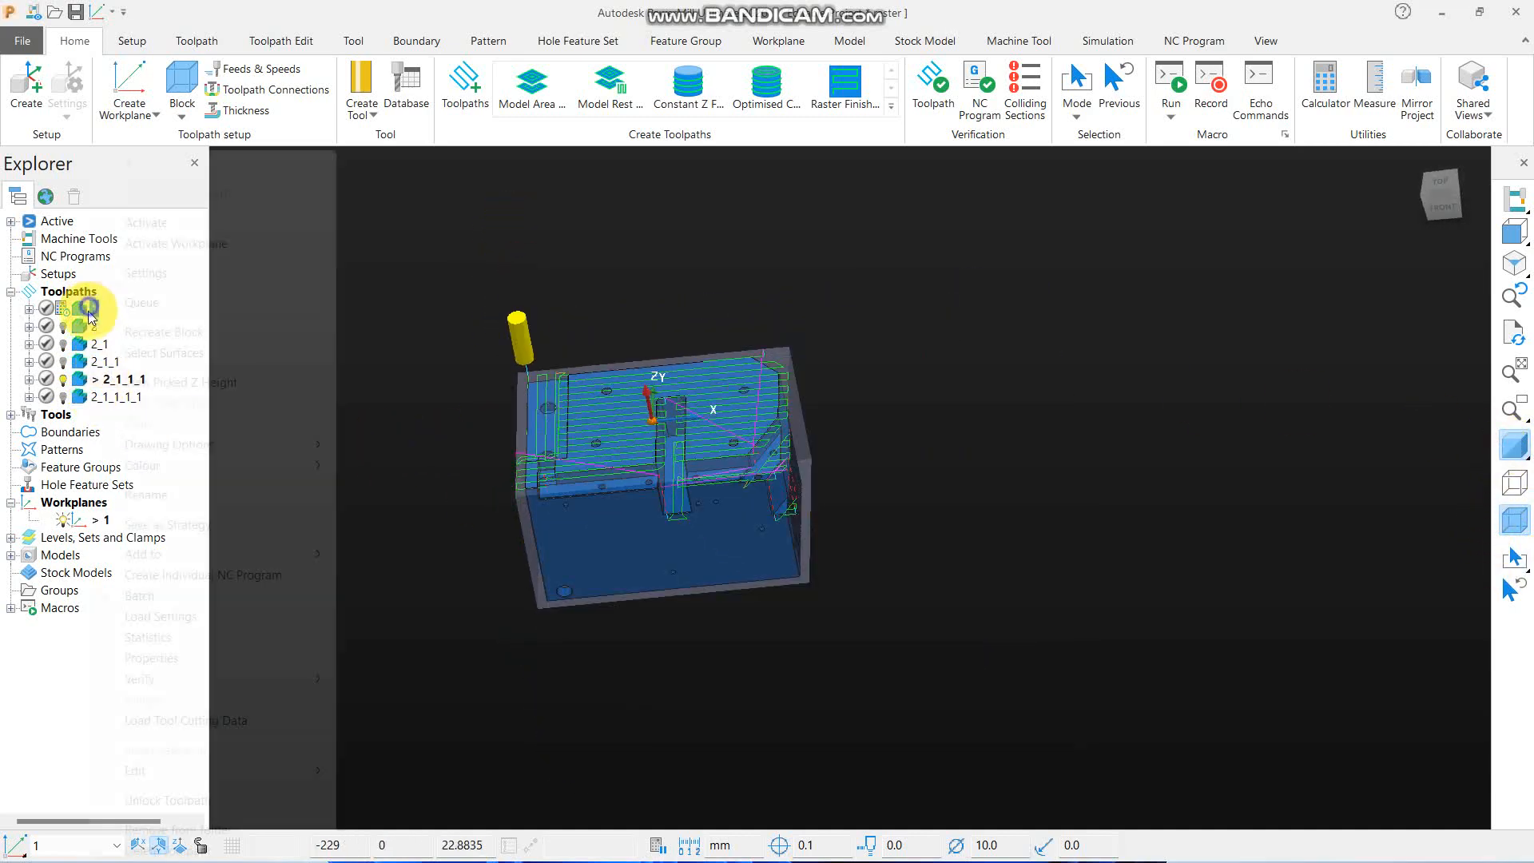
pyautogui.click(232, 849)
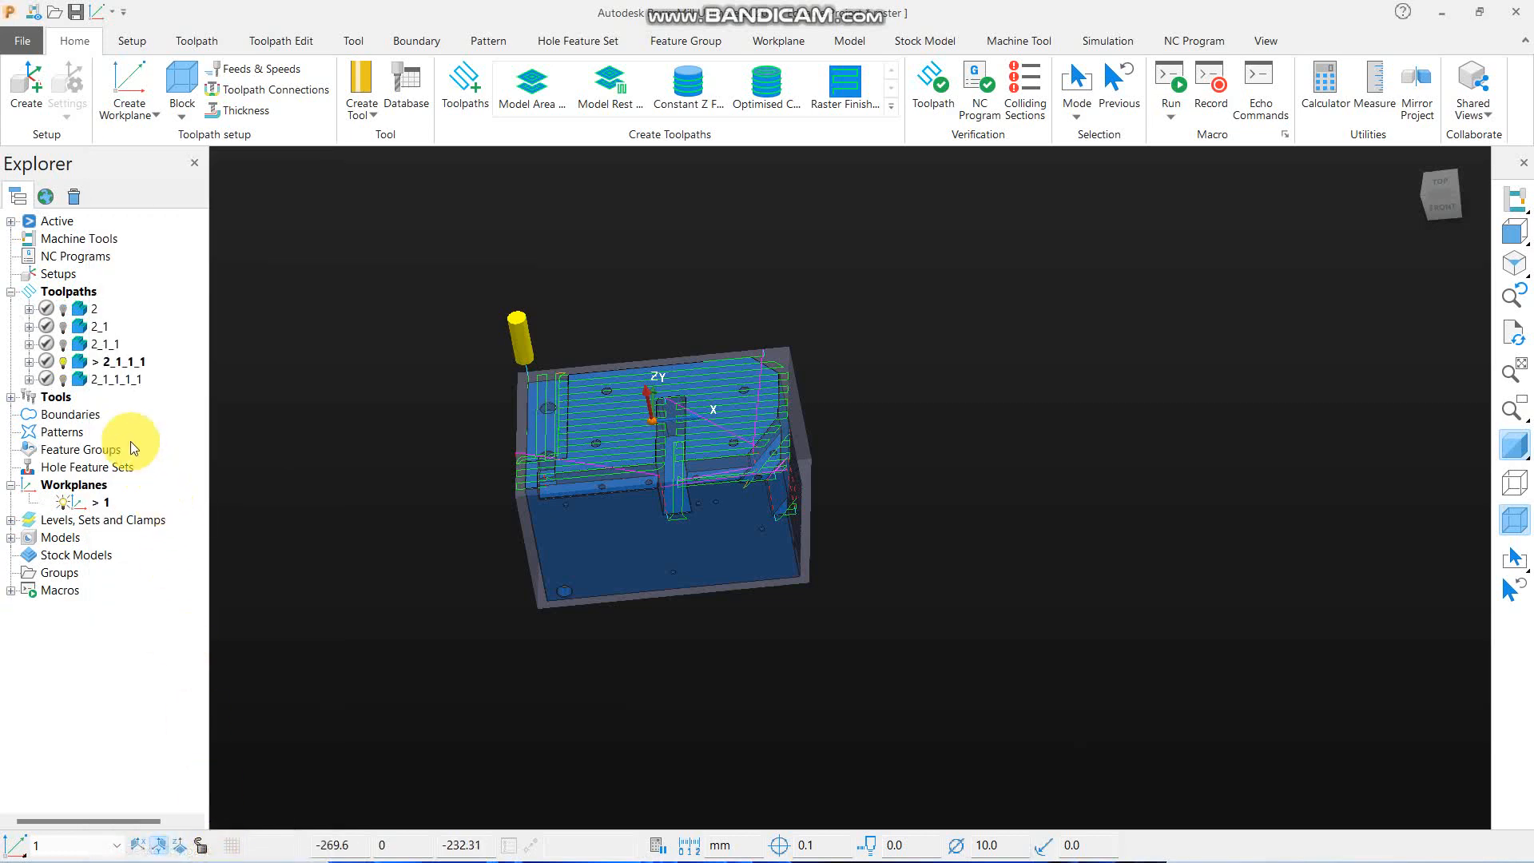
# - Activate toolpath 2_1_1_1_1 and create an editable copy of it from its settings
pyautogui.rightClick(96, 380)
pyautogui.click(112, 219)
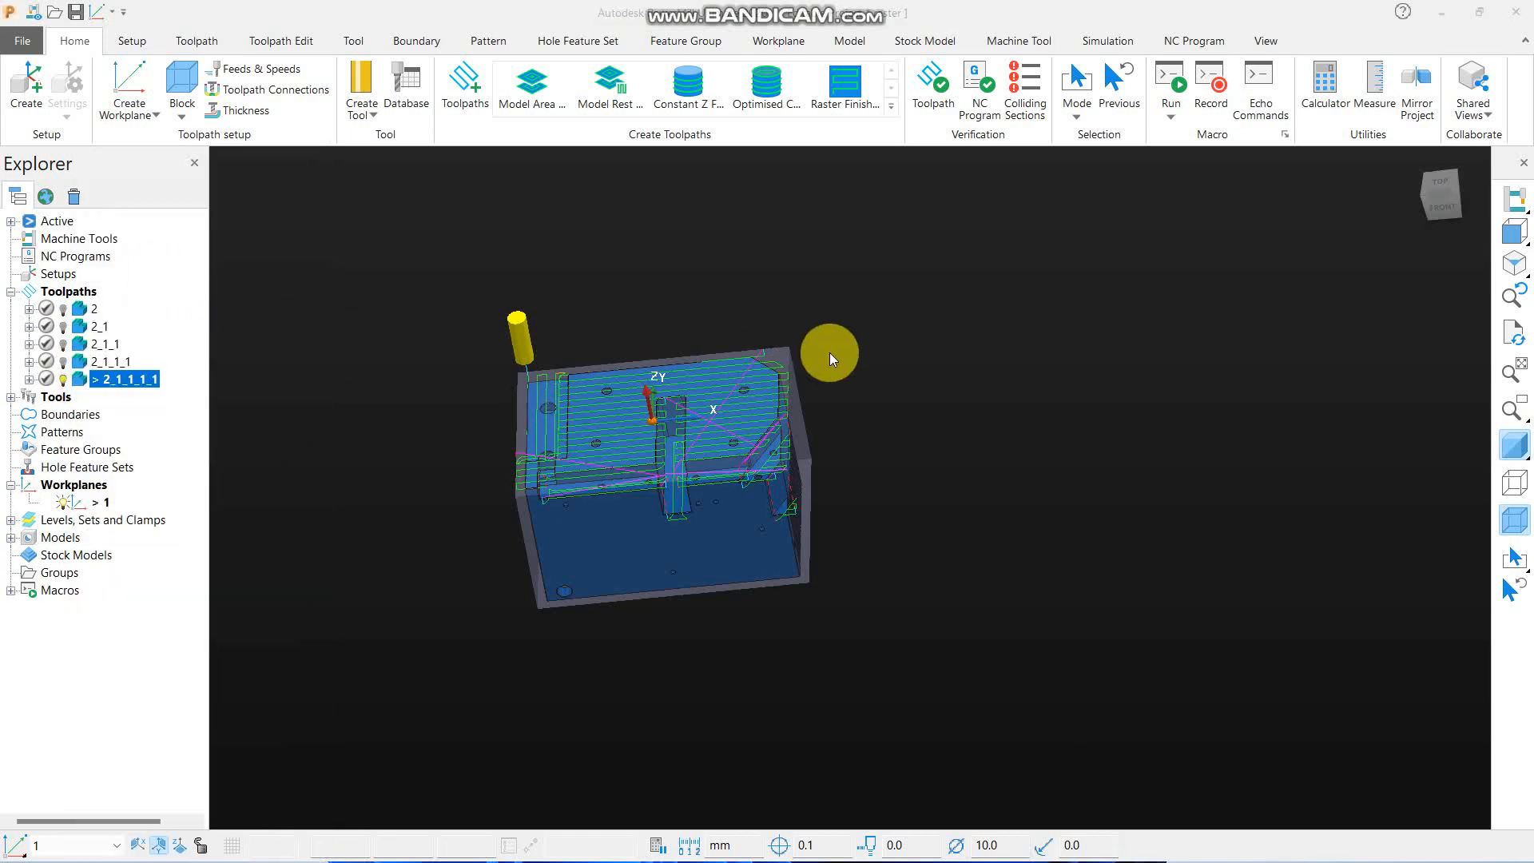
pyautogui.moveTo(461, 35); pyautogui.dragTo(474, 34)
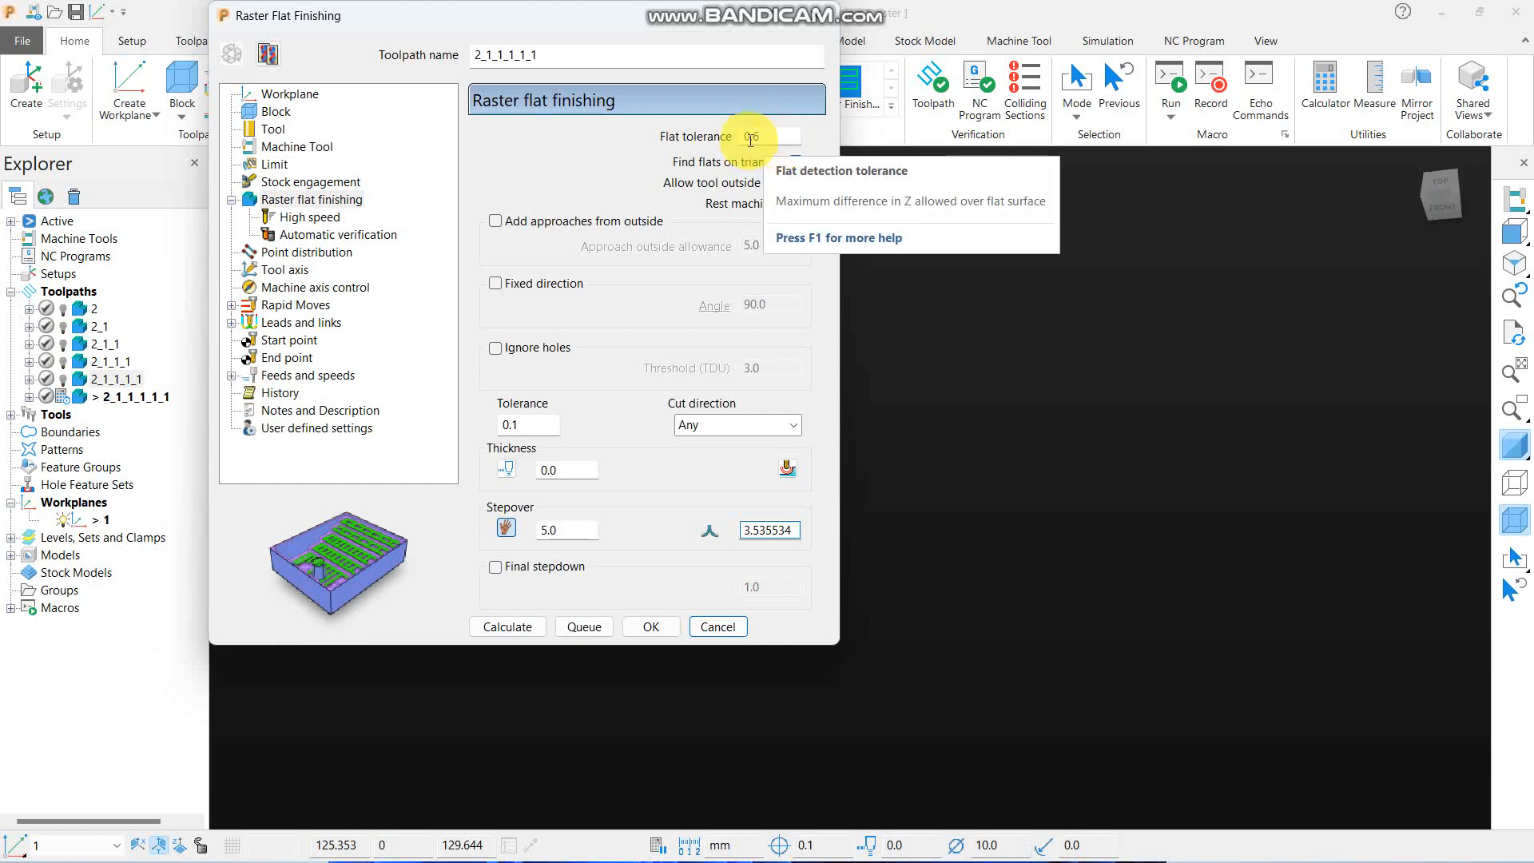
# - Examine the part's upper flat surfaces and front ledge from several angles alongside the flat detection options
pyautogui.scroll(-4, 1158, 364)
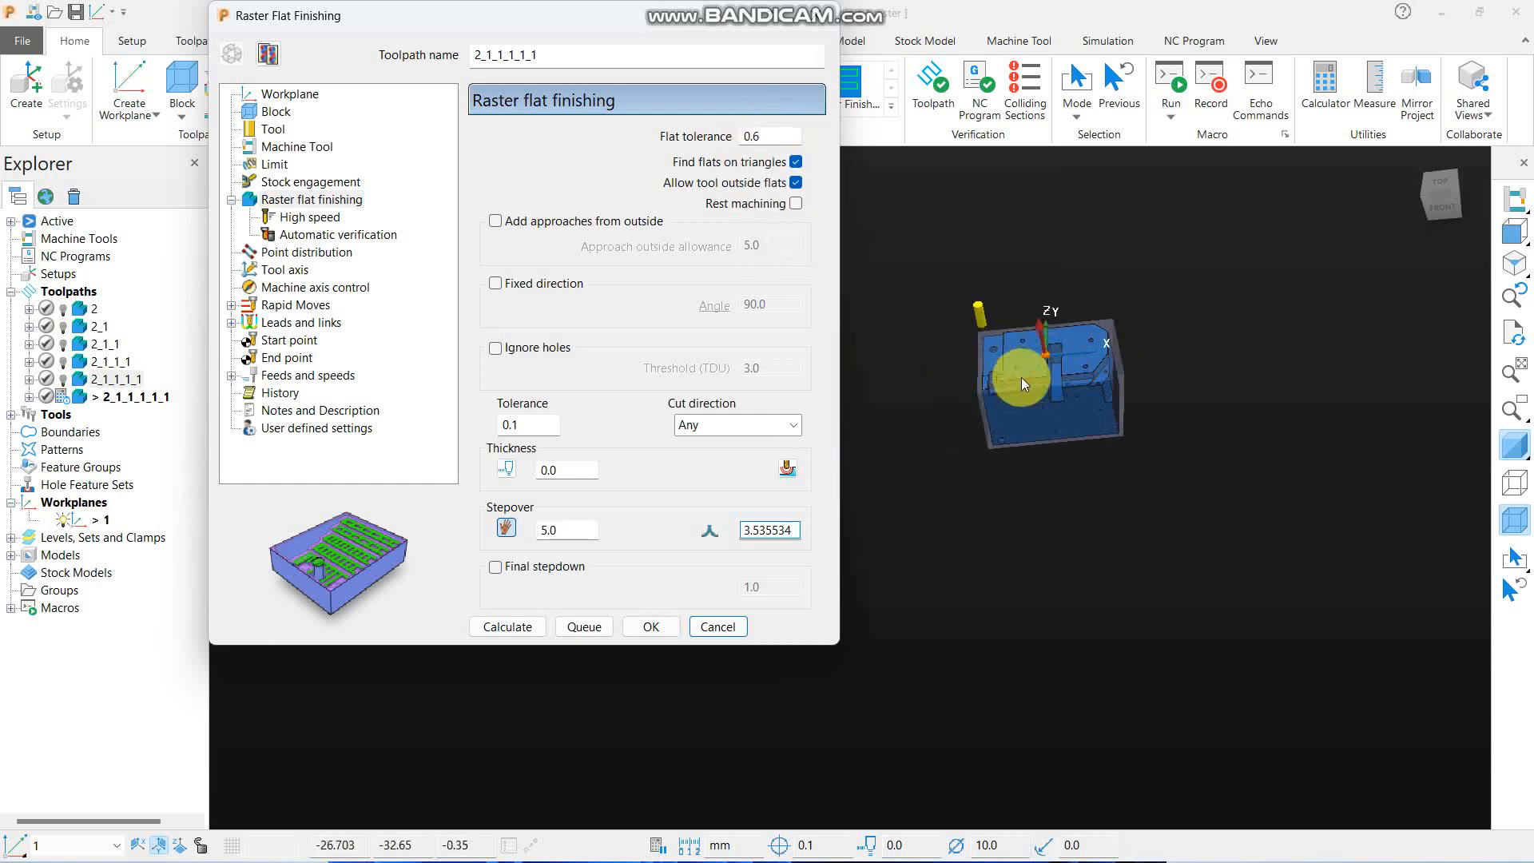
pyautogui.scroll(4, 1023, 377)
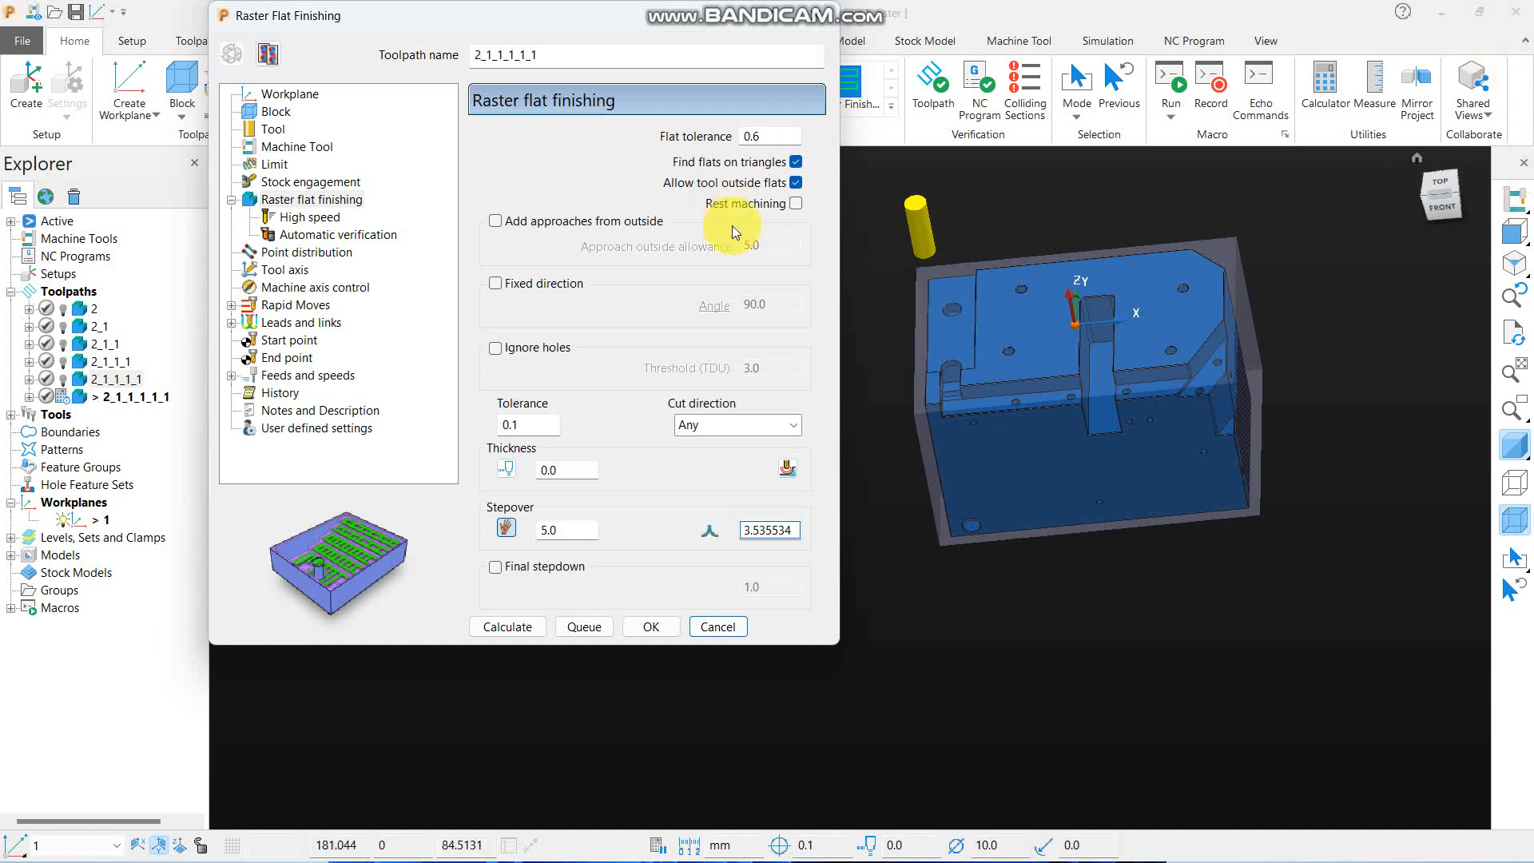
pyautogui.moveTo(1057, 394); pyautogui.dragTo(1110, 404, button='middle')
pyautogui.moveTo(1516, 246)
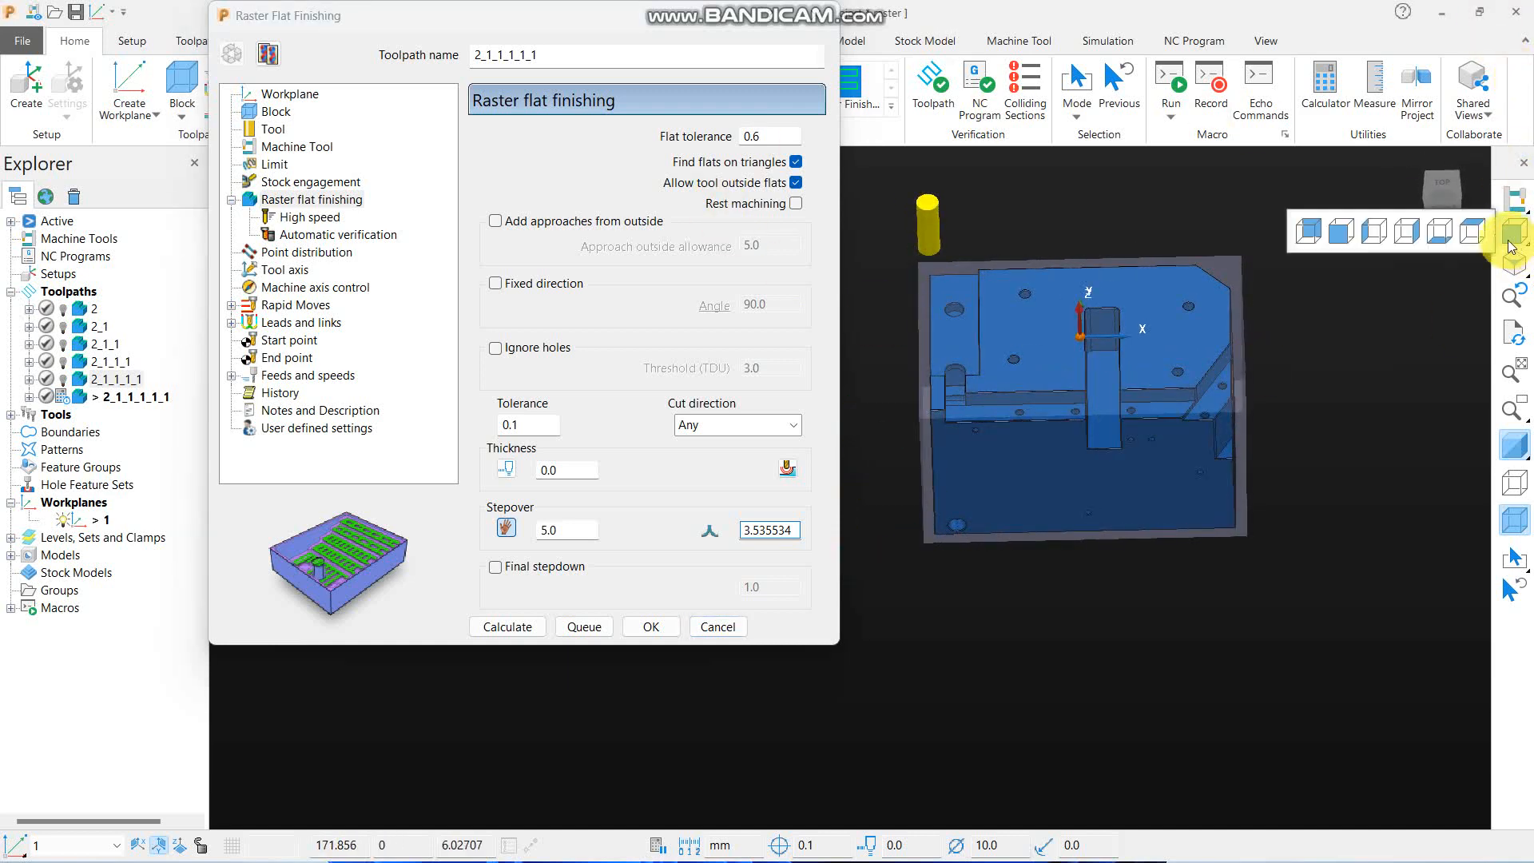
pyautogui.click(1478, 239)
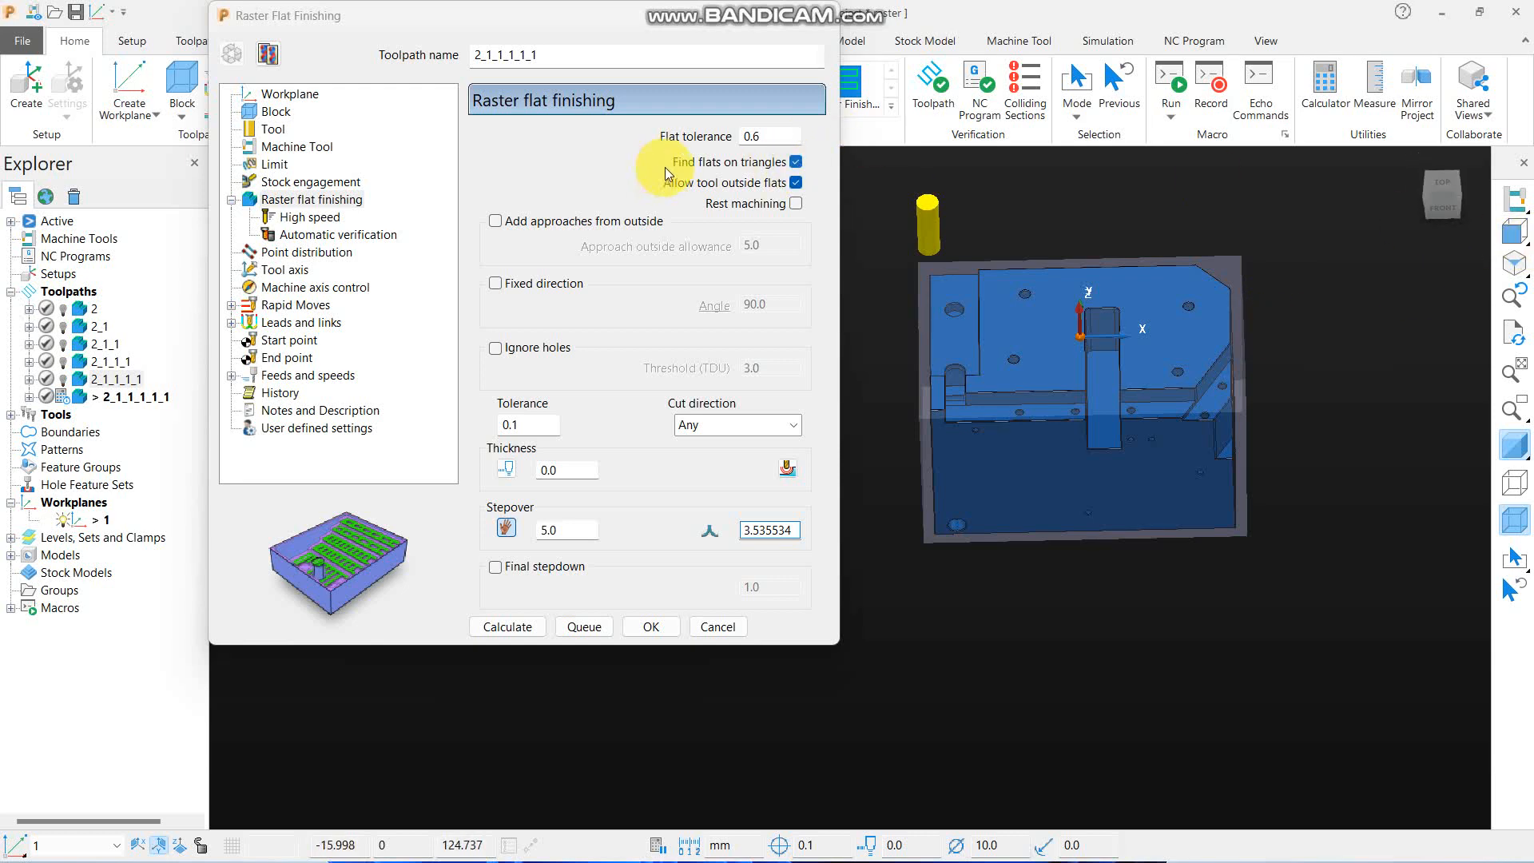
pyautogui.moveTo(919, 287); pyautogui.dragTo(1062, 438, button='middle')
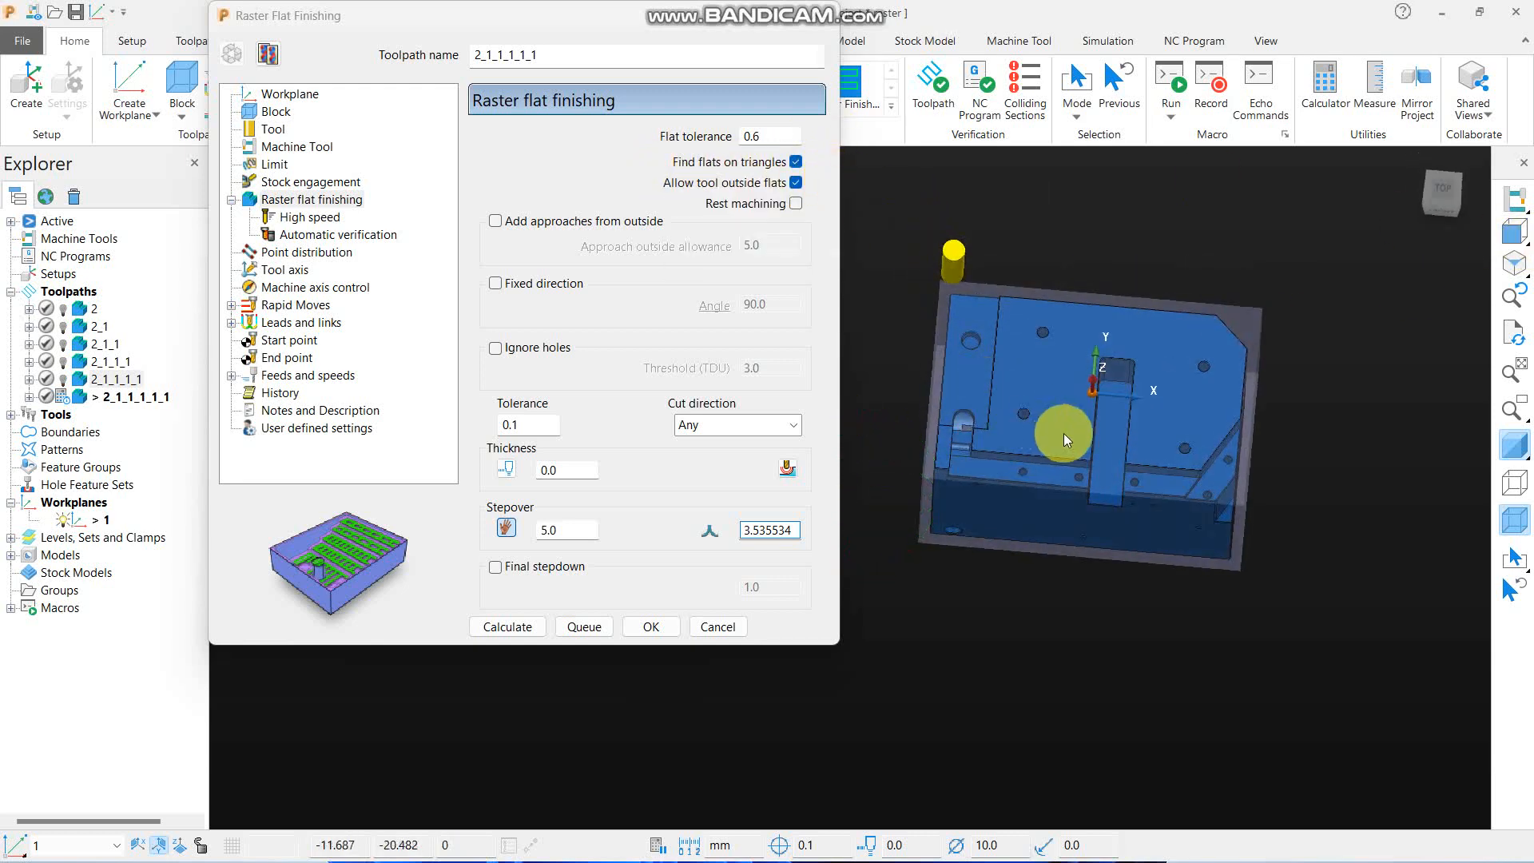
pyautogui.scroll(3, 1065, 436)
pyautogui.scroll(-3, 1128, 358)
pyautogui.moveTo(1283, 404); pyautogui.dragTo(1246, 343, button='middle')
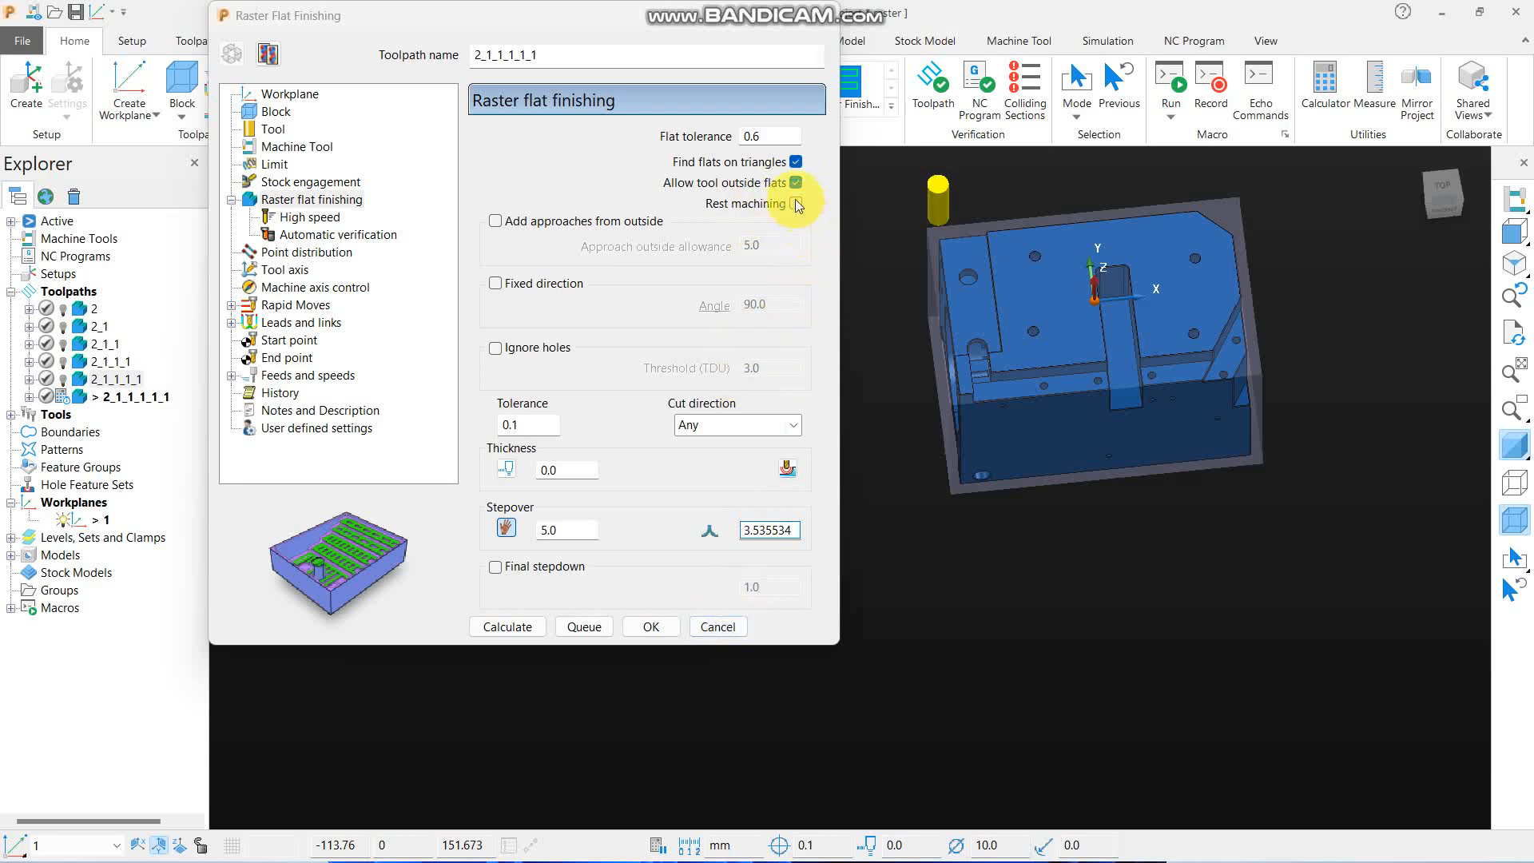
# - Calculate the copied raster flat finishing toolpath with flat tolerance 0.6, flats found on triangles and the tool allowed outside flats
pyautogui.click(529, 626)
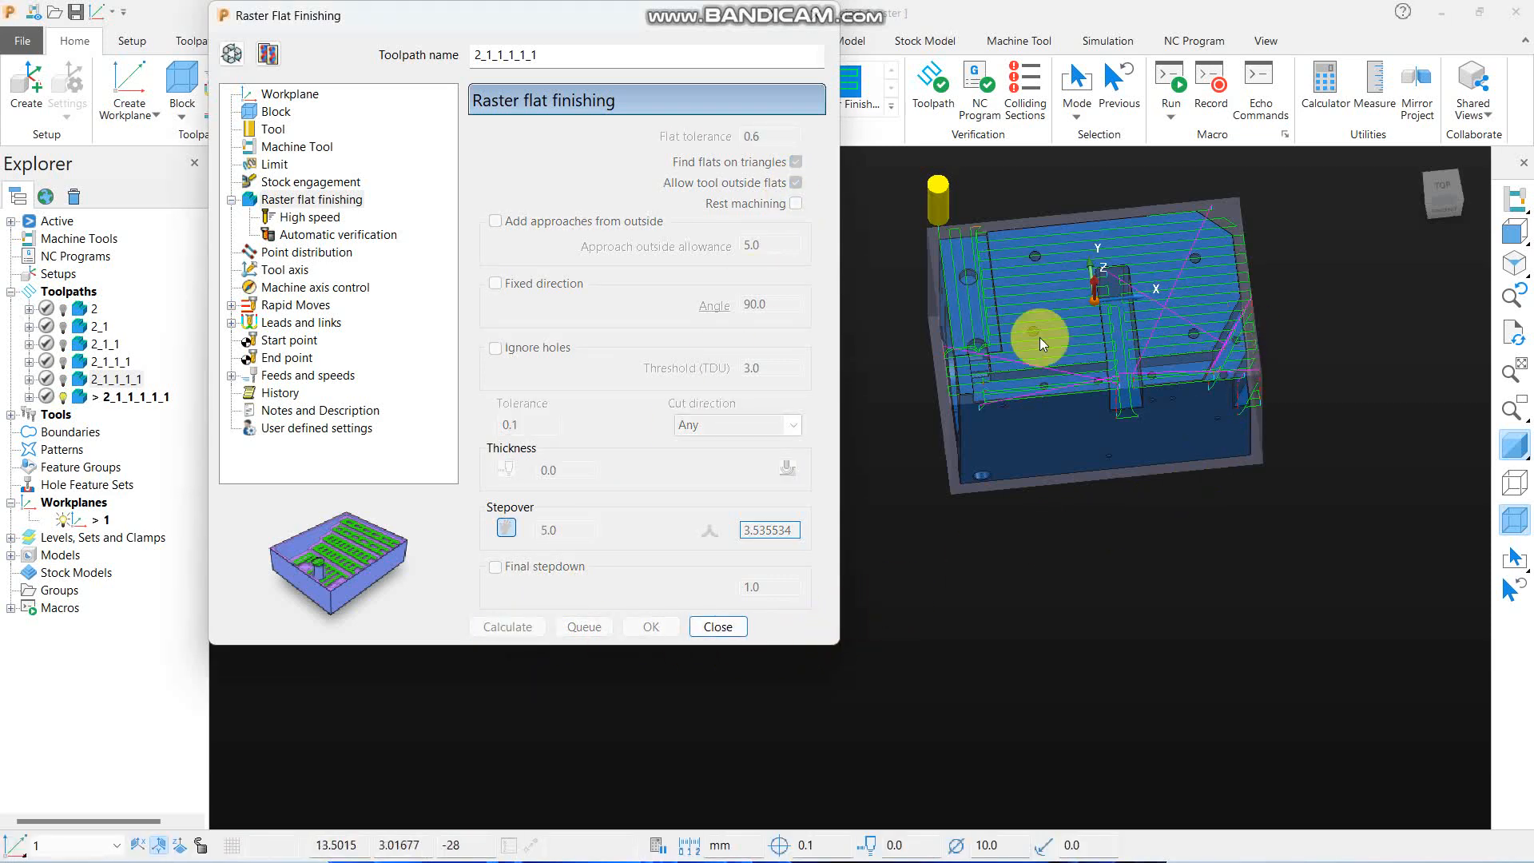
pyautogui.click(719, 628)
# - Examine how far the raster passes of toolpath 2_1_1_1_1_1 extend past the part's edges, in tilted, top and close-up views
pyautogui.scroll(5, 1193, 404)
pyautogui.scroll(-3, 682, 430)
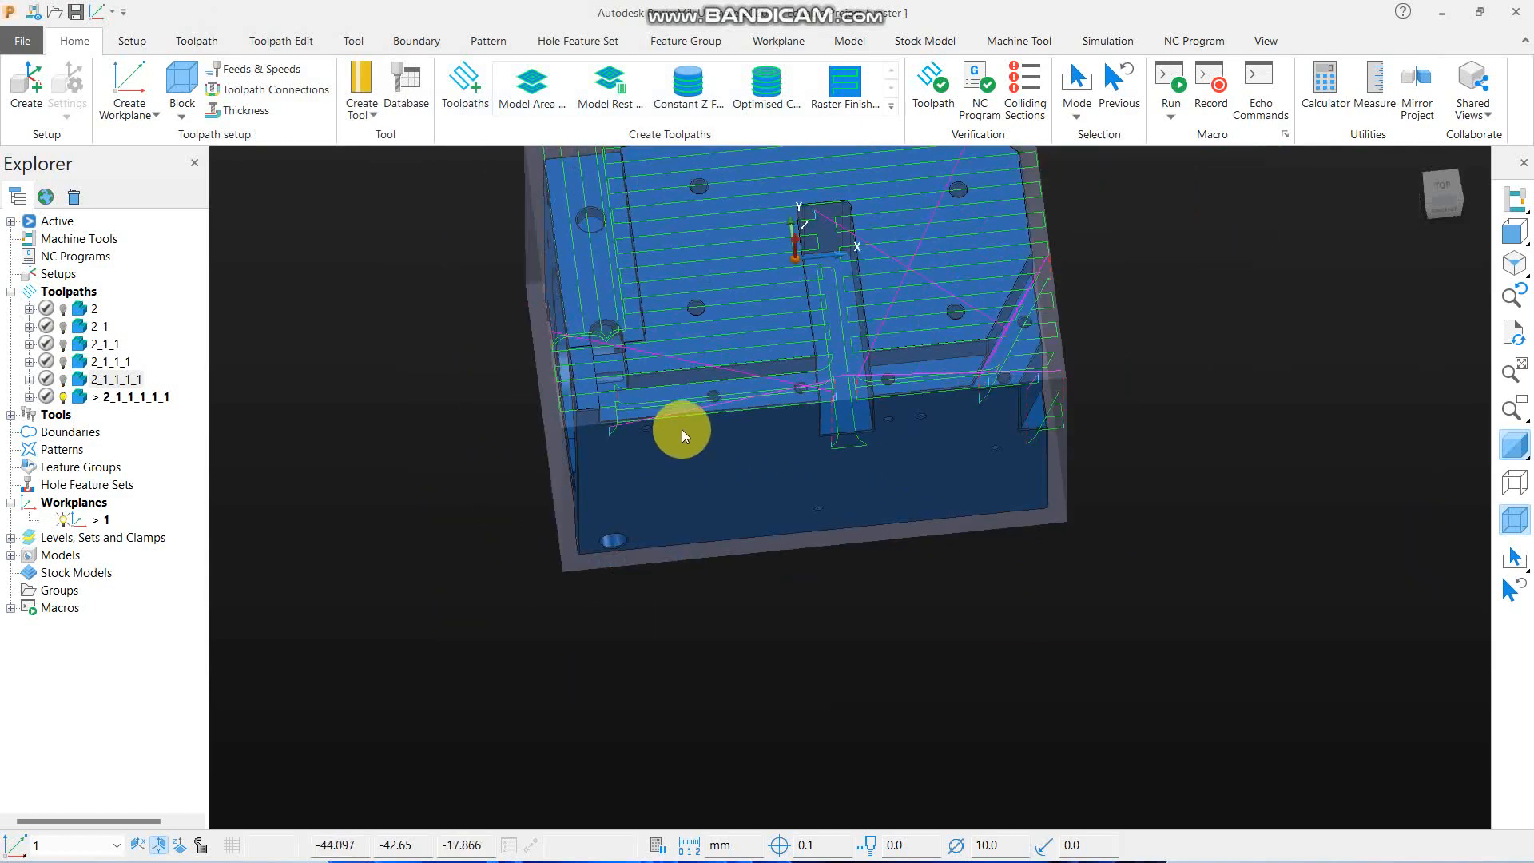
pyautogui.moveTo(940, 319); pyautogui.dragTo(945, 300, button='middle')
pyautogui.click(1519, 284)
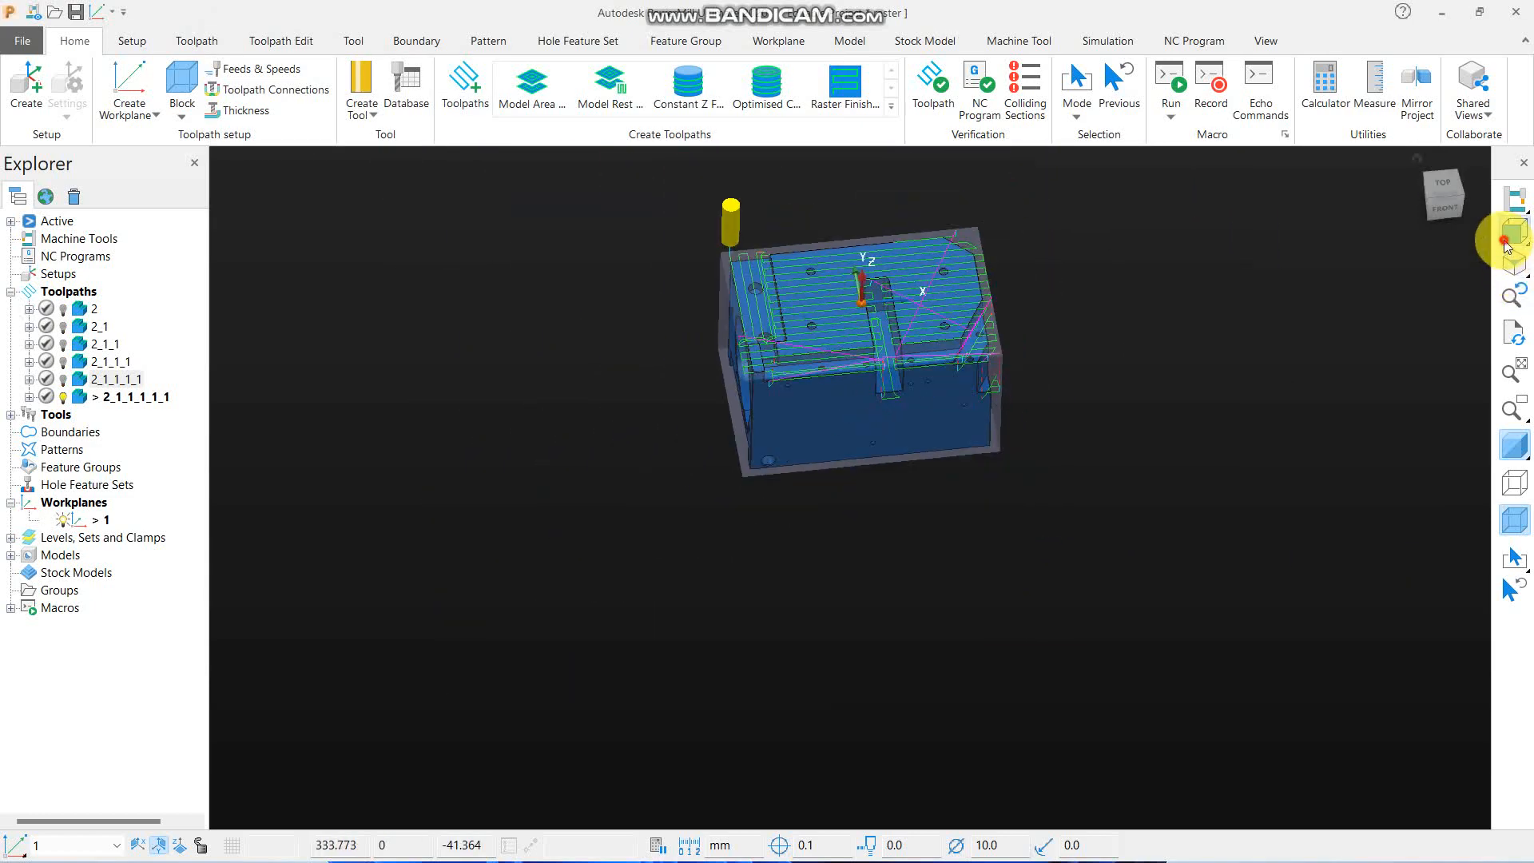
pyautogui.click(1514, 232)
pyautogui.click(1479, 233)
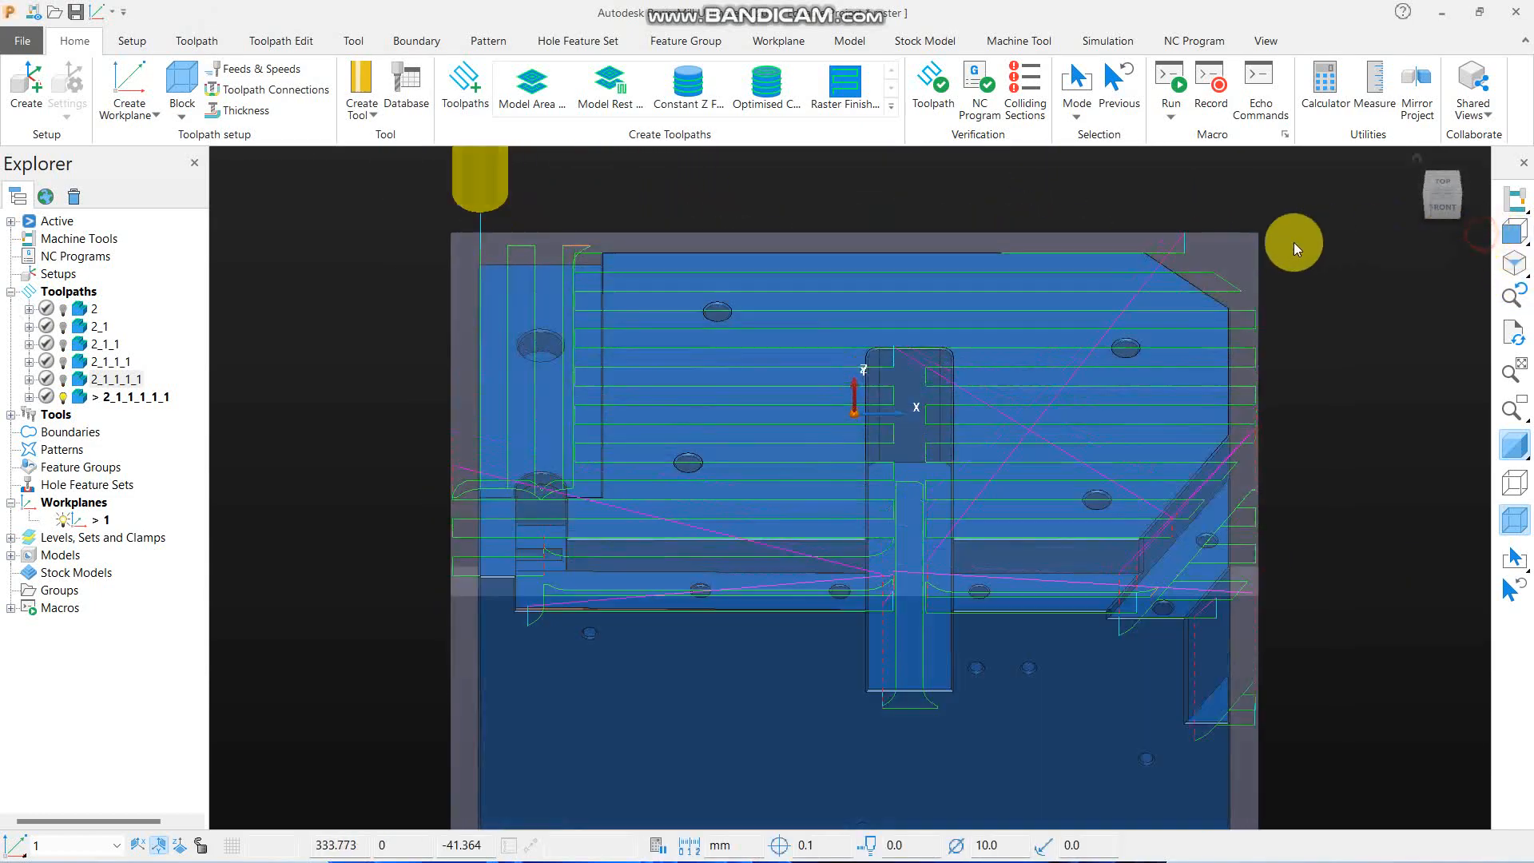
pyautogui.scroll(6, 1322, 366)
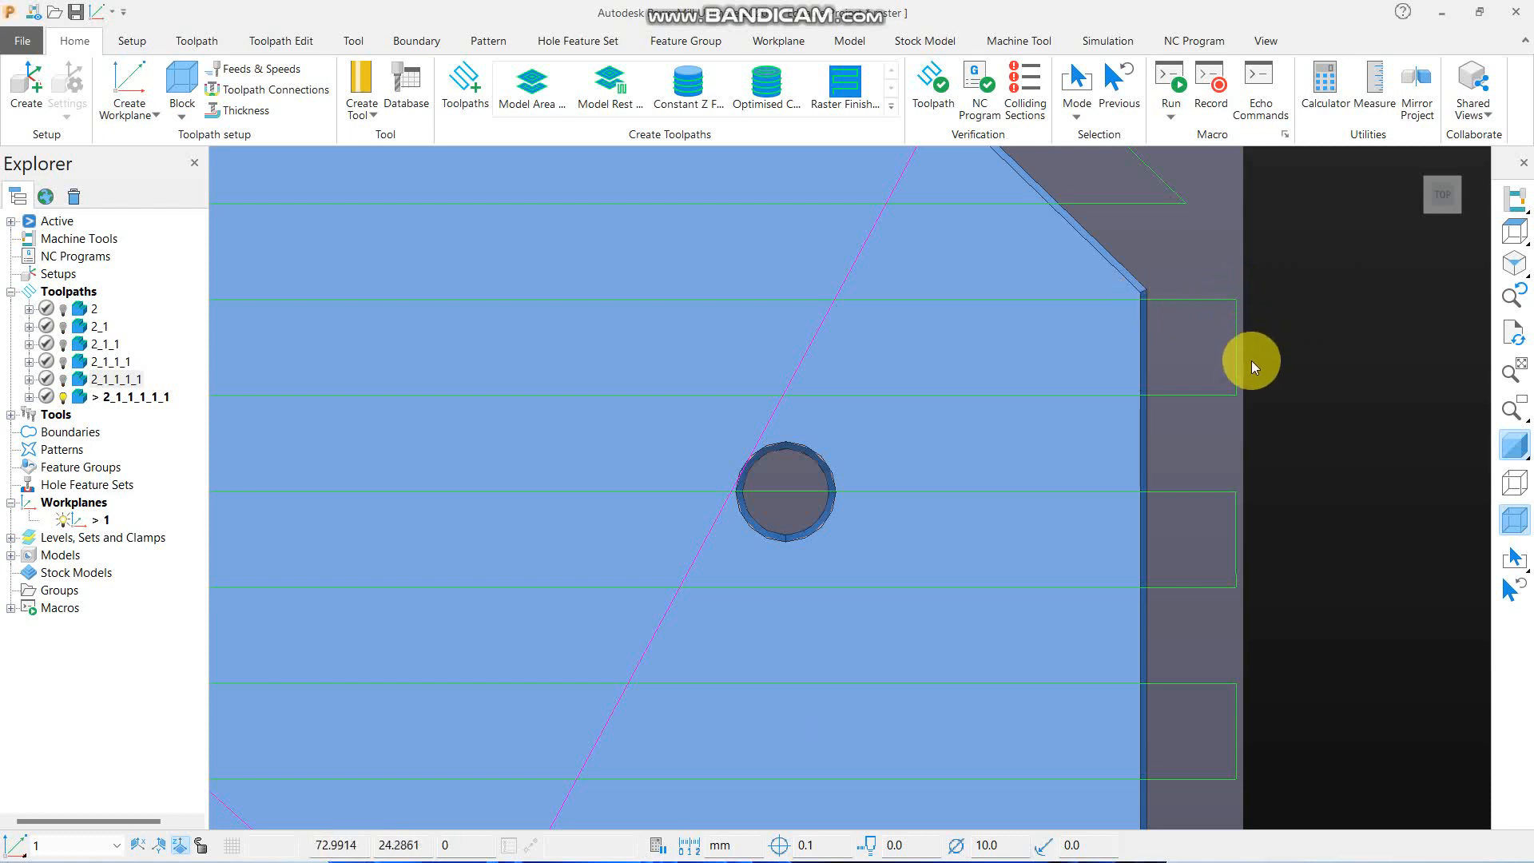
pyautogui.scroll(3, 1153, 335)
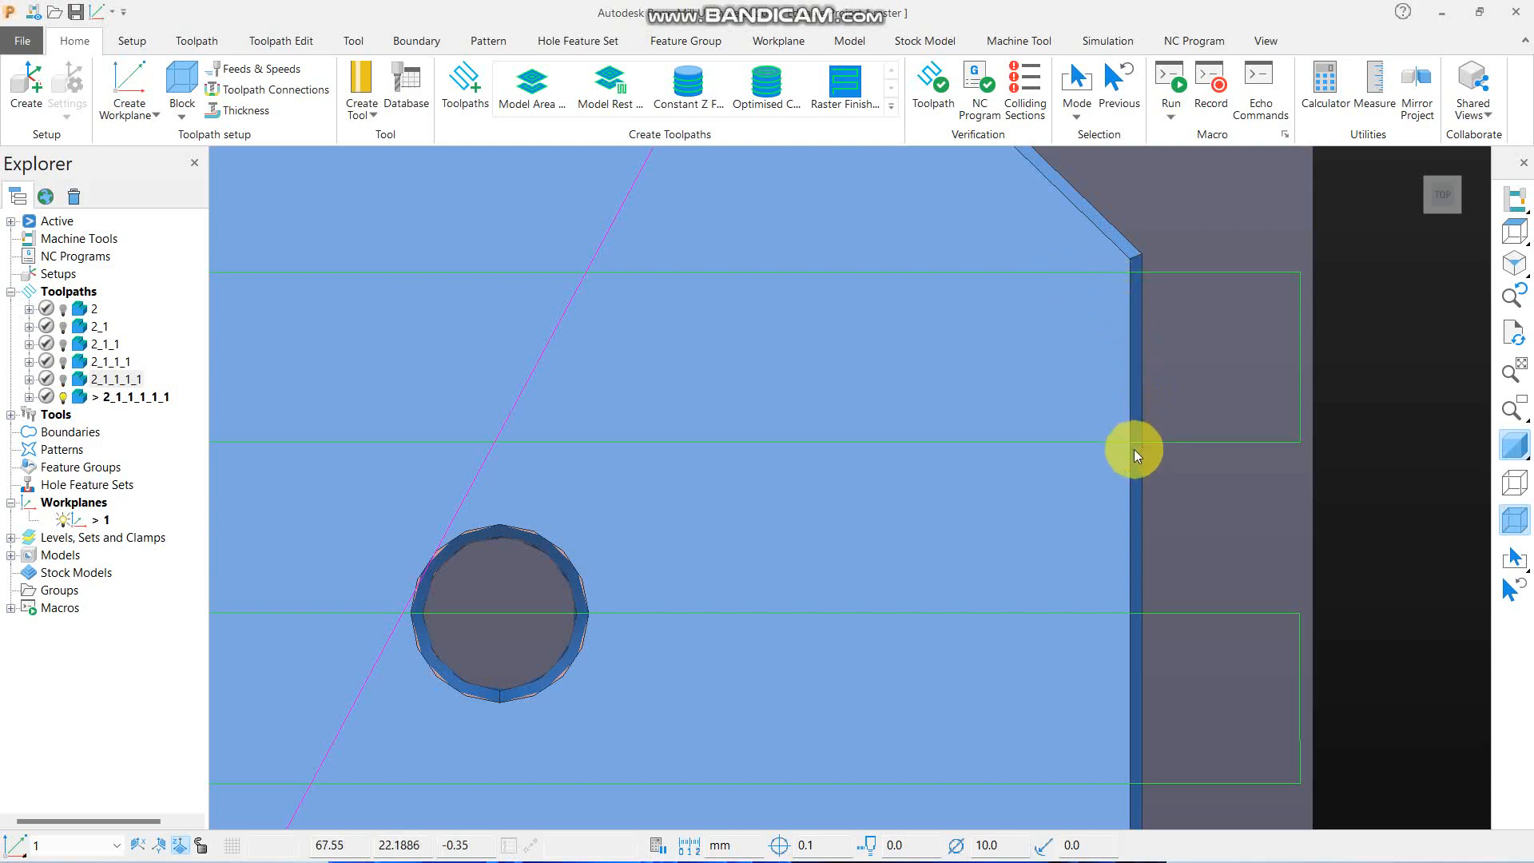
pyautogui.scroll(-3, 1076, 327)
pyautogui.scroll(-4, 1075, 328)
pyautogui.moveTo(976, 537); pyautogui.dragTo(959, 391, button='middle')
# - Edit toolpath 2_1_1_1_1_1 to disallow the tool outside flats, and recalculate it
pyautogui.rightClick(70, 398)
pyautogui.click(150, 273)
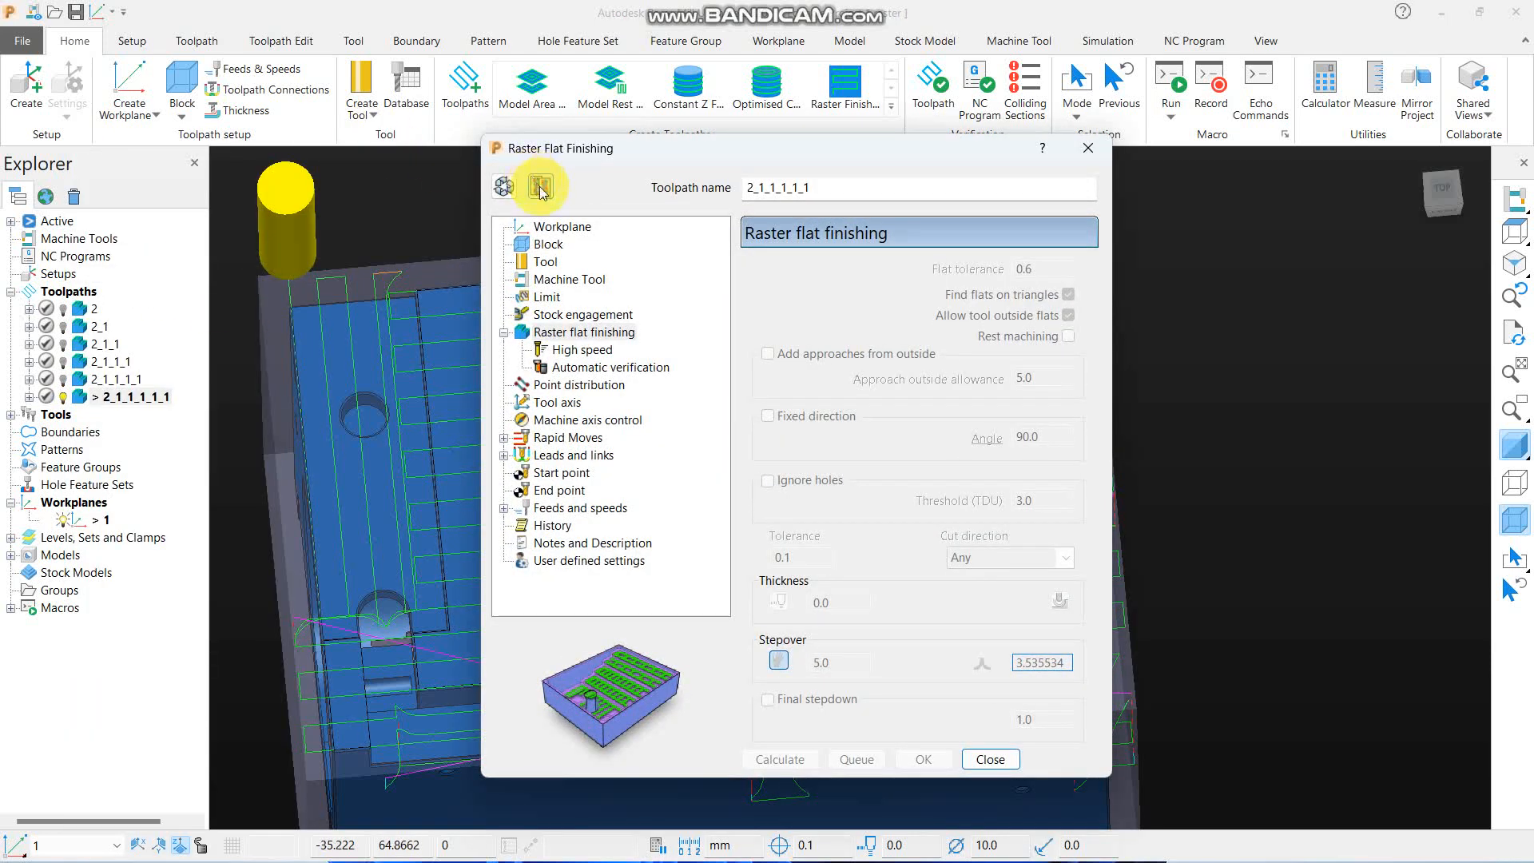
pyautogui.click(504, 186)
pyautogui.click(1068, 314)
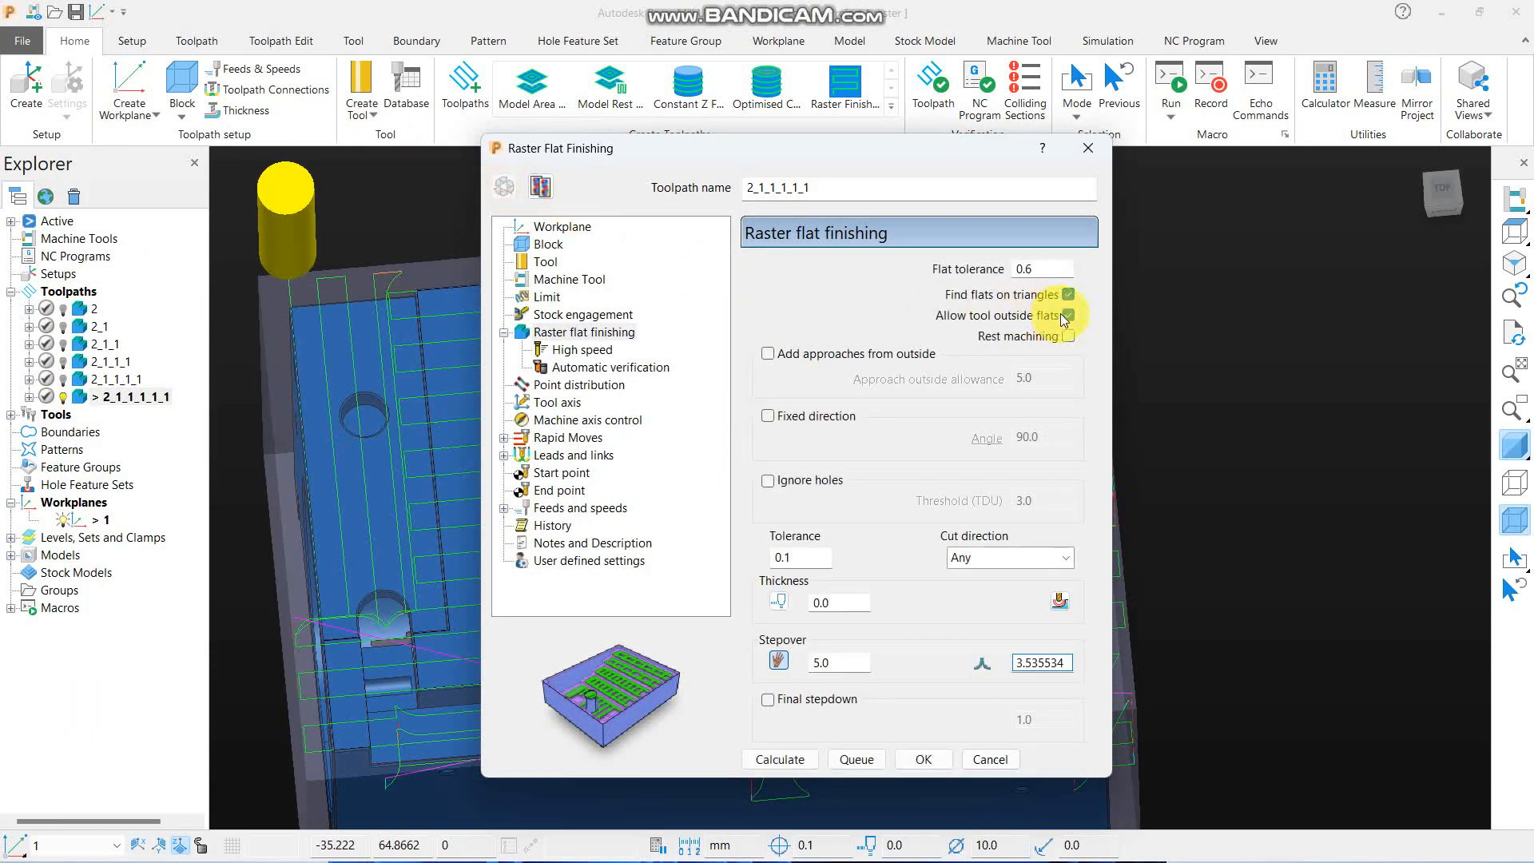
pyautogui.scroll(-3, 1243, 323)
pyautogui.moveTo(1244, 322)
pyautogui.mouseDown(button='middle')
pyautogui.moveTo(1243, 346)
pyautogui.moveTo(1243, 323)
pyautogui.mouseUp(button='middle')
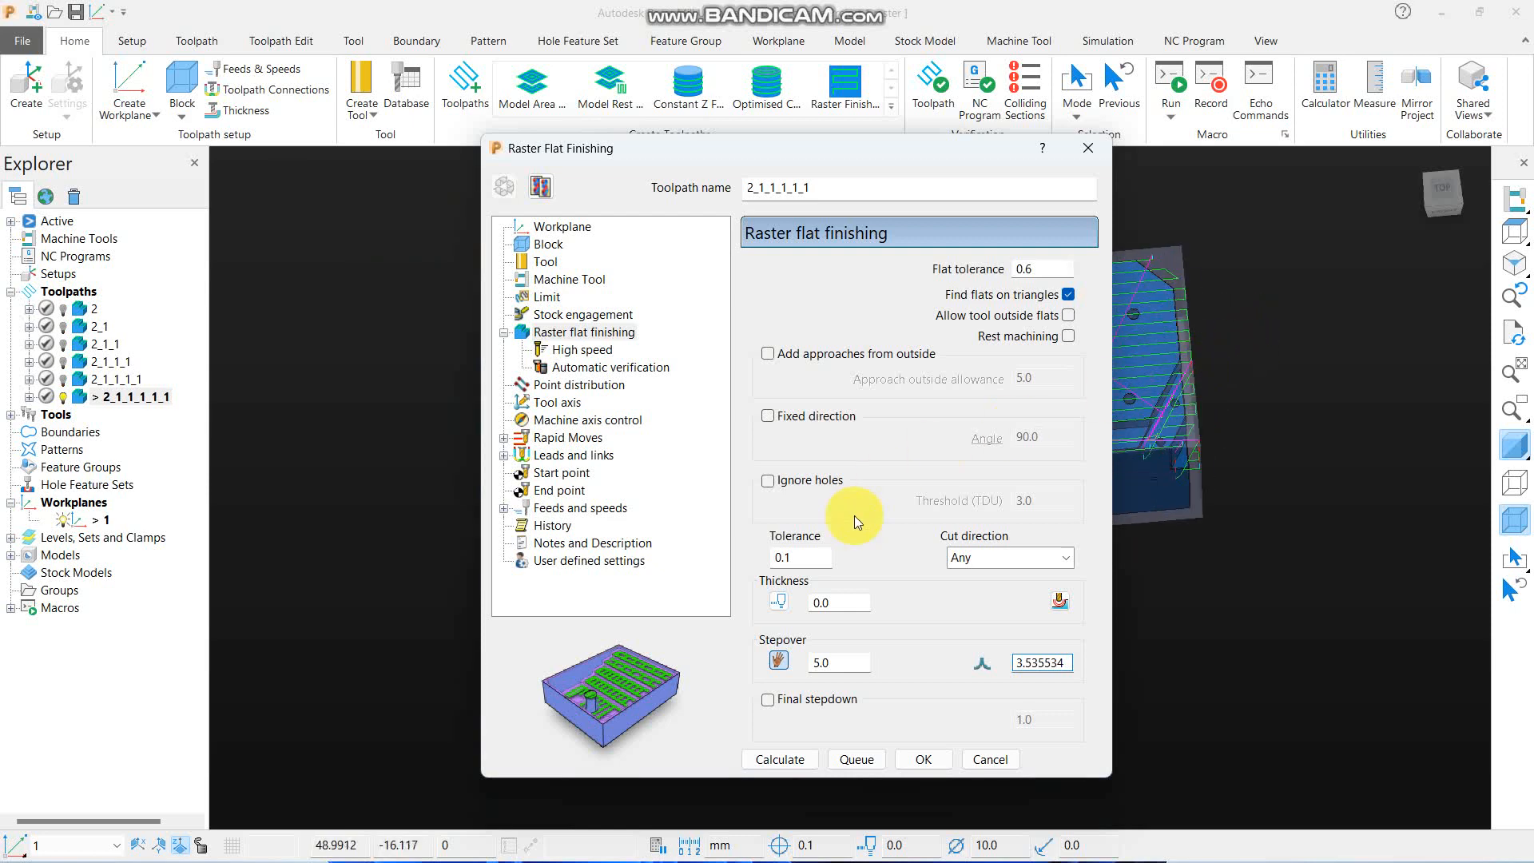
pyautogui.click(775, 761)
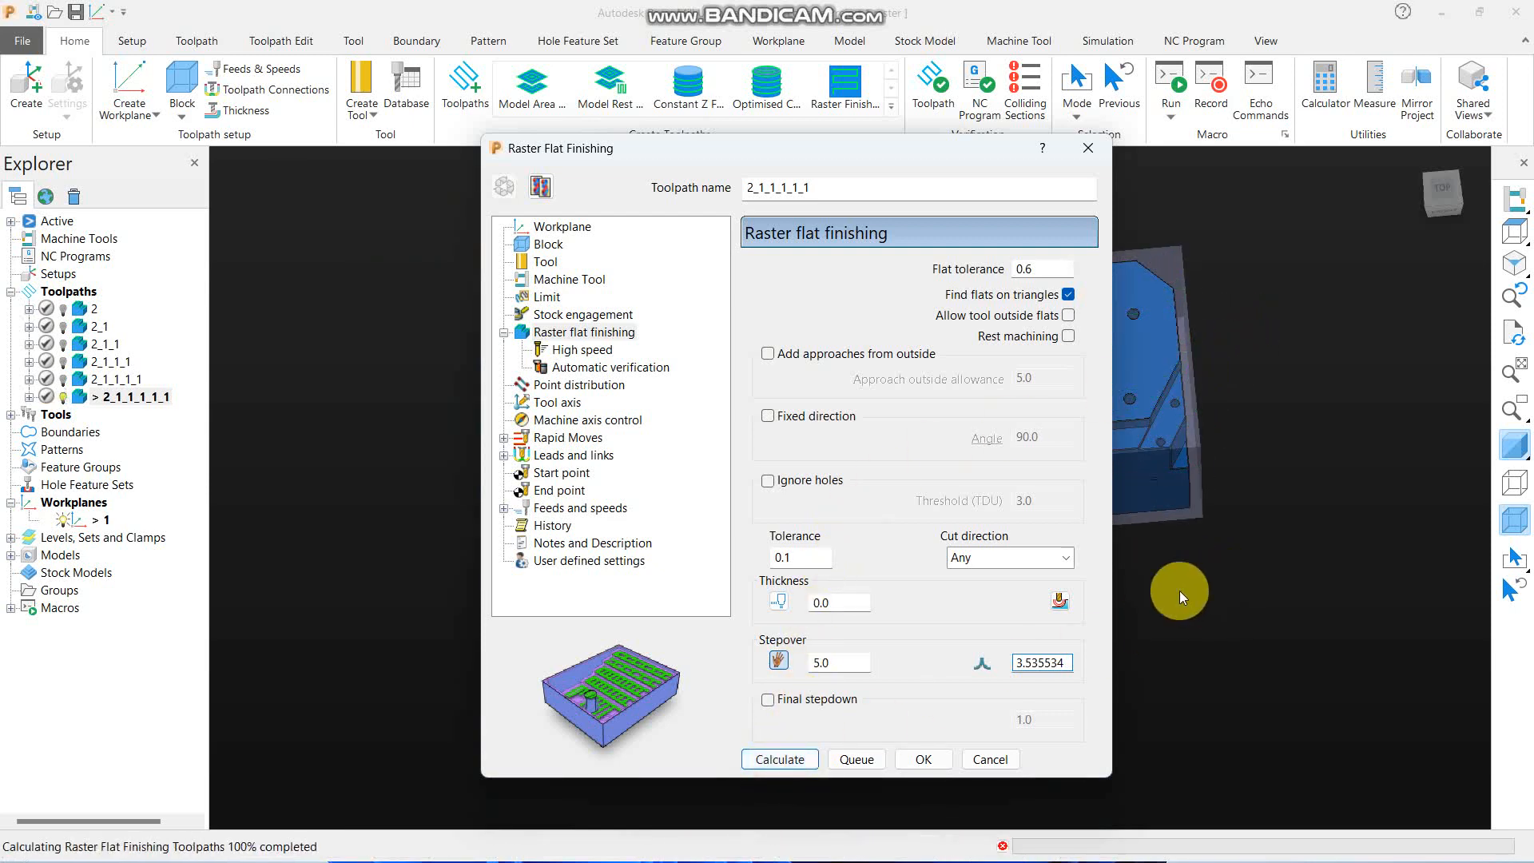
pyautogui.click(990, 759)
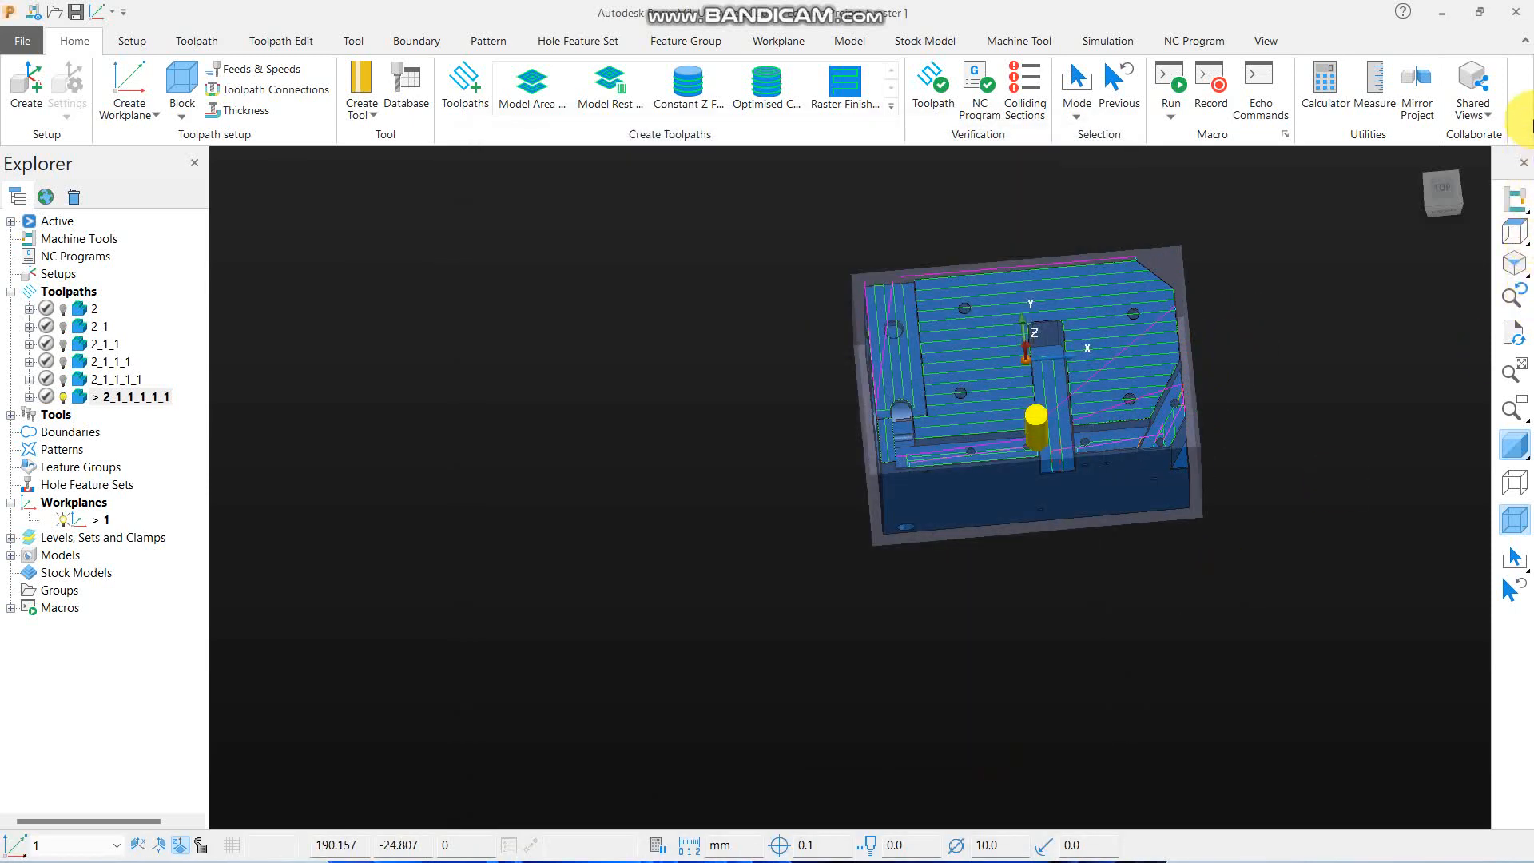
# - Examine where the recalculated passes end at the part's outer edges from the top and at an angle
pyautogui.click(1514, 233)
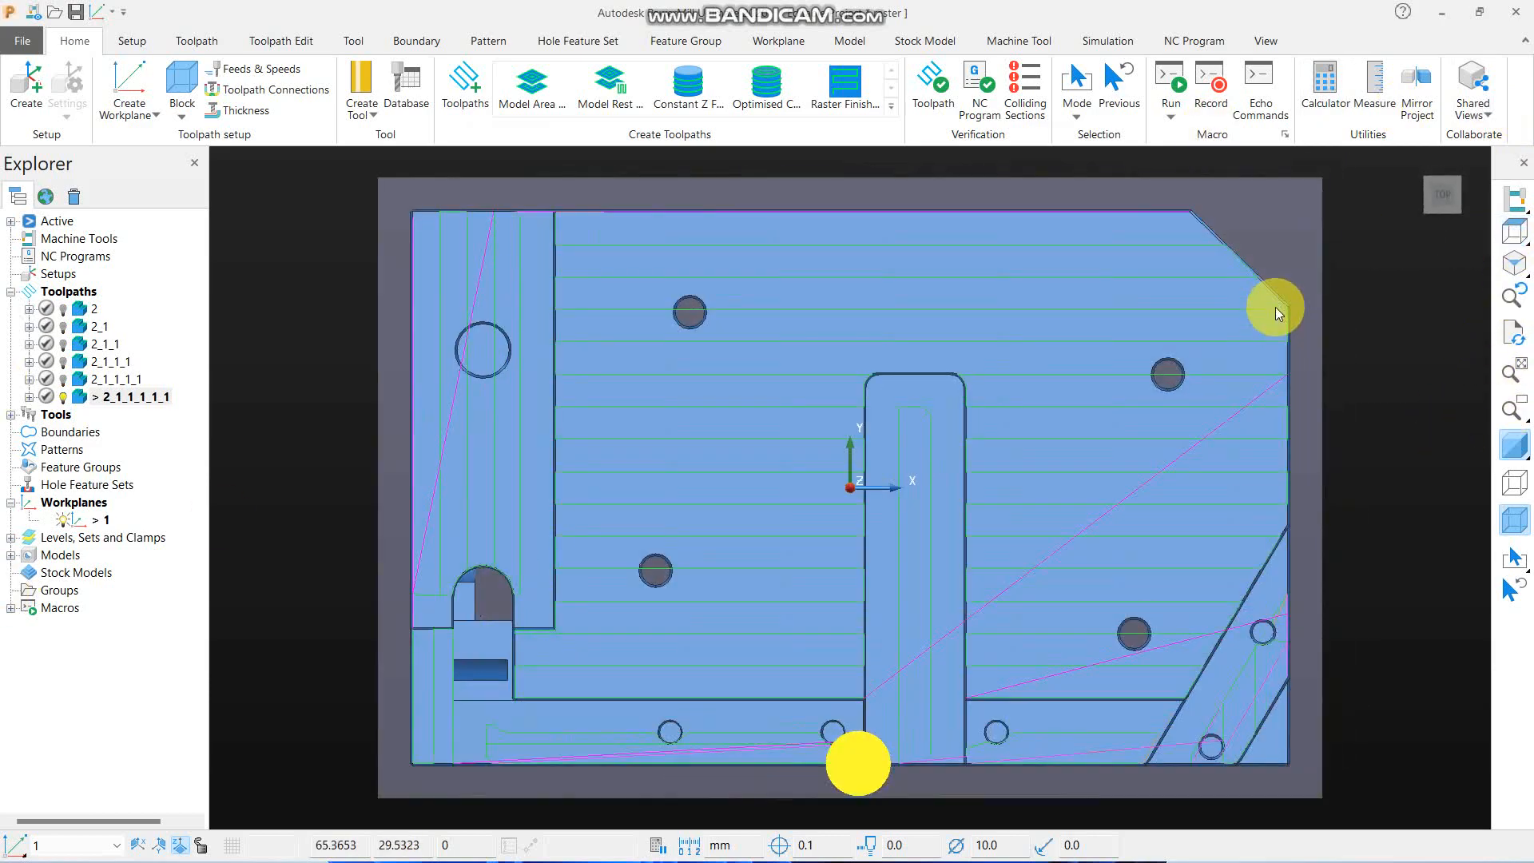
pyautogui.scroll(5, 1067, 251)
pyautogui.scroll(-5, 1066, 250)
pyautogui.moveTo(1014, 318); pyautogui.dragTo(995, 222, button='middle')
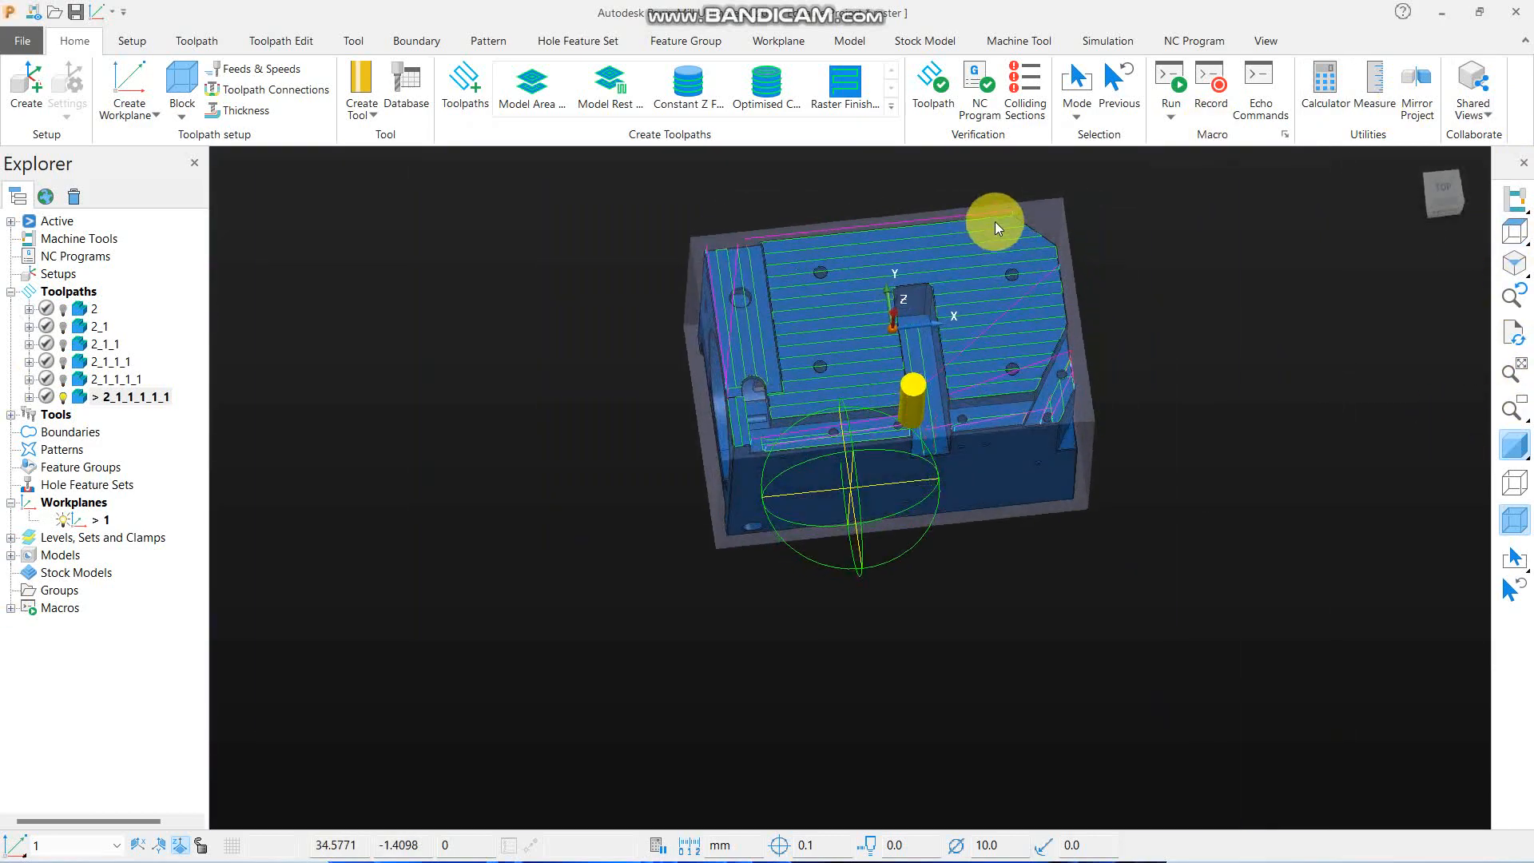
# - Compare the edge passes of toolpath 2_1_1_1_1 with those of 2_1_1_1_1_1, activating each in turn with the part's shading off
pyautogui.doubleClick(112, 379)
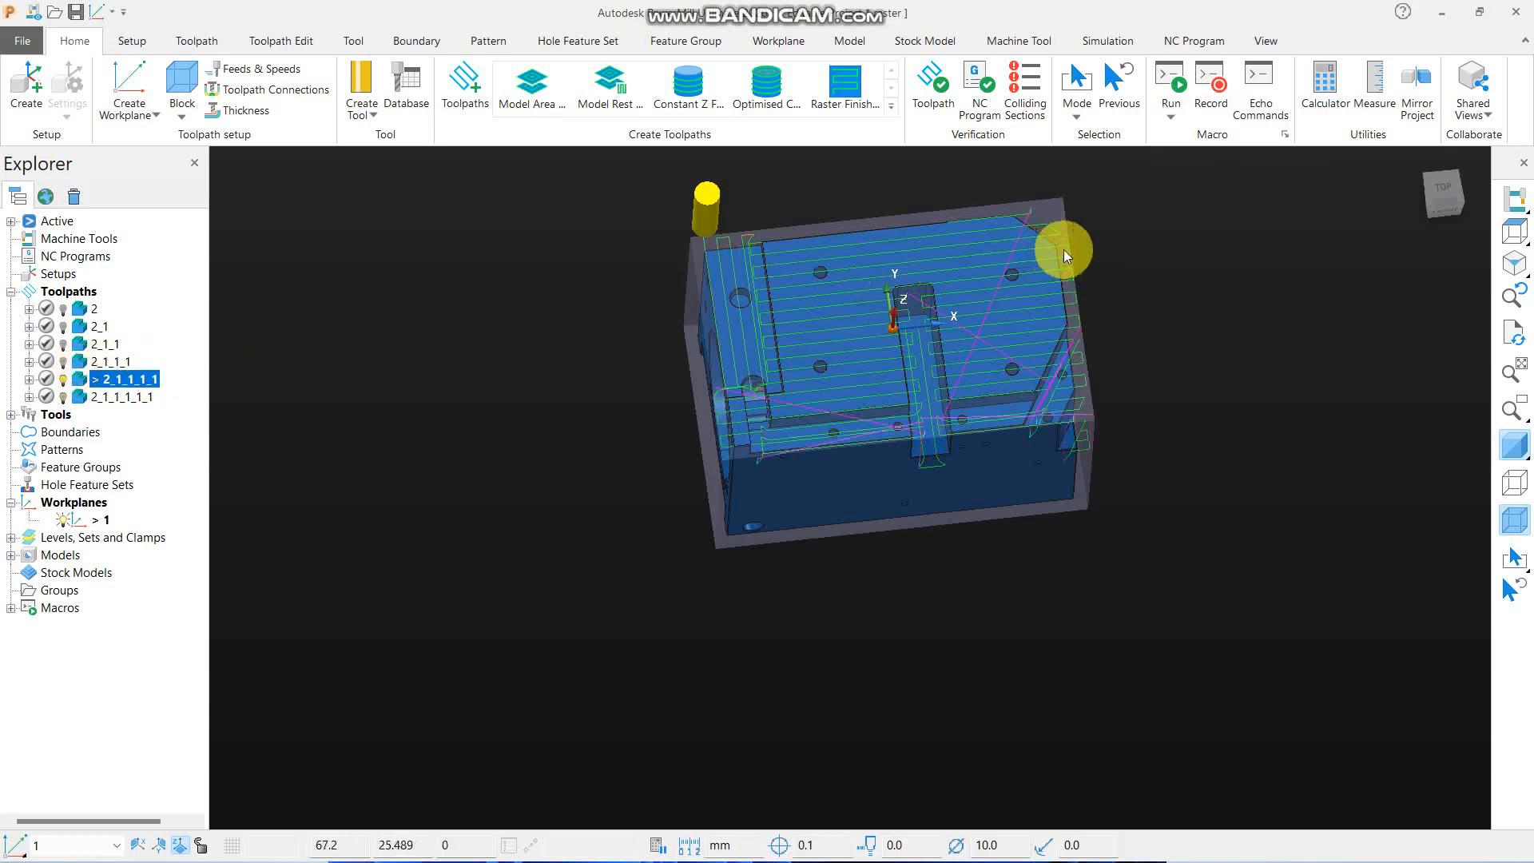
pyautogui.scroll(5, 1063, 250)
pyautogui.scroll(-5, 837, 425)
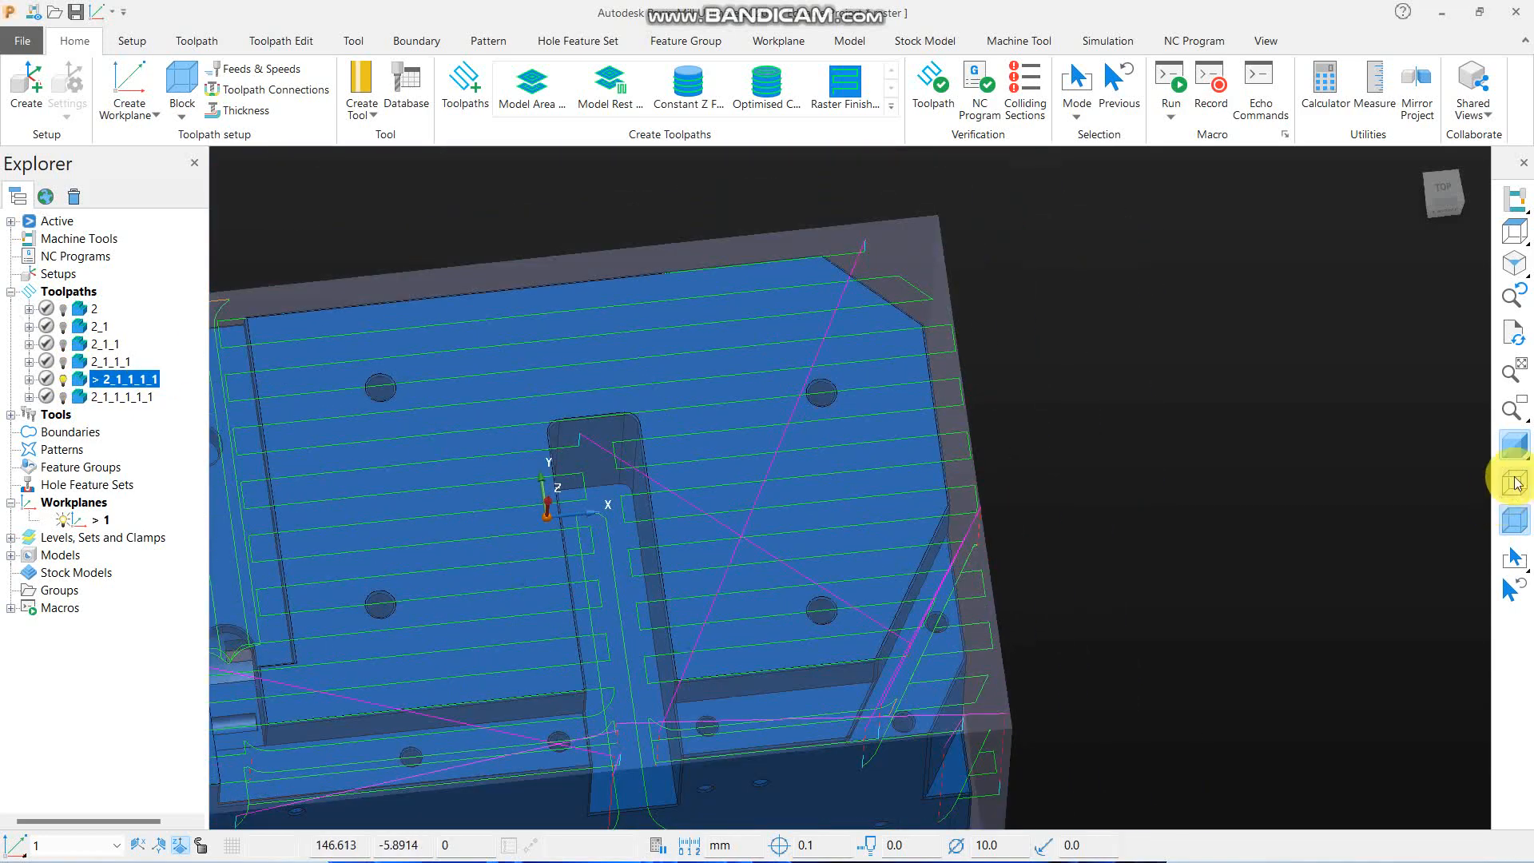
pyautogui.click(1504, 445)
pyautogui.scroll(4, 992, 353)
pyautogui.scroll(2, 914, 329)
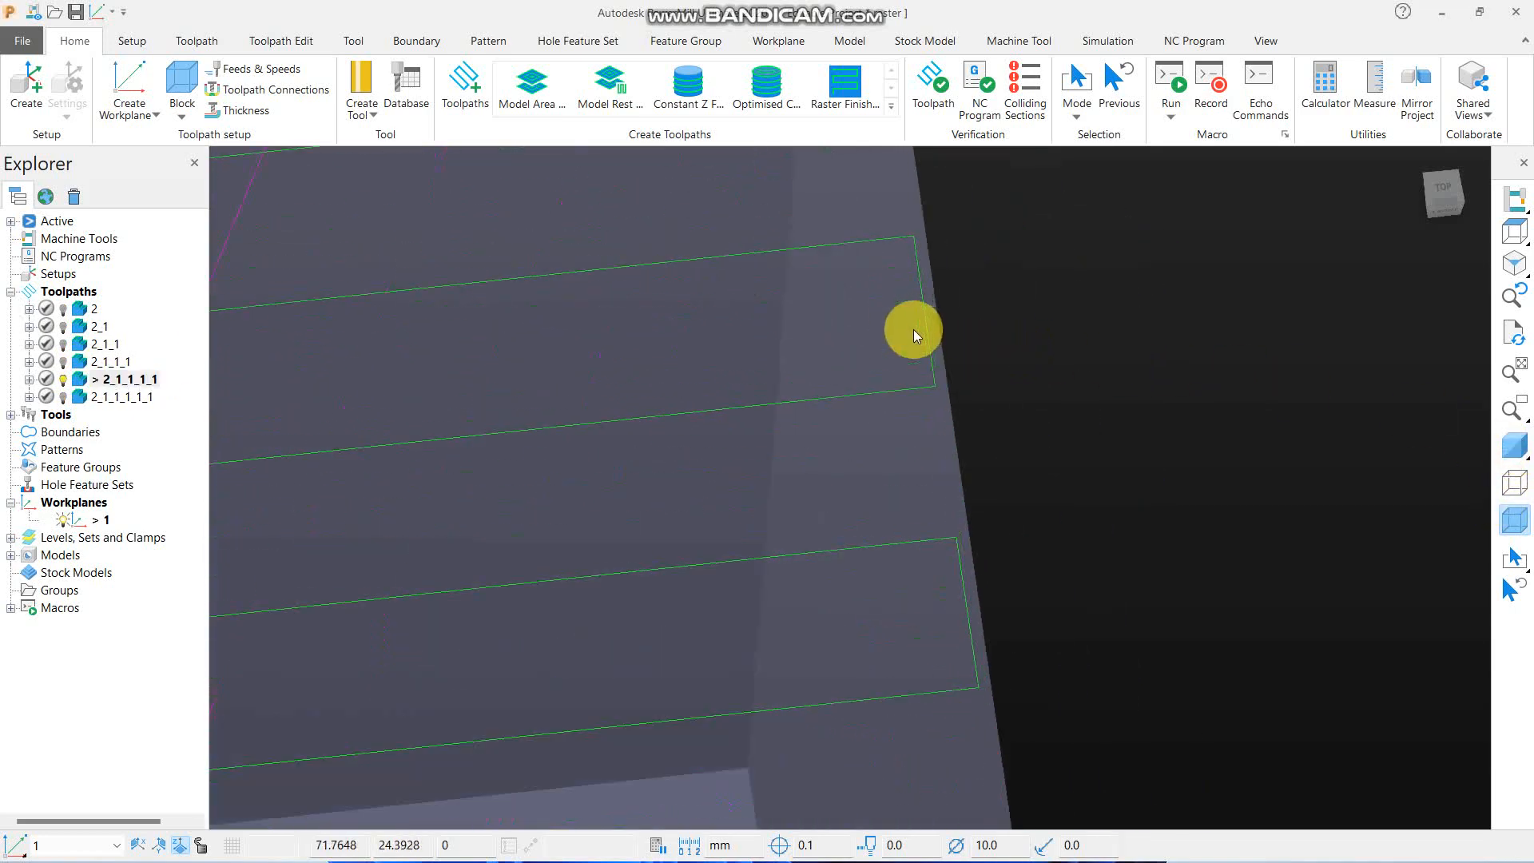
pyautogui.doubleClick(146, 398)
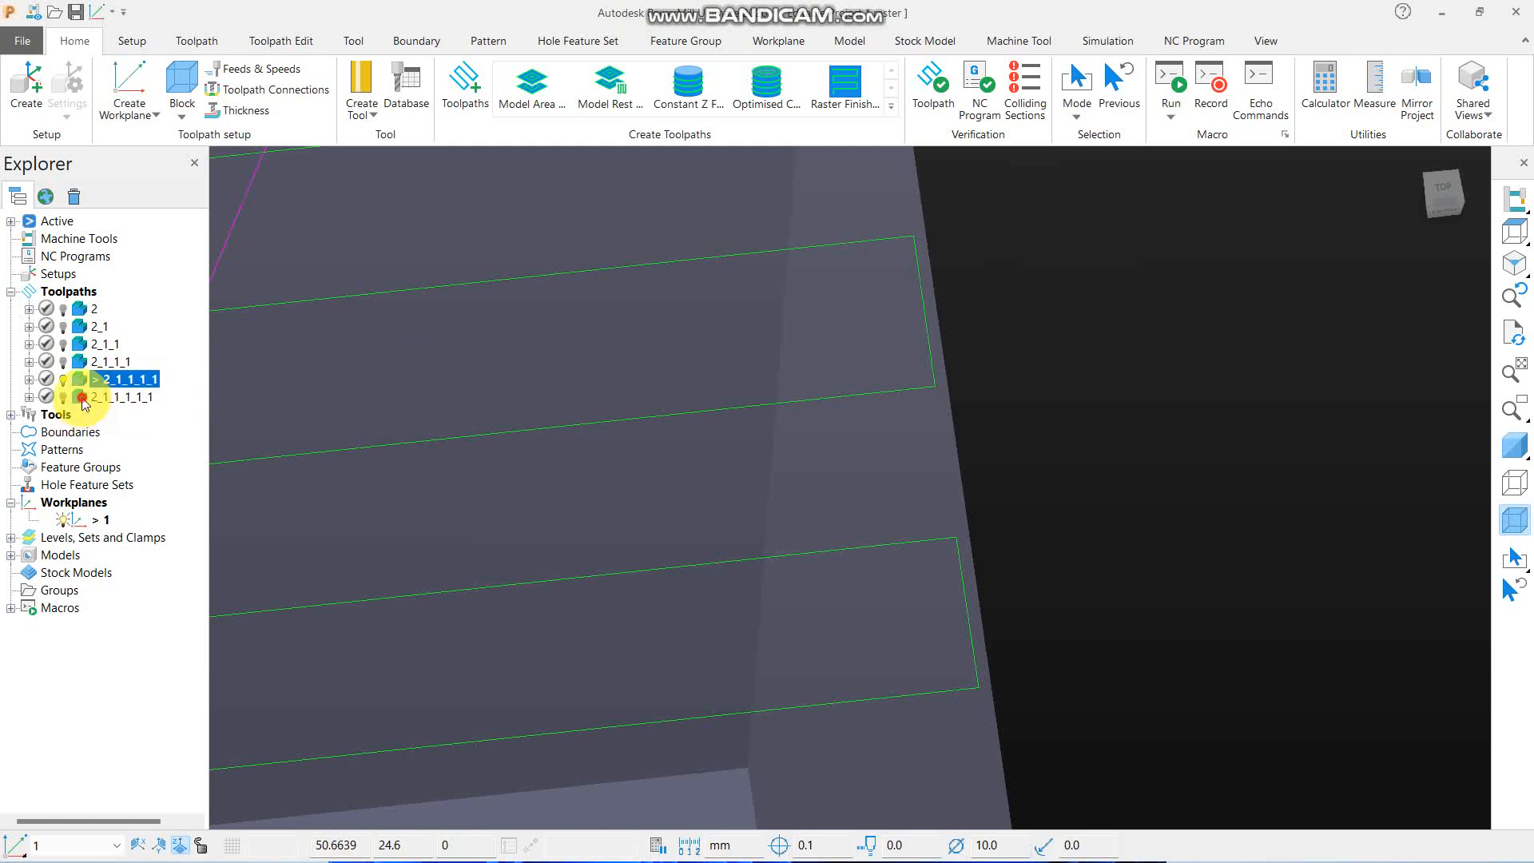
pyautogui.scroll(-5, 858, 349)
pyautogui.scroll(6, 847, 355)
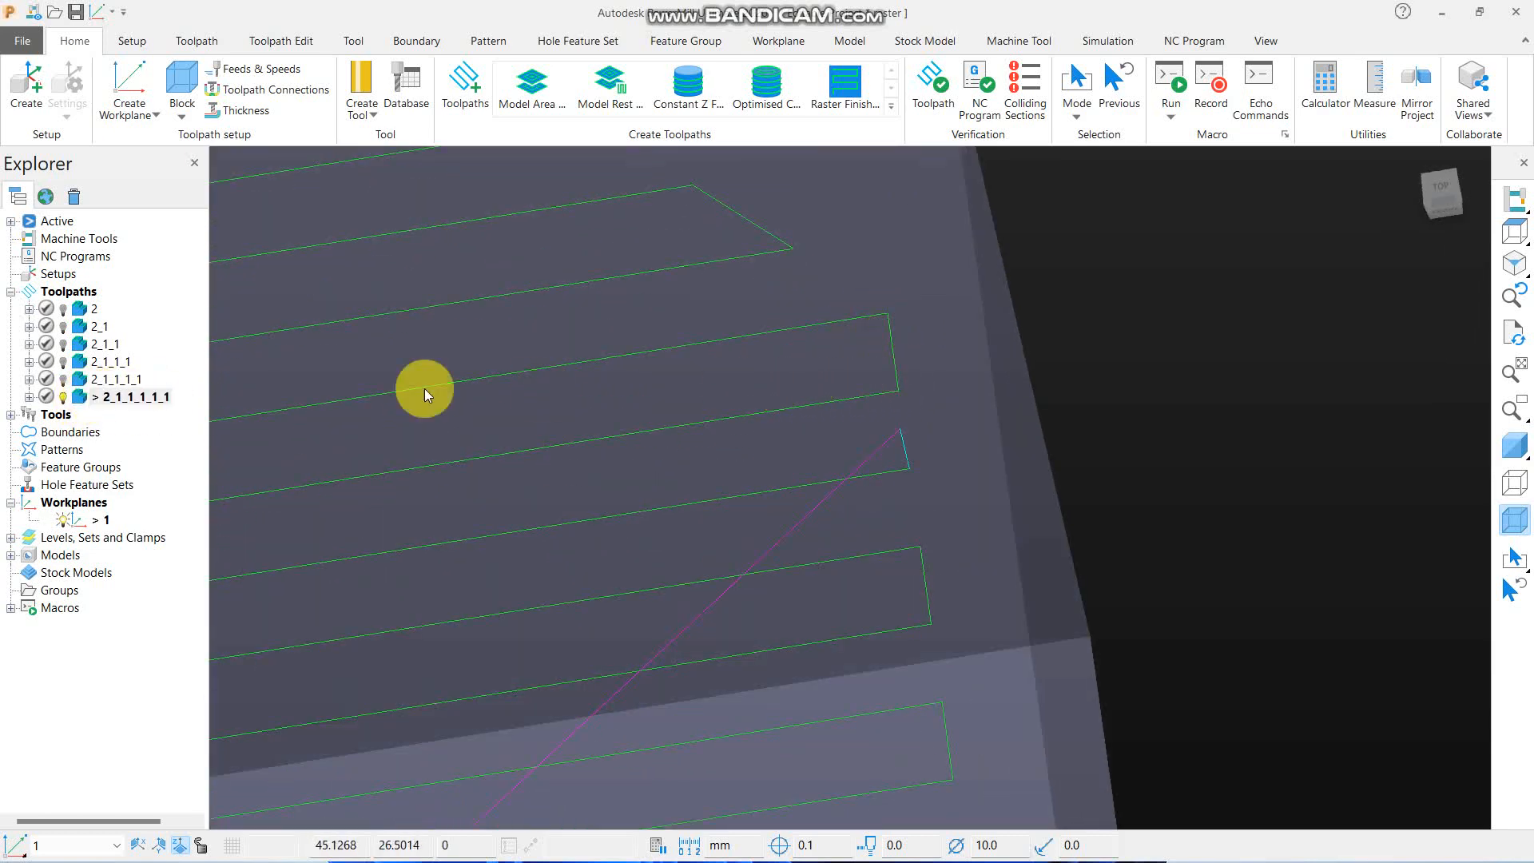
# - Create a copy of toolpath 2_1_1_1_1_1 that allows the tool outside flats, and calculate it
pyautogui.rightClick(132, 397)
pyautogui.click(225, 279)
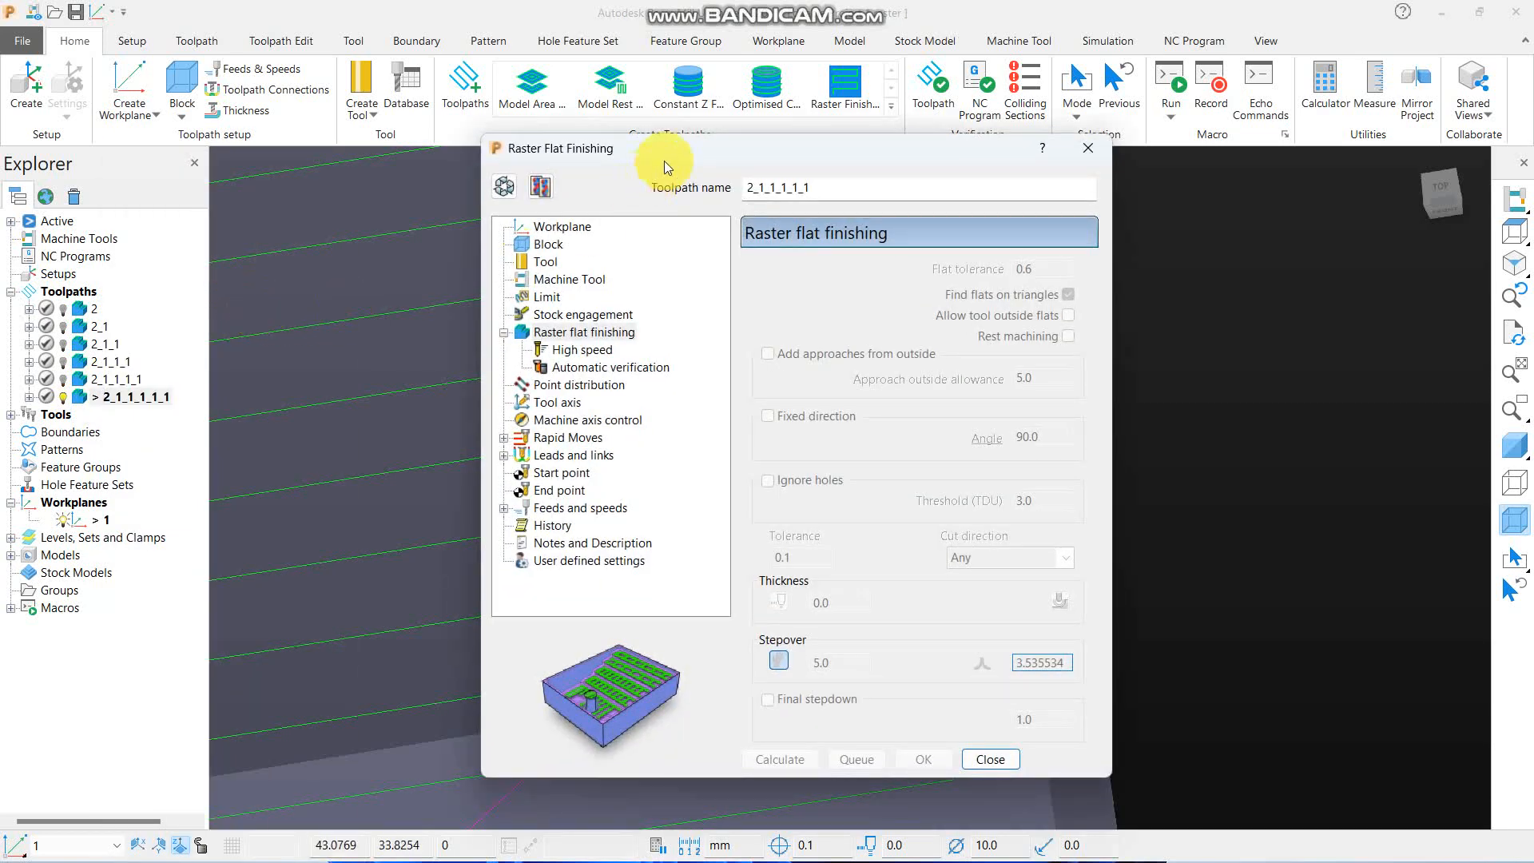
pyautogui.moveTo(664, 161); pyautogui.dragTo(379, 25)
pyautogui.click(242, 57)
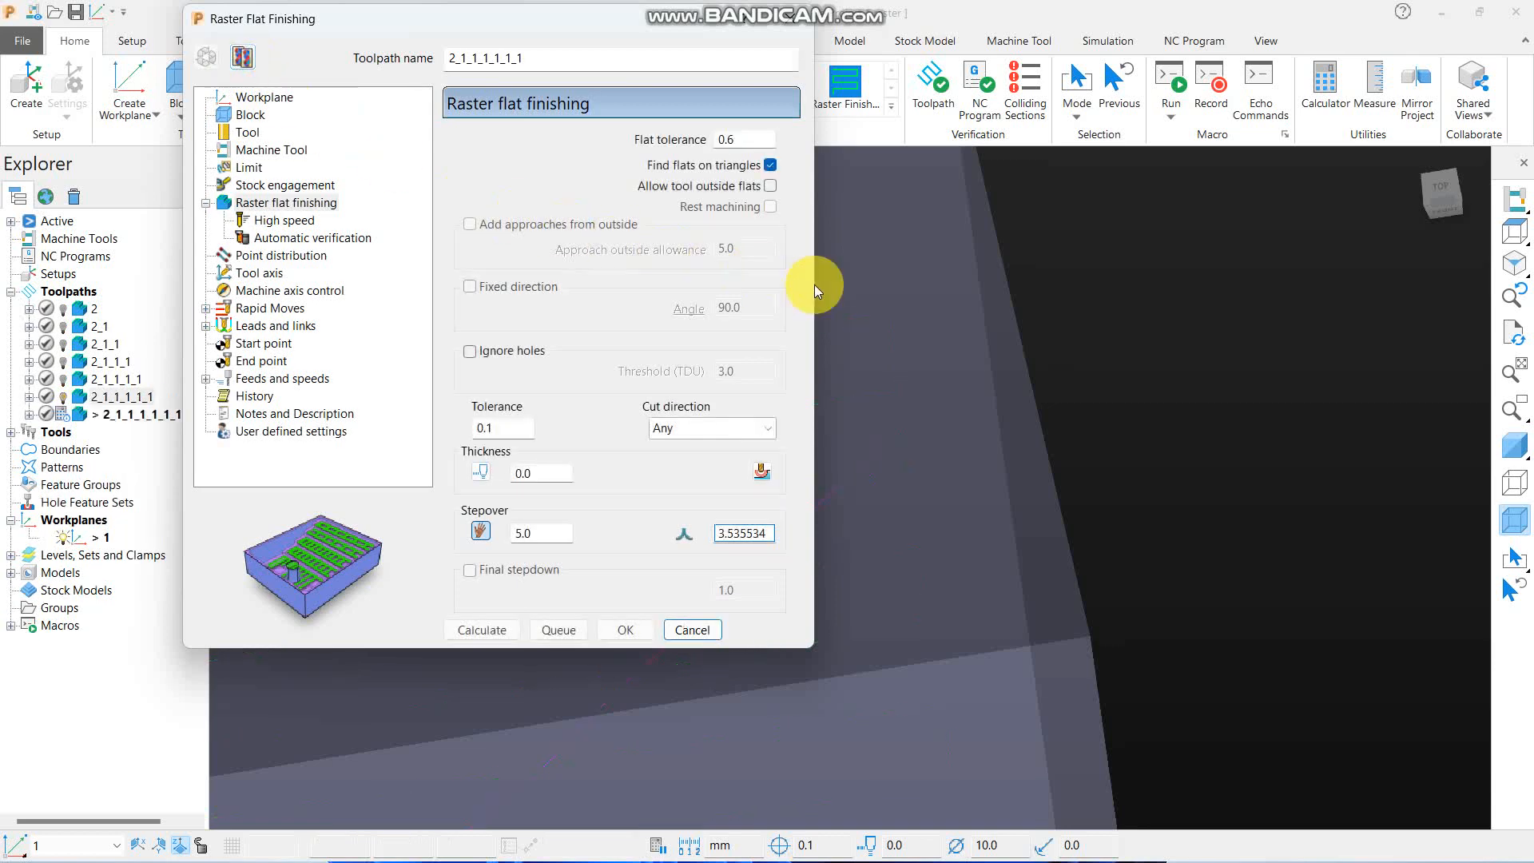
pyautogui.click(769, 185)
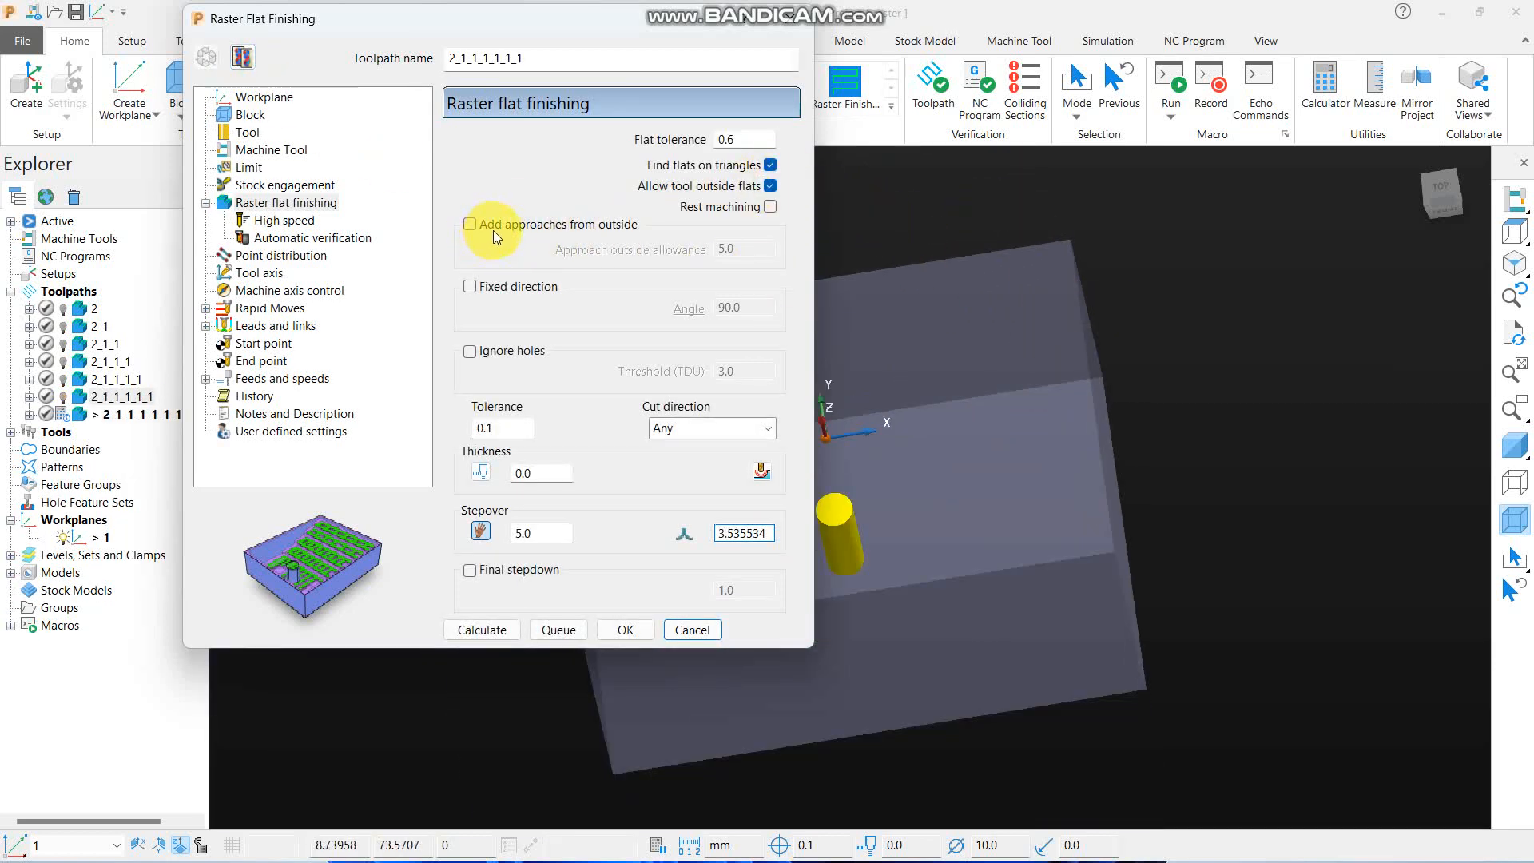
pyautogui.moveTo(1160, 365); pyautogui.dragTo(1000, 325, button='middle')
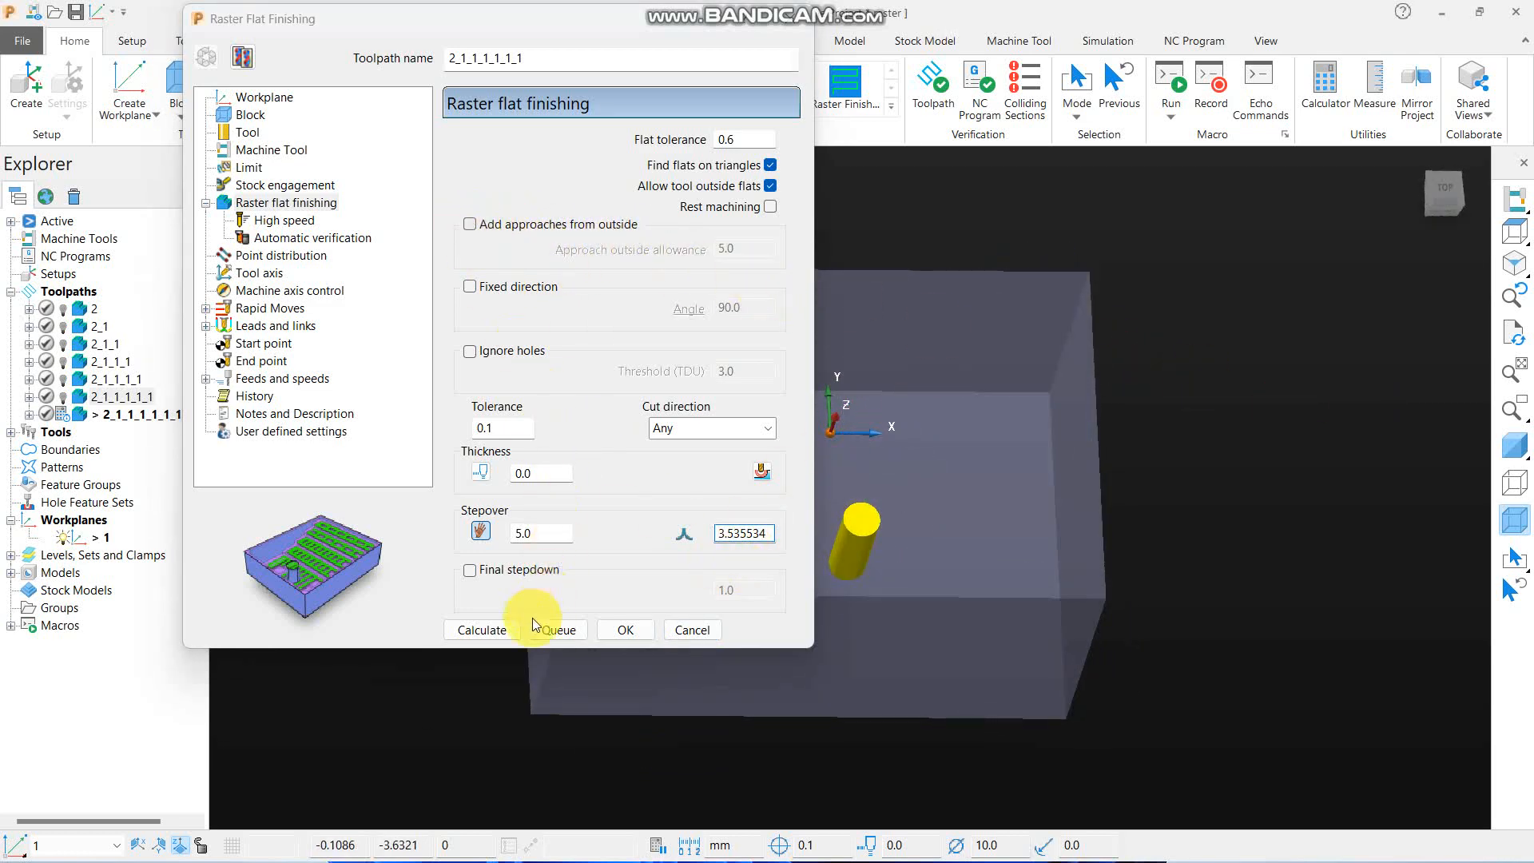
pyautogui.click(509, 631)
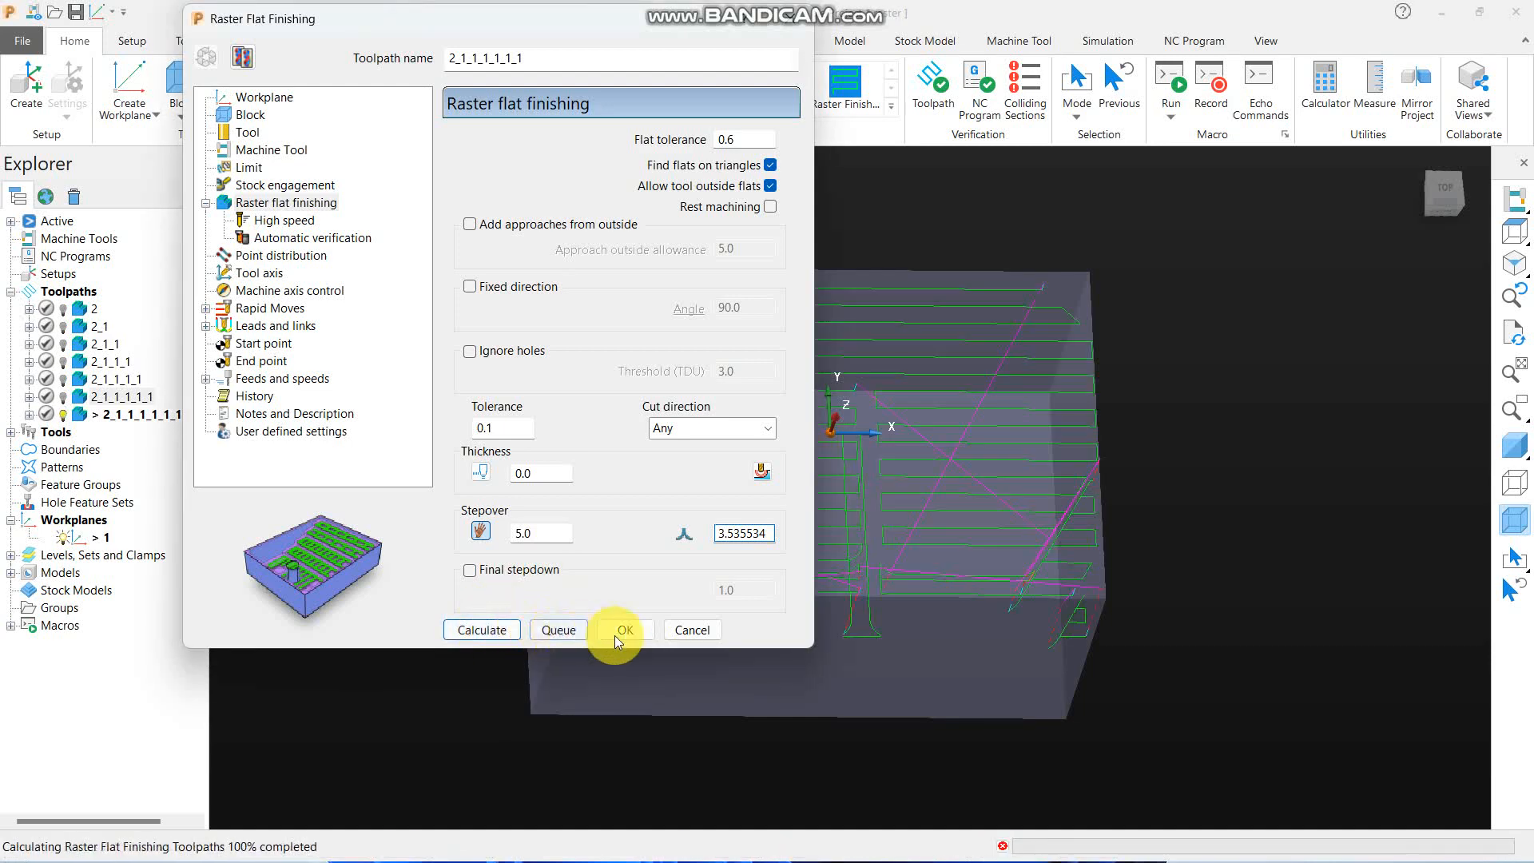
pyautogui.click(692, 629)
# - Shade the part and examine the new toolpath's overrunning passes from the top and close up at the tool's entry corner
pyautogui.click(1514, 230)
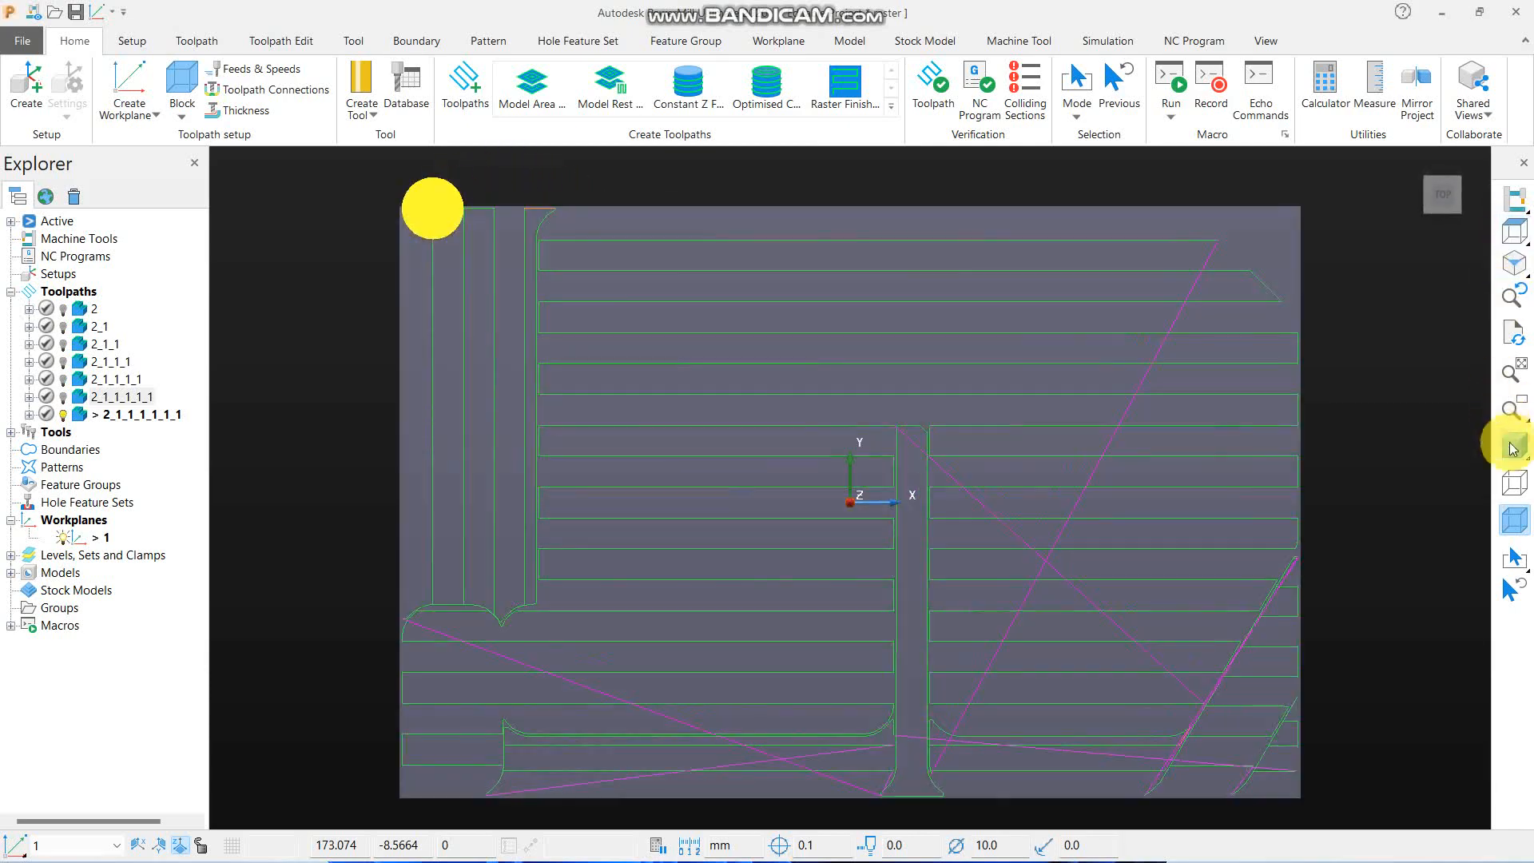
pyautogui.click(1514, 445)
pyautogui.scroll(-5, 898, 483)
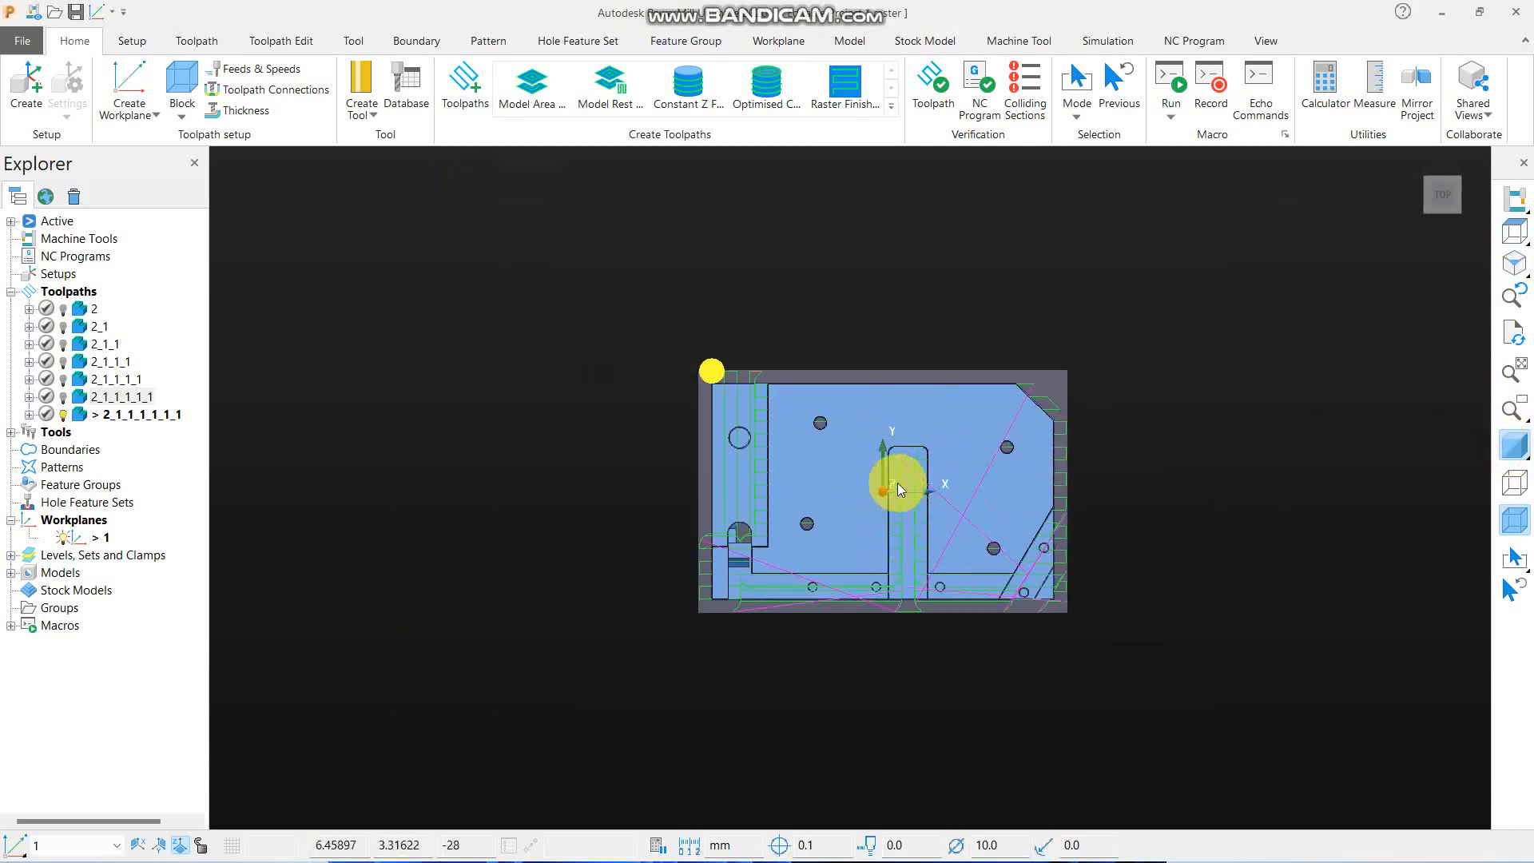
pyautogui.moveTo(898, 483); pyautogui.dragTo(889, 410, button='middle')
pyautogui.scroll(5, 705, 393)
pyautogui.moveTo(701, 562); pyautogui.dragTo(970, 544, button='middle')
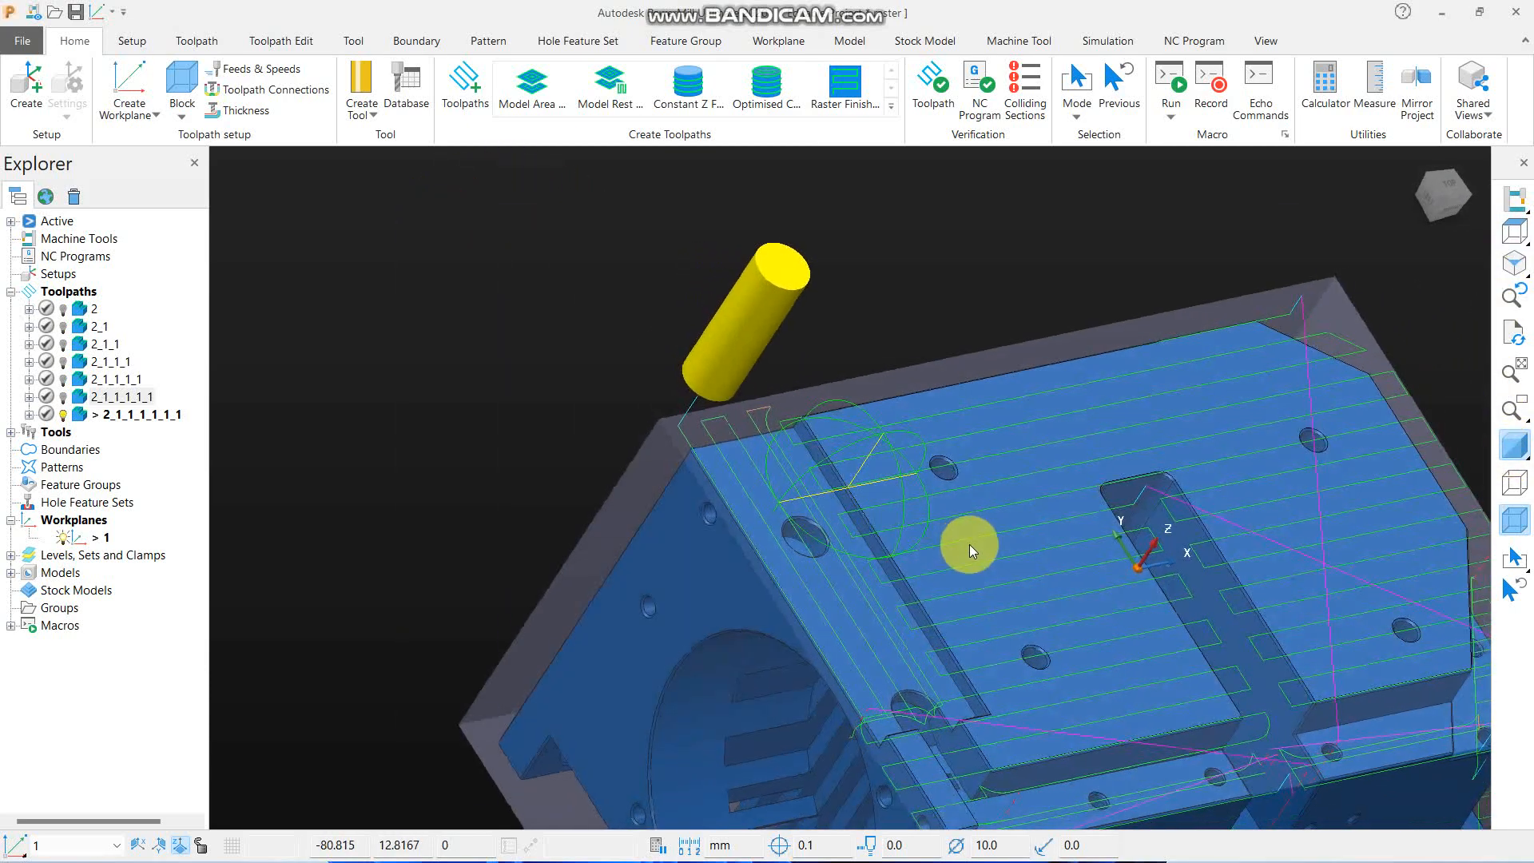
pyautogui.scroll(6, 745, 444)
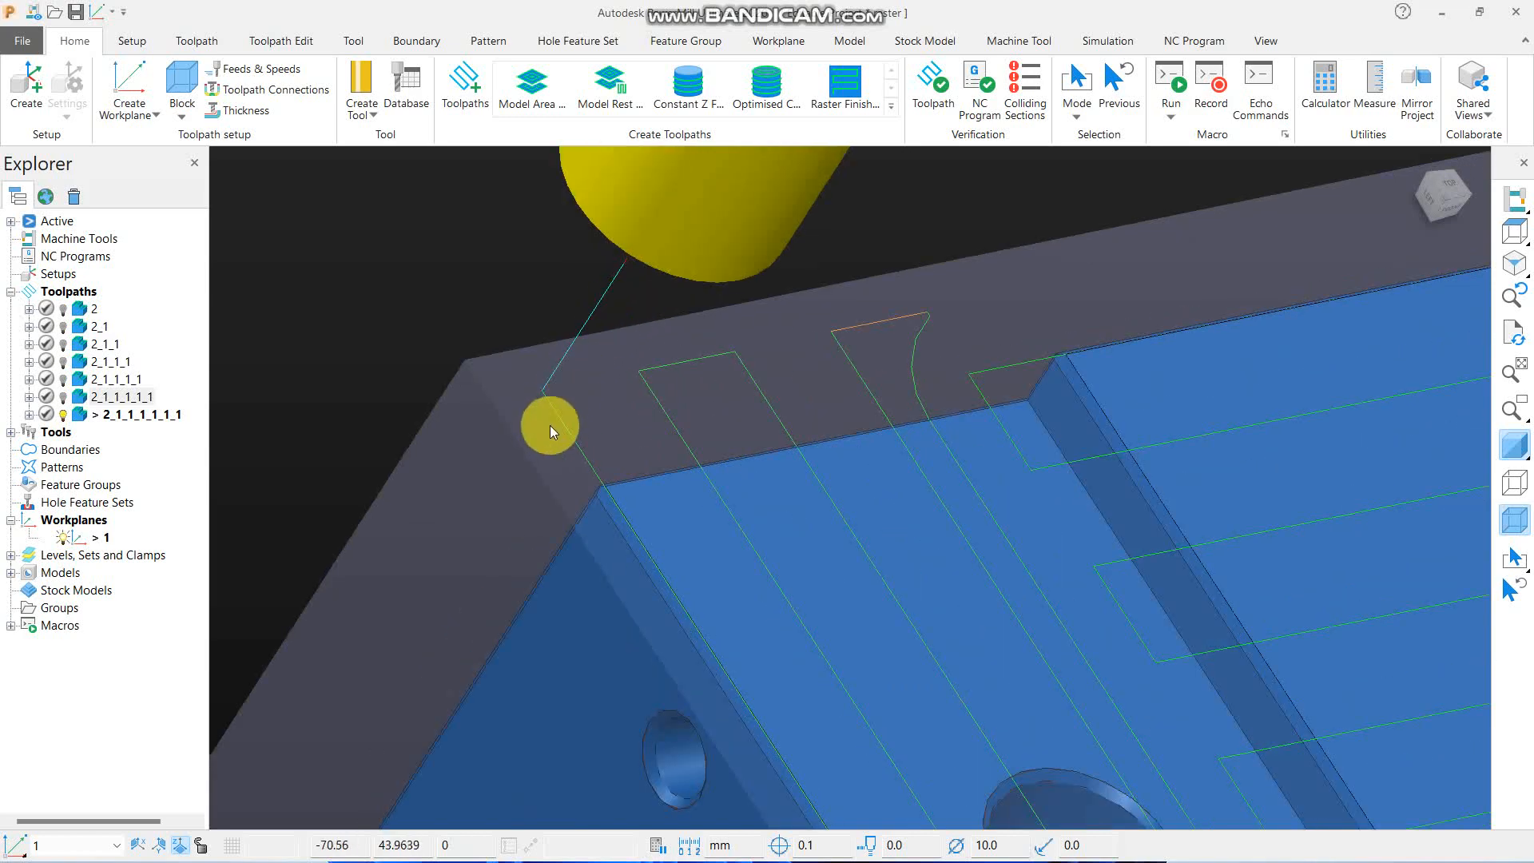
pyautogui.scroll(-5, 520, 399)
# - Create a copy of toolpath 2_1_1_1_1_1_1 that disallows the tool outside flats, and calculate it
pyautogui.click(163, 414)
pyautogui.rightClick(162, 414)
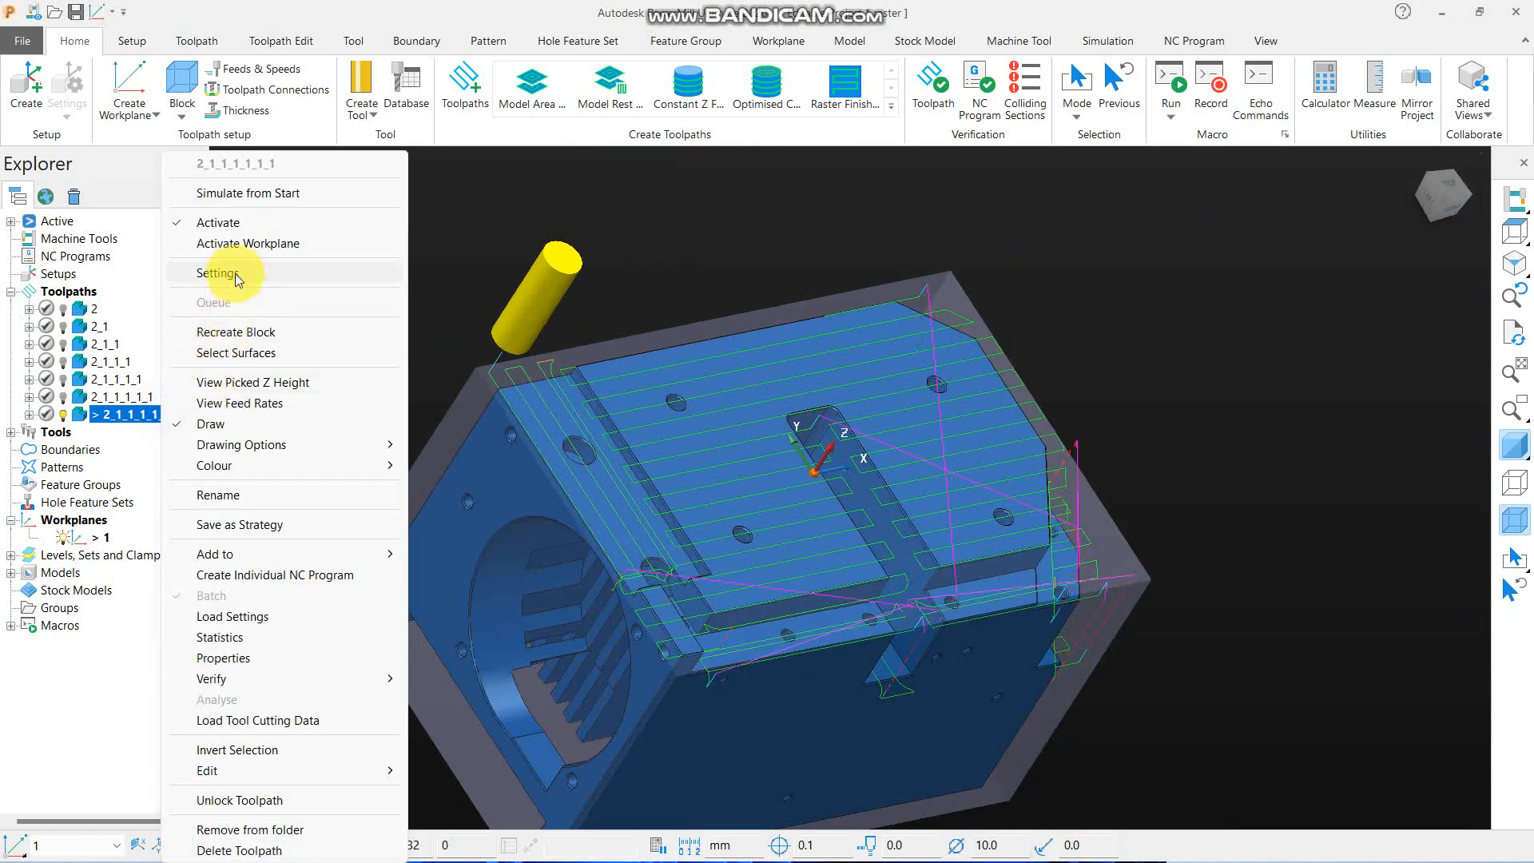
pyautogui.click(524, 285)
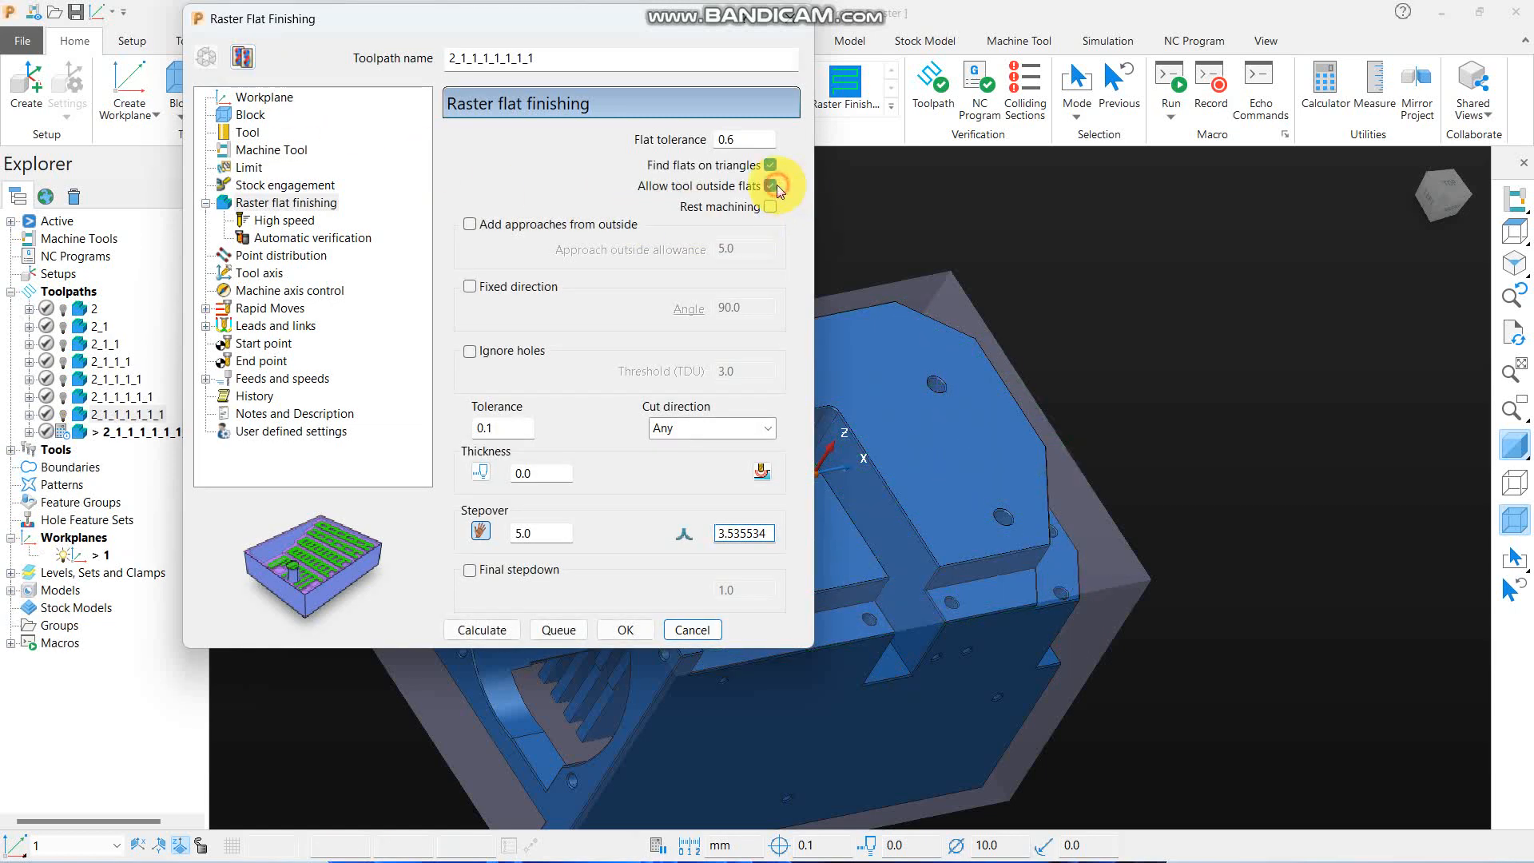
pyautogui.click(770, 185)
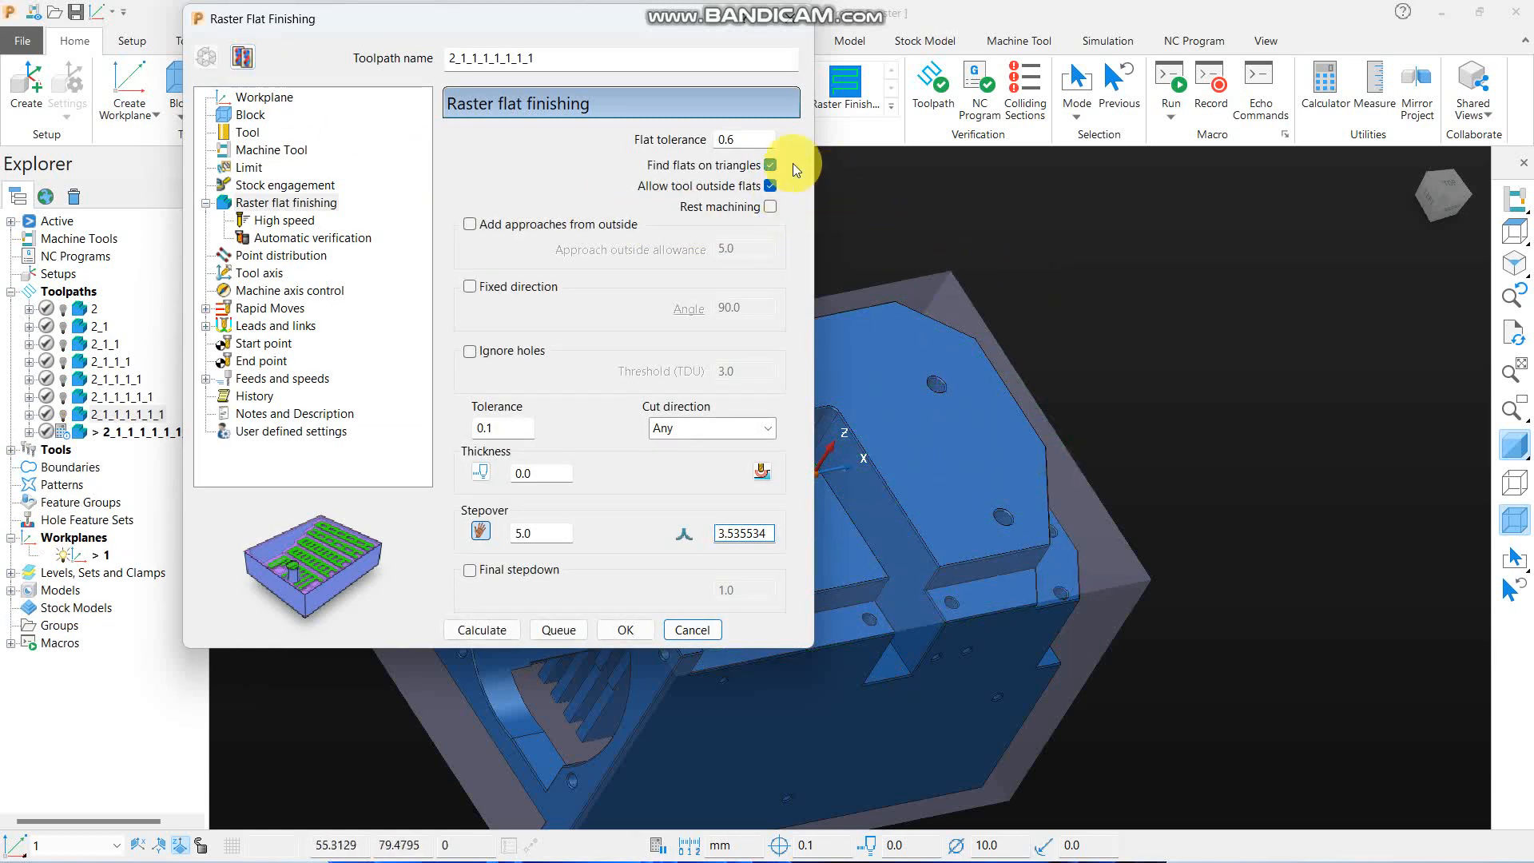
pyautogui.click(482, 630)
pyautogui.click(691, 631)
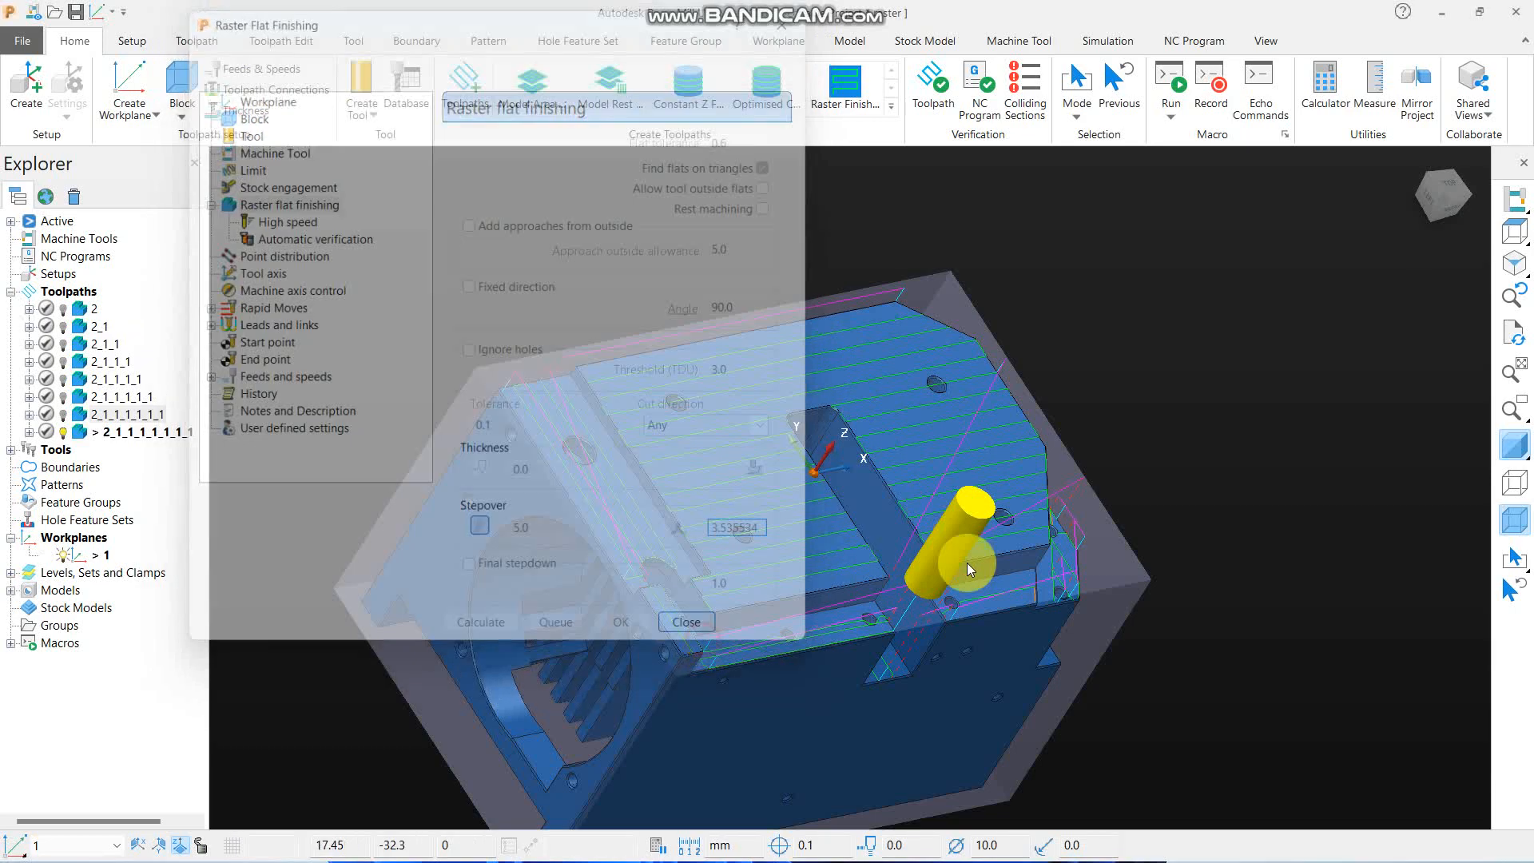
# - Examine the latest toolpath from the top and close up where its passes end on the front ledge beside the central slot
pyautogui.click(1516, 242)
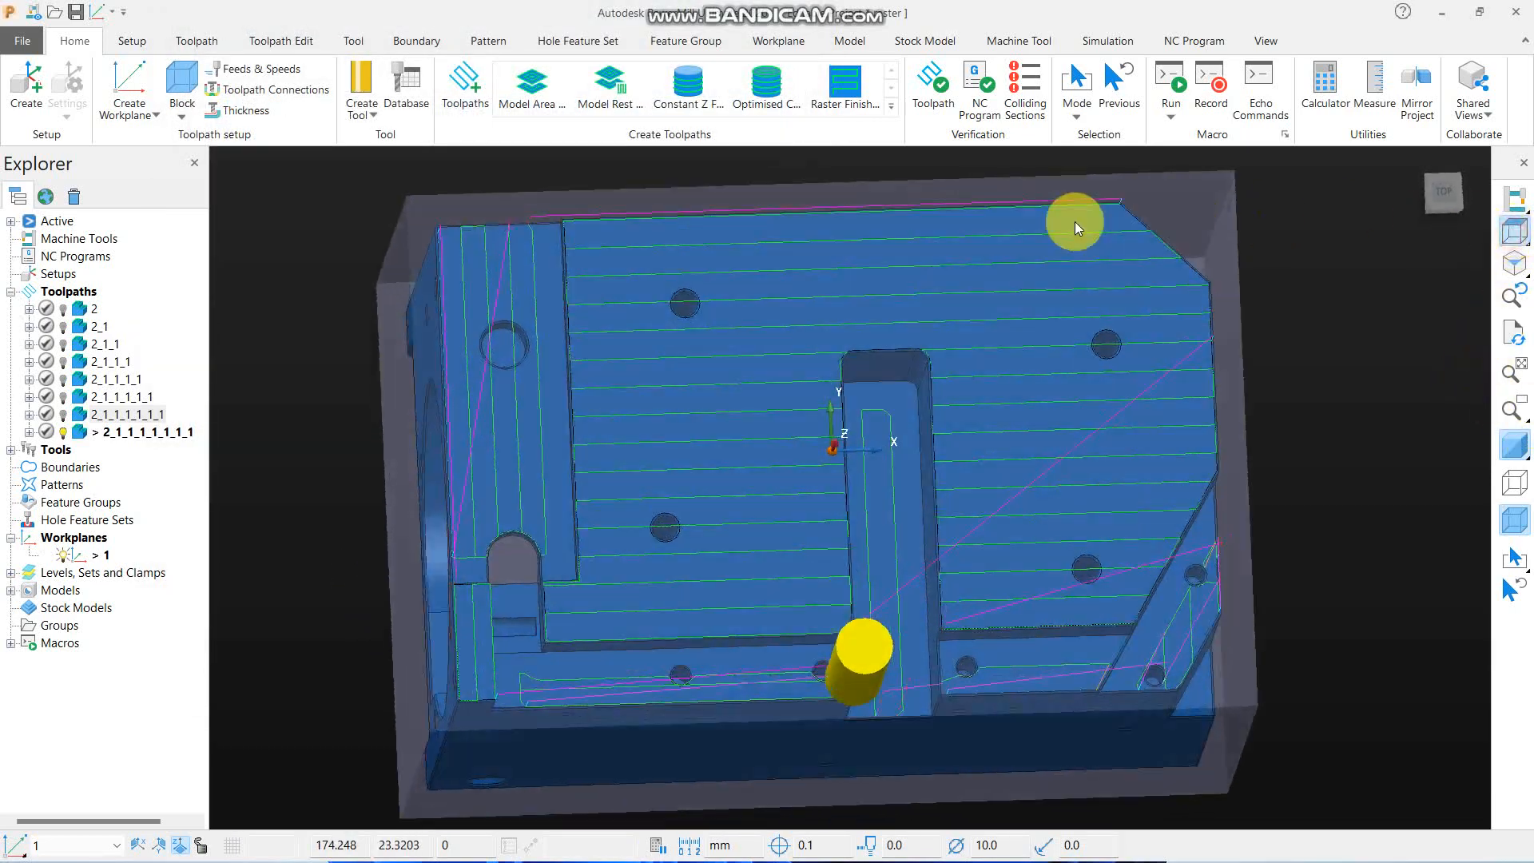
pyautogui.scroll(-3, 836, 287)
pyautogui.scroll(6, 847, 508)
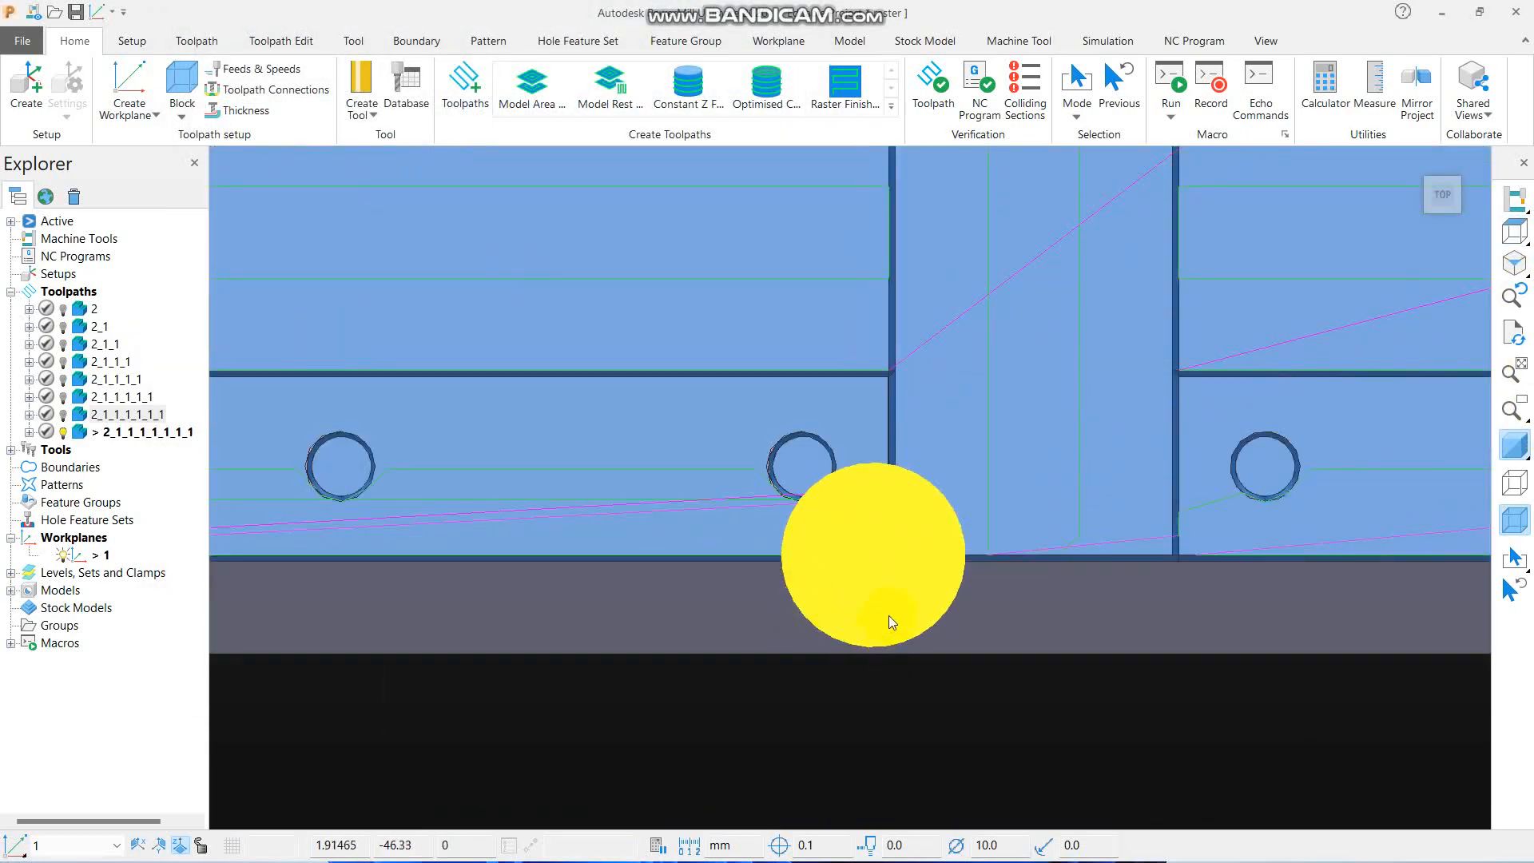
pyautogui.moveTo(889, 616); pyautogui.dragTo(999, 506, button='middle')
pyautogui.scroll(4, 898, 514)
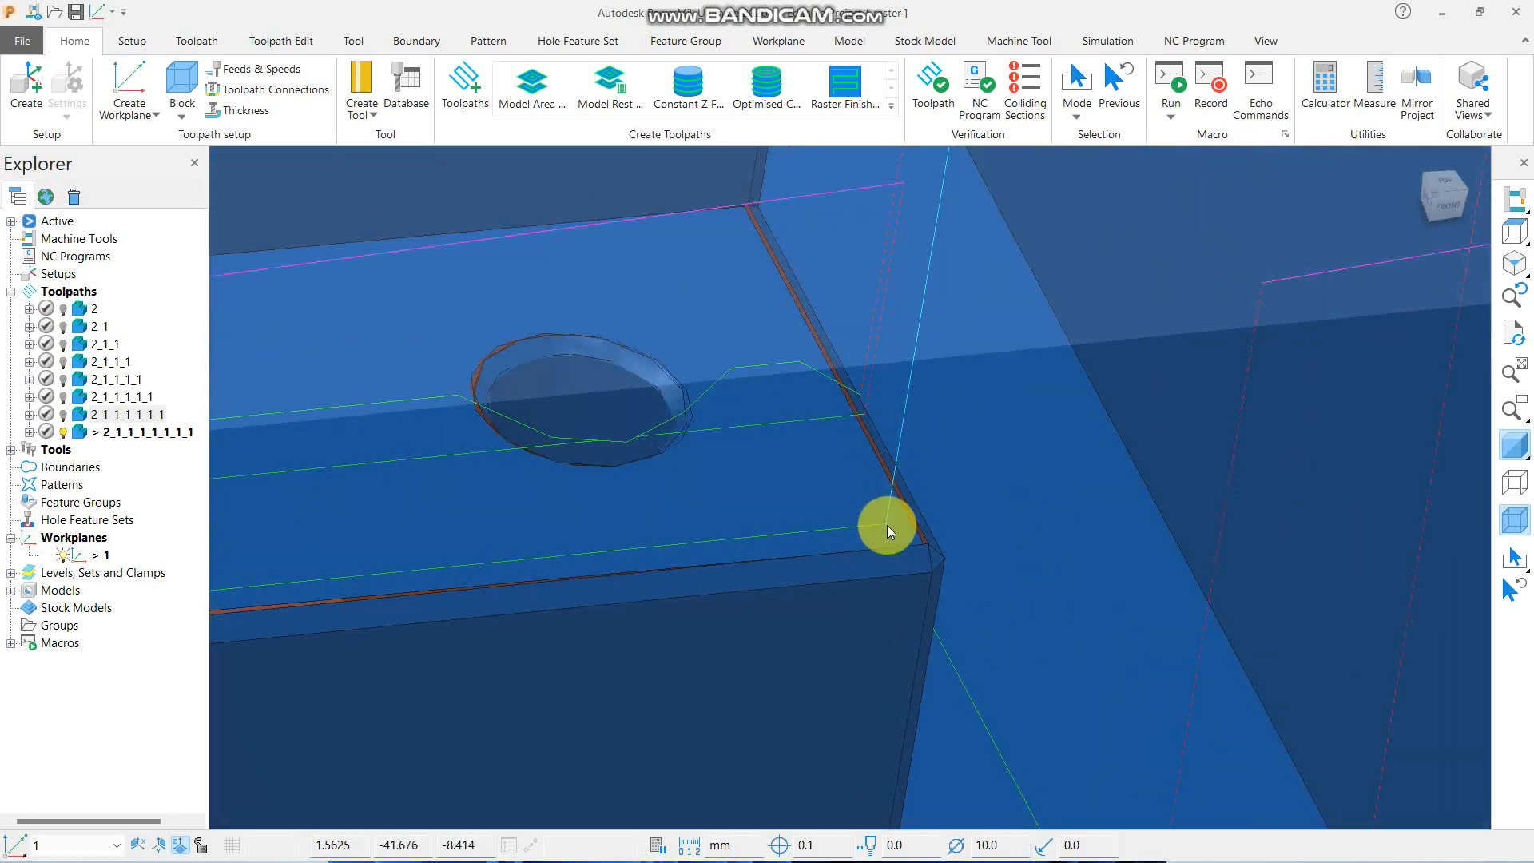
pyautogui.scroll(-4, 889, 496)
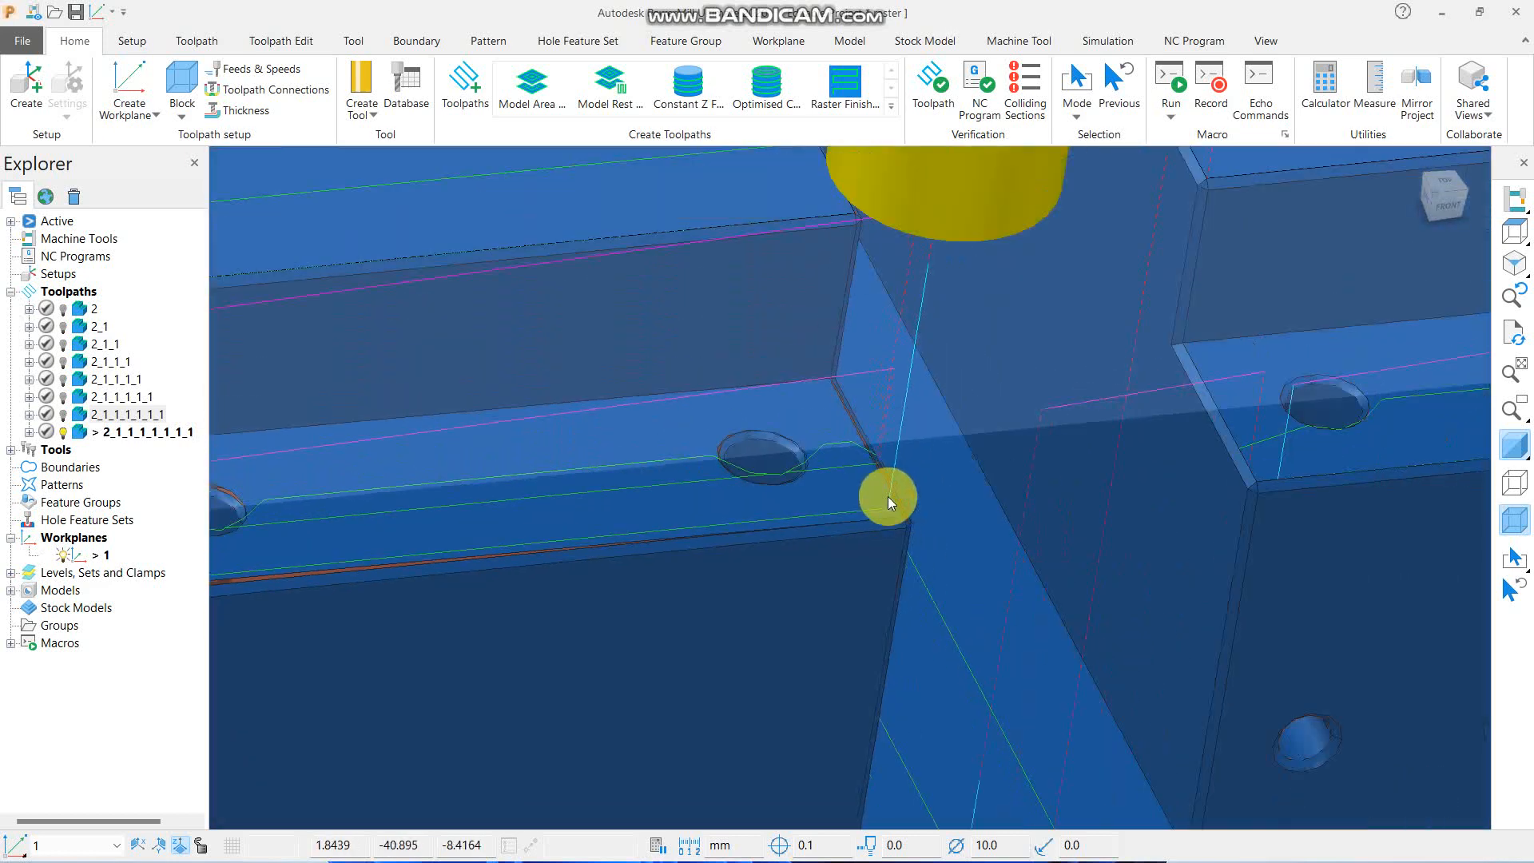
# - Examine the latest toolpath close up at the open end of the central slot and at the rear corner of the side ledge
pyautogui.scroll(2, 889, 497)
pyautogui.moveTo(946, 604); pyautogui.dragTo(818, 553, button='middle')
pyautogui.scroll(3, 787, 449)
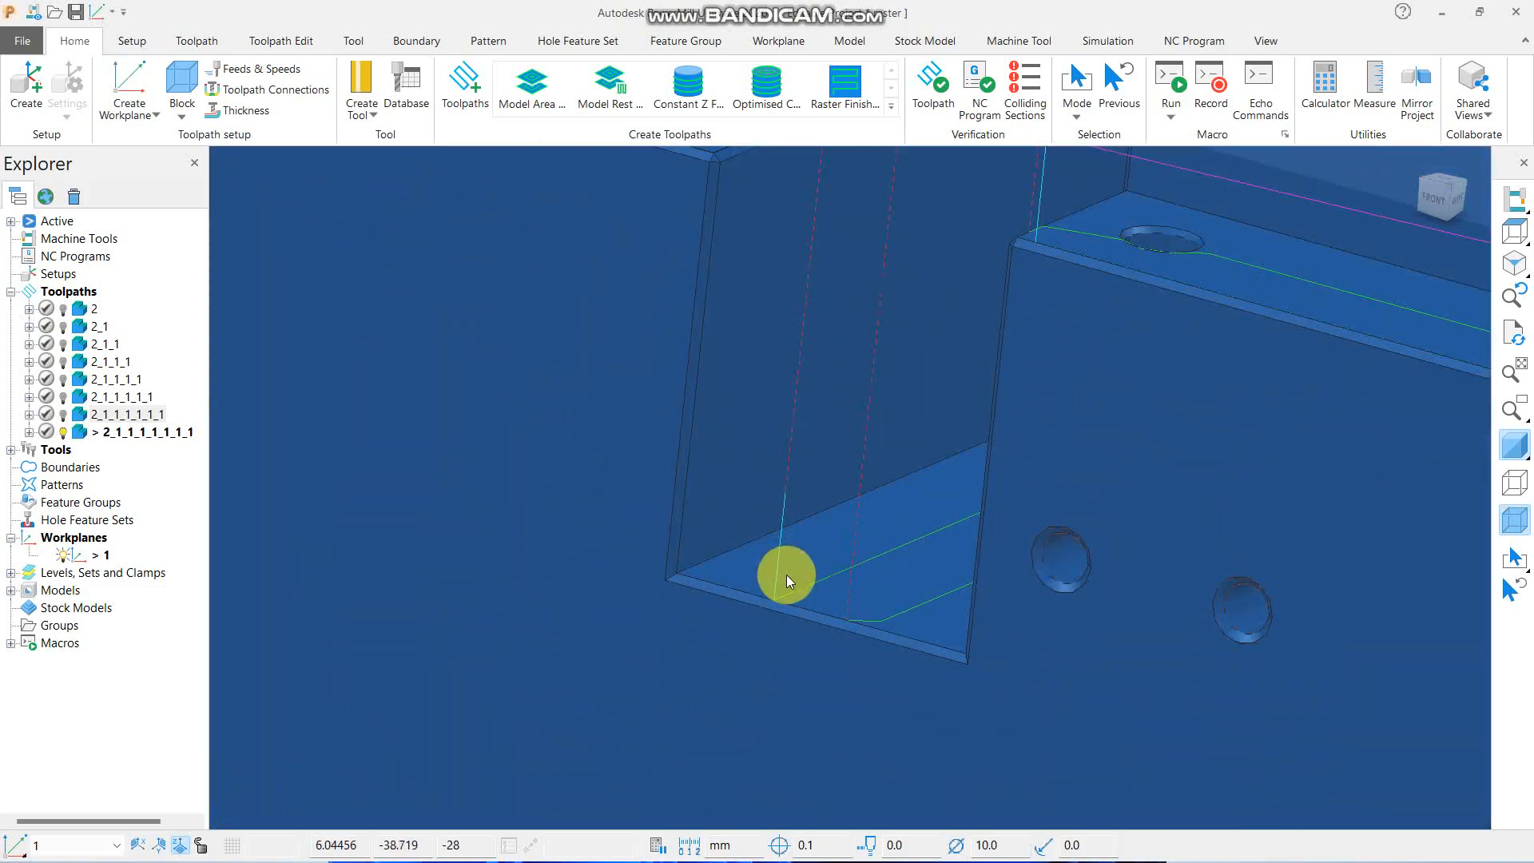
pyautogui.scroll(-5, 786, 573)
pyautogui.moveTo(663, 542); pyautogui.dragTo(775, 401, button='middle')
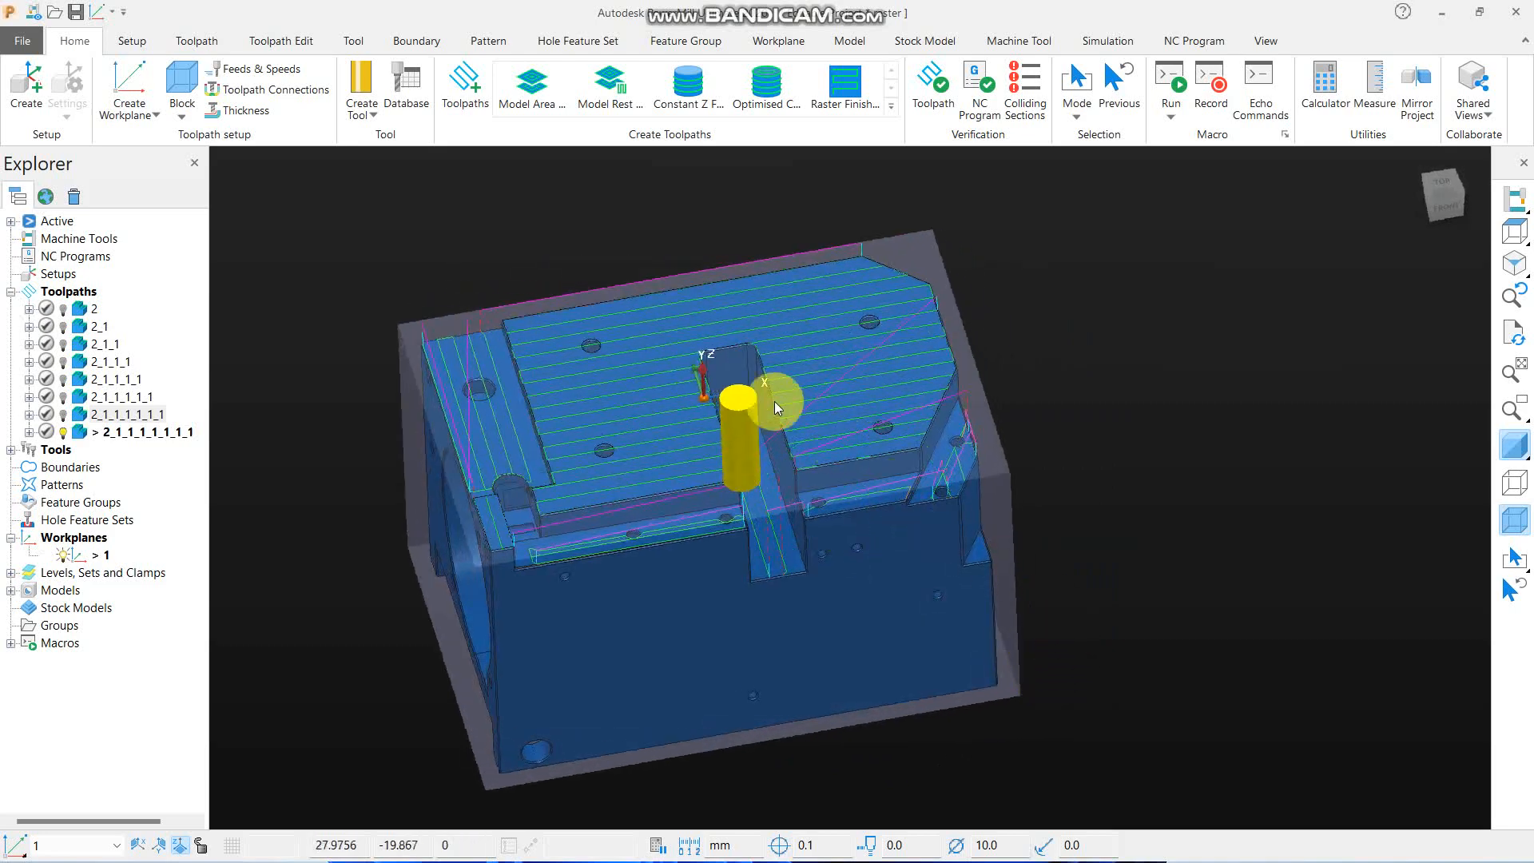
pyautogui.scroll(4, 400, 363)
pyautogui.moveTo(540, 558); pyautogui.dragTo(893, 358, button='middle')
pyautogui.scroll(-3, 872, 444)
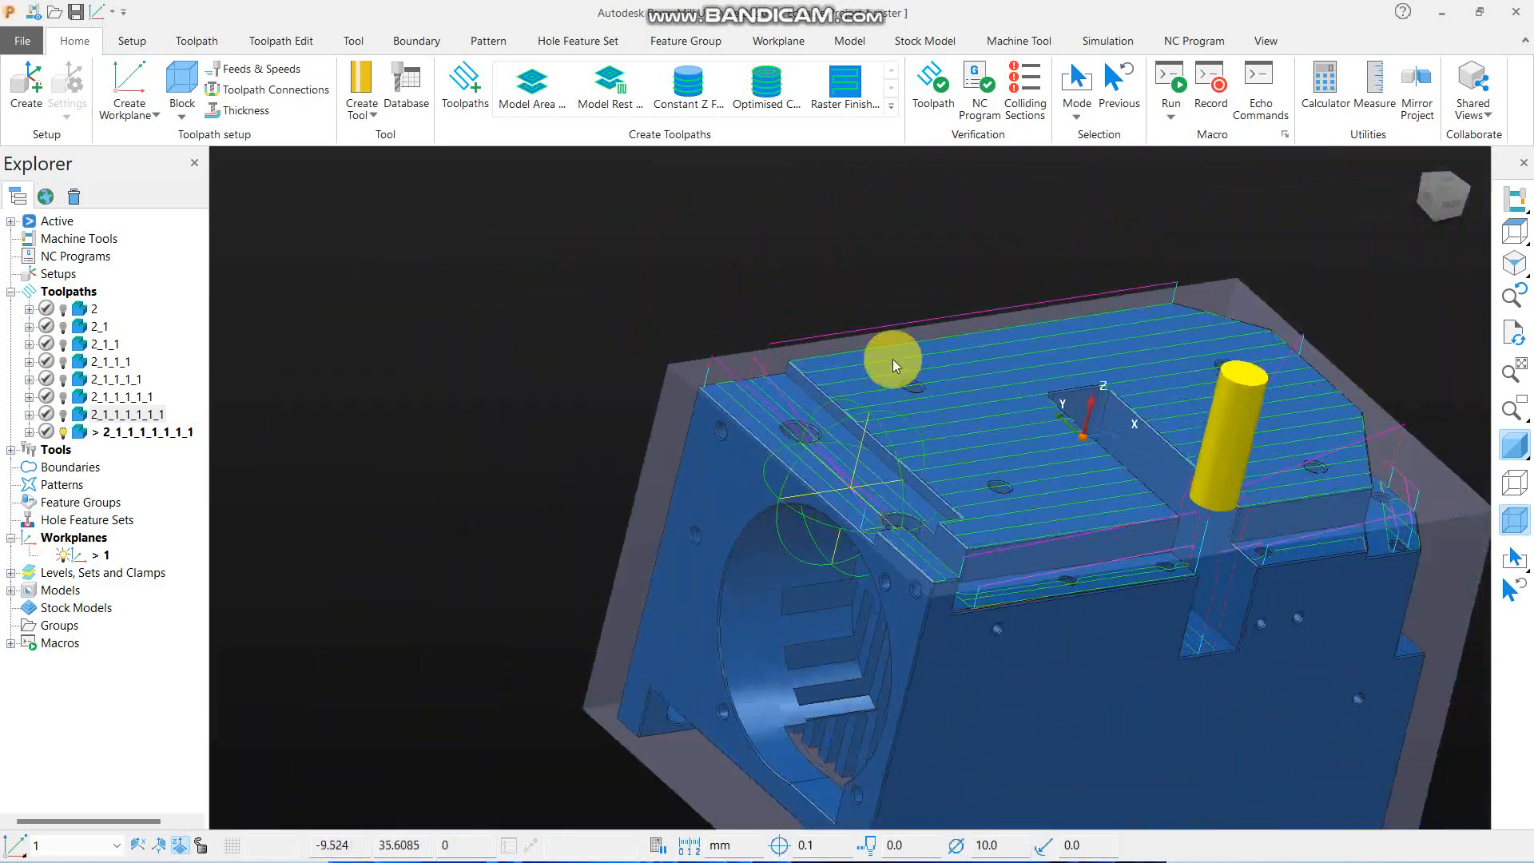
pyautogui.scroll(3, 894, 360)
pyautogui.scroll(3, 695, 387)
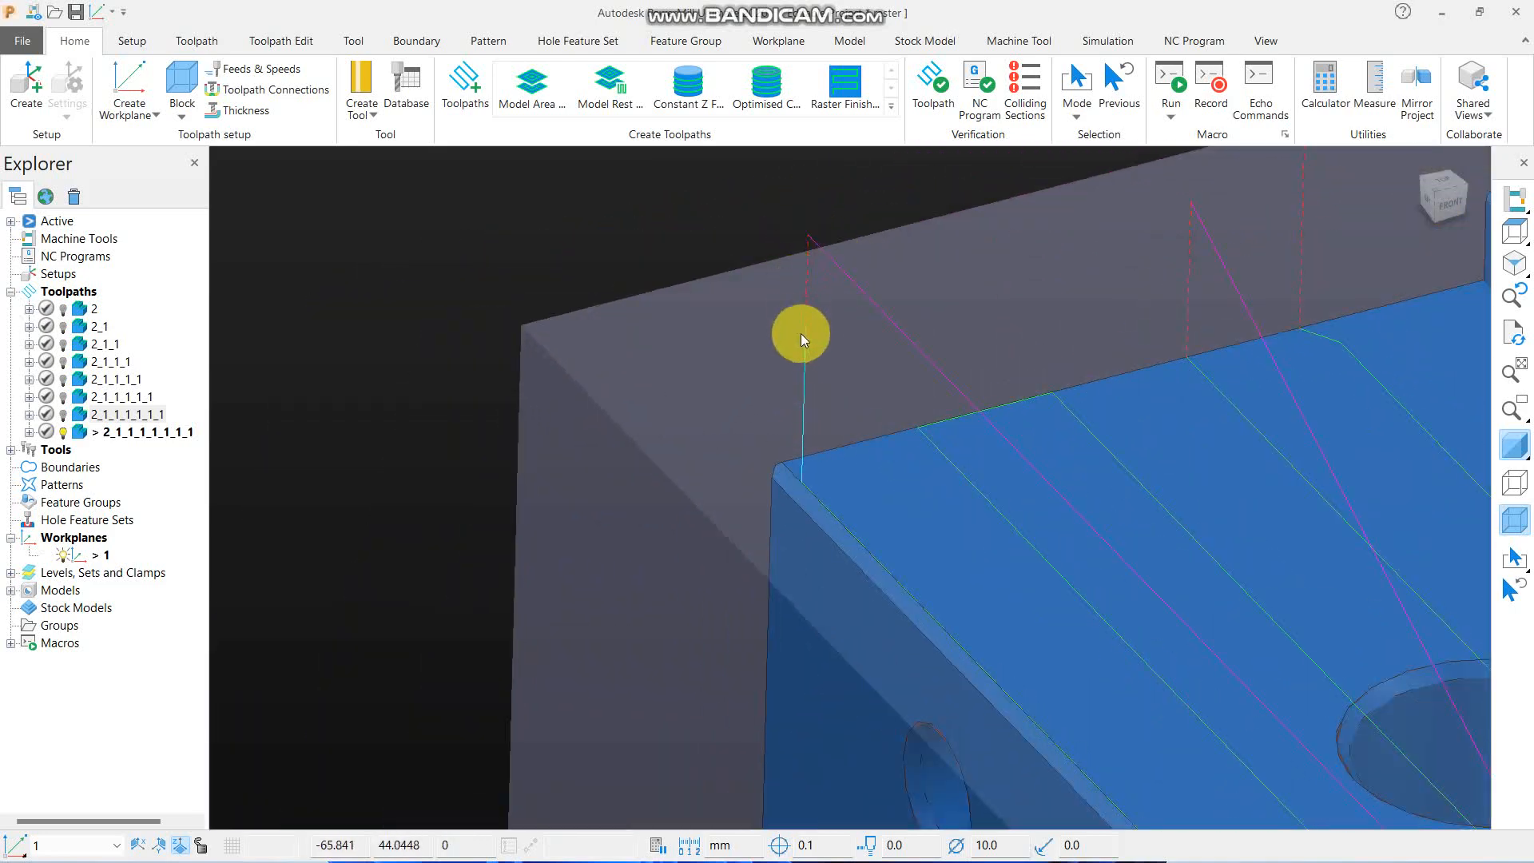
pyautogui.scroll(-5, 548, 313)
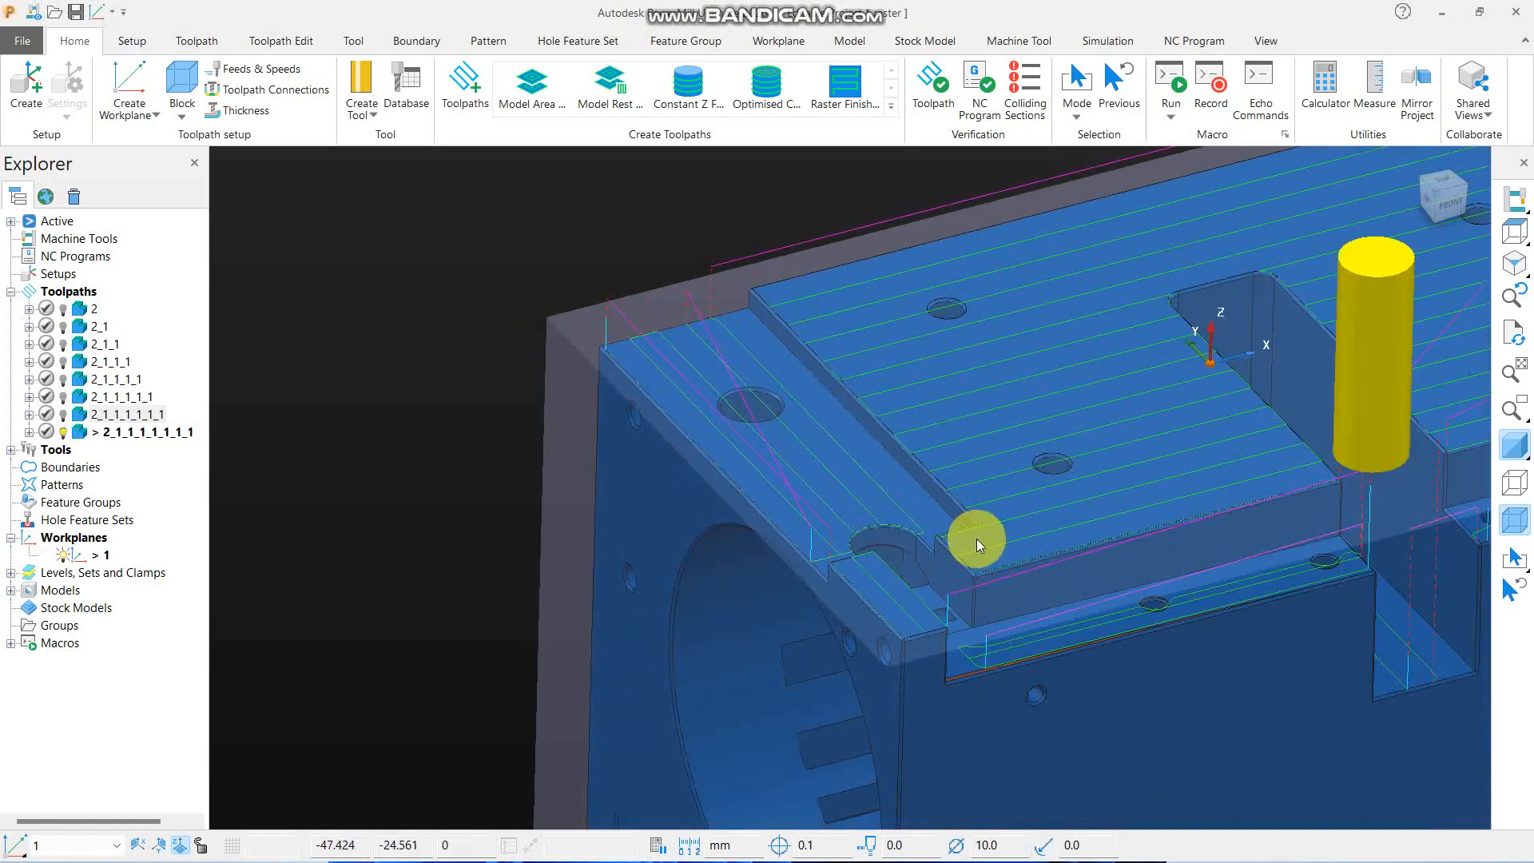
# - Inspect the toolpath's passes and links on the small triangular ledge at the part's chamfered front corner
pyautogui.moveTo(977, 539); pyautogui.dragTo(713, 414, button='middle')
pyautogui.scroll(-5, 713, 414)
pyautogui.moveTo(999, 456); pyautogui.dragTo(982, 483, button='middle')
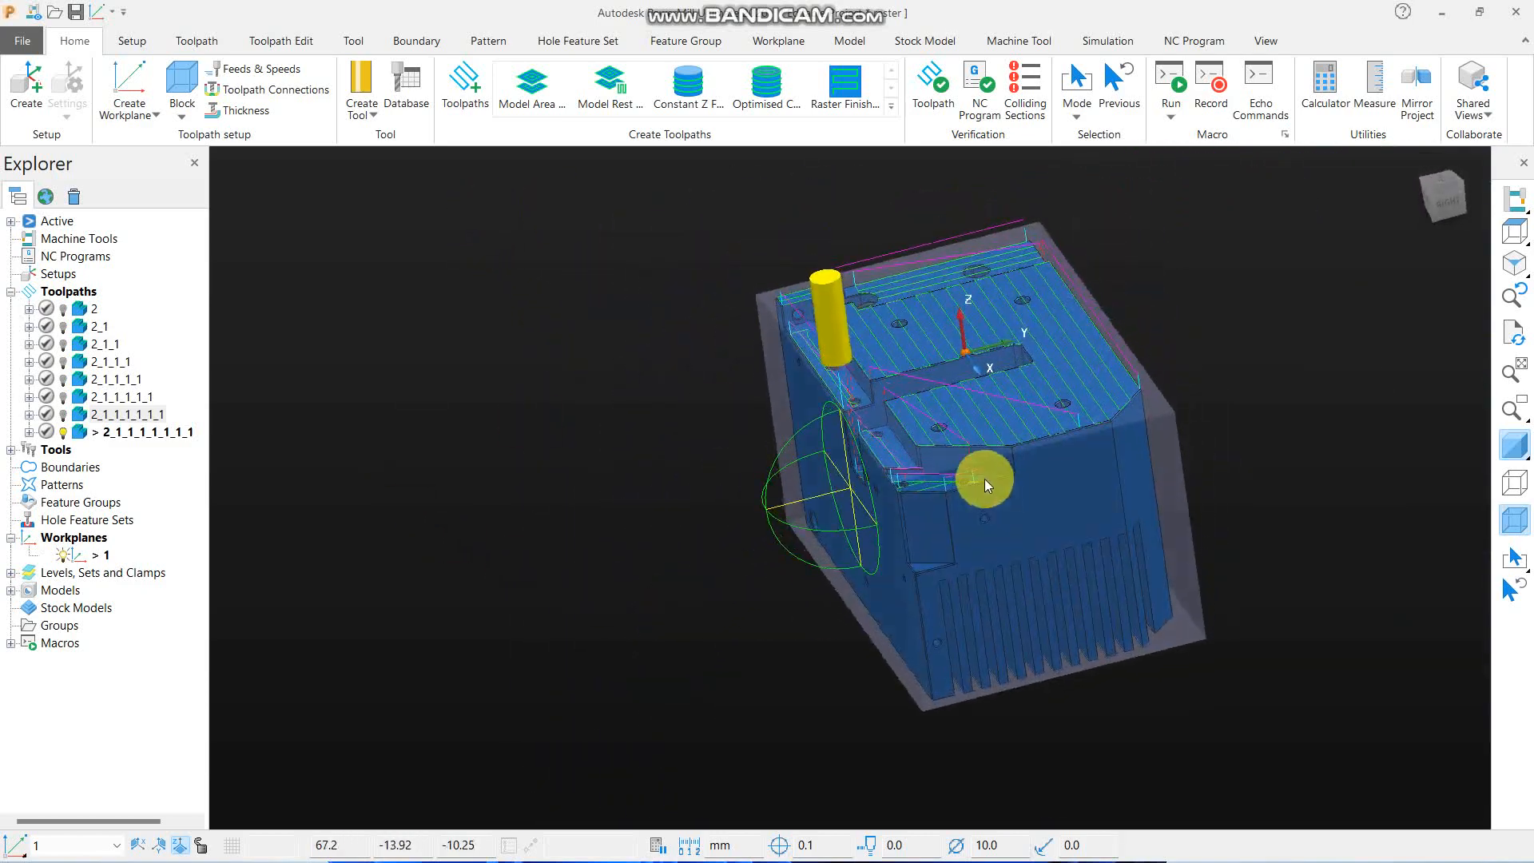
pyautogui.scroll(5, 1075, 558)
pyautogui.moveTo(1075, 558); pyautogui.dragTo(849, 553, button='middle')
pyautogui.scroll(5, 840, 328)
pyautogui.moveTo(846, 462); pyautogui.dragTo(842, 508, button='middle')
pyautogui.scroll(-5, 679, 489)
pyautogui.moveTo(679, 489); pyautogui.dragTo(239, 418, button='middle')
# - Simulate the latest toolpath from its start, pause it, and briefly check it in ViewMill before exiting ViewMill
pyautogui.rightClick(150, 431)
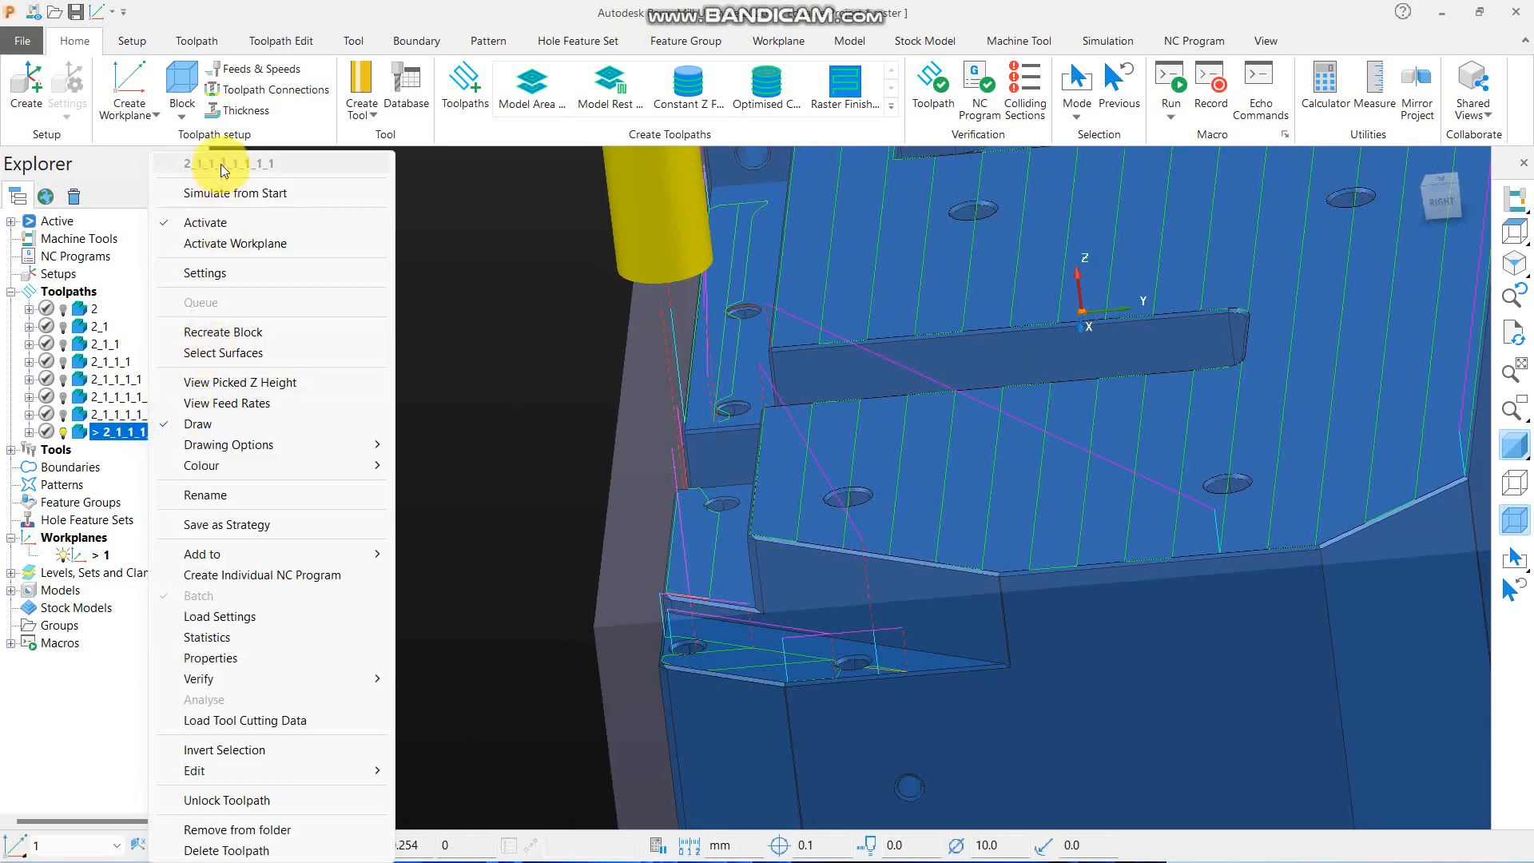
pyautogui.click(209, 194)
pyautogui.click(371, 80)
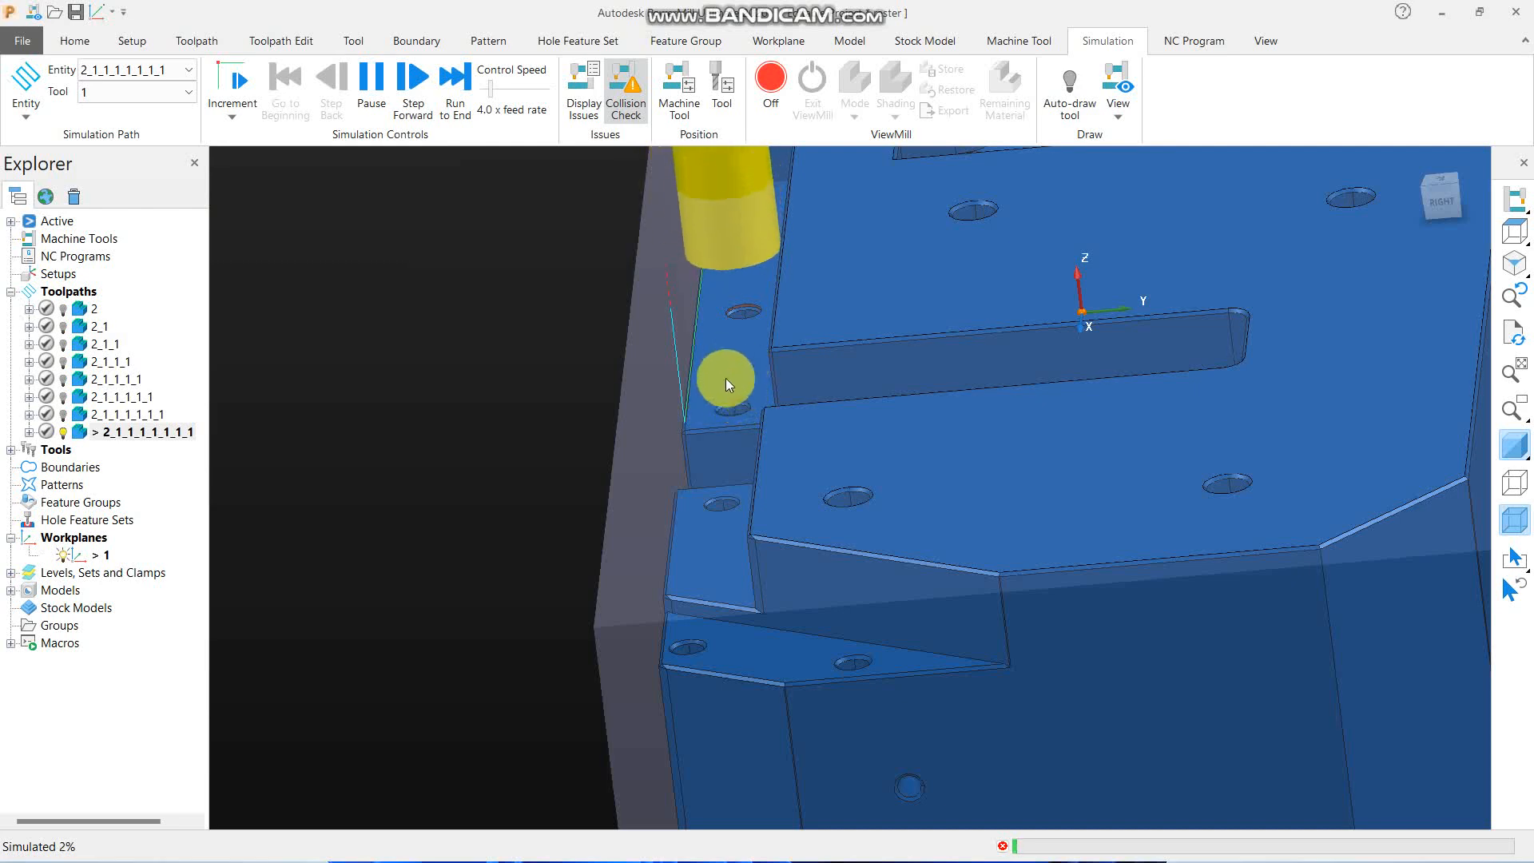
pyautogui.click(756, 88)
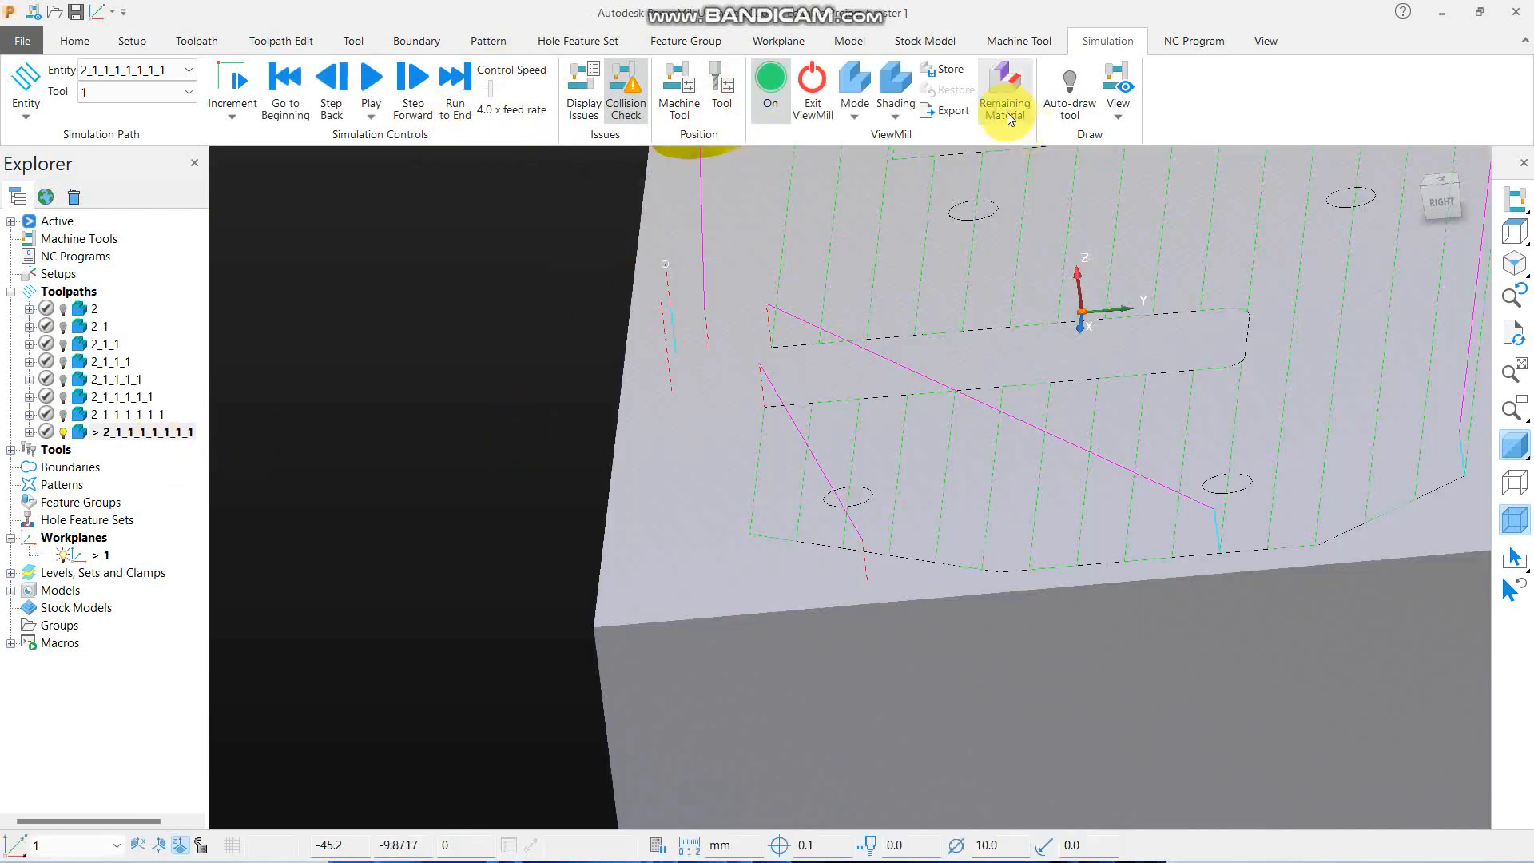
pyautogui.click(808, 90)
pyautogui.click(786, 142)
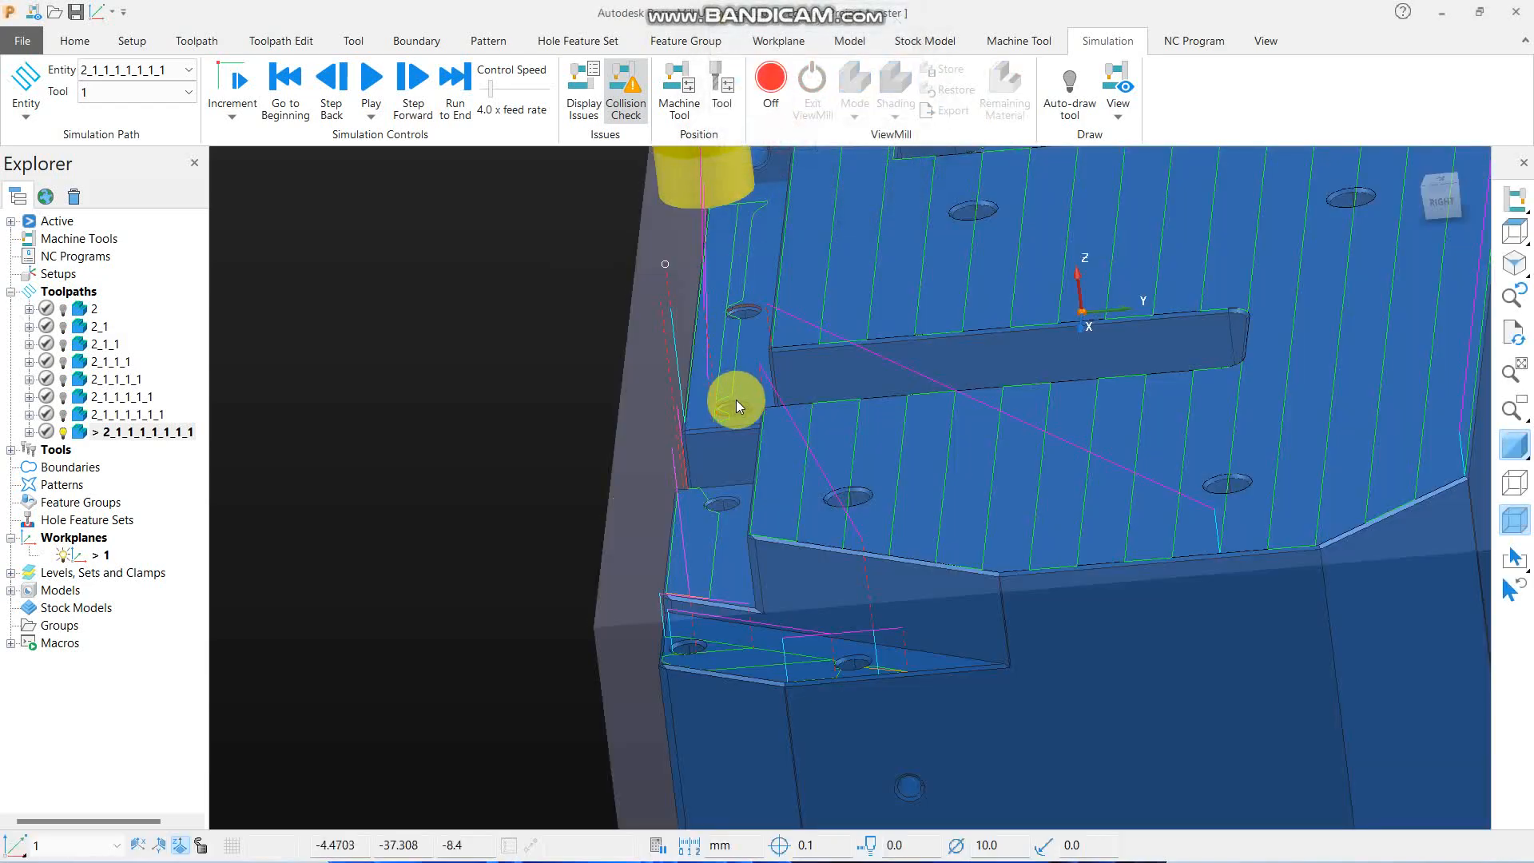
# - Create a copy of toolpath 2_1_1_1_1_1_1_1 that adds approaches from outside with an outside allowance of 2, and calculate it
pyautogui.click(1514, 264)
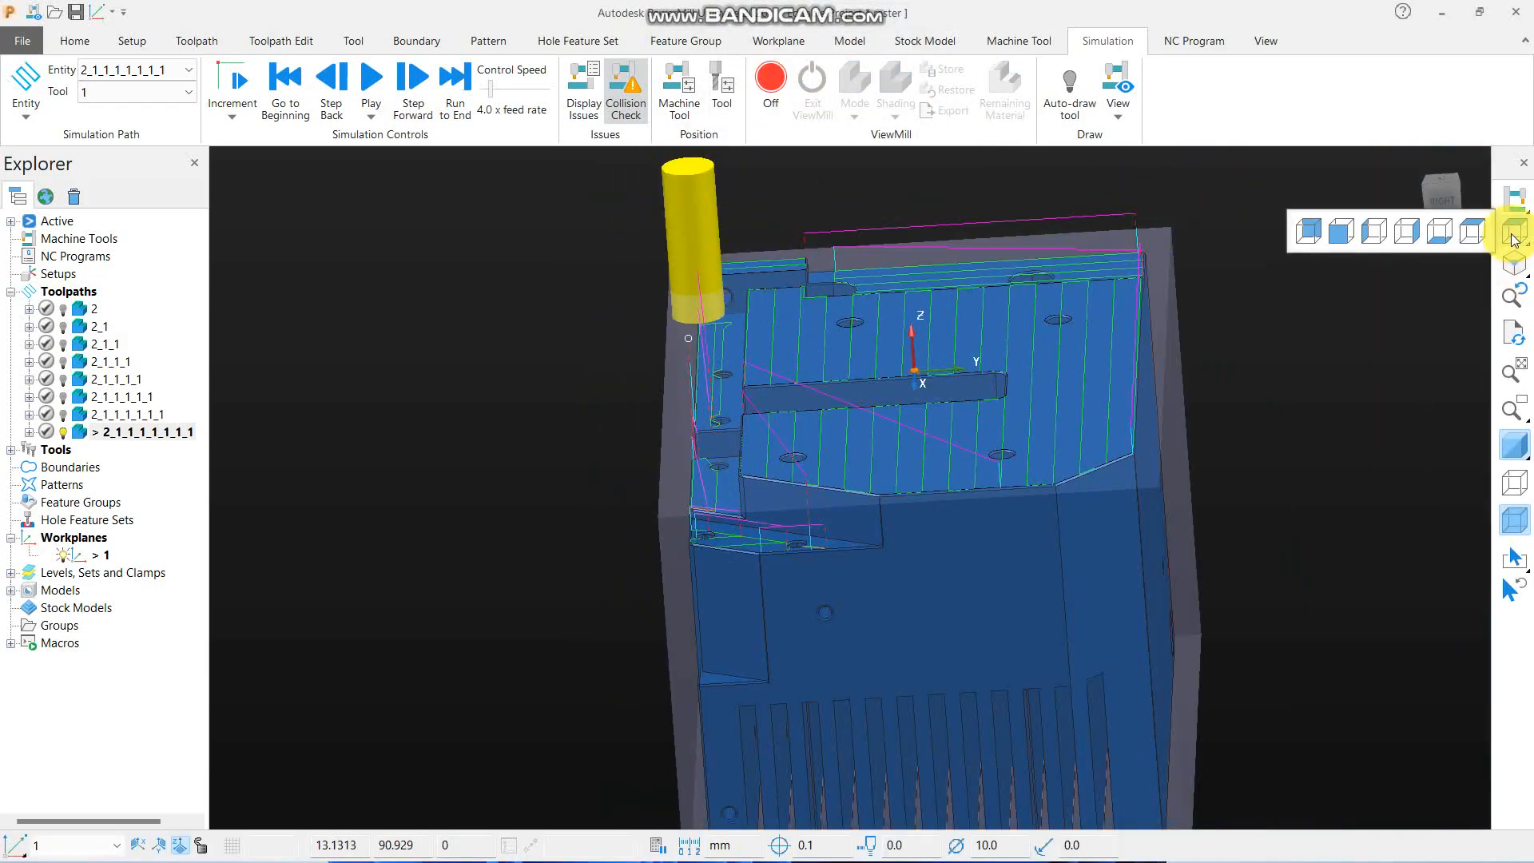
pyautogui.click(1470, 234)
pyautogui.scroll(-3, 759, 351)
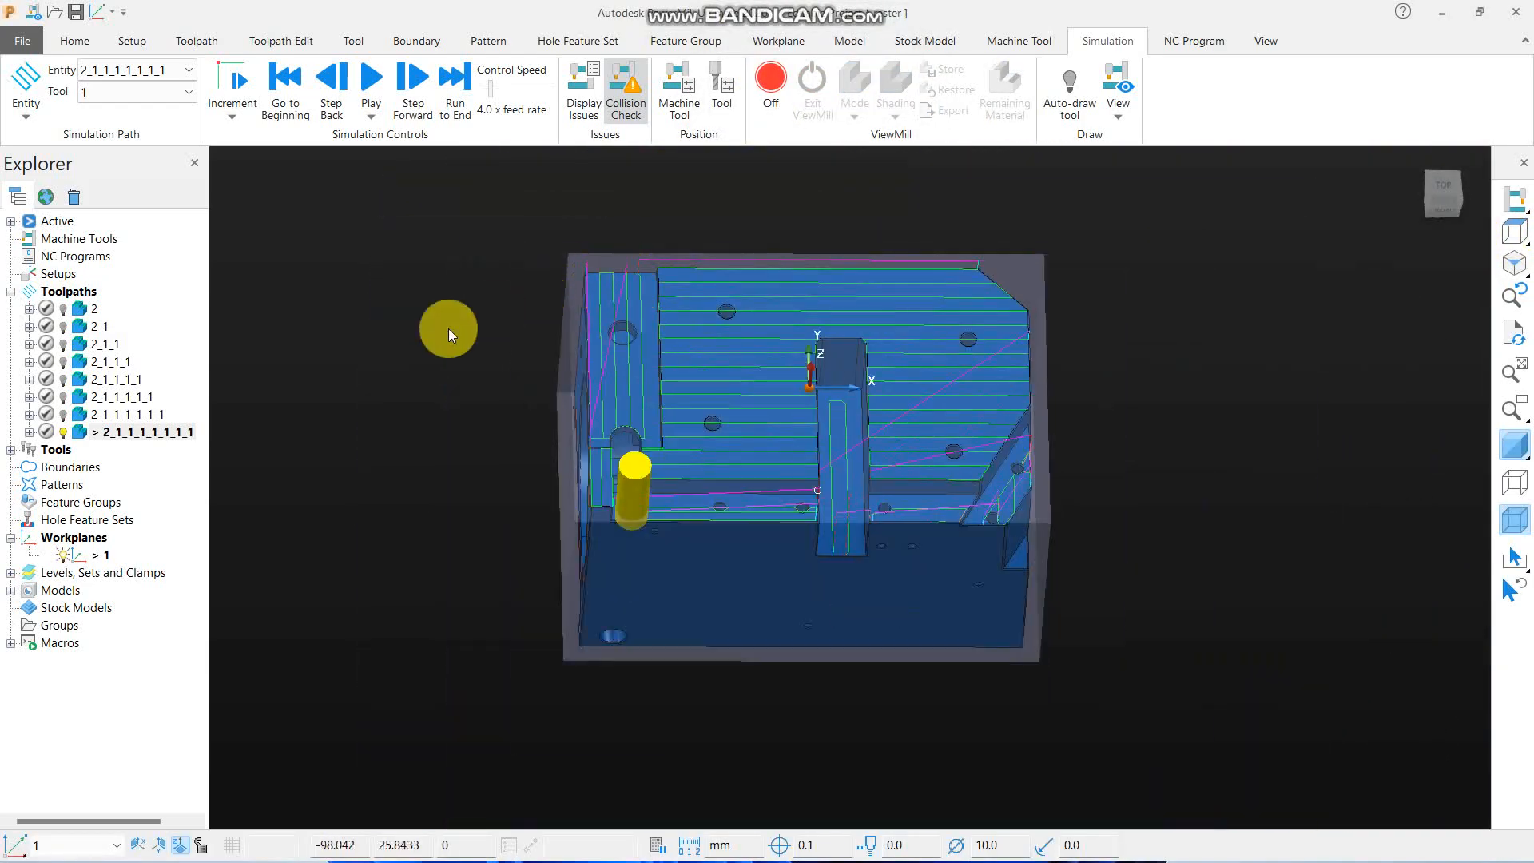
pyautogui.rightClick(147, 432)
pyautogui.click(238, 277)
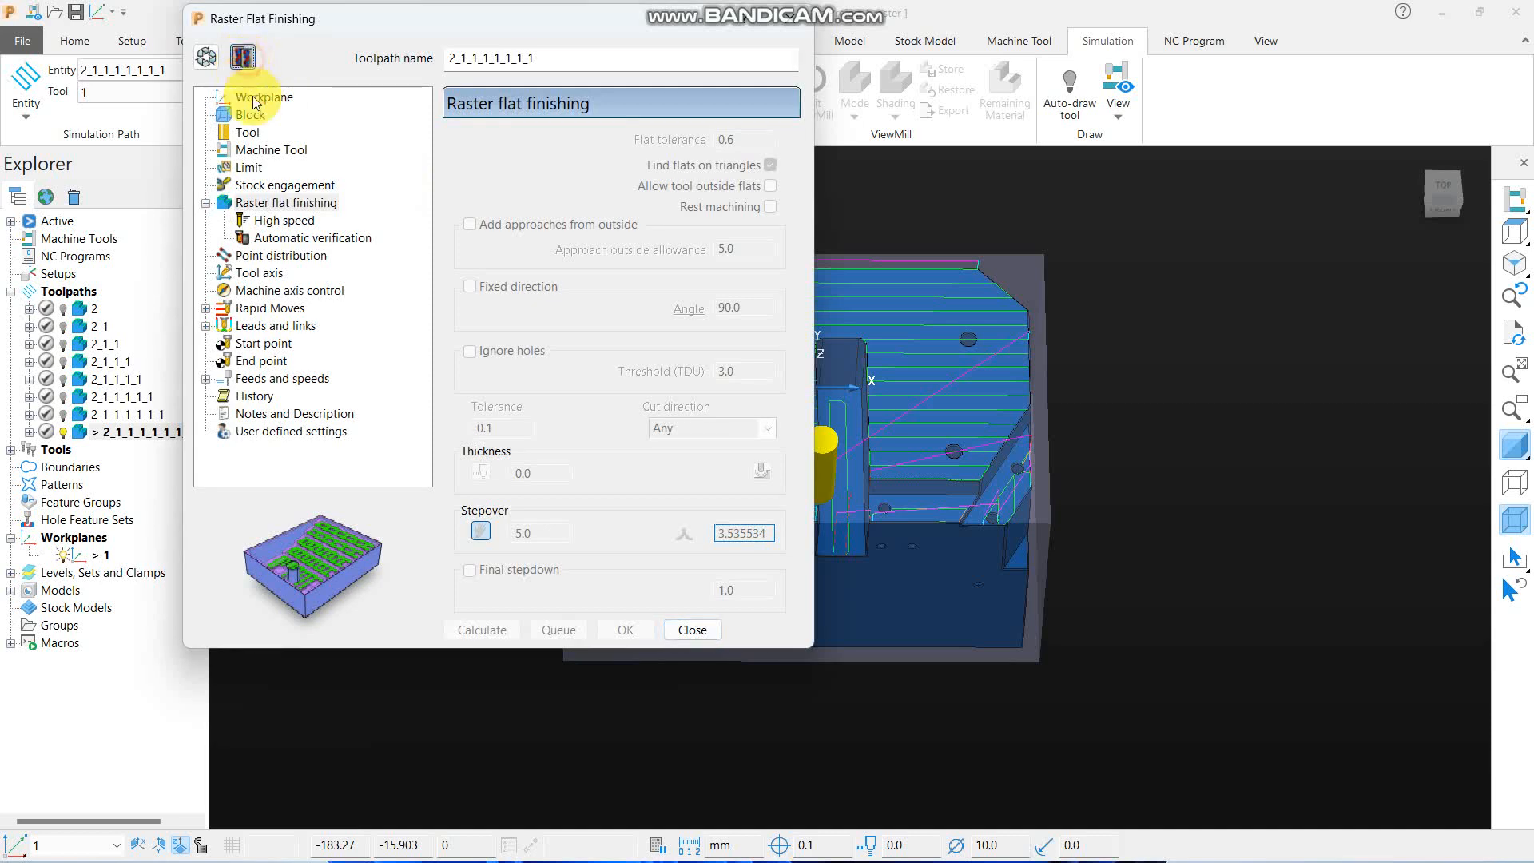
pyautogui.scroll(-3, 1325, 387)
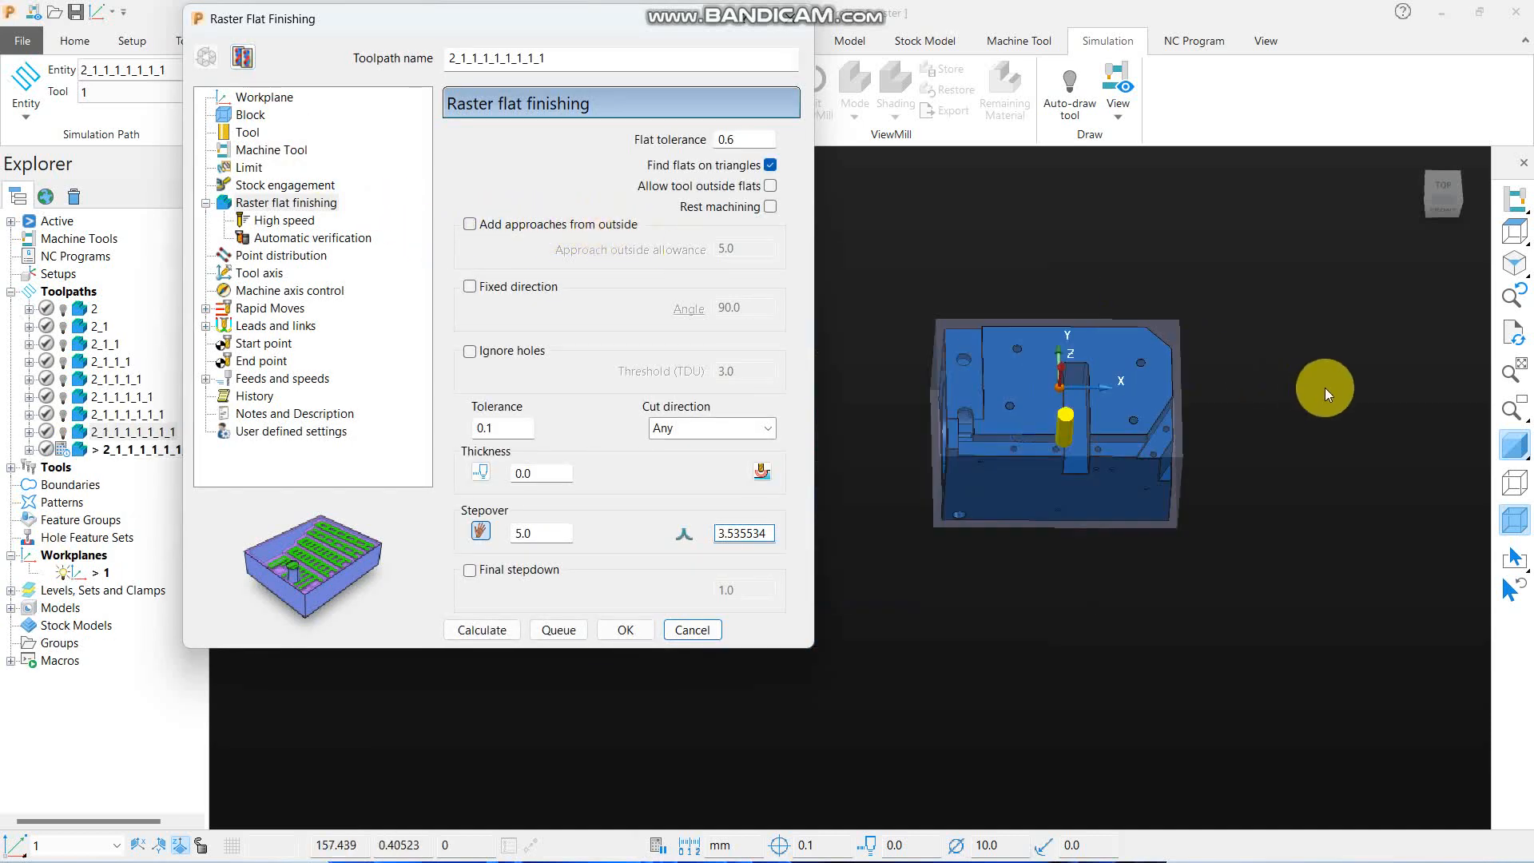
pyautogui.click(470, 224)
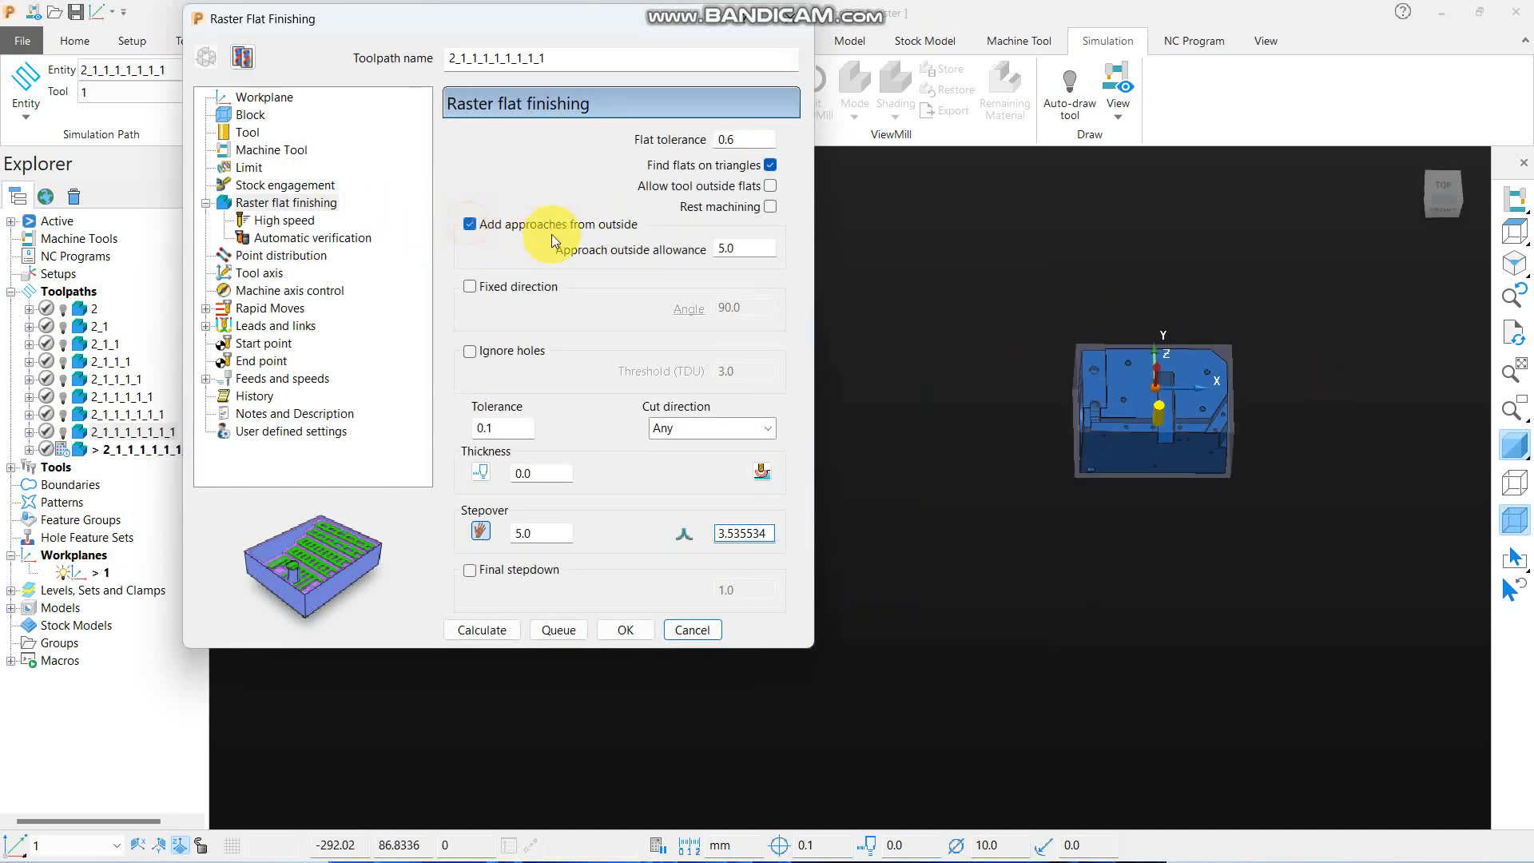
pyautogui.doubleClick(755, 247)
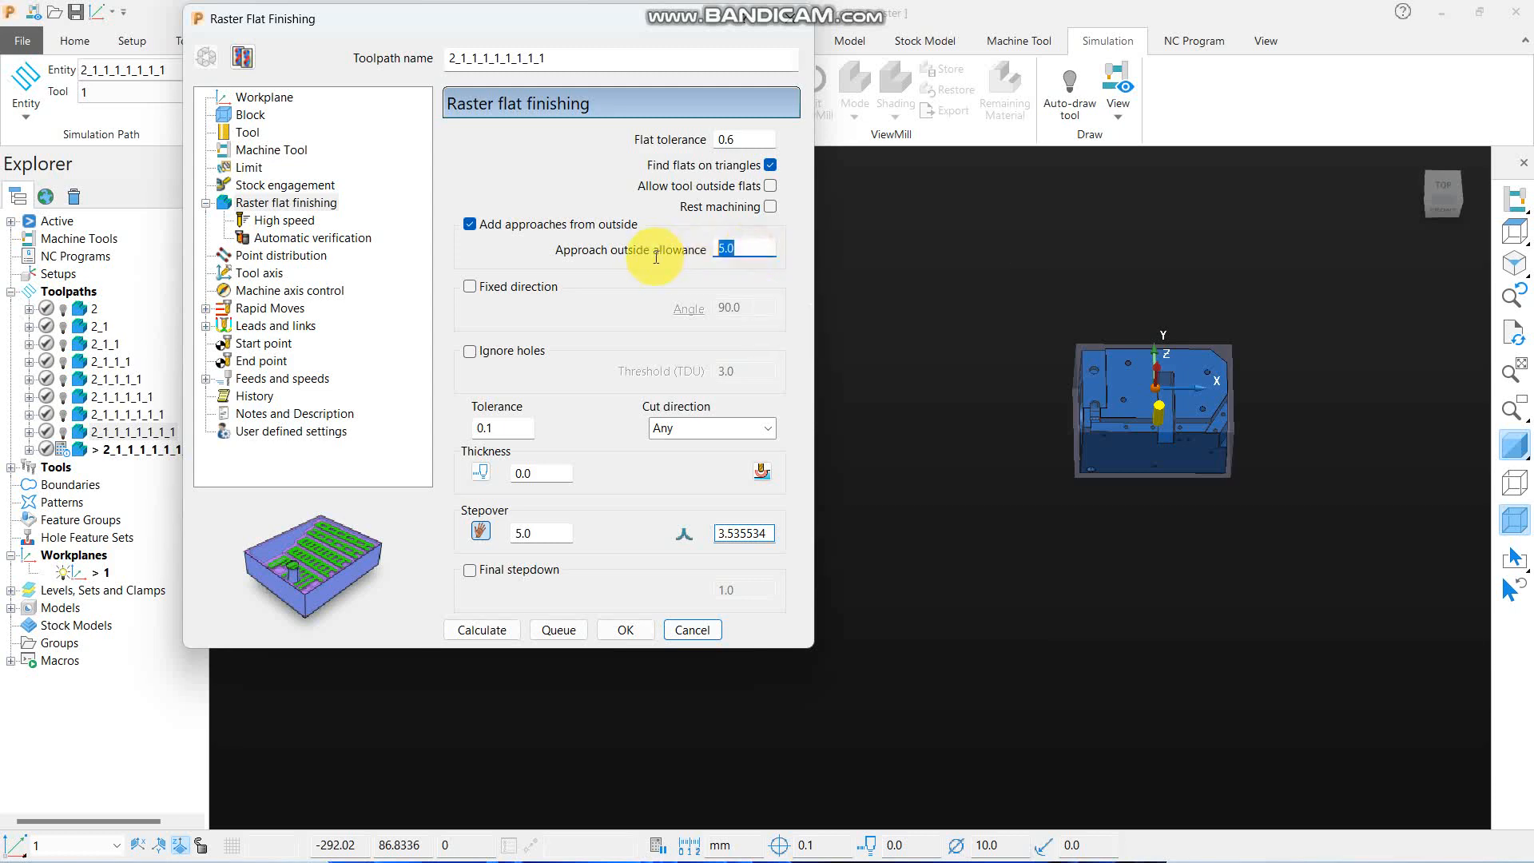
pyautogui.write('2')
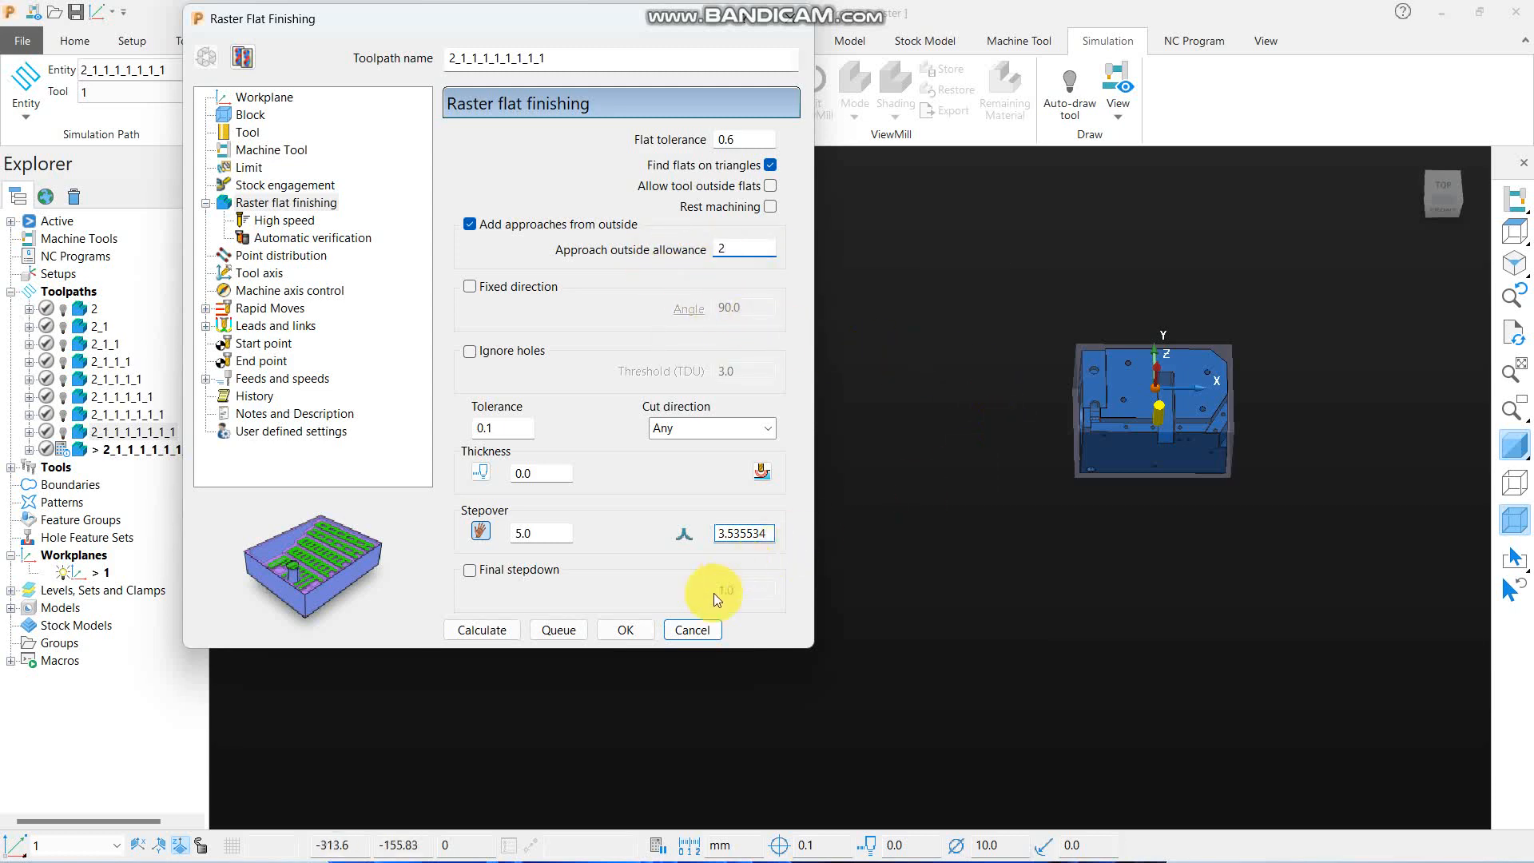
pyautogui.click(482, 630)
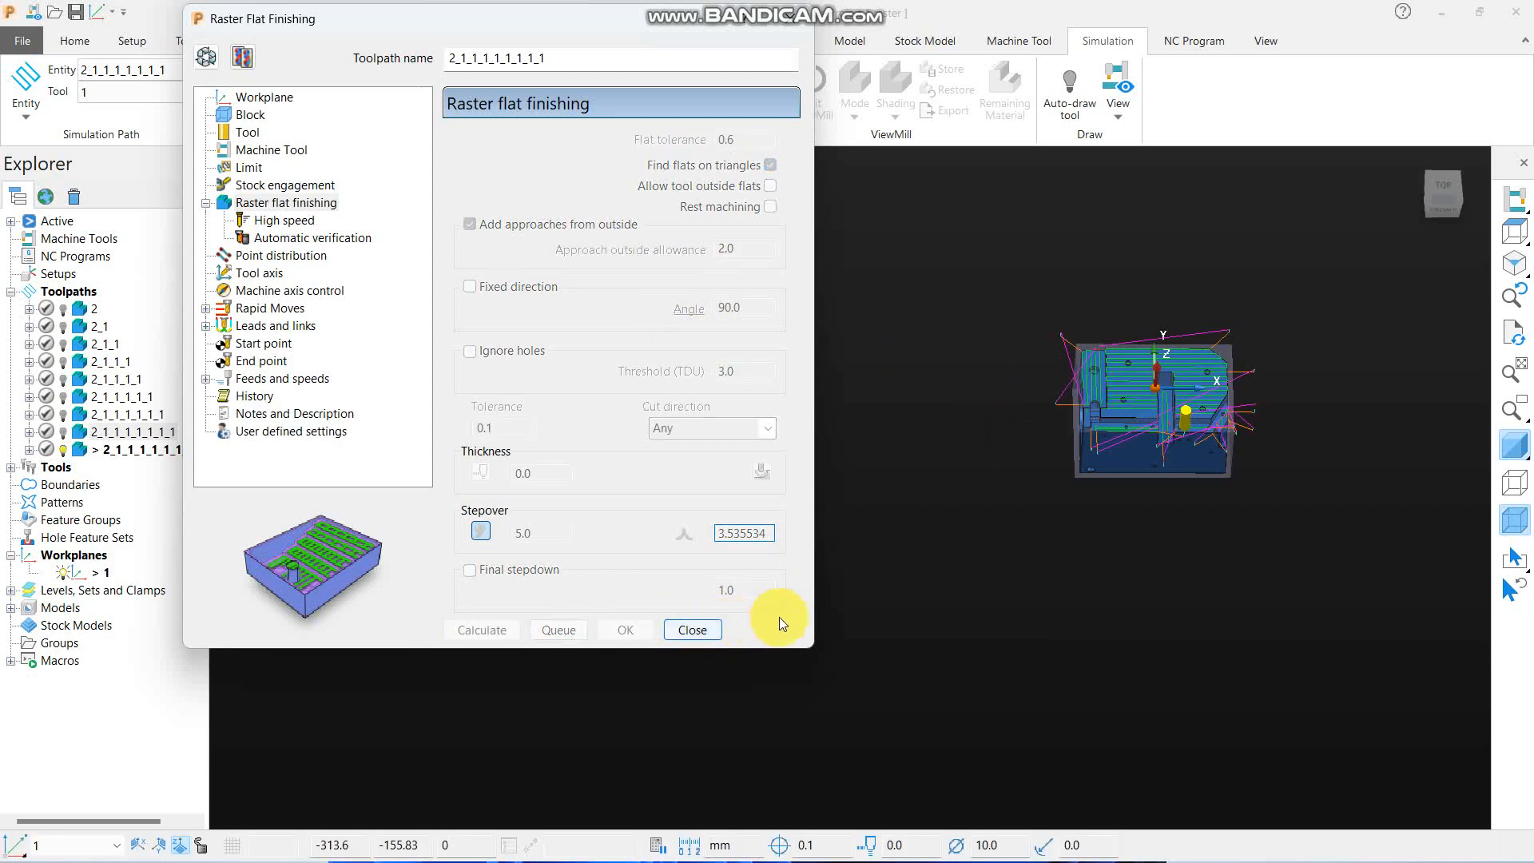
pyautogui.click(692, 629)
# - Examine from the top how far the new toolpath's approach moves extend beyond the part
pyautogui.click(1517, 234)
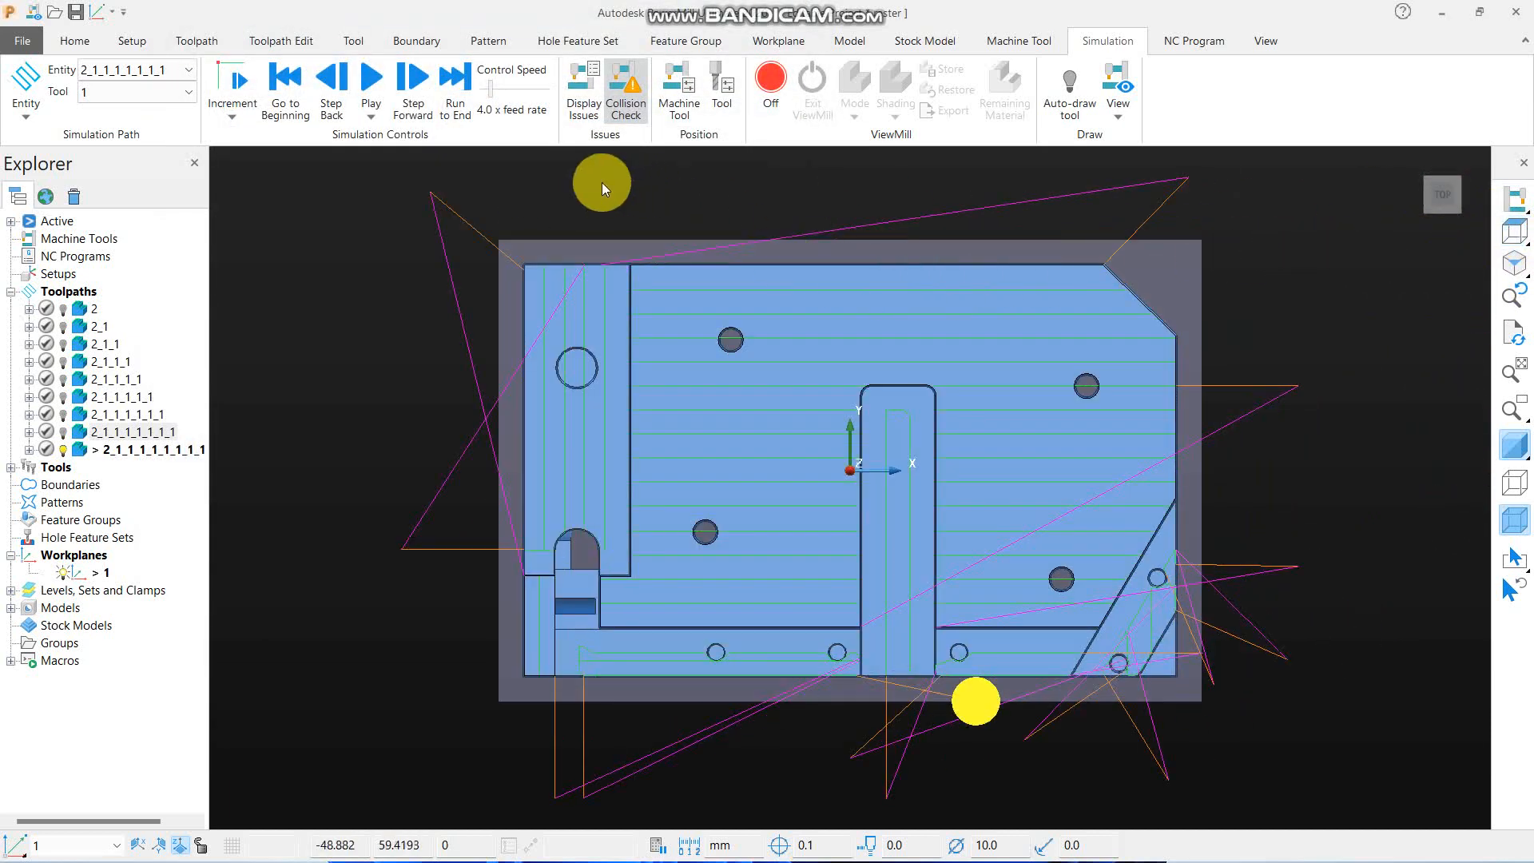
pyautogui.scroll(2, 467, 192)
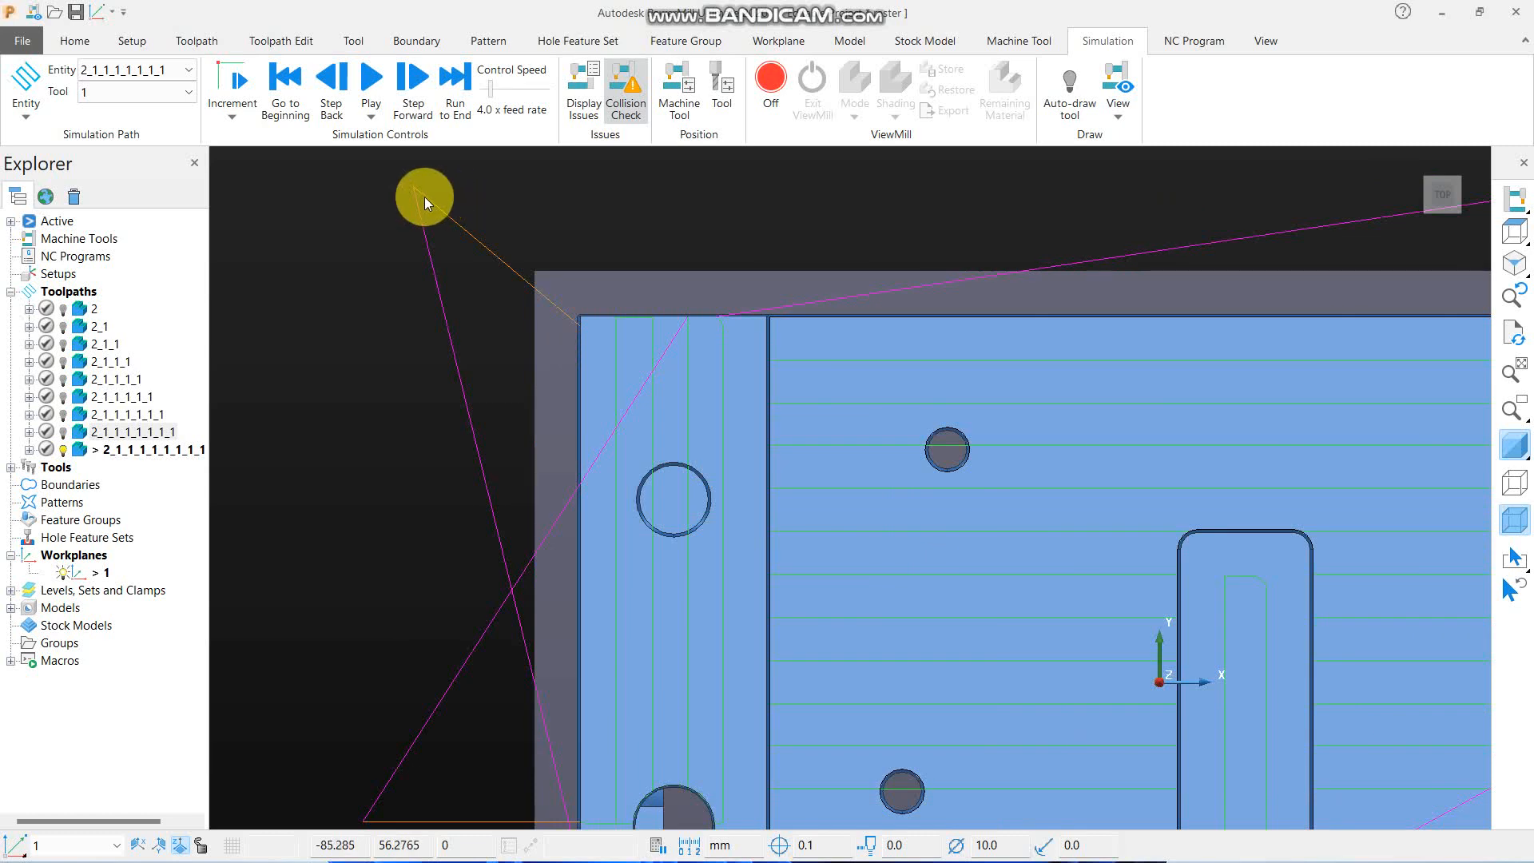
pyautogui.scroll(-4, 599, 320)
pyautogui.scroll(2, 549, 462)
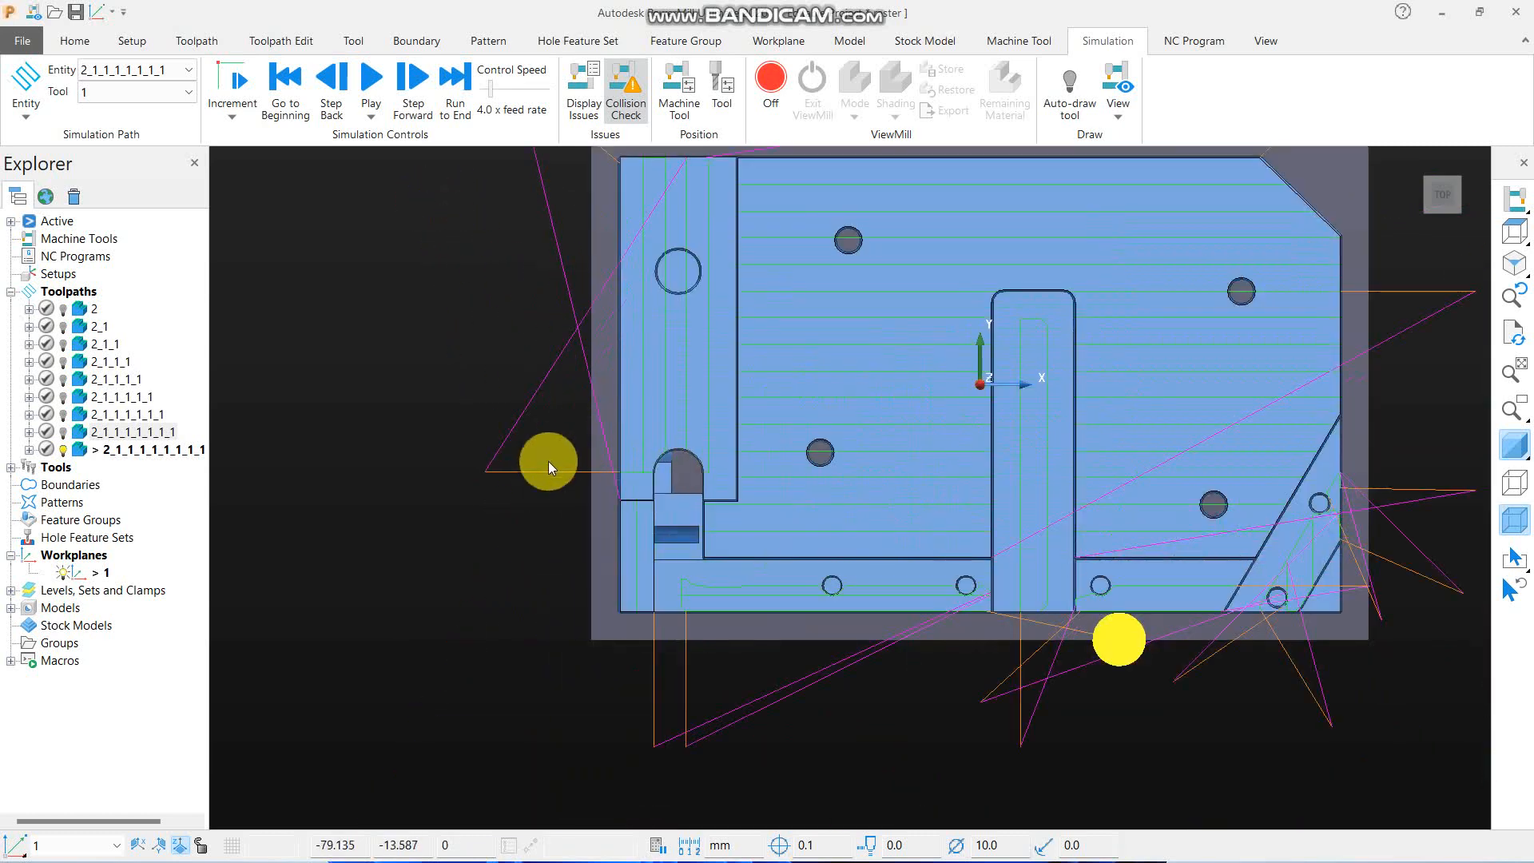
# - Edit the new toolpath's approach outside allowance to 0.5 and recalculate it
pyautogui.rightClick(209, 464)
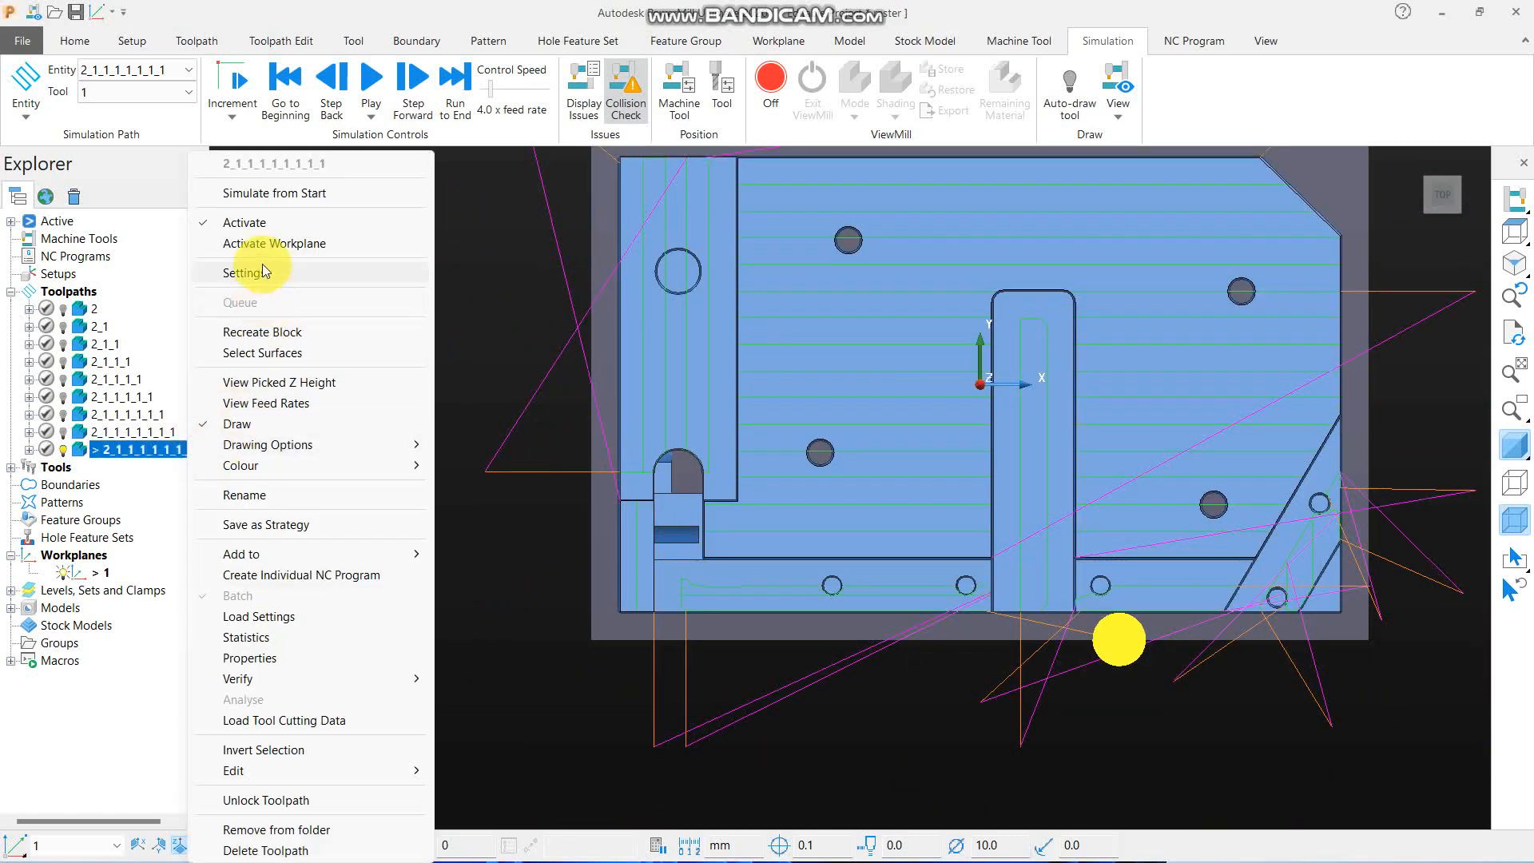
pyautogui.click(272, 272)
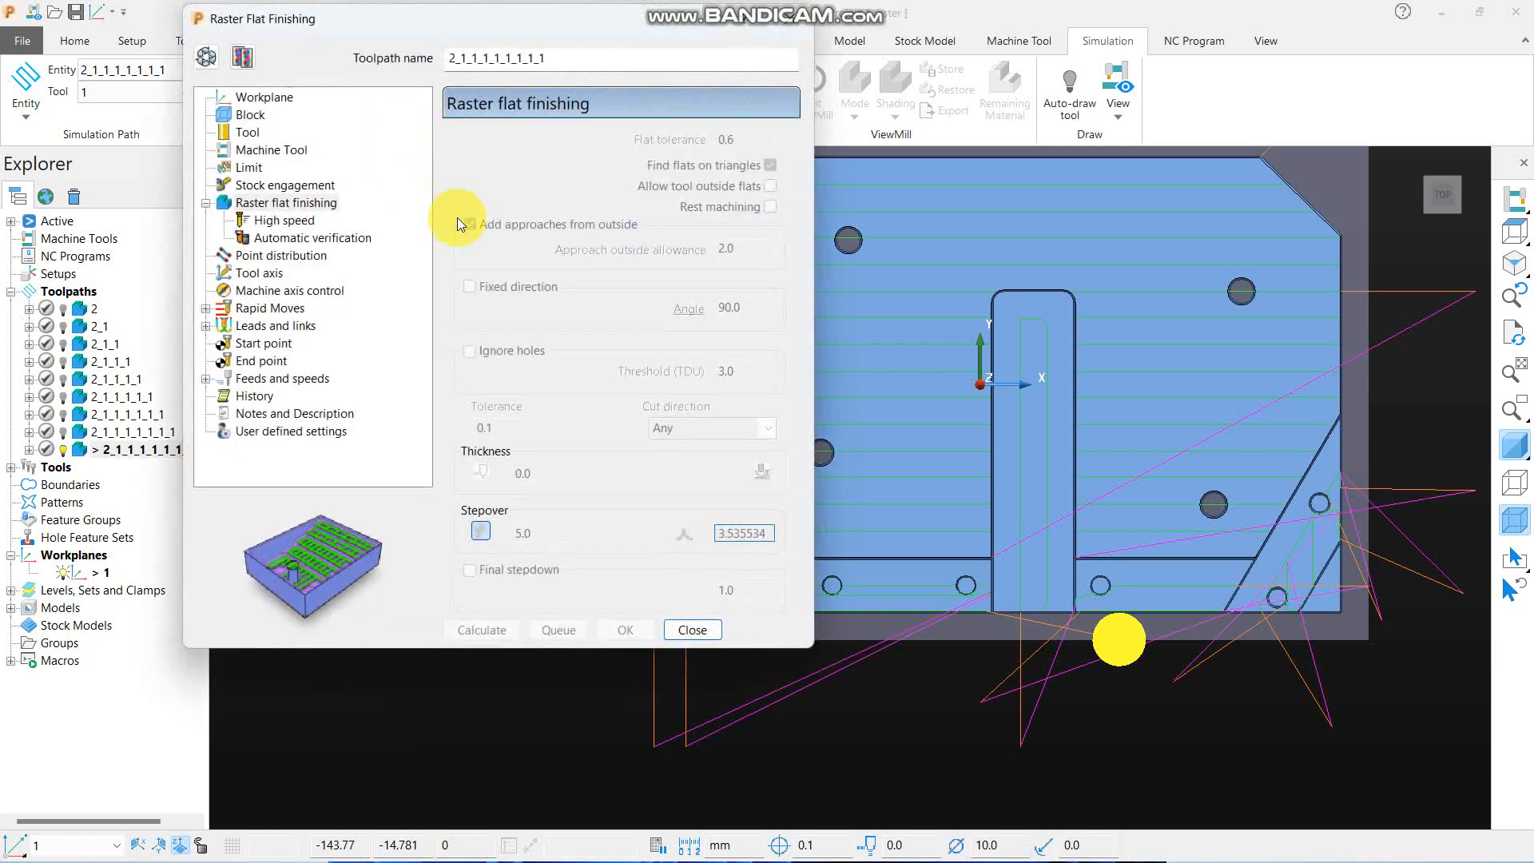
pyautogui.click(243, 56)
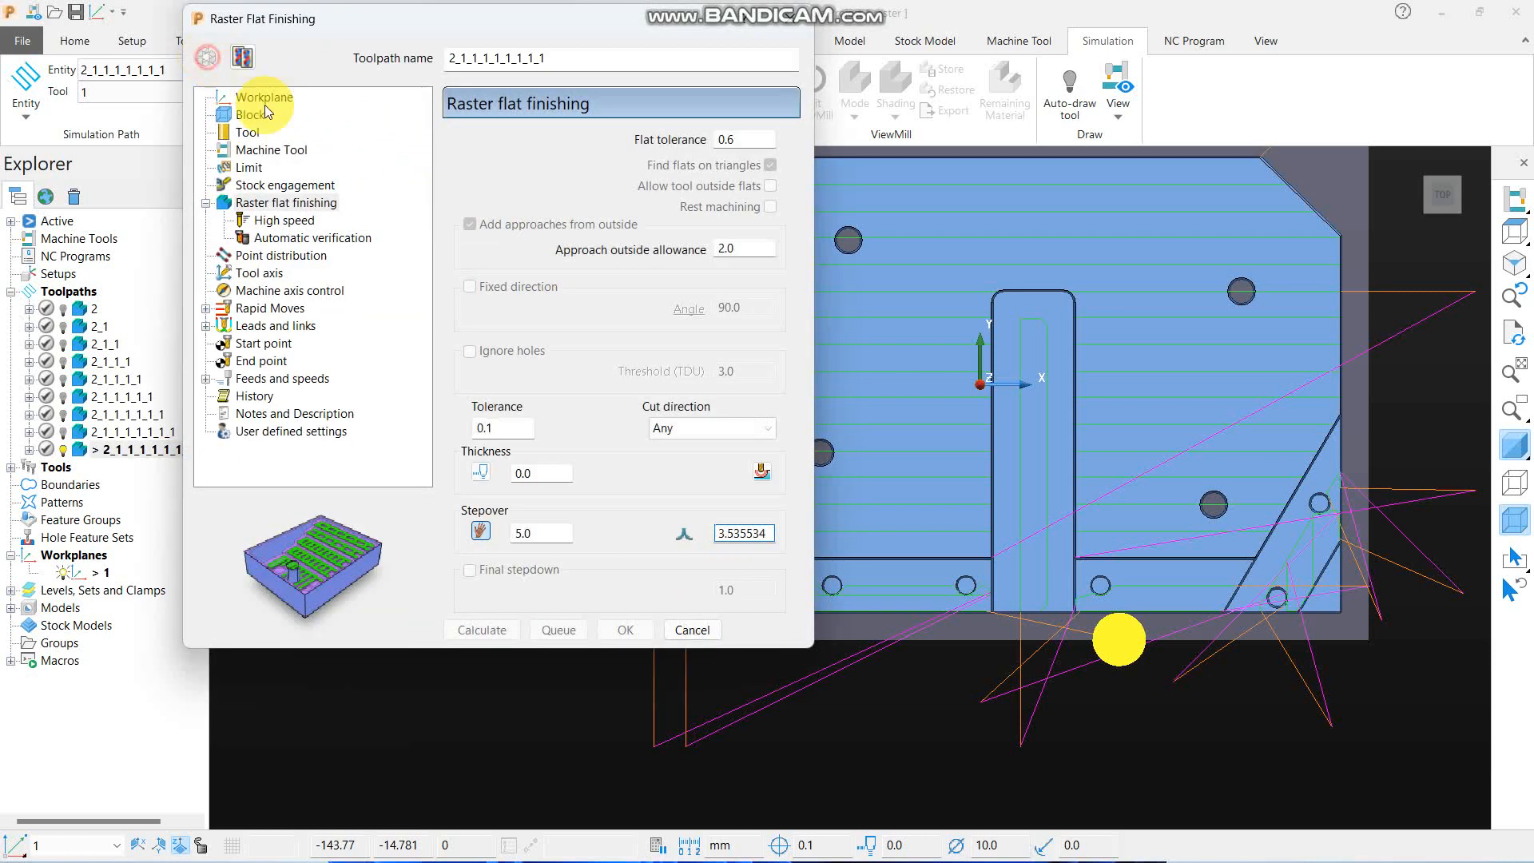
pyautogui.doubleClick(733, 247)
pyautogui.write('.')
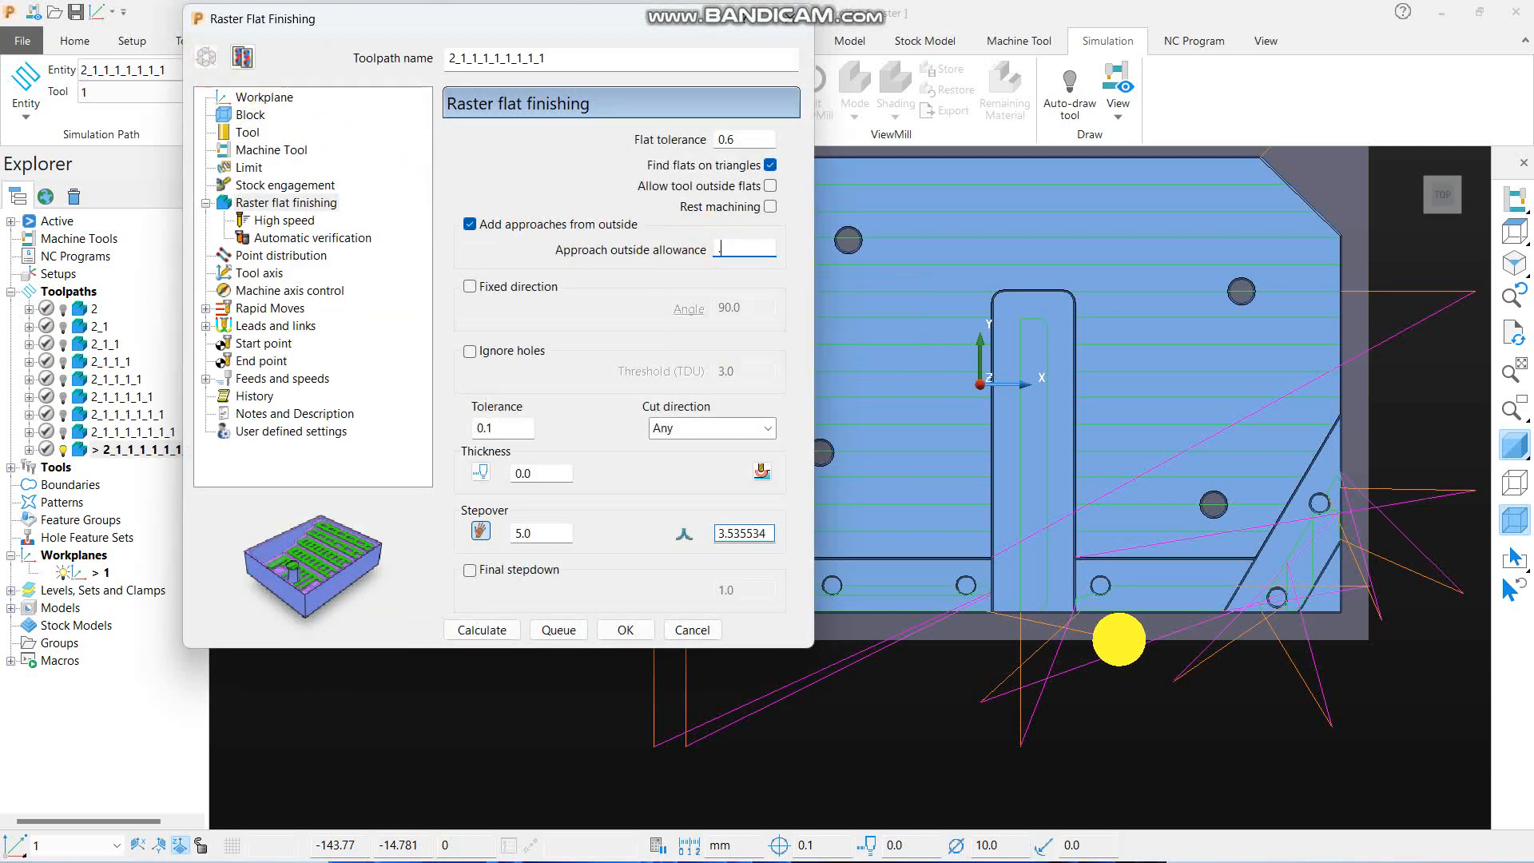
pyautogui.write('5')
pyautogui.click(481, 630)
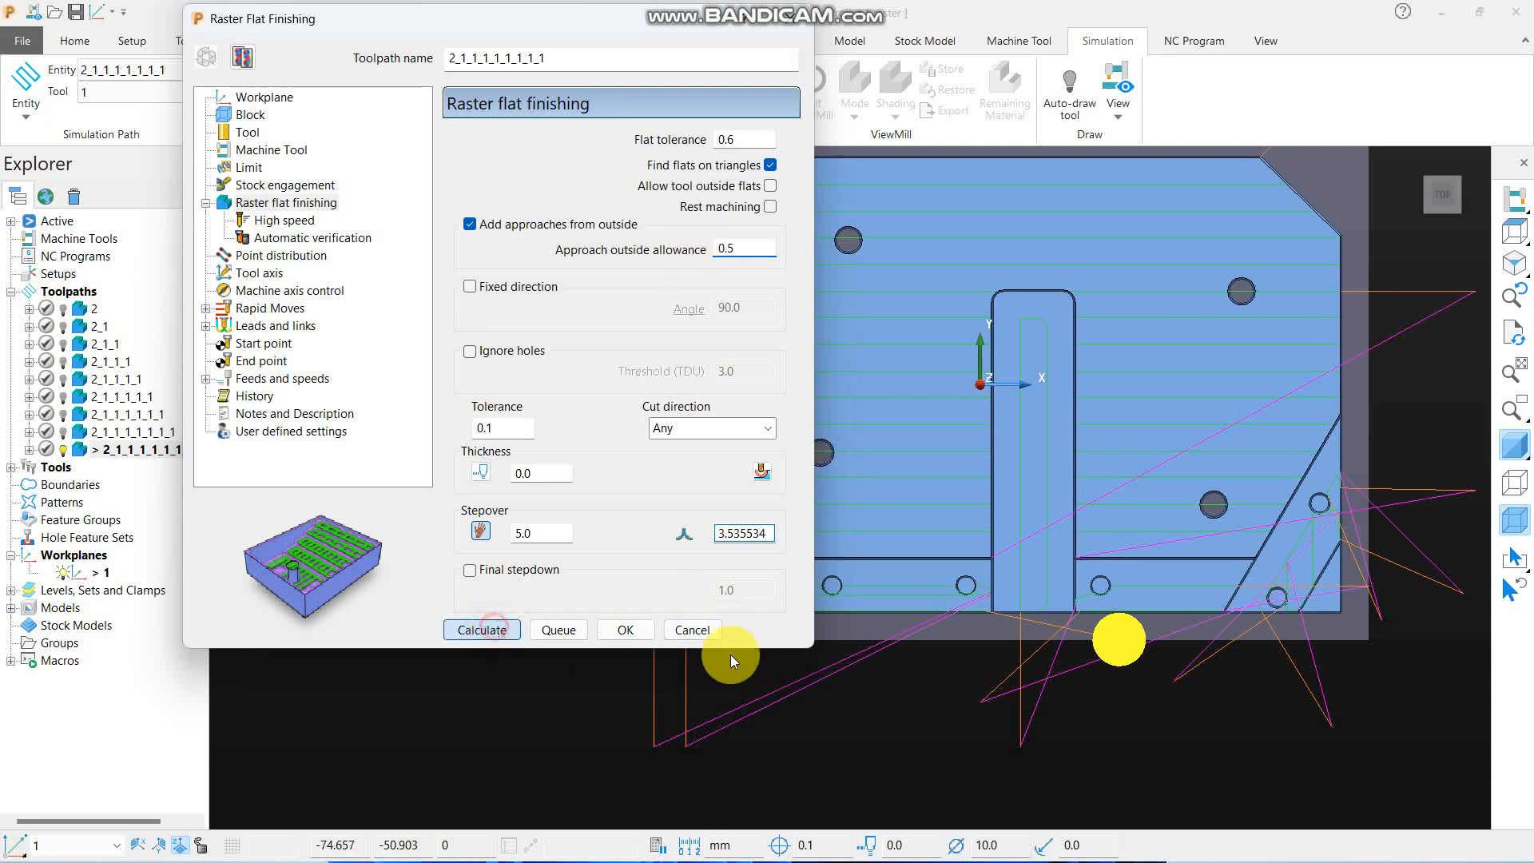
pyautogui.click(692, 629)
# - Examine the shortened outside approaches close up along the front ledge
pyautogui.moveTo(873, 646); pyautogui.dragTo(739, 515, button='middle')
pyautogui.scroll(-3, 865, 494)
pyautogui.scroll(4, 865, 352)
pyautogui.scroll(-4, 641, 296)
pyautogui.scroll(5, 639, 540)
pyautogui.moveTo(758, 580); pyautogui.dragTo(608, 353, button='middle')
pyautogui.scroll(4, 607, 353)
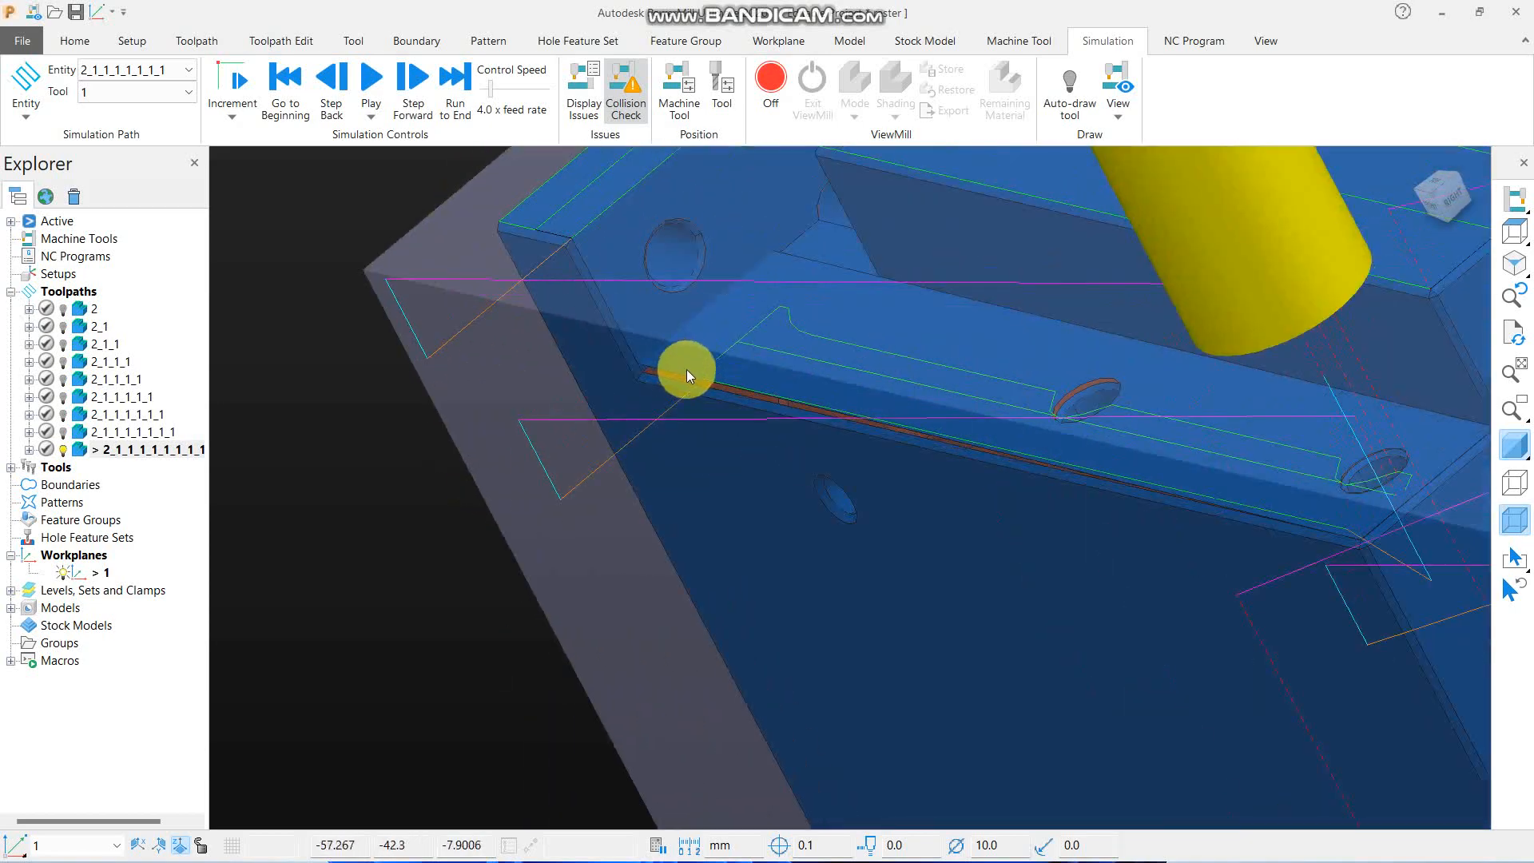
# - Compare the front ledge entry moves by activating the previous toolpath, reactivate the outside-approach toolpath, and view it from the top
pyautogui.doubleClick(131, 433)
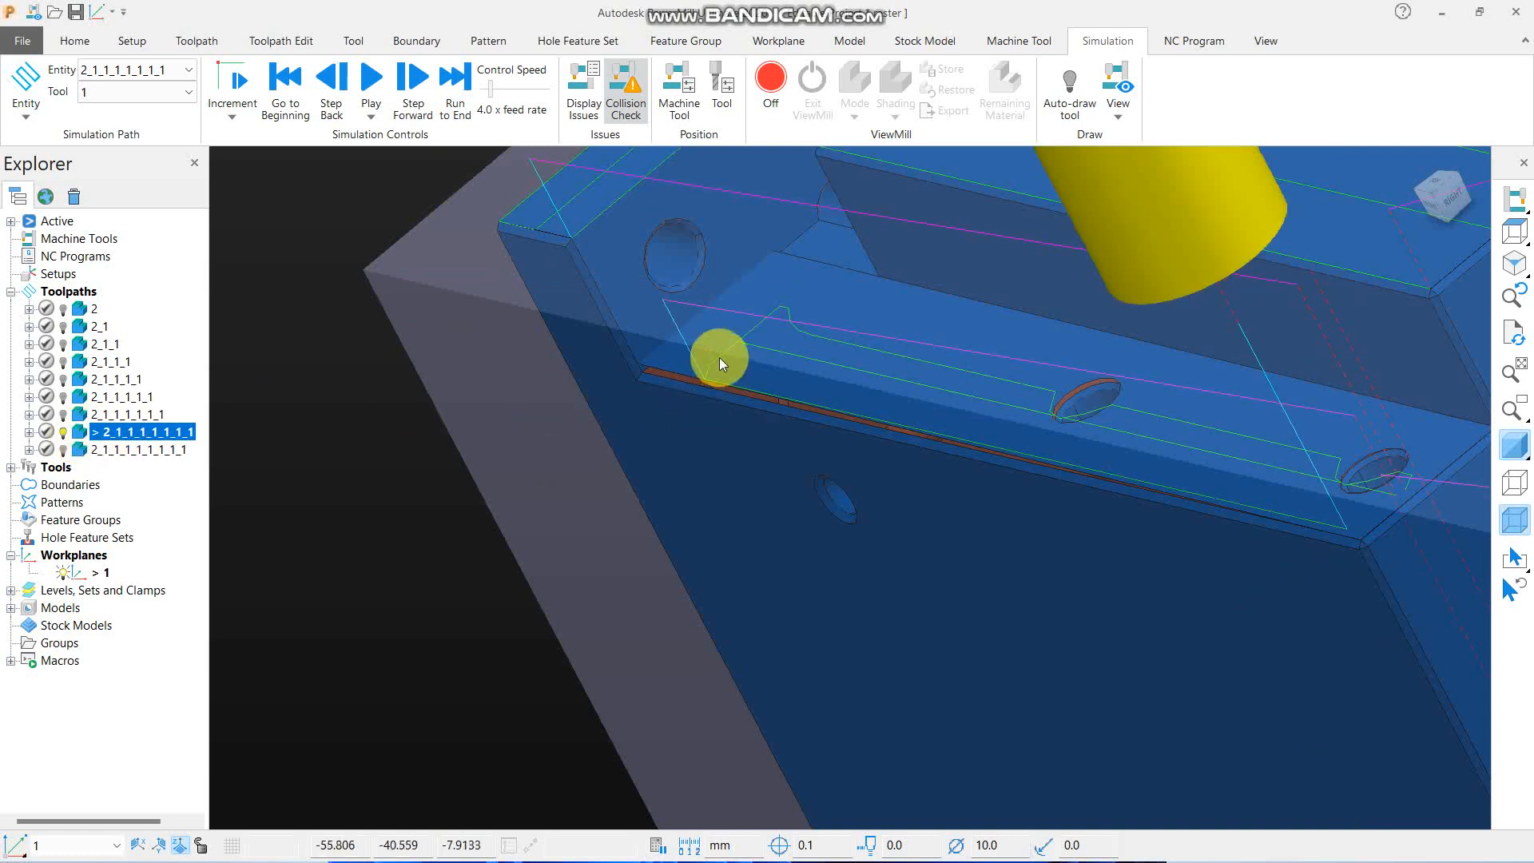
pyautogui.scroll(3, 715, 367)
pyautogui.scroll(-5, 669, 396)
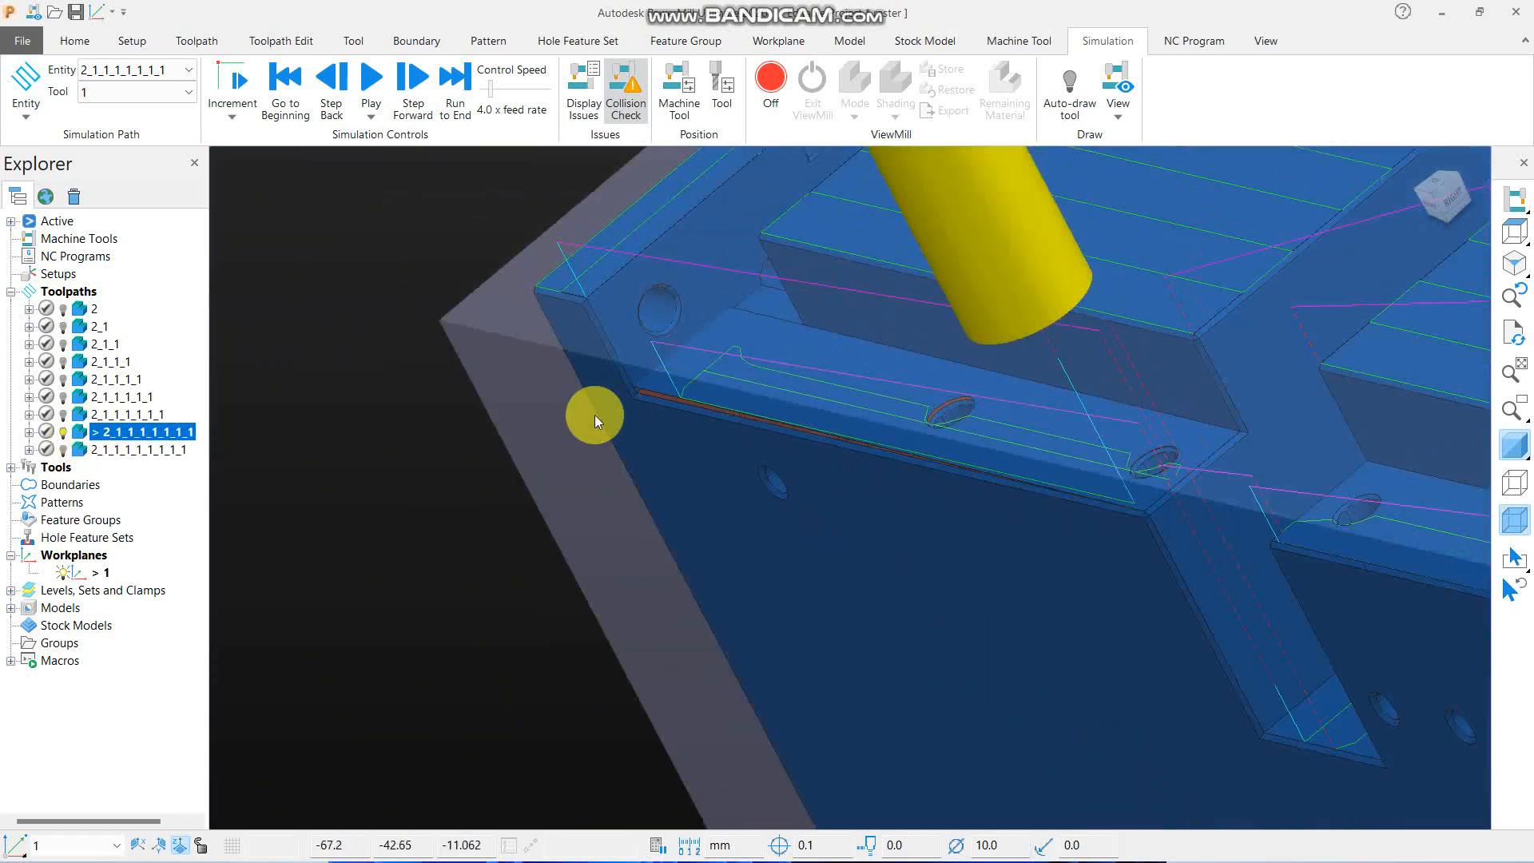
pyautogui.moveTo(594, 415); pyautogui.dragTo(592, 269, button='middle')
pyautogui.click(62, 450)
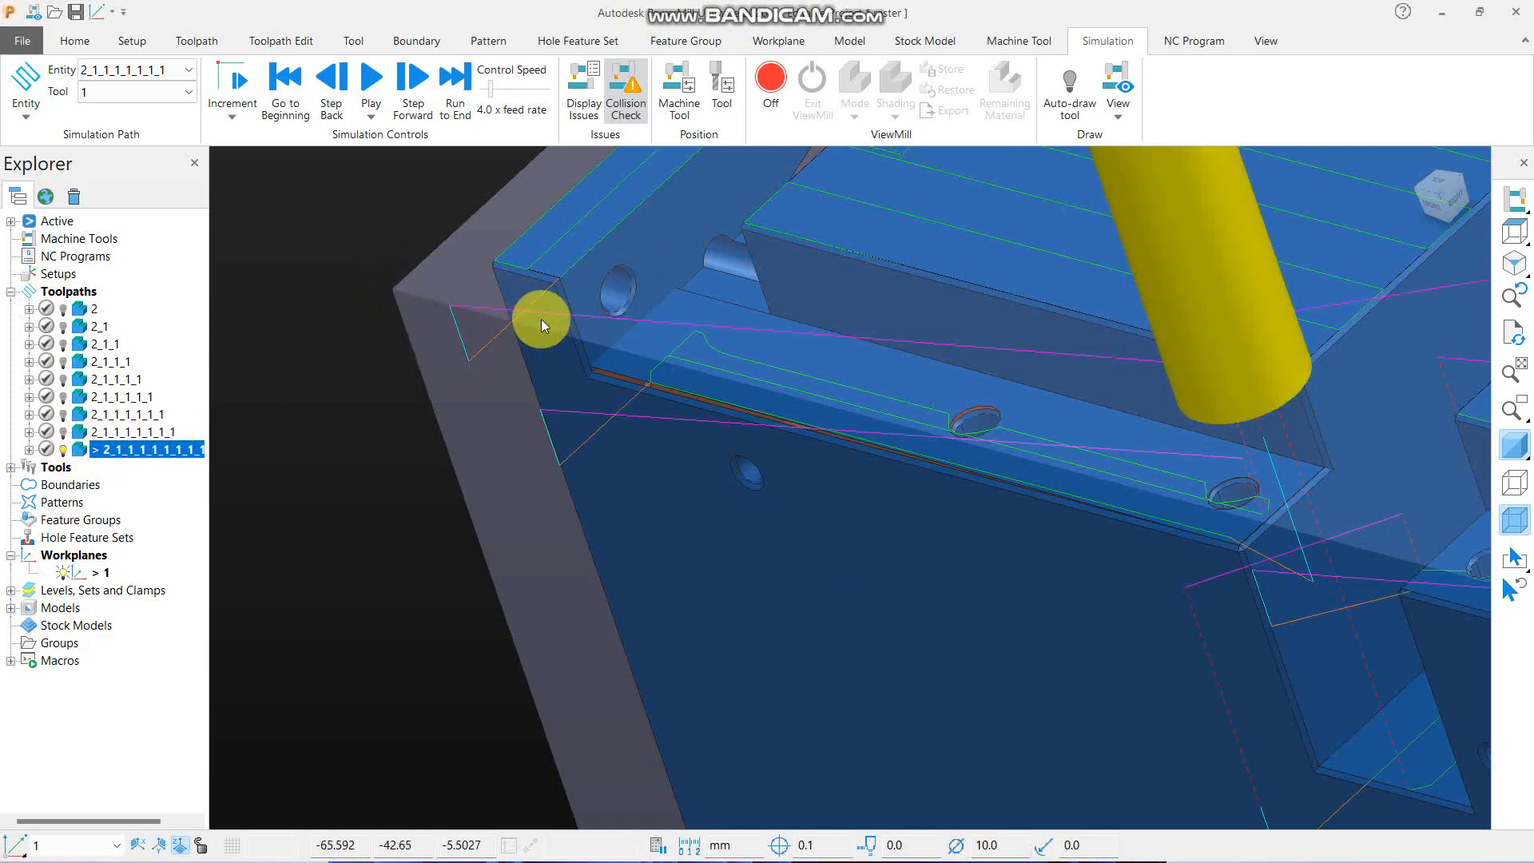
pyautogui.click(1514, 231)
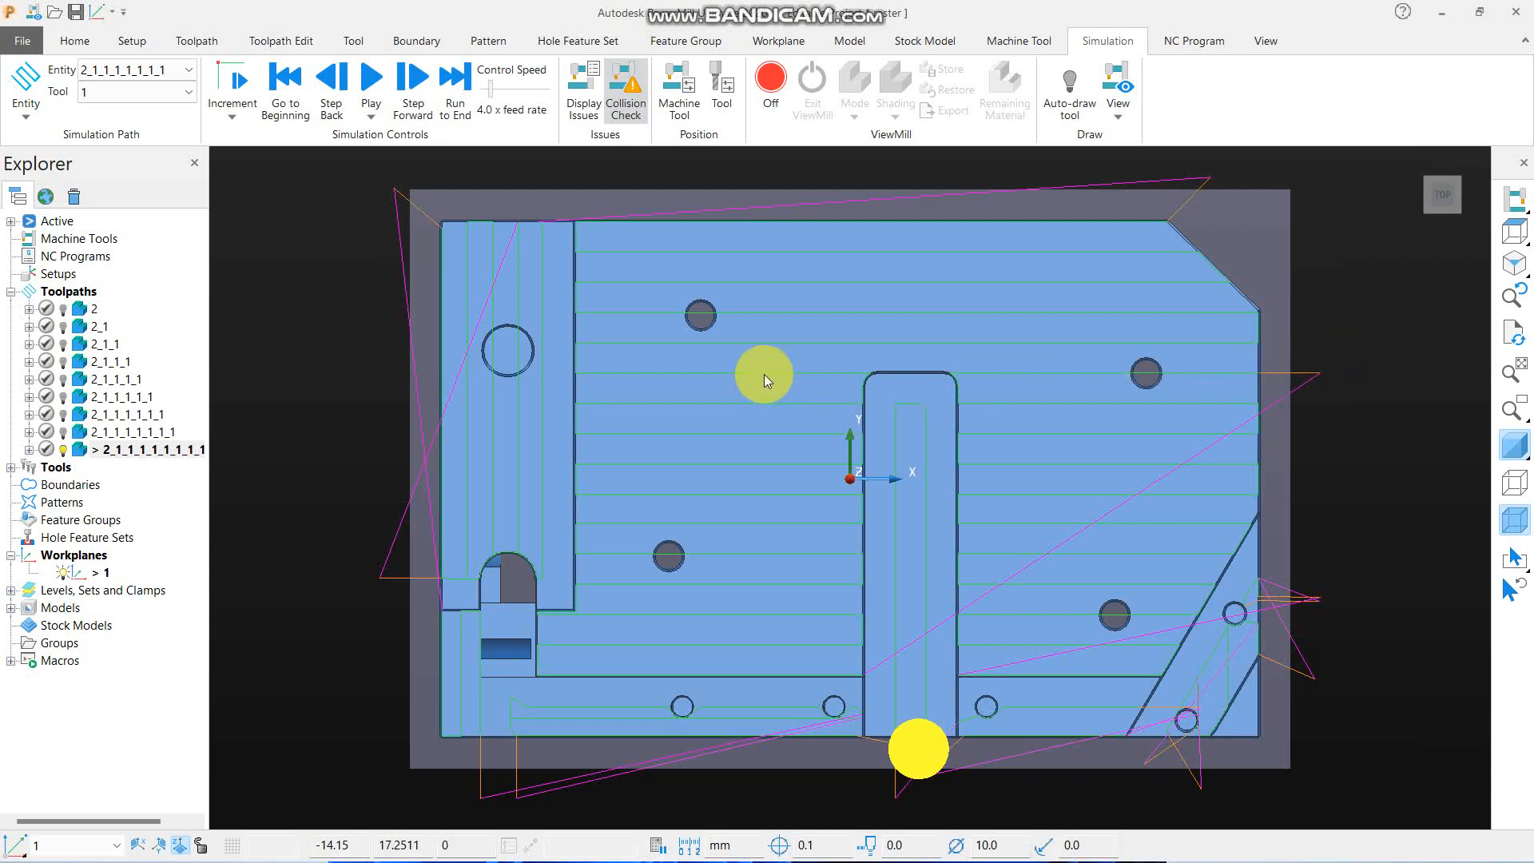
# - Reopen the active toolpath for editing, allow the tool outside flats, and set the approach outside allowance to 0.05
pyautogui.rightClick(127, 308)
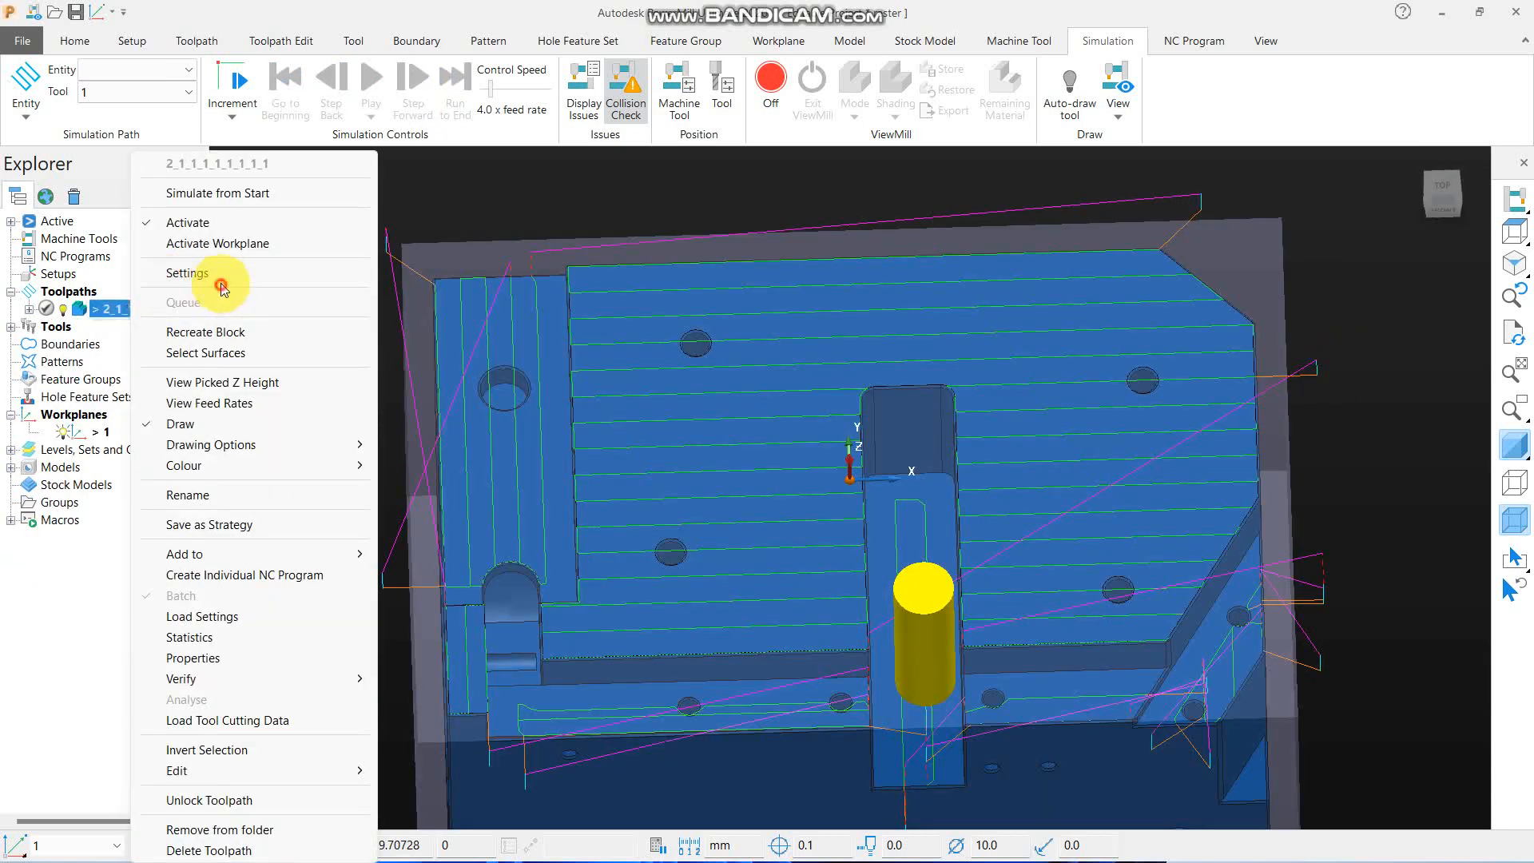
pyautogui.click(221, 286)
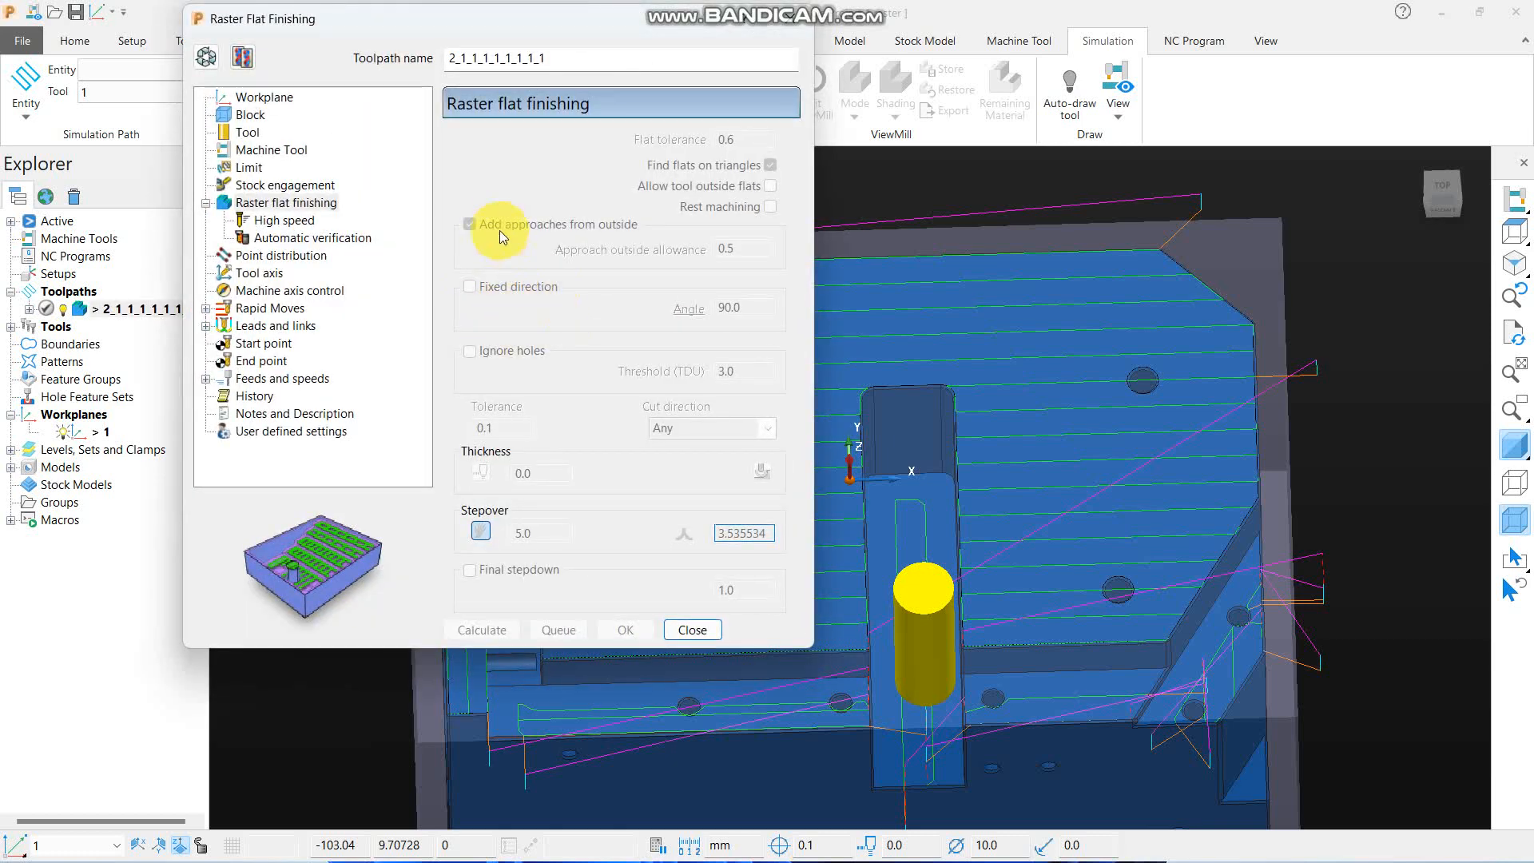
pyautogui.click(216, 56)
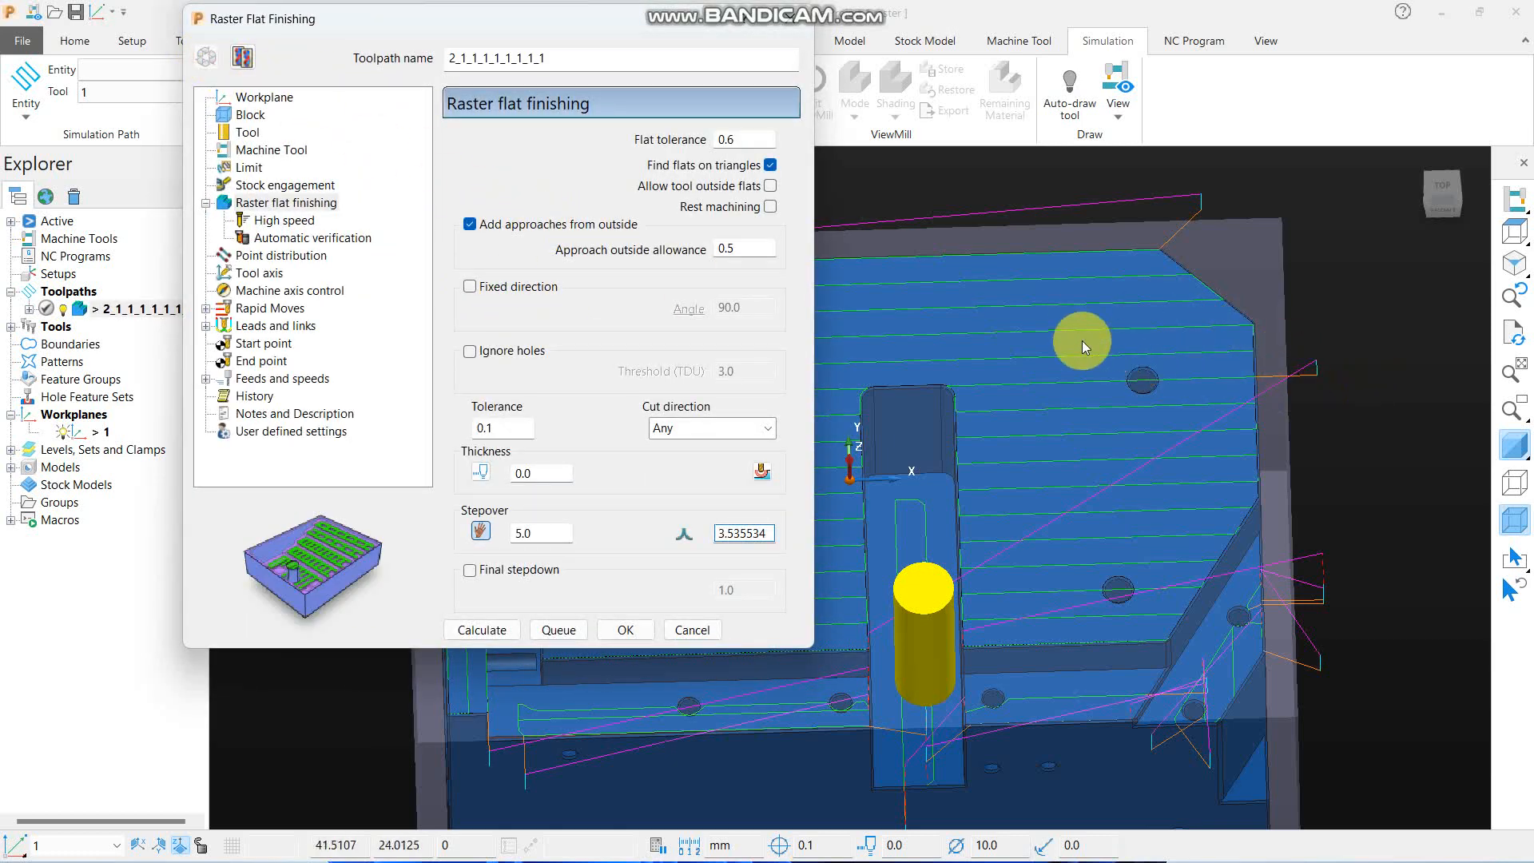
pyautogui.click(769, 186)
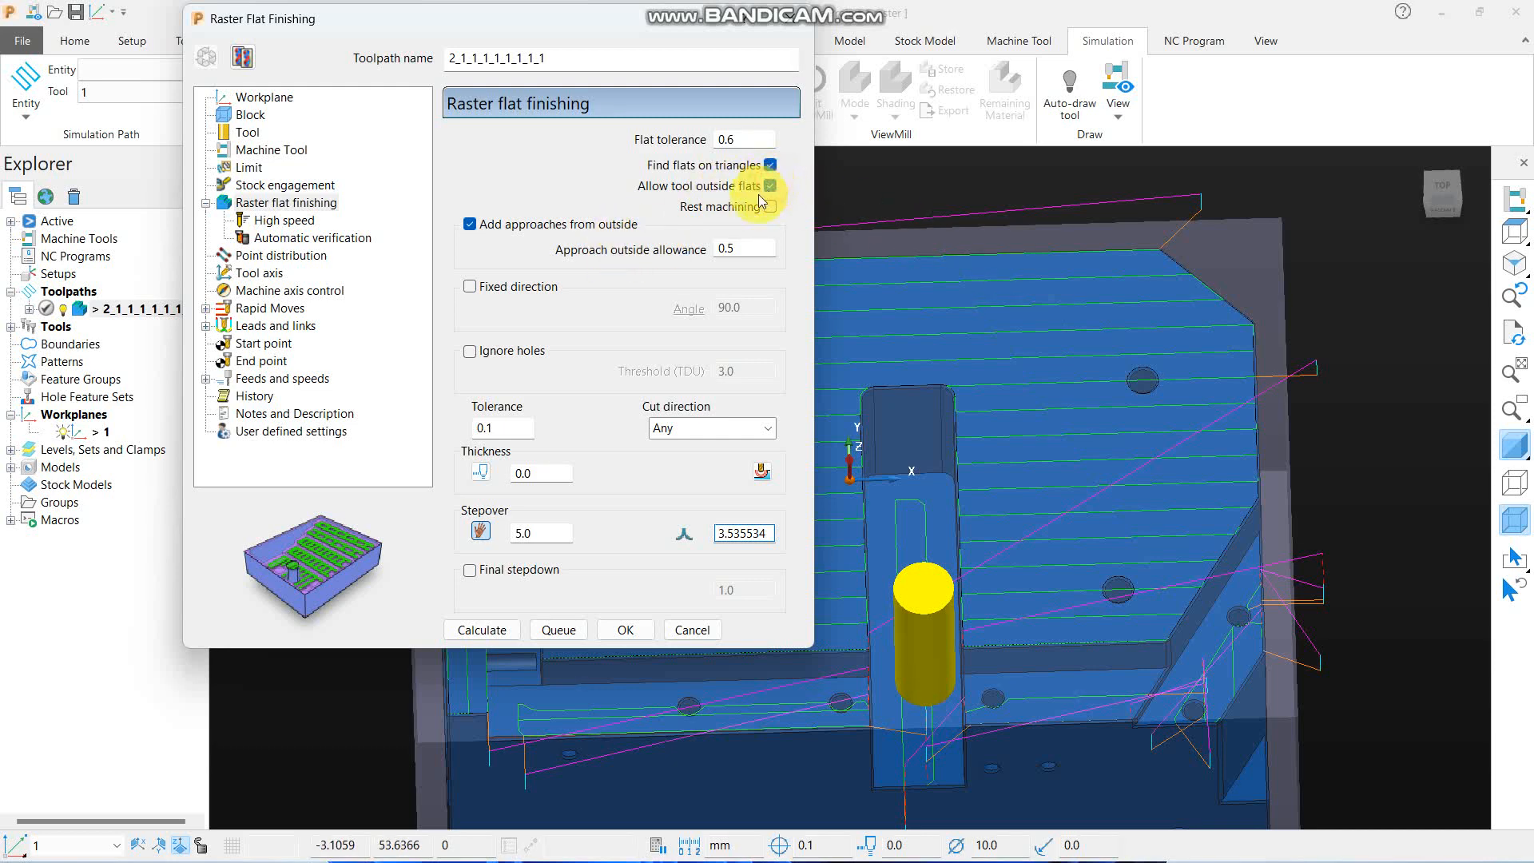
pyautogui.doubleClick(744, 249)
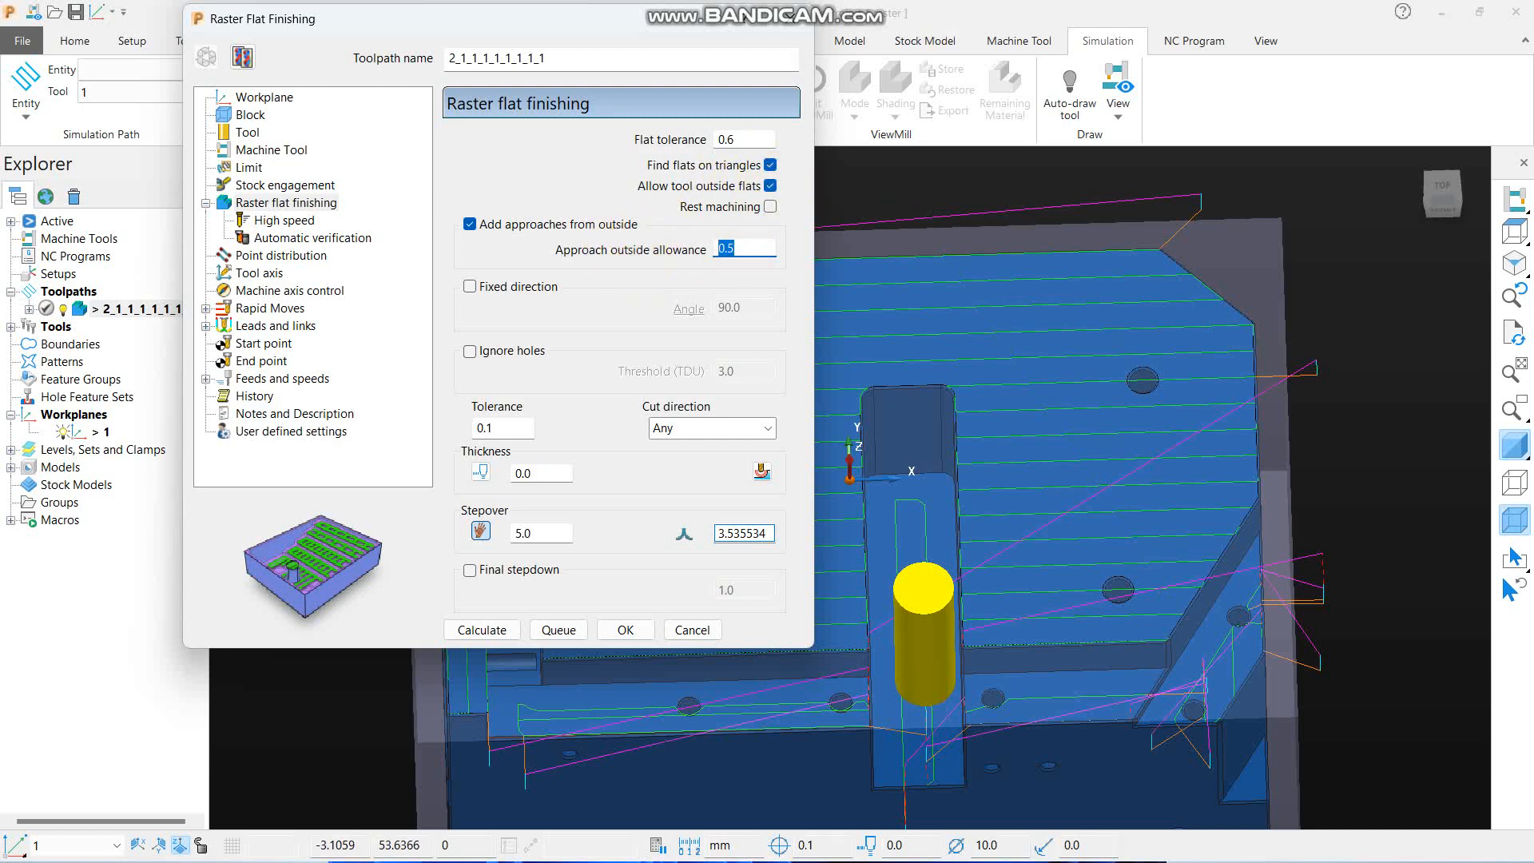
pyautogui.write('.05')
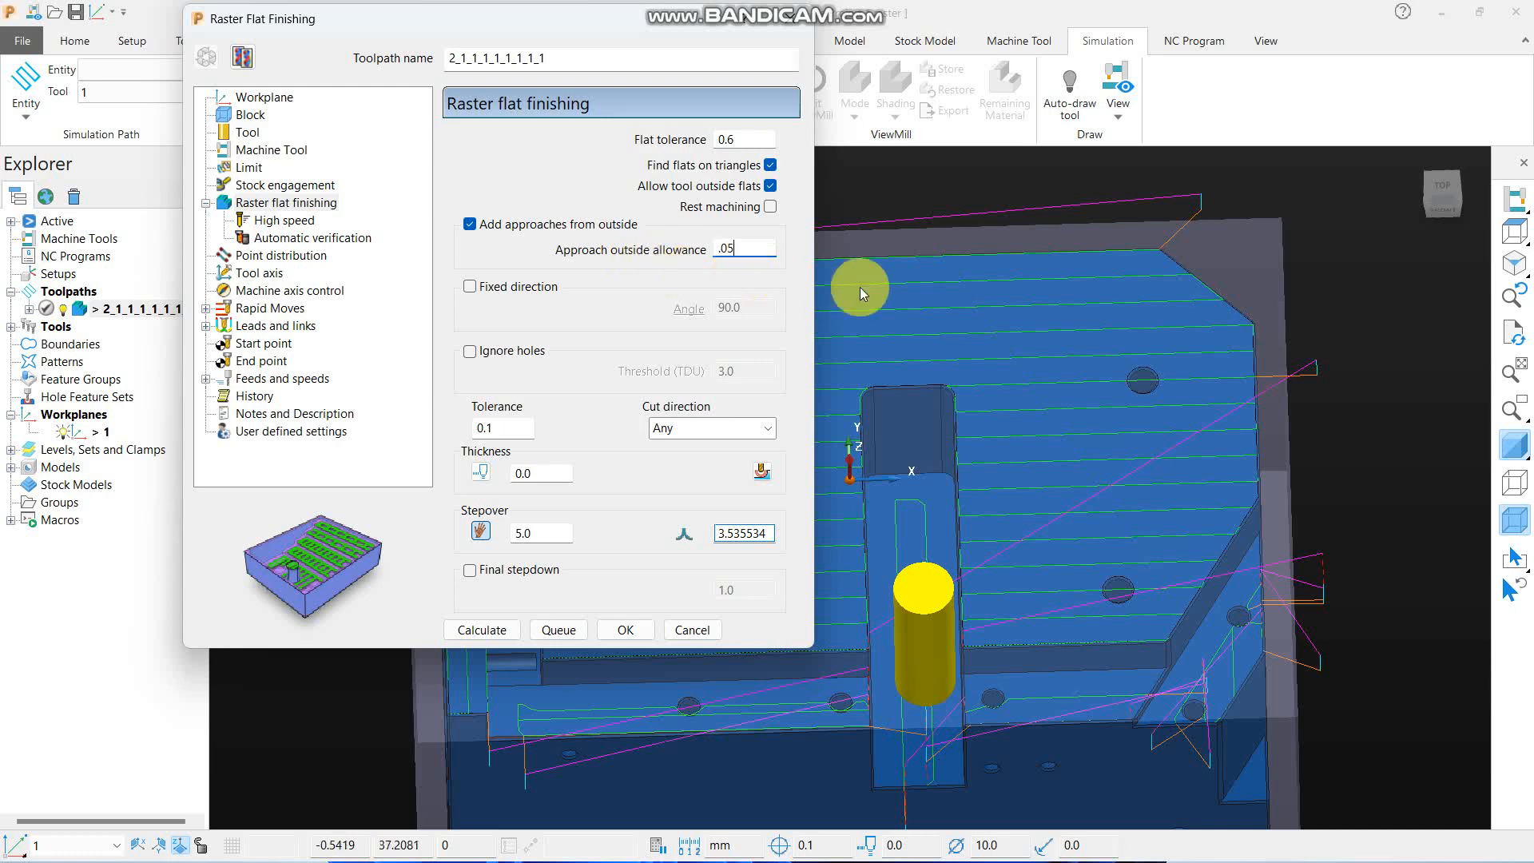
pyautogui.scroll(-3, 1244, 374)
pyautogui.scroll(-2, 1244, 374)
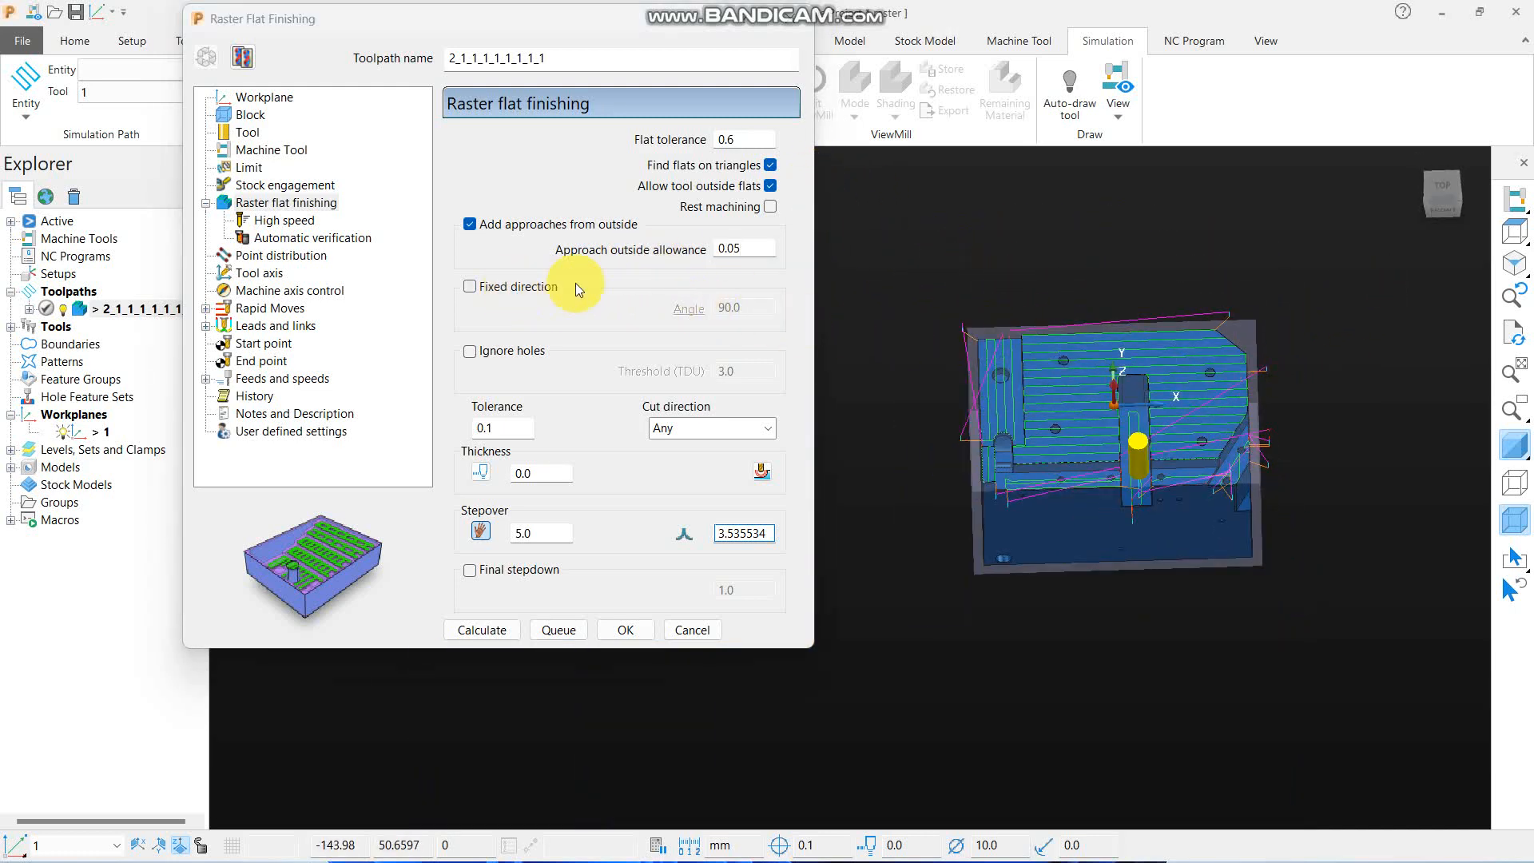
pyautogui.scroll(4, 1120, 401)
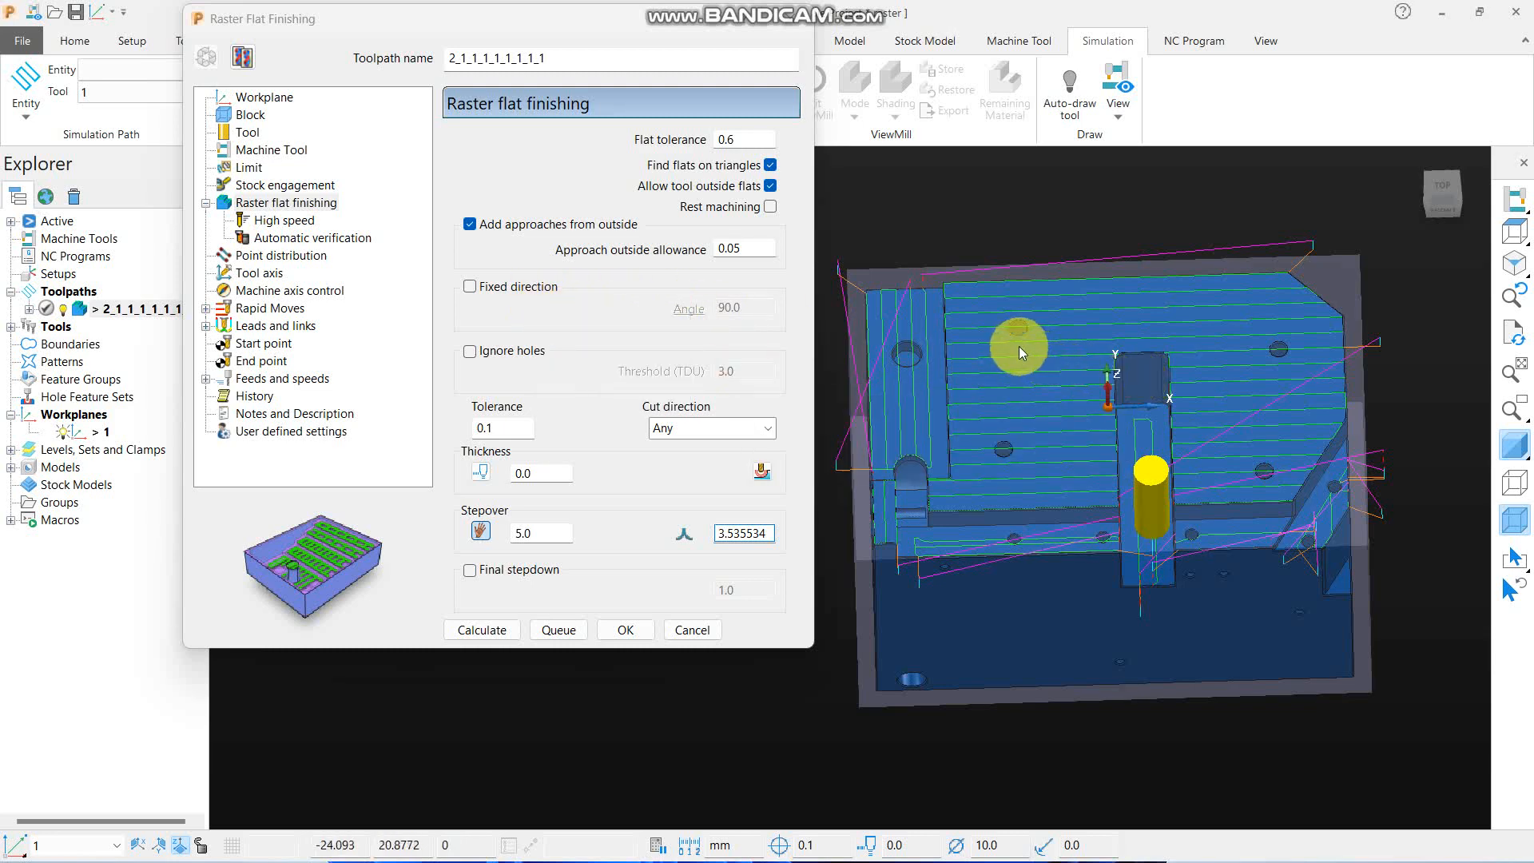
# - Enable a fixed raster direction with an angle of 45 and recalculate the toolpath
pyautogui.click(484, 288)
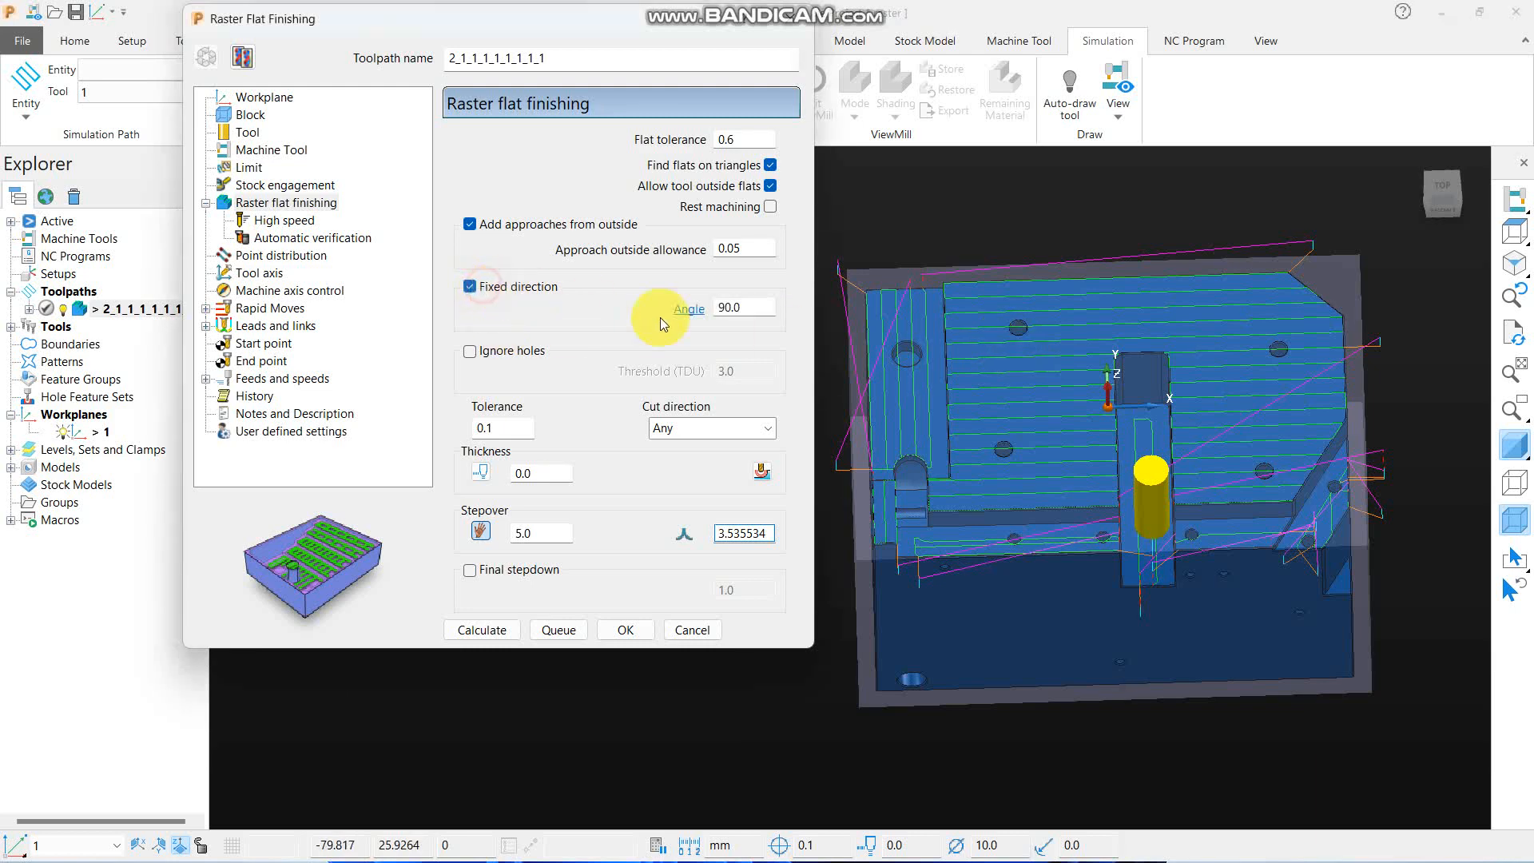
pyautogui.doubleClick(756, 311)
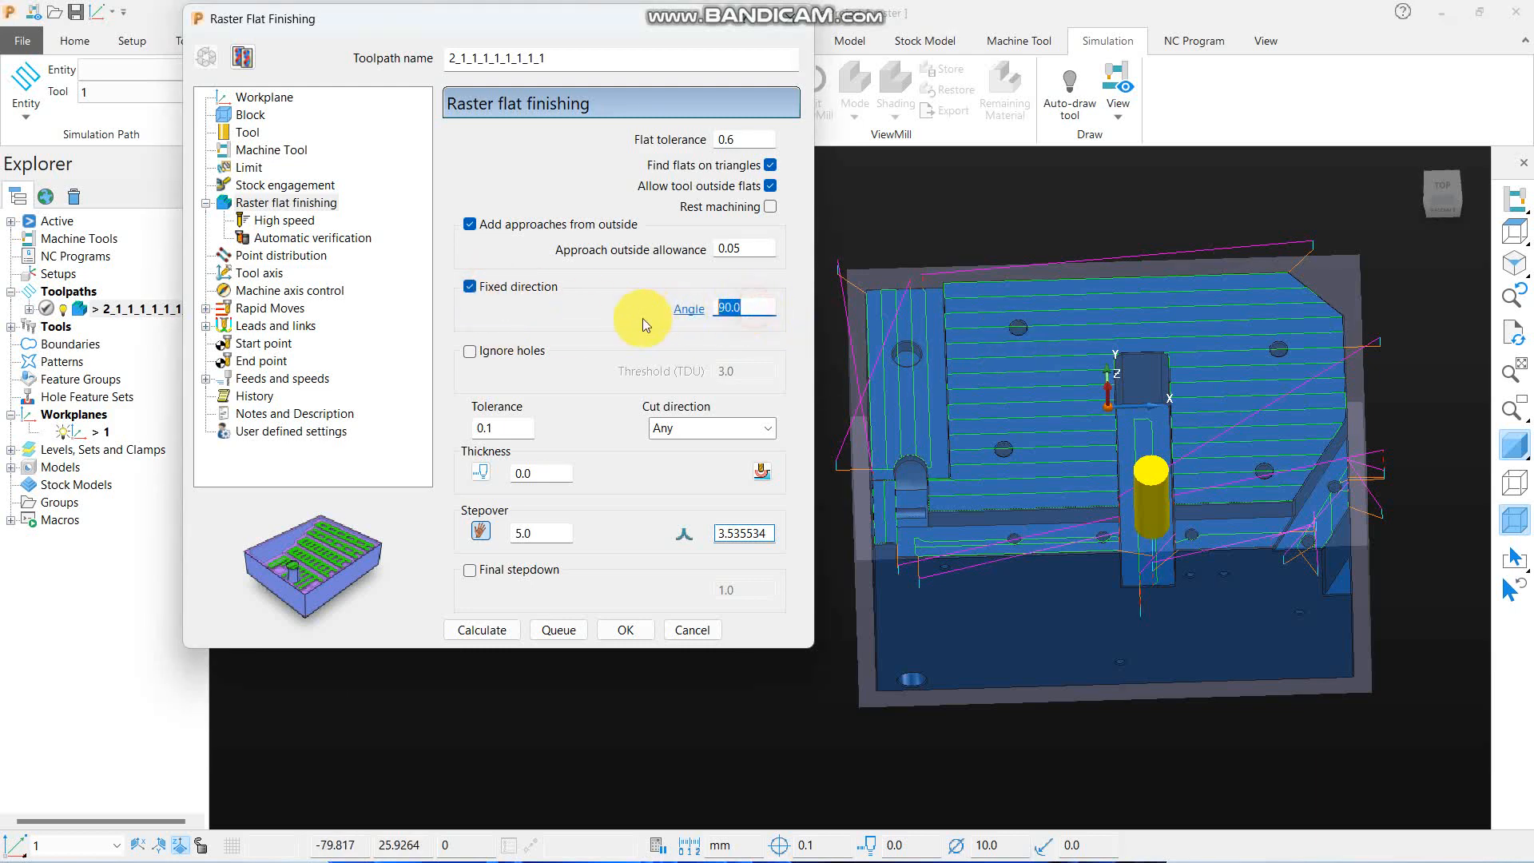
pyautogui.write('45')
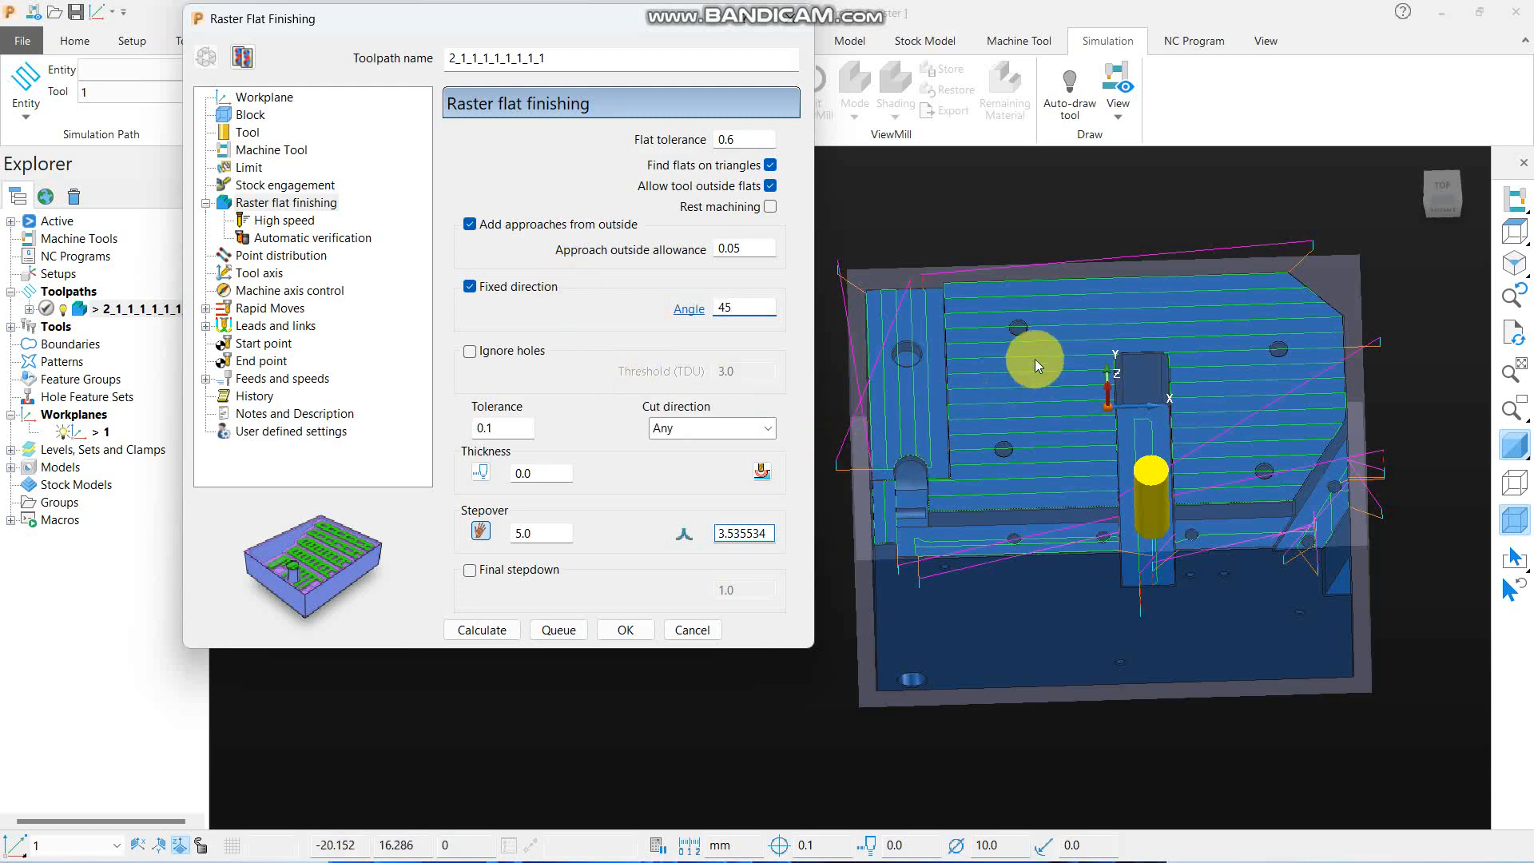
pyautogui.click(500, 637)
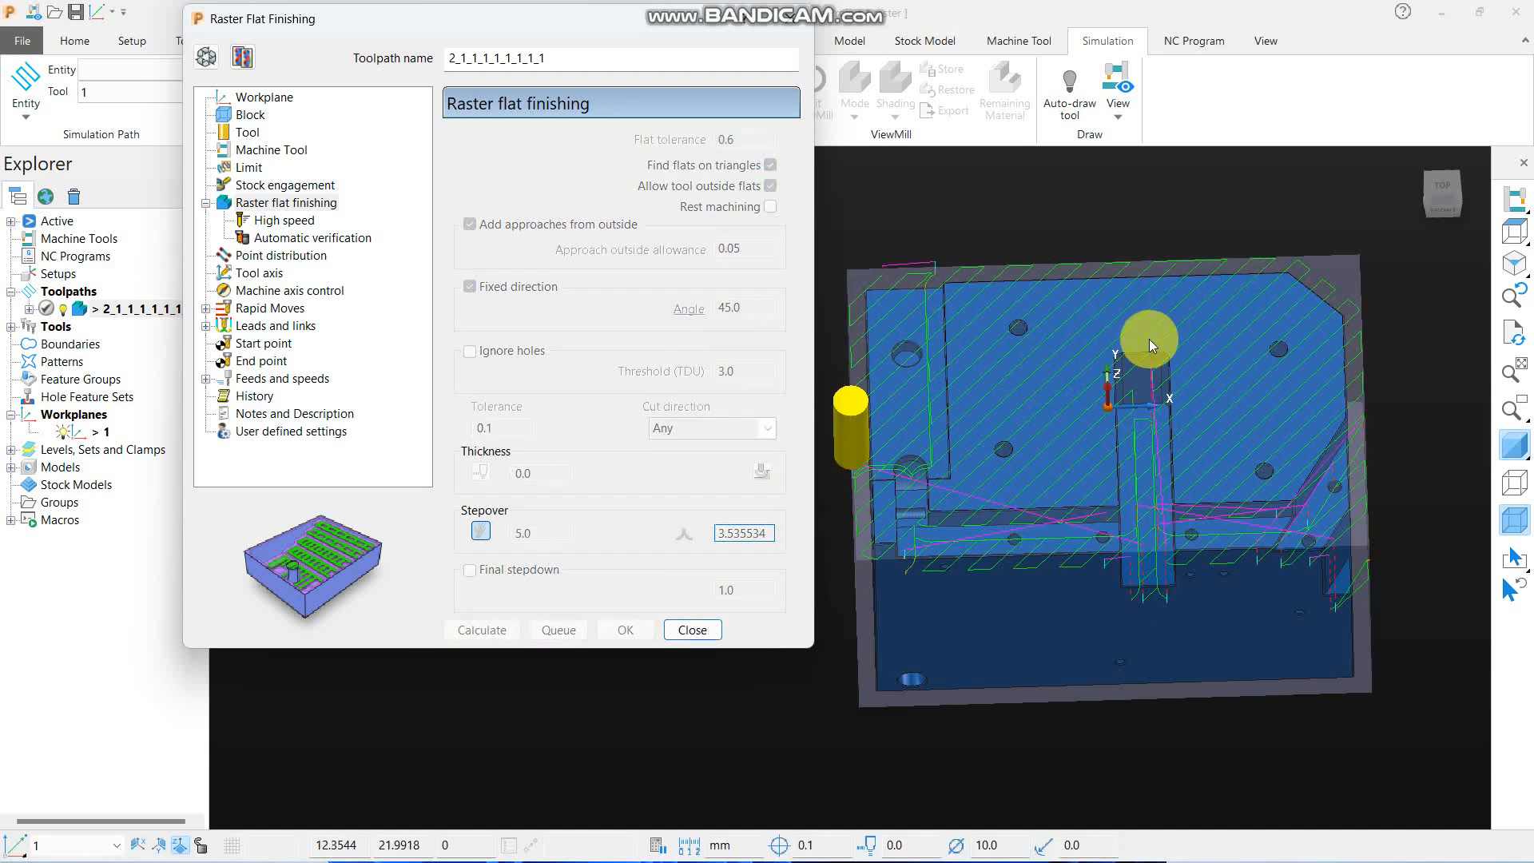
pyautogui.scroll(-3, 1149, 339)
# - Create a copy of the 45-degree toolpath and set its fixed direction angle to 90
pyautogui.click(242, 56)
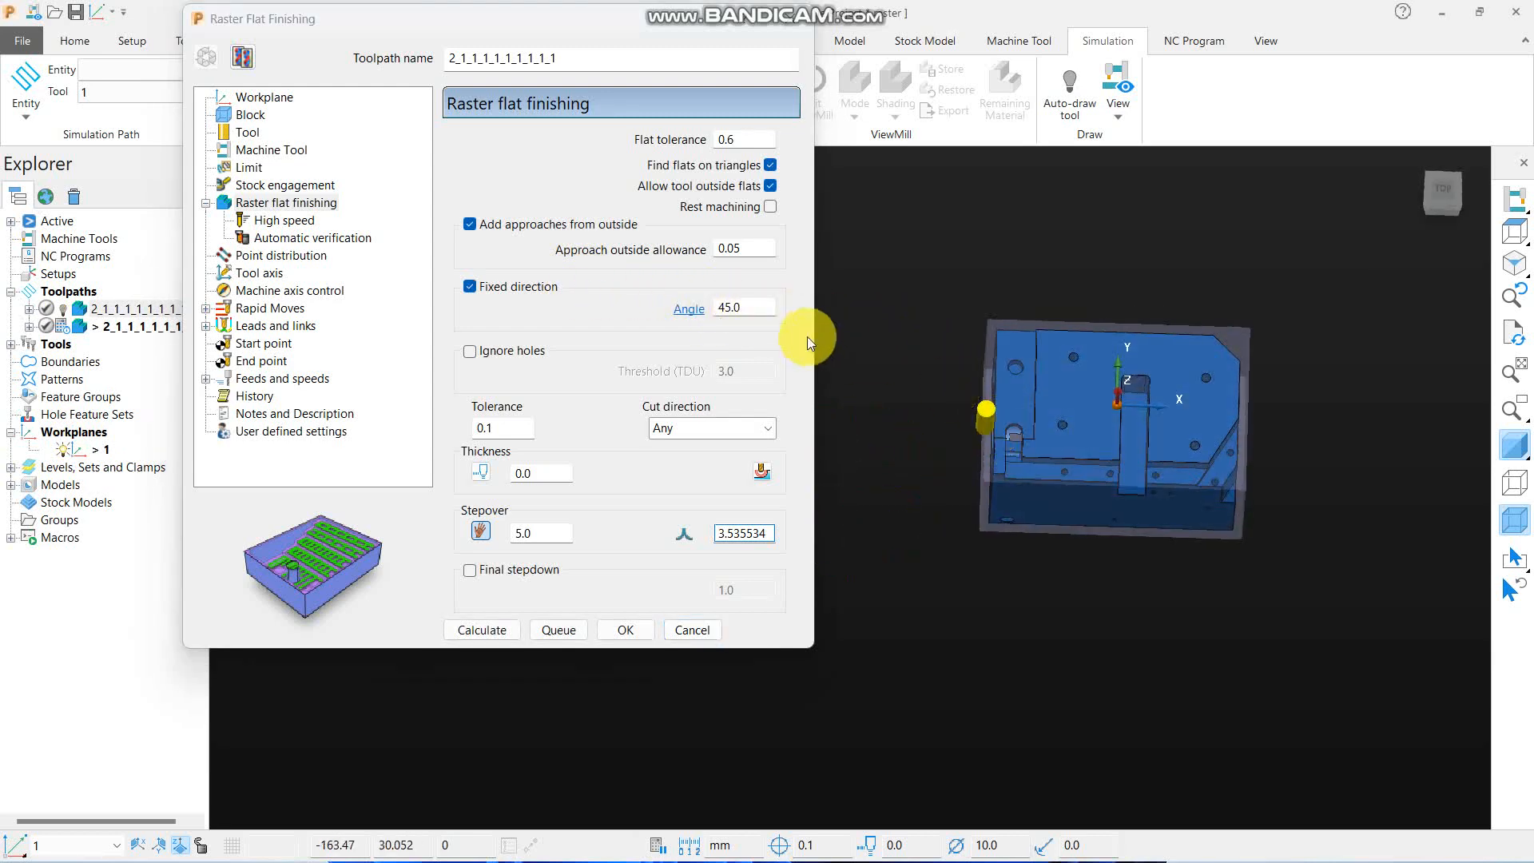
pyautogui.moveTo(755, 308); pyautogui.dragTo(640, 310)
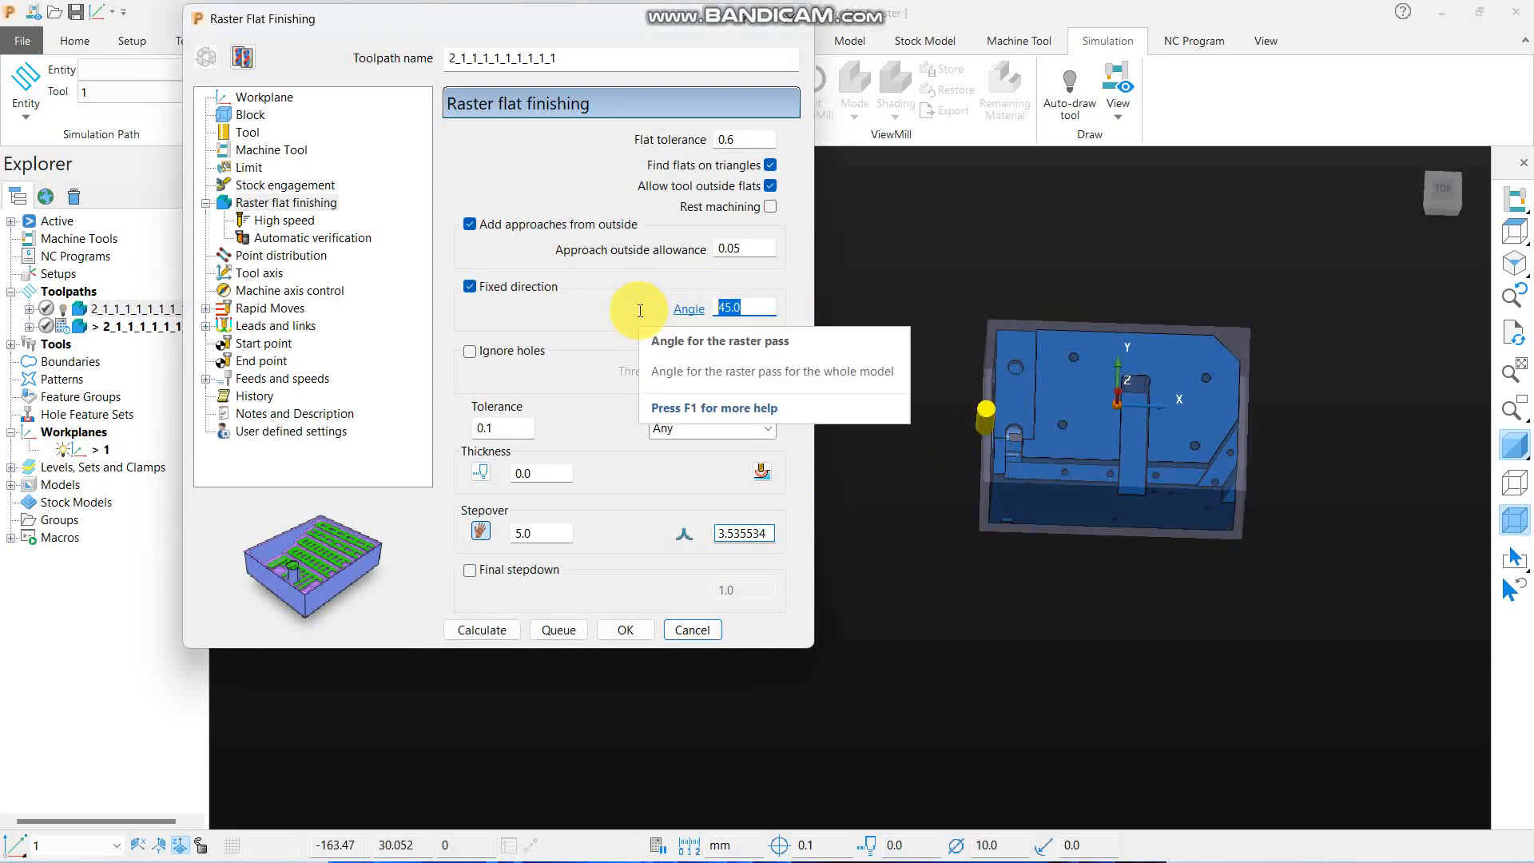
pyautogui.write('6')
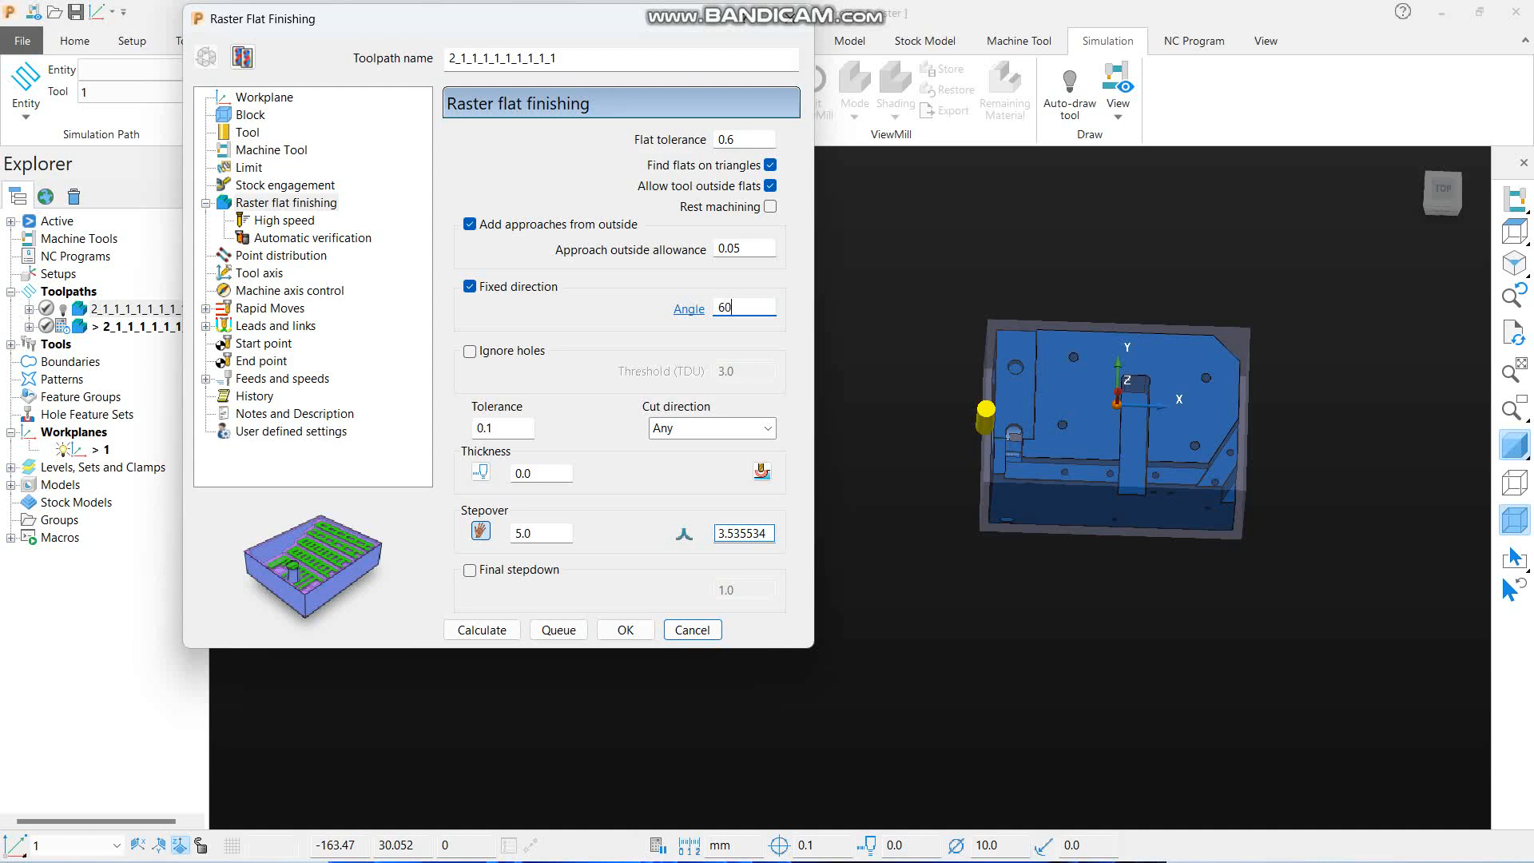
pyautogui.write('0')
pyautogui.moveTo(759, 331); pyautogui.dragTo(633, 308)
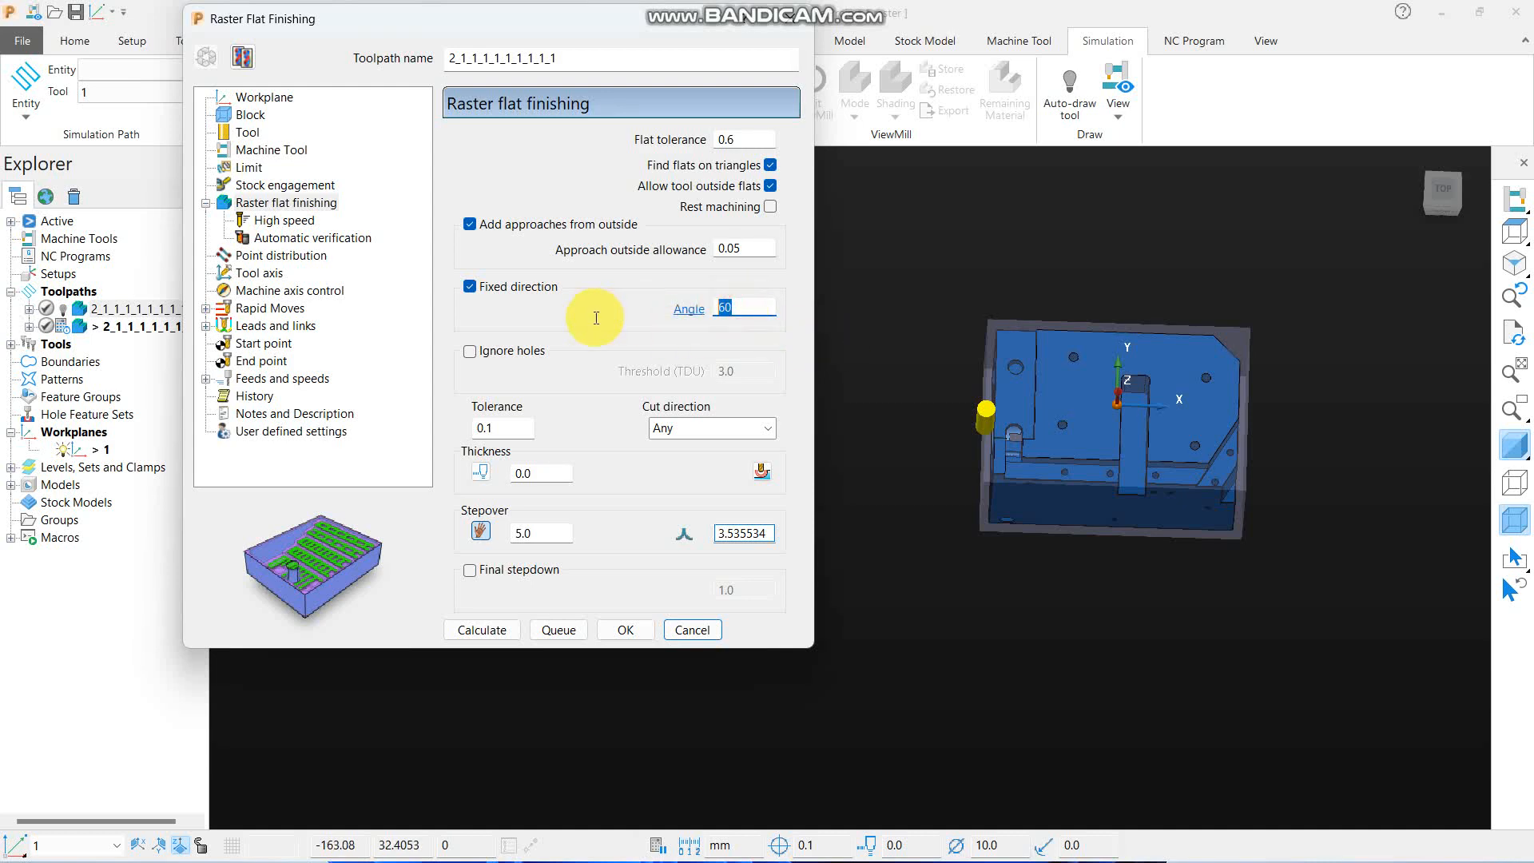
pyautogui.write('9')
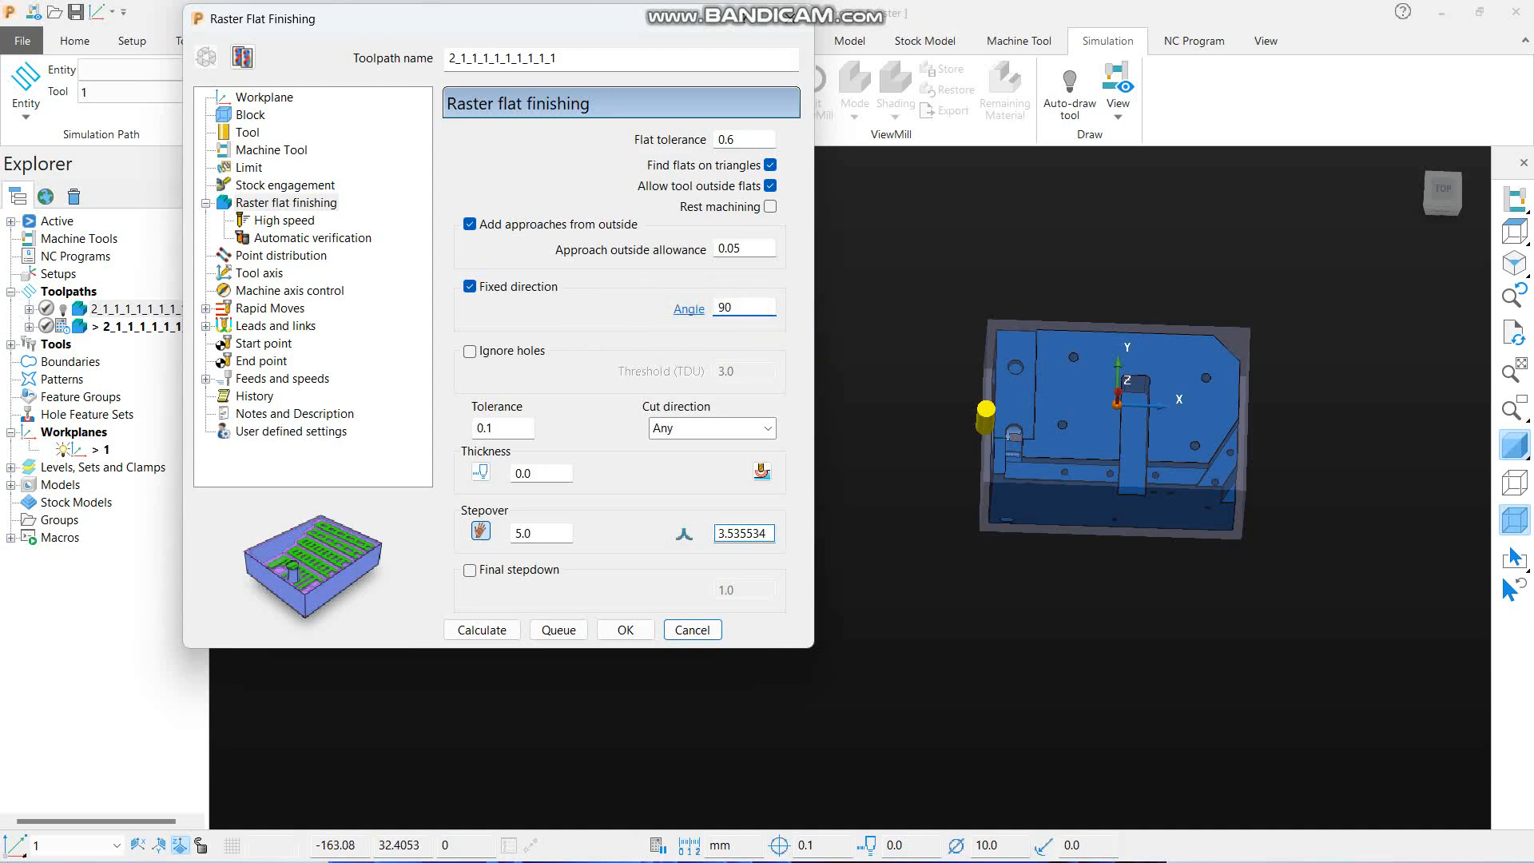
pyautogui.click(915, 294)
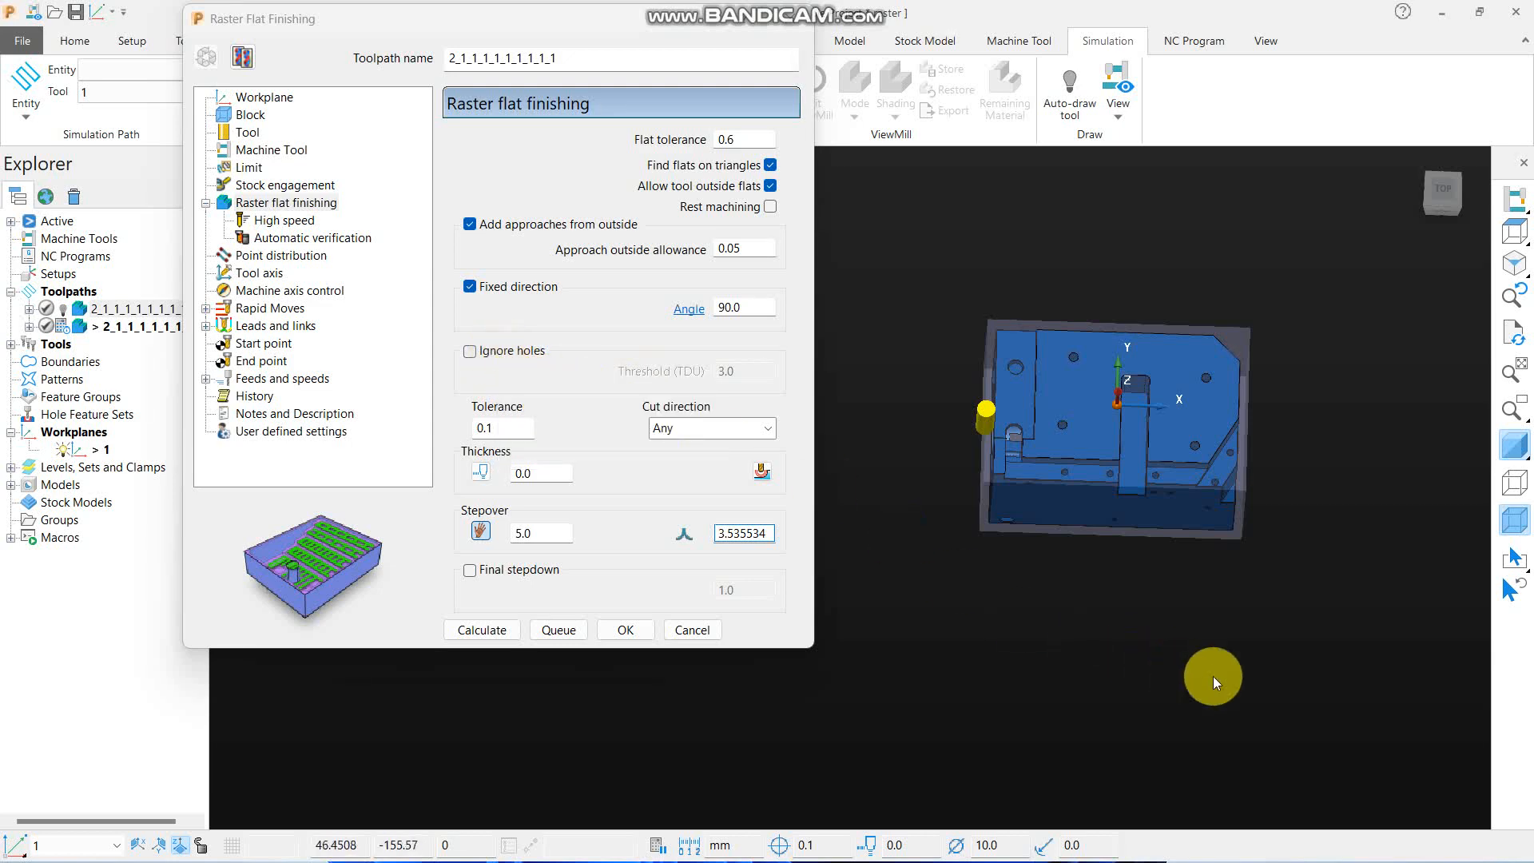
# - Create a new end mill with a 2 mm diameter for the copied toolpath
pyautogui.moveTo(1213, 676); pyautogui.dragTo(1076, 326, button='middle')
pyautogui.scroll(3, 1066, 472)
pyautogui.moveTo(1065, 472); pyautogui.dragTo(833, 352, button='middle')
pyautogui.scroll(2, 976, 393)
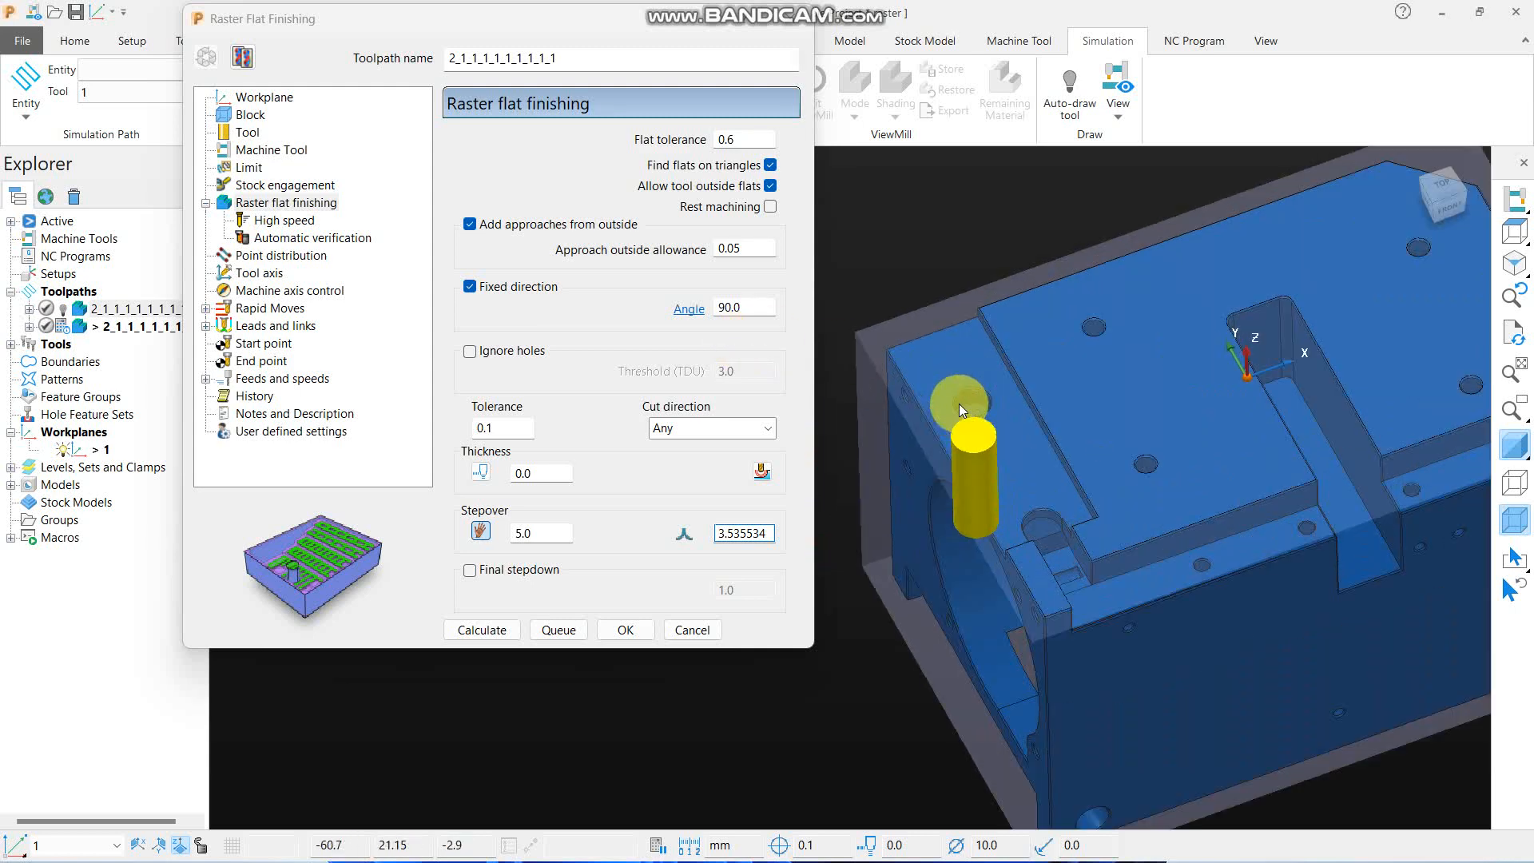
pyautogui.click(248, 132)
pyautogui.click(539, 148)
pyautogui.click(516, 177)
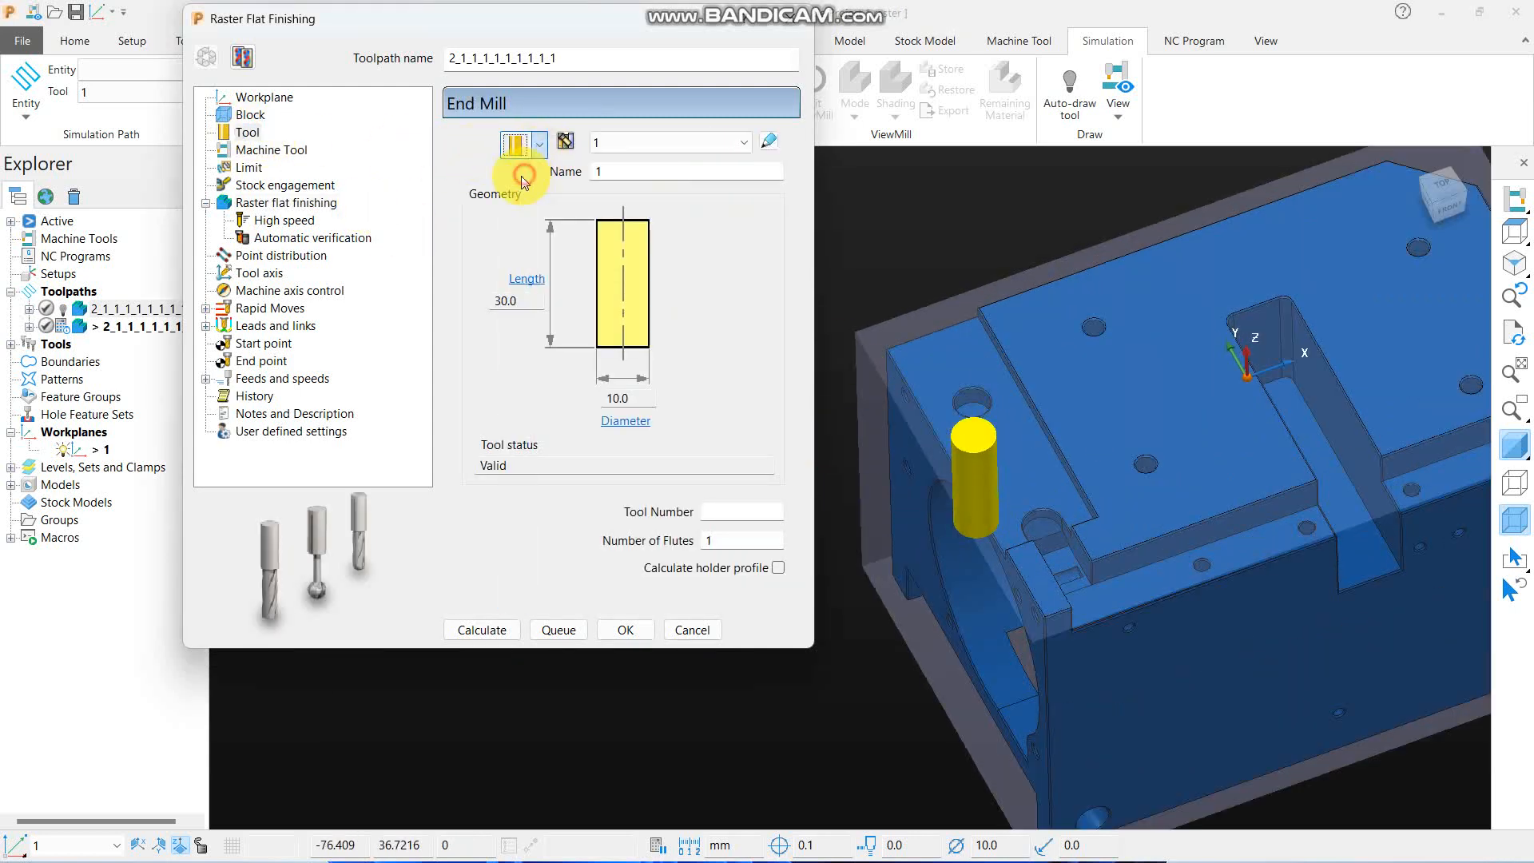
pyautogui.click(645, 397)
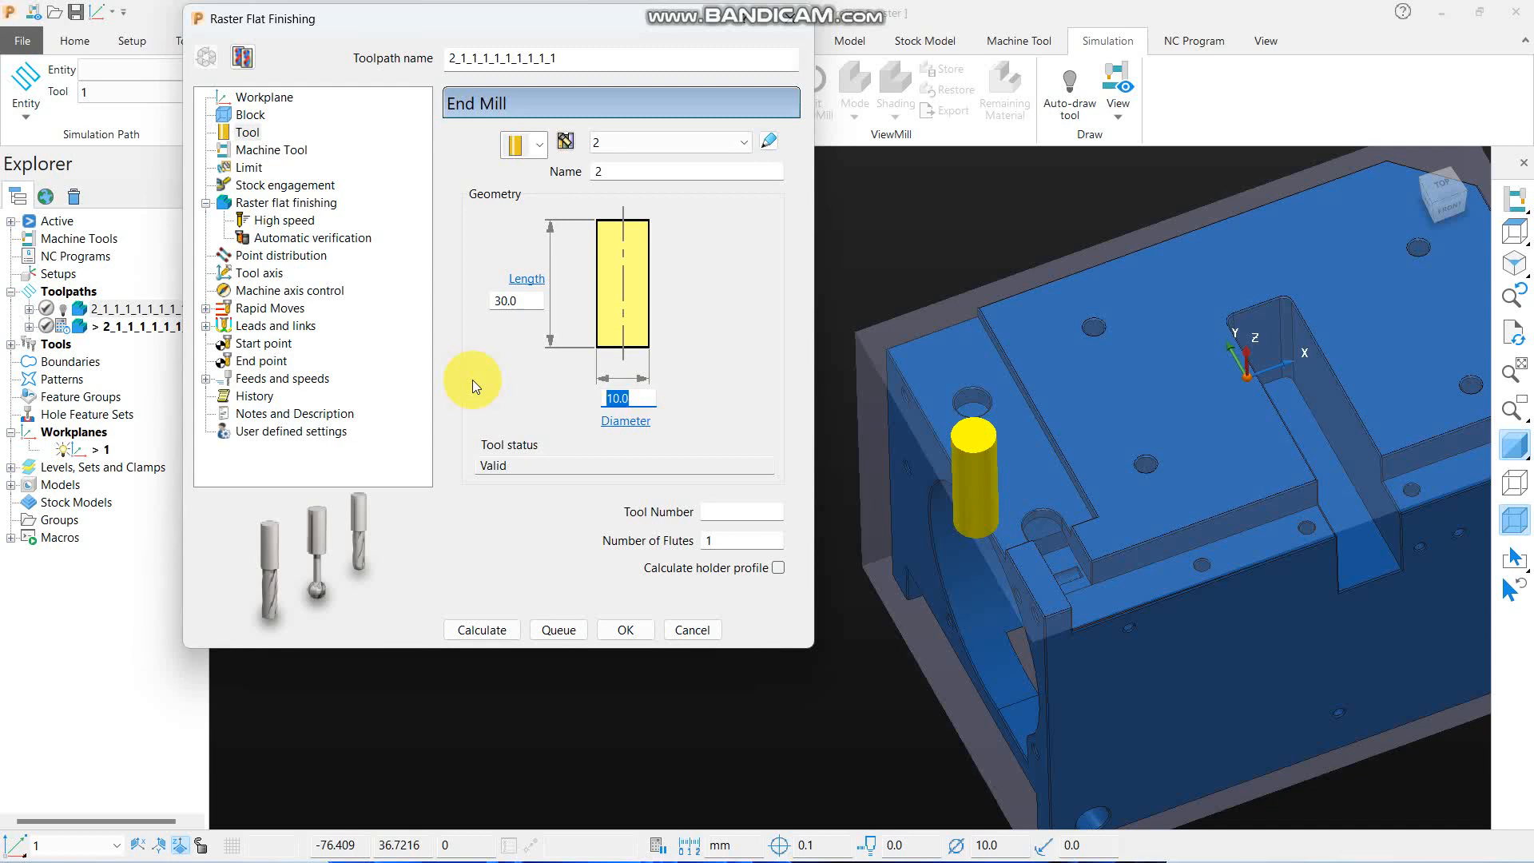
pyautogui.write('2')
# - Set the raster flat finishing stepover to 1 and calculate the copied toolpath
pyautogui.click(210, 200)
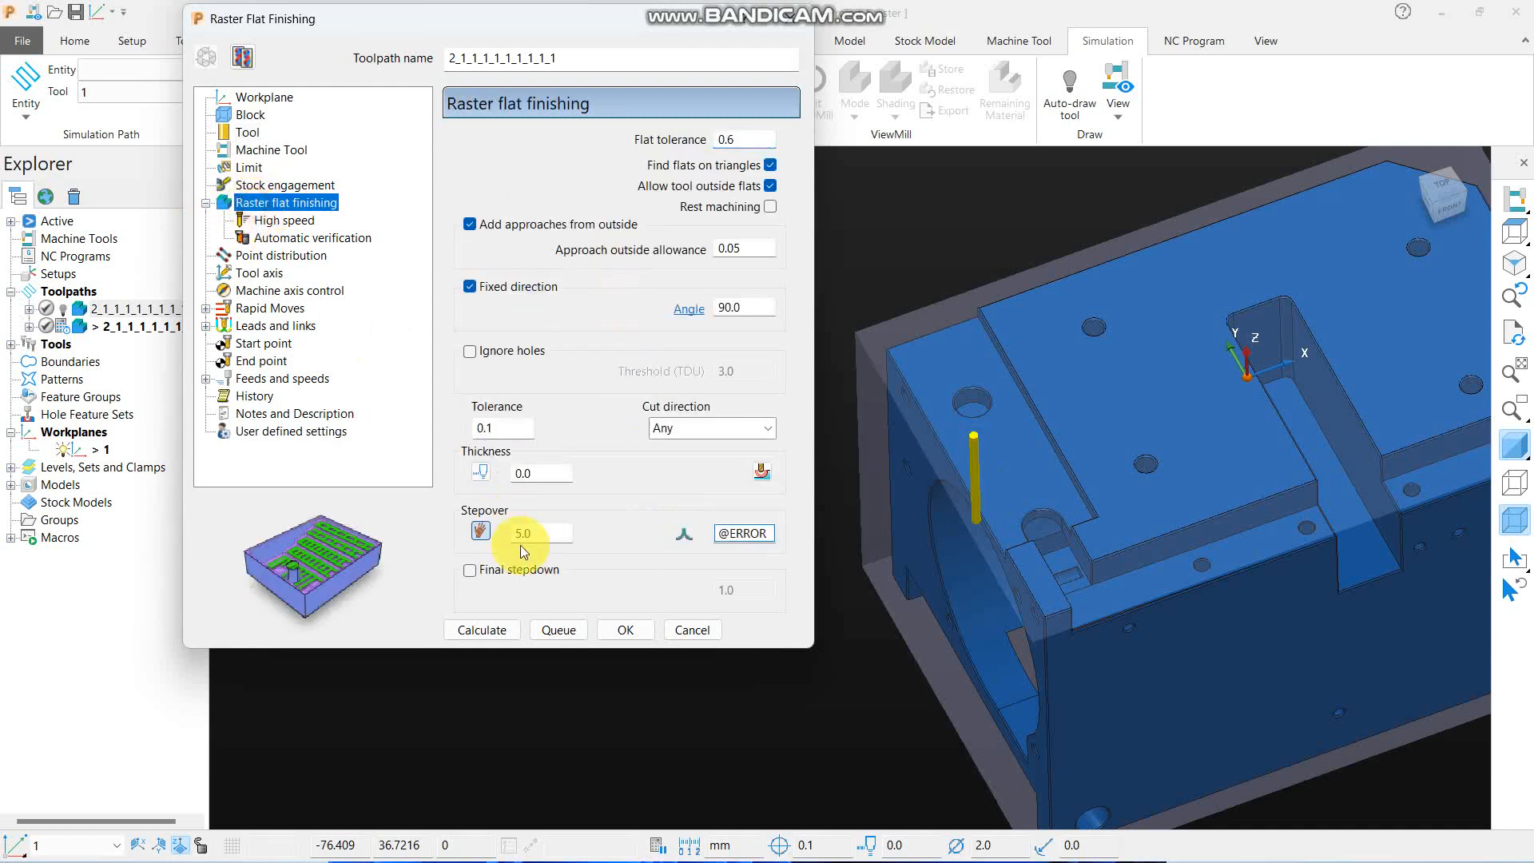
pyautogui.doubleClick(543, 533)
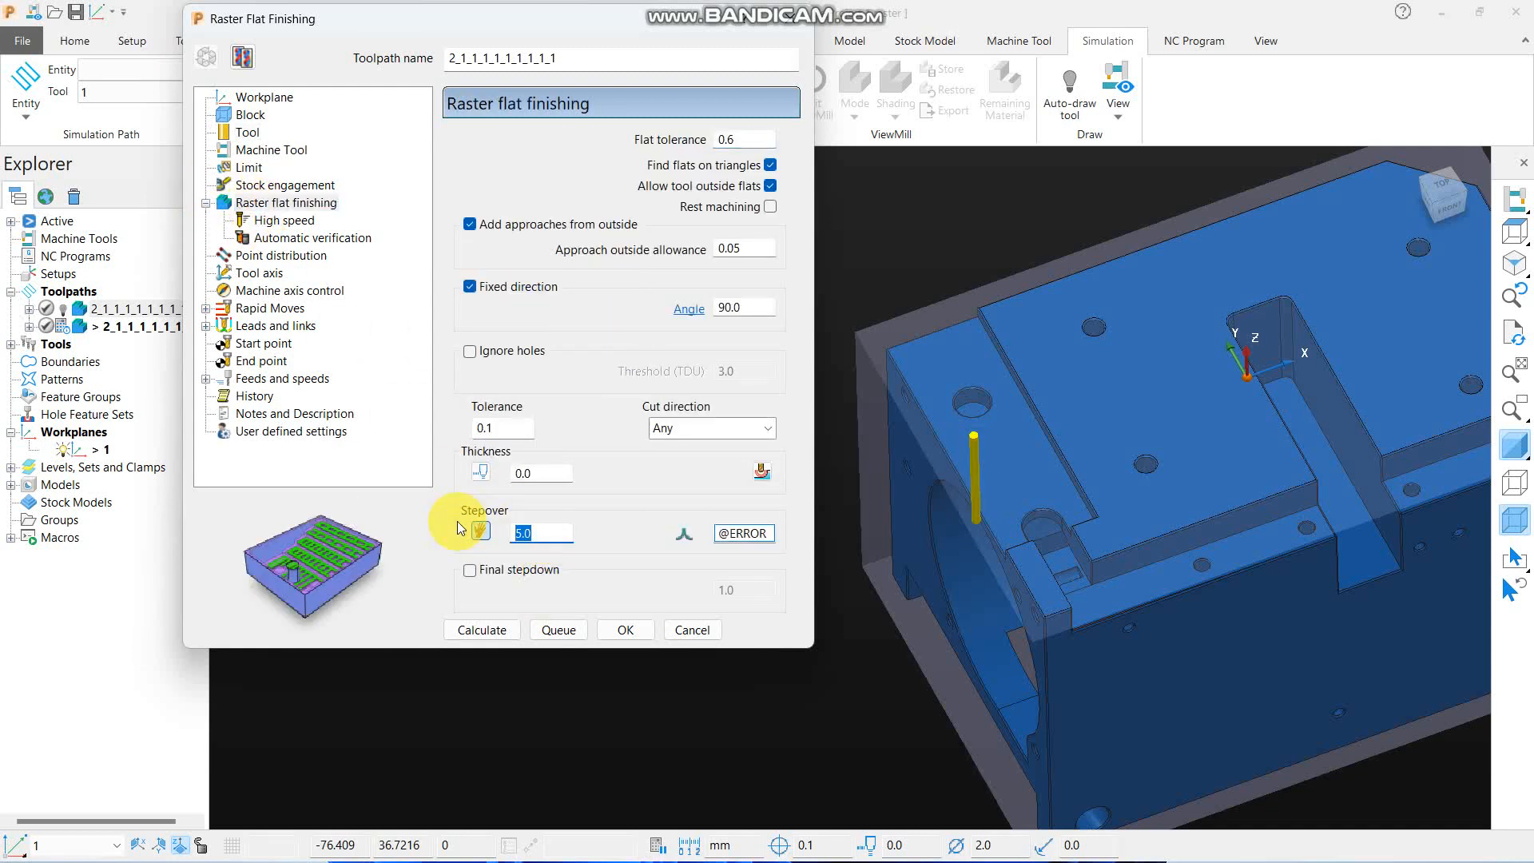
pyautogui.write('1')
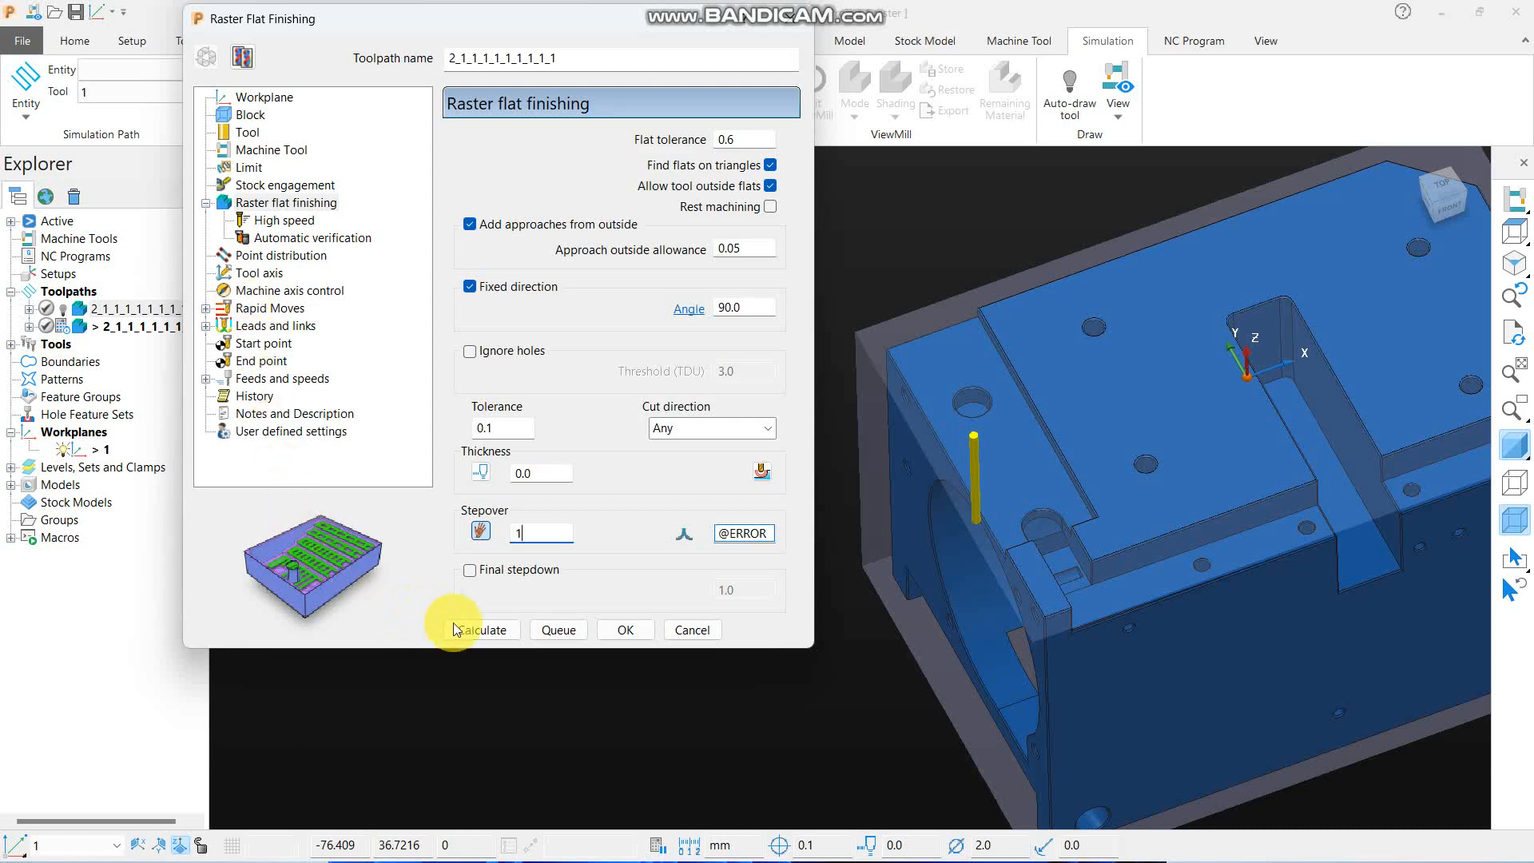
pyautogui.click(486, 628)
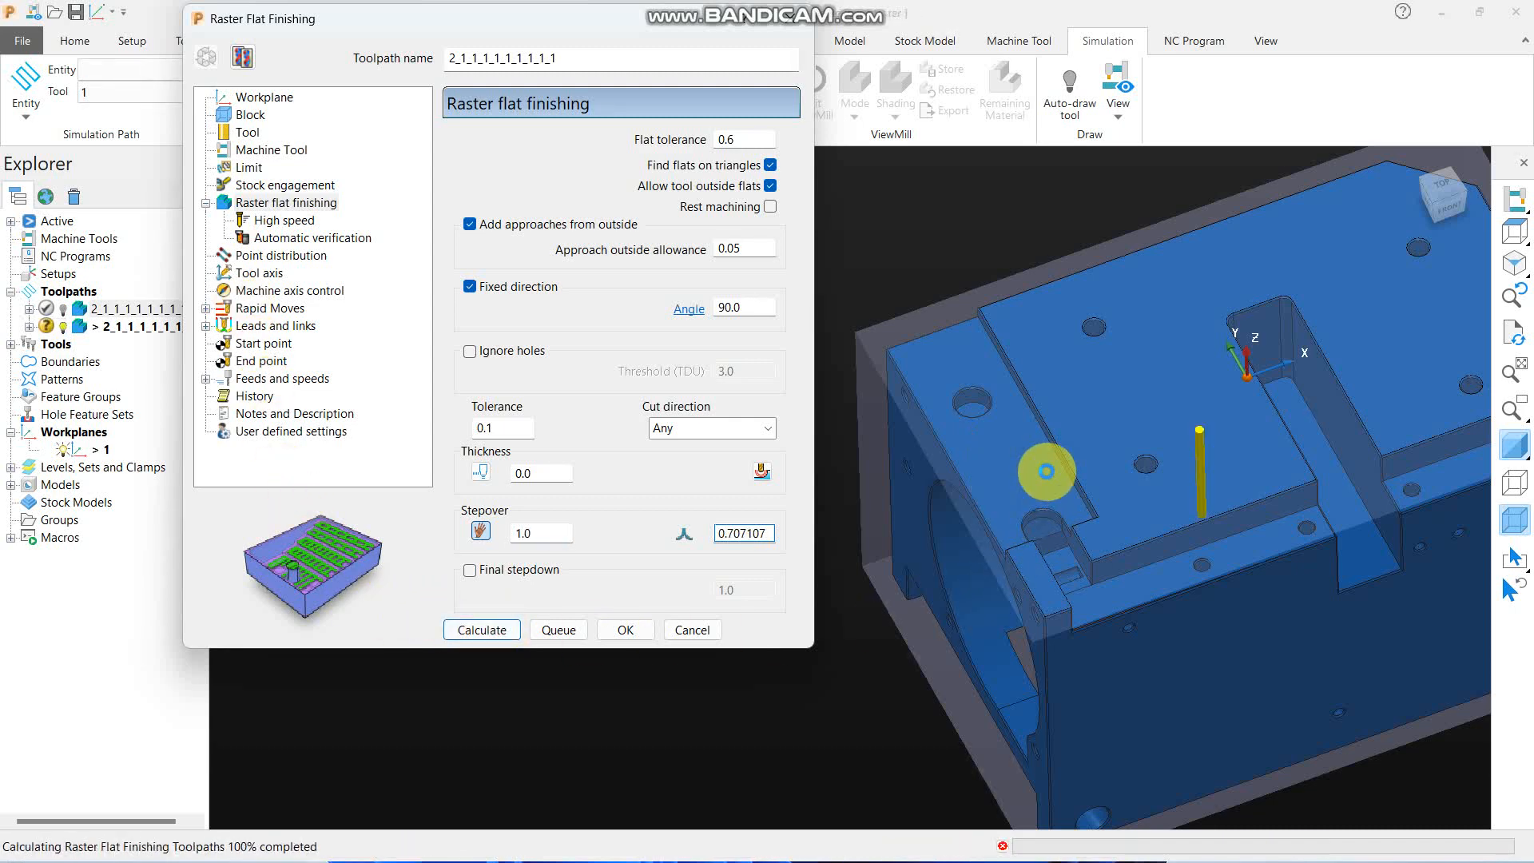
# - Examine the fine raster passes in and around the round hole, with the model shading off and on
pyautogui.scroll(6, 986, 423)
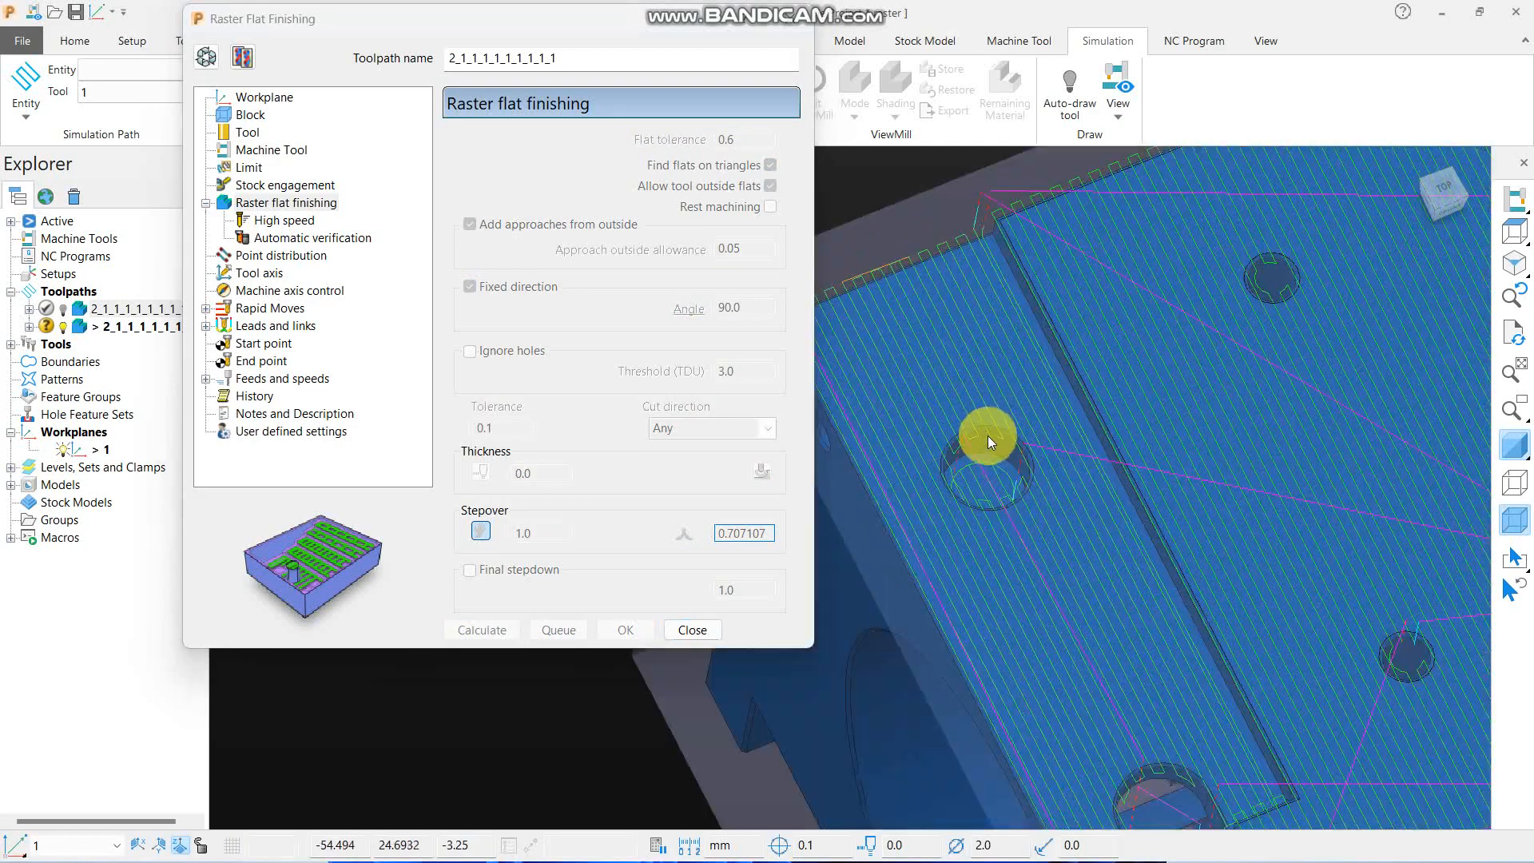
pyautogui.click(1509, 442)
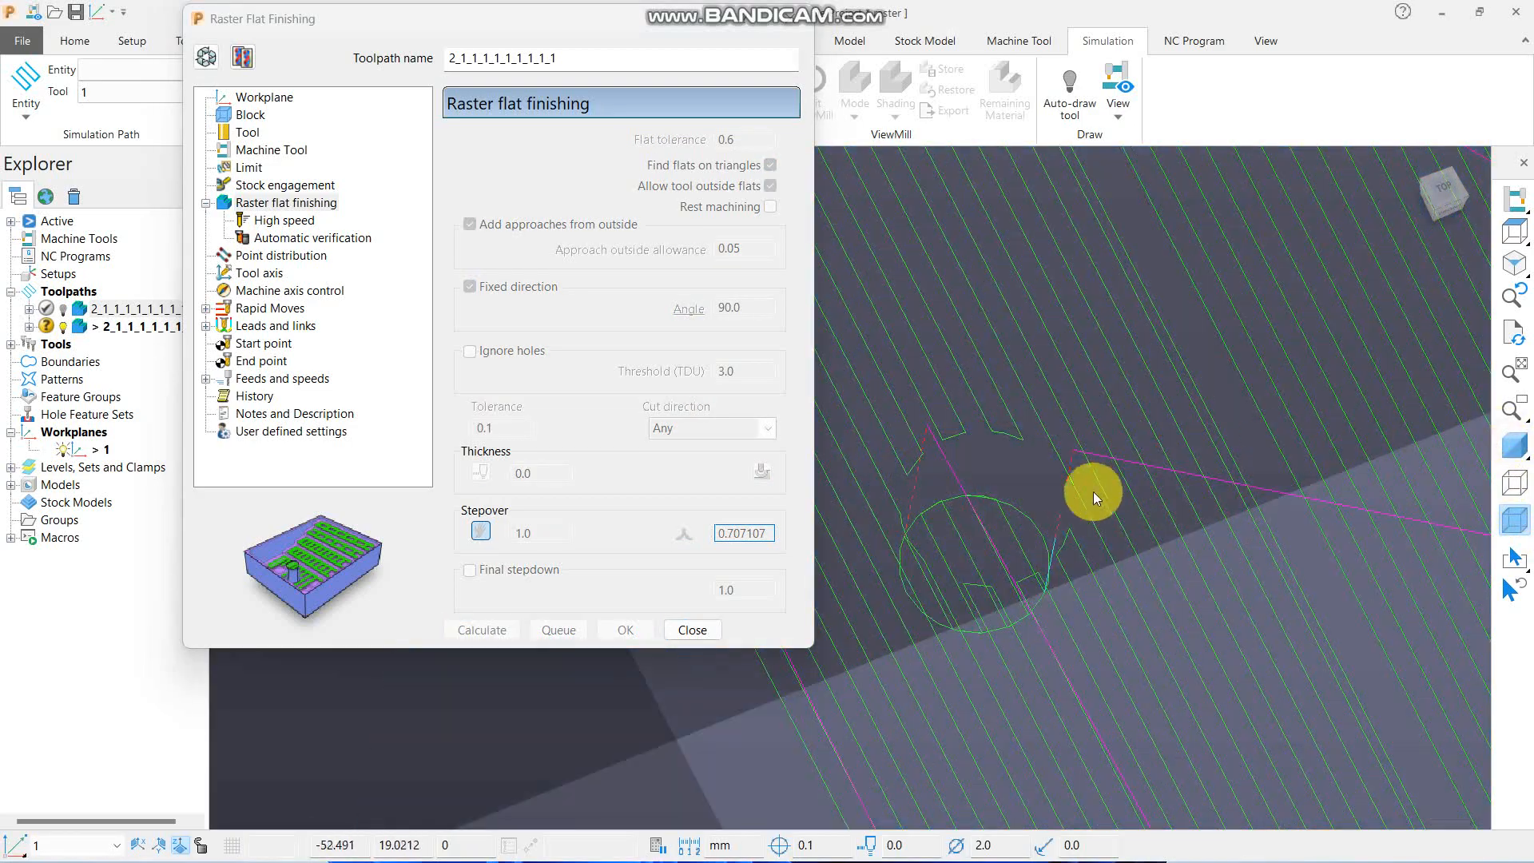
pyautogui.scroll(-4, 1093, 491)
pyautogui.click(1514, 445)
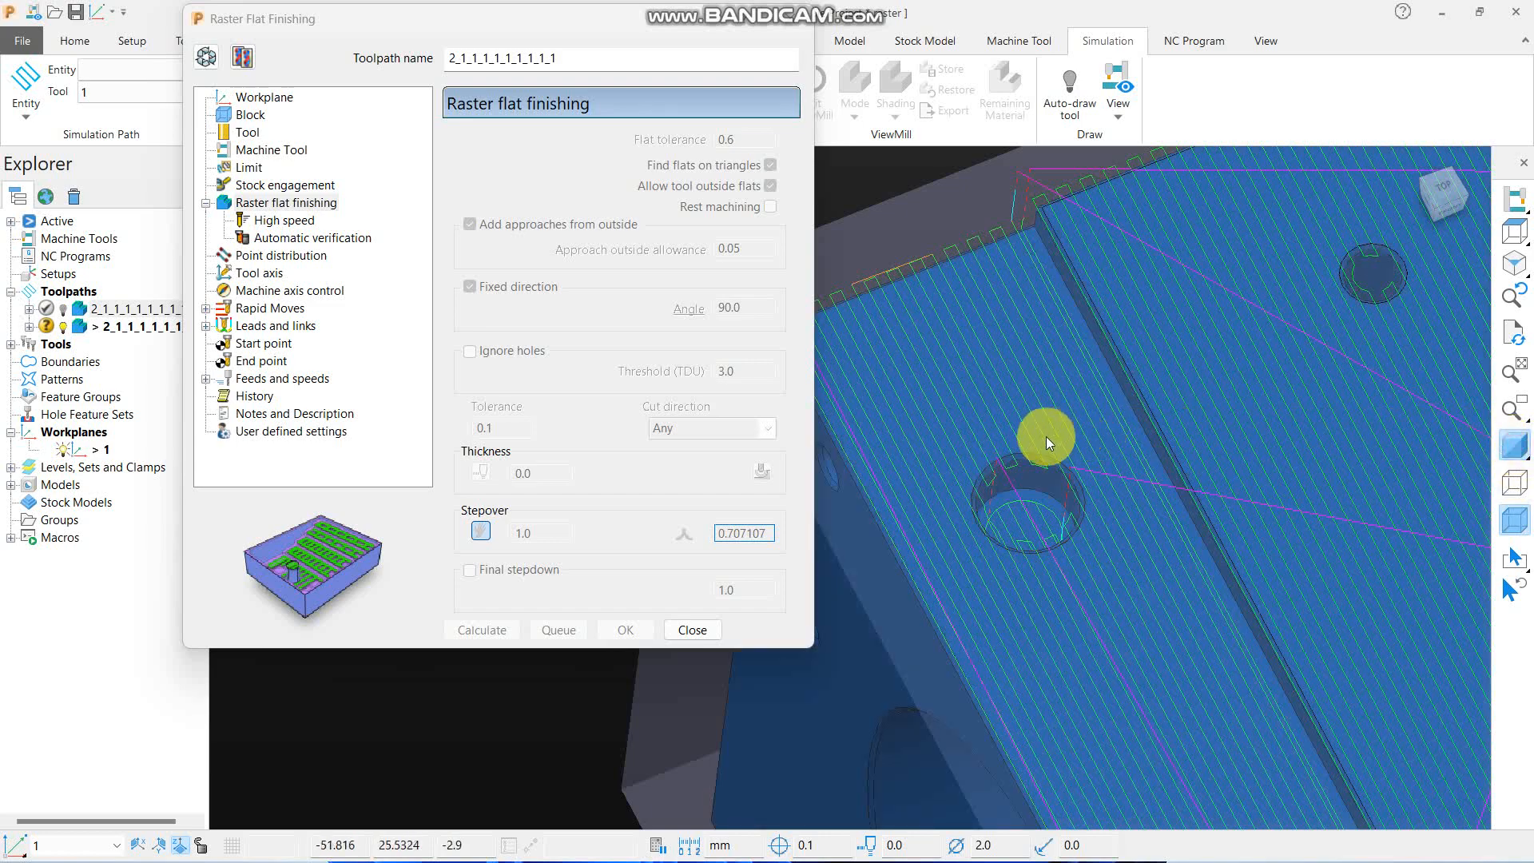
pyautogui.scroll(3, 1024, 449)
pyautogui.scroll(-6, 1048, 430)
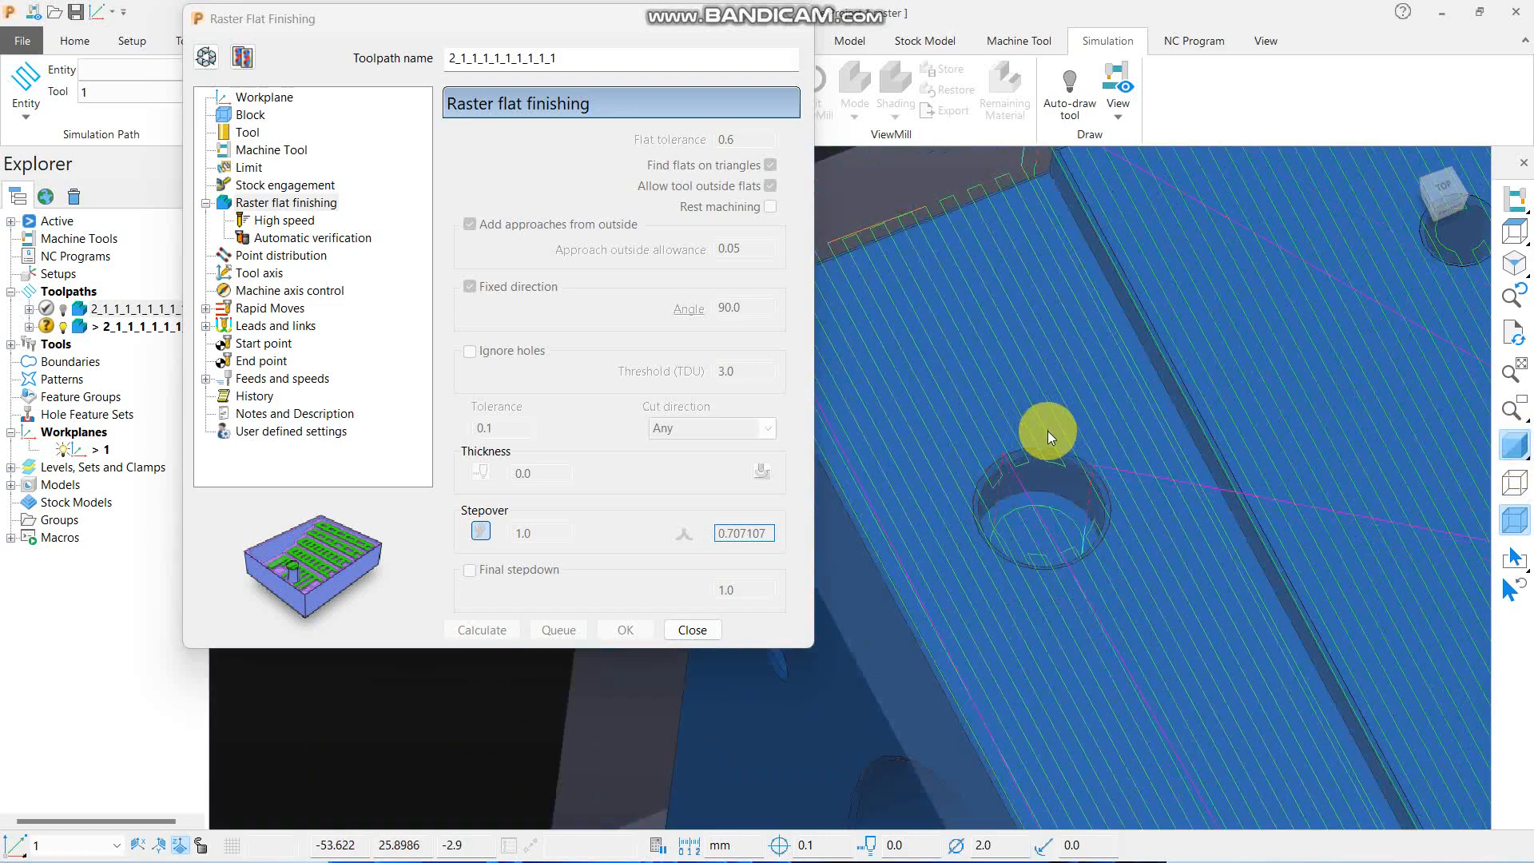
# - Create a copy of the 2 mm end mill toolpath and close its settings without calculating it
pyautogui.click(242, 57)
pyautogui.scroll(3, 964, 425)
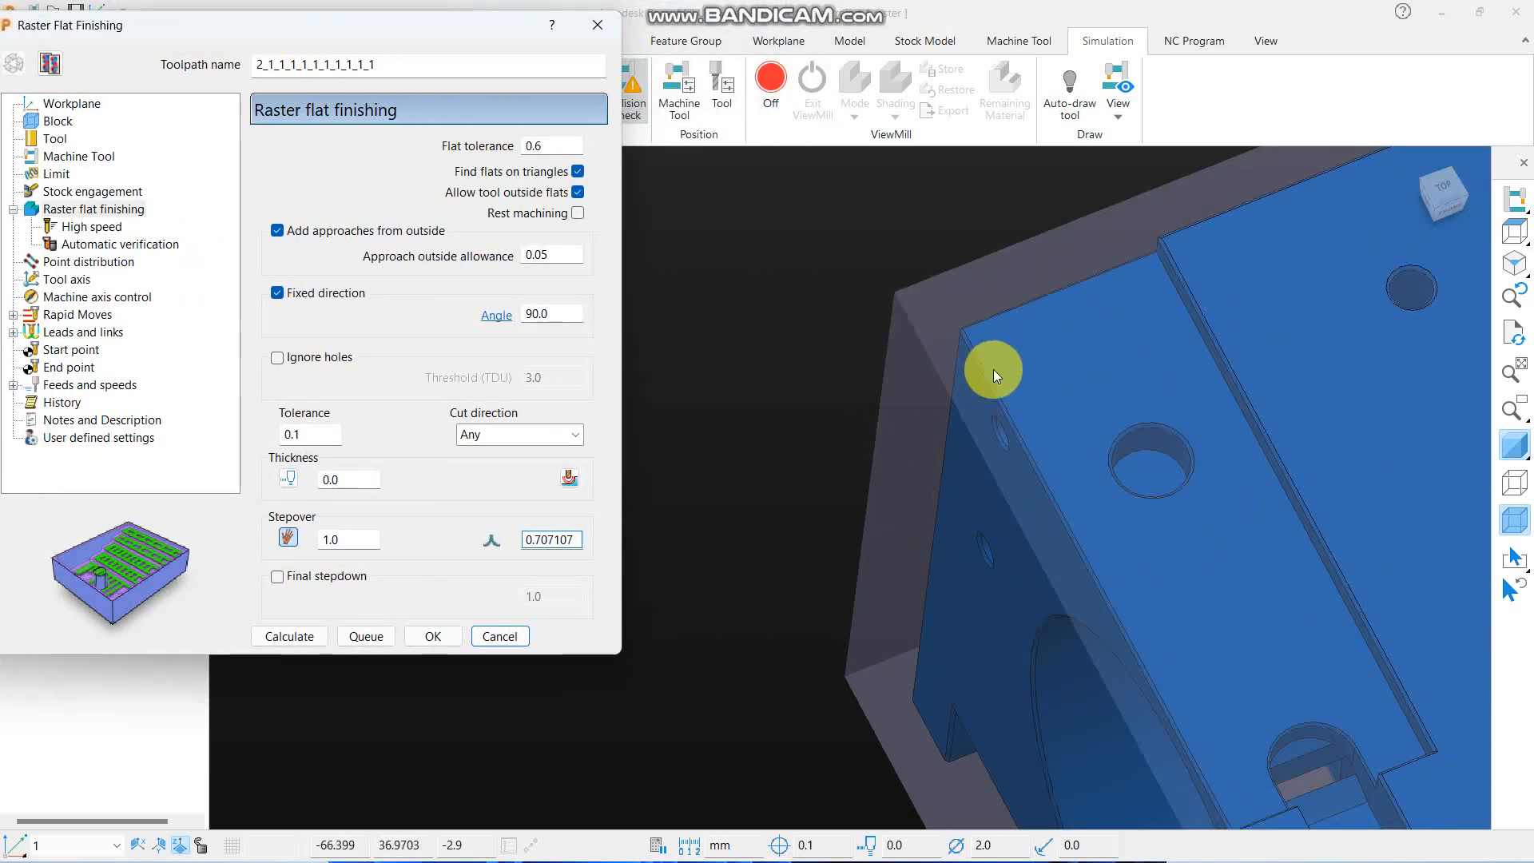
pyautogui.scroll(-5, 952, 316)
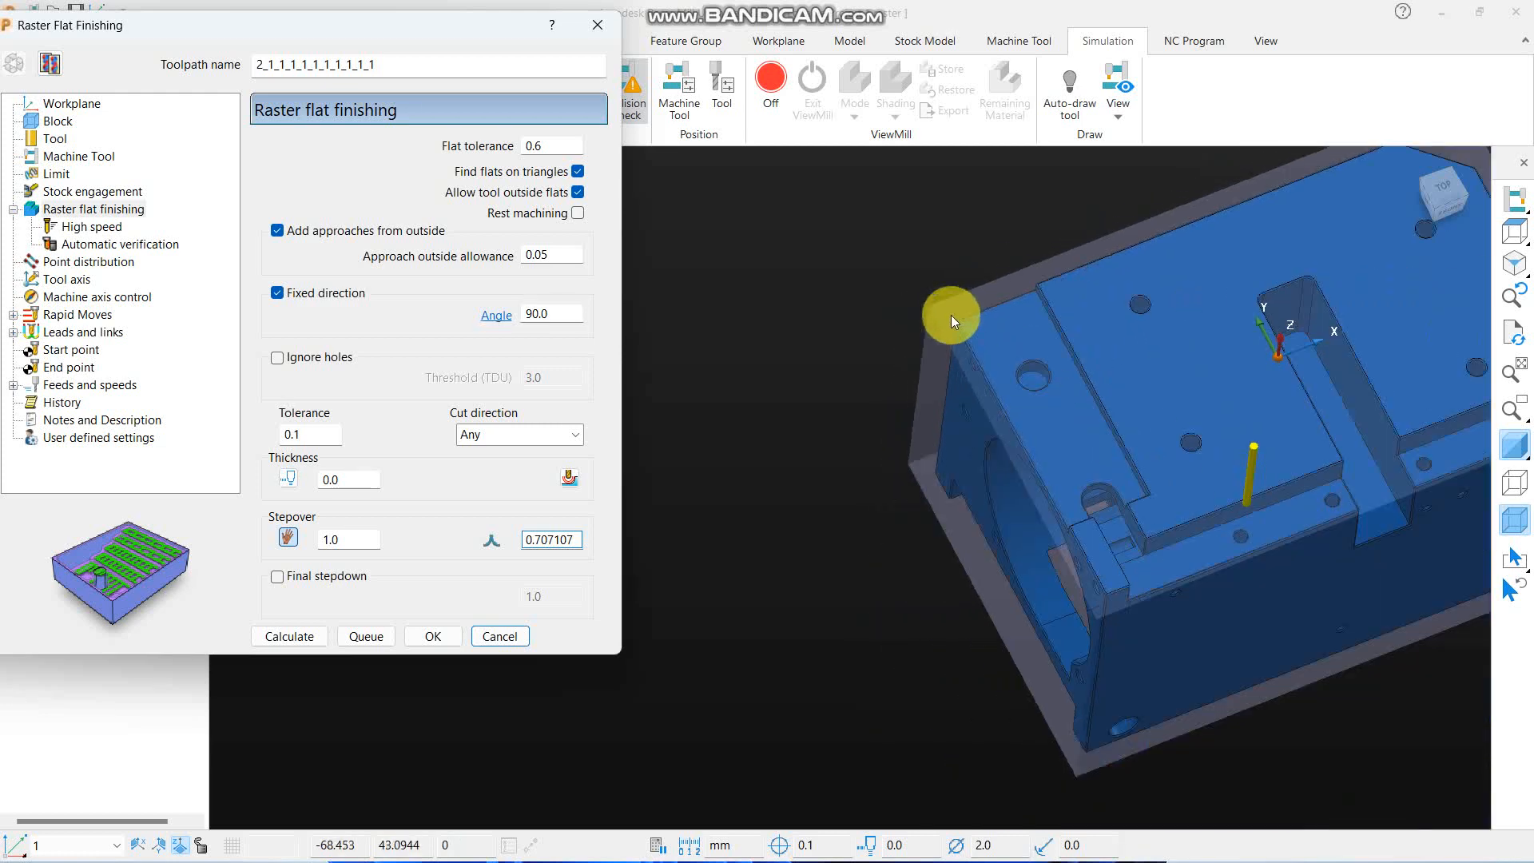
pyautogui.scroll(2, 1119, 408)
pyautogui.scroll(3, 939, 301)
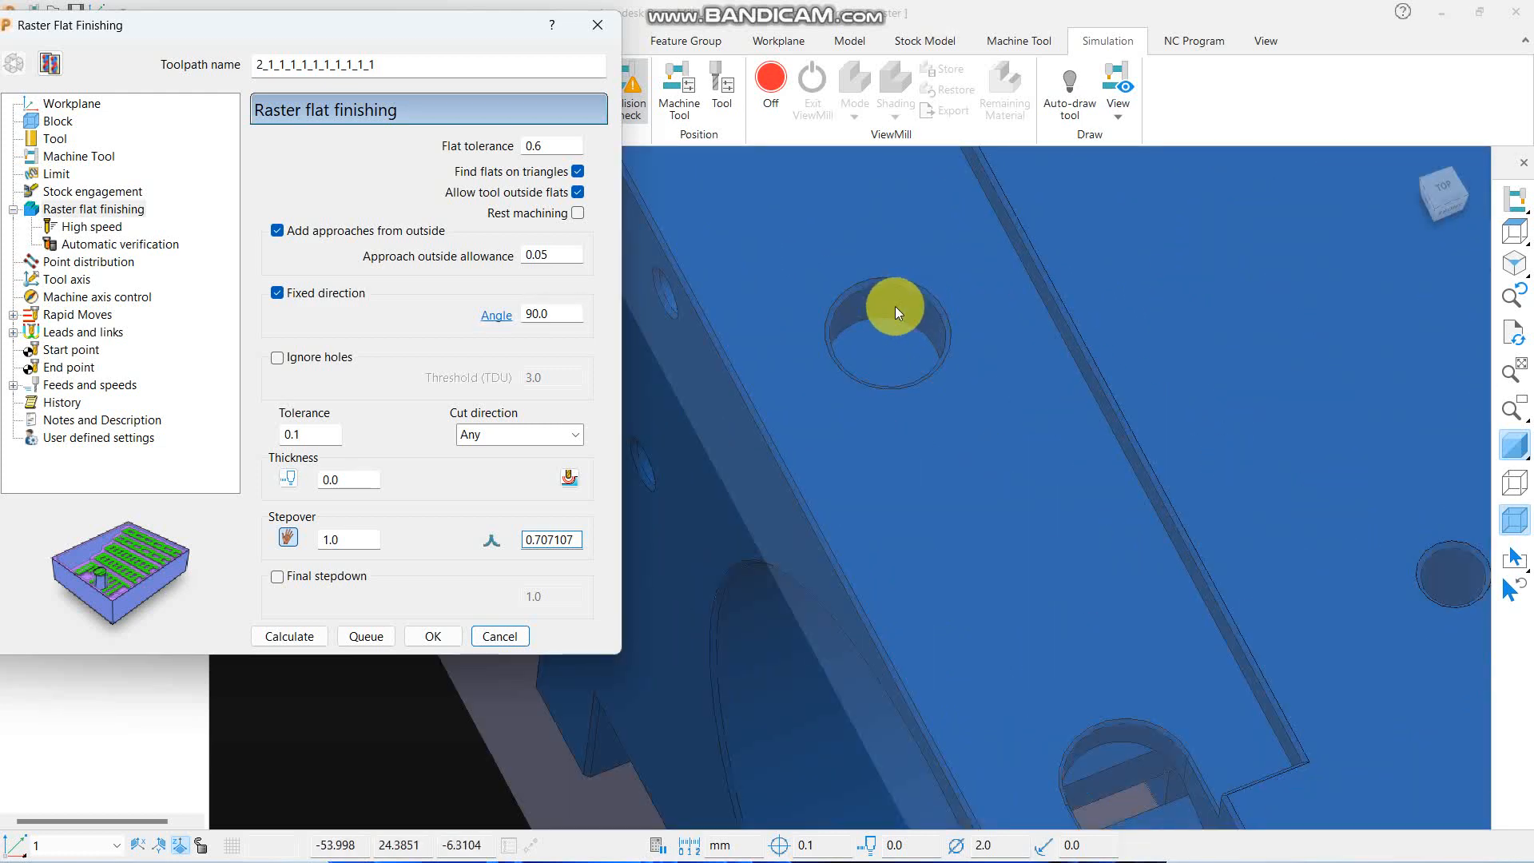
pyautogui.scroll(2, 895, 305)
pyautogui.click(597, 23)
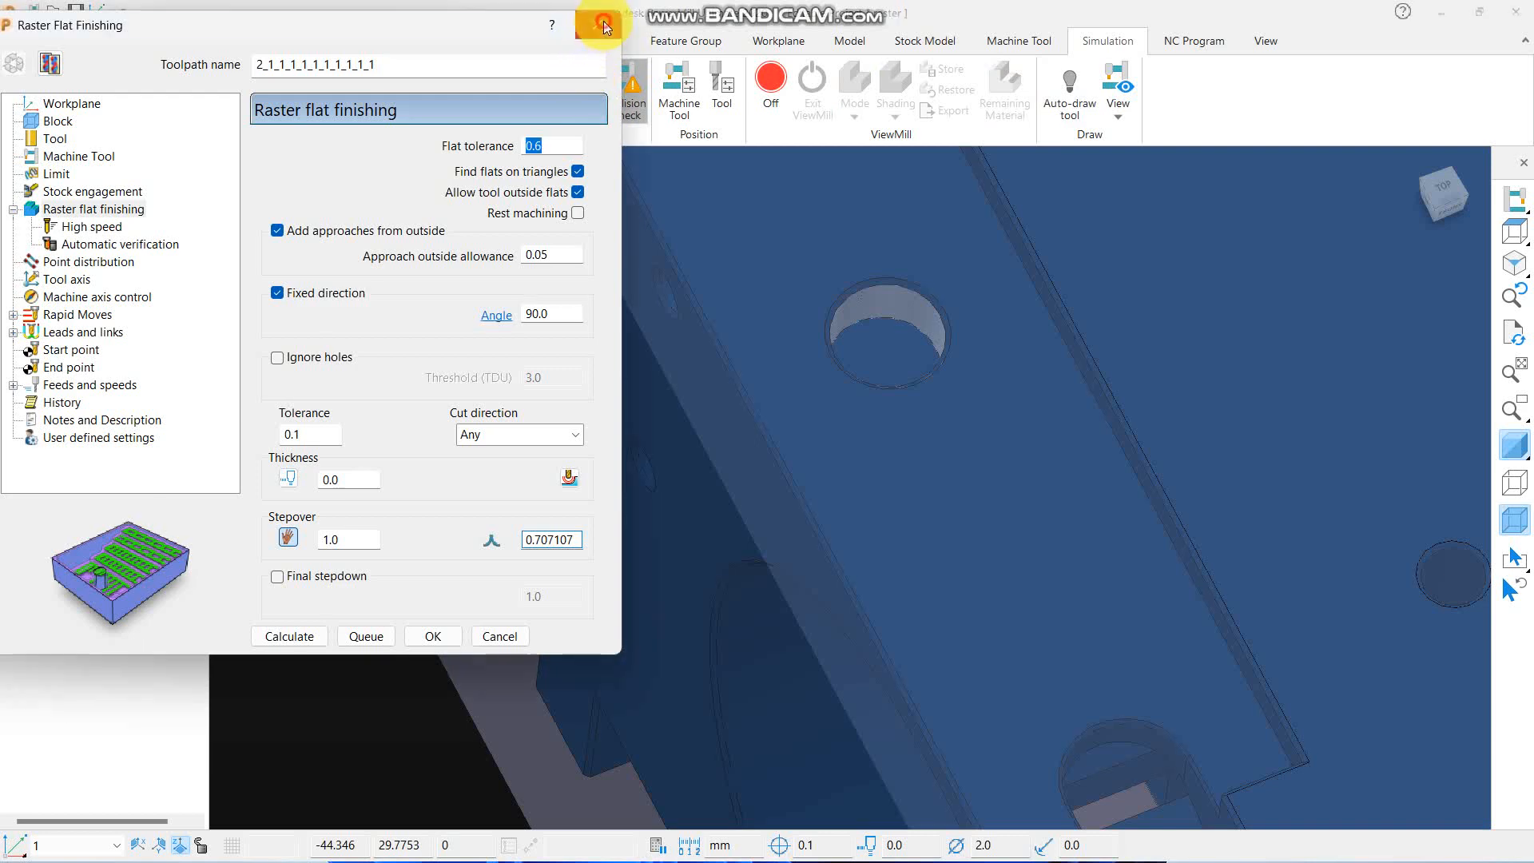
# - Measure the diameter of the round hole in the narrow end ledge
pyautogui.click(80, 44)
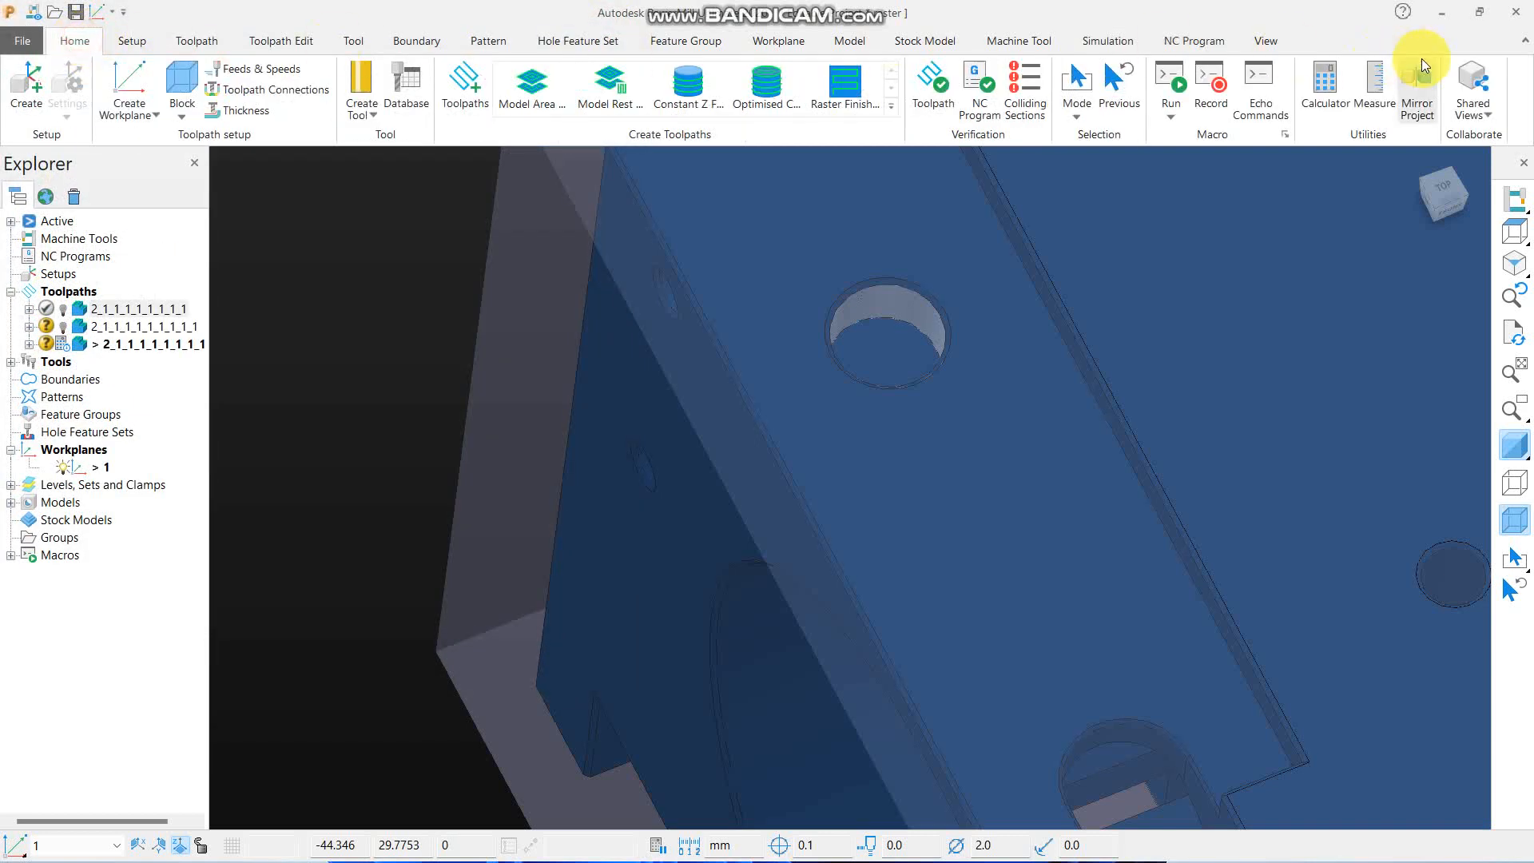
pyautogui.click(1373, 87)
pyautogui.click(856, 296)
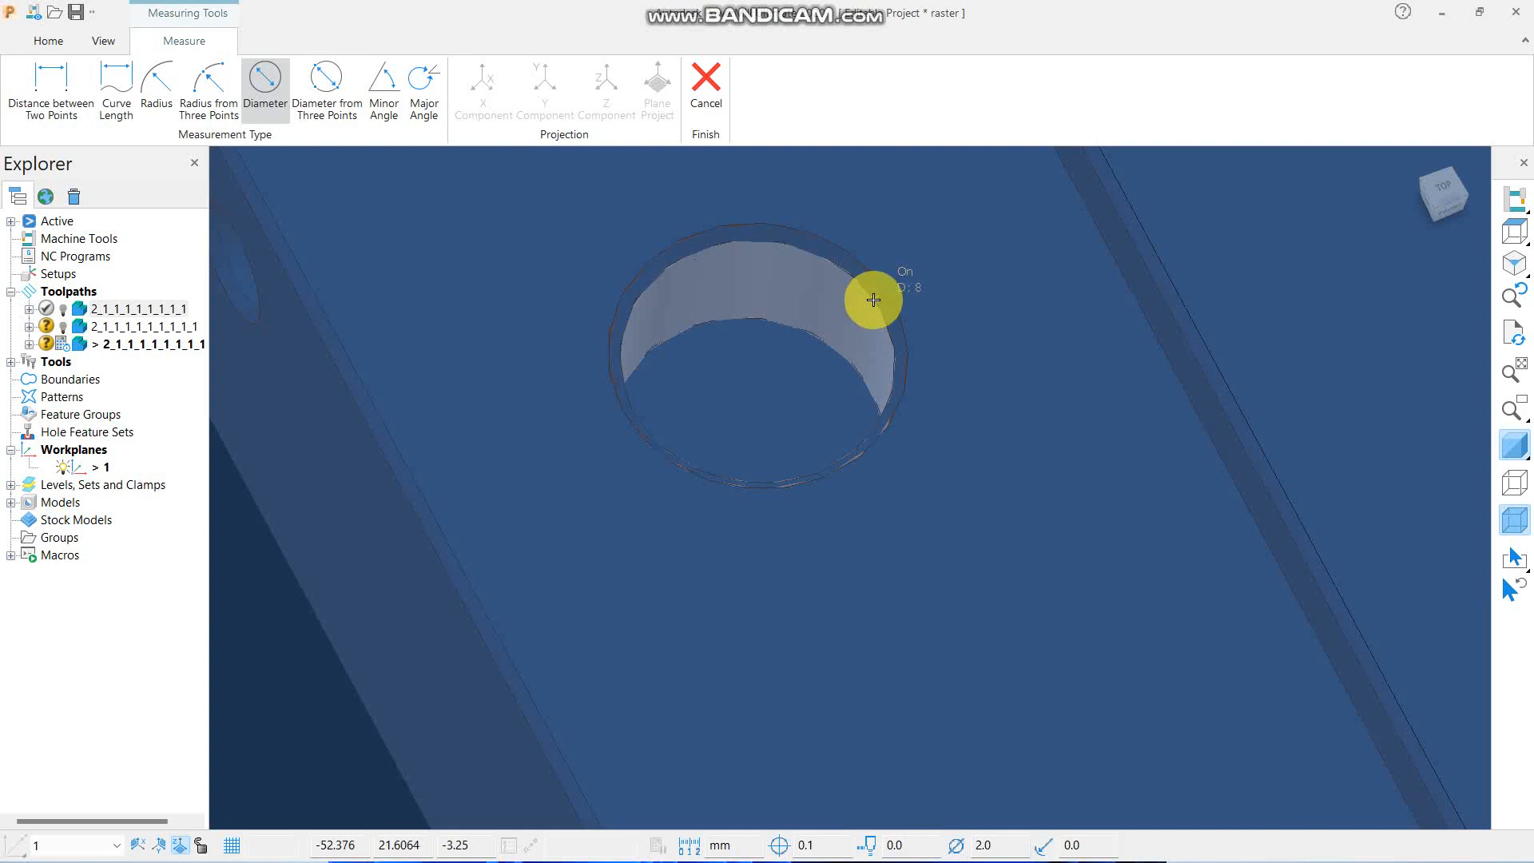
pyautogui.moveTo(874, 300); pyautogui.dragTo(849, 345, button='middle')
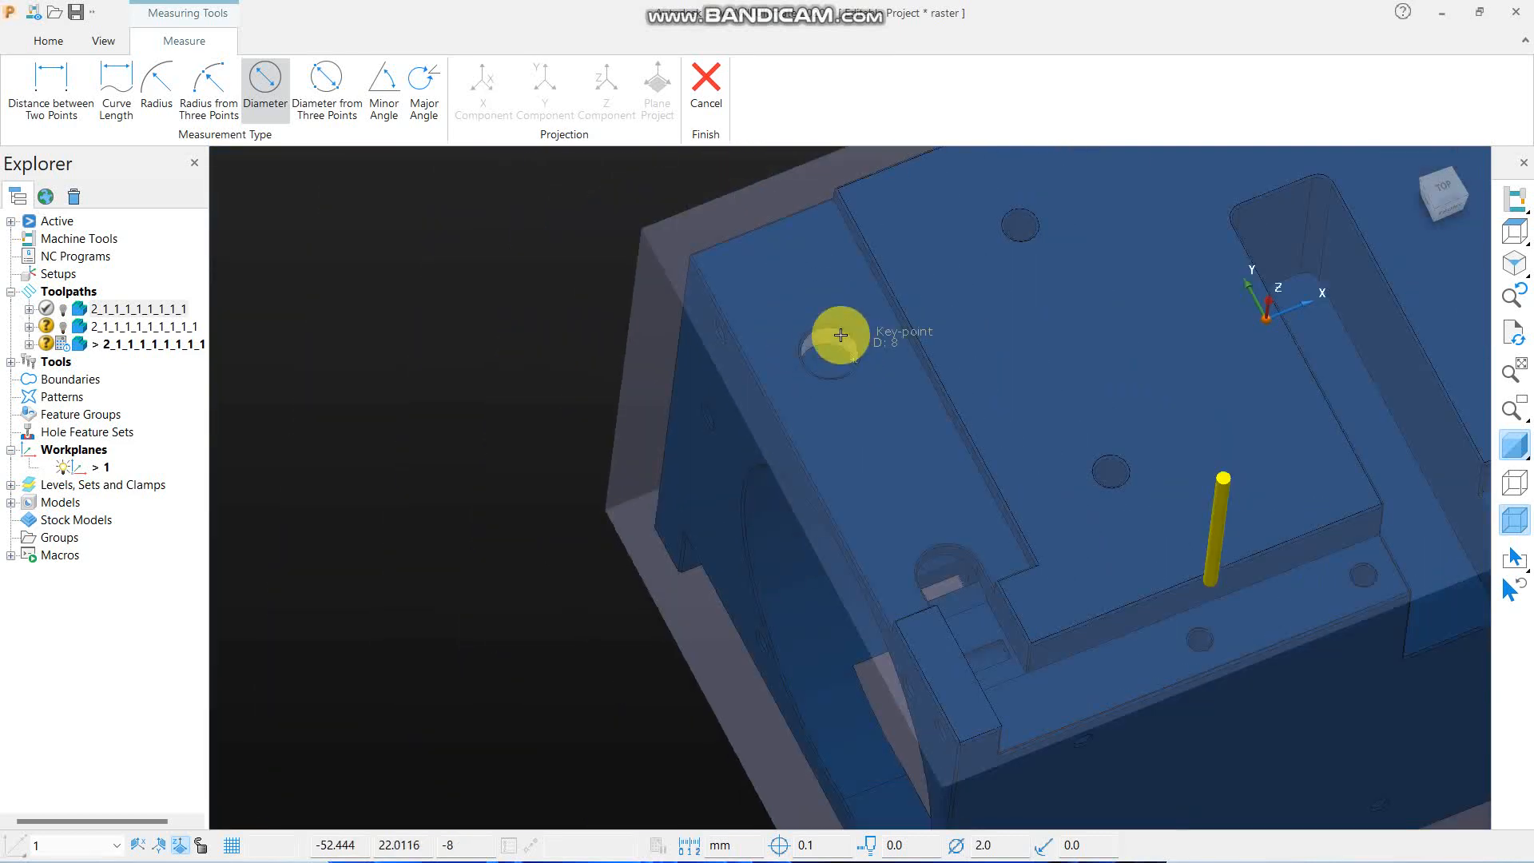
# - End the diameter measurement, close the Measure dialog, and inspect the round hole in the narrow end ledge
pyautogui.click(710, 89)
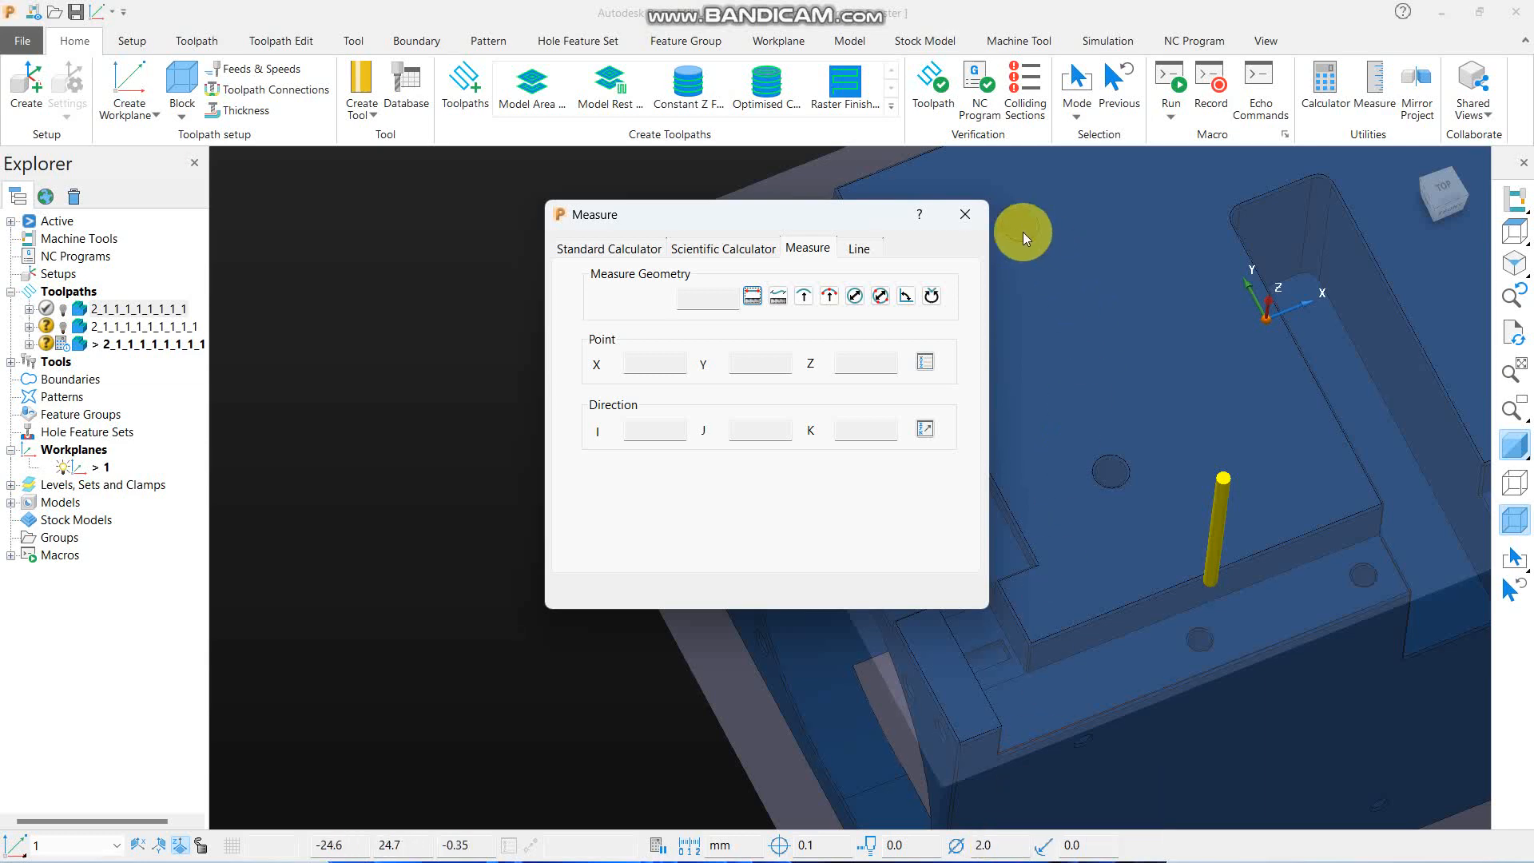
pyautogui.click(964, 214)
pyautogui.scroll(4, 831, 343)
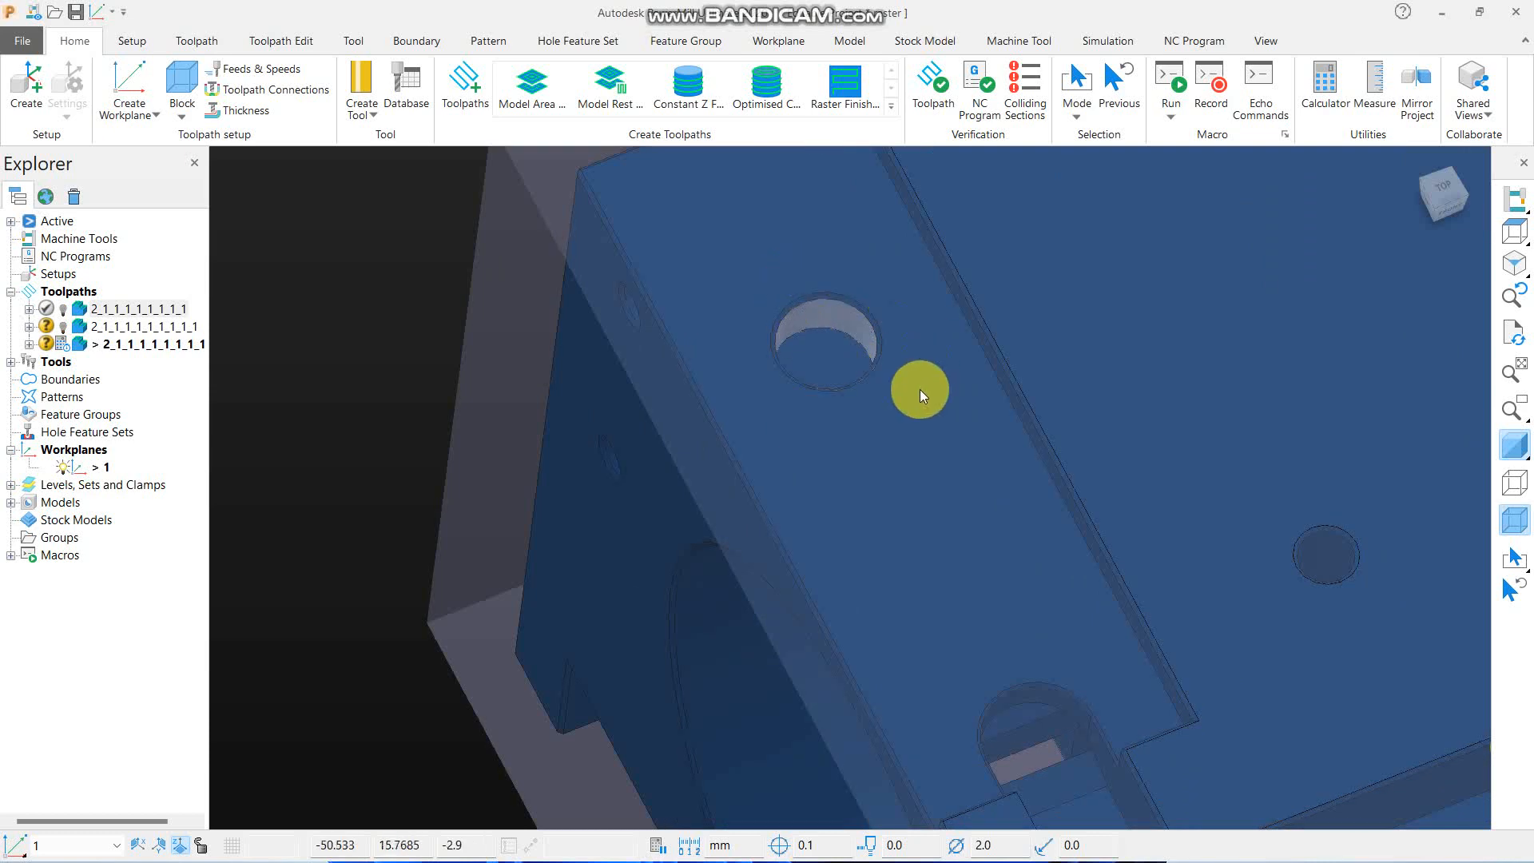
pyautogui.scroll(-4, 895, 411)
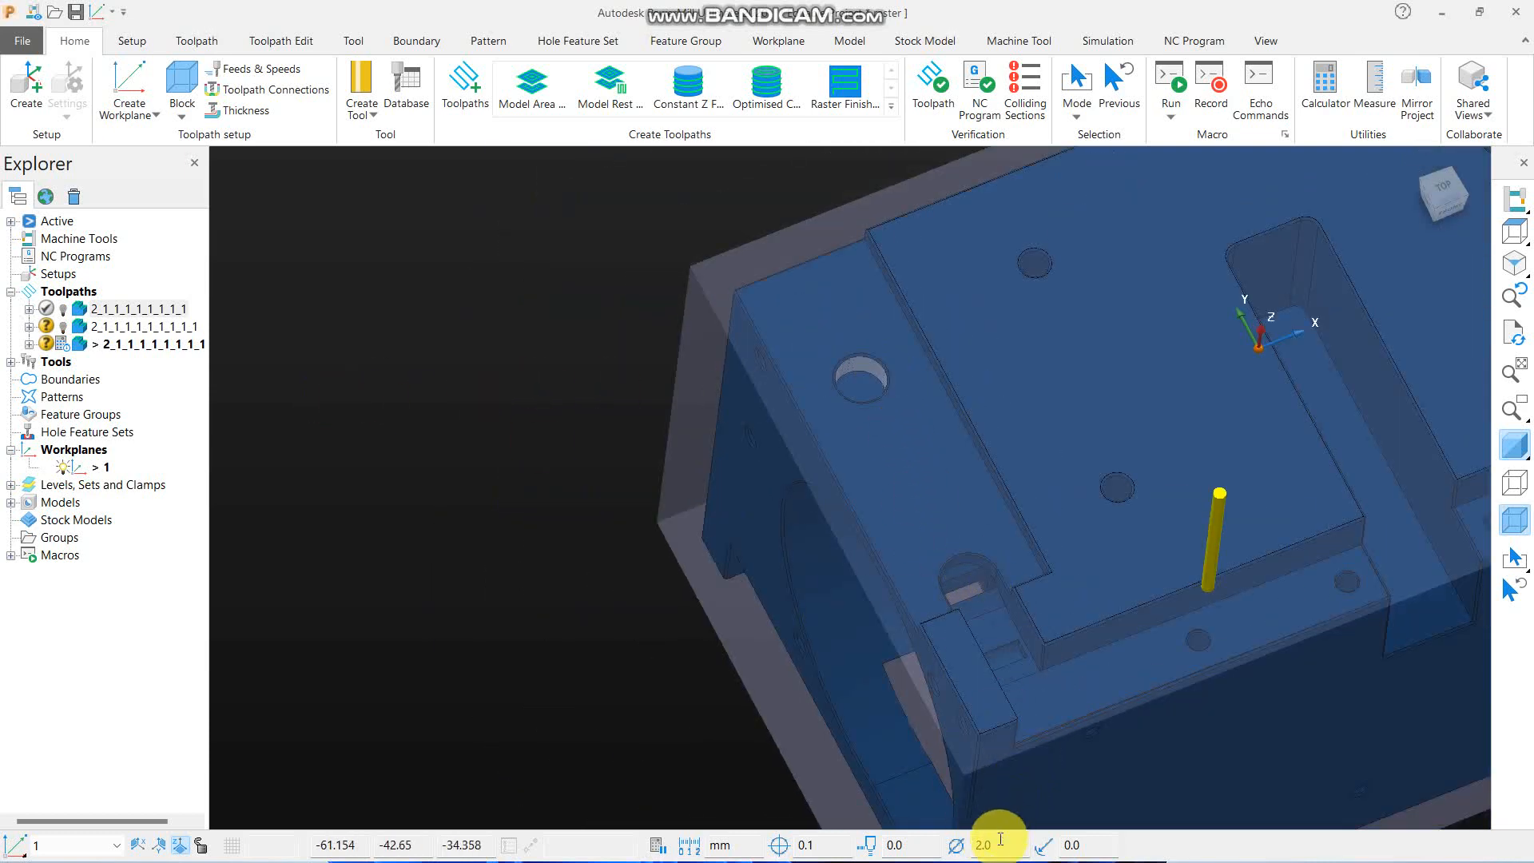
pyautogui.scroll(5, 918, 380)
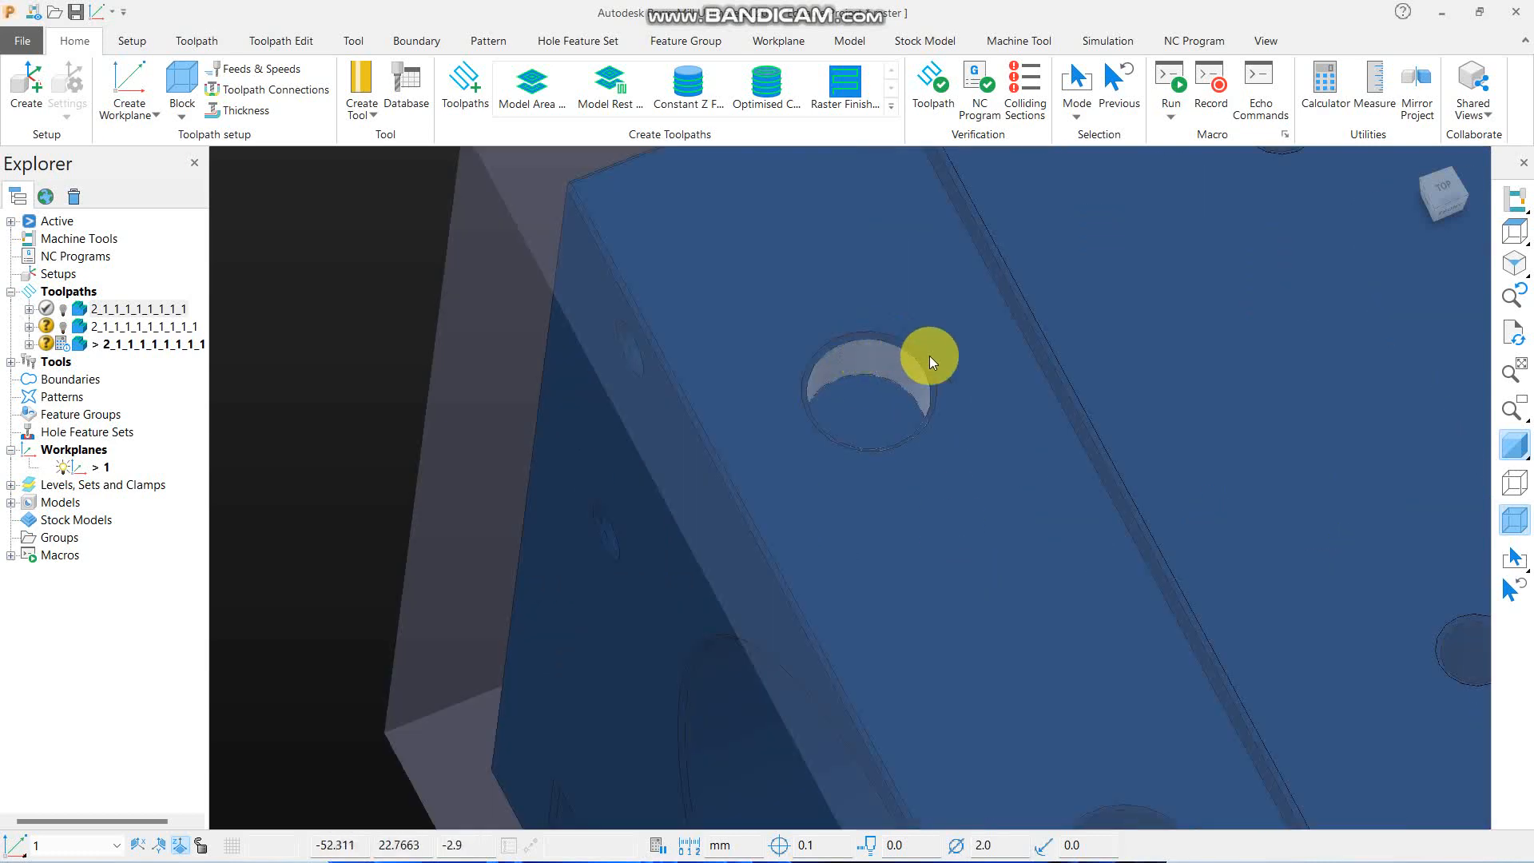
pyautogui.scroll(-5, 878, 377)
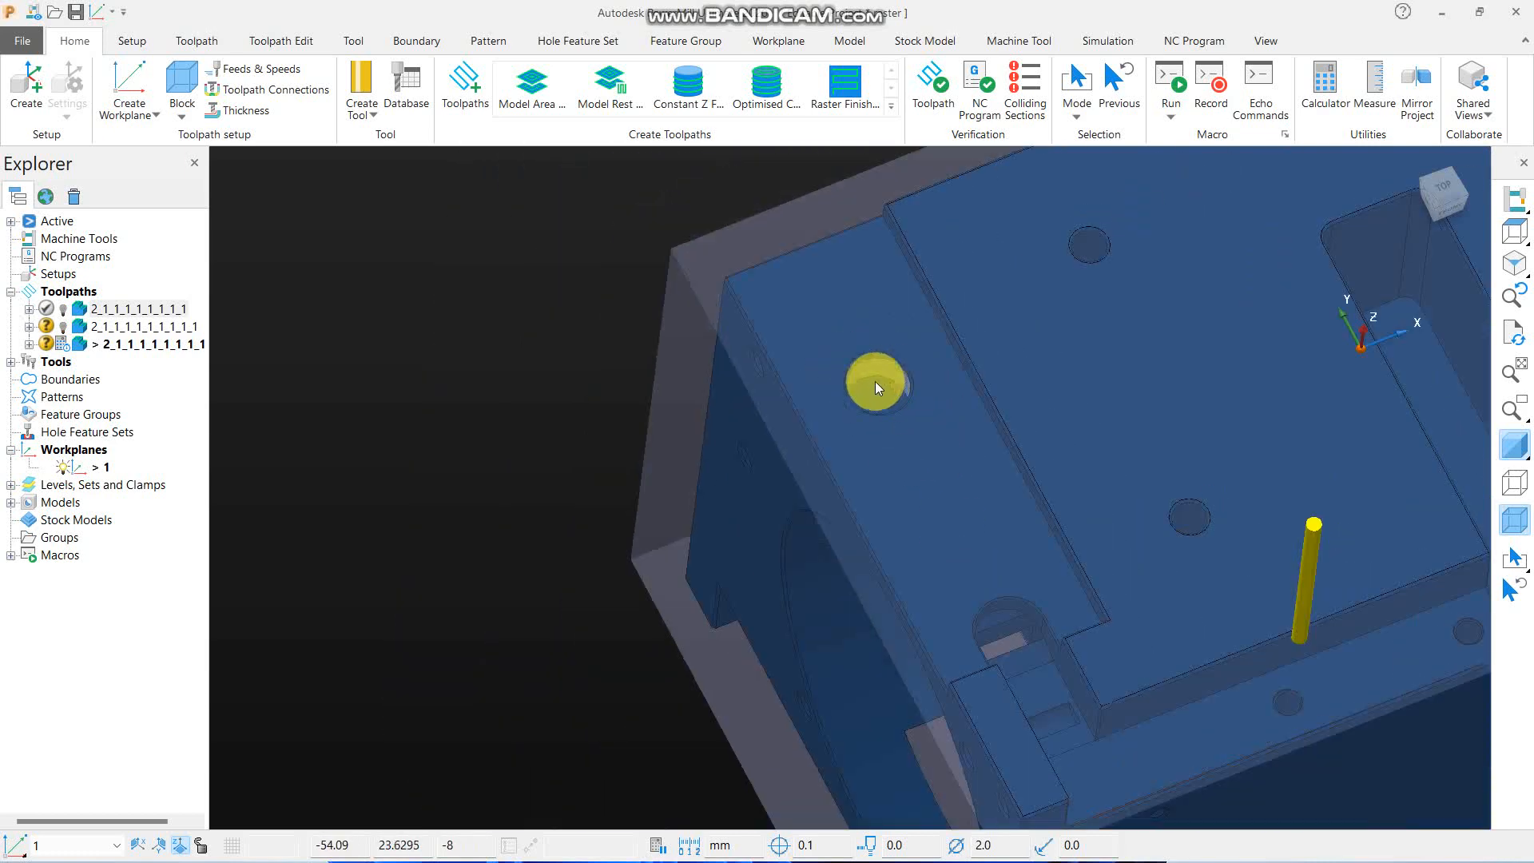
# - In the uncalculated toolpath copy, enable Ignore holes with a threshold of 4 TDU, calculate it, and inspect the passes around the round hole
pyautogui.rightClick(97, 351)
pyautogui.click(462, 320)
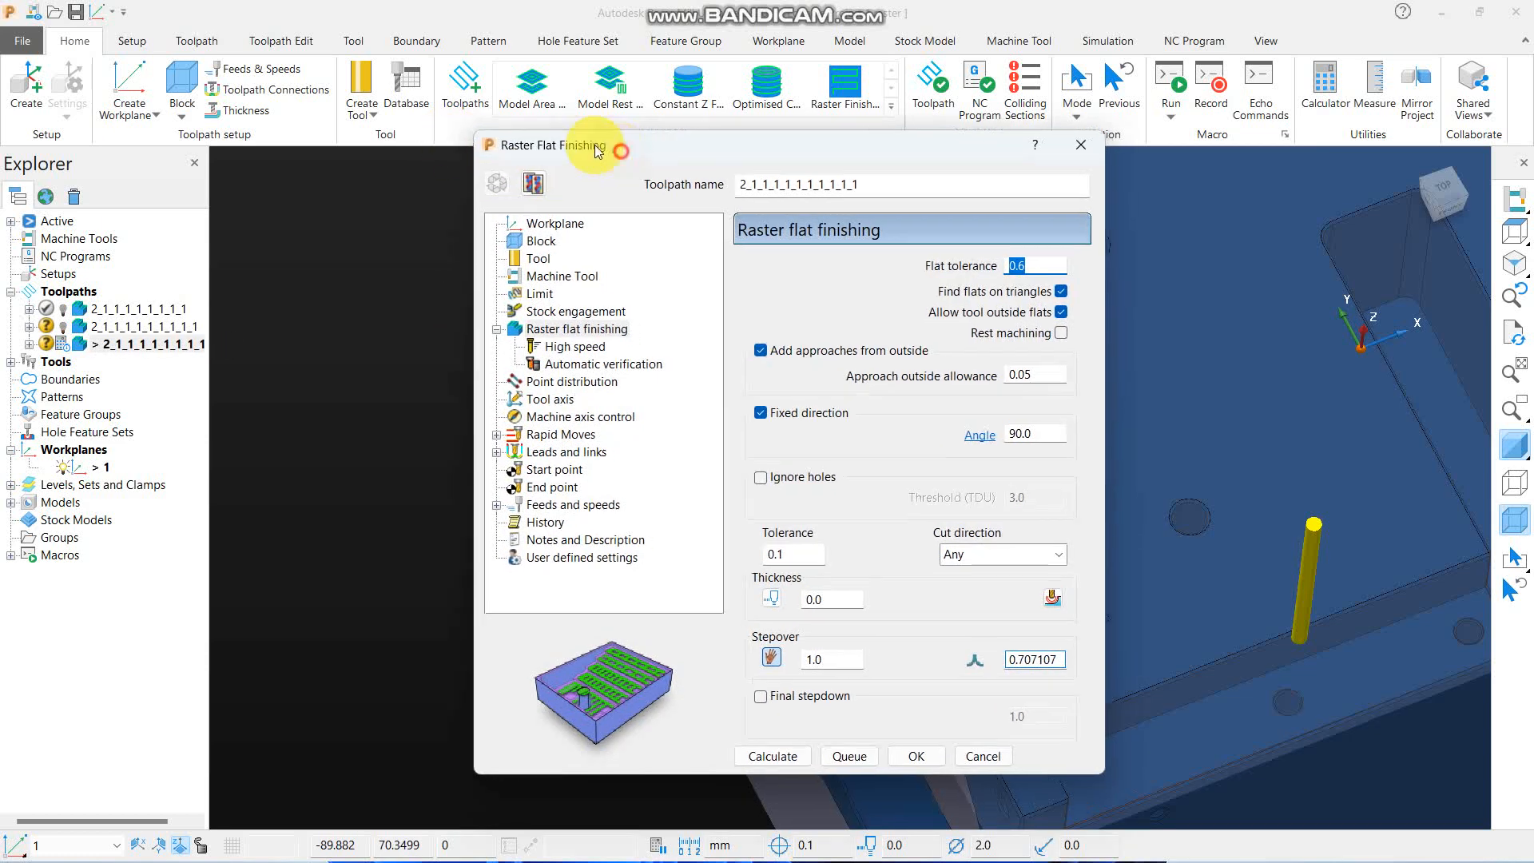
pyautogui.moveTo(600, 152); pyautogui.dragTo(189, 35)
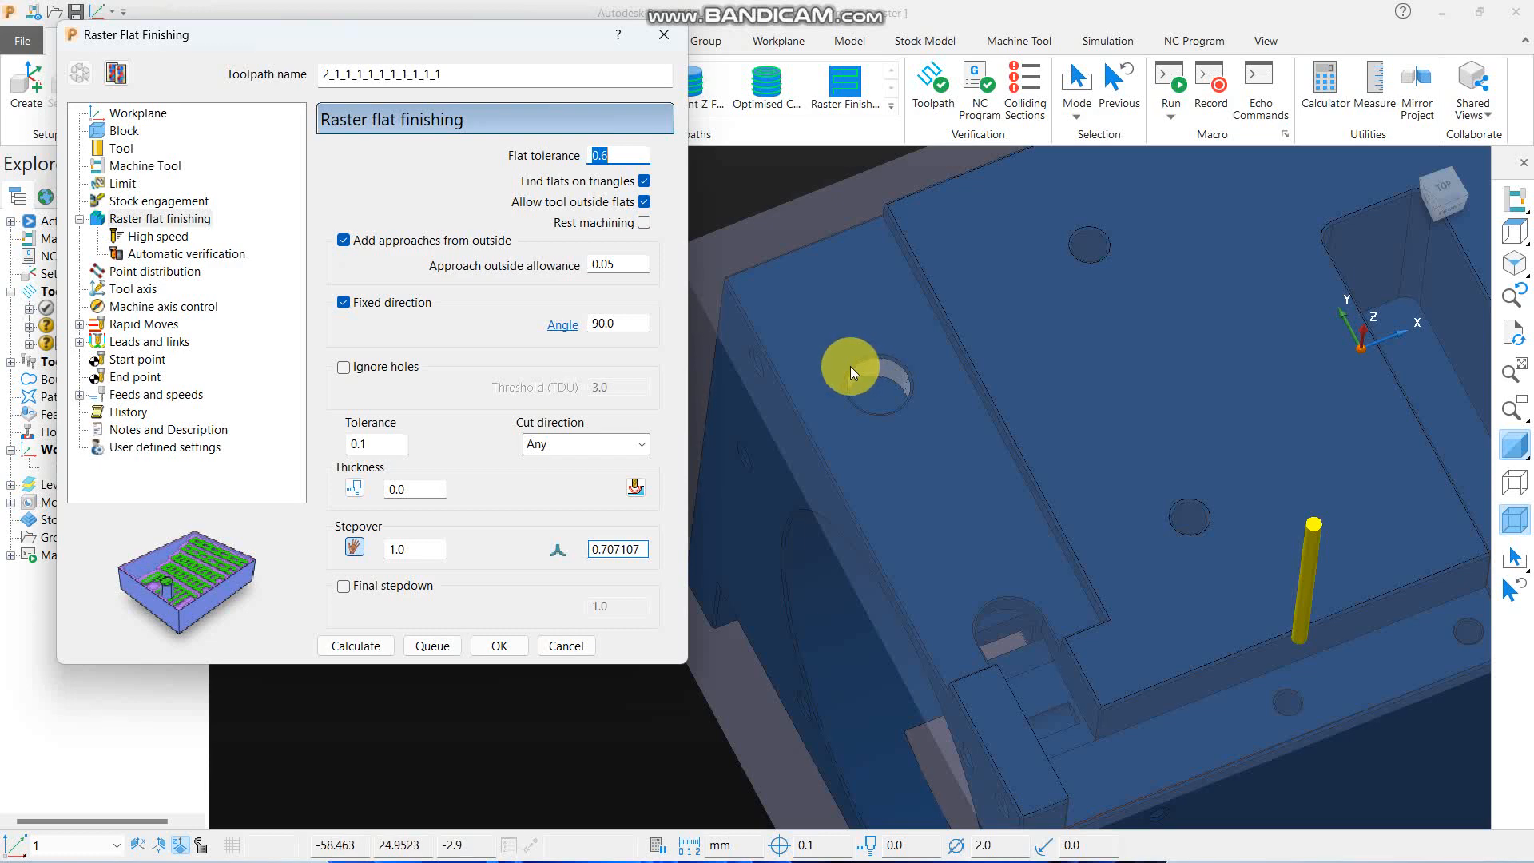
pyautogui.click(387, 368)
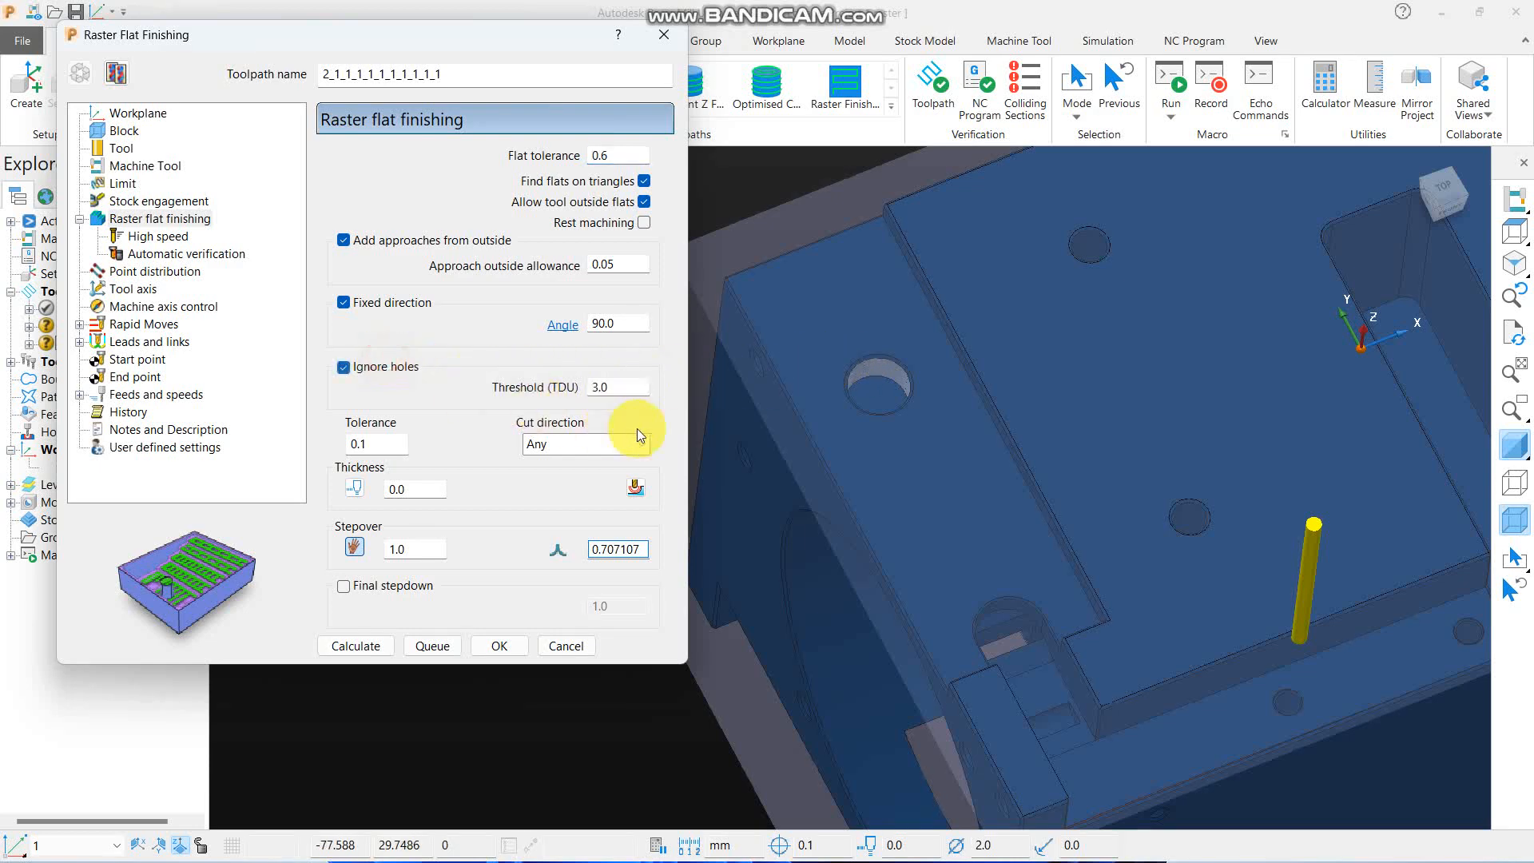
pyautogui.doubleClick(628, 393)
pyautogui.write('4')
pyautogui.click(365, 650)
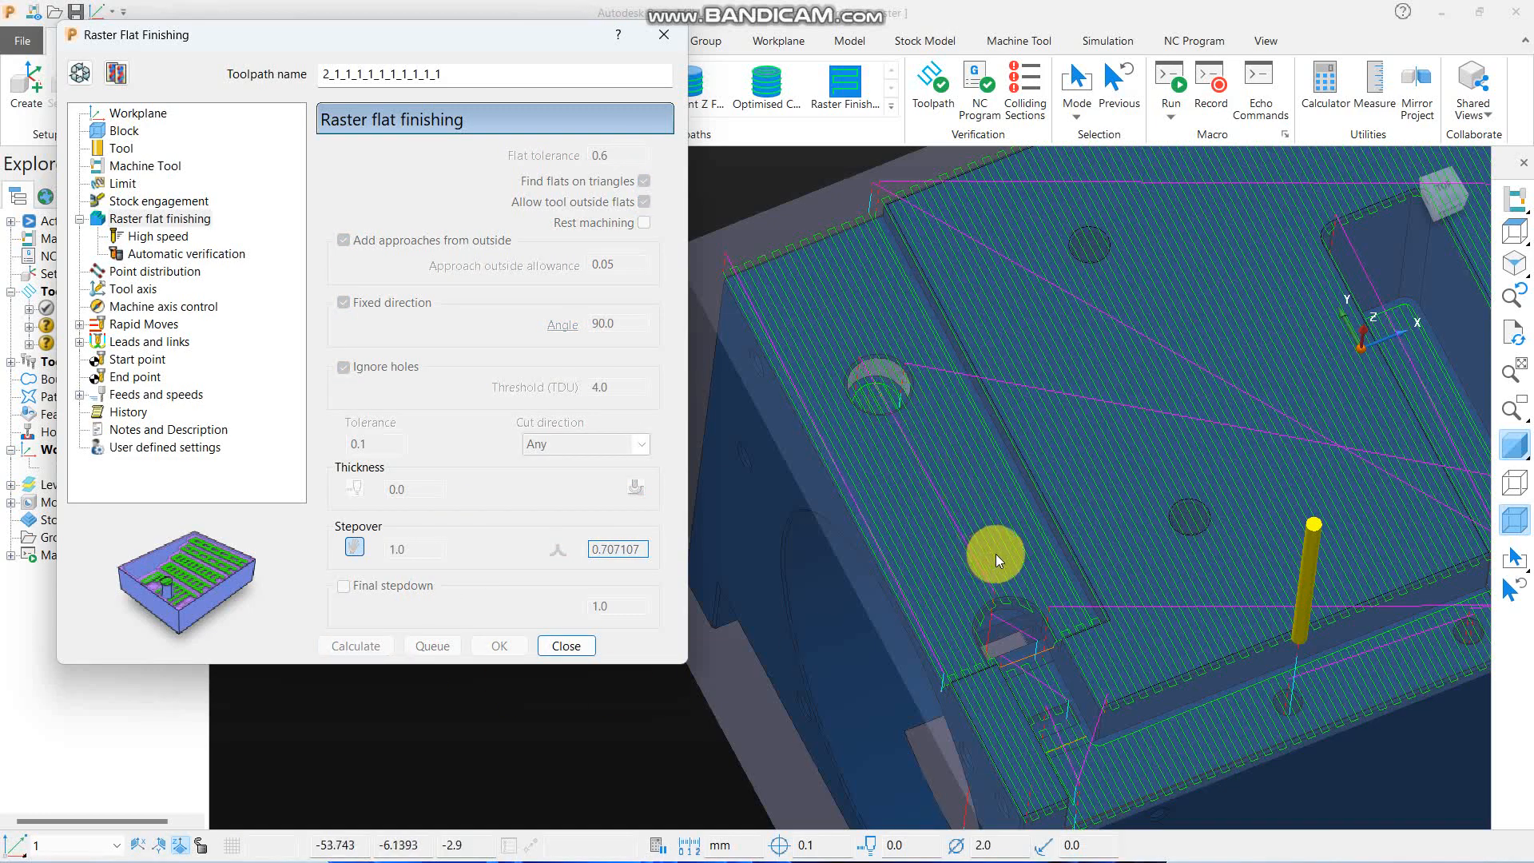
pyautogui.scroll(3, 1020, 445)
pyautogui.scroll(3, 856, 435)
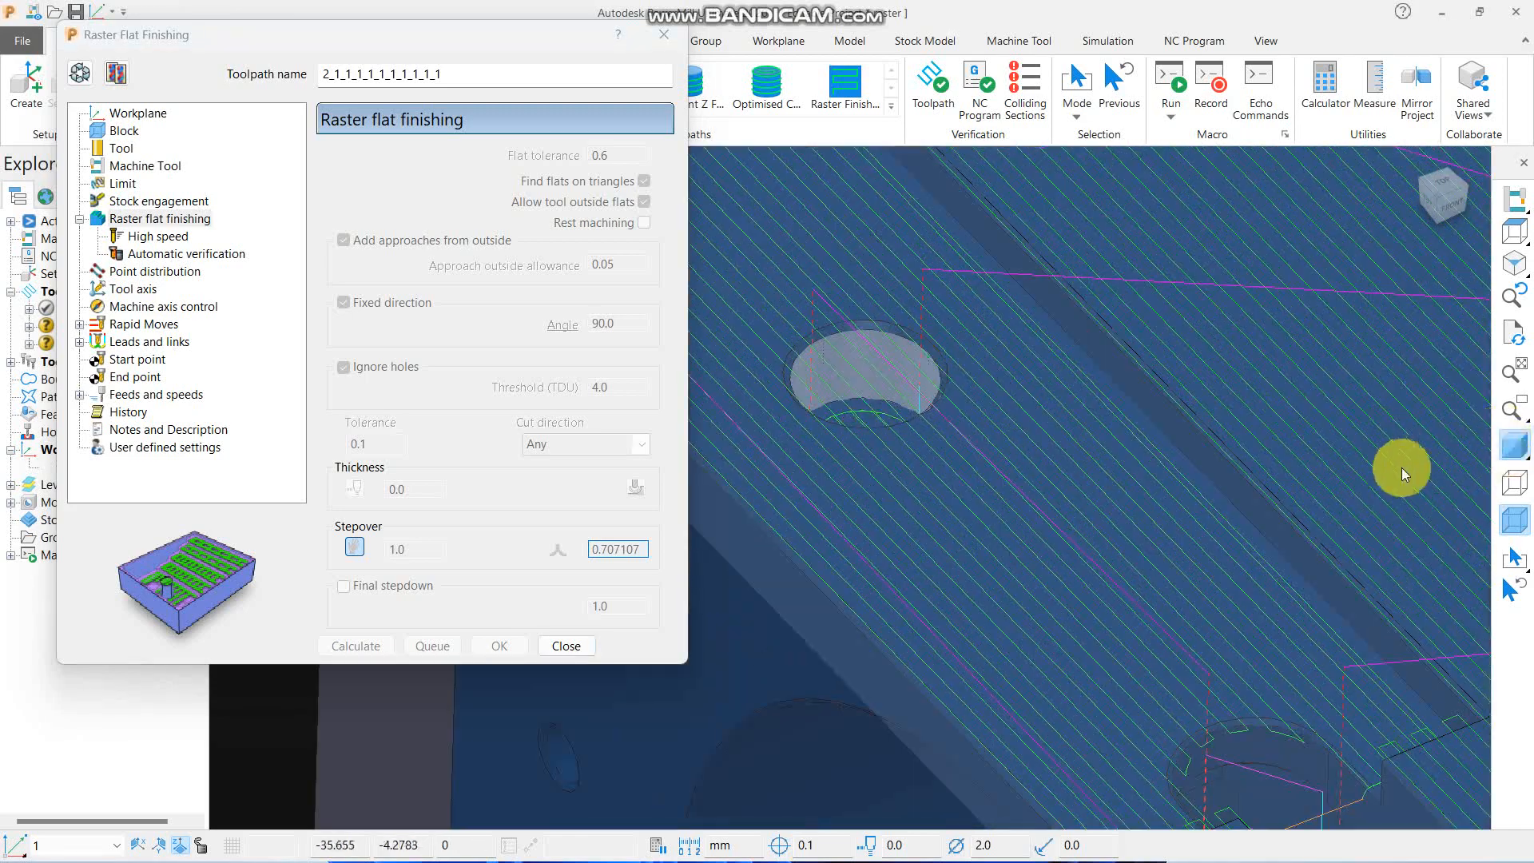
pyautogui.scroll(-3, 1125, 406)
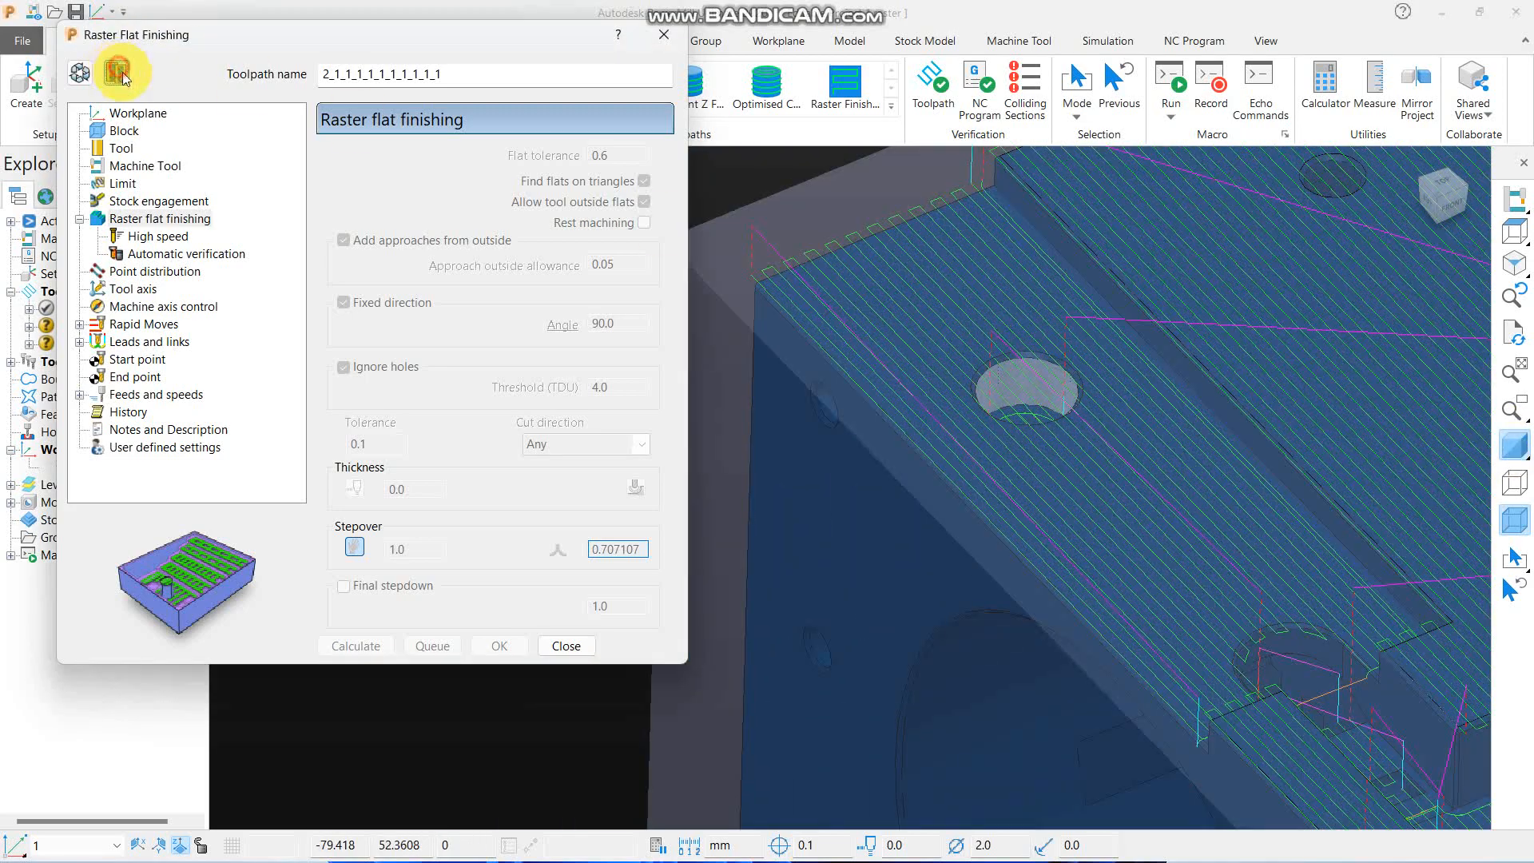
# - Copy the calculated toolpath, set its Ignore holes threshold to 3.0 TDU, calculate it, and check the passes around the round hole
pyautogui.click(116, 73)
pyautogui.doubleClick(611, 387)
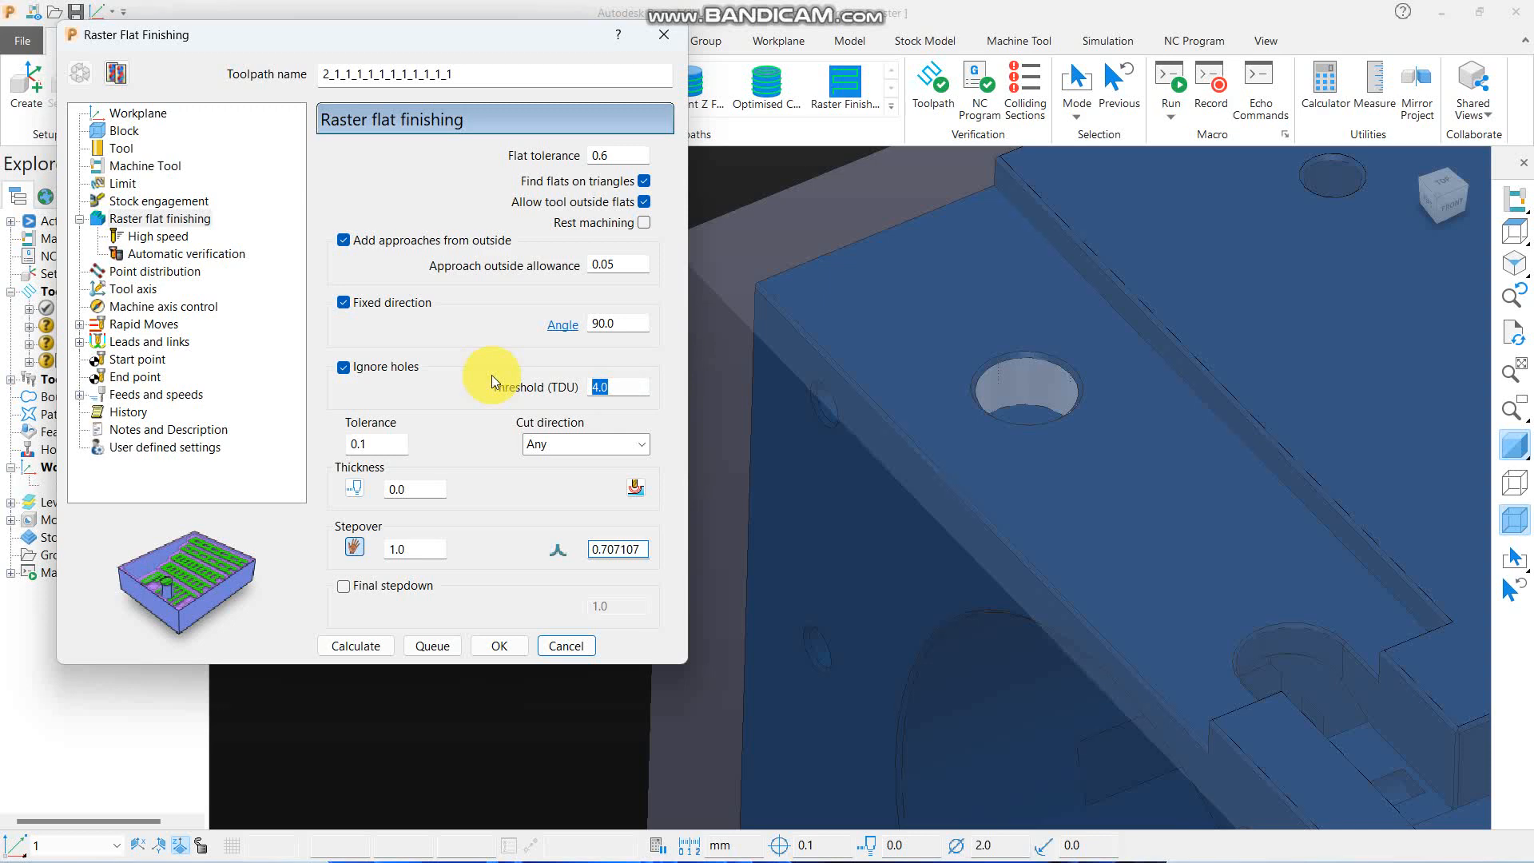
pyautogui.write('3.0')
pyautogui.click(370, 646)
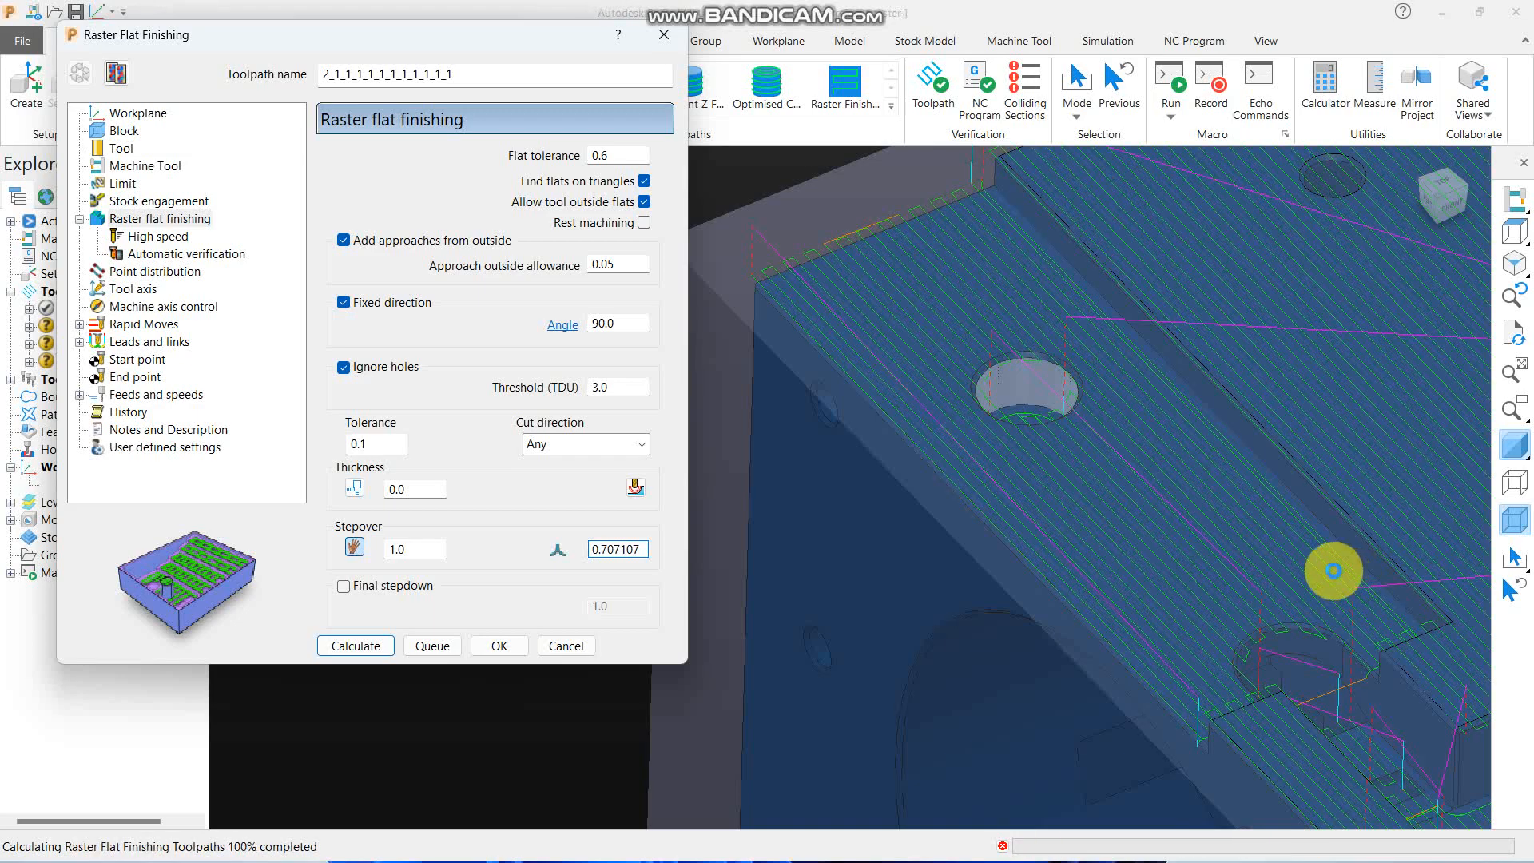
pyautogui.scroll(2, 1072, 430)
pyautogui.scroll(3, 1033, 358)
pyautogui.scroll(-4, 994, 310)
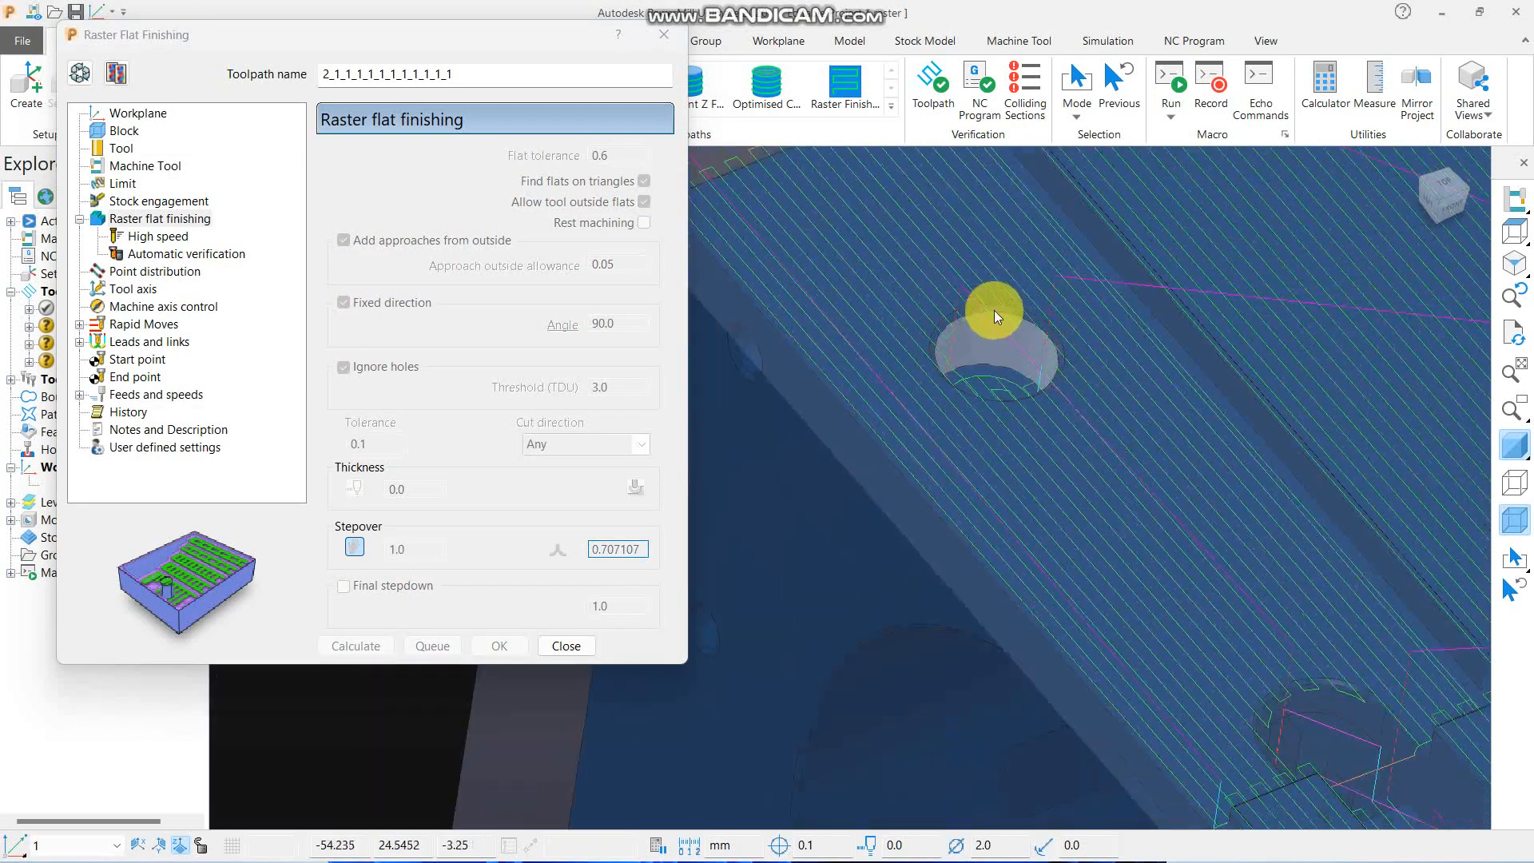
pyautogui.scroll(-3, 994, 310)
pyautogui.scroll(-2, 935, 357)
# - Create another copy of the raster flat toolpath and set its machining tolerance to 0.01
pyautogui.click(118, 73)
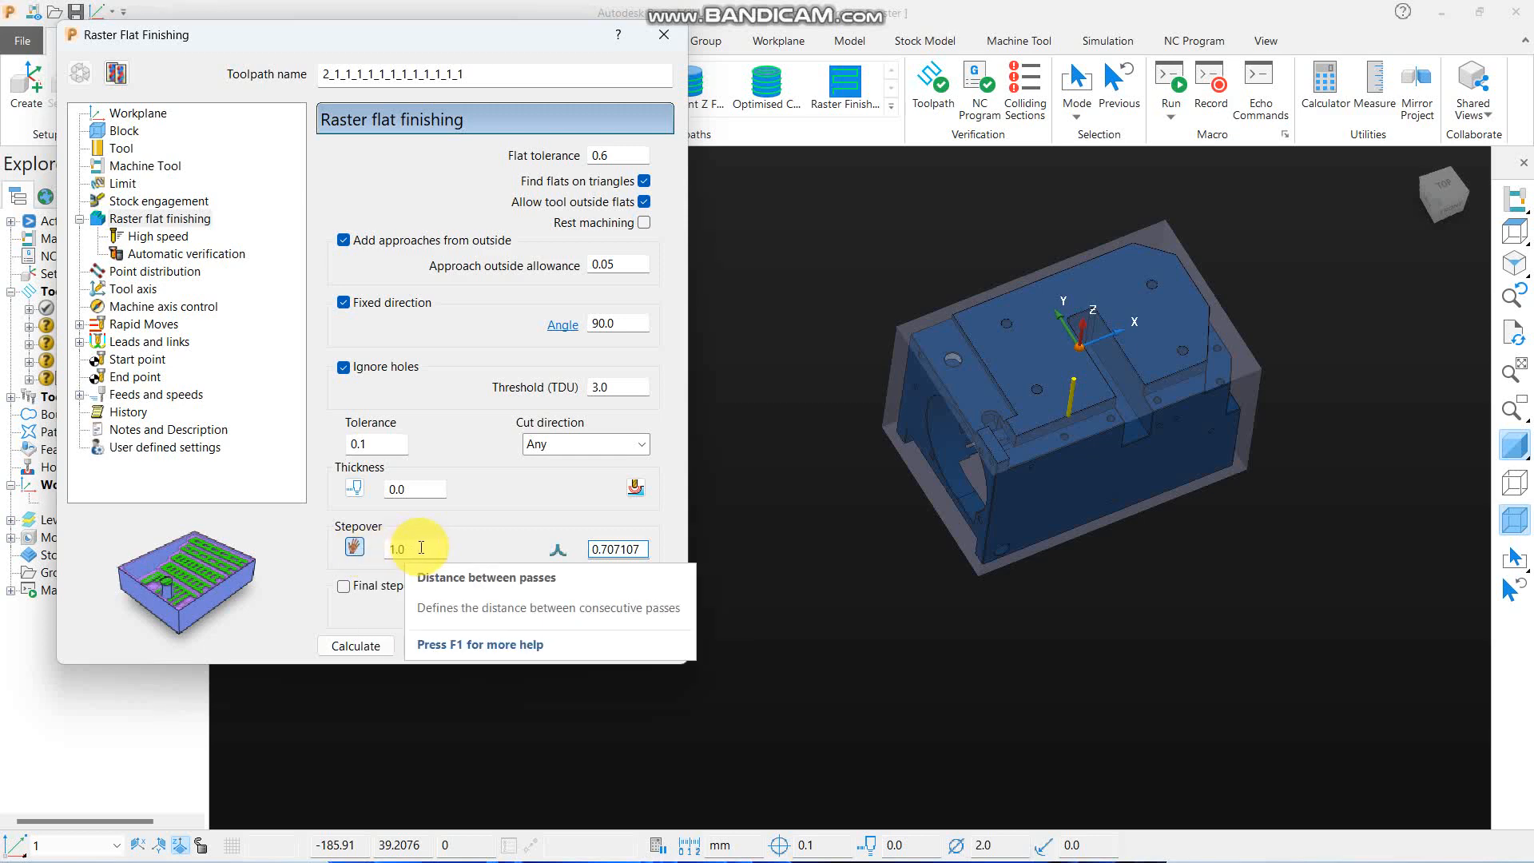
pyautogui.moveTo(908, 658); pyautogui.dragTo(996, 492, button='middle')
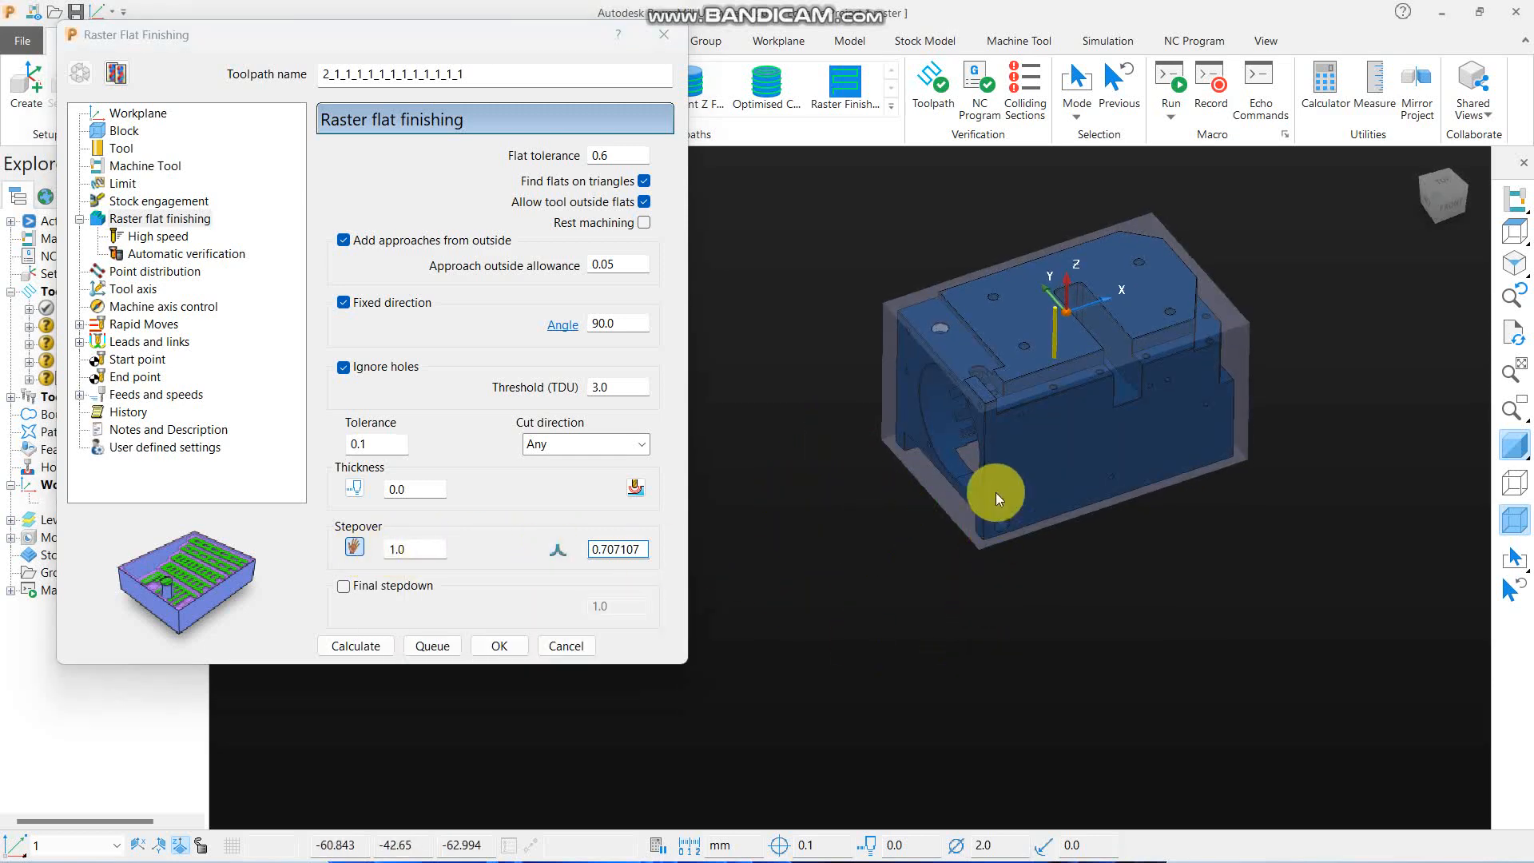
pyautogui.click(1516, 232)
pyautogui.scroll(-3, 1122, 288)
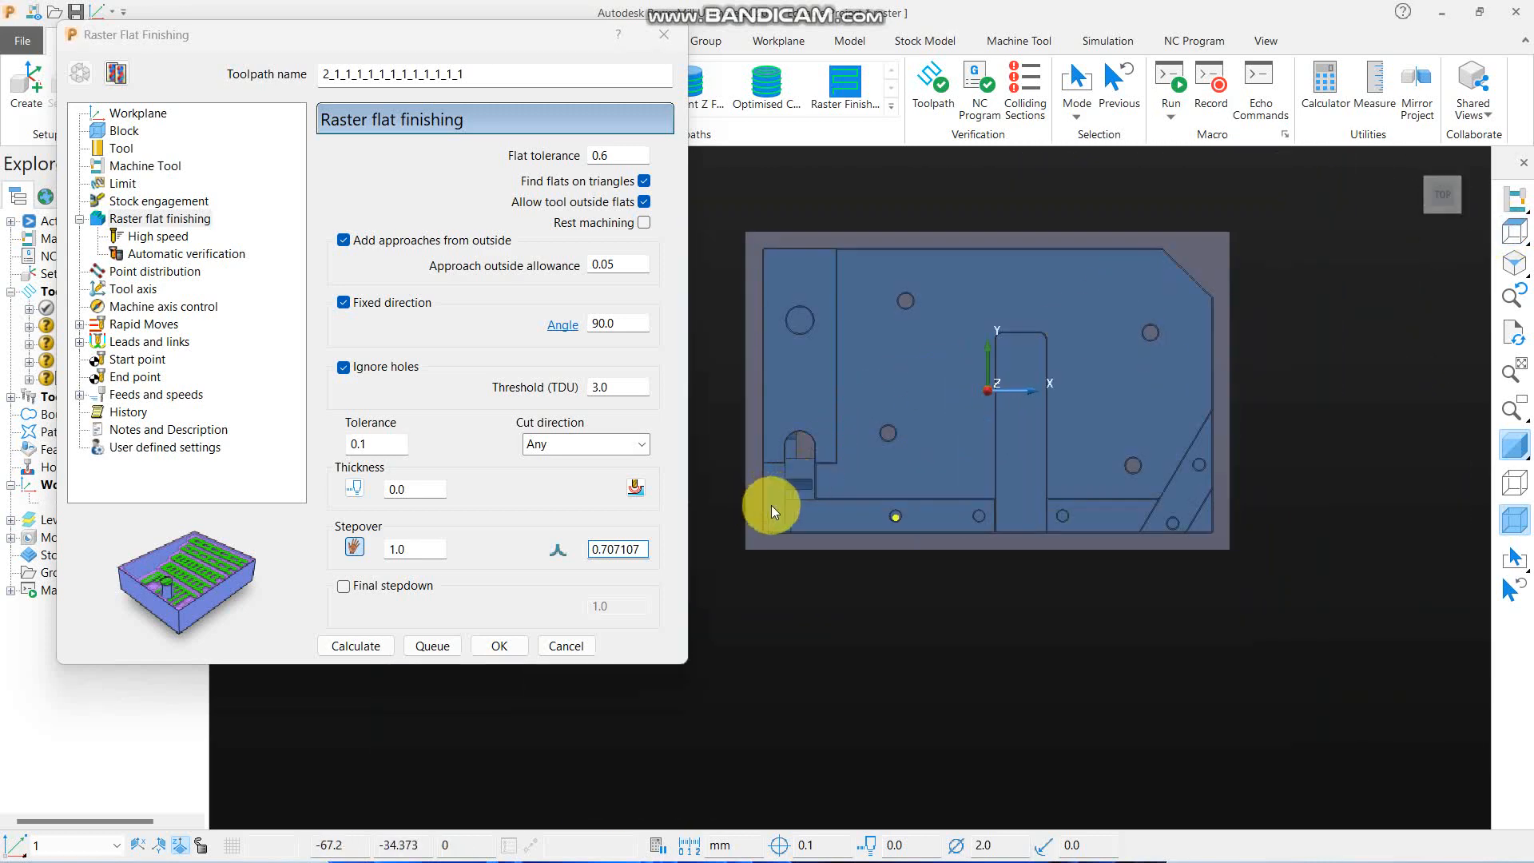
pyautogui.scroll(3, 770, 505)
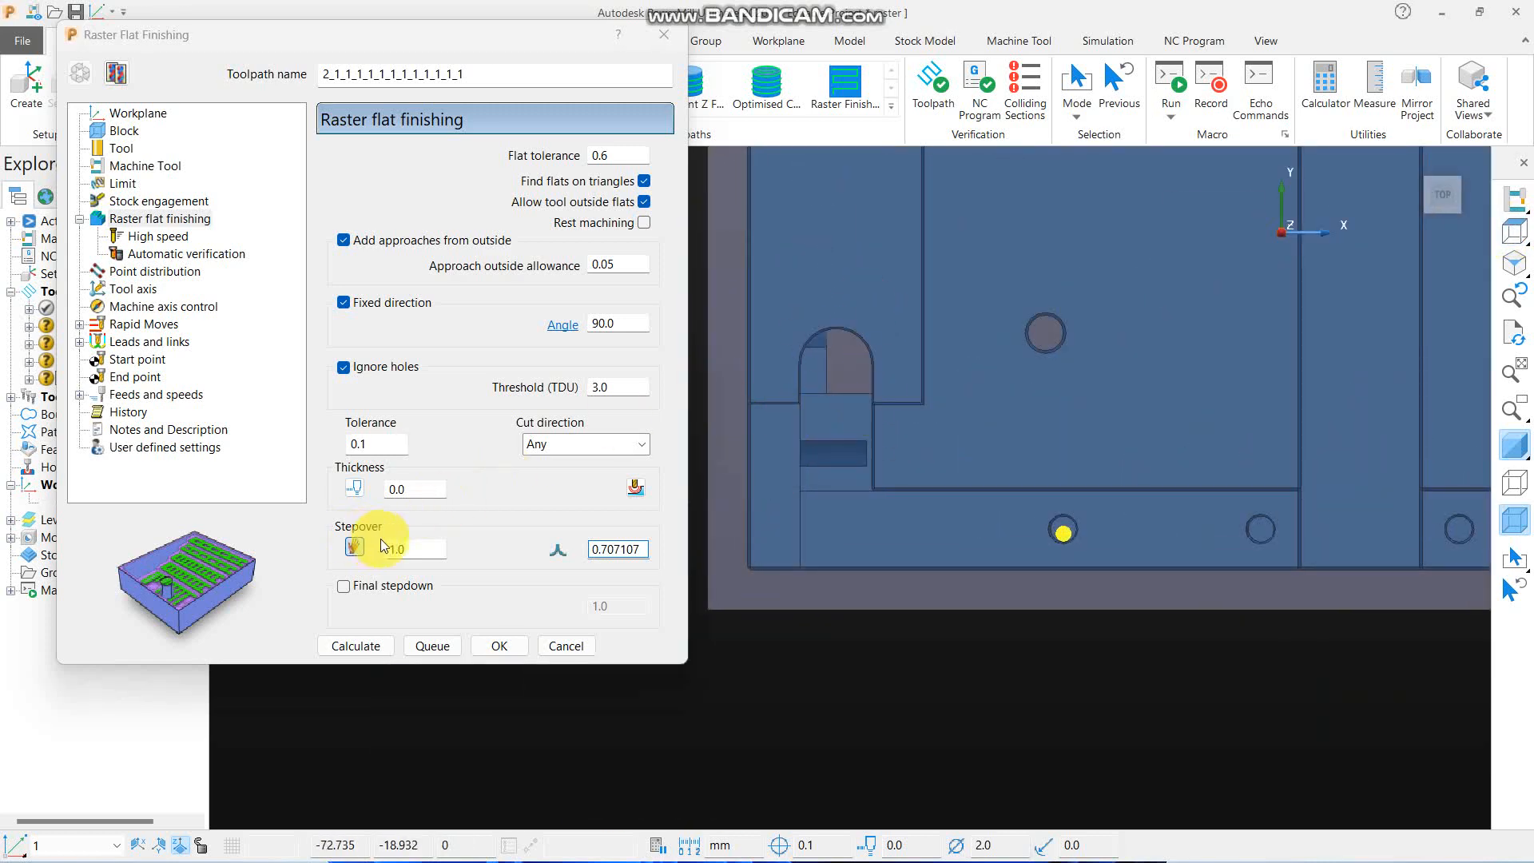
pyautogui.scroll(-5, 909, 483)
pyautogui.doubleClick(371, 444)
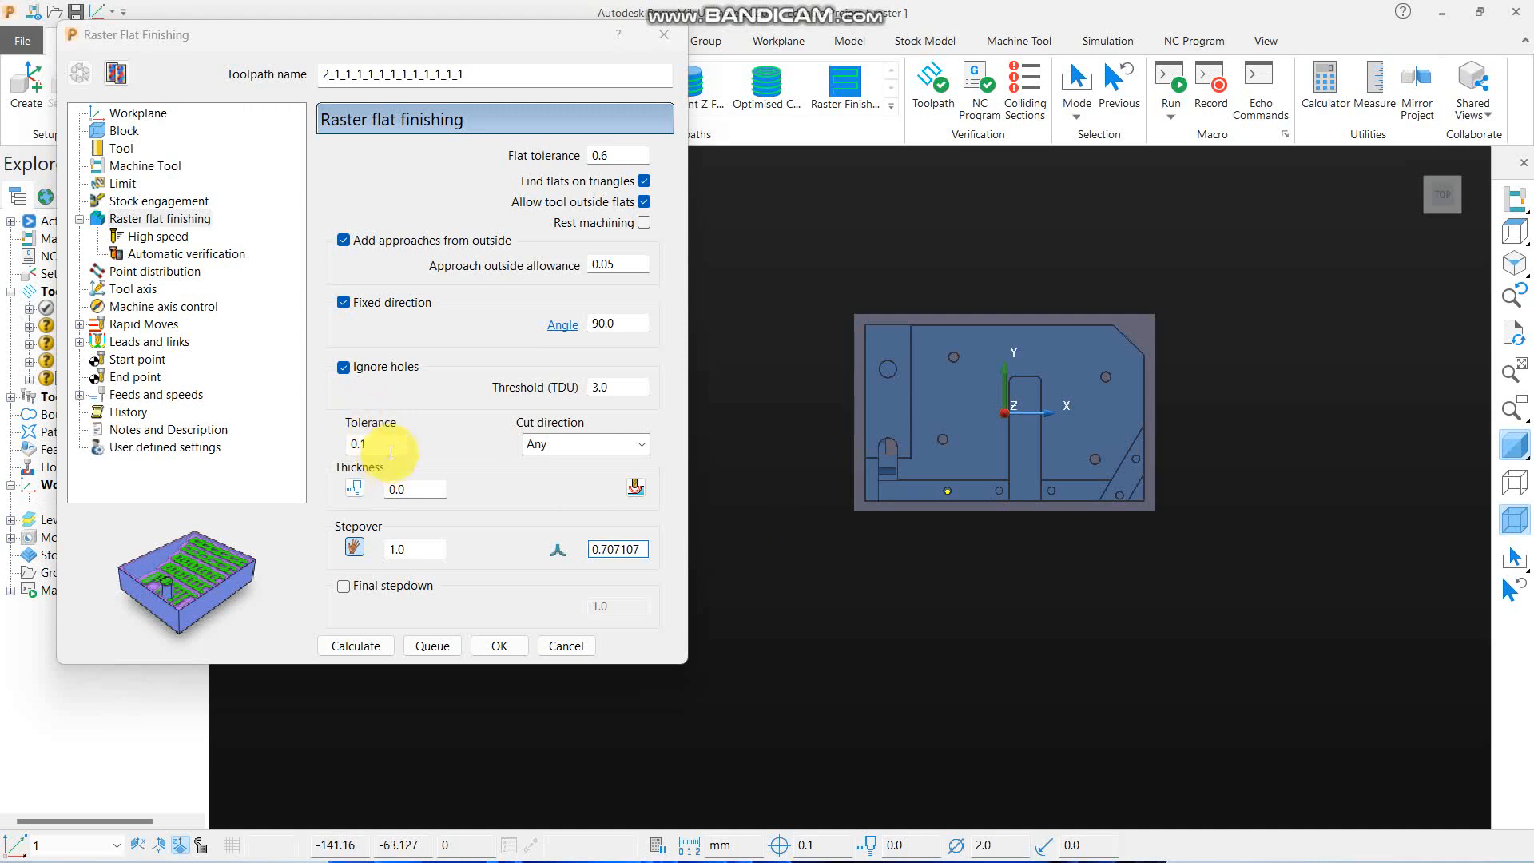
pyautogui.write('.')
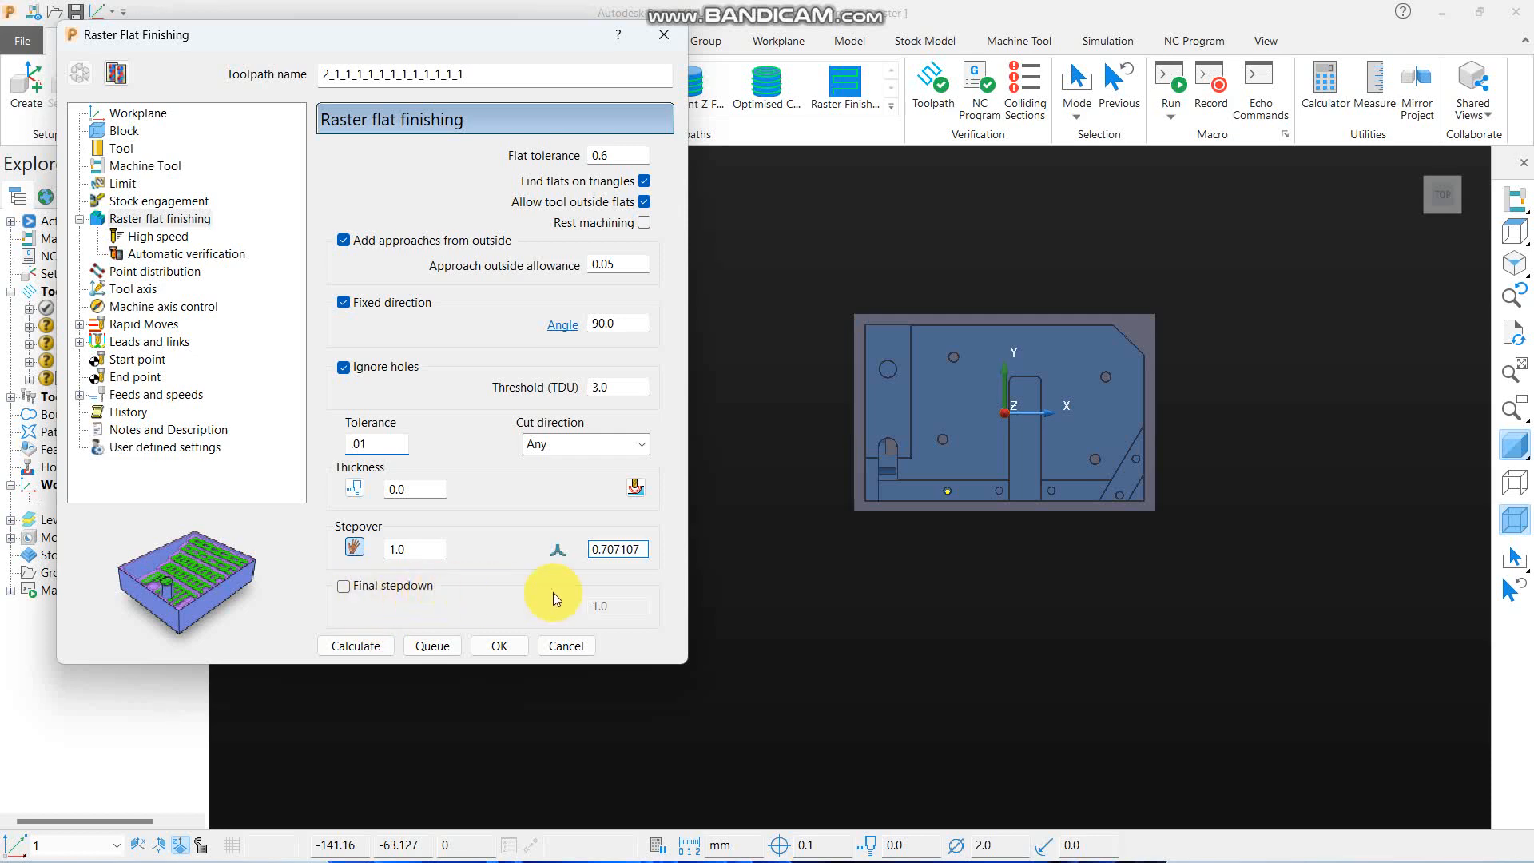
pyautogui.moveTo(984, 611); pyautogui.dragTo(987, 434, button='middle')
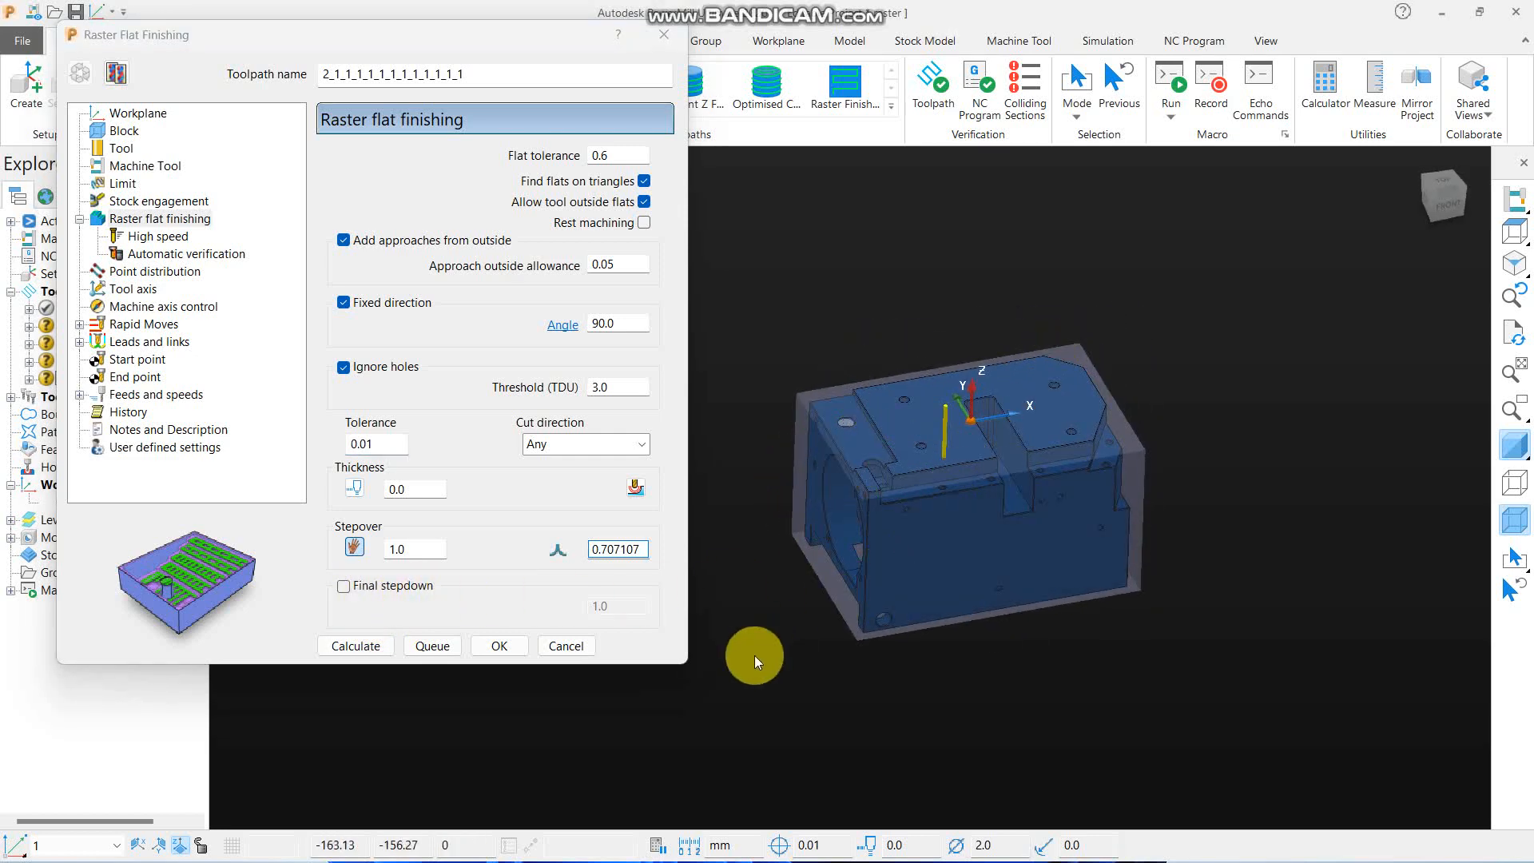
pyautogui.scroll(5, 1005, 457)
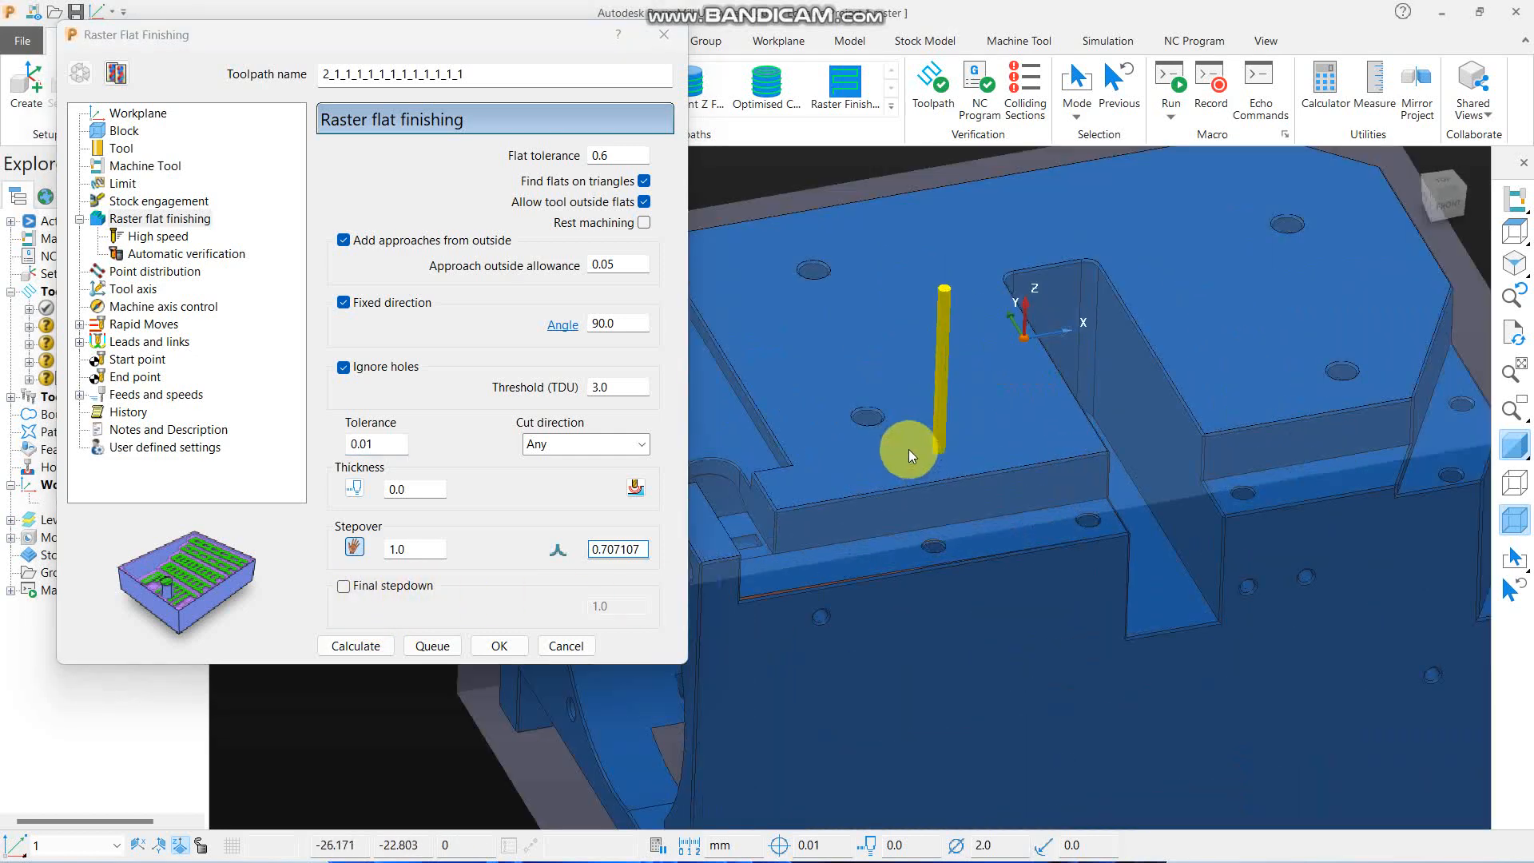
pyautogui.scroll(-3, 965, 464)
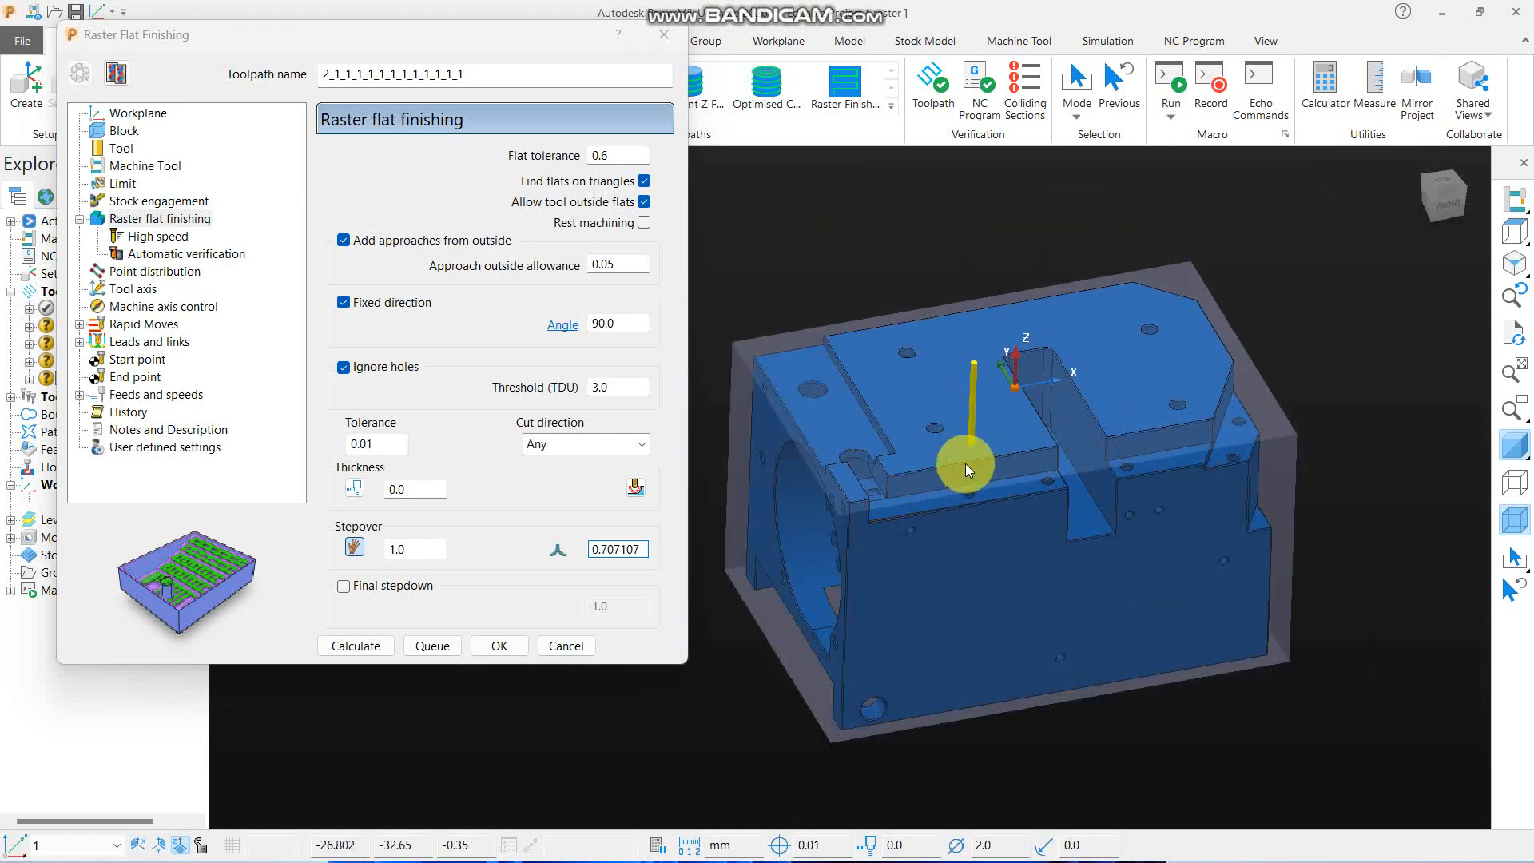
pyautogui.scroll(3, 943, 452)
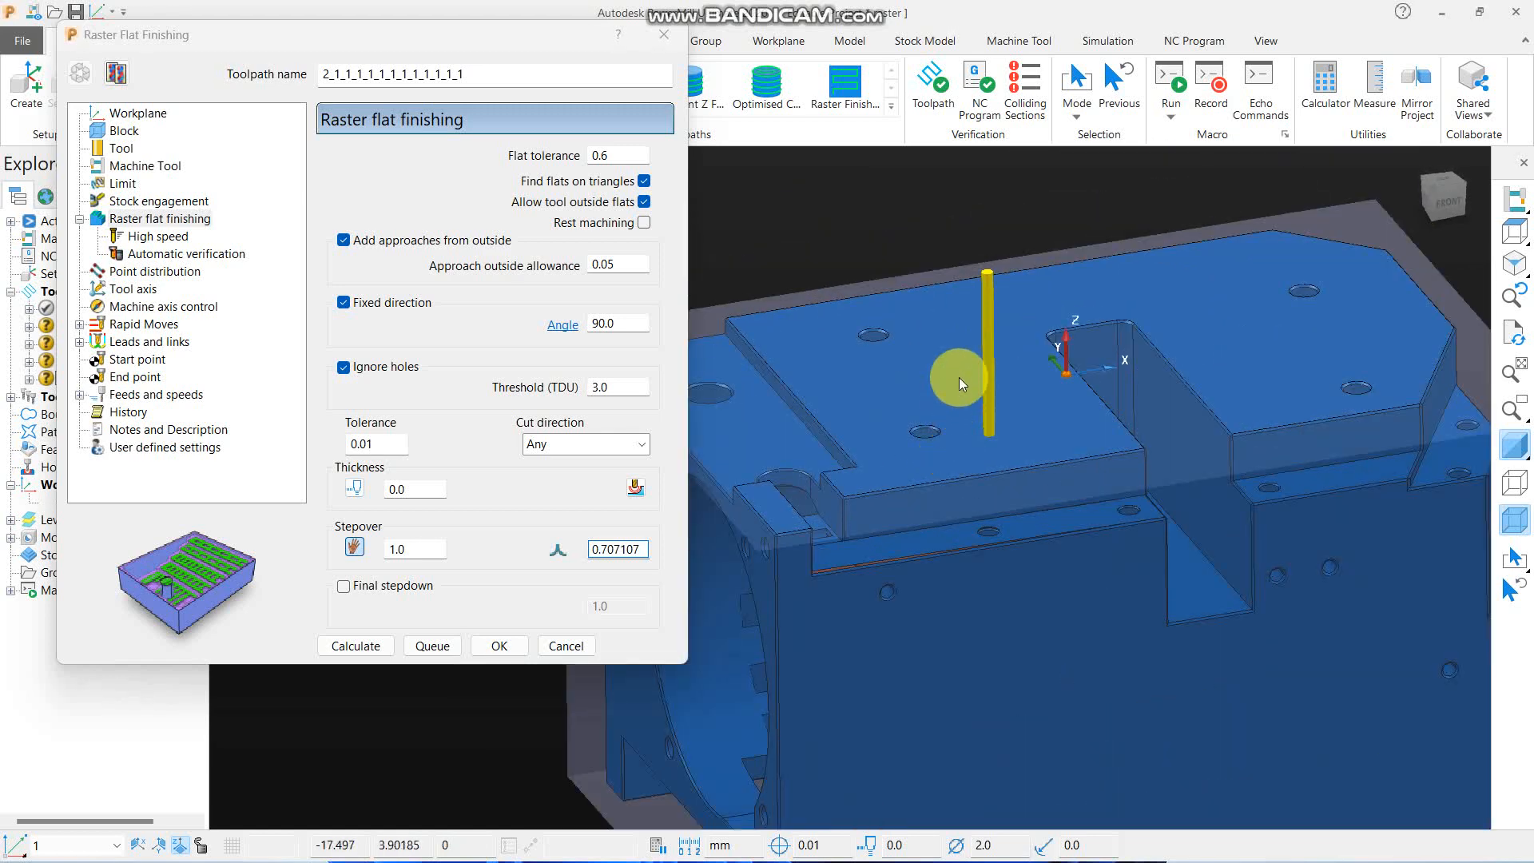
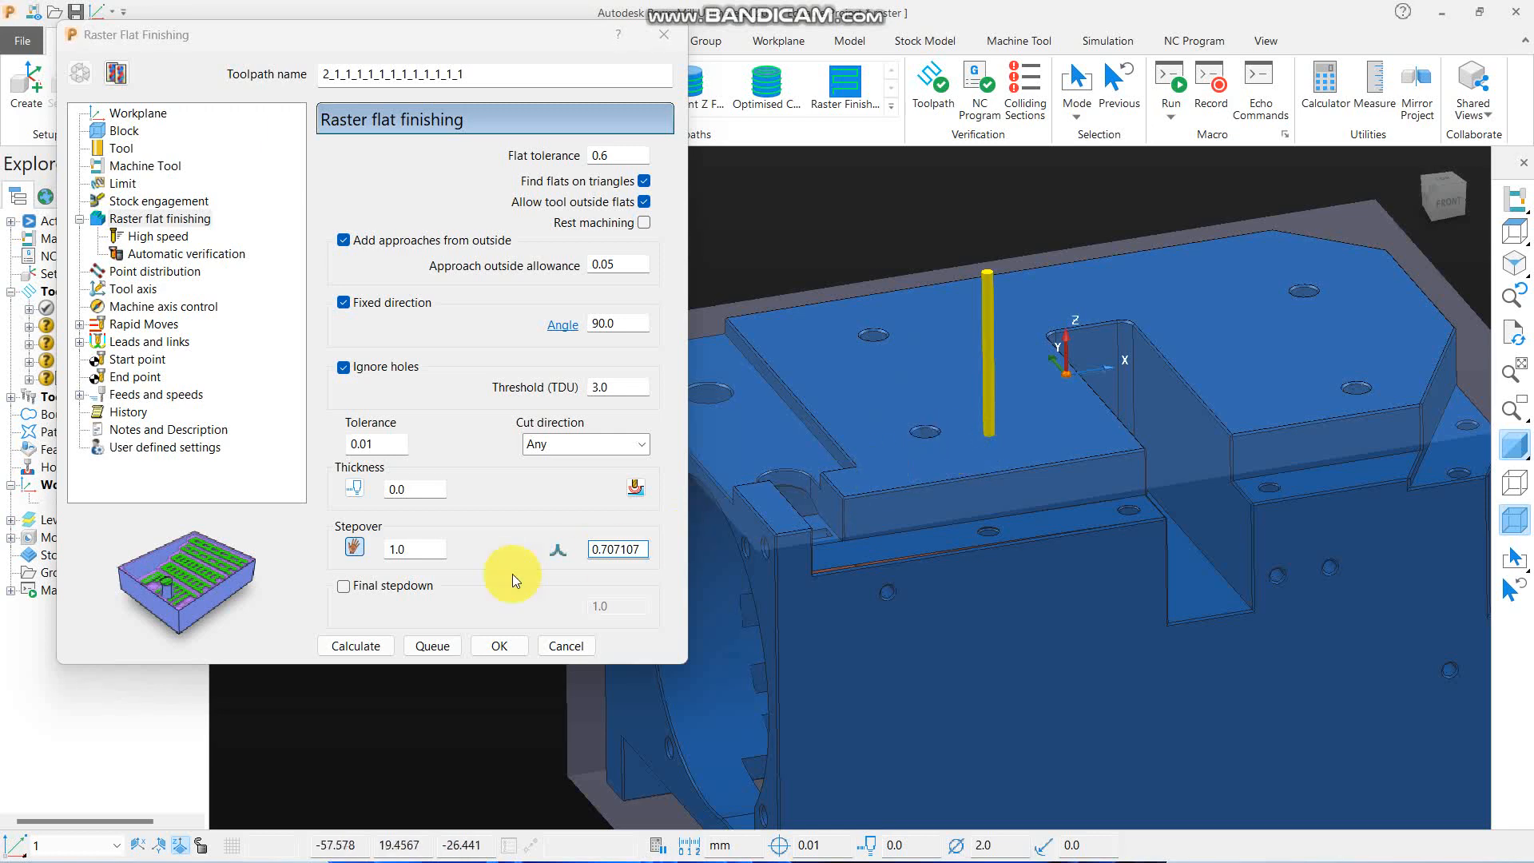
# - Enable Final stepdown with a value of 0.1 in the raster flat toolpath copy, calculate it, and close the settings
pyautogui.click(372, 593)
pyautogui.scroll(-5, 886, 509)
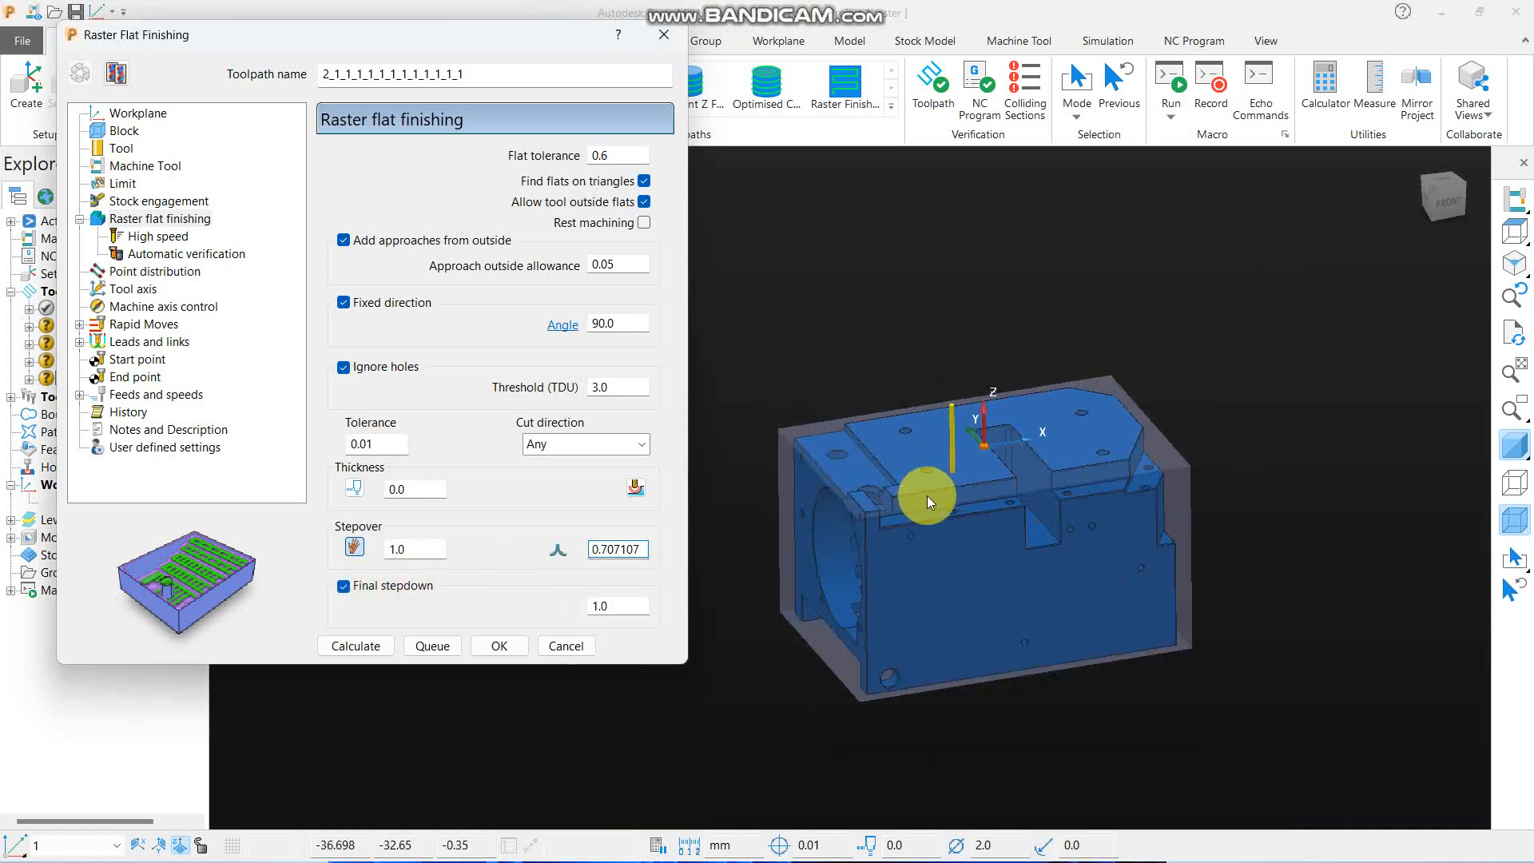
pyautogui.moveTo(618, 608); pyautogui.dragTo(526, 610)
pyautogui.press('BackSpace')
pyautogui.write('.1')
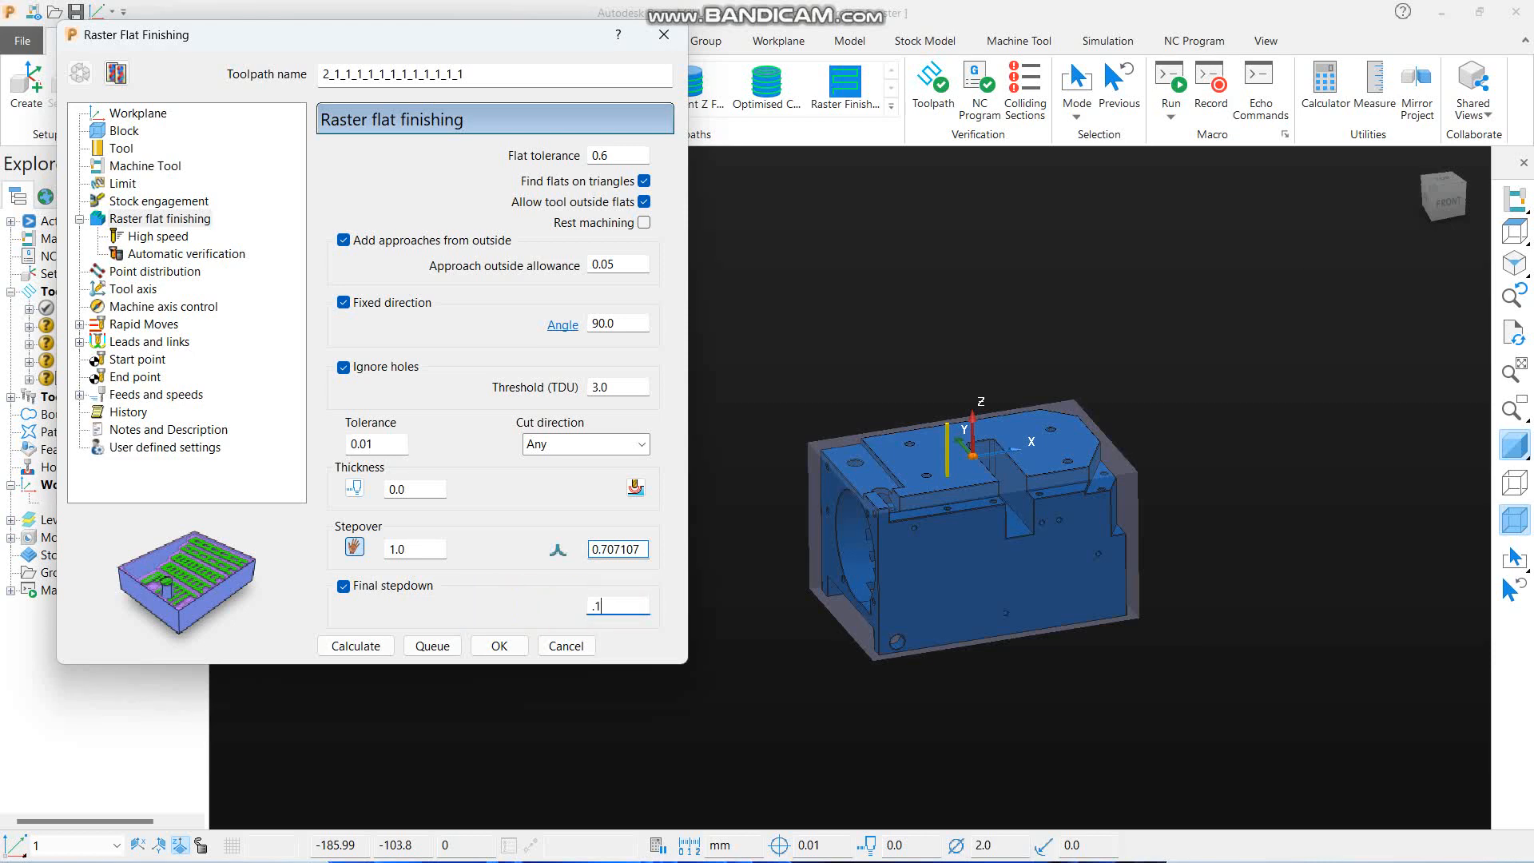
pyautogui.click(386, 645)
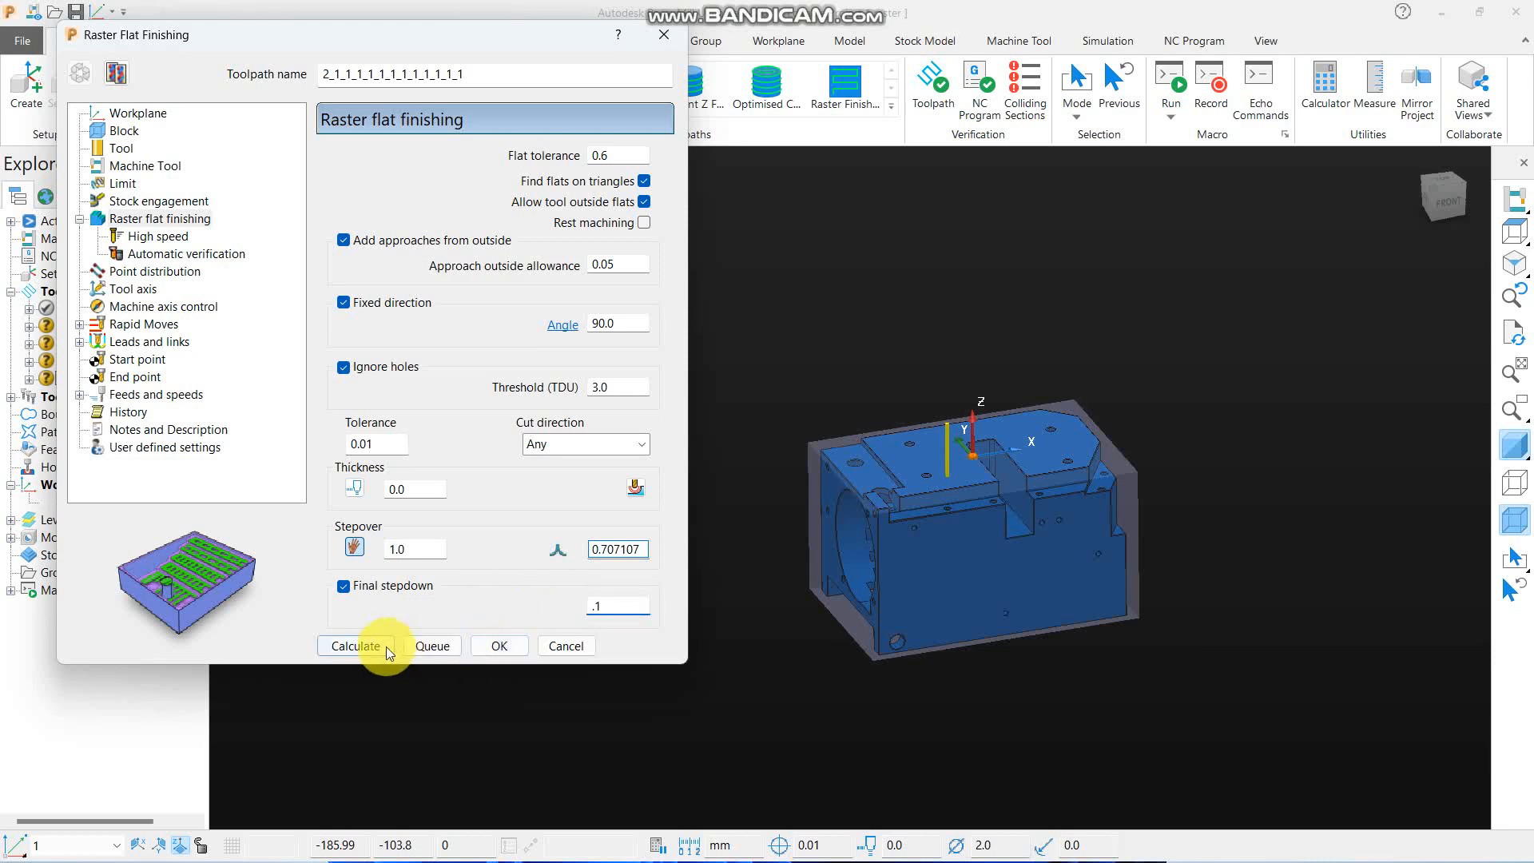
pyautogui.click(583, 647)
# - Hide the shaded model and examine the final stepdown passes at the slot floor in the front view
pyautogui.moveTo(1516, 231)
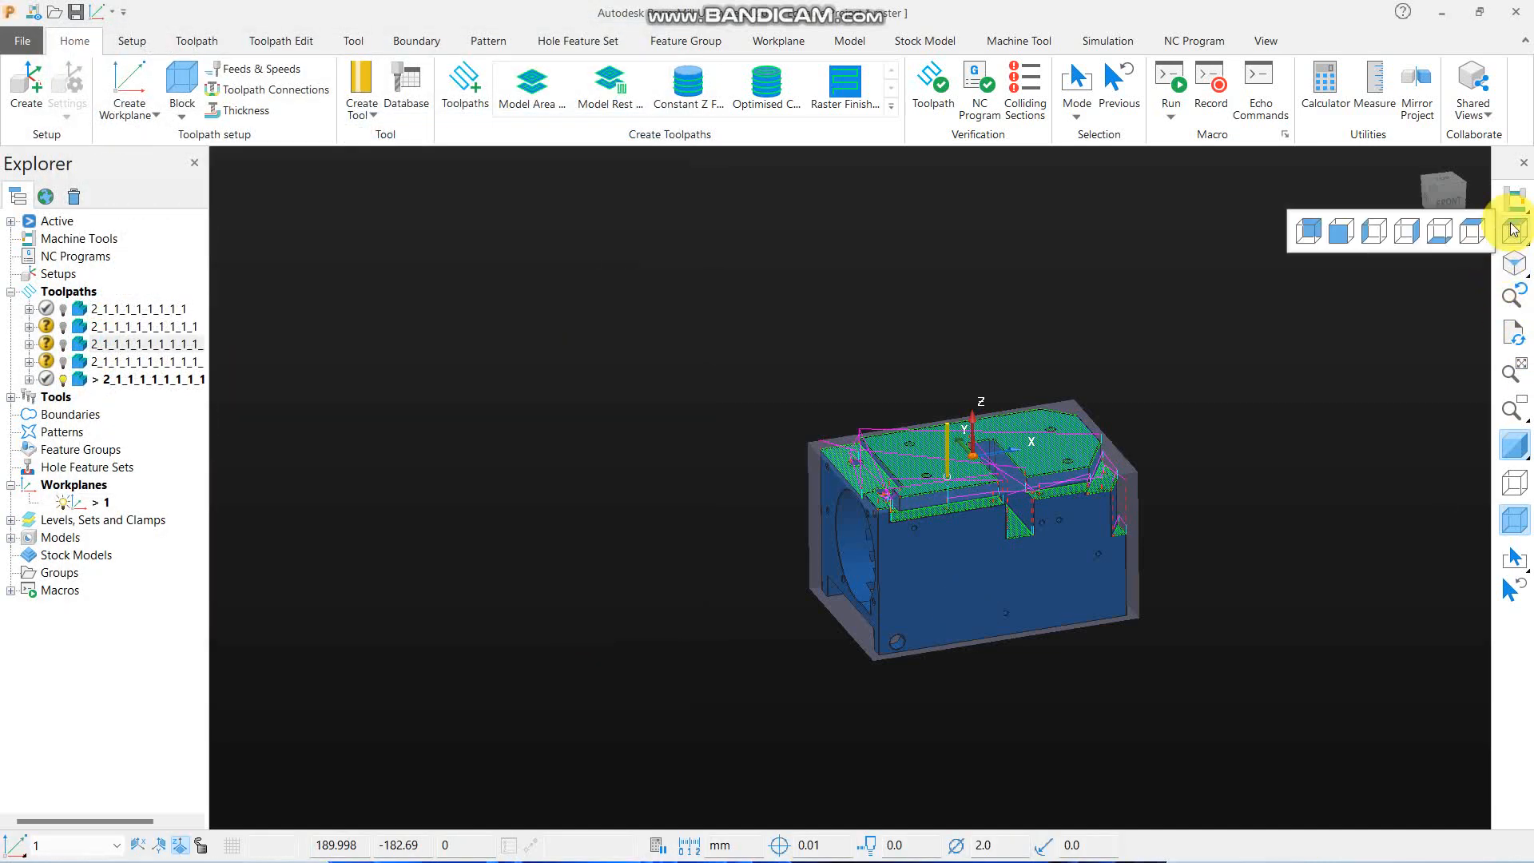
pyautogui.click(1354, 228)
pyautogui.scroll(6, 881, 592)
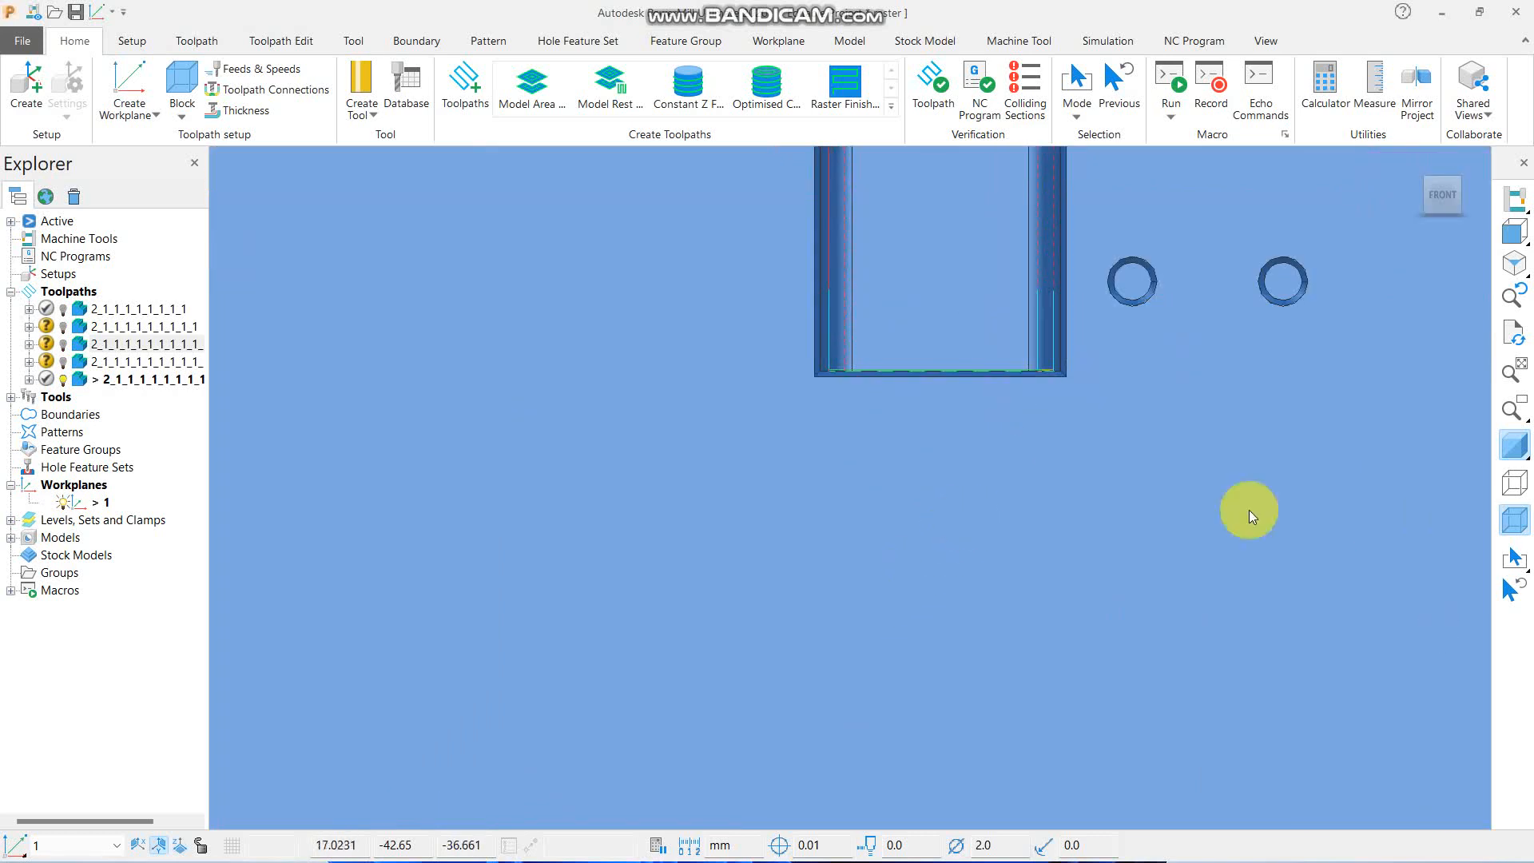
pyautogui.click(1503, 446)
pyautogui.scroll(8, 901, 374)
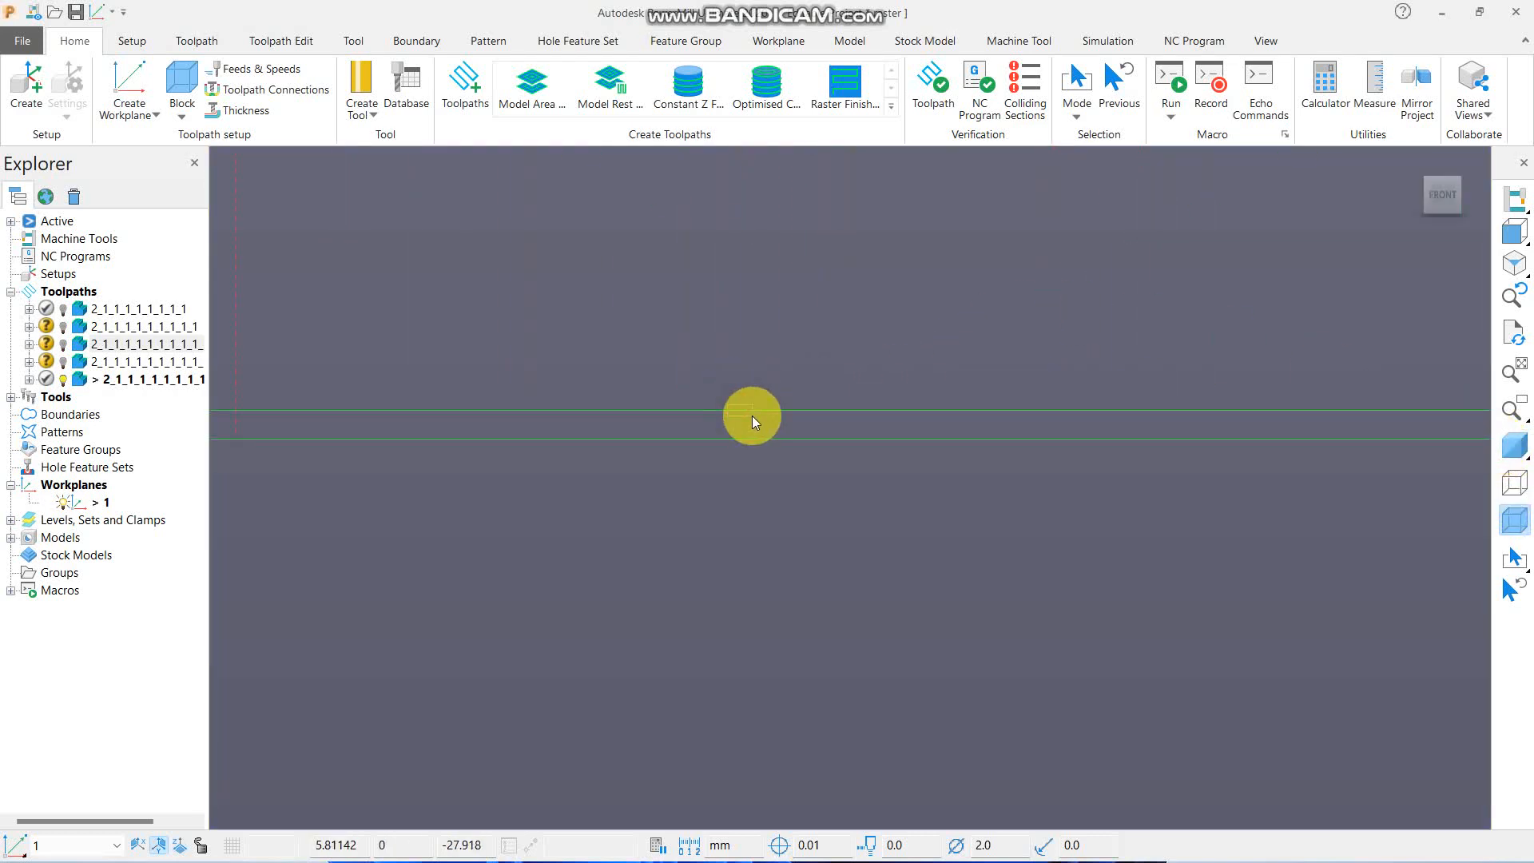
pyautogui.click(751, 412)
pyautogui.click(762, 442)
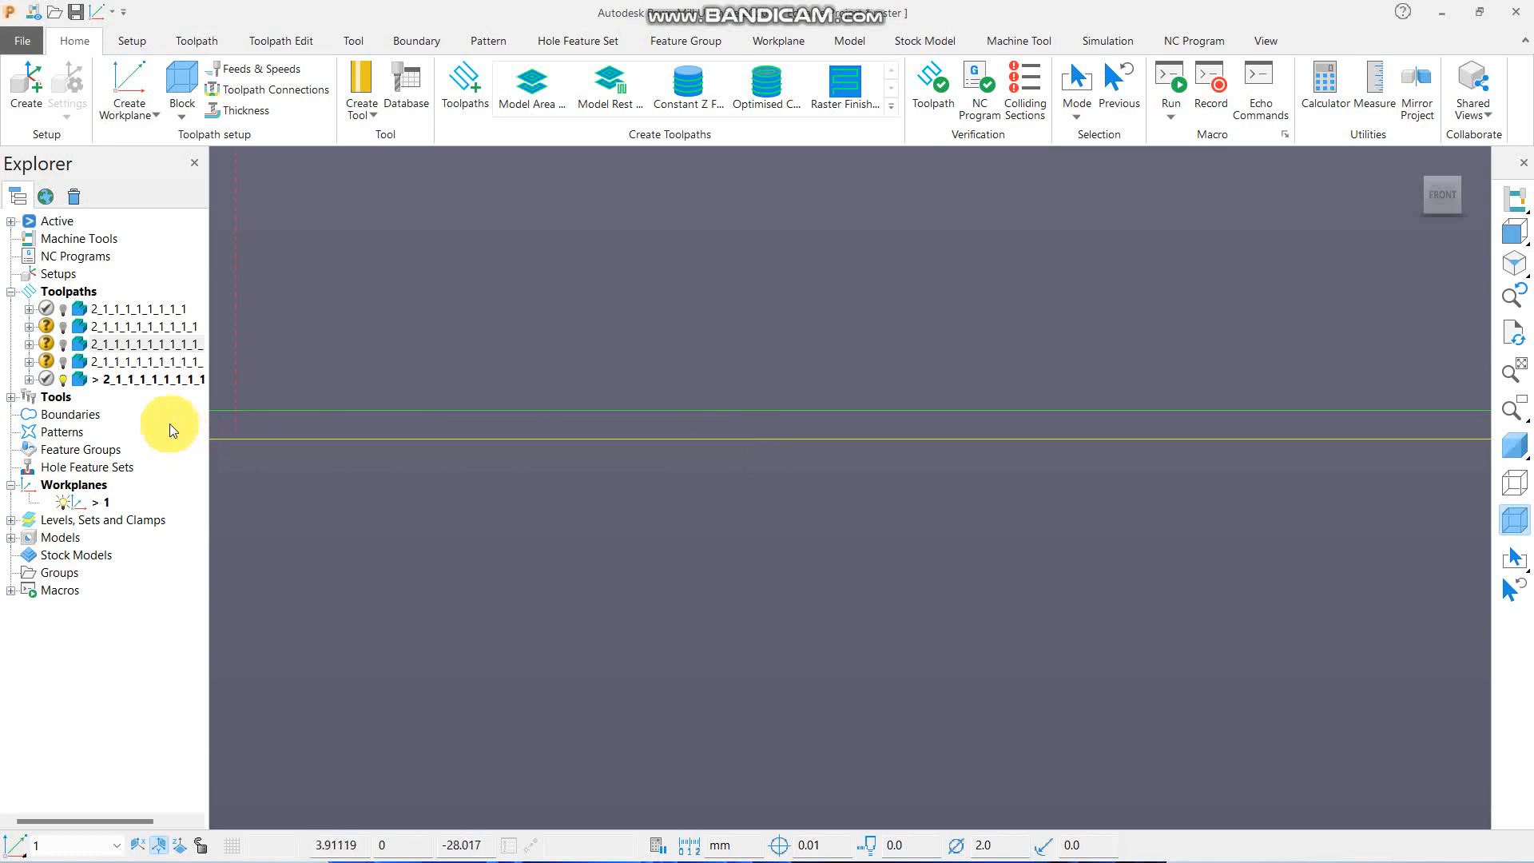
# - Reopen the active toolpath for editing, disable Final stepdown, recalculate it, and check the passes at the slot floor
pyautogui.rightClick(154, 380)
pyautogui.click(247, 274)
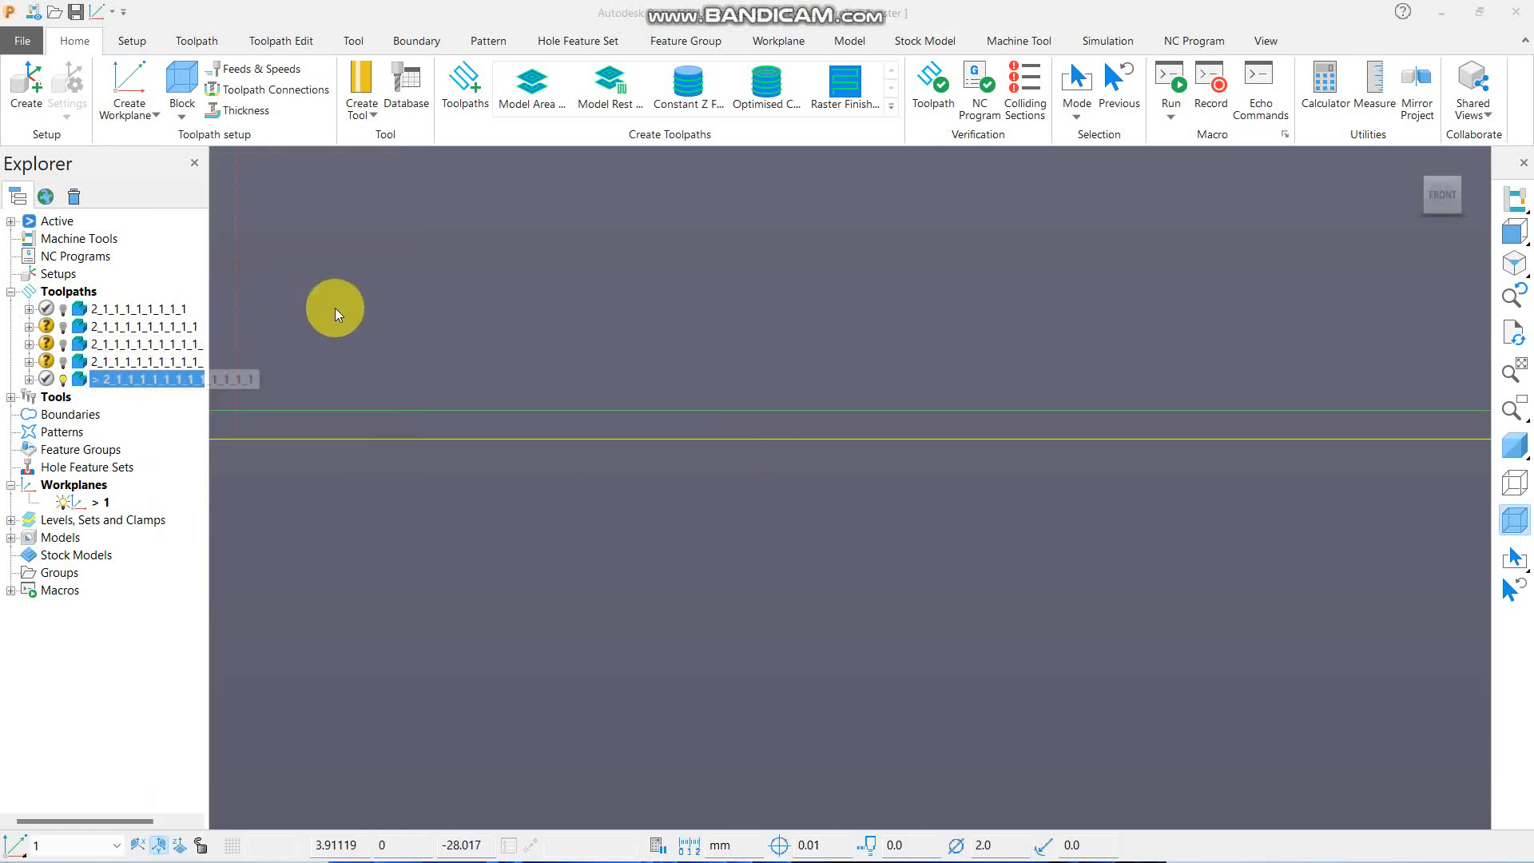
pyautogui.click(80, 72)
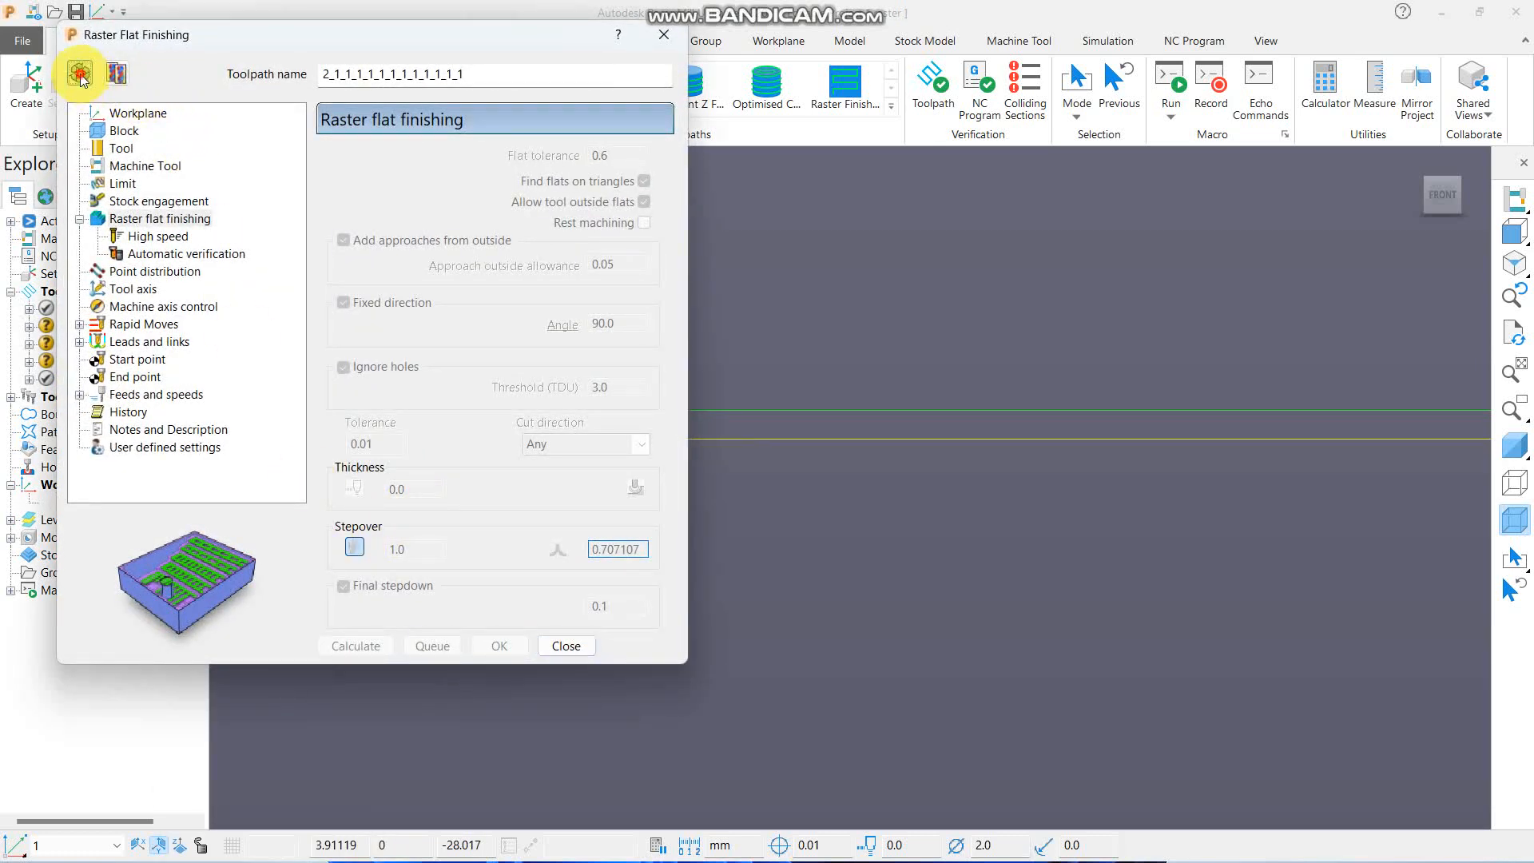
pyautogui.click(343, 586)
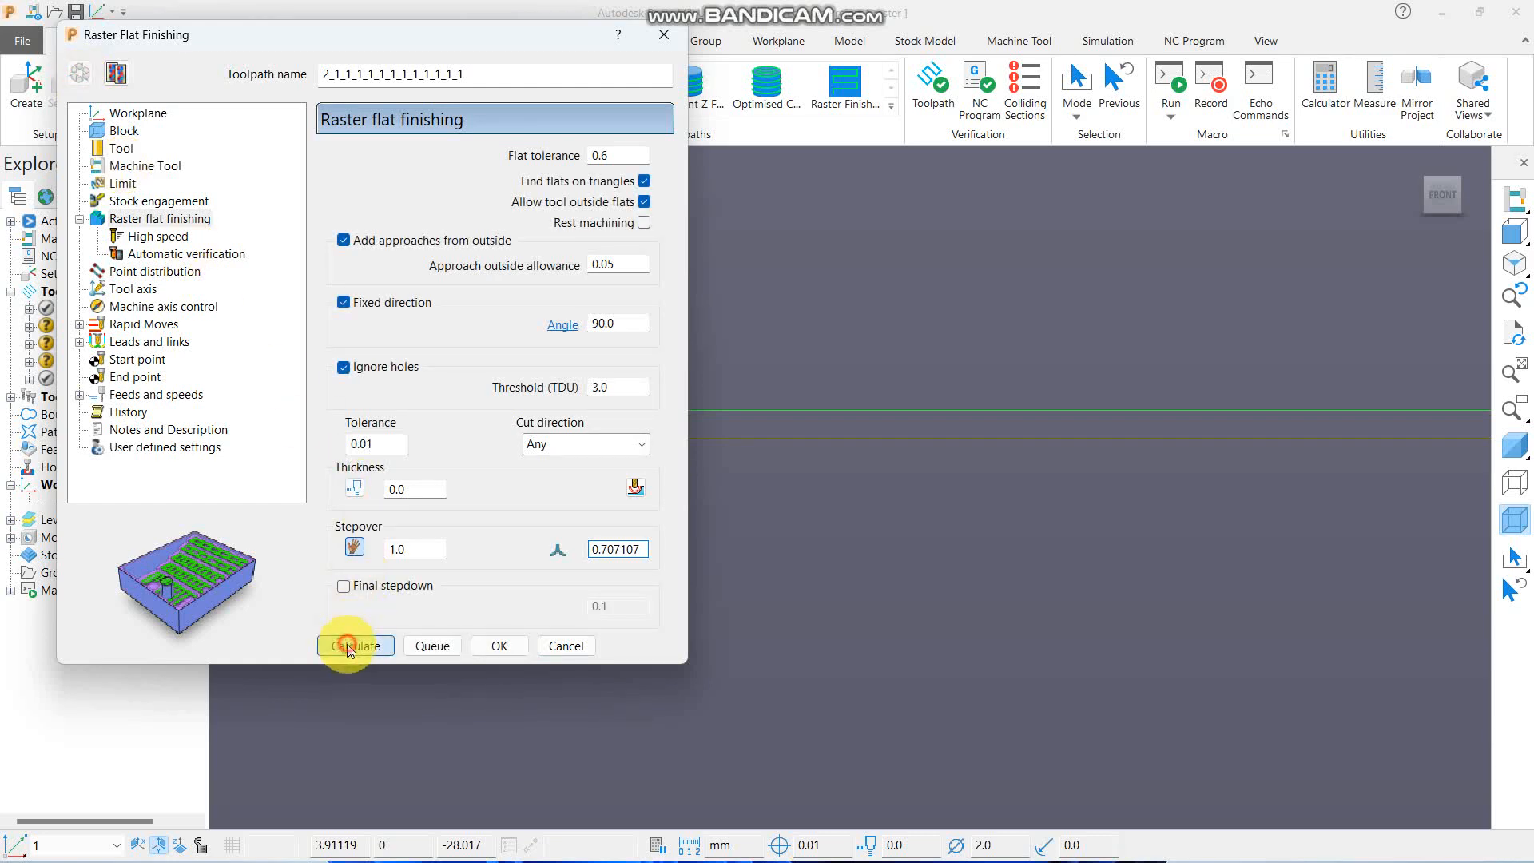
pyautogui.click(350, 648)
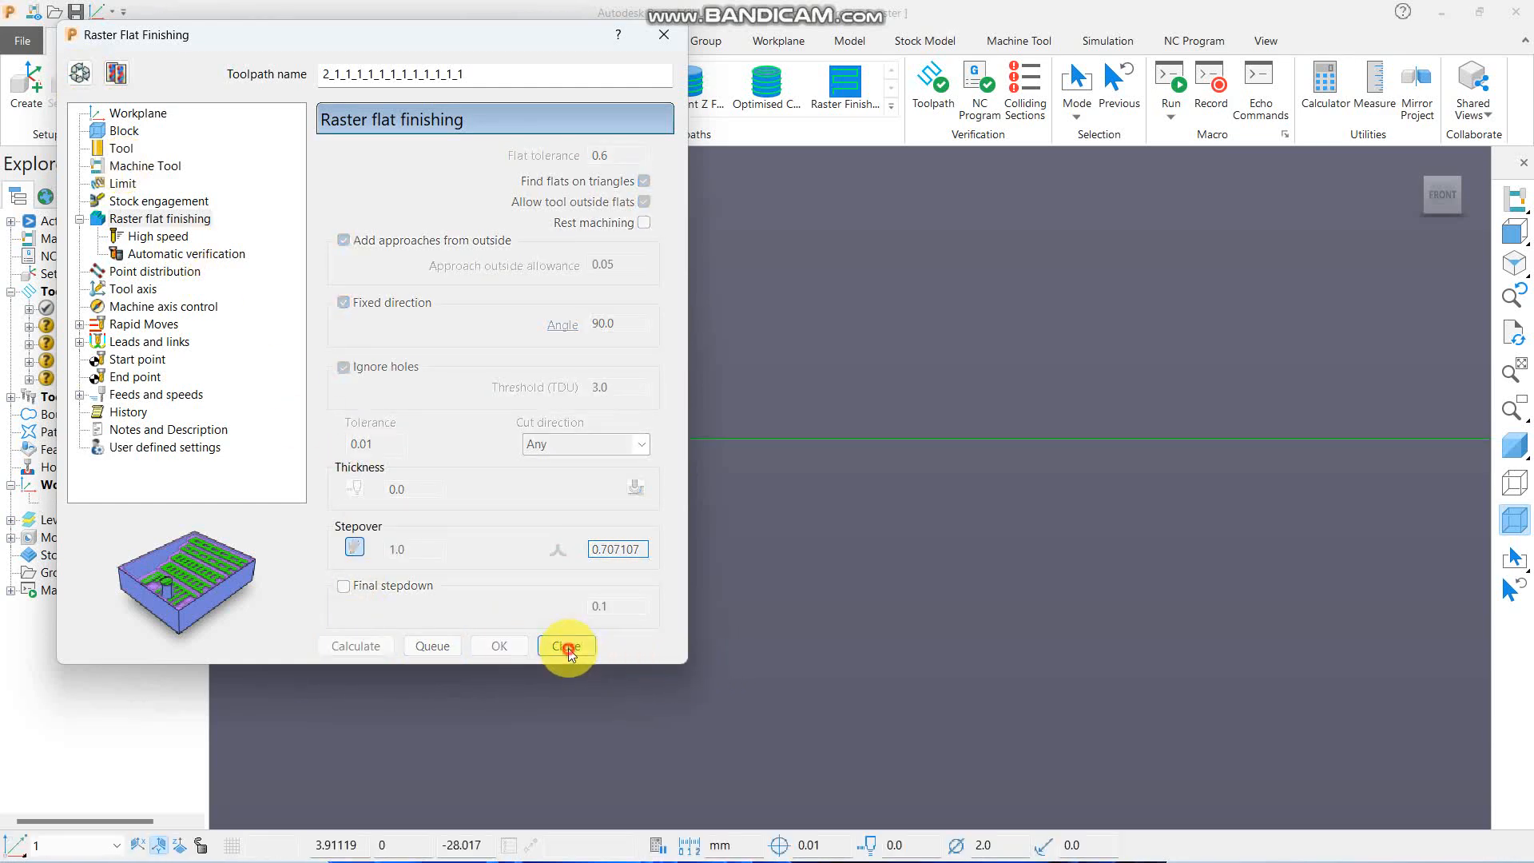
pyautogui.click(567, 647)
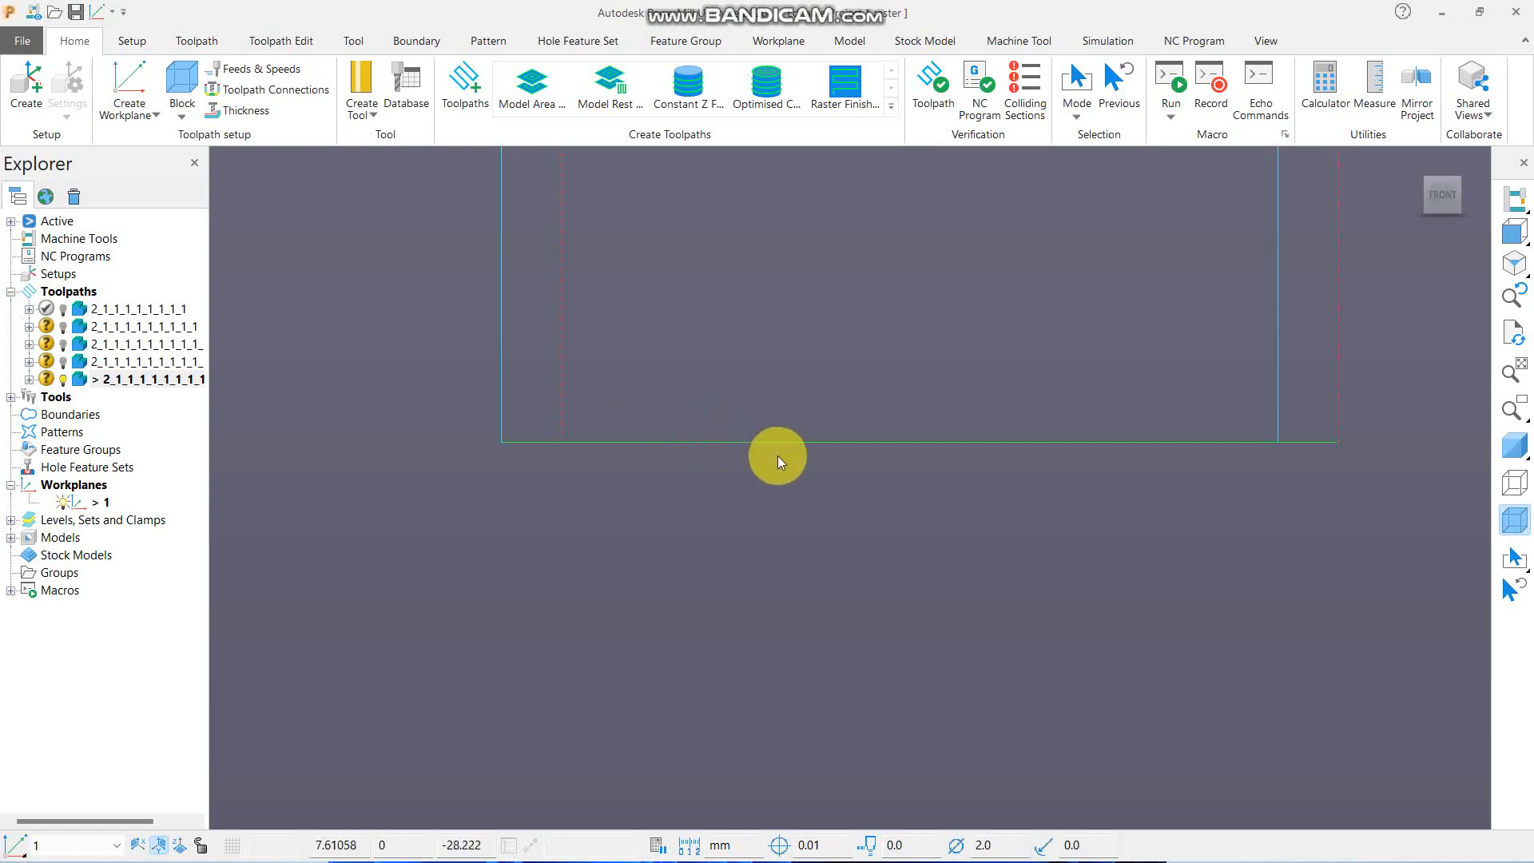
pyautogui.scroll(-3, 650, 463)
pyautogui.scroll(3, 727, 467)
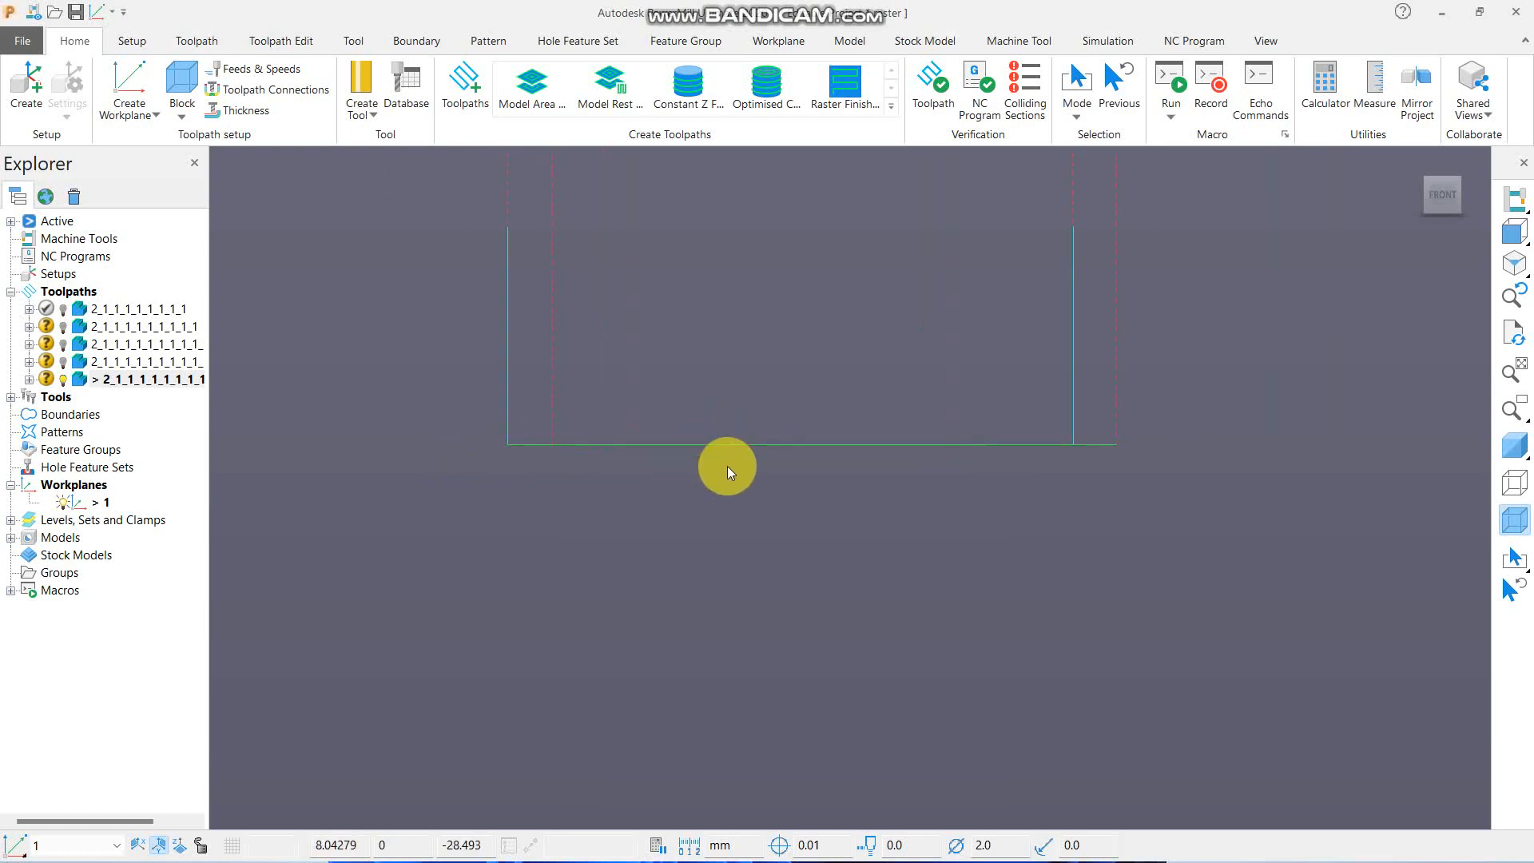
# - Create another copy of the raster flat toolpath and show the shaded part again from an angled top view
pyautogui.rightClick(156, 379)
pyautogui.click(196, 274)
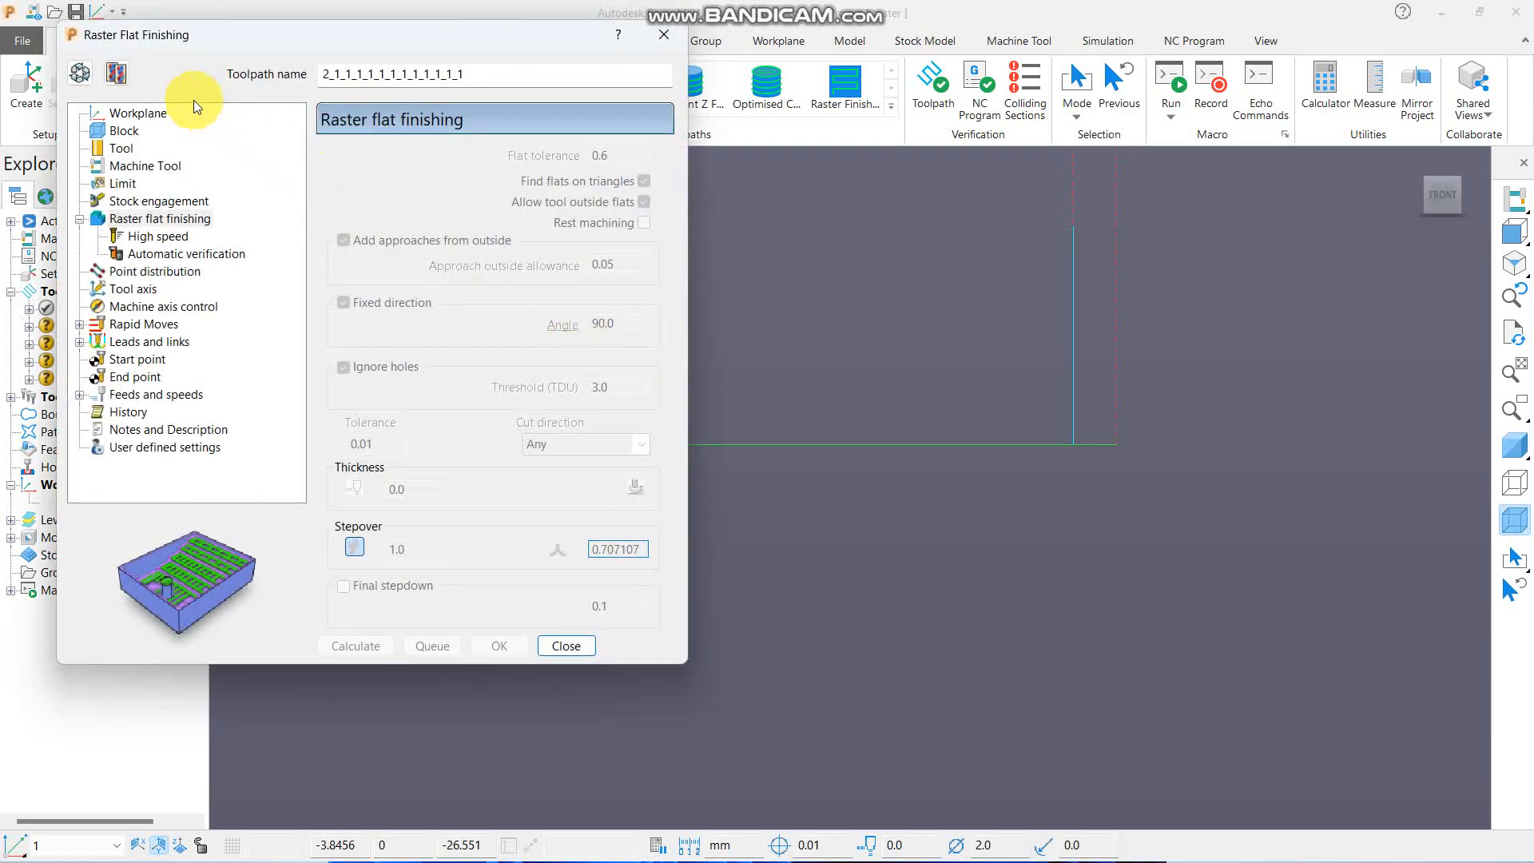
pyautogui.click(114, 72)
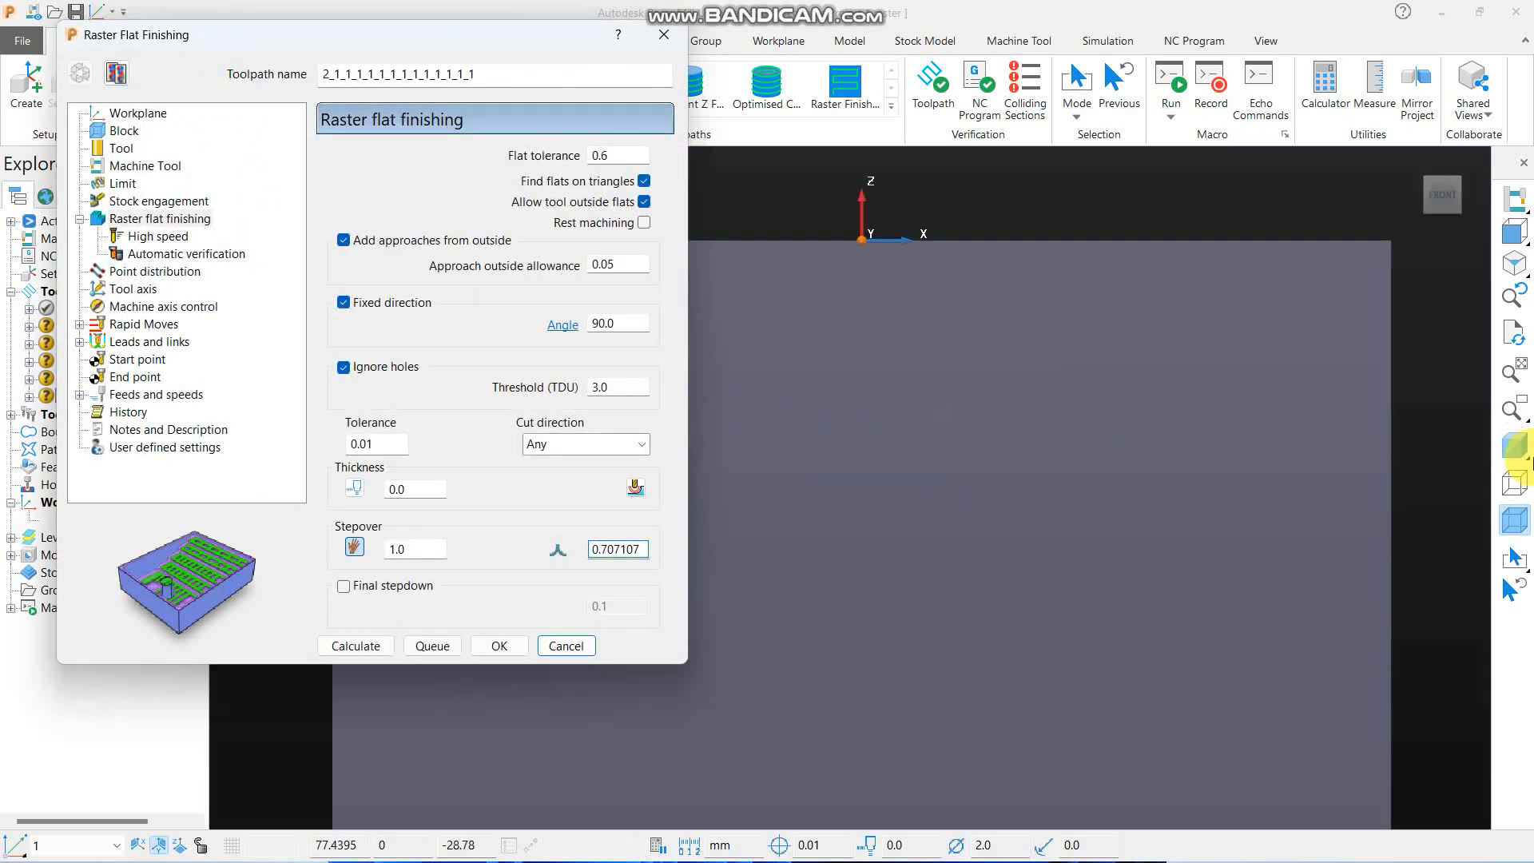
pyautogui.click(1482, 229)
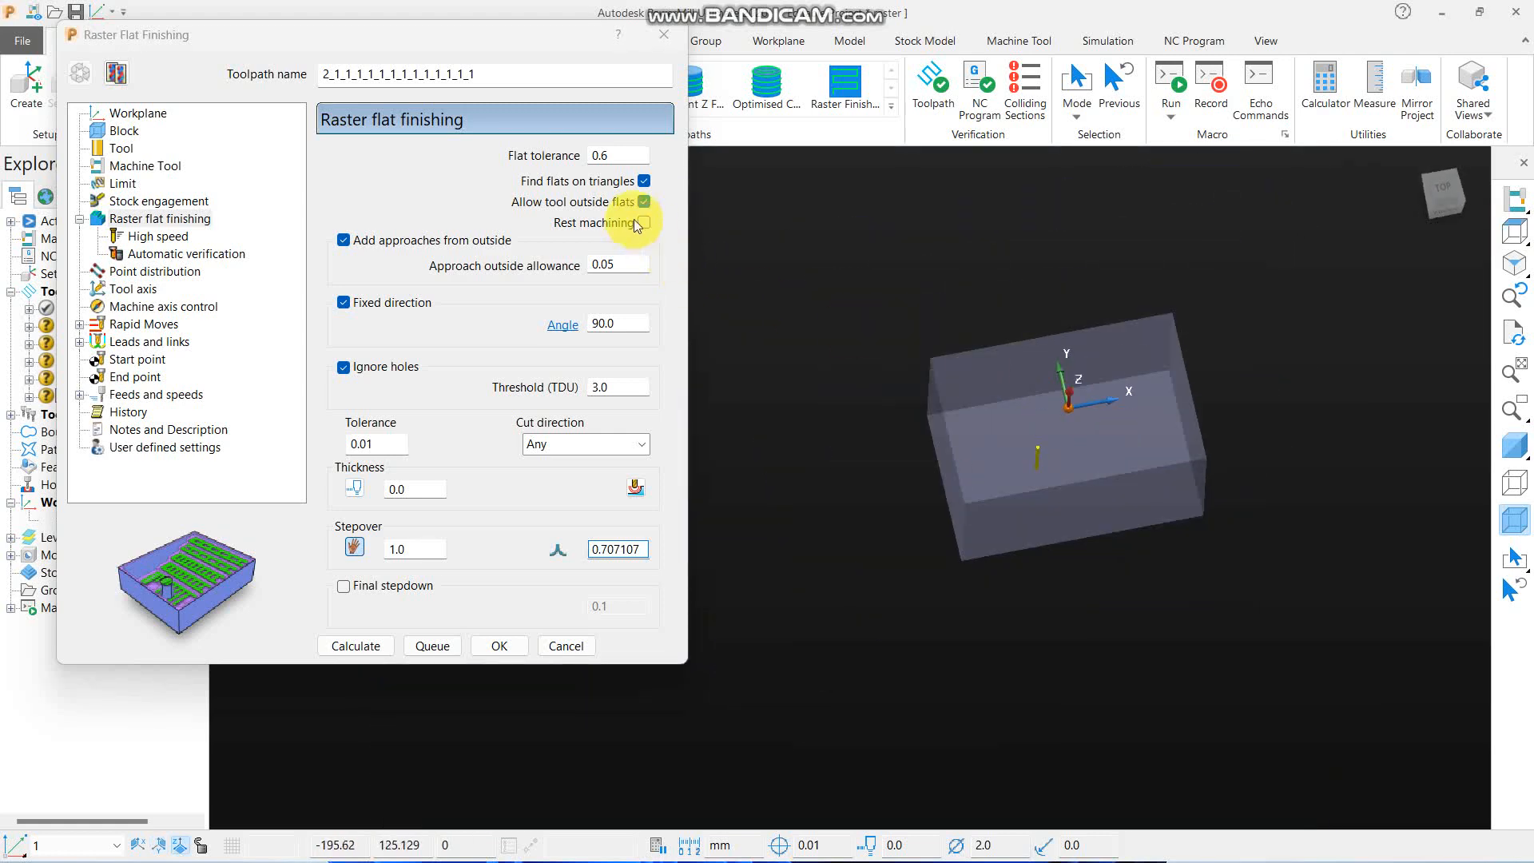
pyautogui.click(1512, 444)
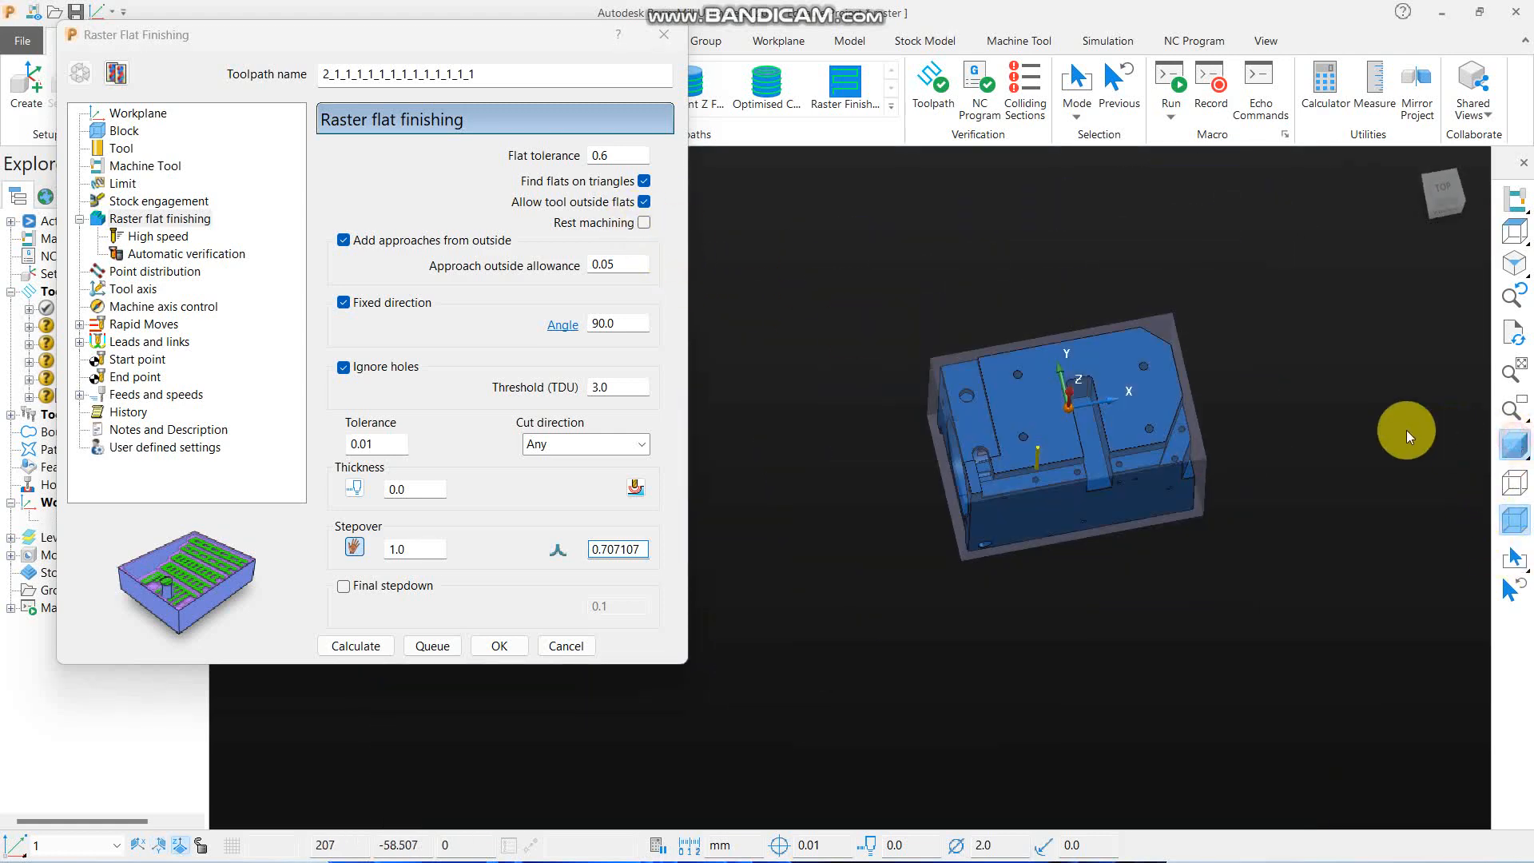
pyautogui.scroll(3, 1164, 467)
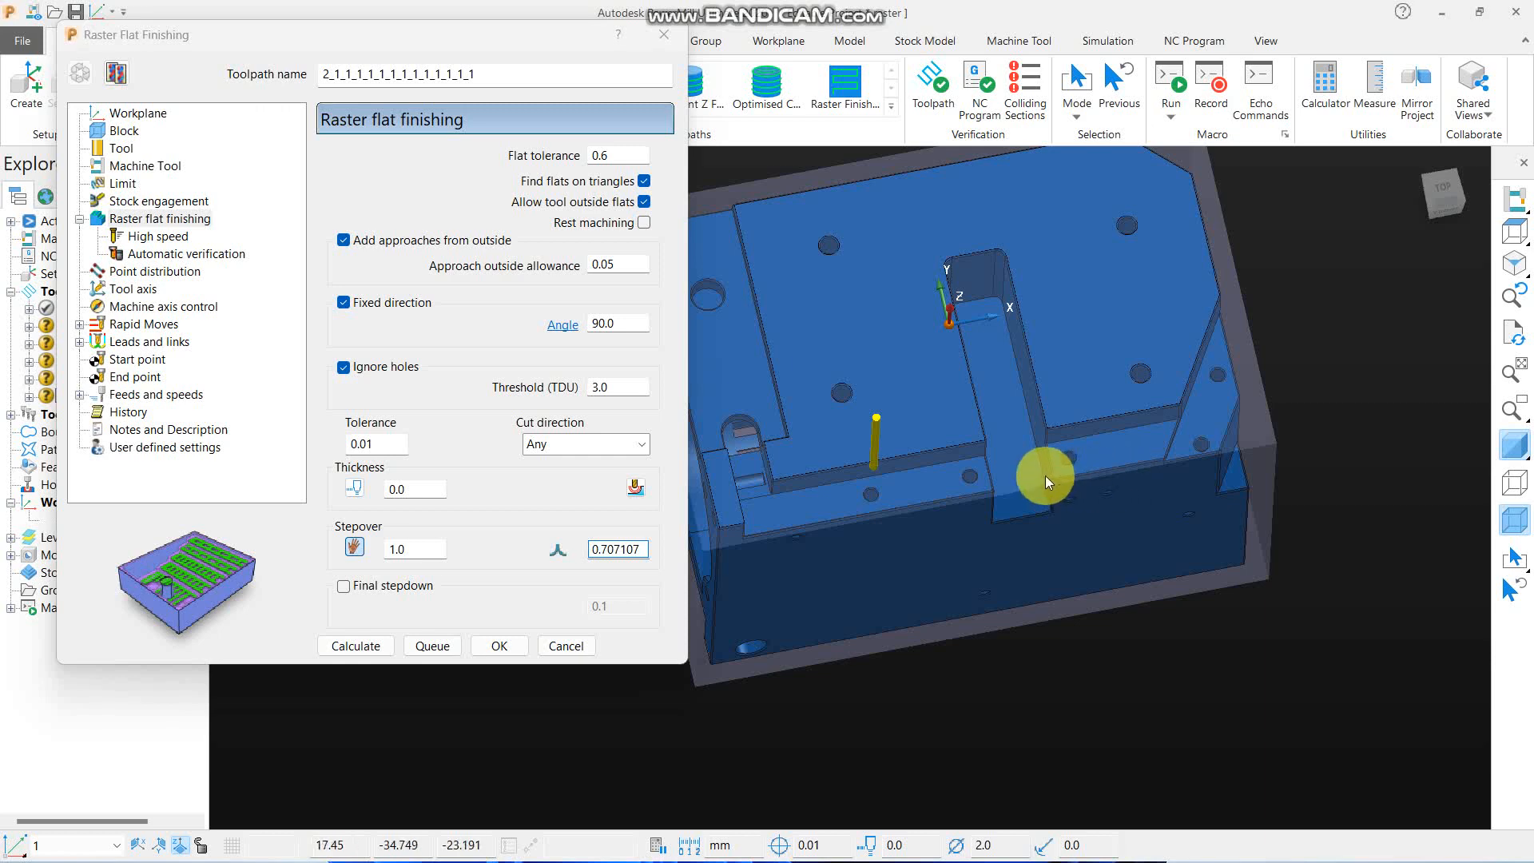
pyautogui.scroll(-5, 959, 479)
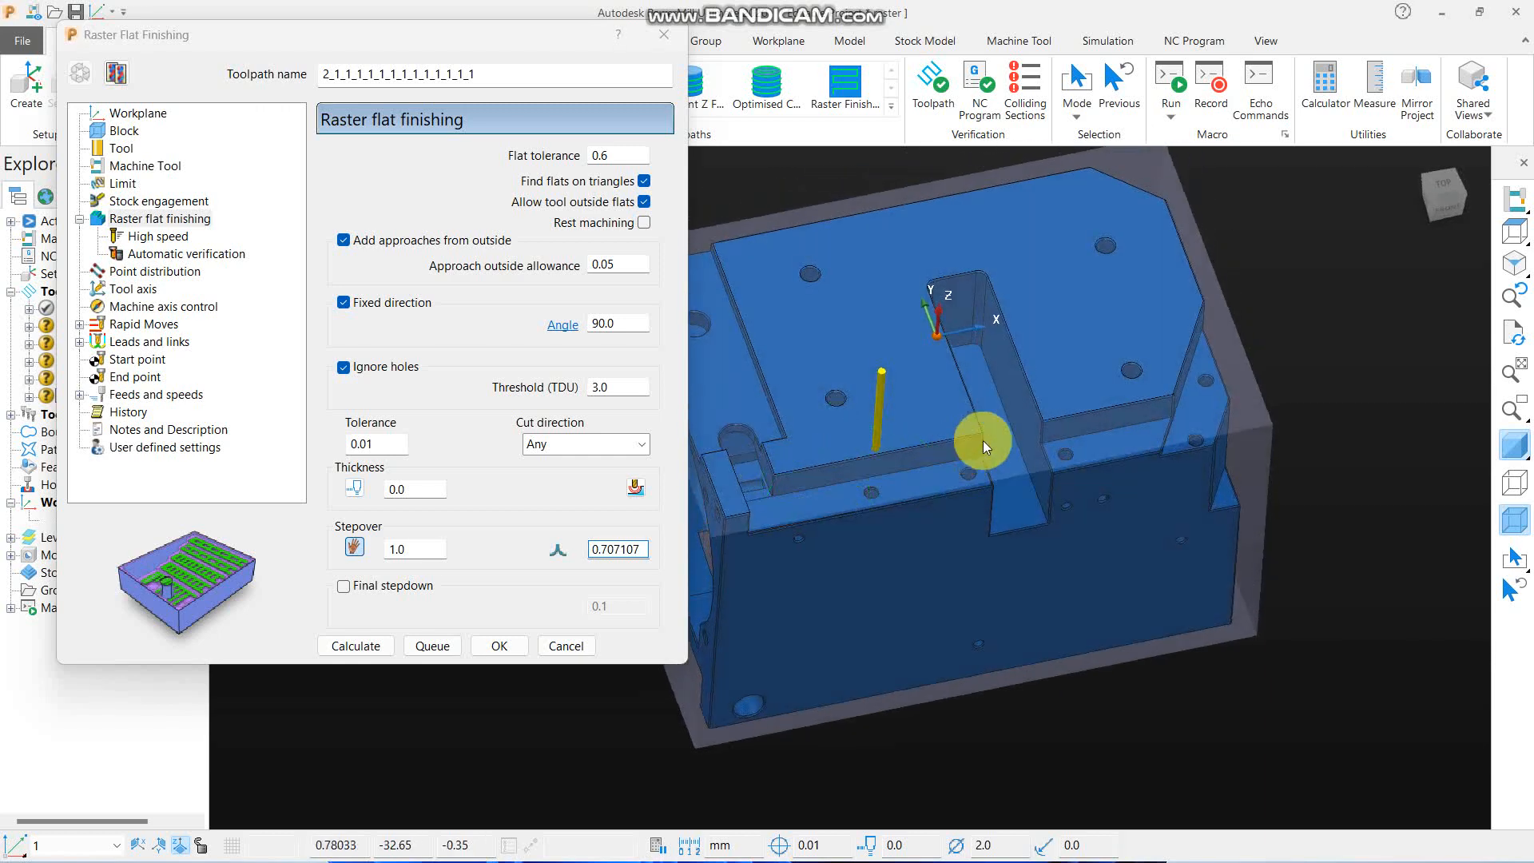
# - Create a new end mill with a diameter of 16 for the toolpath copy and calculate it
pyautogui.click(123, 151)
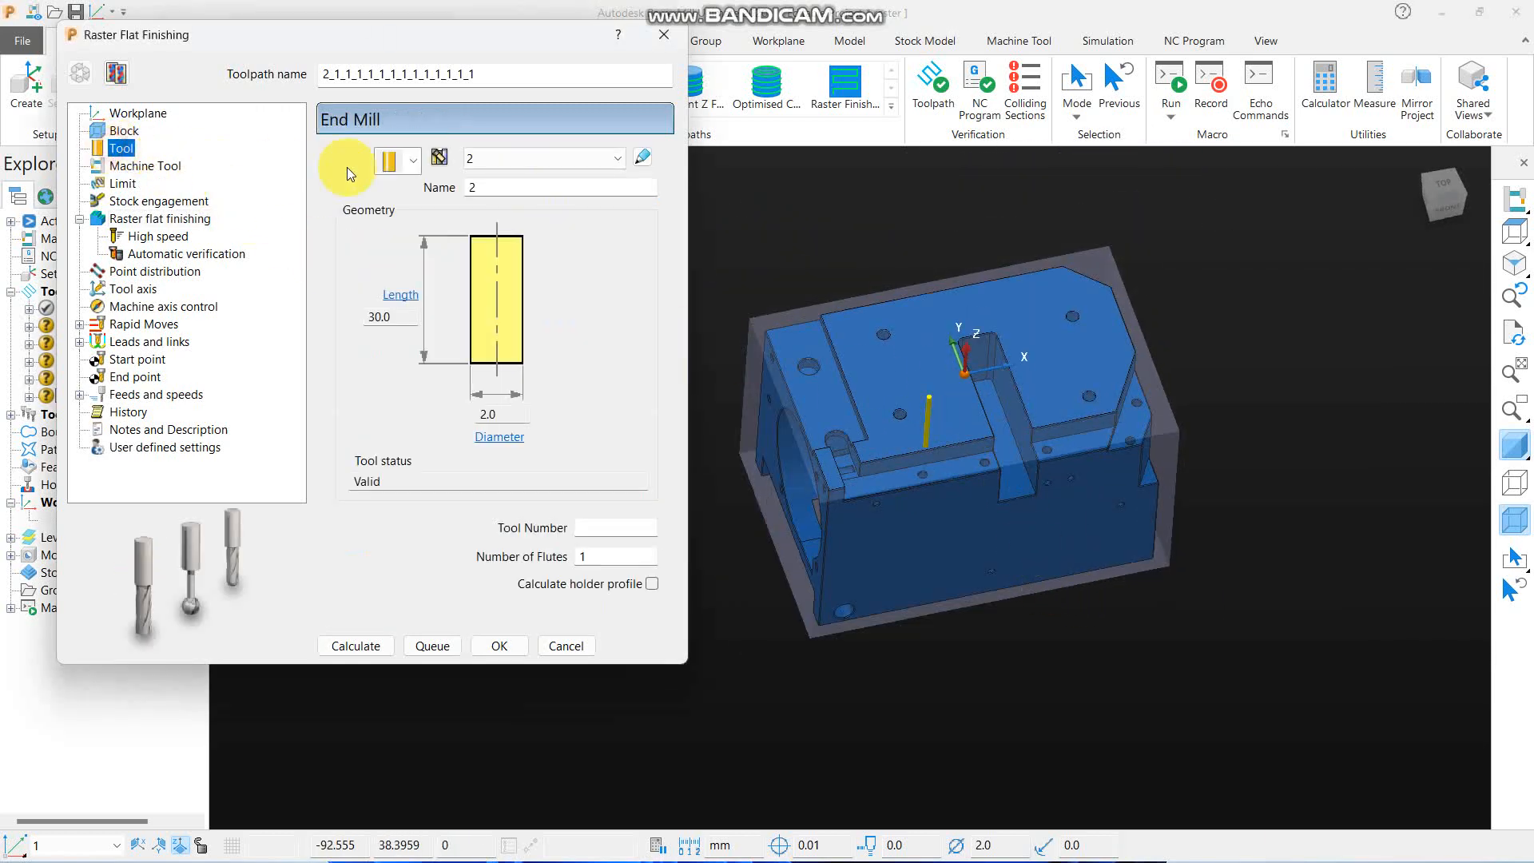
pyautogui.click(397, 160)
pyautogui.click(392, 186)
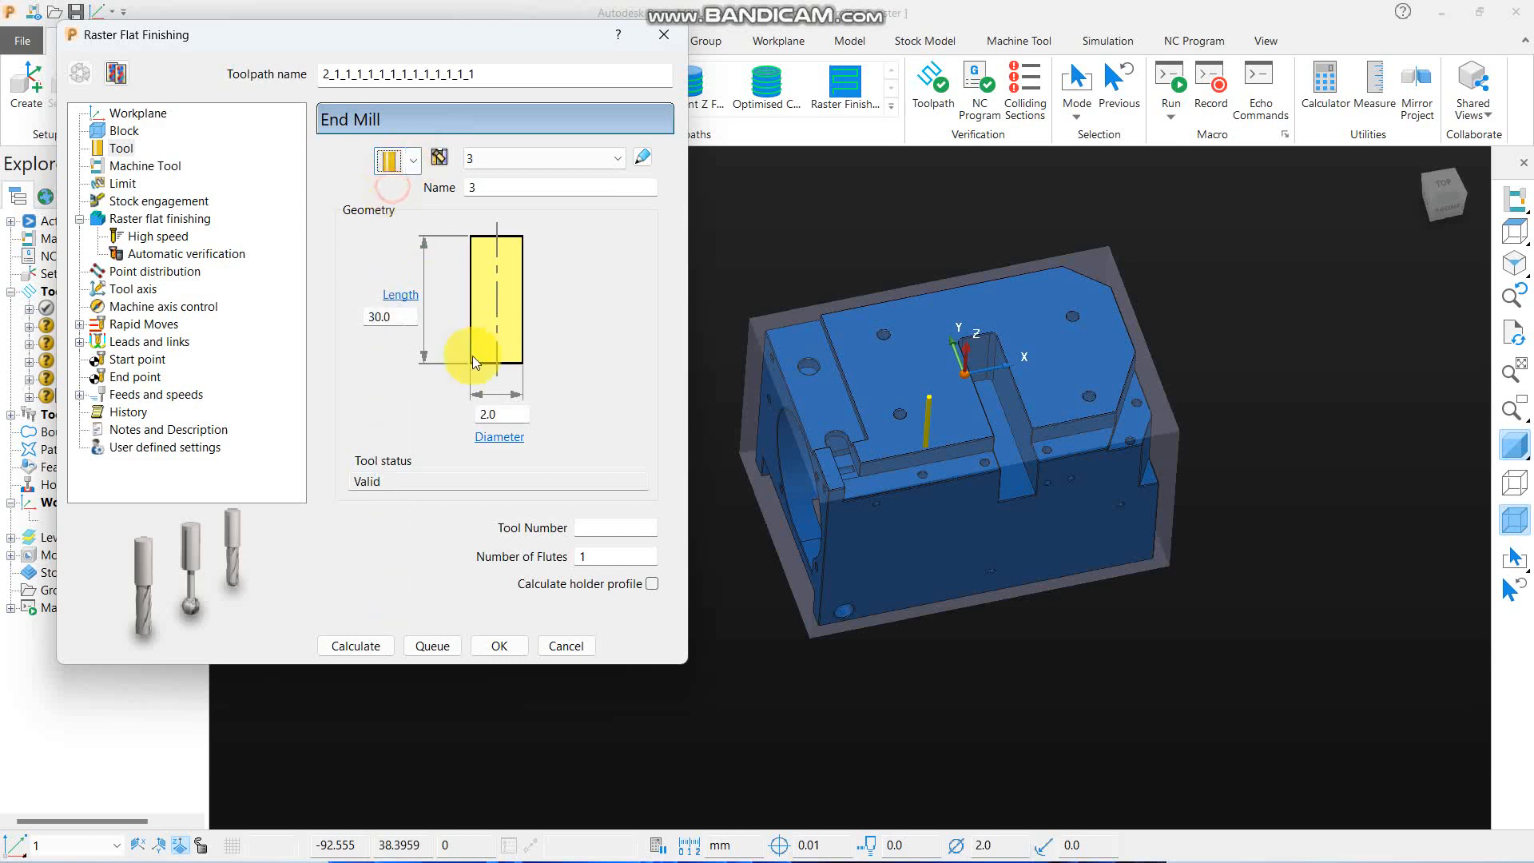
pyautogui.click(504, 414)
pyautogui.write('1')
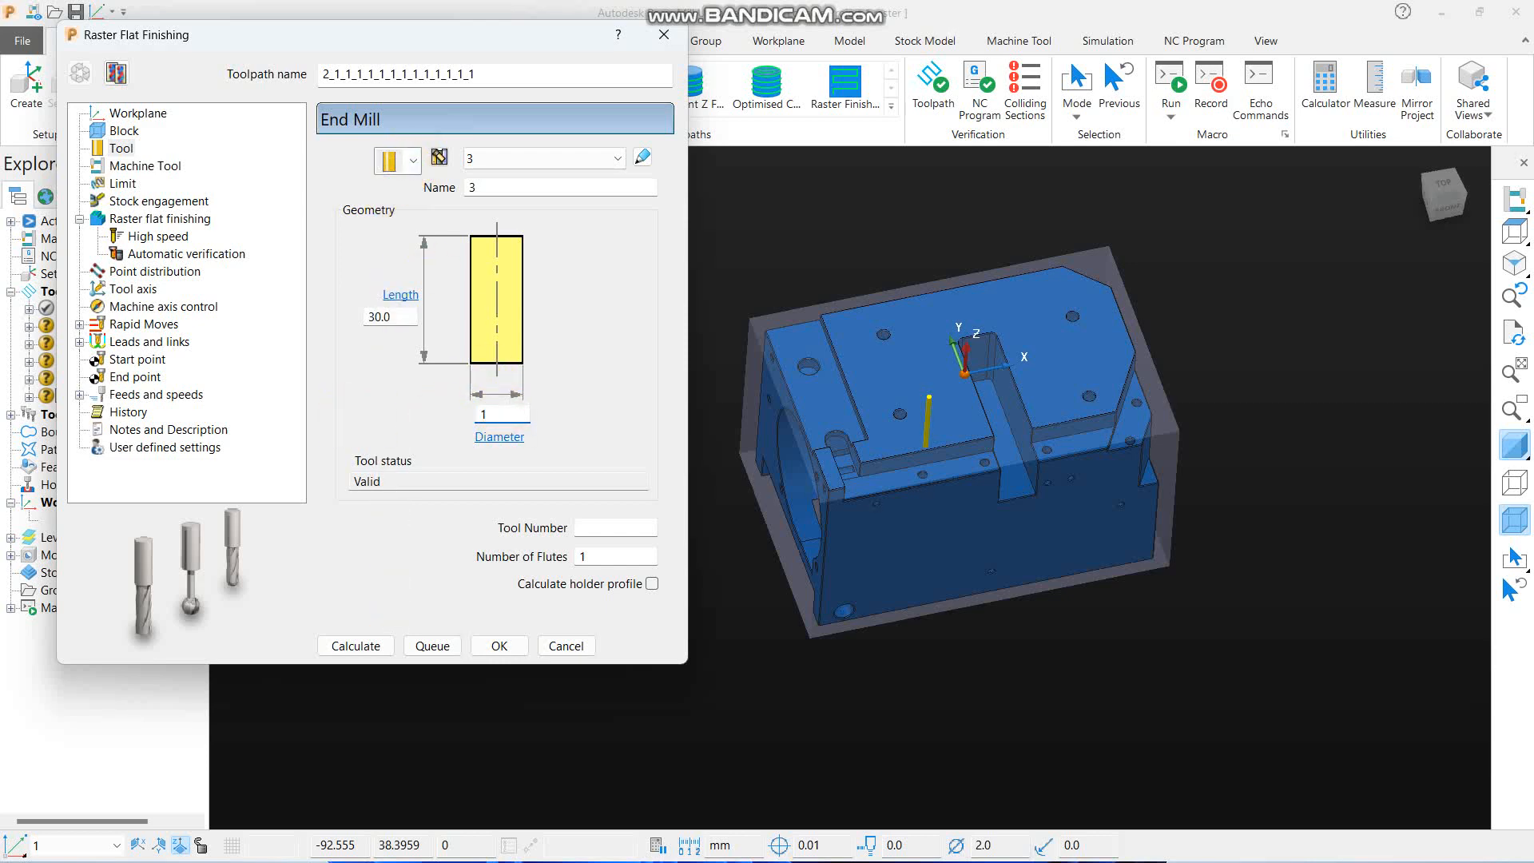
pyautogui.write('6')
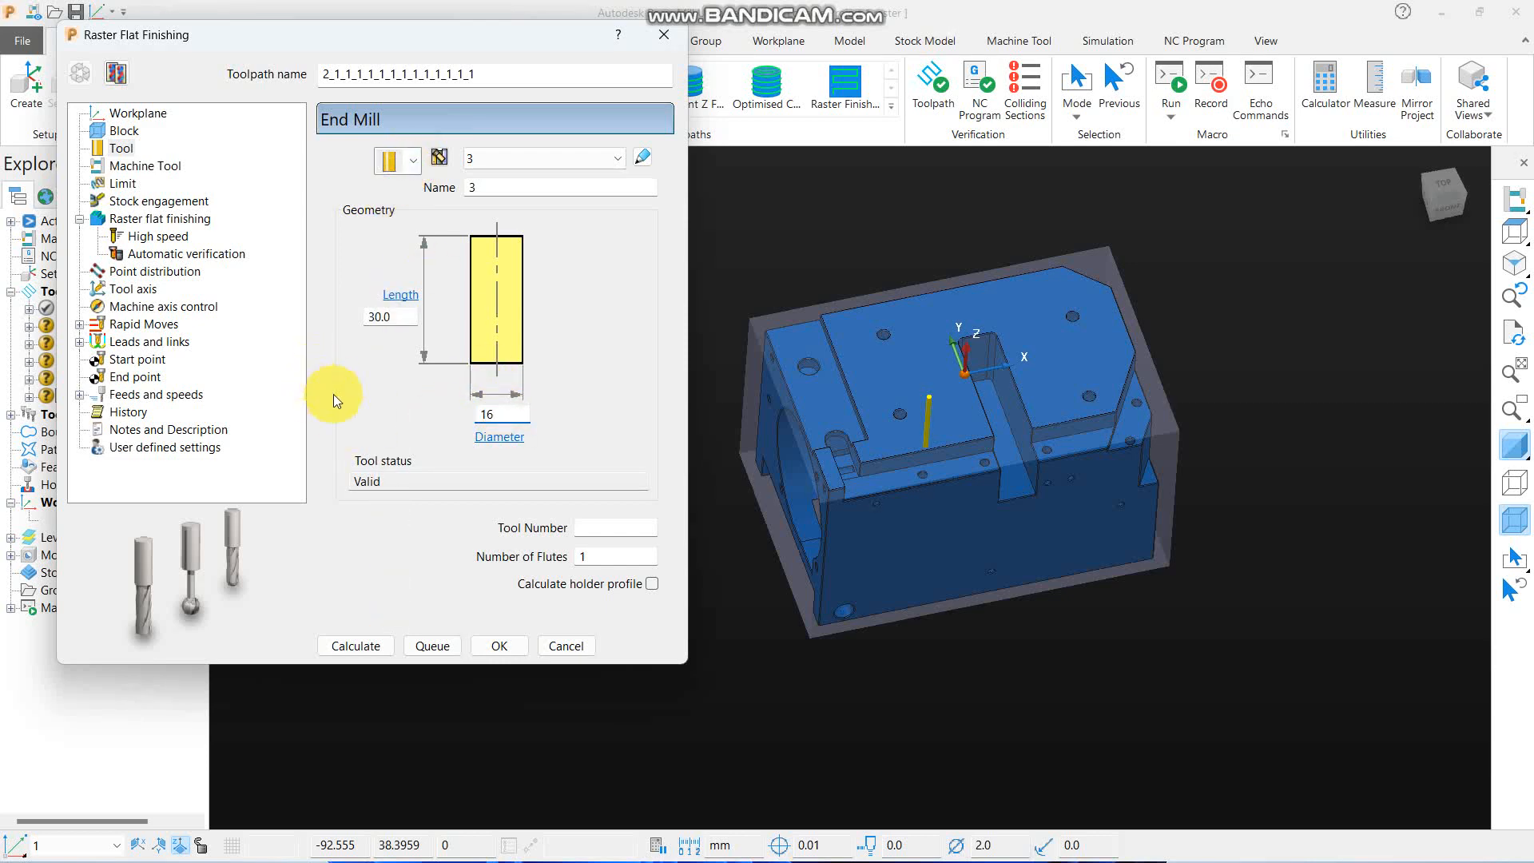
pyautogui.click(356, 645)
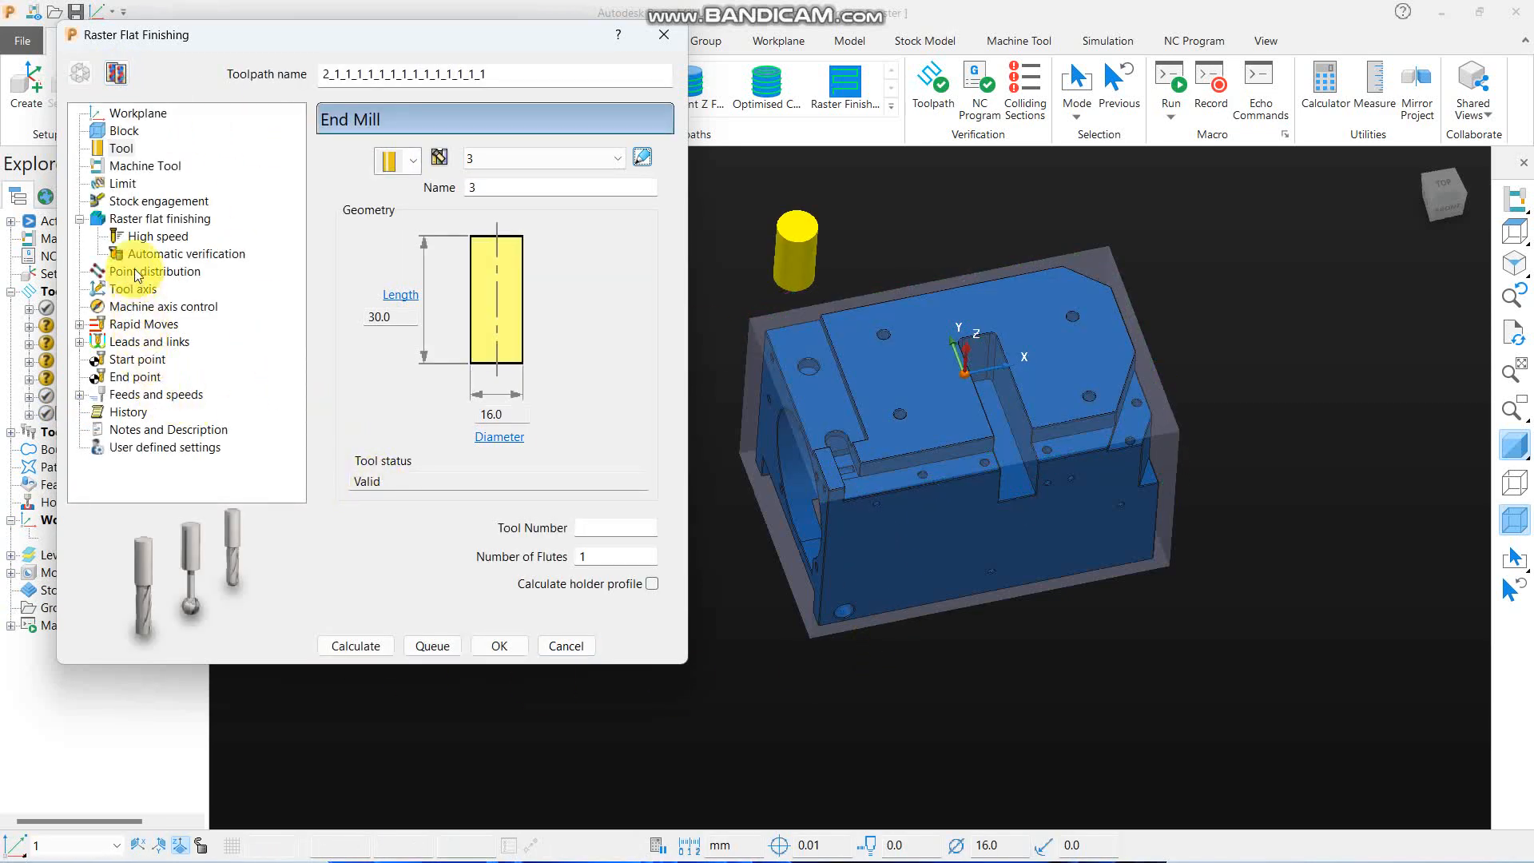
# - In the uncalculated toolpath copy, set the stepover to 8, calculate it, and close the settings
pyautogui.click(160, 218)
pyautogui.doubleClick(404, 549)
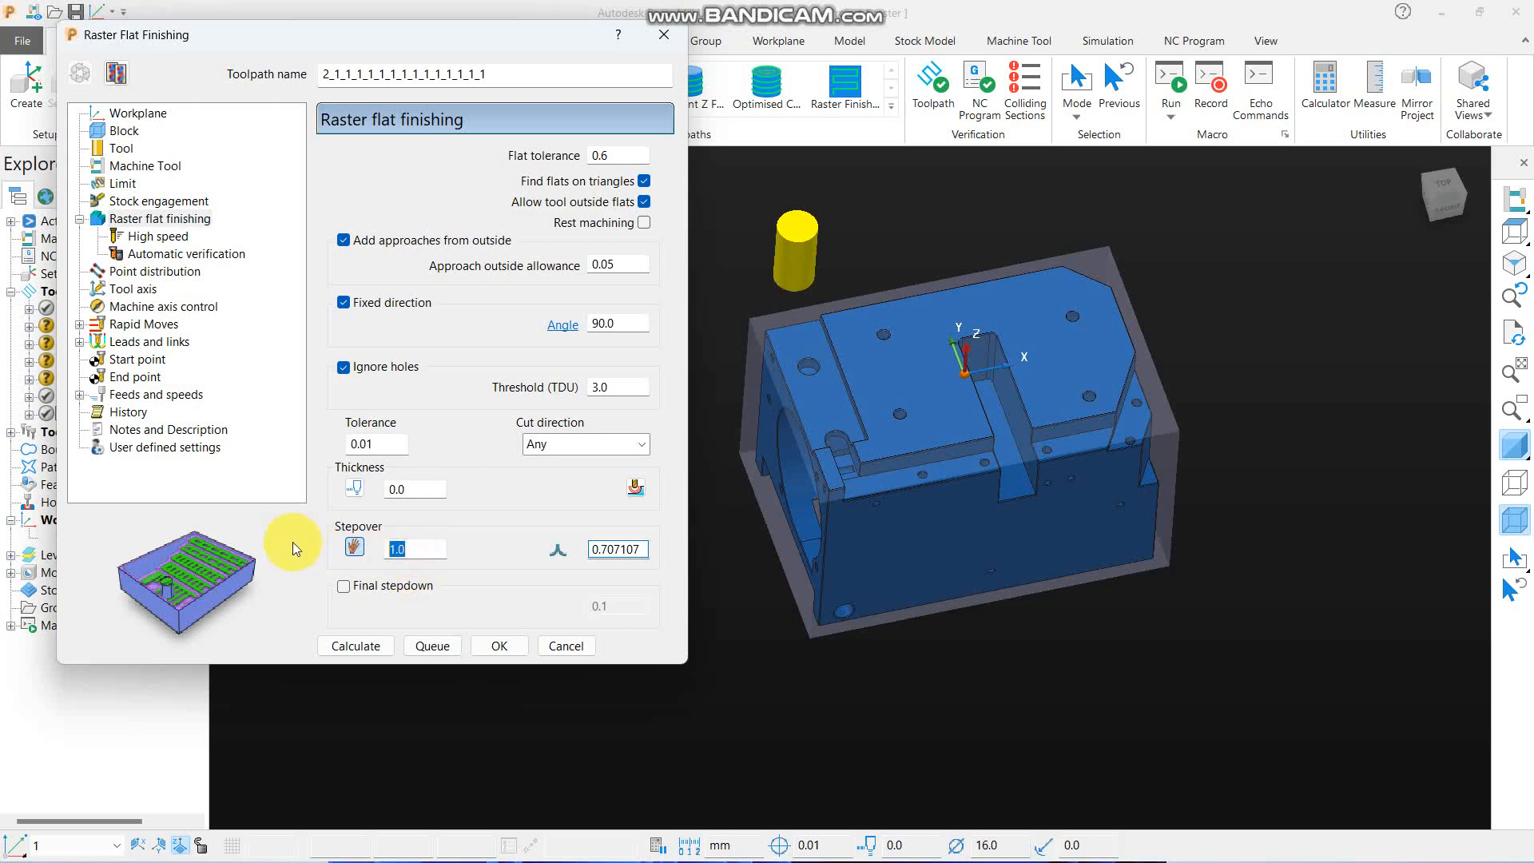
pyautogui.write('8')
pyautogui.click(369, 643)
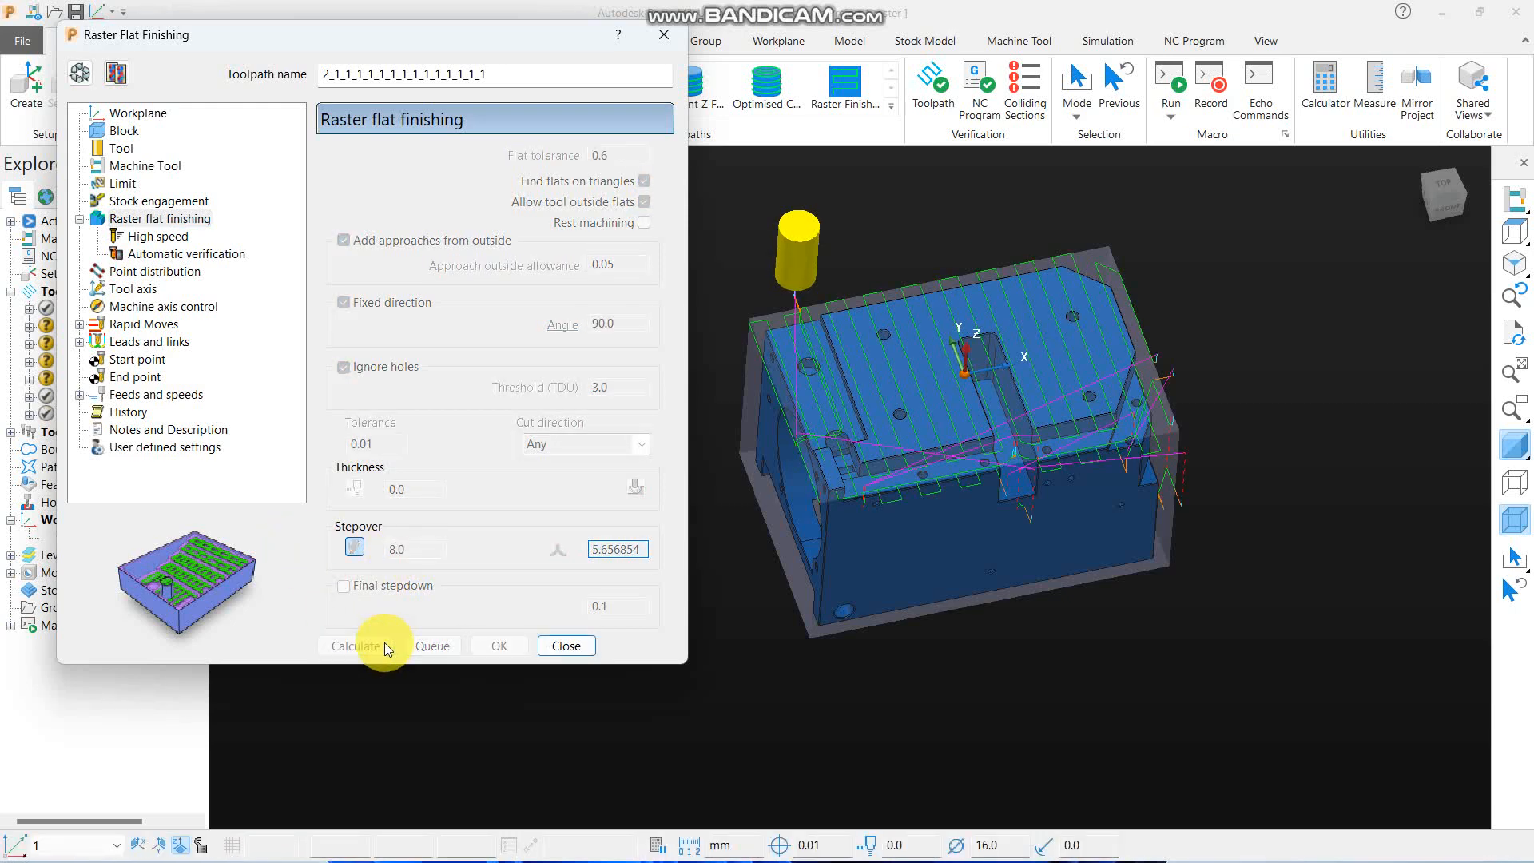
pyautogui.click(566, 645)
# - Examine the 16 mm end mill's passes around the narrow open slot in the part's front side
pyautogui.moveTo(907, 673); pyautogui.dragTo(863, 596, button='middle')
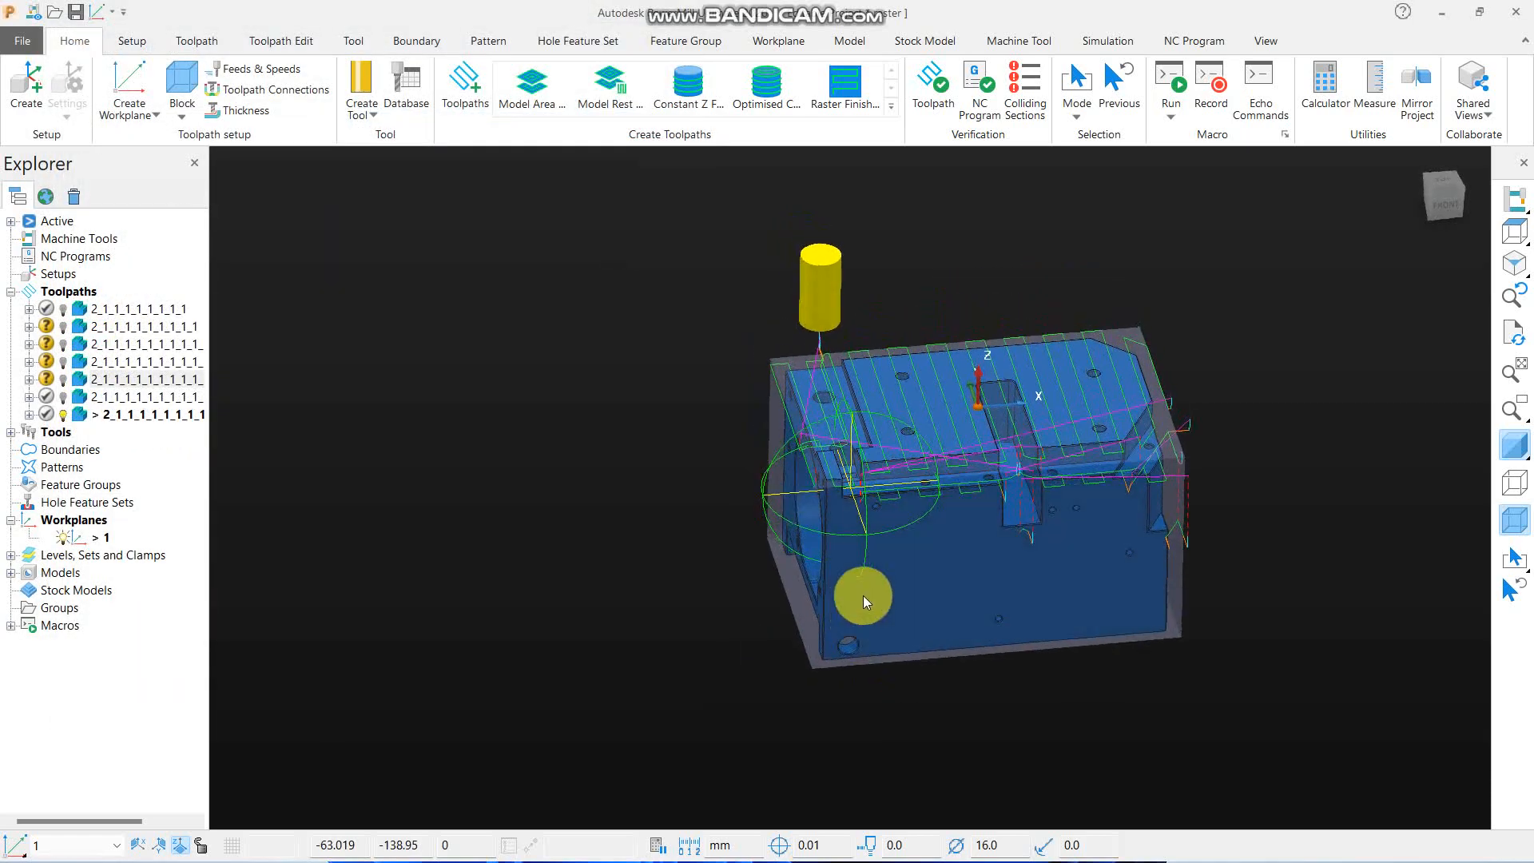
pyautogui.scroll(4, 933, 517)
pyautogui.moveTo(1216, 527); pyautogui.dragTo(1010, 454, button='middle')
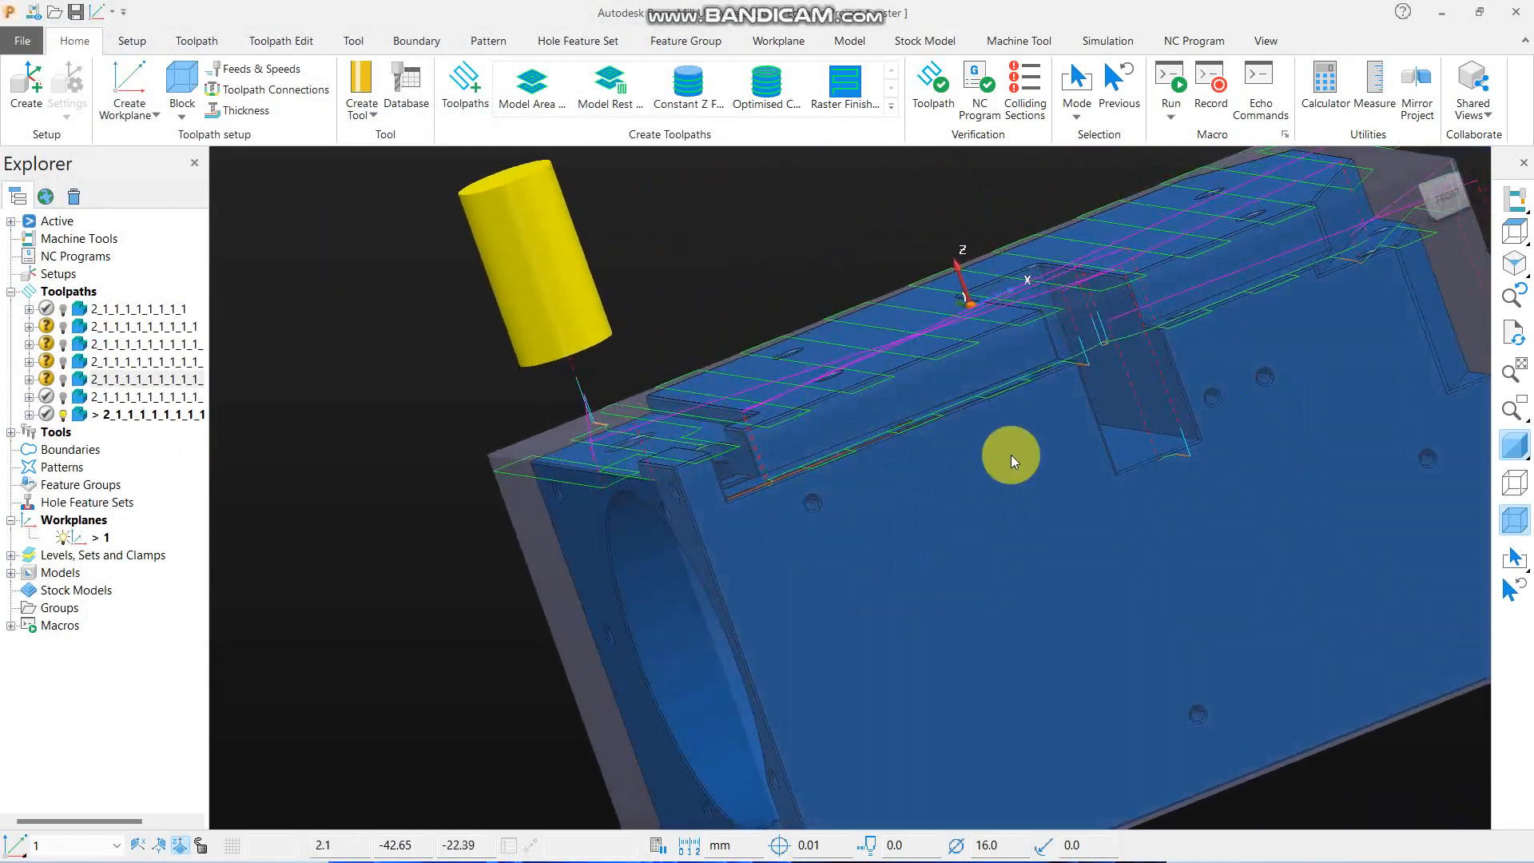
pyautogui.scroll(-4, 726, 432)
pyautogui.moveTo(694, 386); pyautogui.dragTo(719, 424, button='middle')
pyautogui.scroll(6, 999, 488)
pyautogui.moveTo(796, 367); pyautogui.dragTo(765, 531, button='middle')
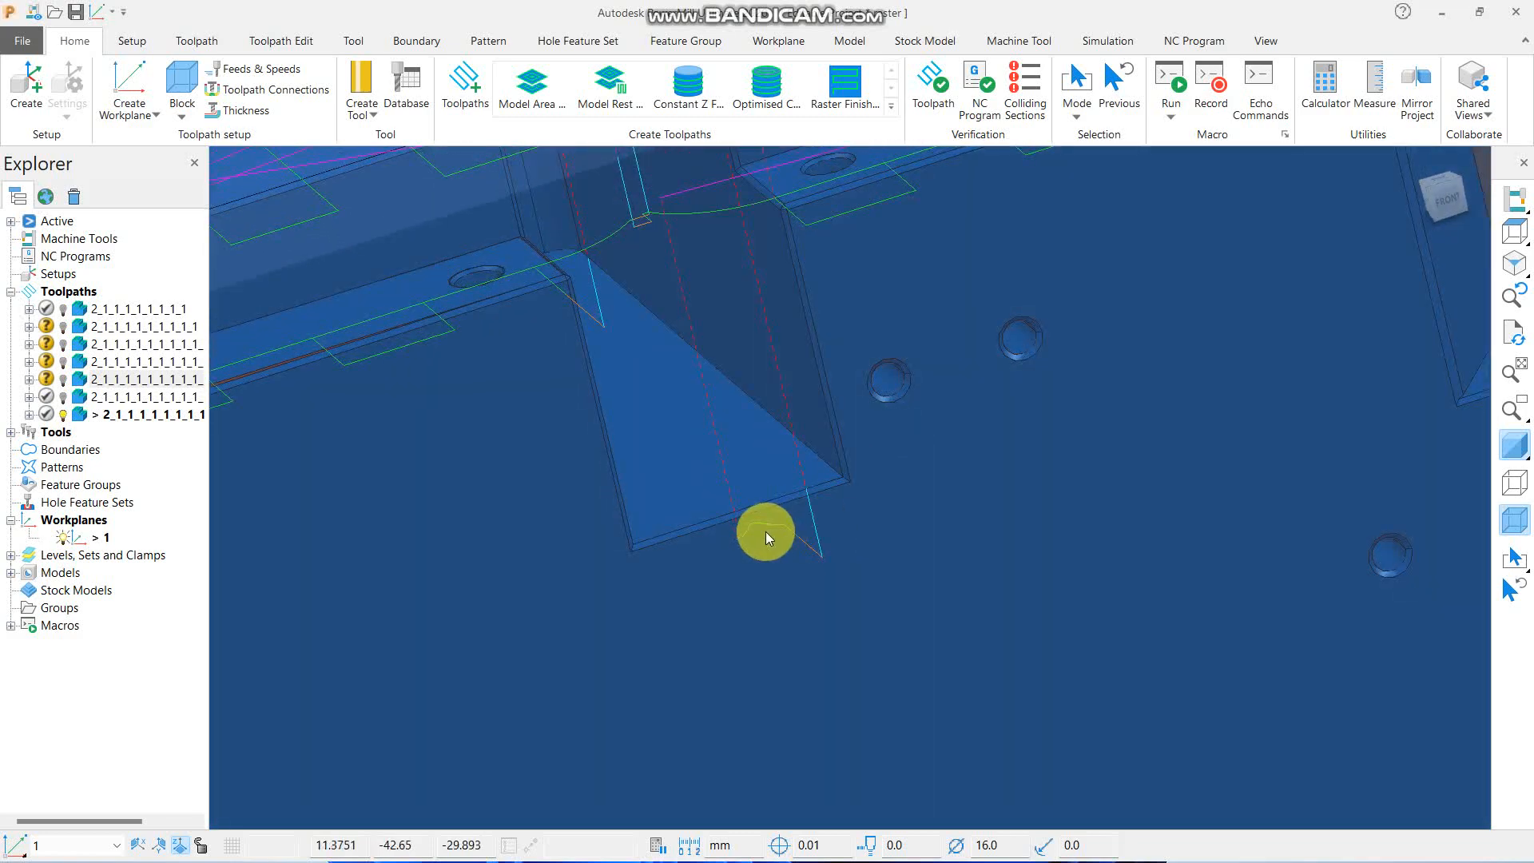
pyautogui.scroll(3, 719, 529)
pyautogui.scroll(-5, 799, 433)
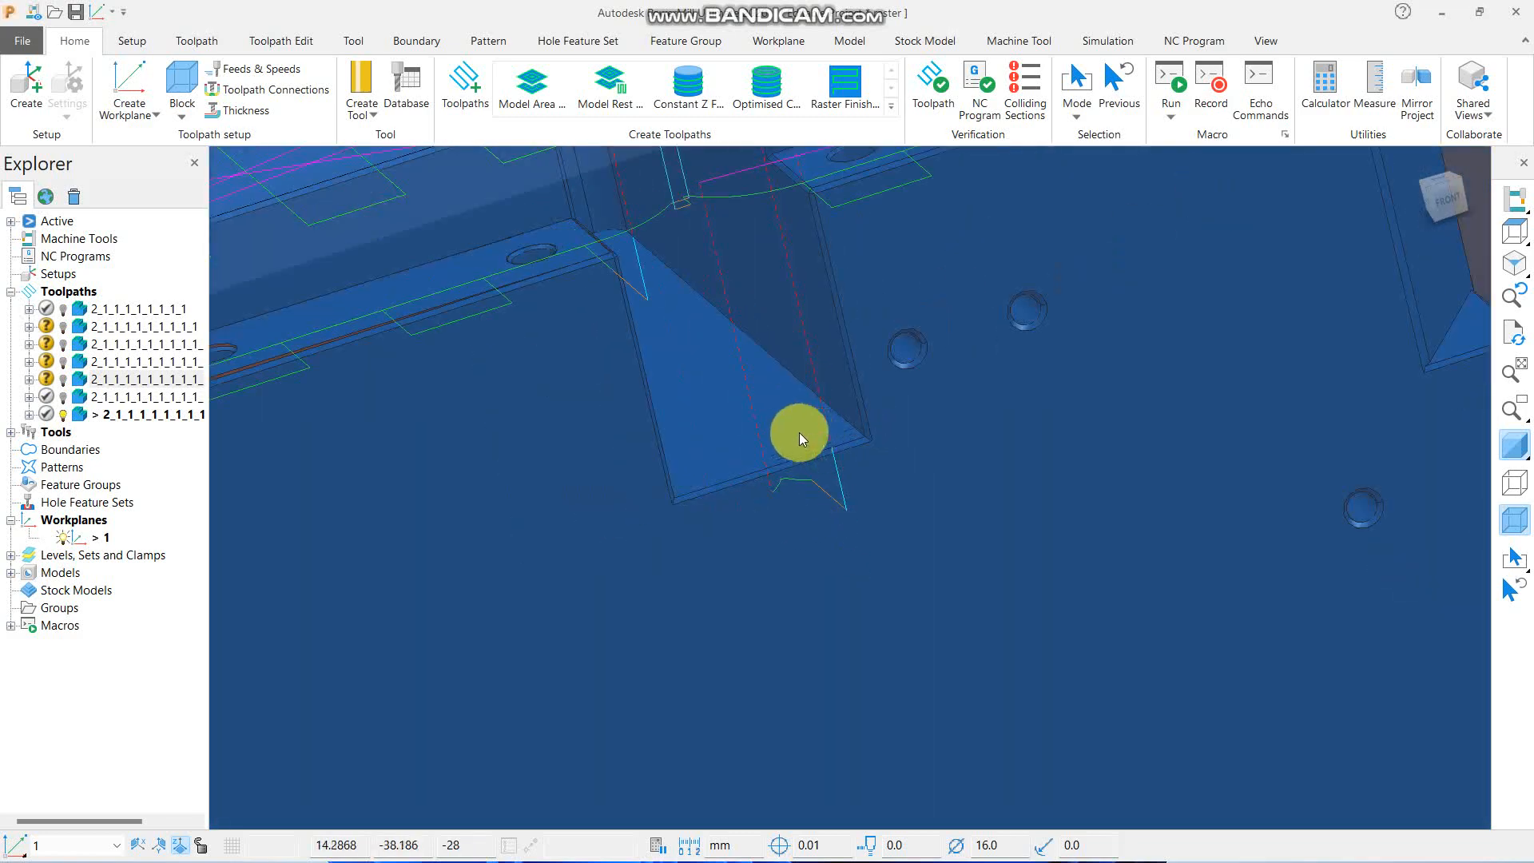
pyautogui.scroll(5, 802, 444)
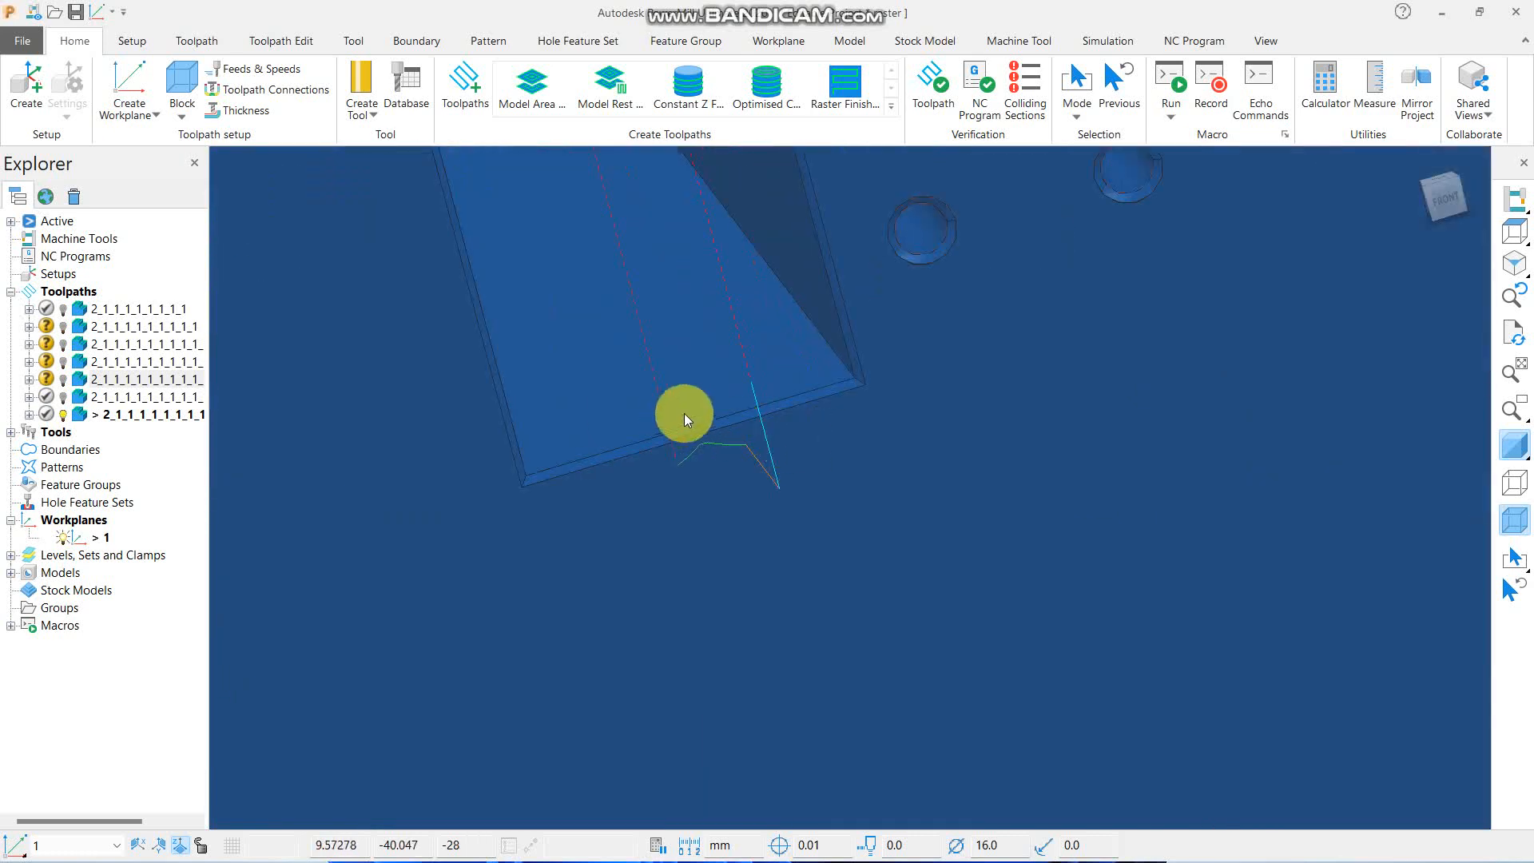
# - Deactivate the 16 mm toolpath and measure the width of the narrow slot's open front end from corner to corner
pyautogui.doubleClick(100, 414)
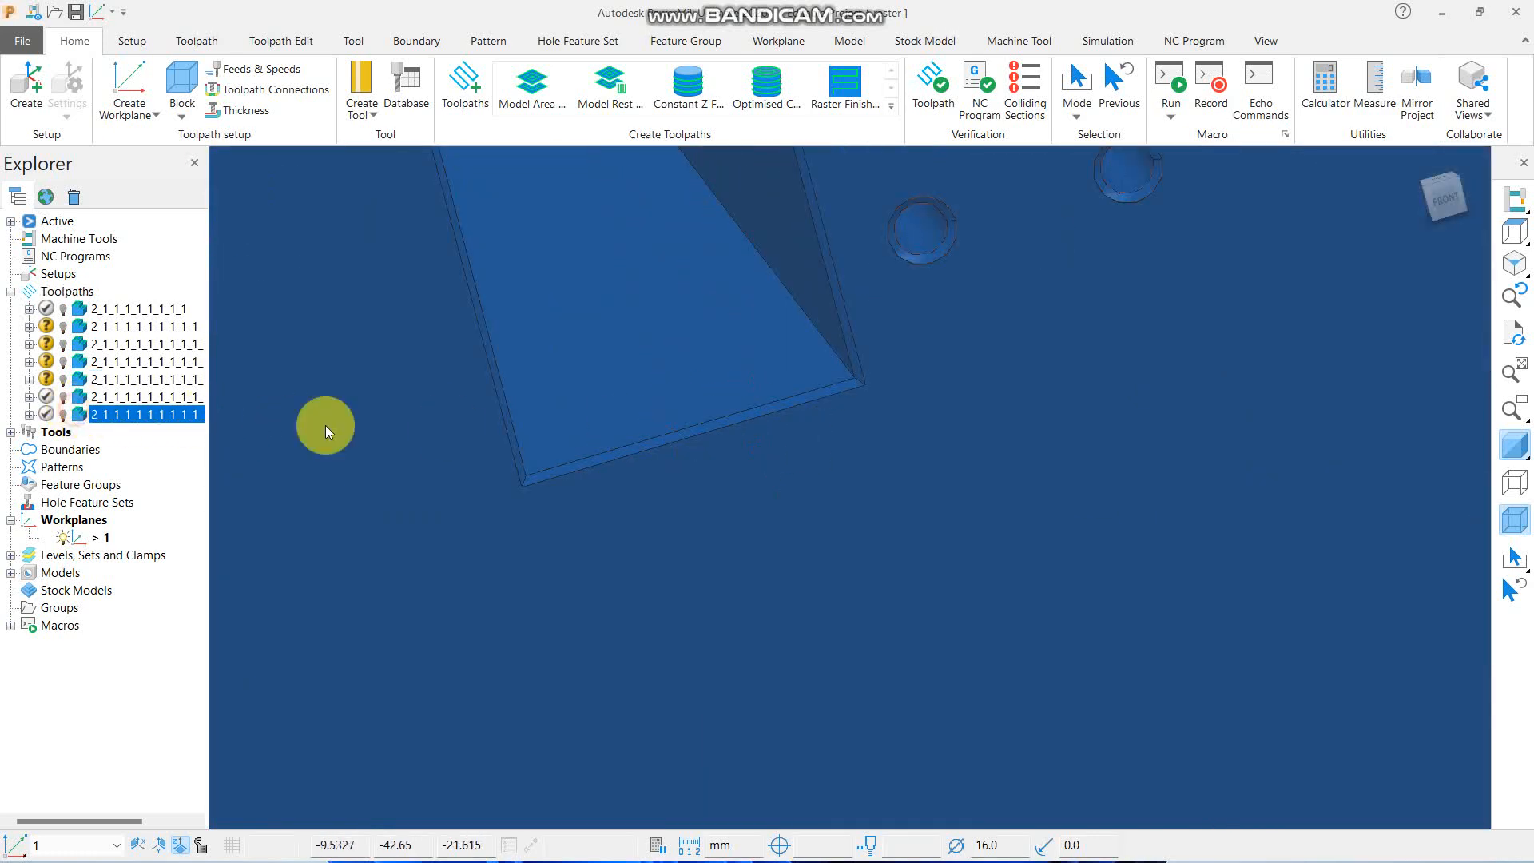
pyautogui.click(1340, 111)
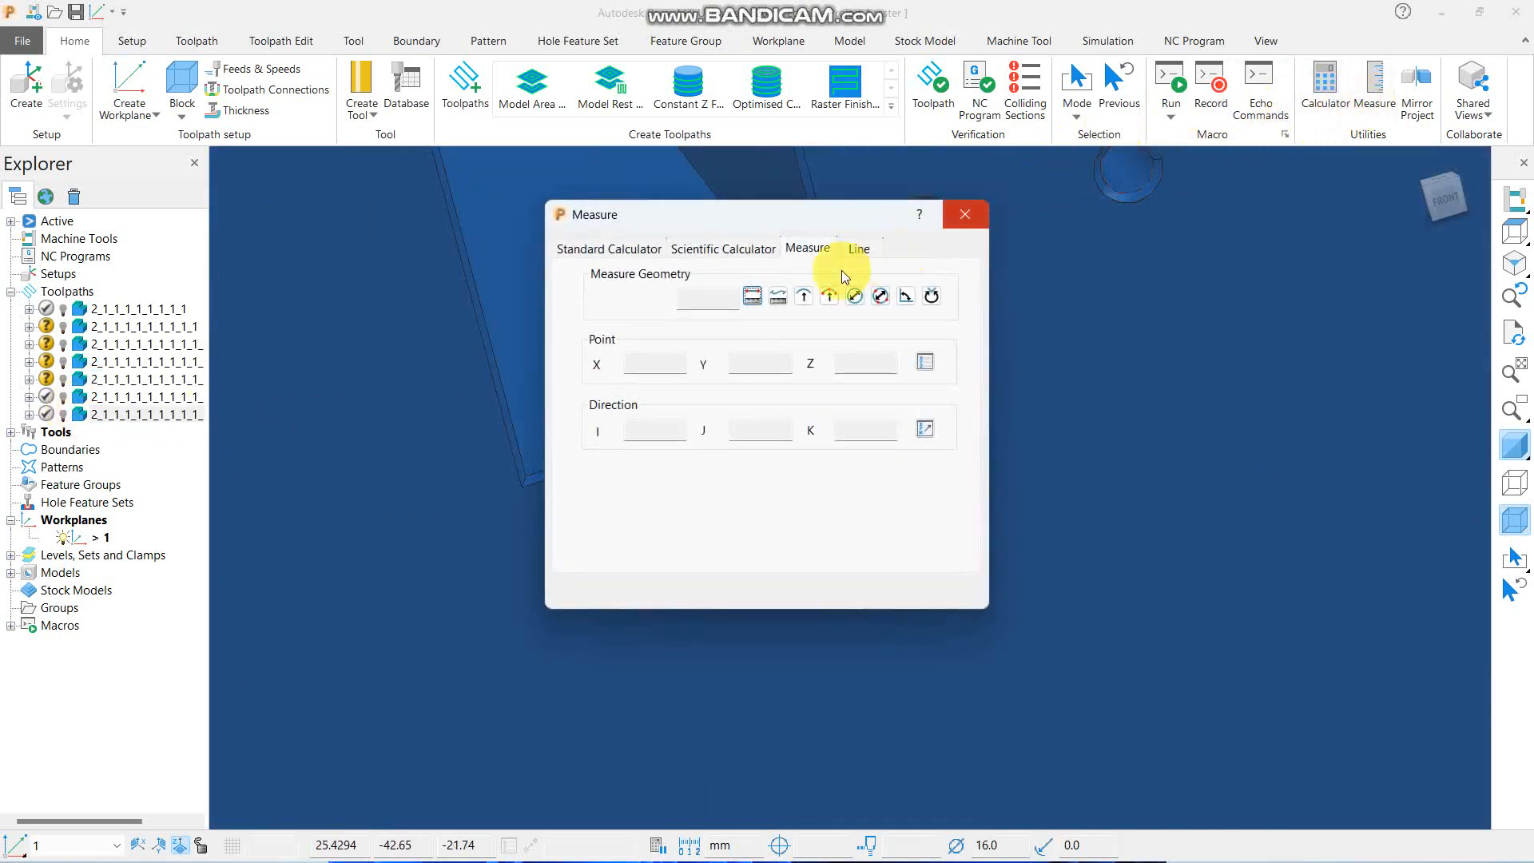
pyautogui.click(747, 298)
pyautogui.scroll(4, 861, 386)
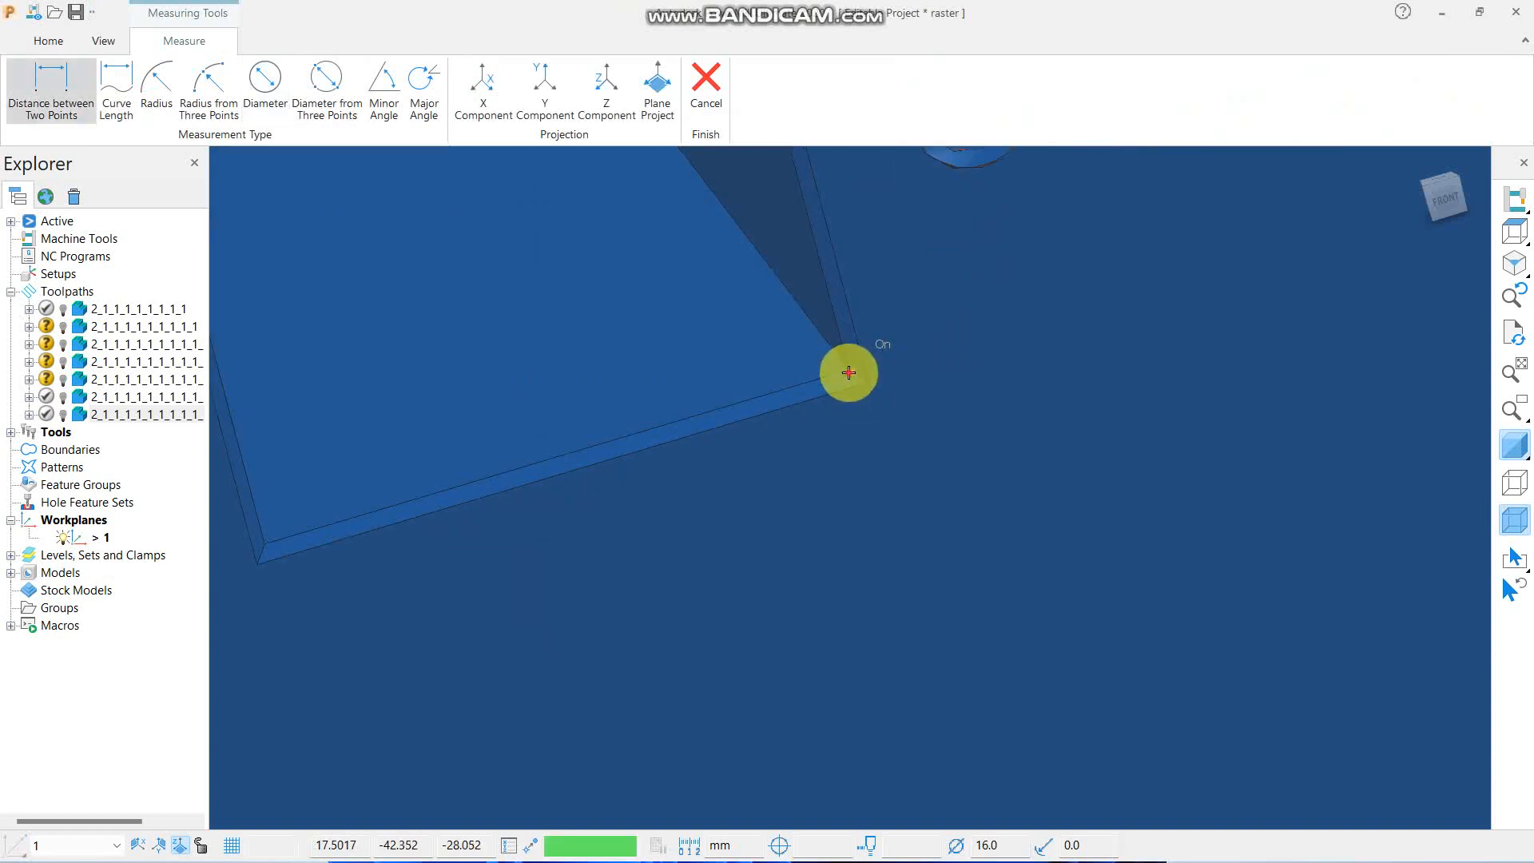
pyautogui.click(850, 373)
pyautogui.scroll(-3, 822, 452)
pyautogui.scroll(1, 457, 516)
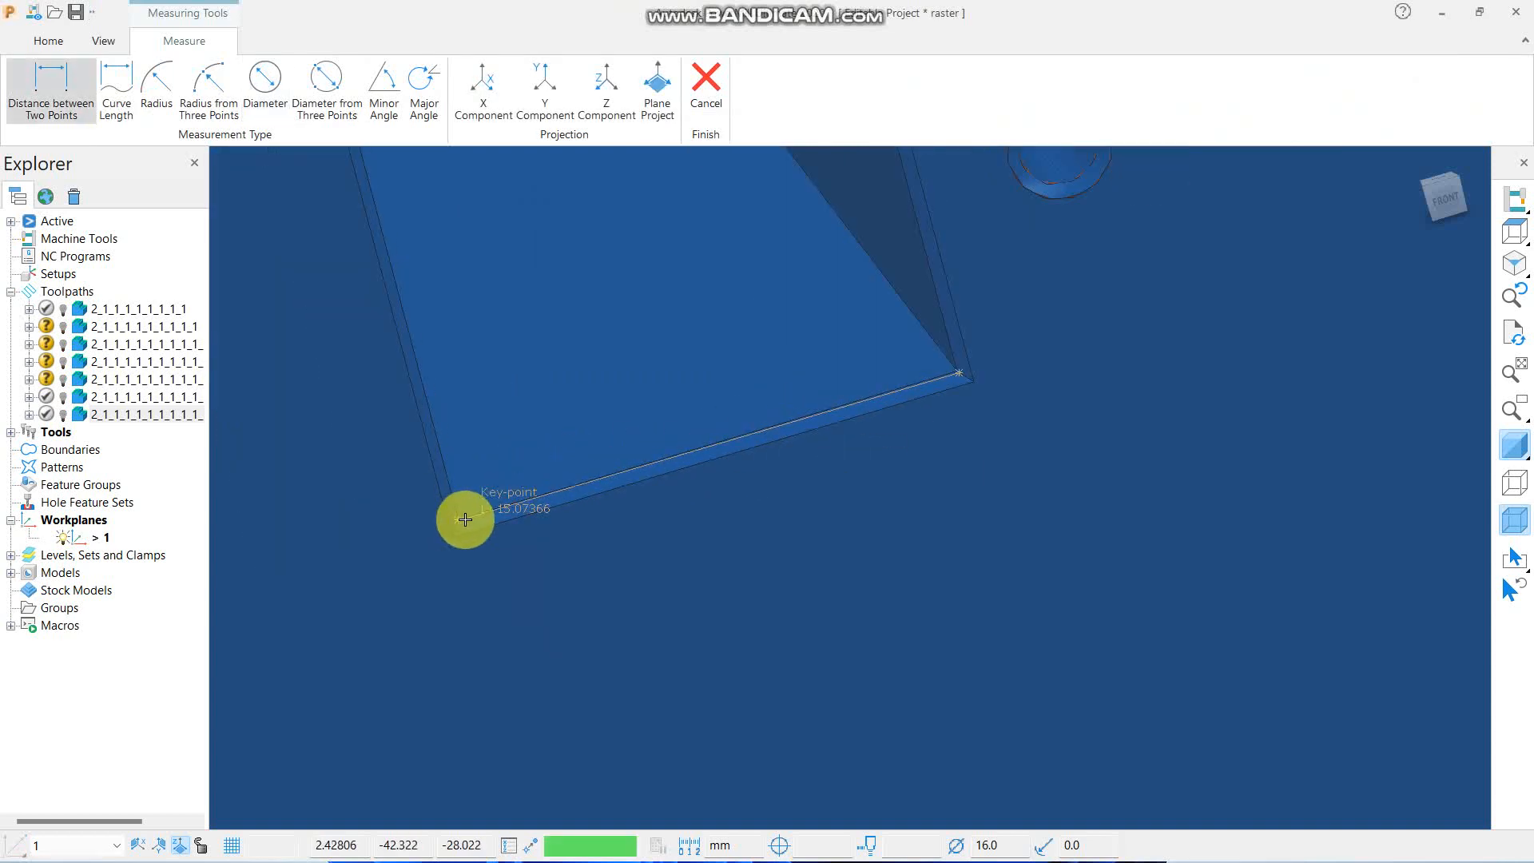
pyautogui.click(464, 520)
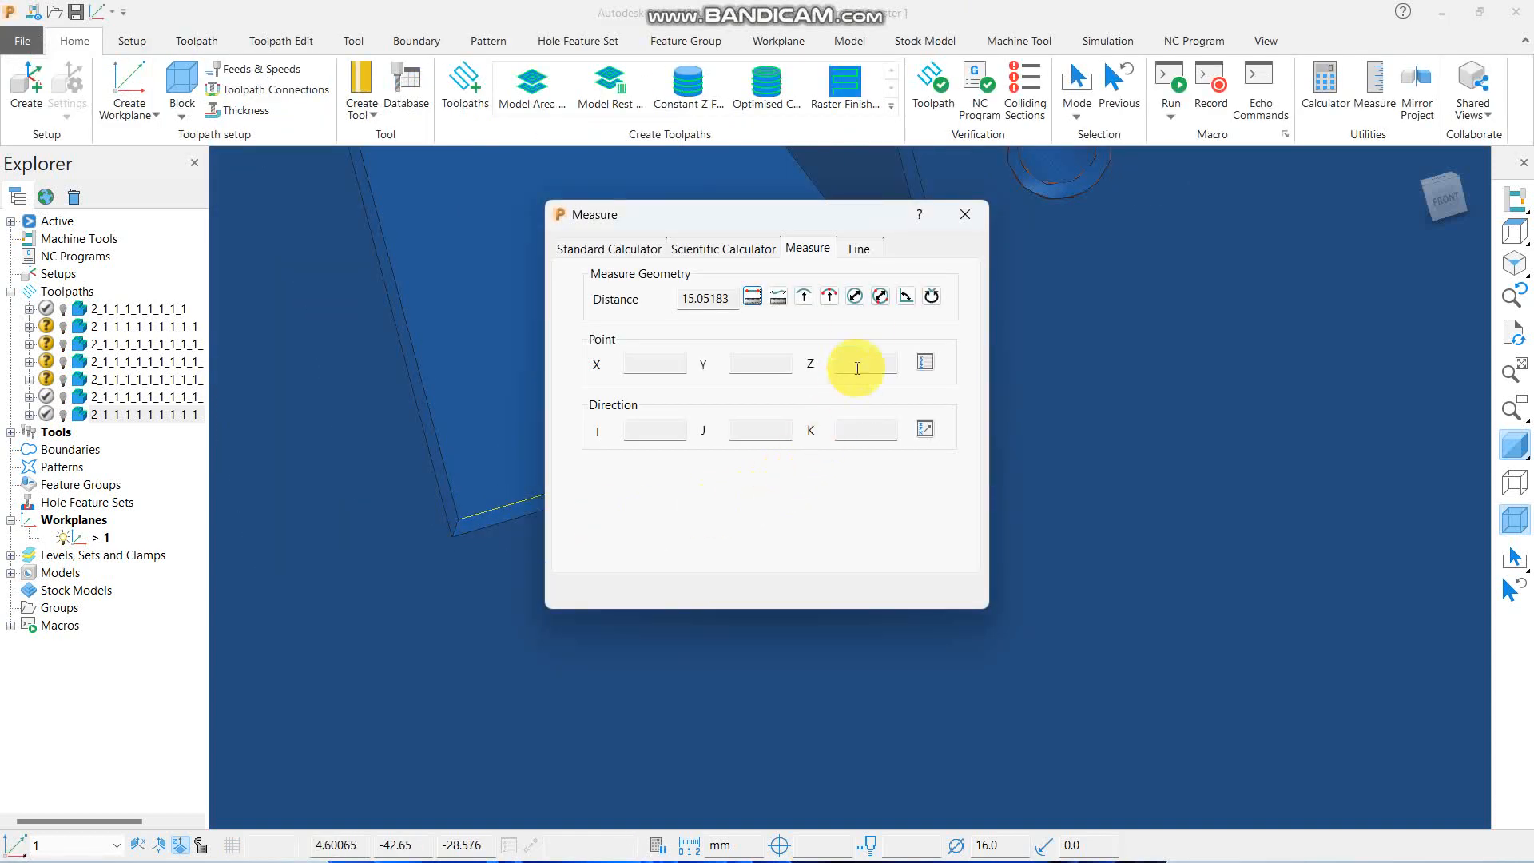
pyautogui.click(963, 214)
pyautogui.scroll(-6, 781, 540)
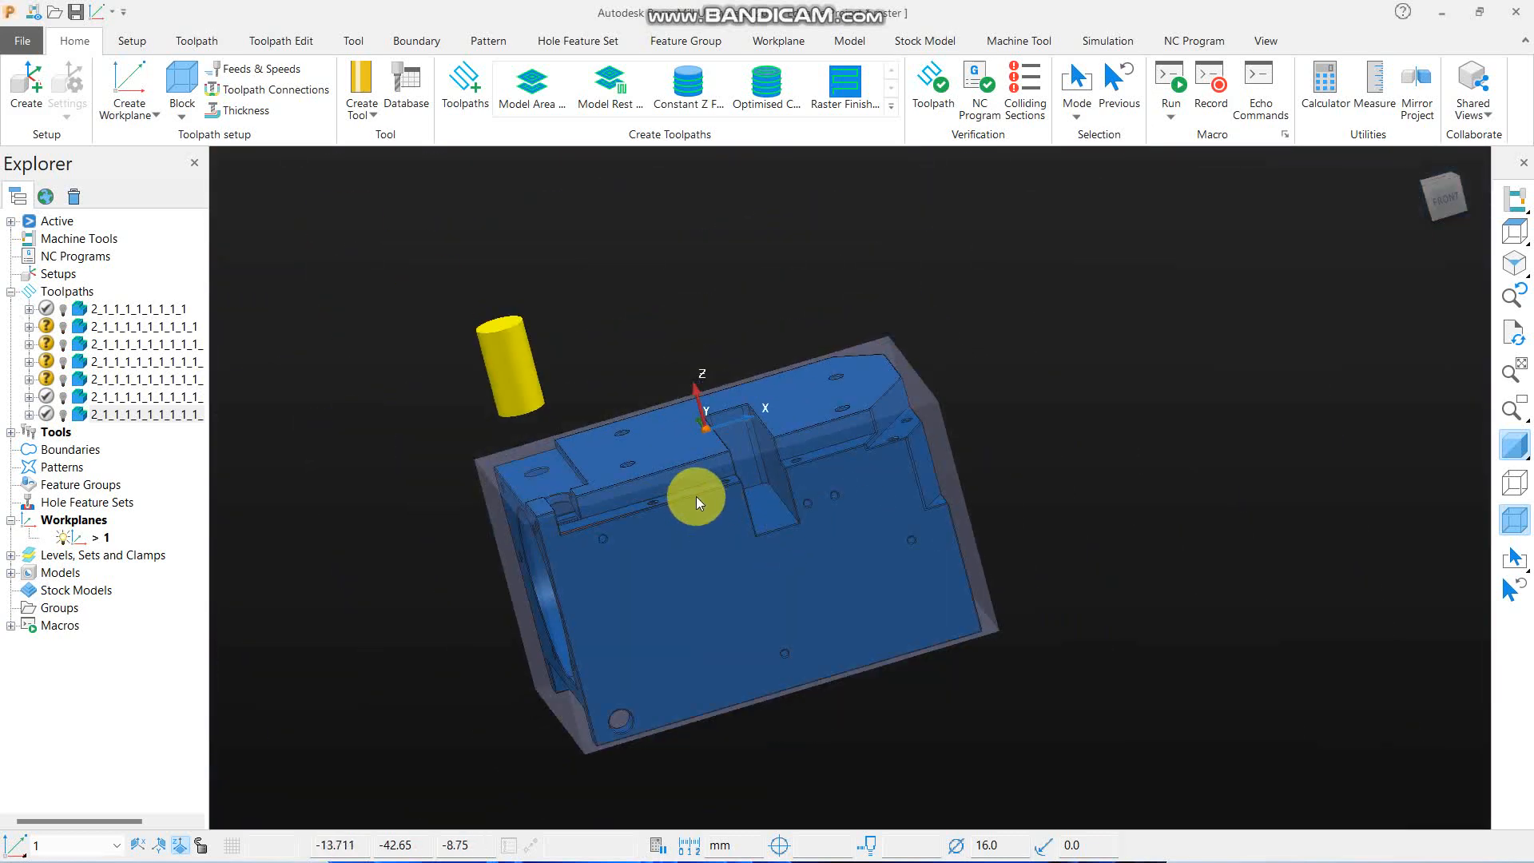
# - Reactivate the 16 mm raster flat toolpath and create a copy of it
pyautogui.click(80, 413)
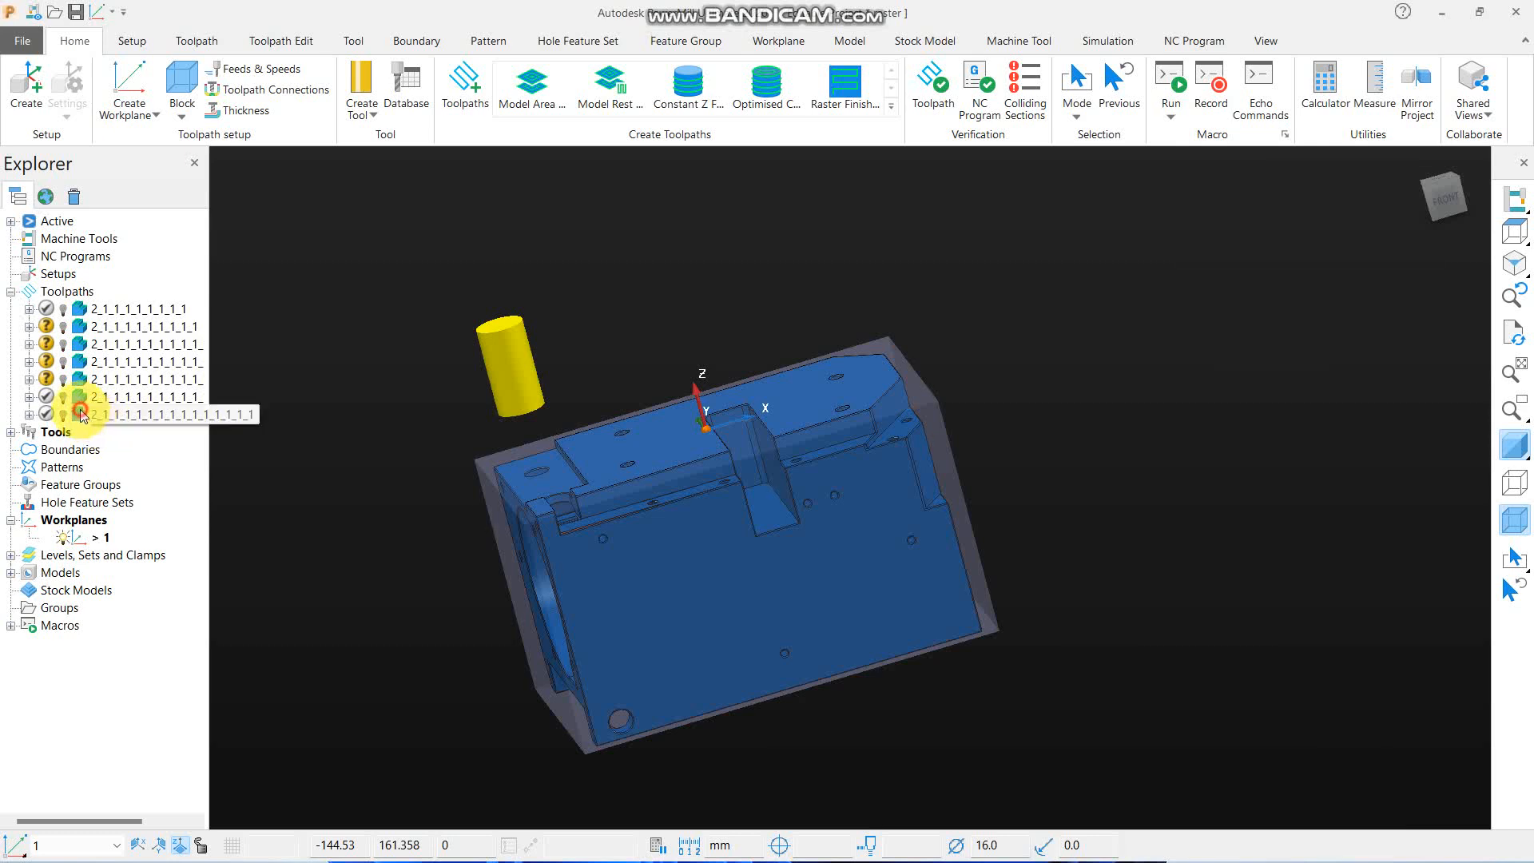
pyautogui.moveTo(449, 452)
pyautogui.mouseDown(button='middle')
pyautogui.moveTo(665, 524)
pyautogui.moveTo(561, 429)
pyautogui.mouseUp(button='middle')
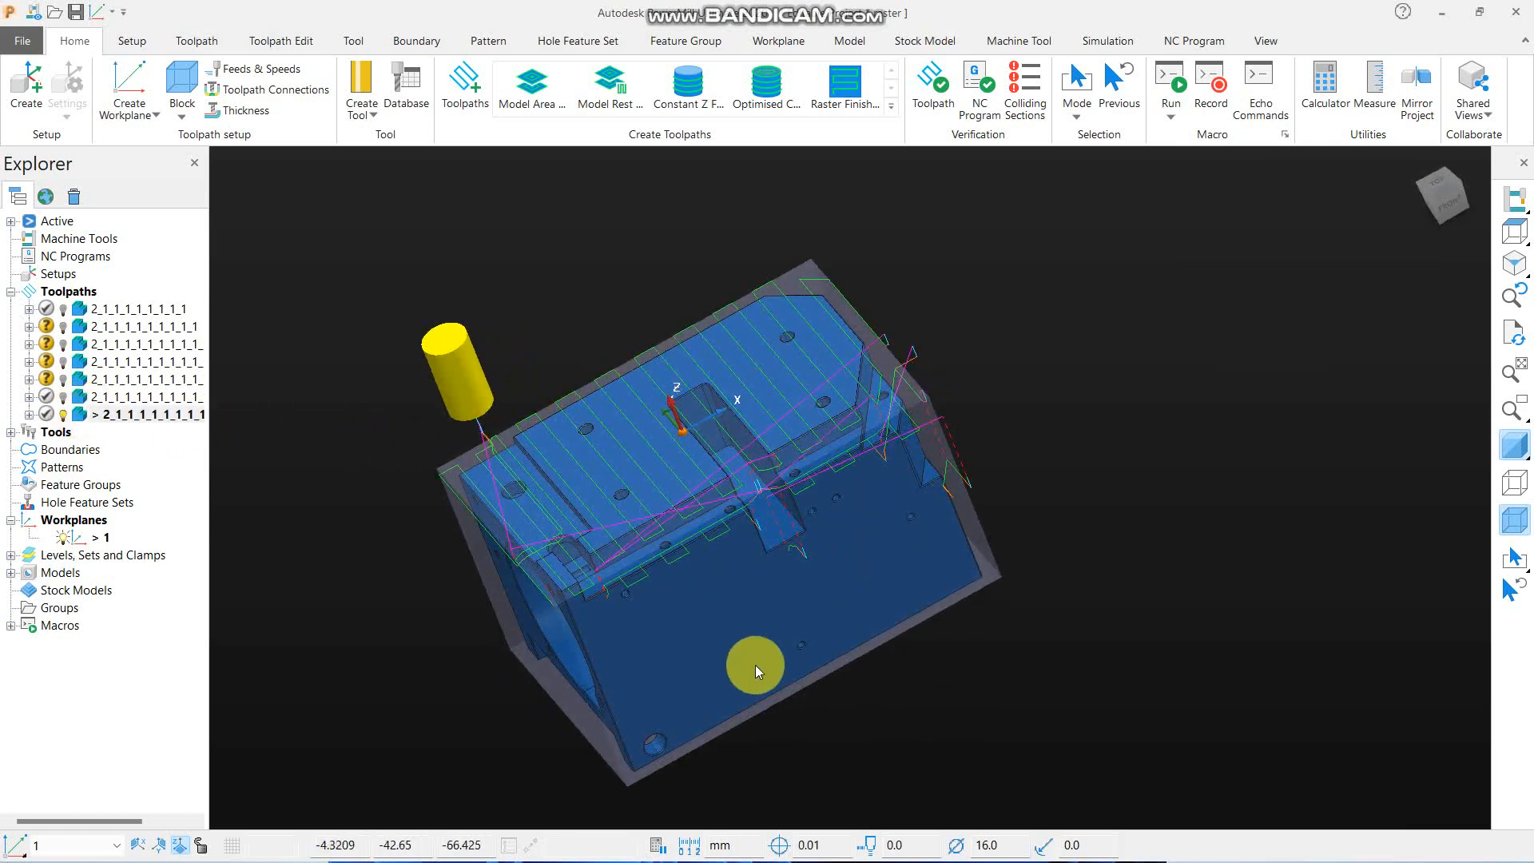
pyautogui.moveTo(755, 665); pyautogui.dragTo(783, 501, button='middle')
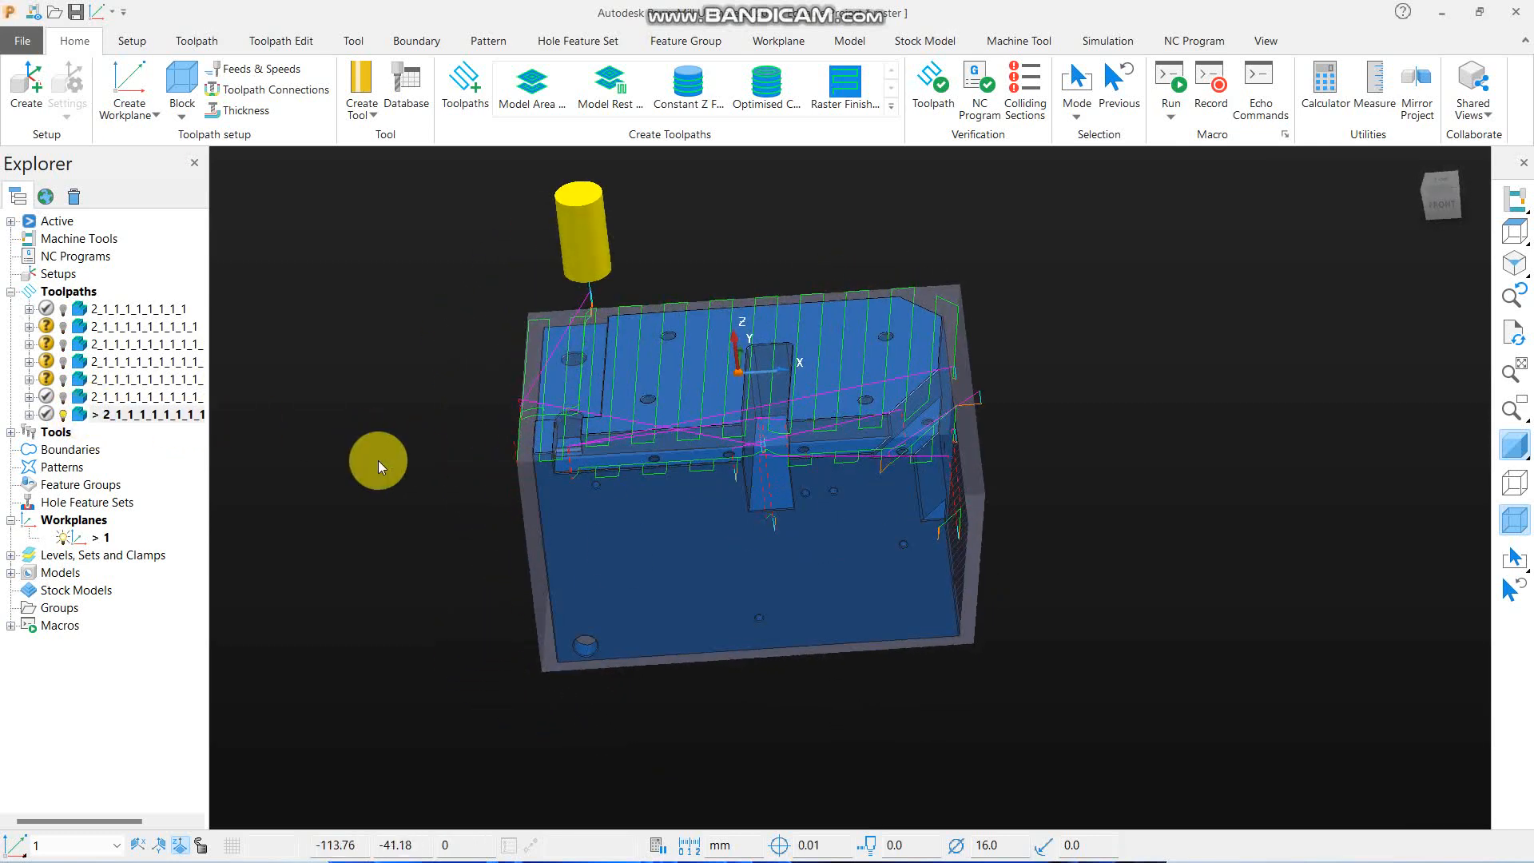
pyautogui.rightClick(151, 415)
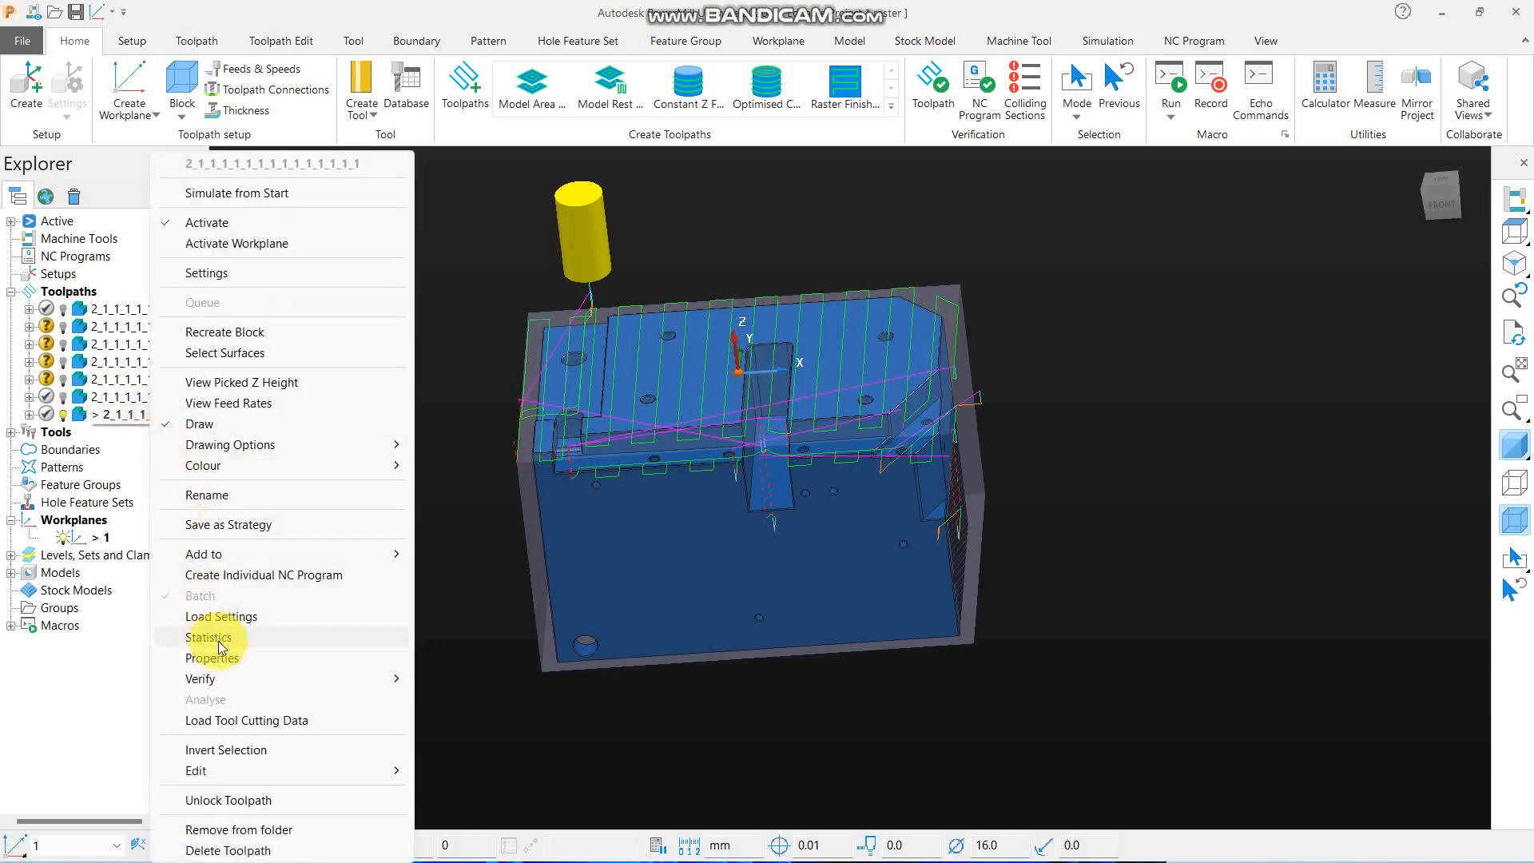
pyautogui.moveTo(356, 769)
pyautogui.click(468, 713)
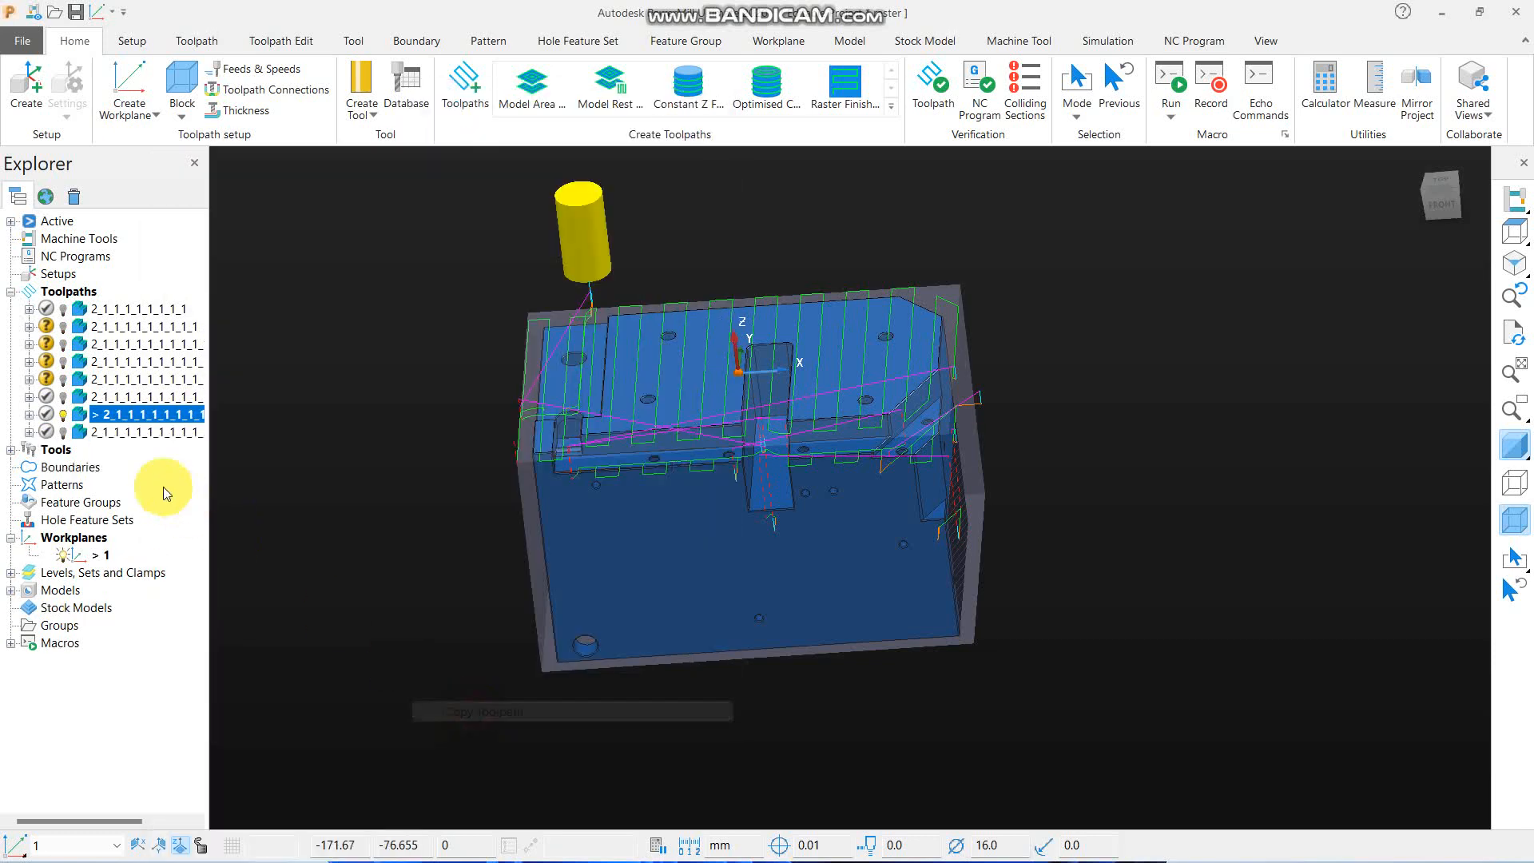
# - Open the new copy's settings and create a further, editable toolpath from it
pyautogui.rightClick(75, 432)
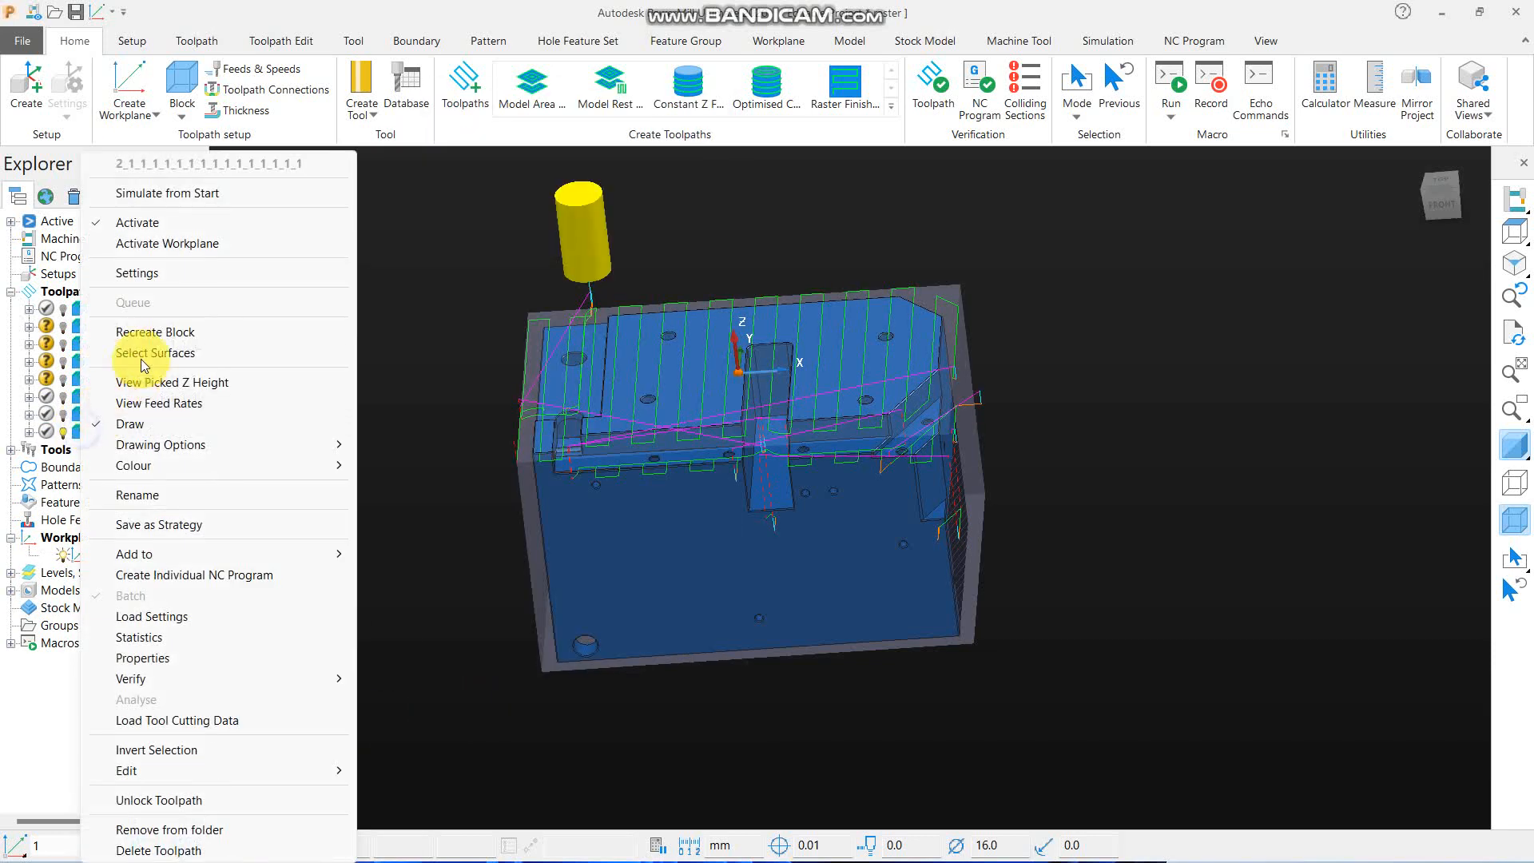
pyautogui.click(157, 274)
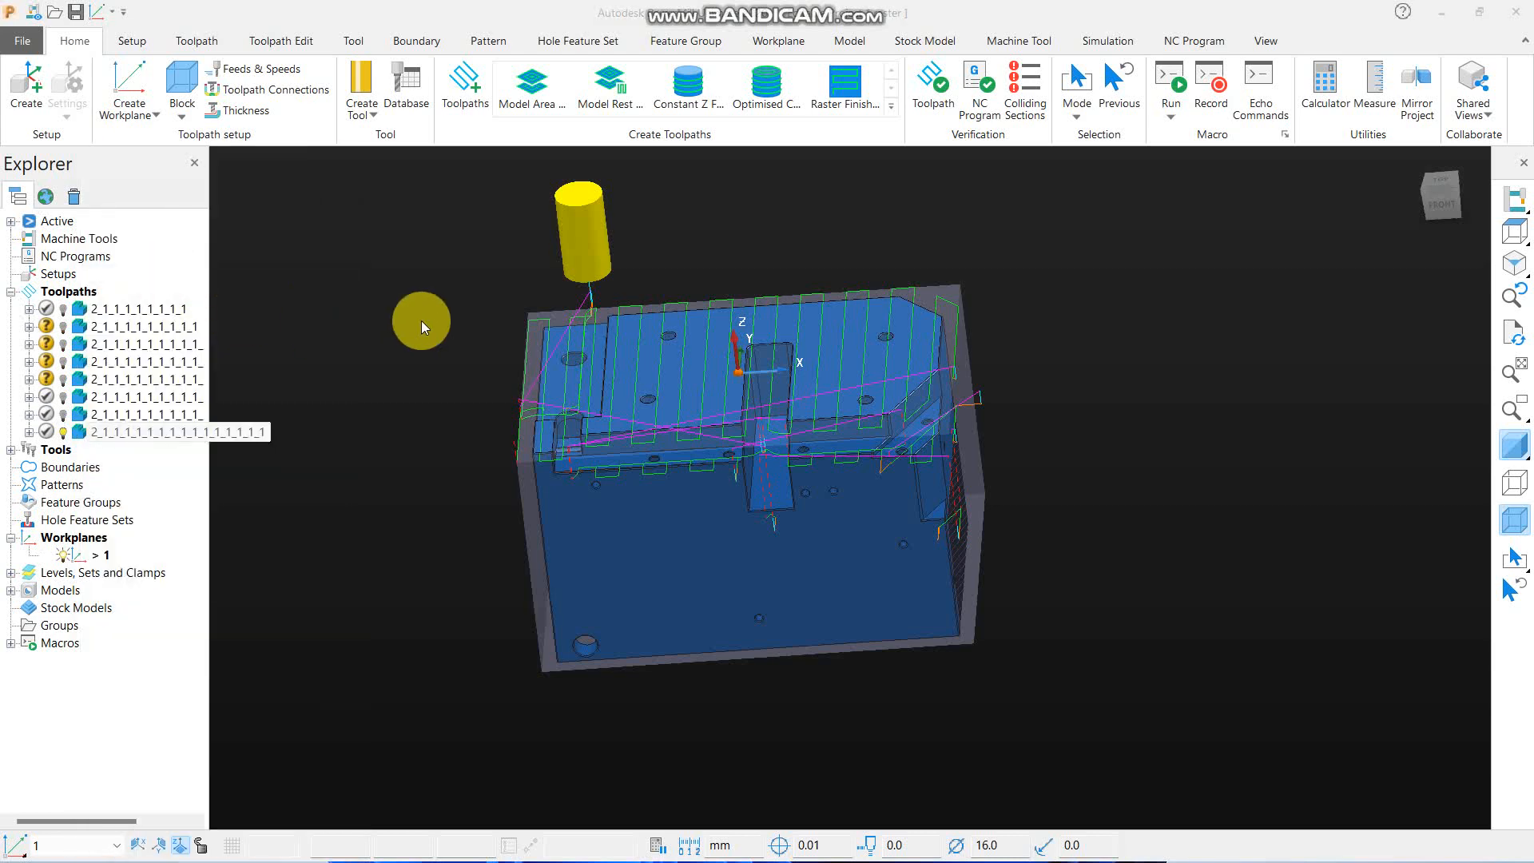
pyautogui.click(116, 73)
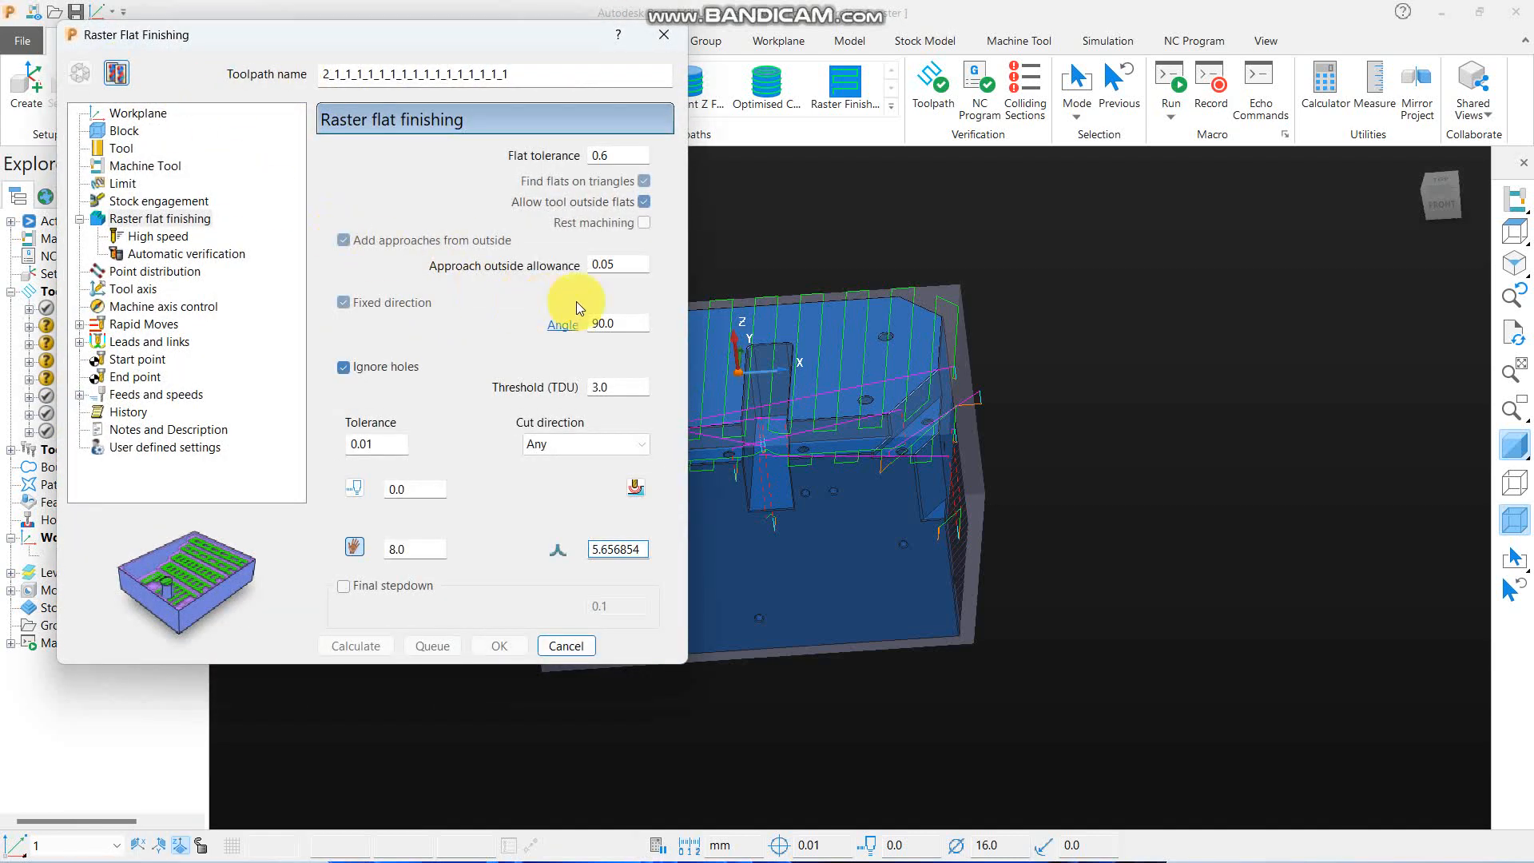
# - Create a new end mill with a diameter of 8 for the editable toolpath
pyautogui.click(120, 148)
pyautogui.click(414, 160)
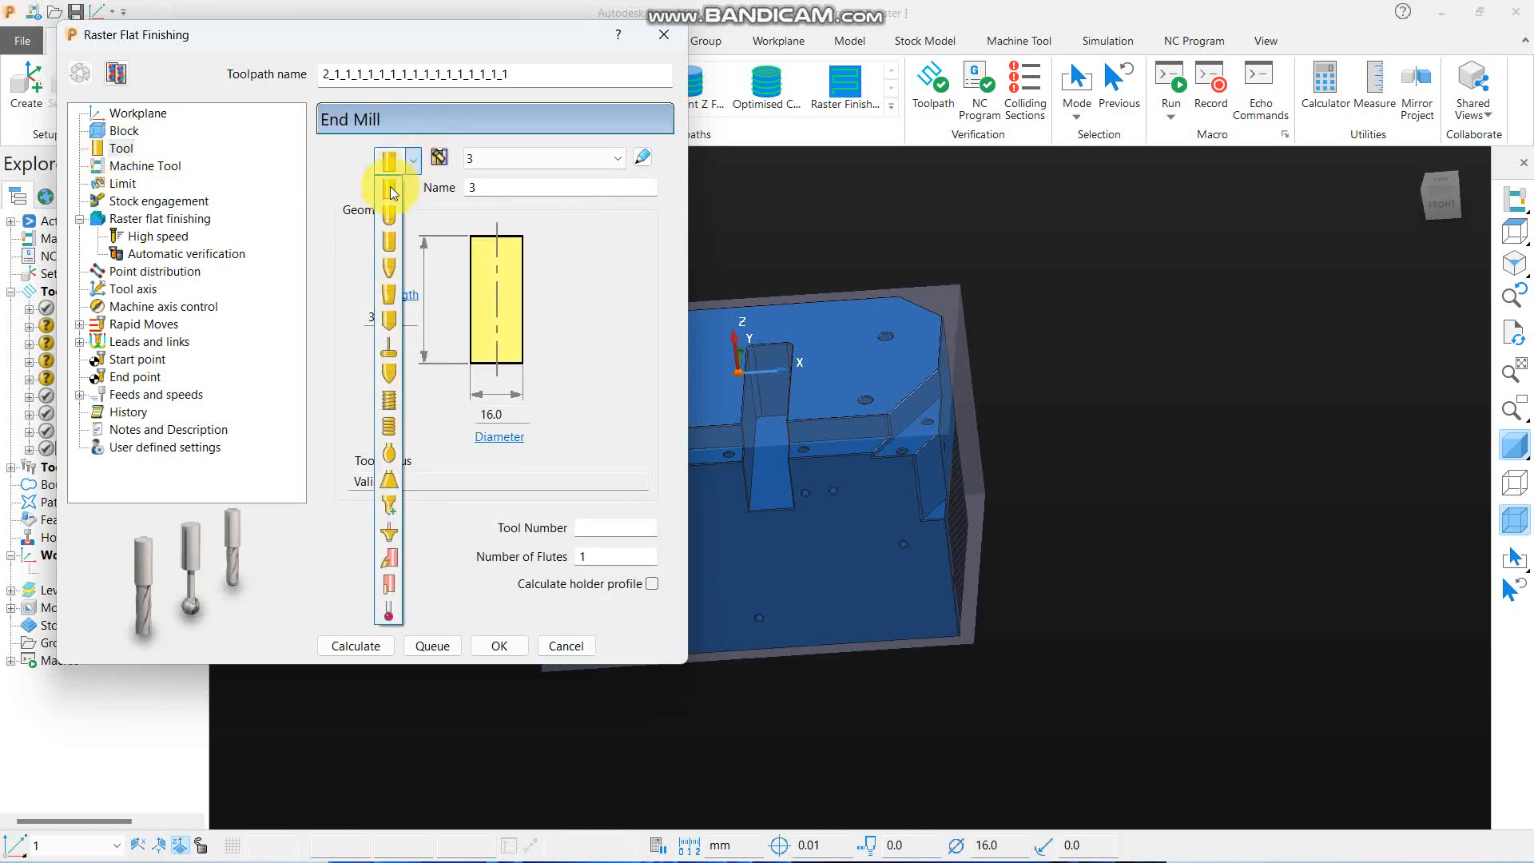
pyautogui.click(390, 189)
pyautogui.click(505, 414)
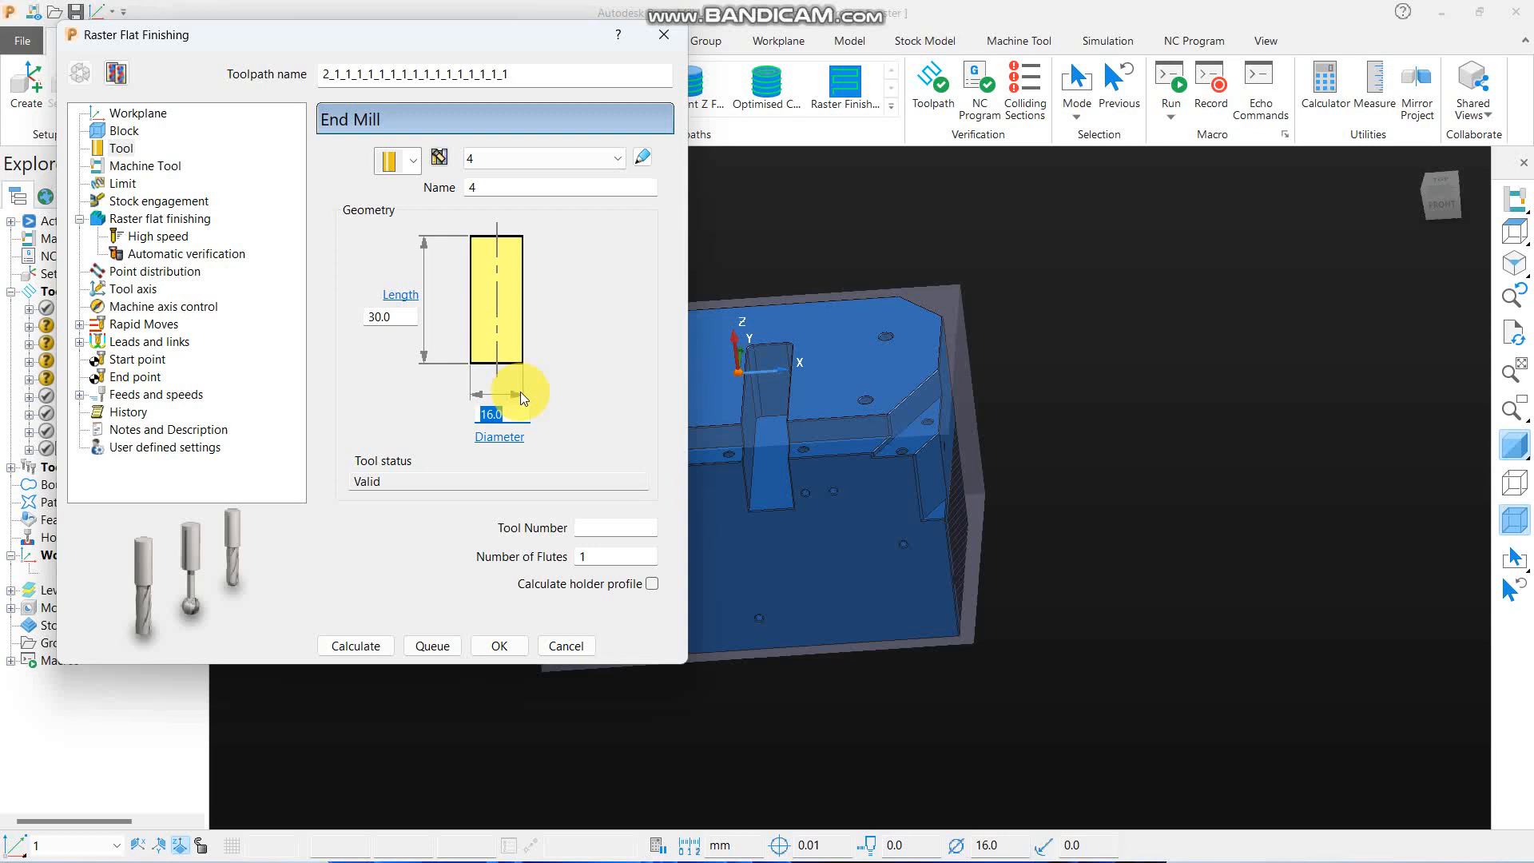
pyautogui.click(160, 219)
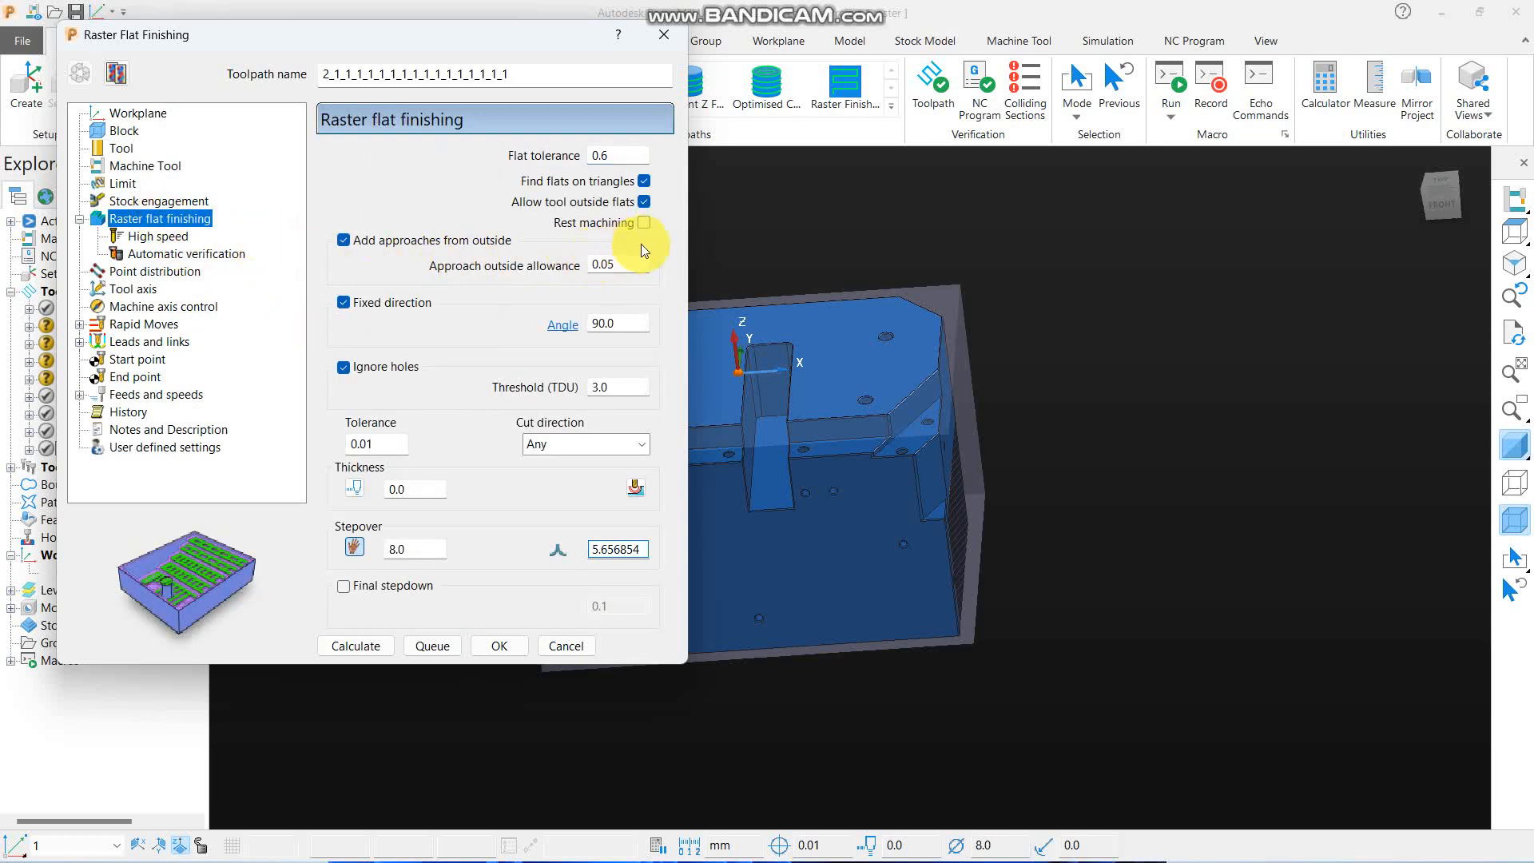
# - Rename the calculated 16 mm toolpath just above the active one as A
pyautogui.moveTo(517, 30); pyautogui.dragTo(583, 27)
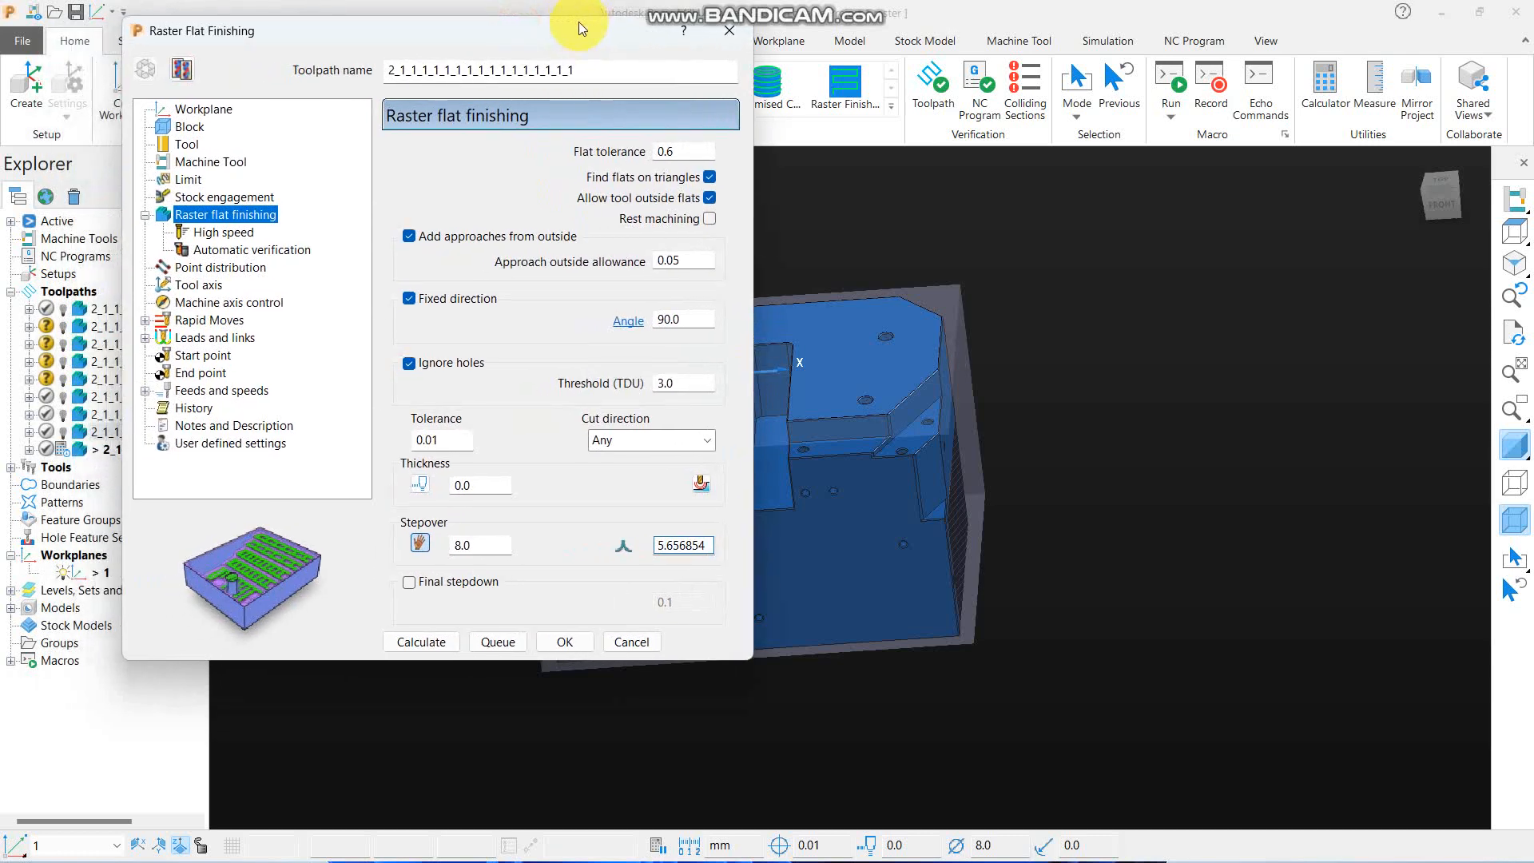
pyautogui.doubleClick(102, 431)
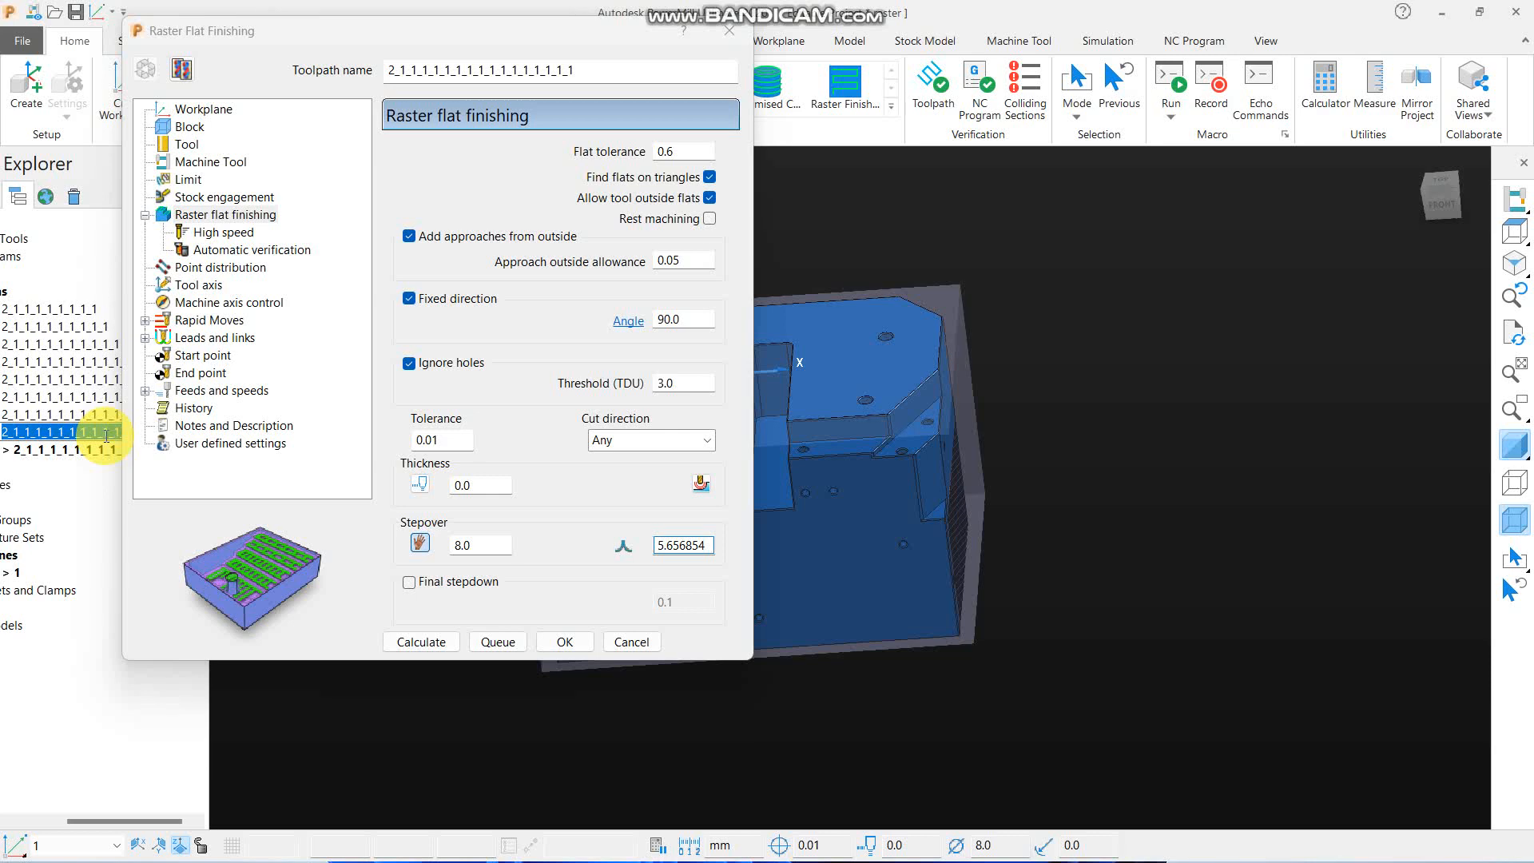
pyautogui.write('A')
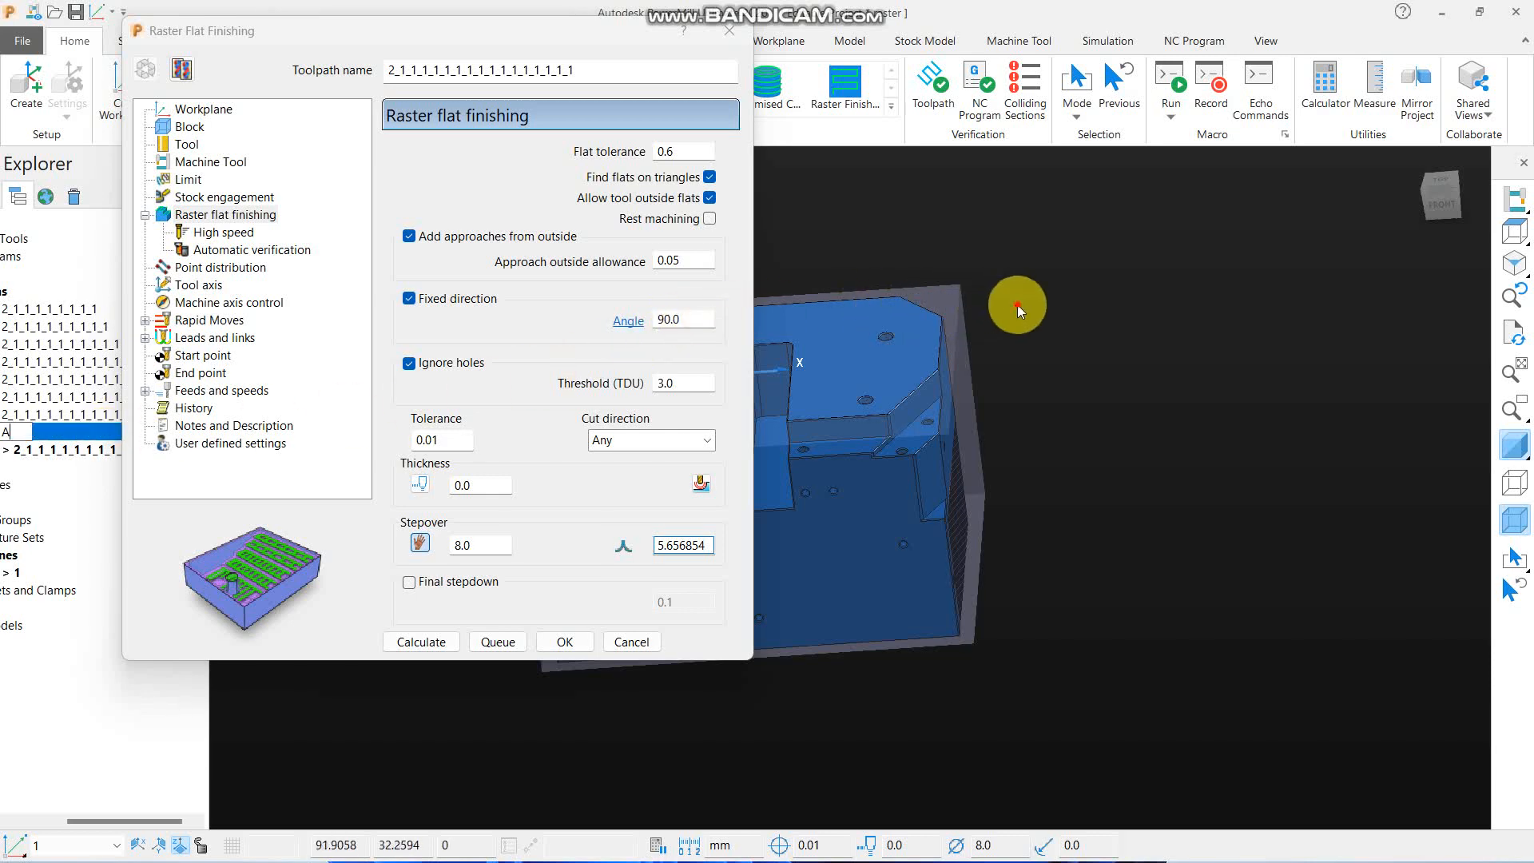
pyautogui.press('Return')
# - Enable rest machining for the 8 mm toolpath and set its stepover to 4
pyautogui.click(709, 219)
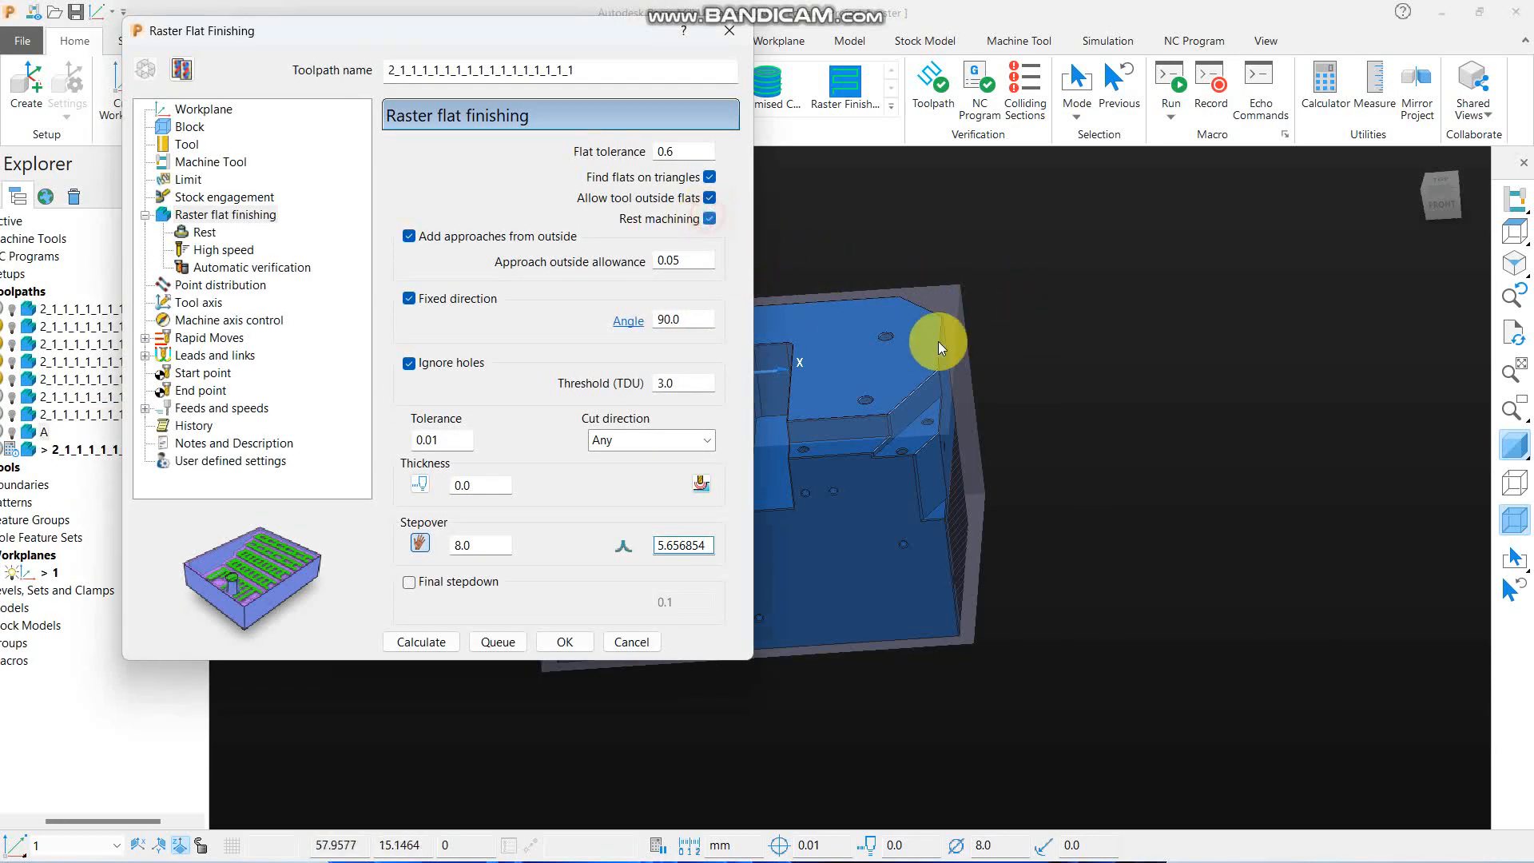
pyautogui.scroll(-2, 882, 478)
pyautogui.doubleClick(490, 548)
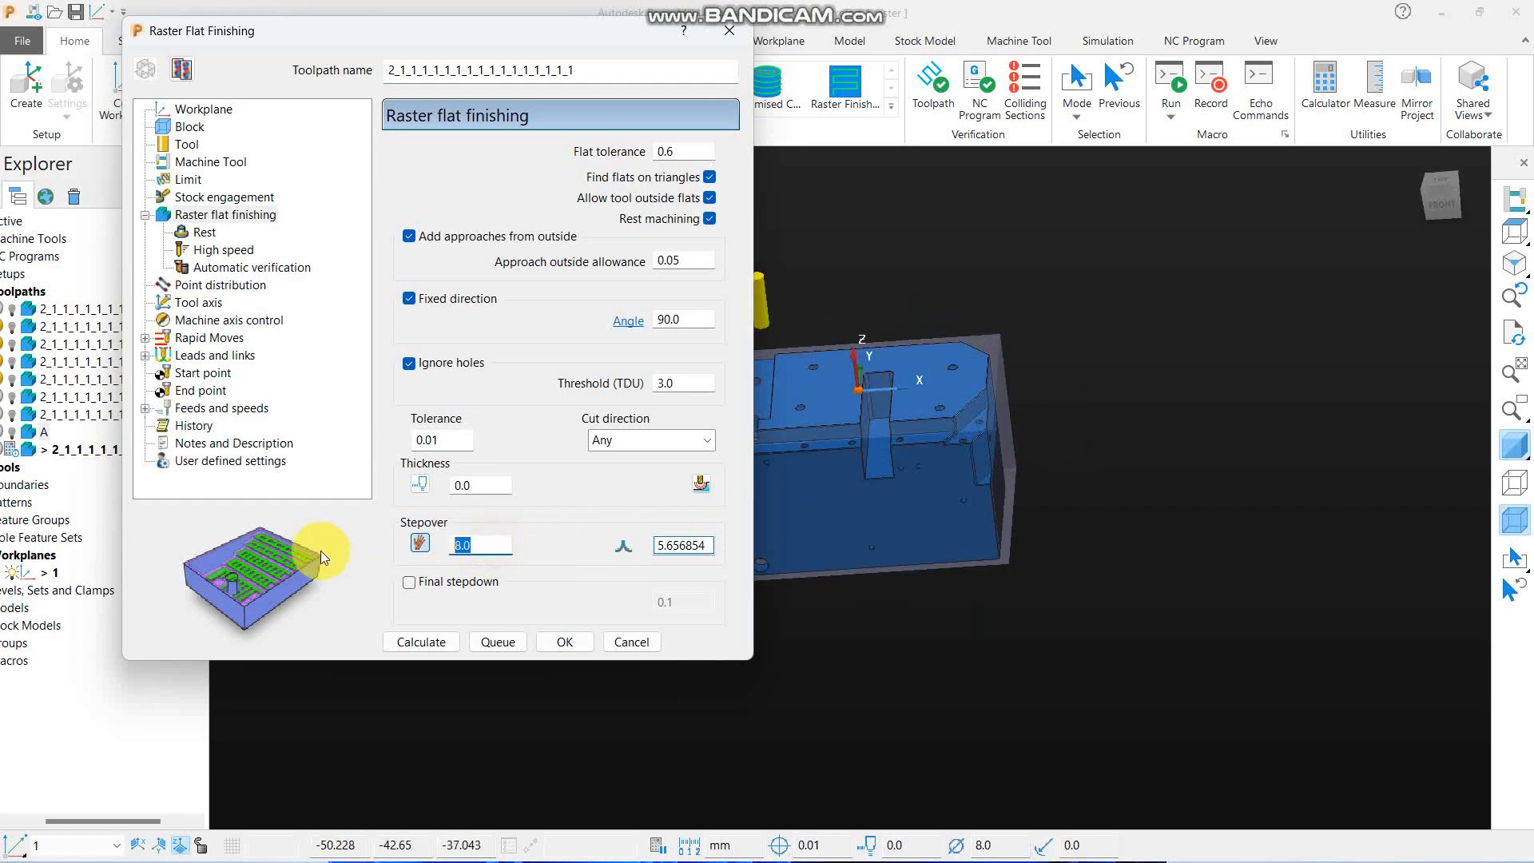
pyautogui.write('4')
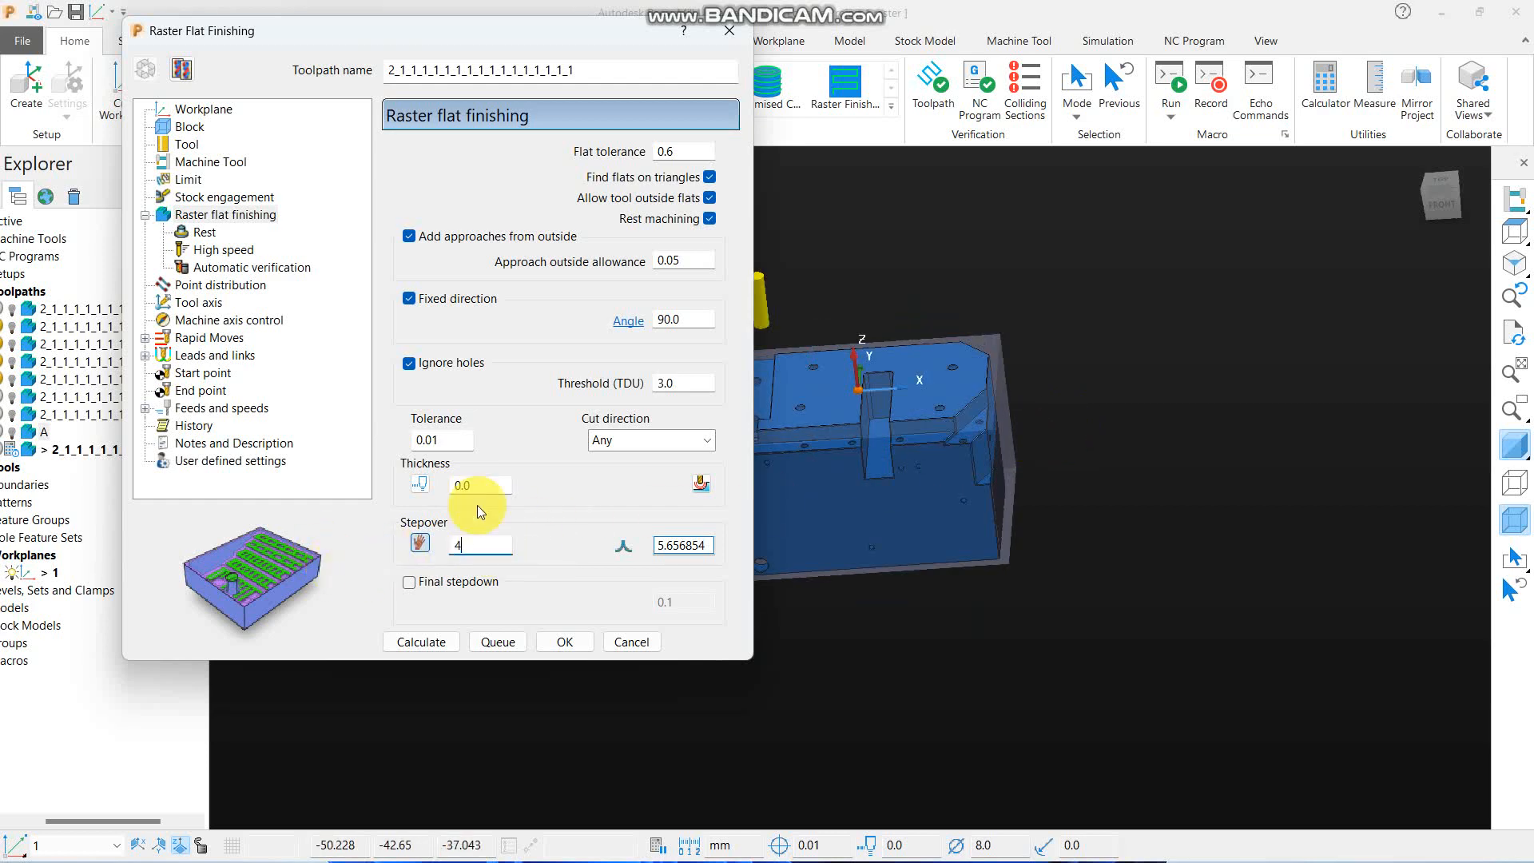
pyautogui.click(983, 307)
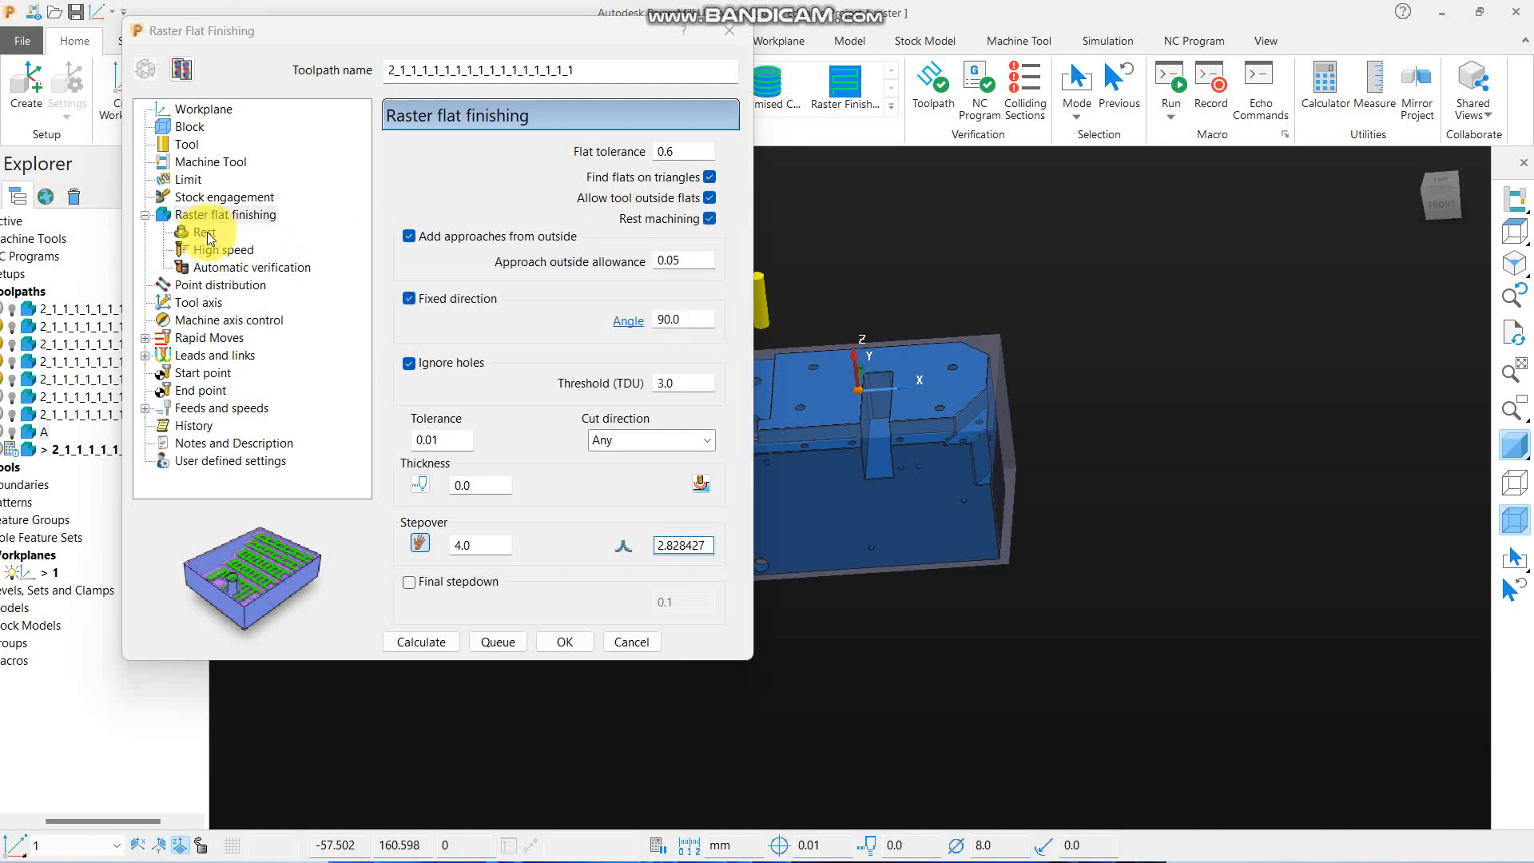
pyautogui.click(710, 219)
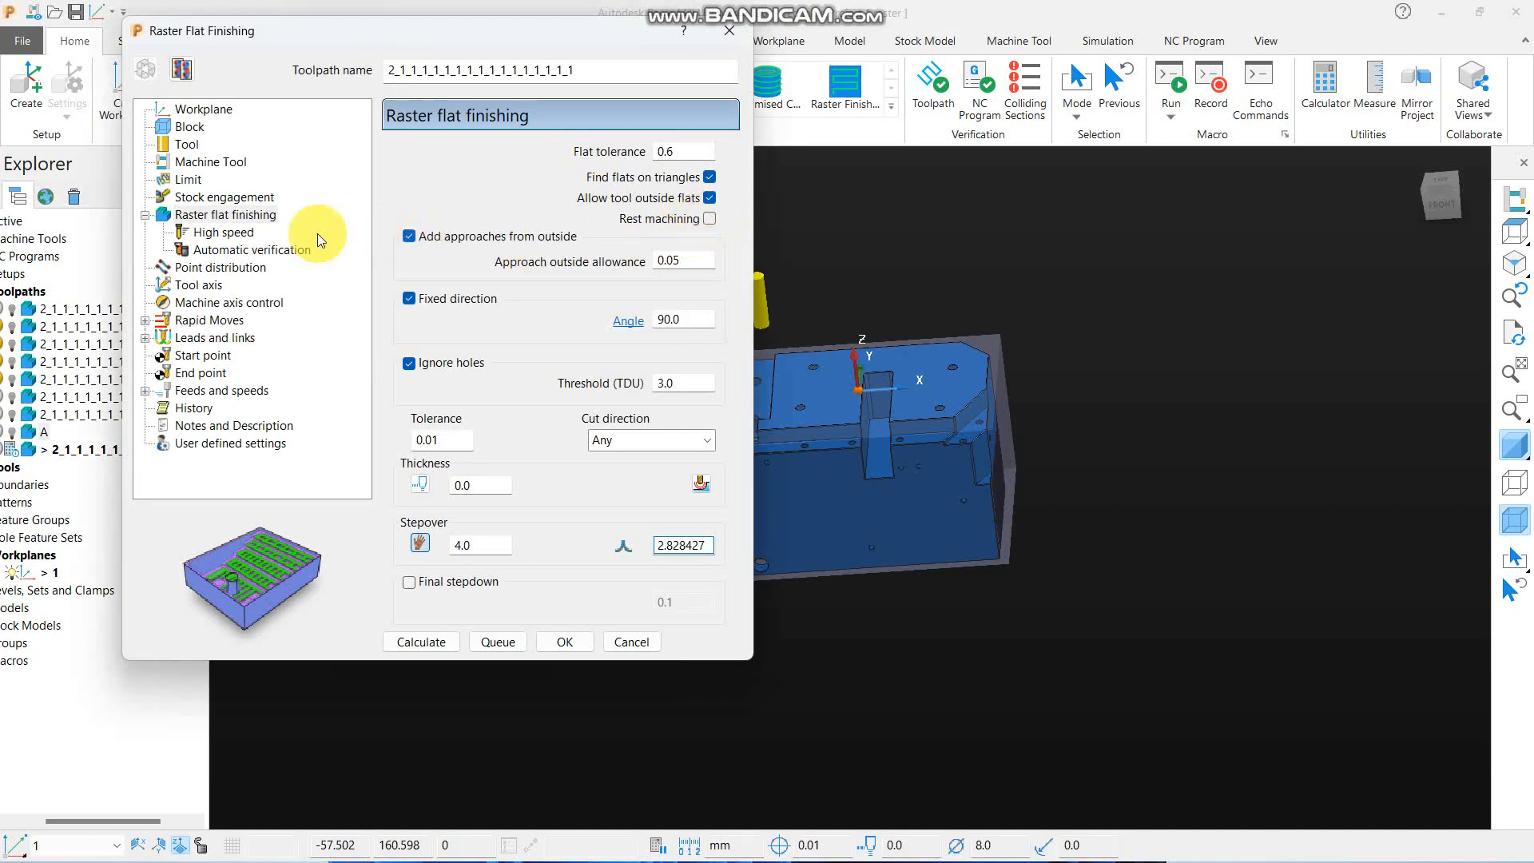
pyautogui.click(710, 219)
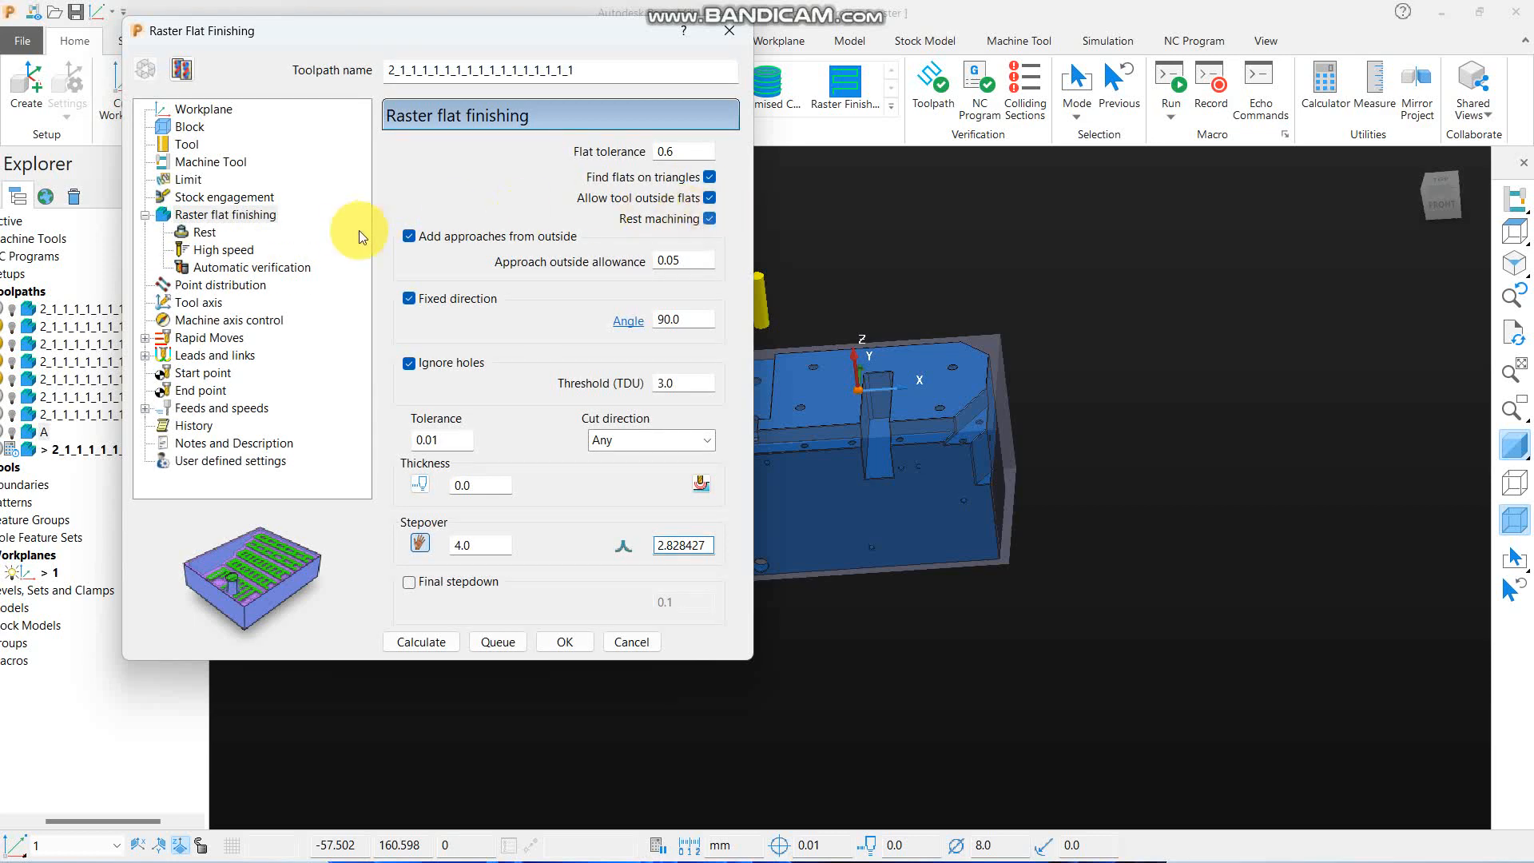
# - Set toolpath A as the rest machining reference, calculate the 8 mm toolpath, and close its settings
pyautogui.click(210, 233)
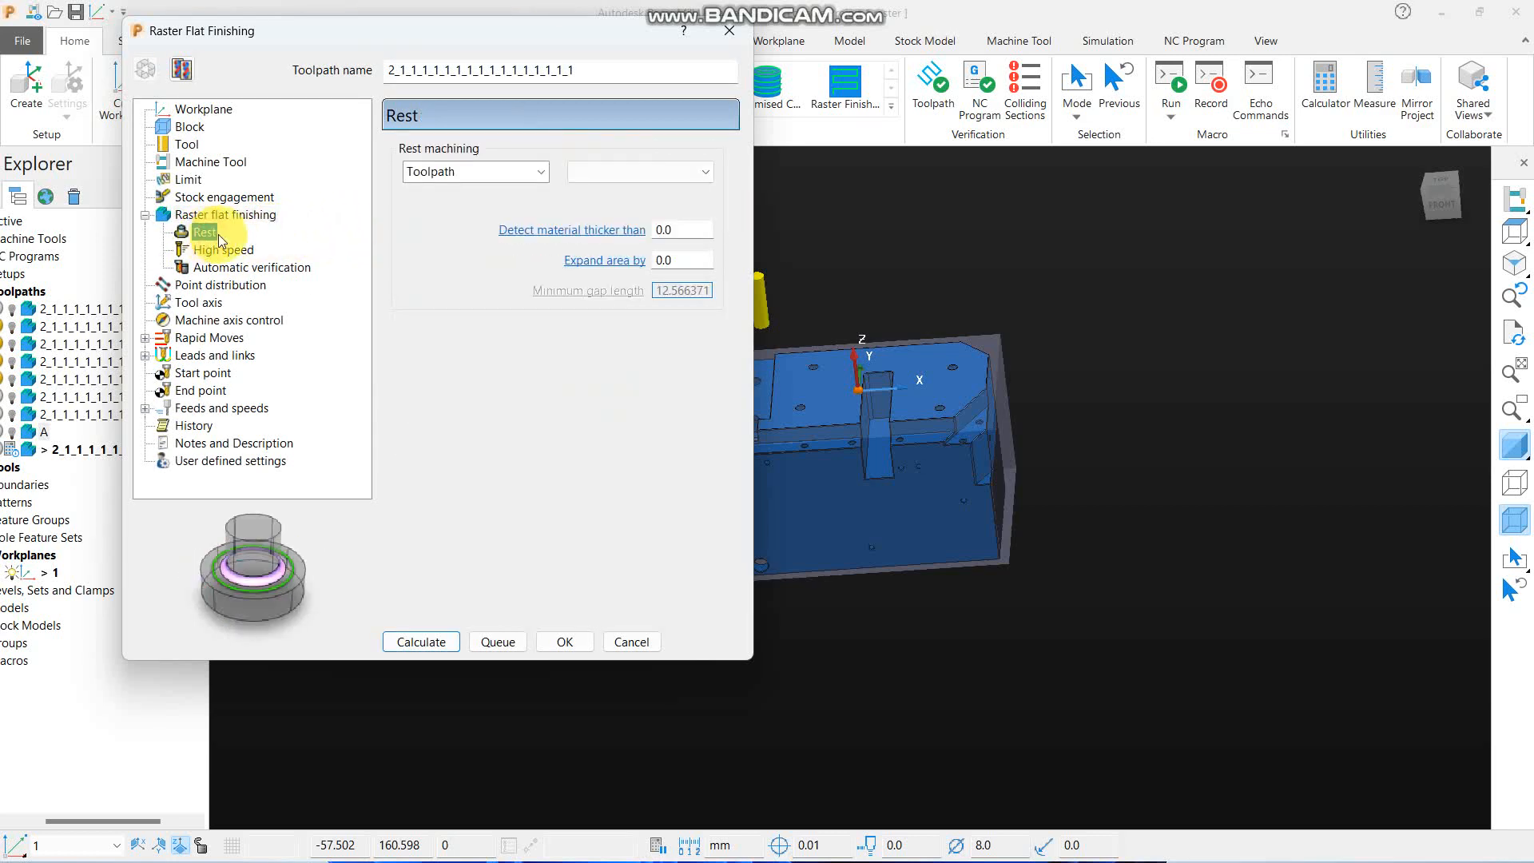
pyautogui.click(655, 174)
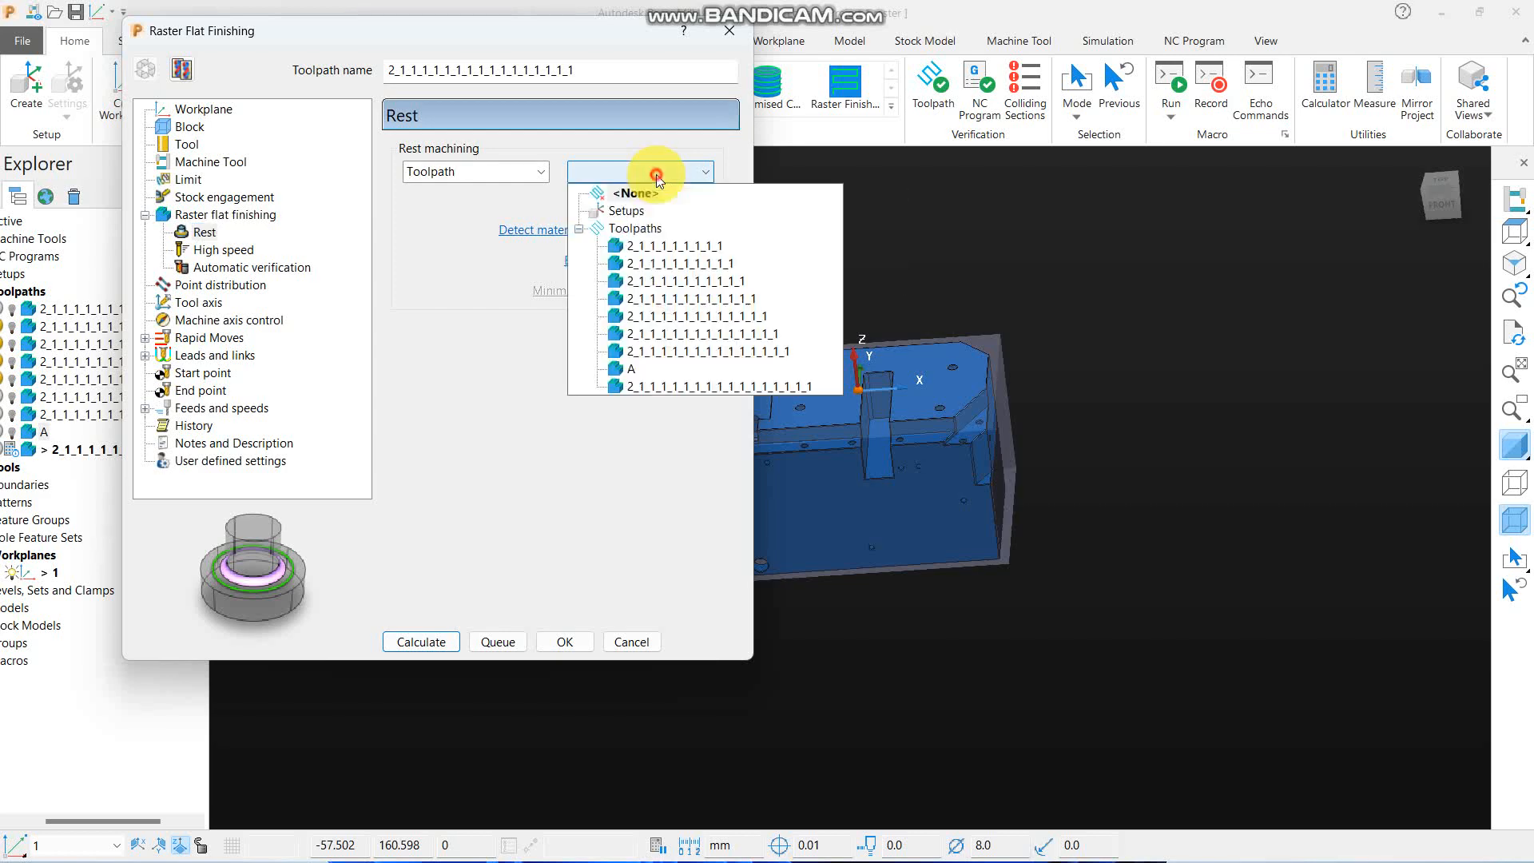
pyautogui.click(631, 370)
pyautogui.scroll(-3, 1057, 239)
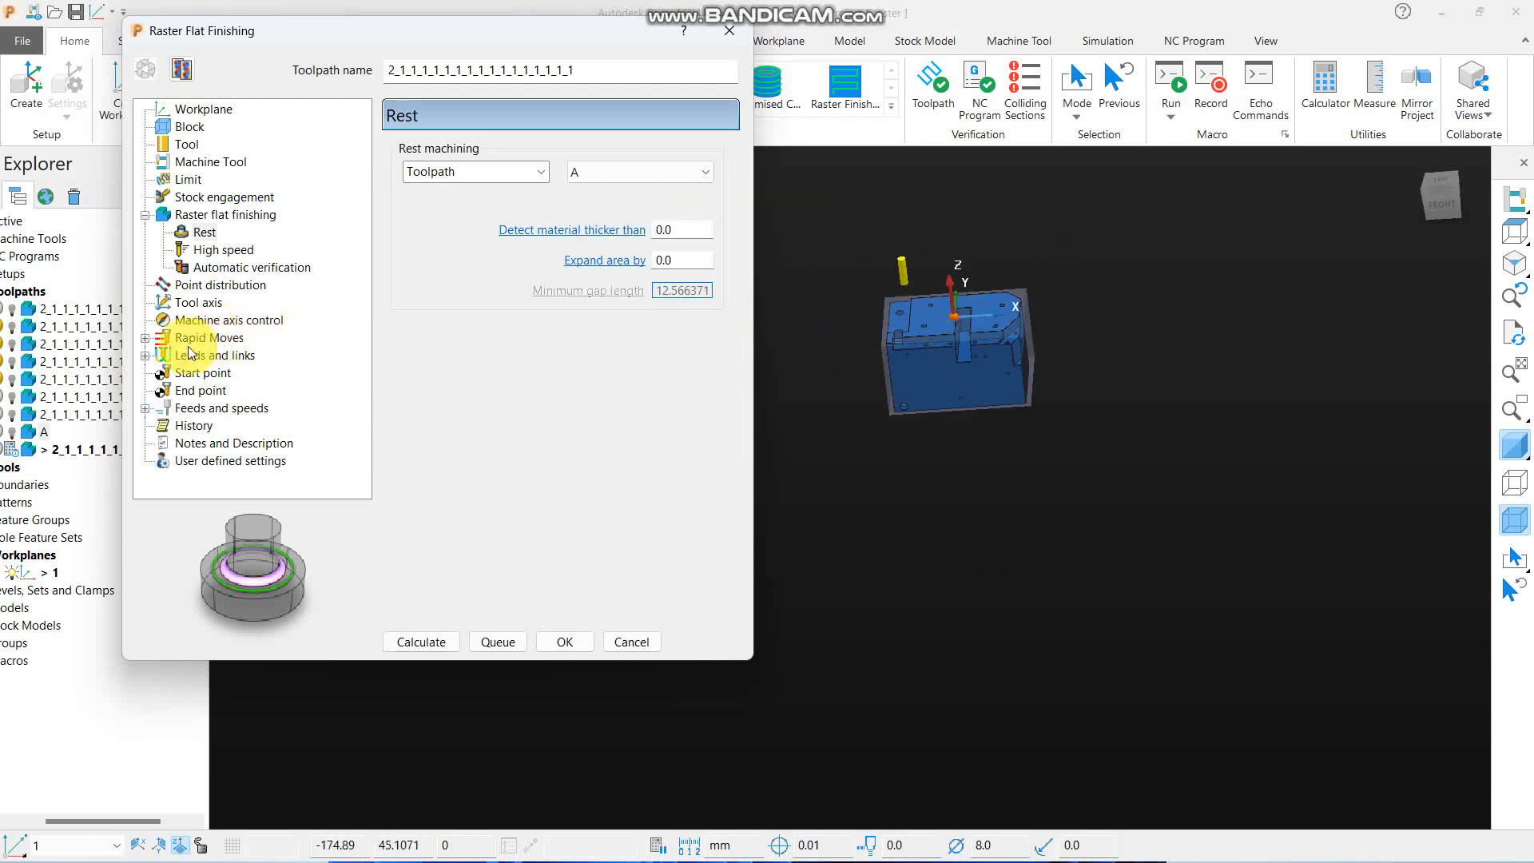
pyautogui.scroll(4, 996, 361)
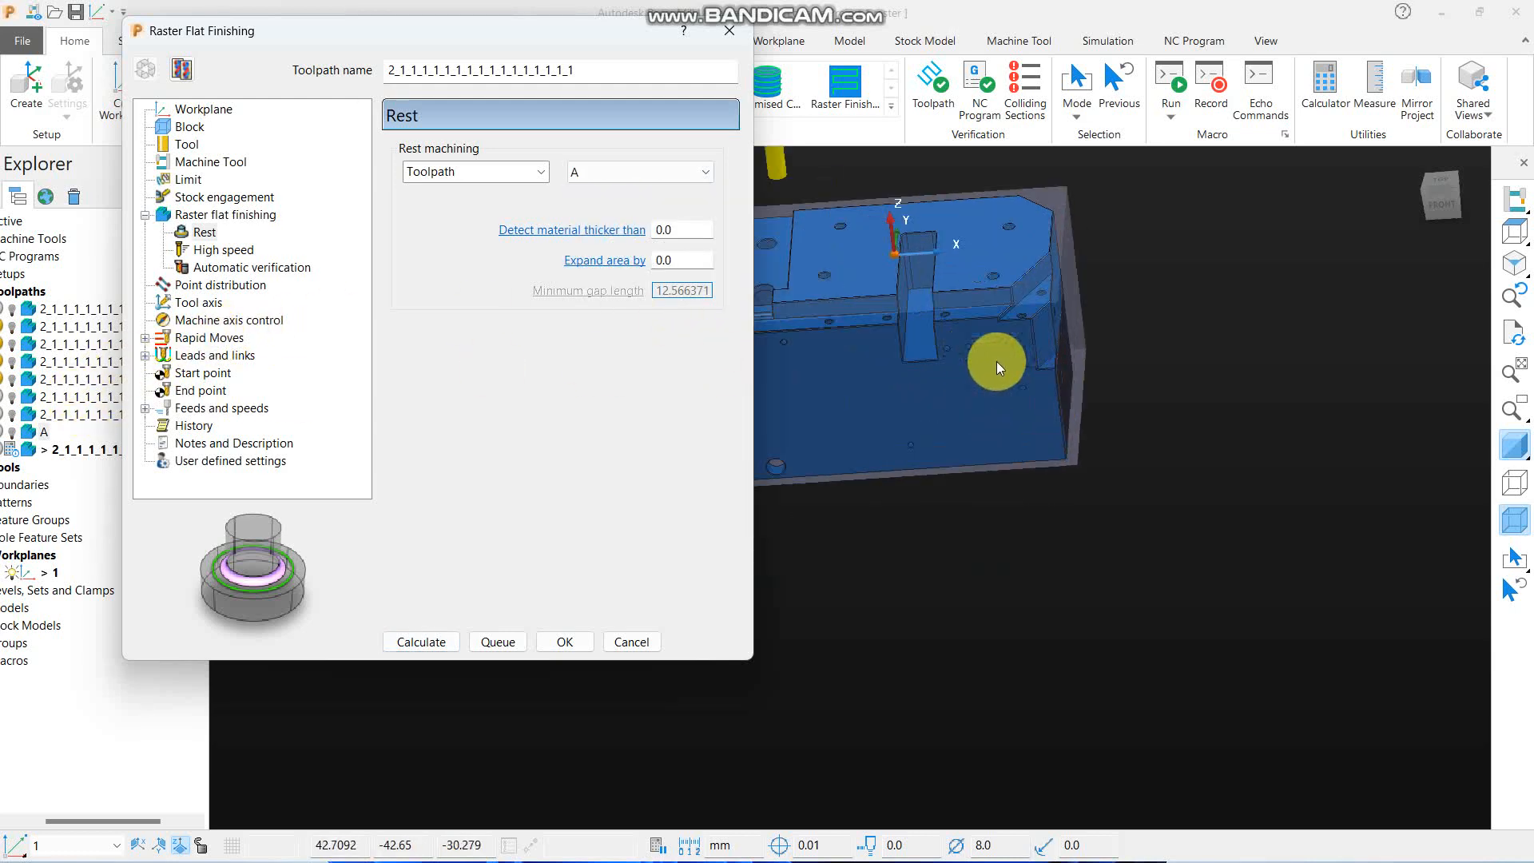
pyautogui.moveTo(919, 380); pyautogui.dragTo(1023, 376, button='middle')
pyautogui.scroll(-3, 1023, 376)
pyautogui.scroll(3, 962, 330)
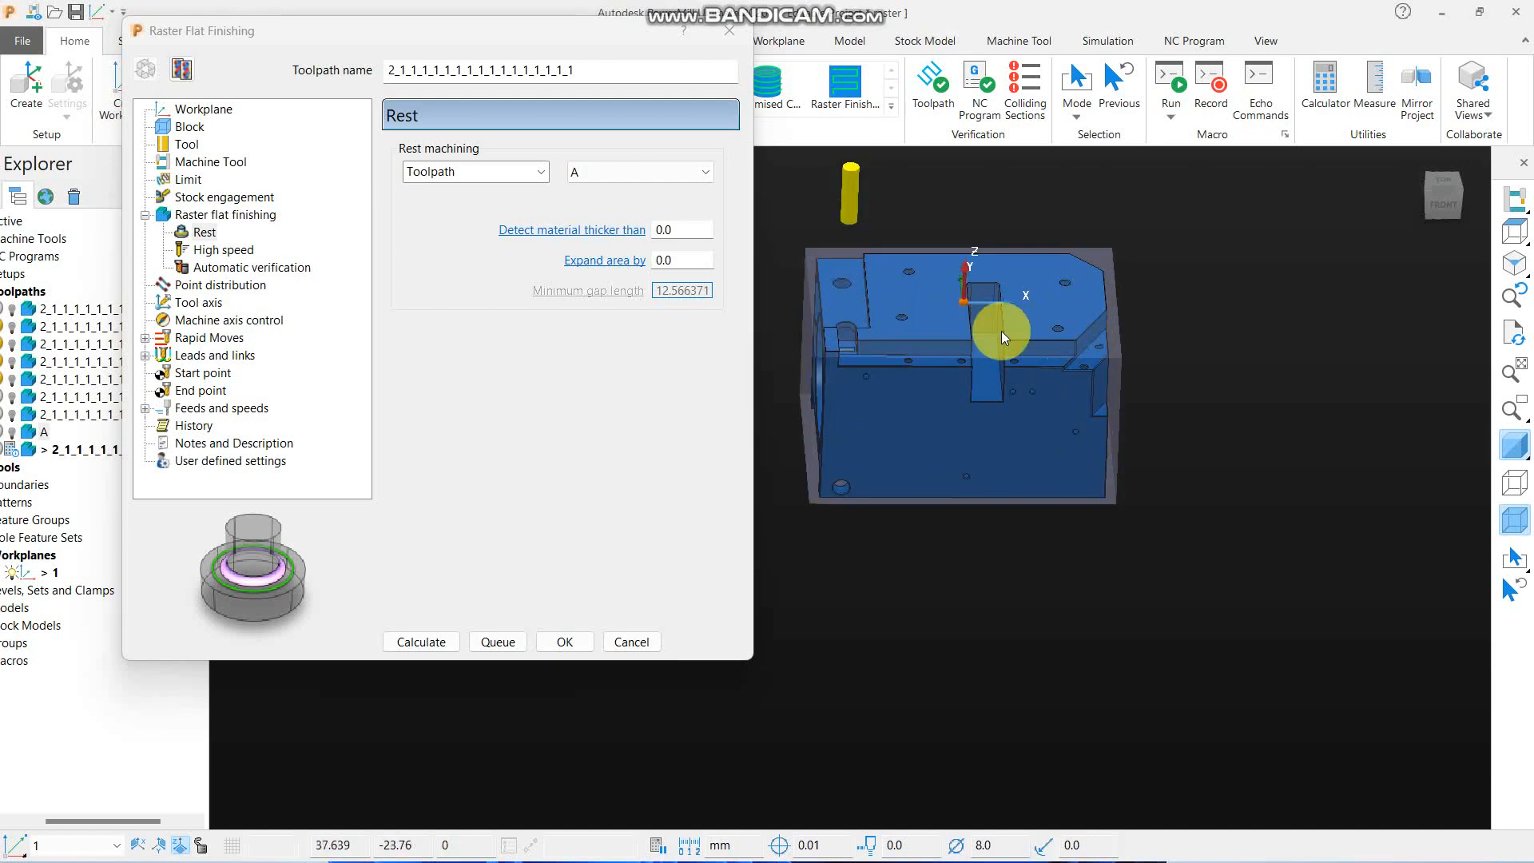
pyautogui.click(419, 641)
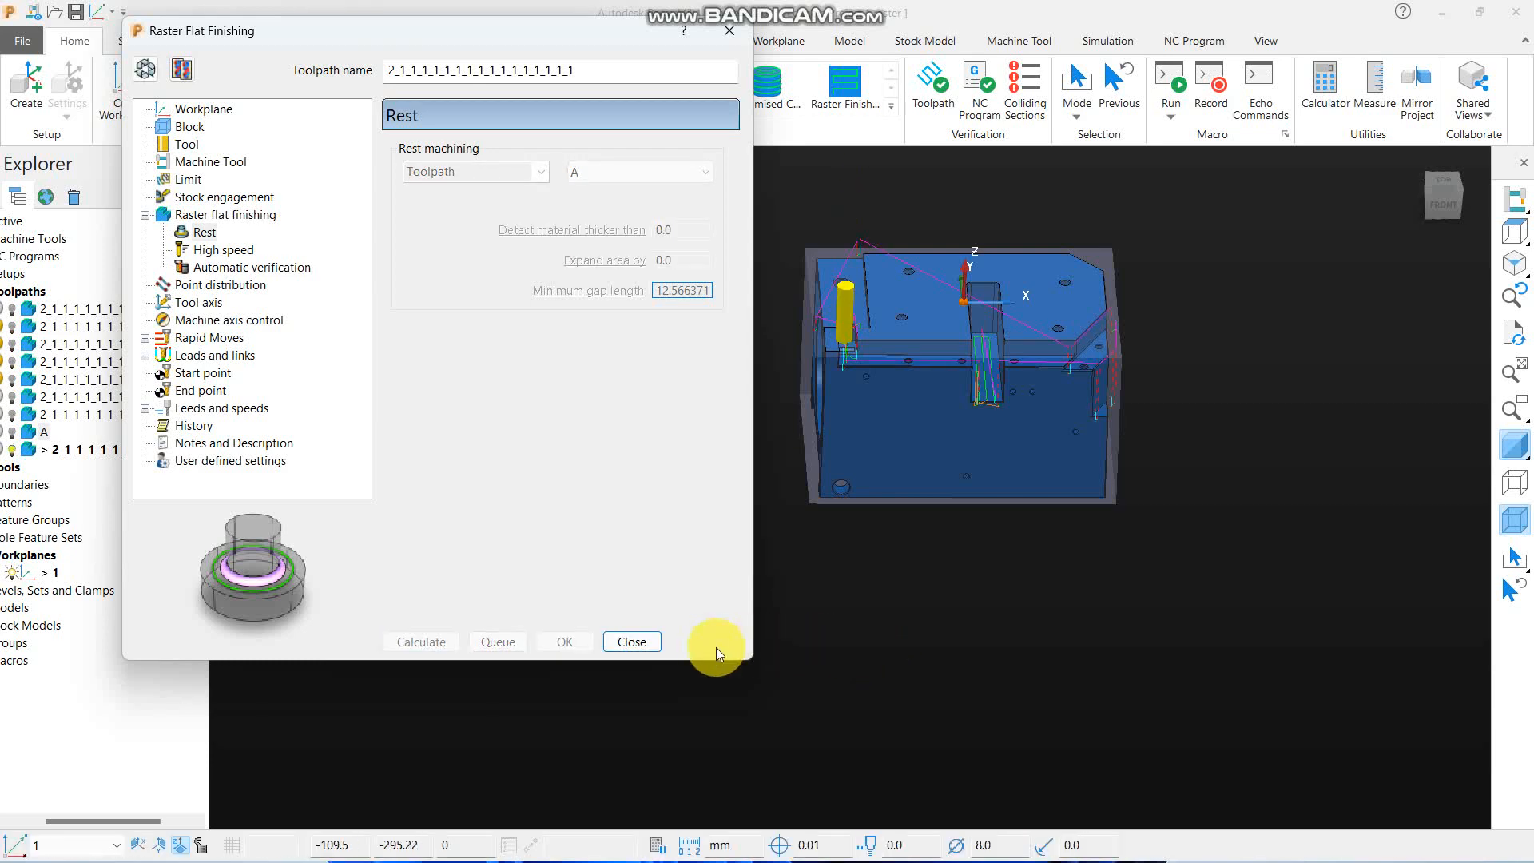
pyautogui.click(625, 641)
# - Examine the 8 mm rest machining passes around the part, especially in the narrow open slot on the front side
pyautogui.scroll(1, 951, 597)
pyautogui.moveTo(951, 598); pyautogui.dragTo(1051, 541, button='middle')
pyautogui.scroll(-3, 864, 615)
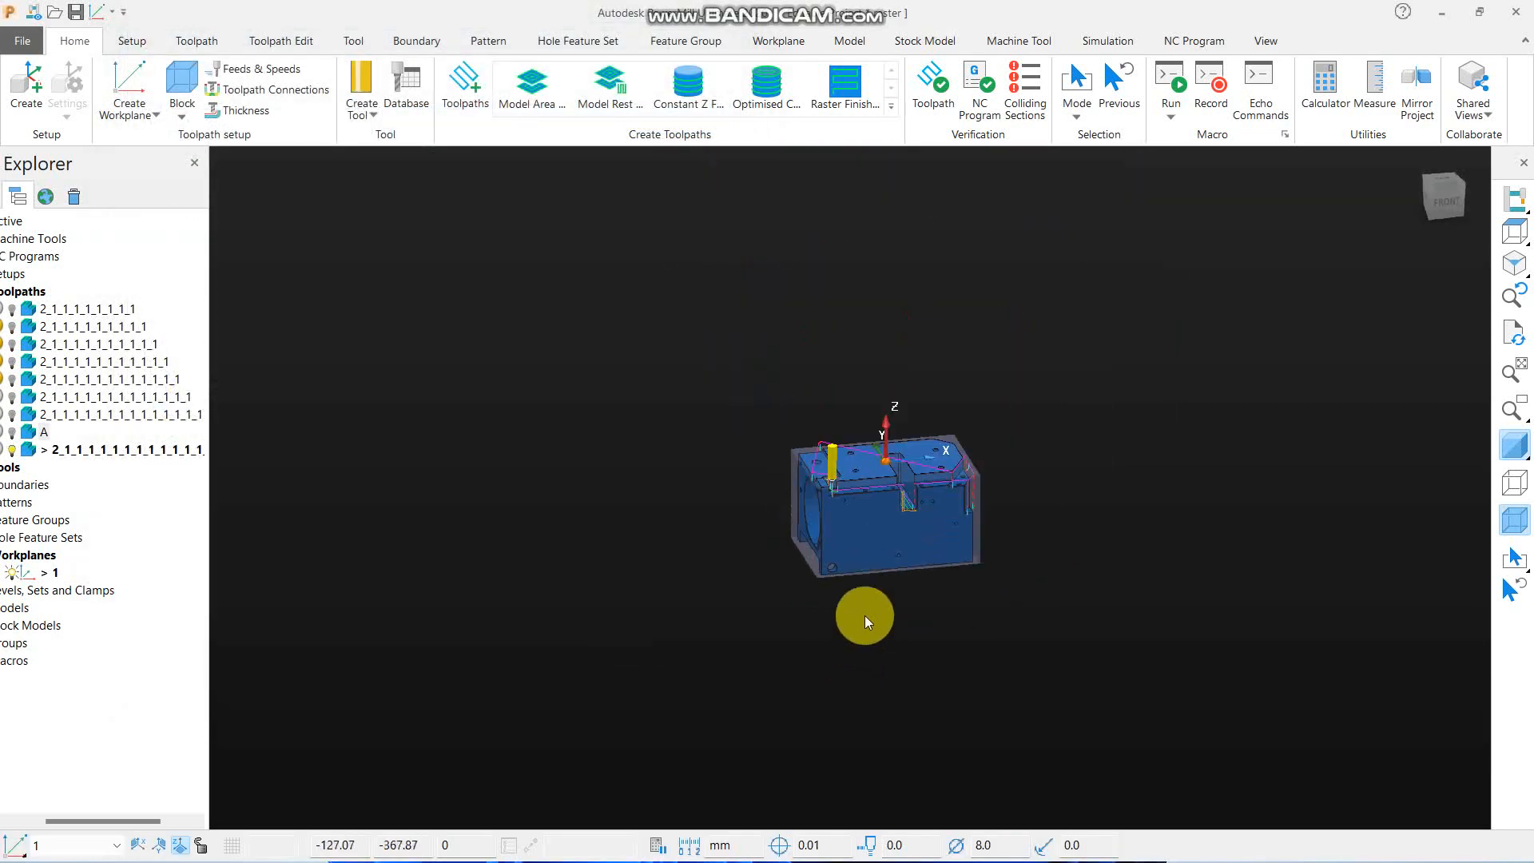
pyautogui.scroll(4, 1007, 478)
pyautogui.moveTo(1007, 478); pyautogui.dragTo(793, 558, button='middle')
pyautogui.scroll(5, 488, 402)
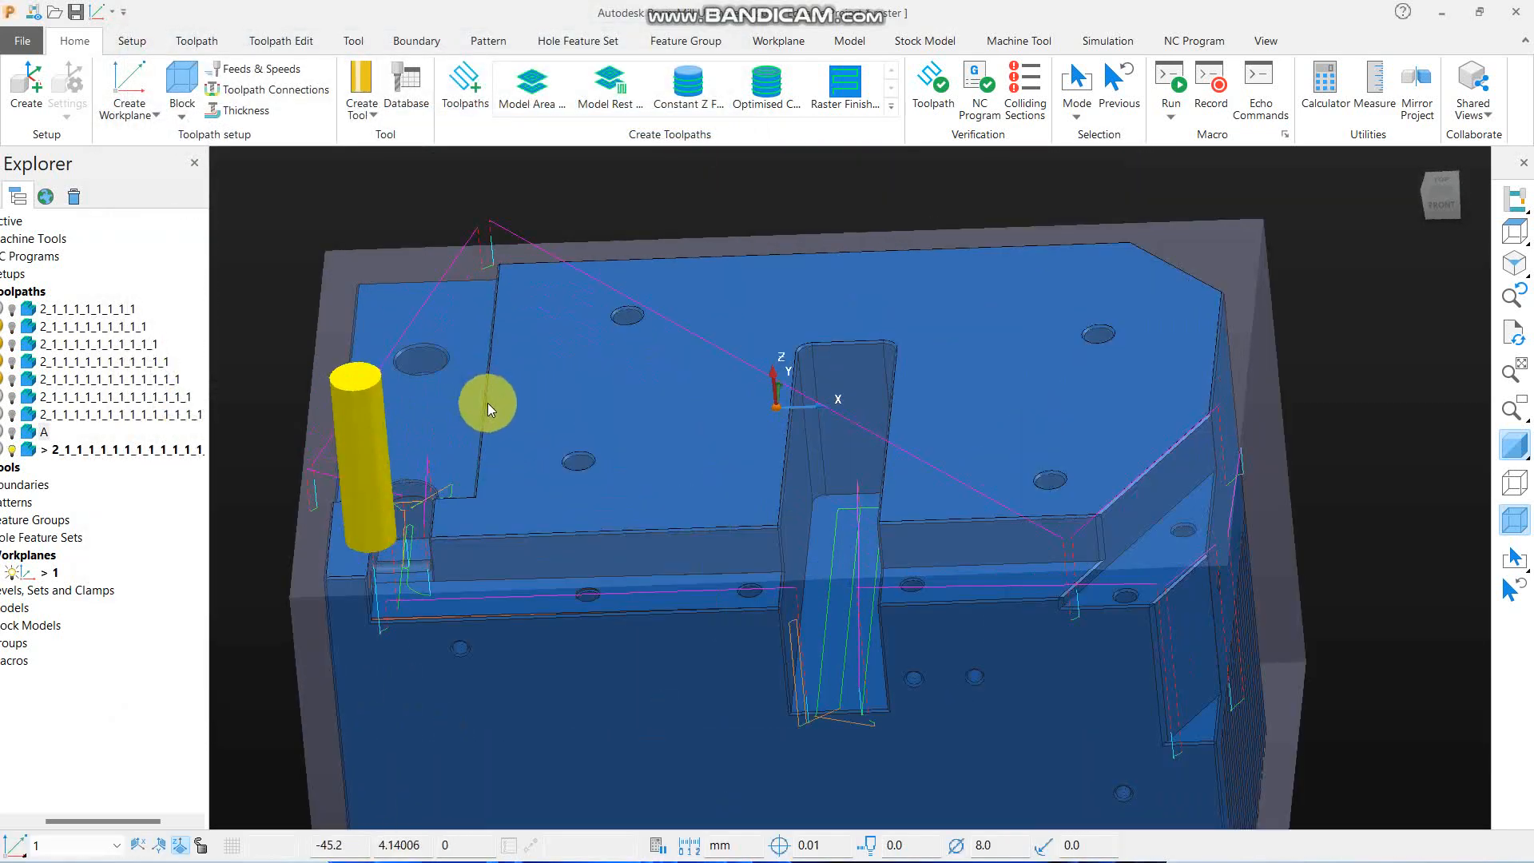
pyautogui.moveTo(614, 506); pyautogui.dragTo(646, 494, button='middle')
pyautogui.scroll(-4, 928, 411)
pyautogui.scroll(5, 936, 562)
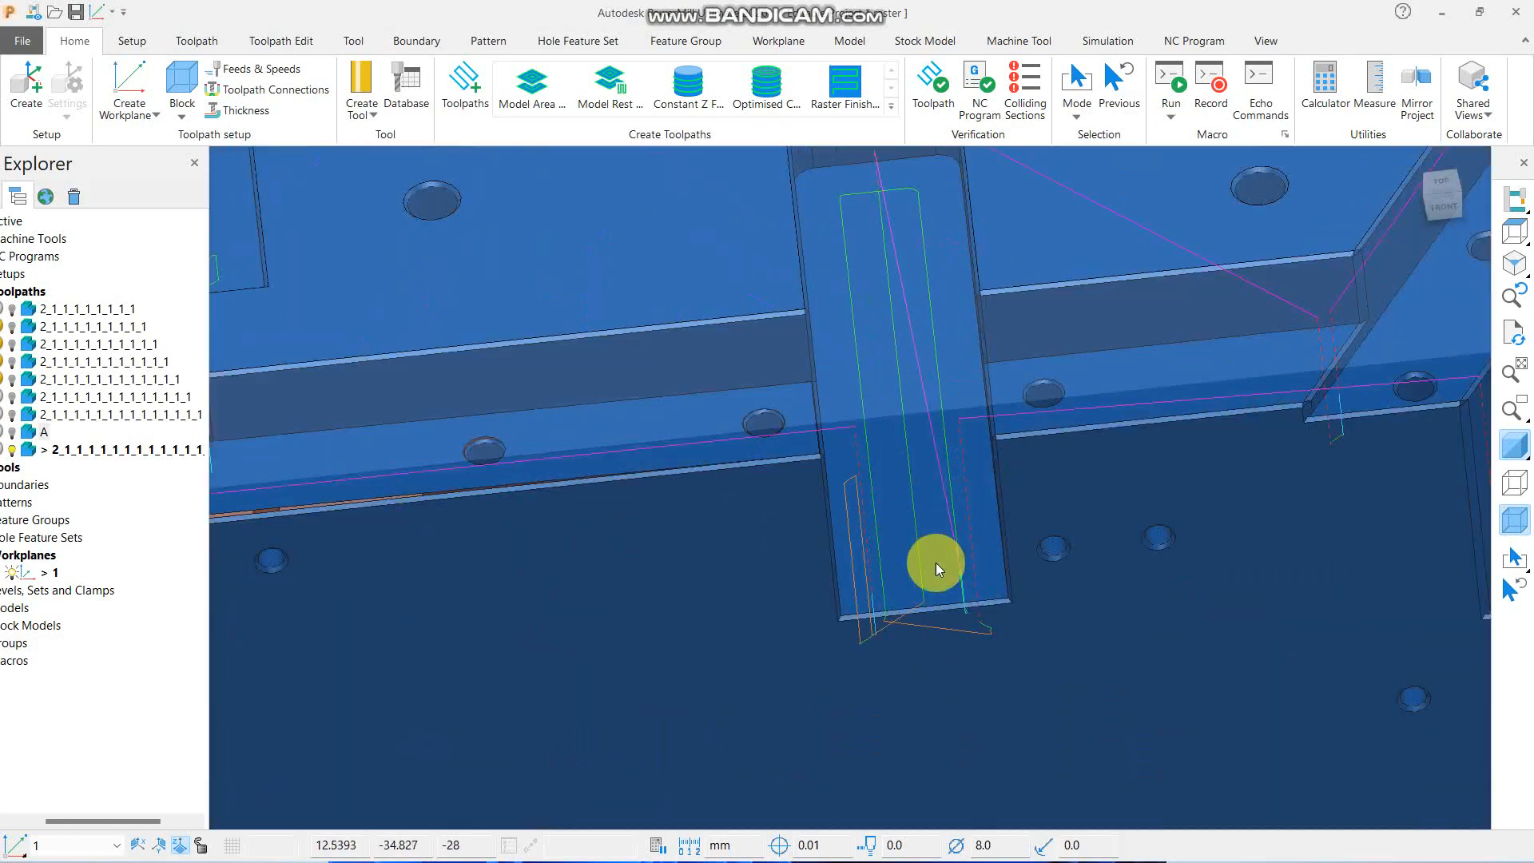
# - Reopen the settings of the active 8 mm rest machining toolpath and create a copy of the toolpath
pyautogui.scroll(-4, 989, 400)
pyautogui.scroll(5, 1173, 468)
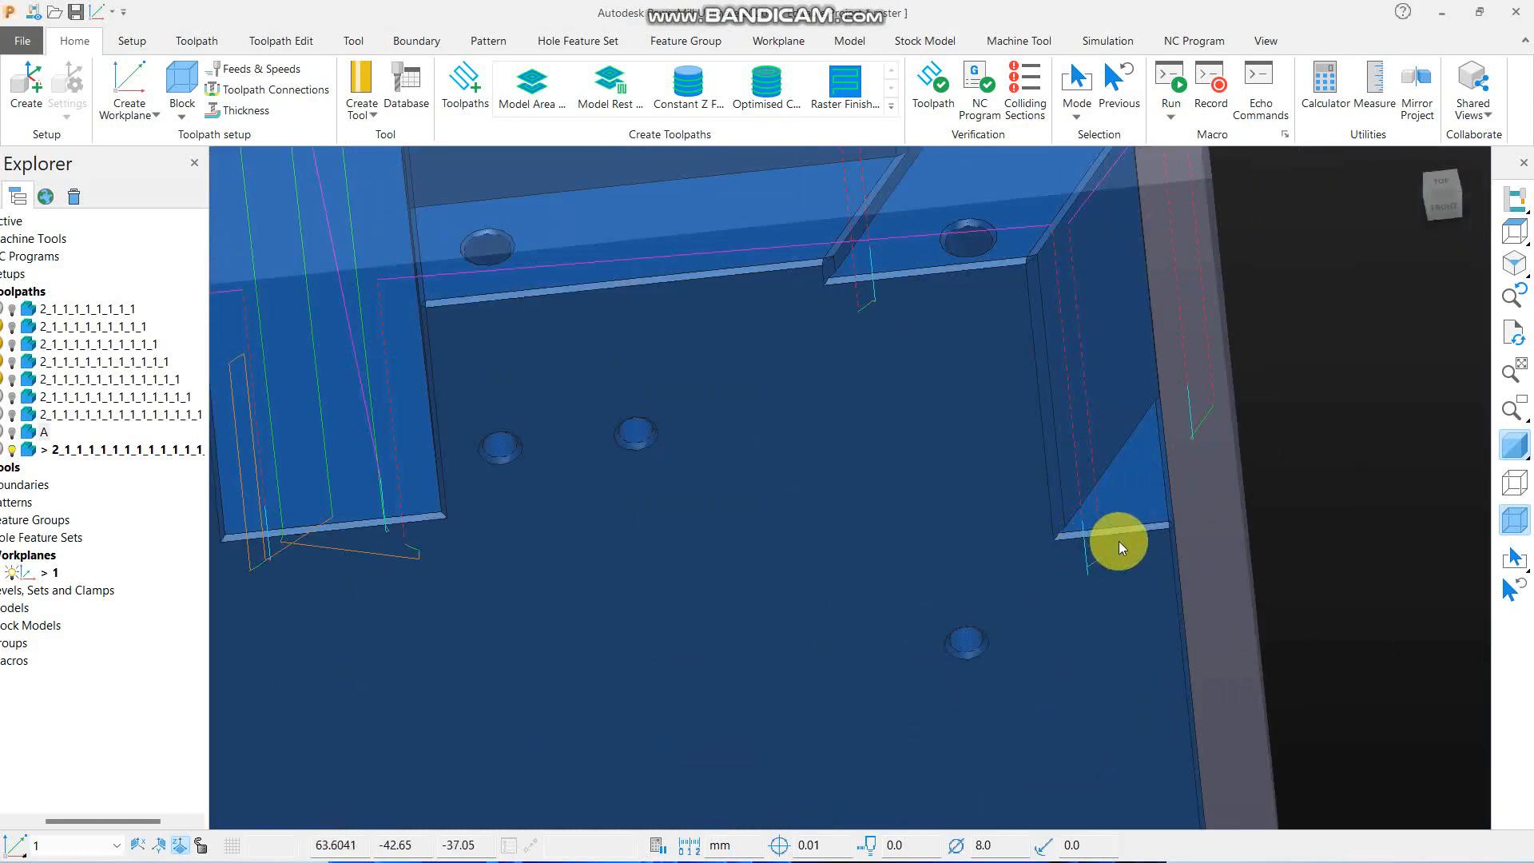
pyautogui.scroll(-1, 1139, 492)
pyautogui.scroll(-3, 1139, 492)
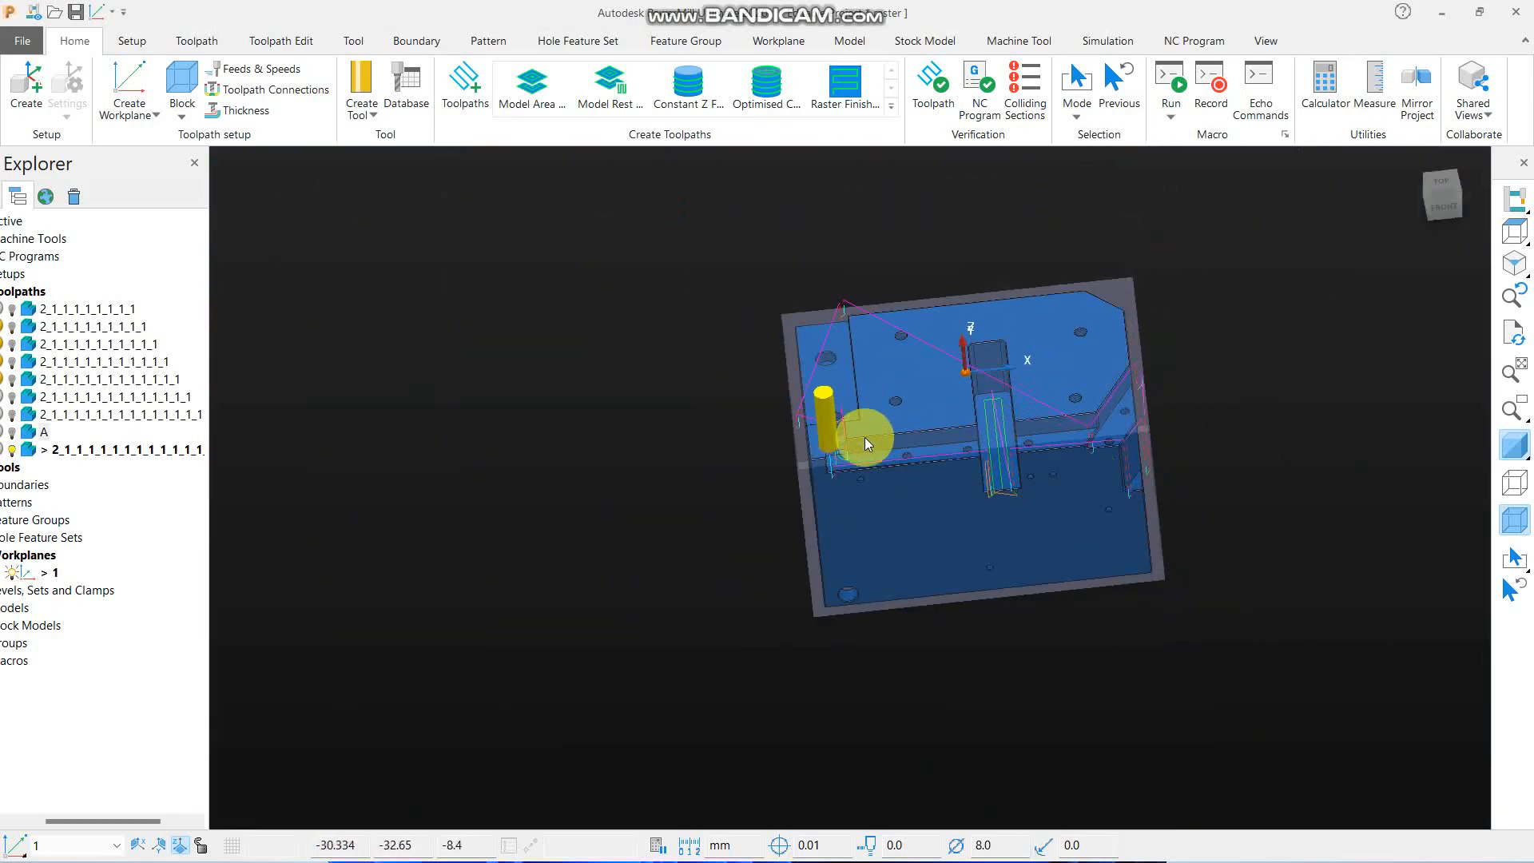
pyautogui.rightClick(134, 450)
pyautogui.click(236, 276)
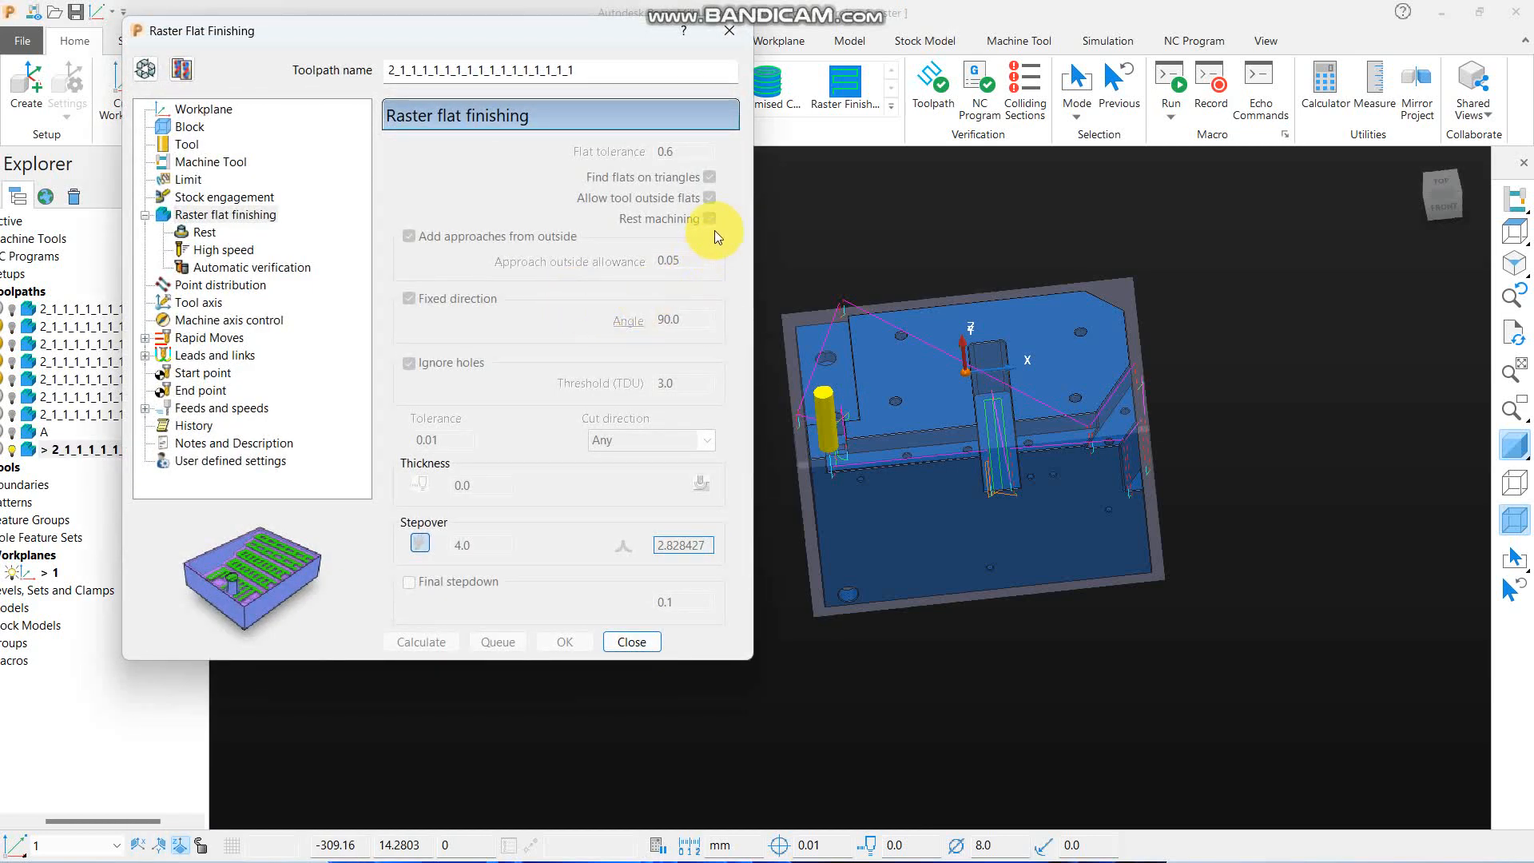
pyautogui.click(182, 69)
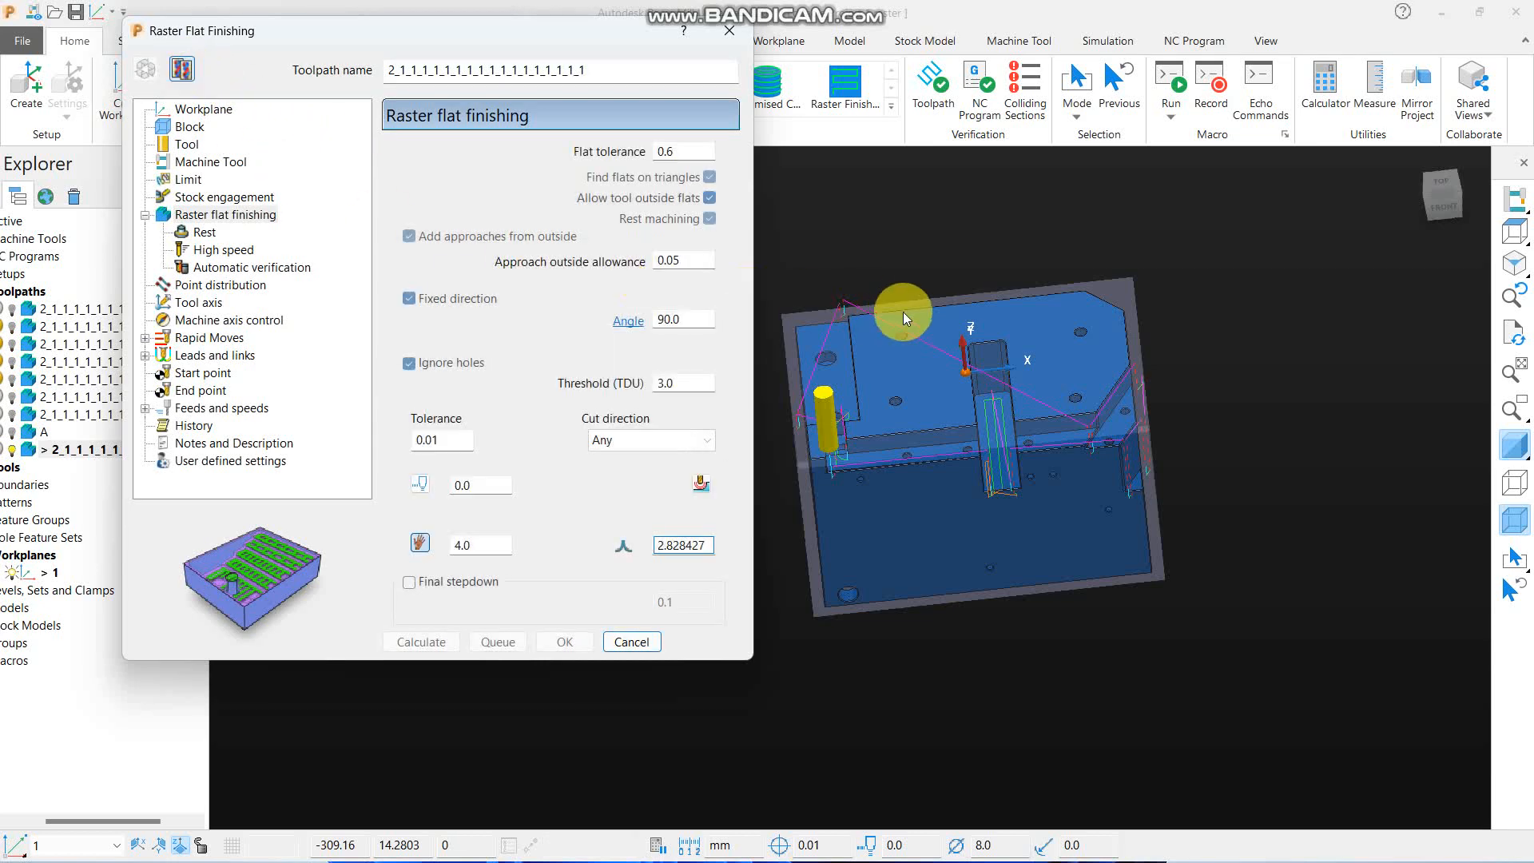
# - Examine the part's flat faces and outer edges relative to the surrounding block, from above and at an angle
pyautogui.click(1514, 231)
pyautogui.scroll(3, 1173, 305)
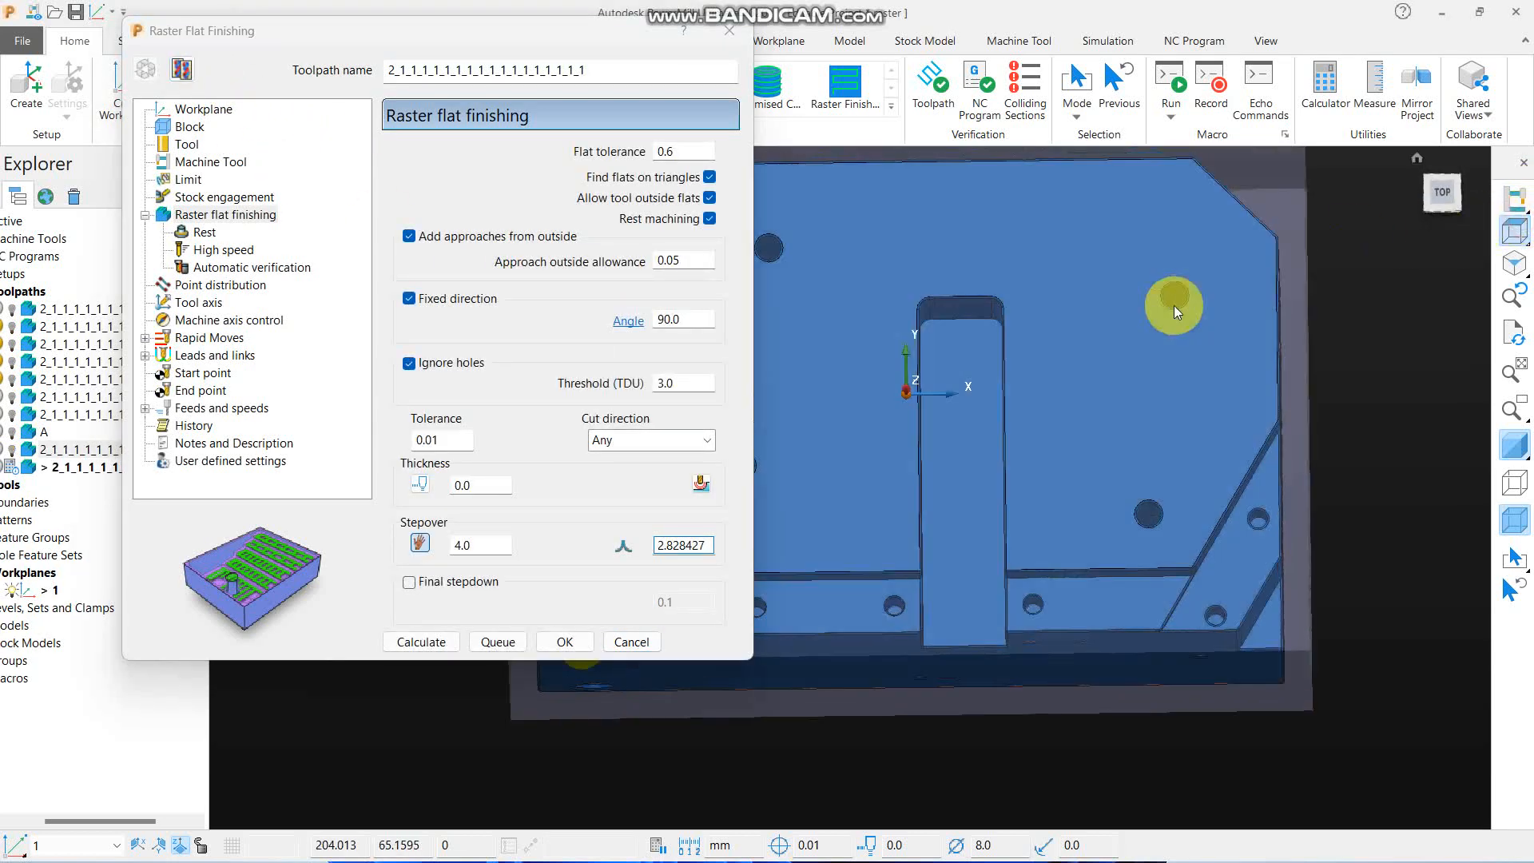
pyautogui.moveTo(1173, 305); pyautogui.dragTo(1120, 322, button='middle')
pyautogui.scroll(-4, 1117, 322)
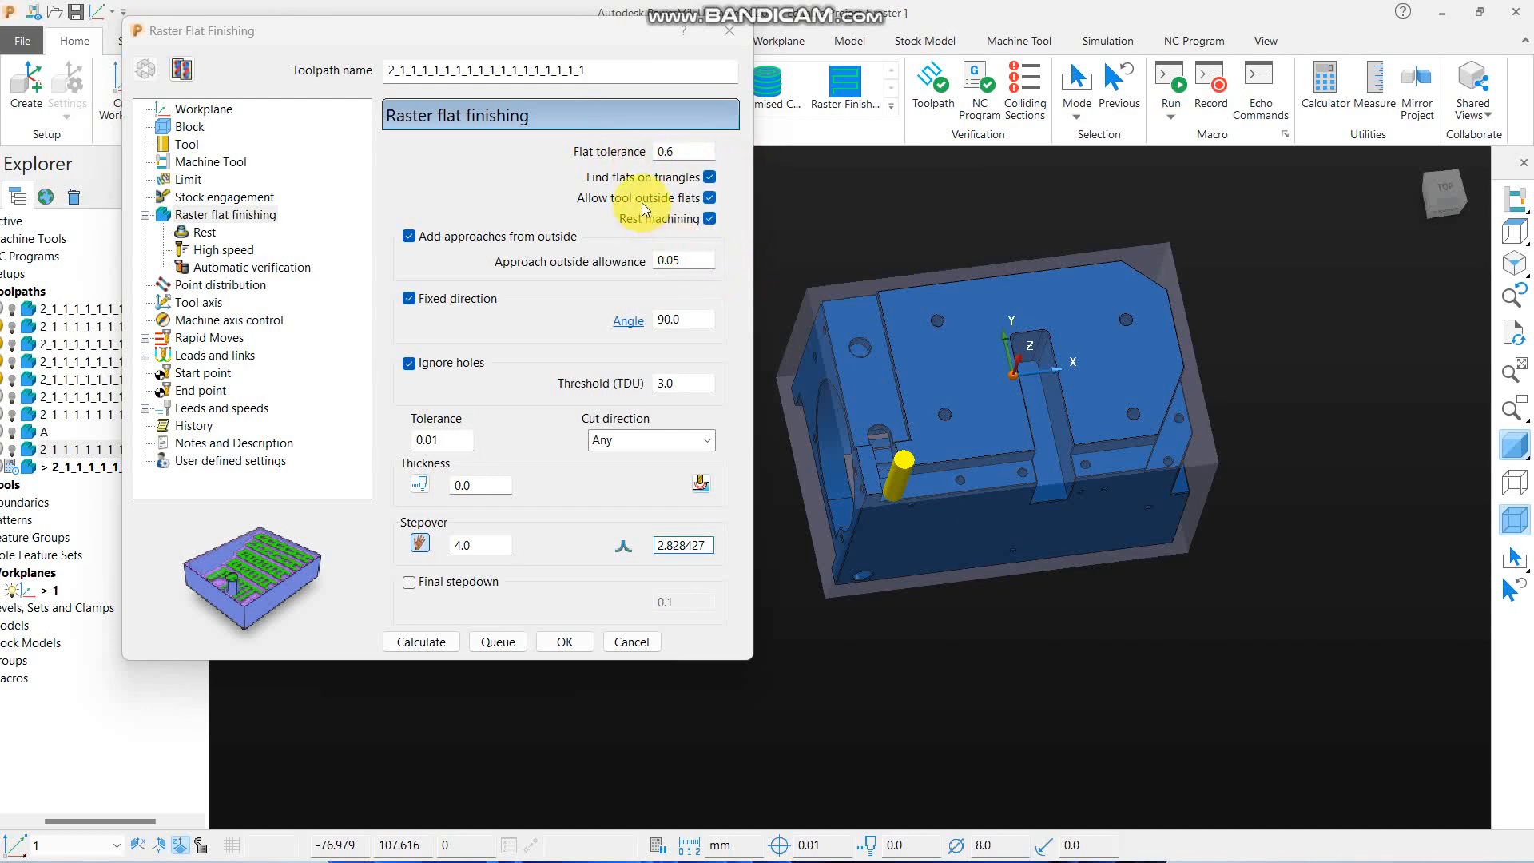
pyautogui.click(1514, 232)
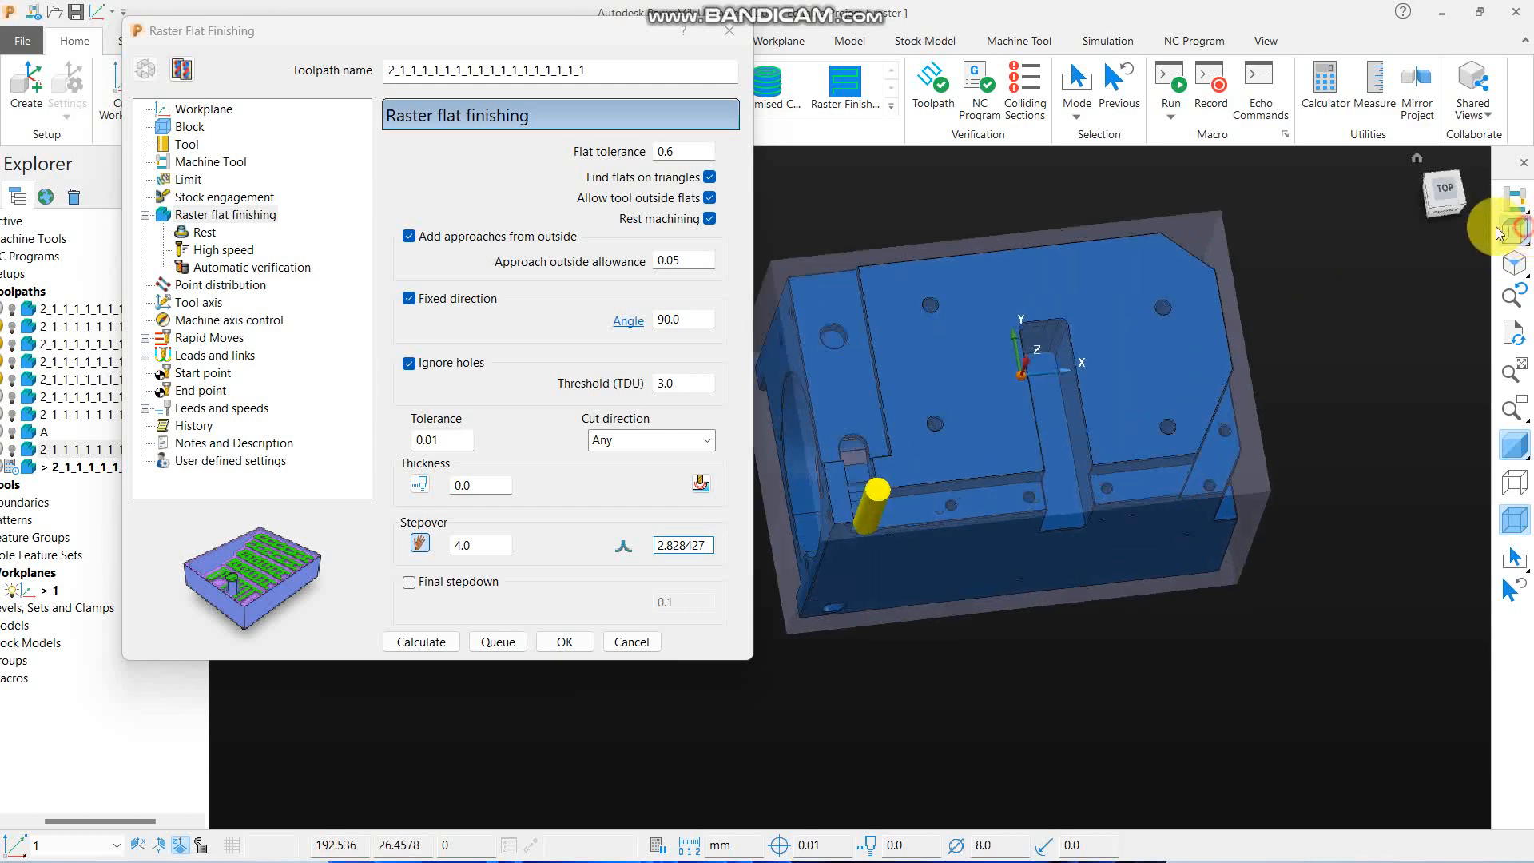
pyautogui.scroll(2, 1245, 350)
pyautogui.scroll(1, 1245, 350)
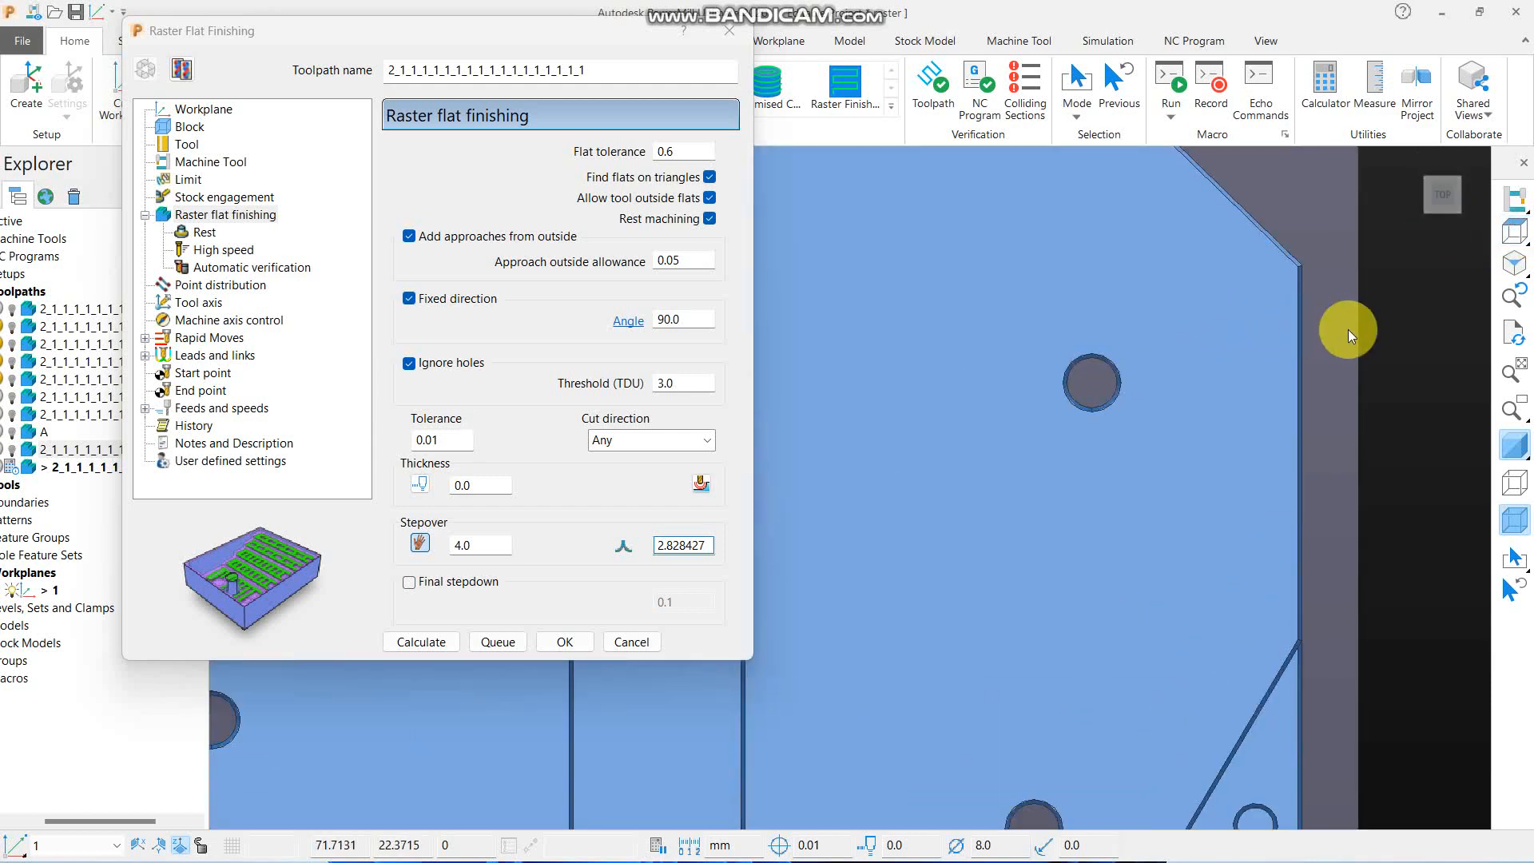
pyautogui.scroll(-2, 1093, 295)
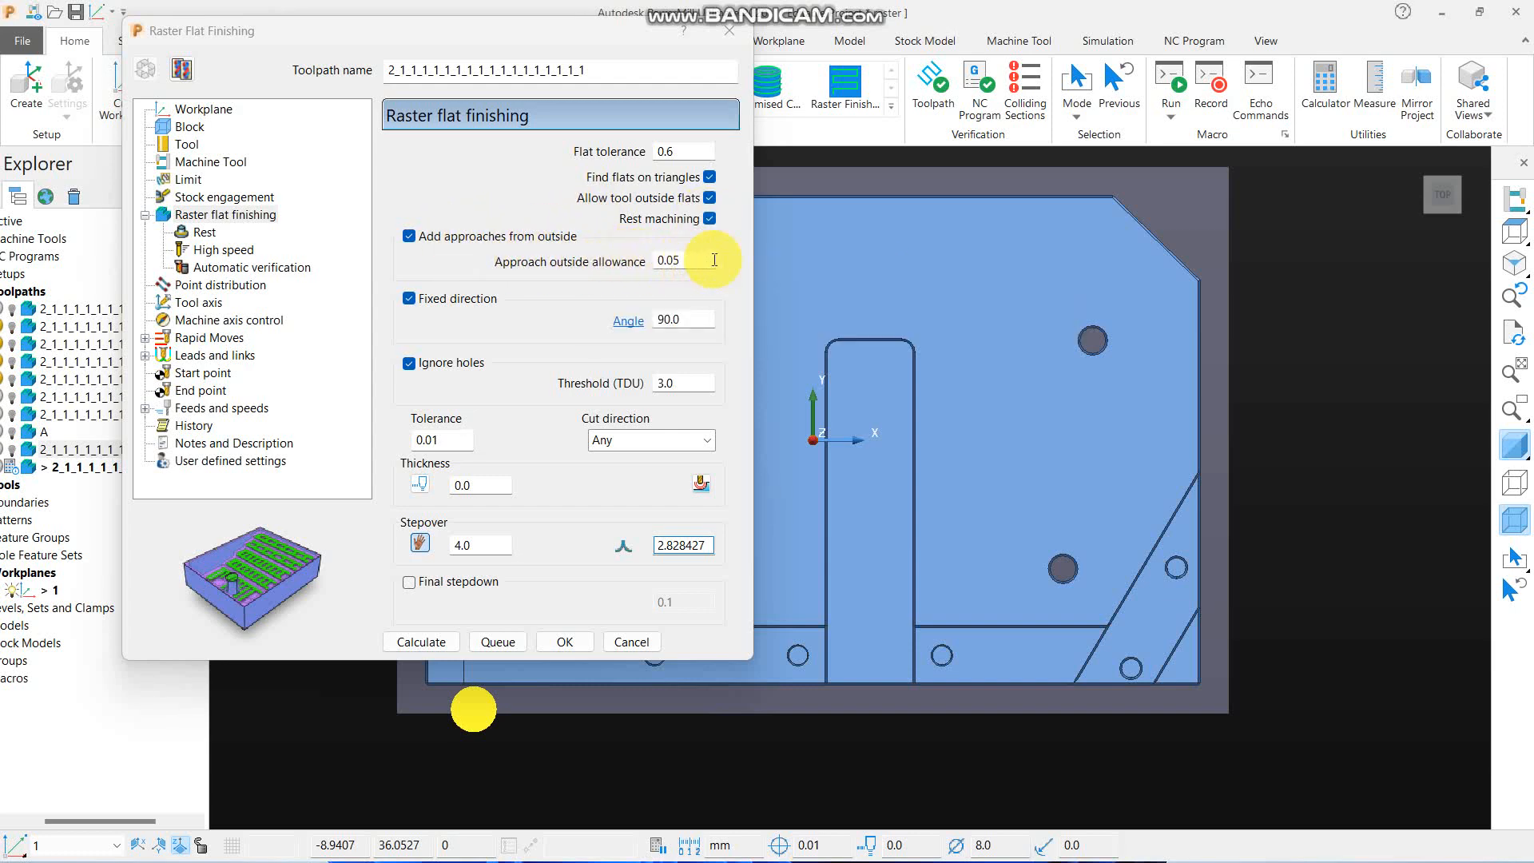
pyautogui.scroll(-3, 1199, 348)
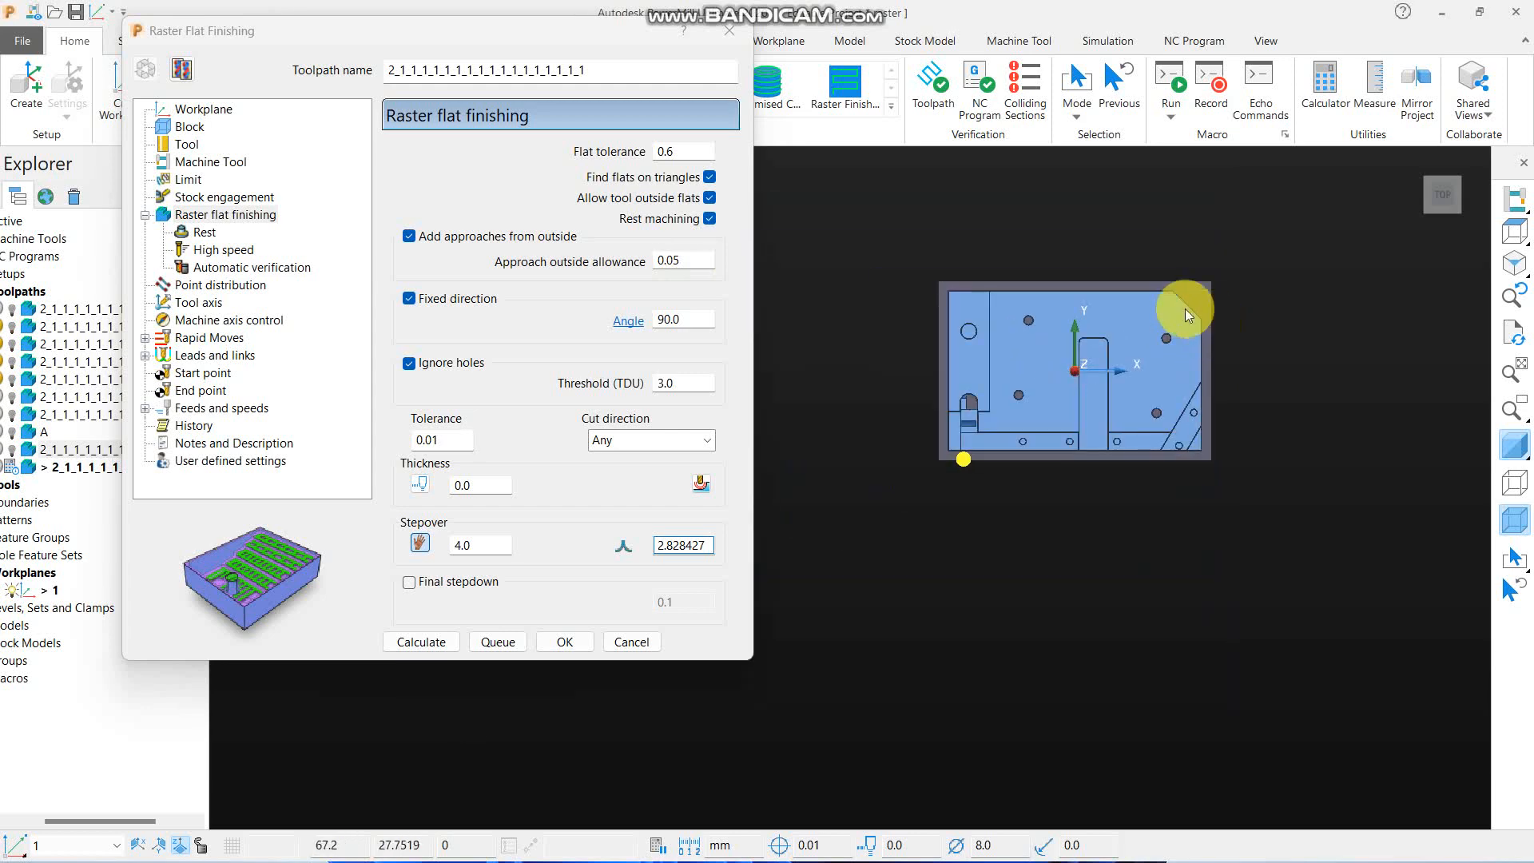
# - Examine the round holes and the narrow rounded slot near the part's stepped side, from above and at an angle
pyautogui.scroll(3, 962, 294)
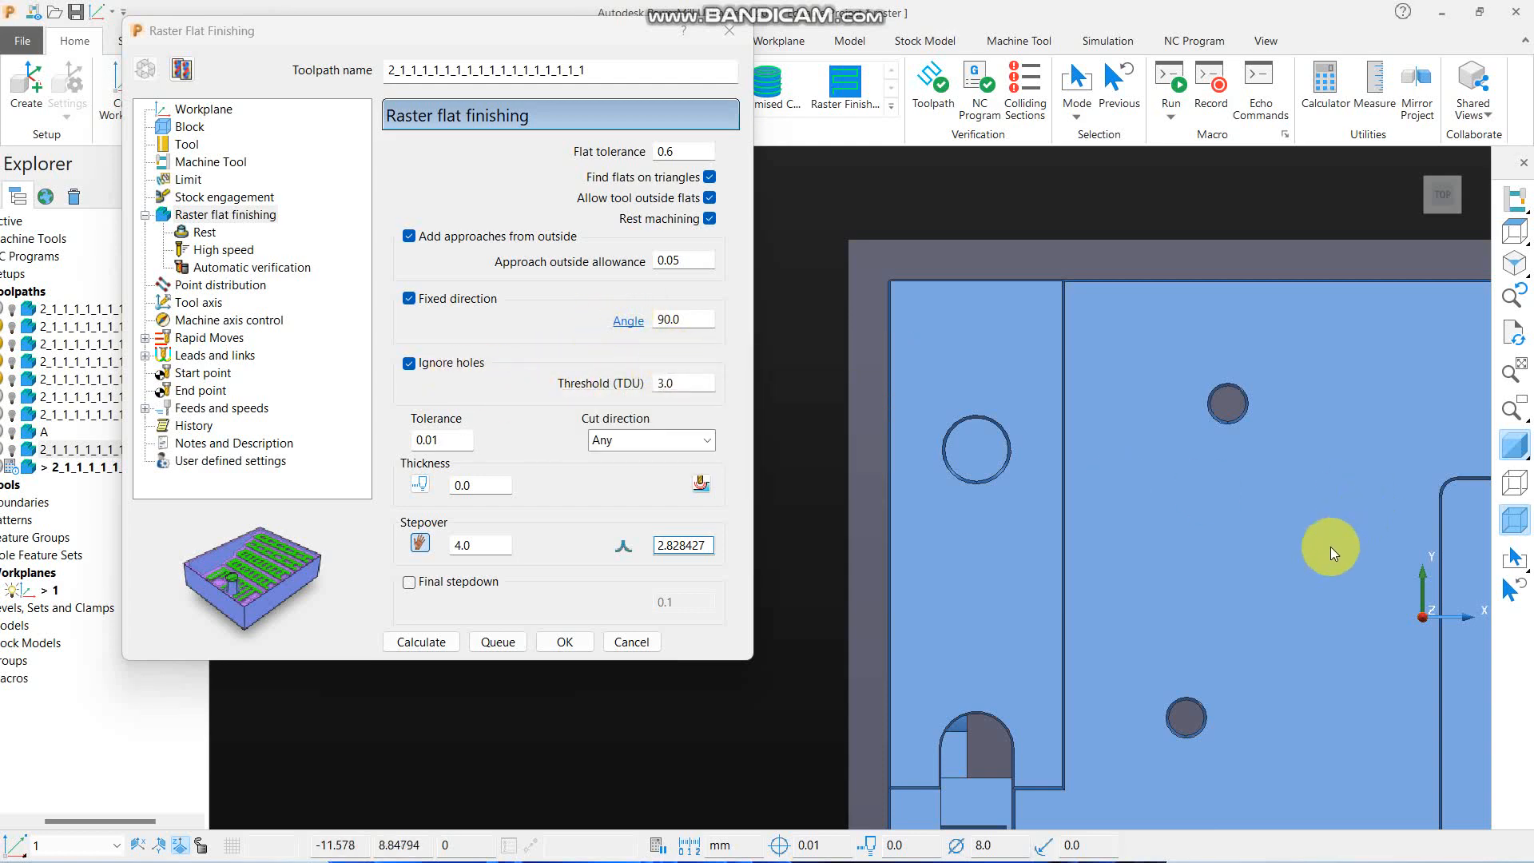
pyautogui.scroll(3, 1163, 281)
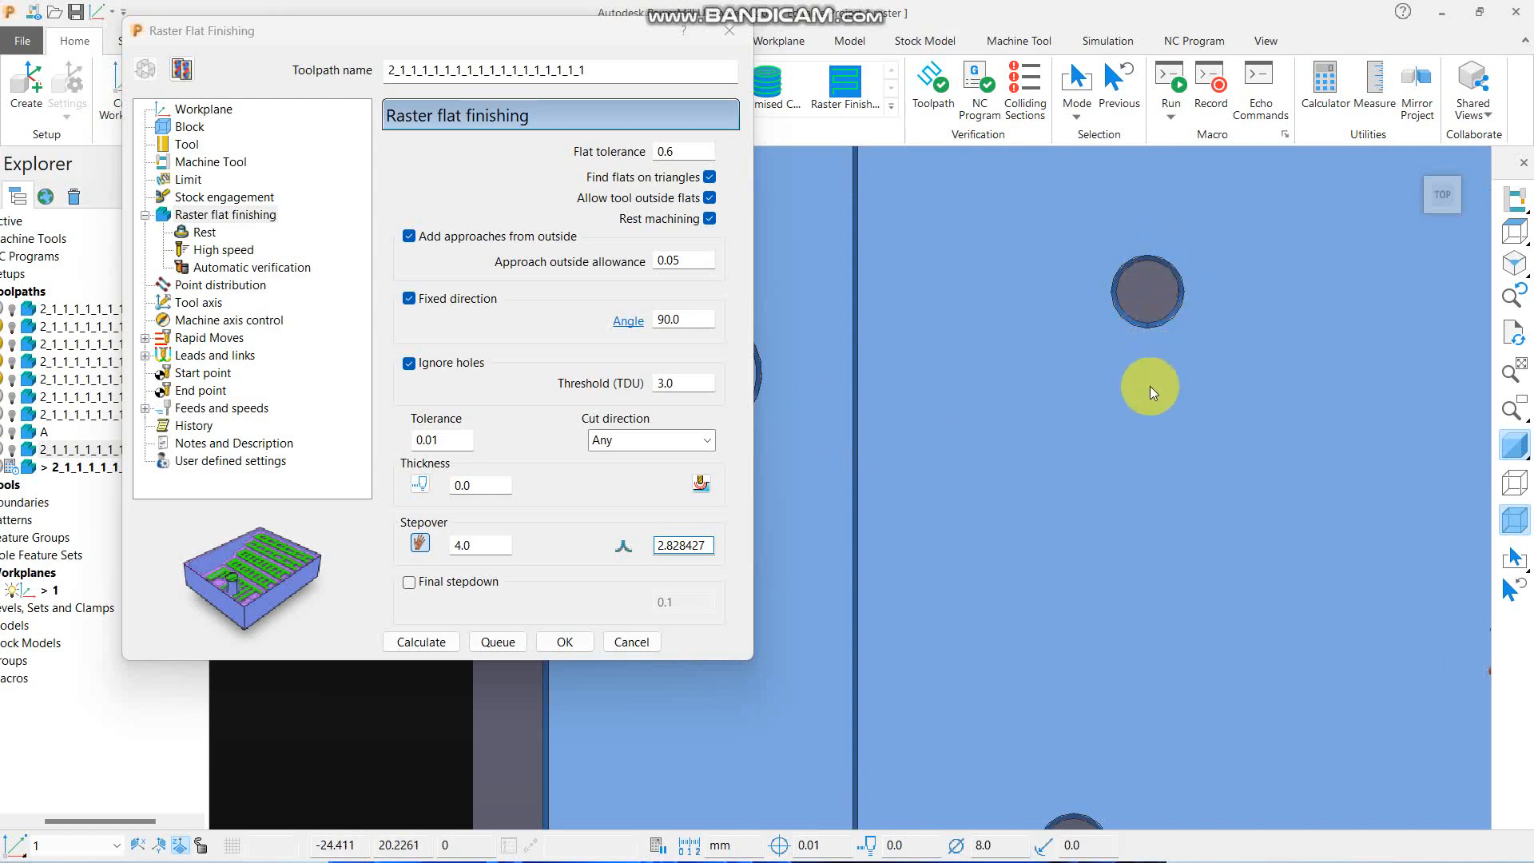
pyautogui.scroll(-3, 1167, 269)
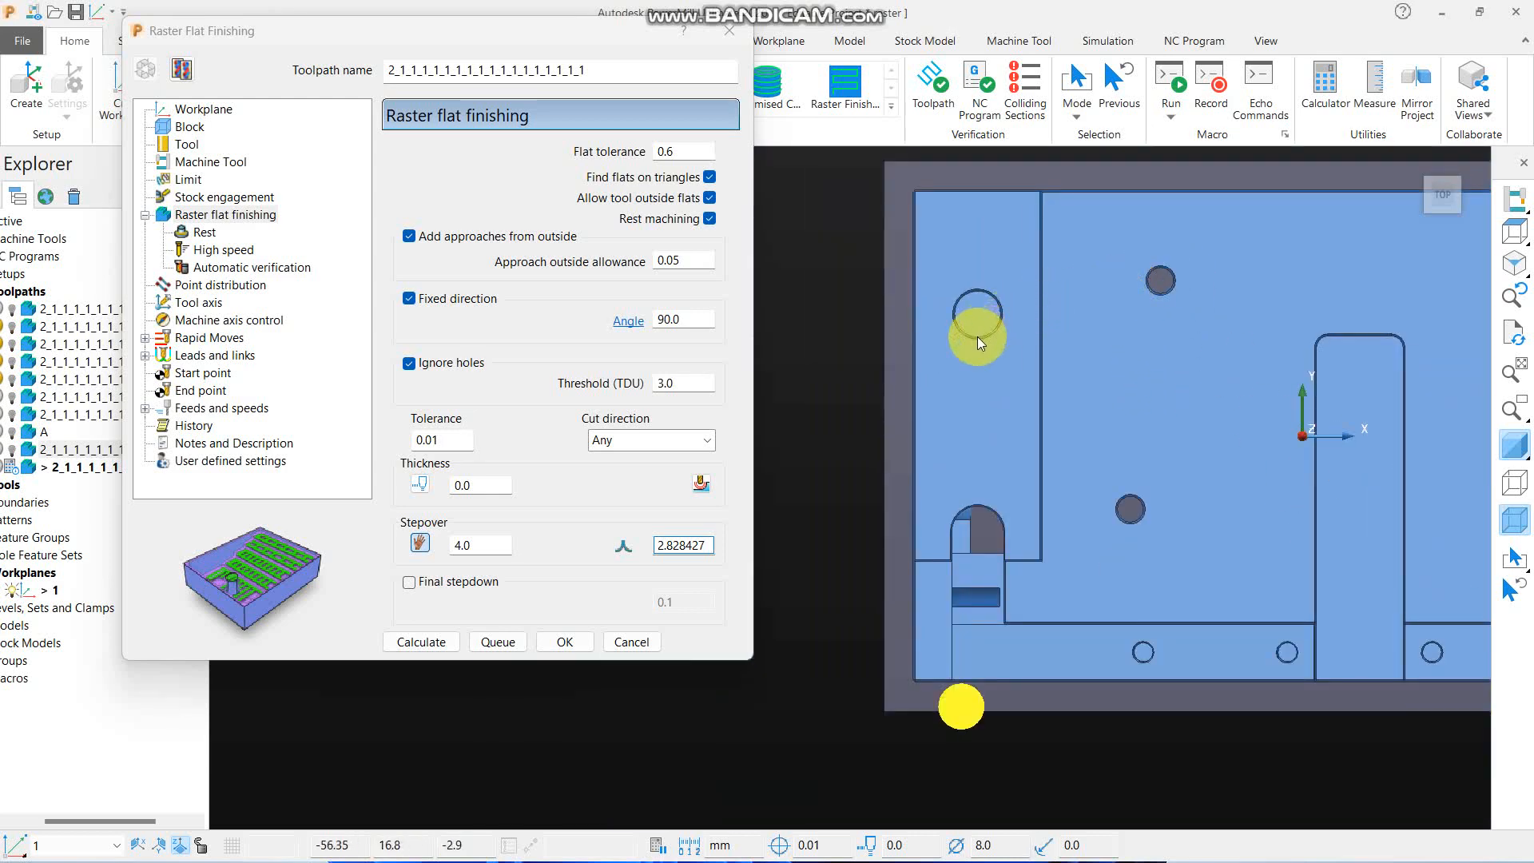
pyautogui.scroll(3, 971, 347)
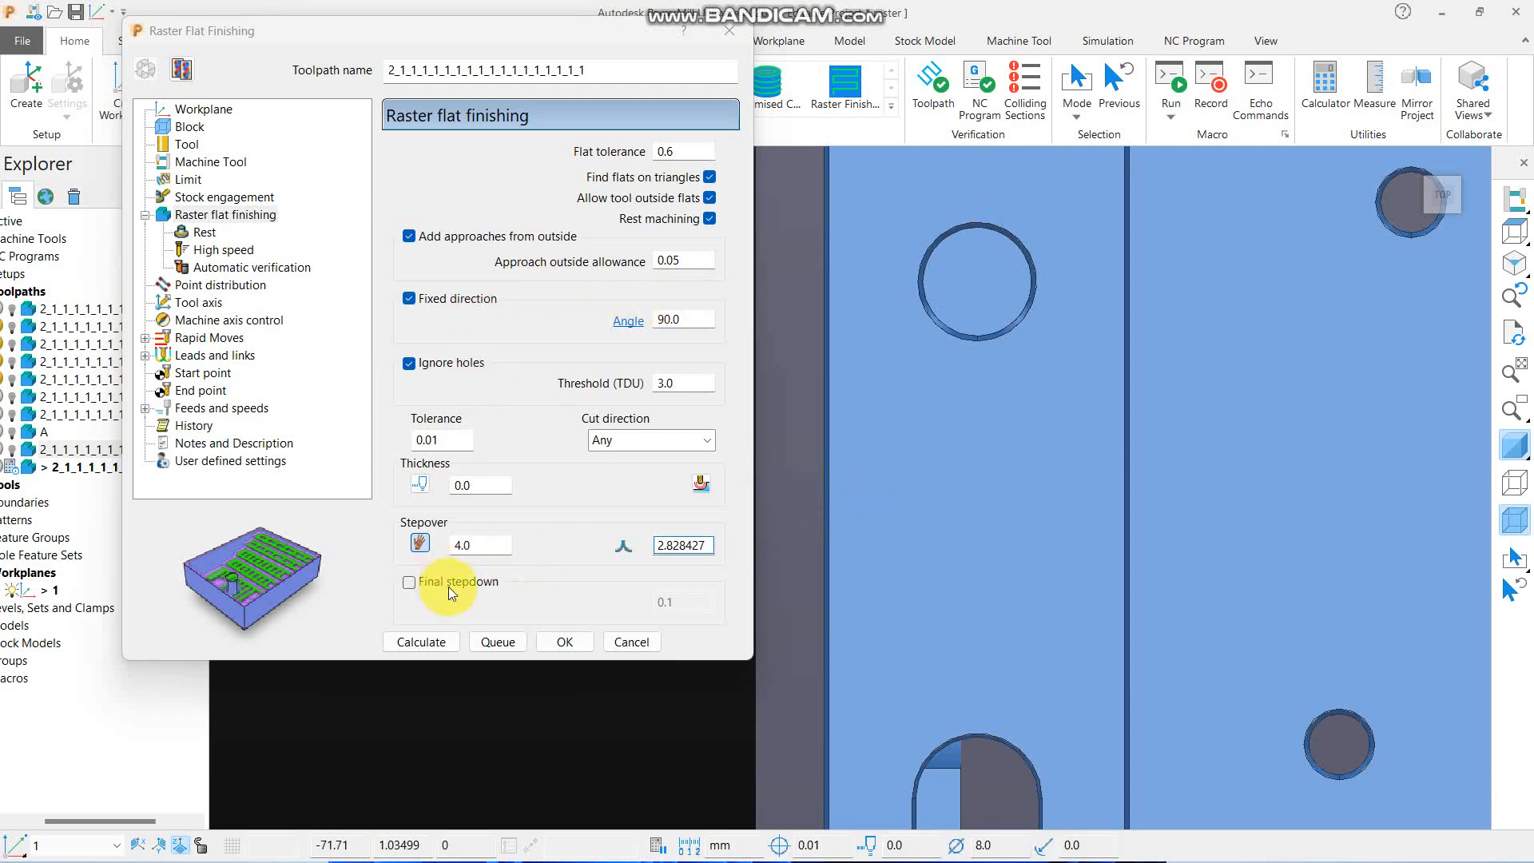
pyautogui.scroll(-5, 1061, 457)
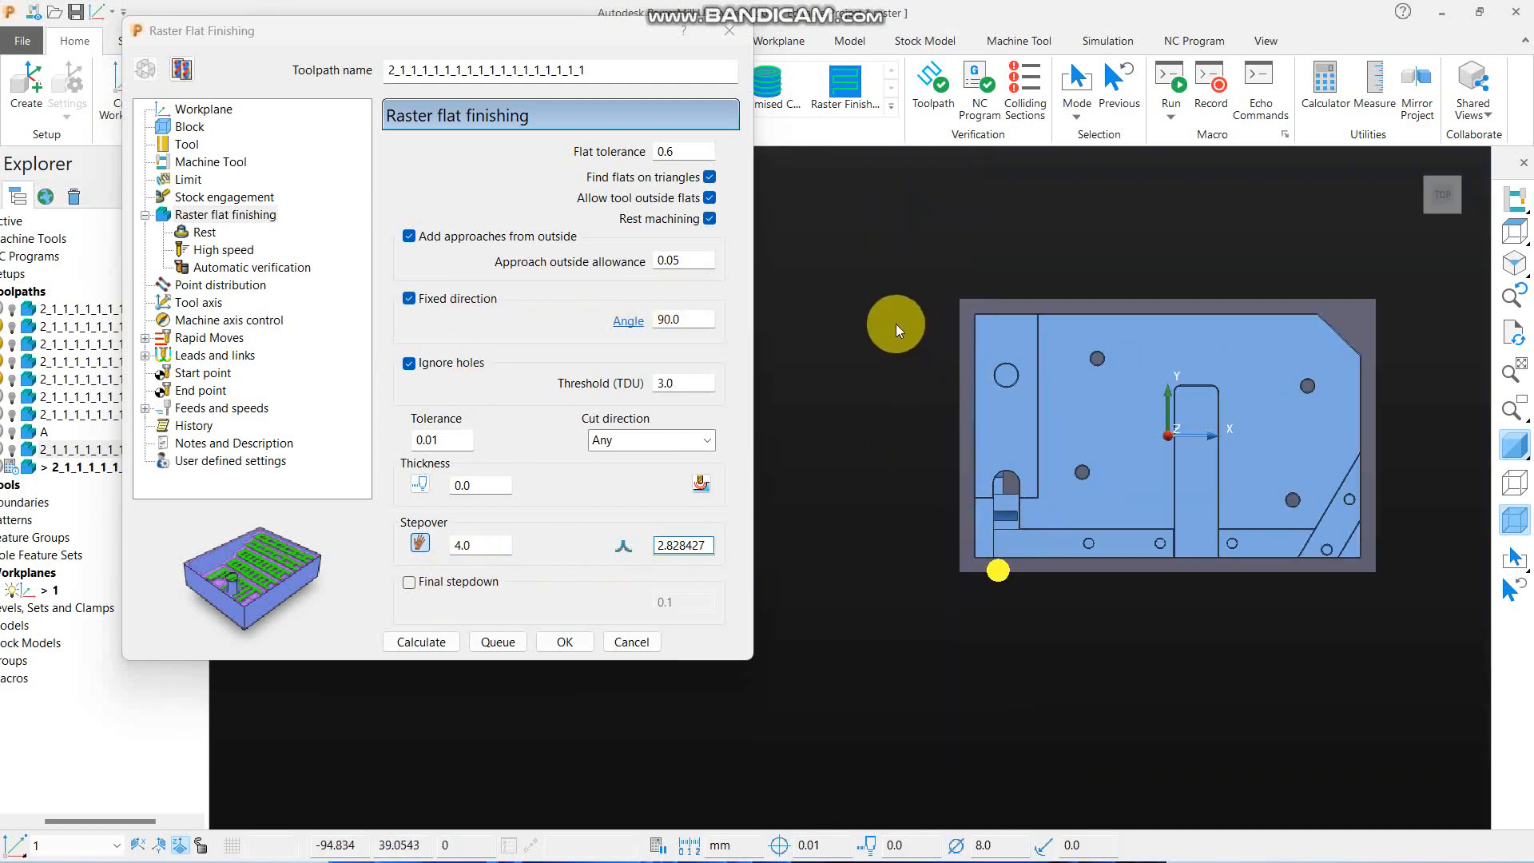
pyautogui.scroll(1, 1004, 492)
pyautogui.moveTo(1005, 492); pyautogui.dragTo(967, 281, button='middle')
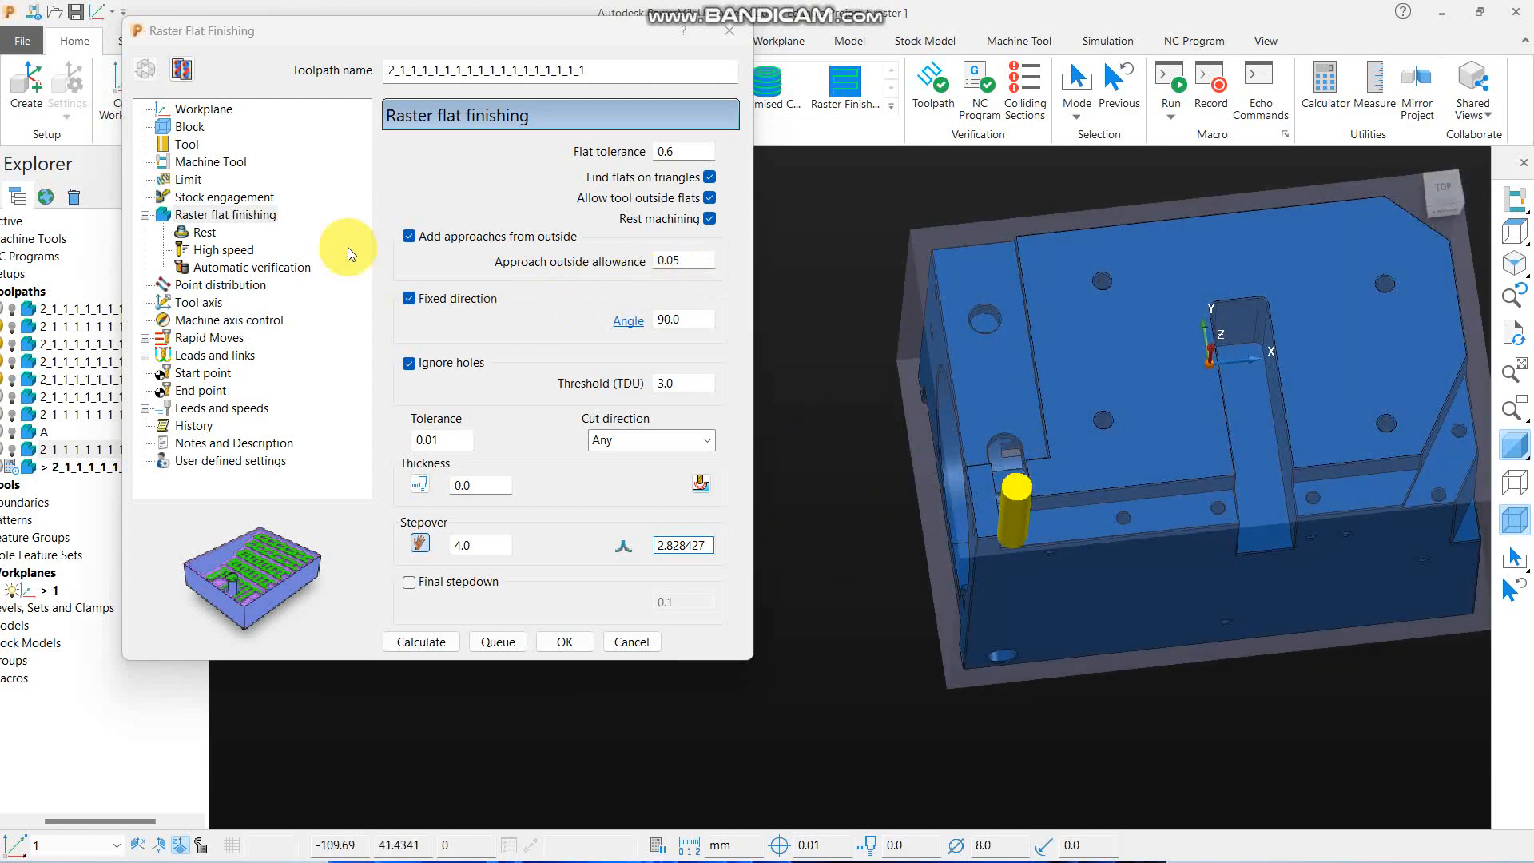